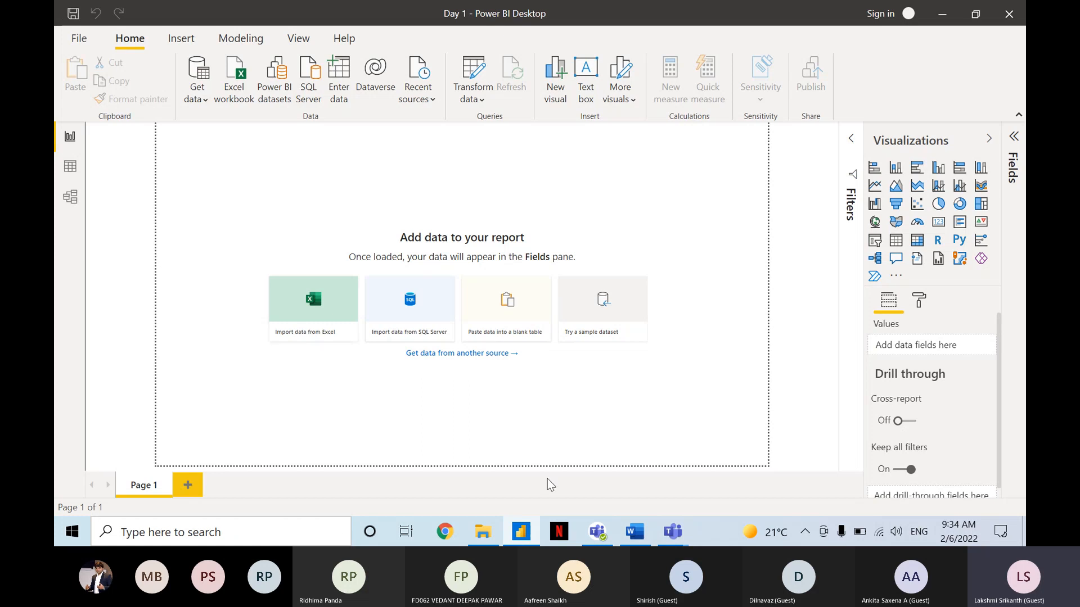
Switch to the Teams meeting window, send "Power Query Editor" in the meeting chat, and return to Power BI Desktop.
mouse_move(683, 527)
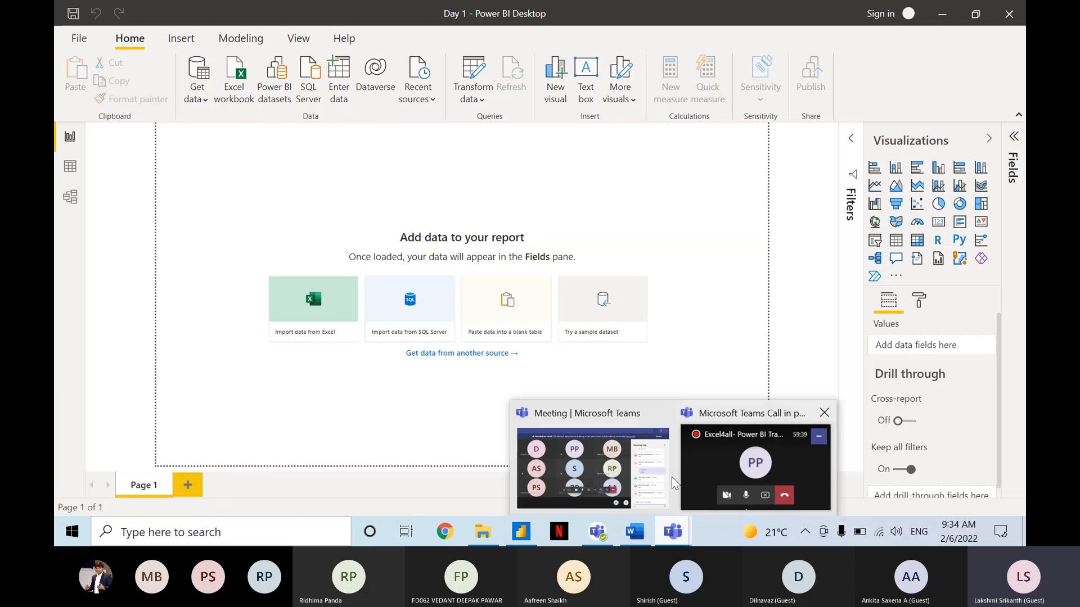
click(602, 458)
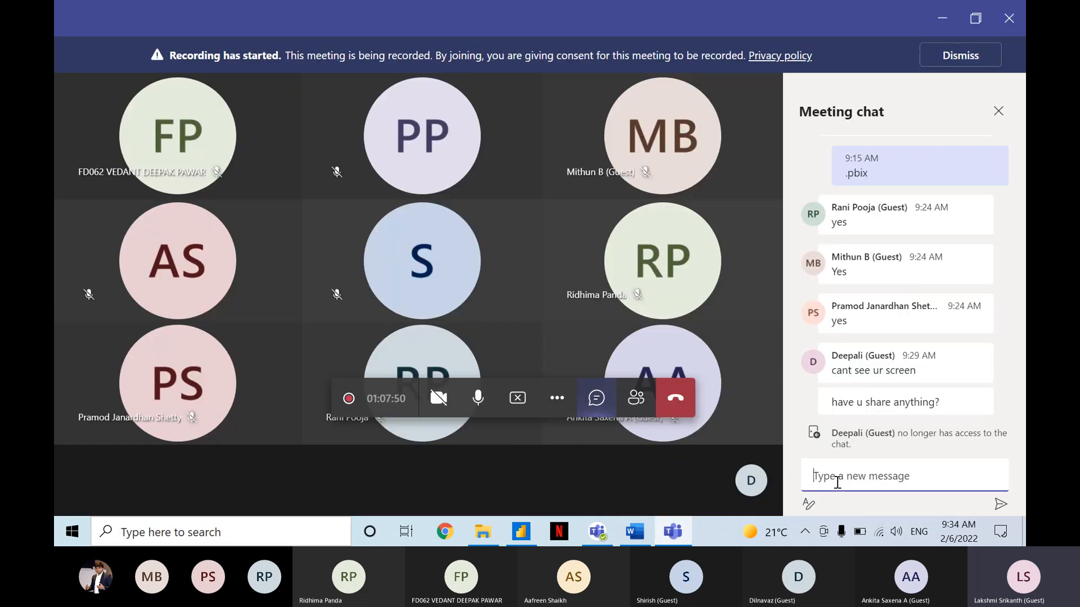
click(836, 483)
text(Power)
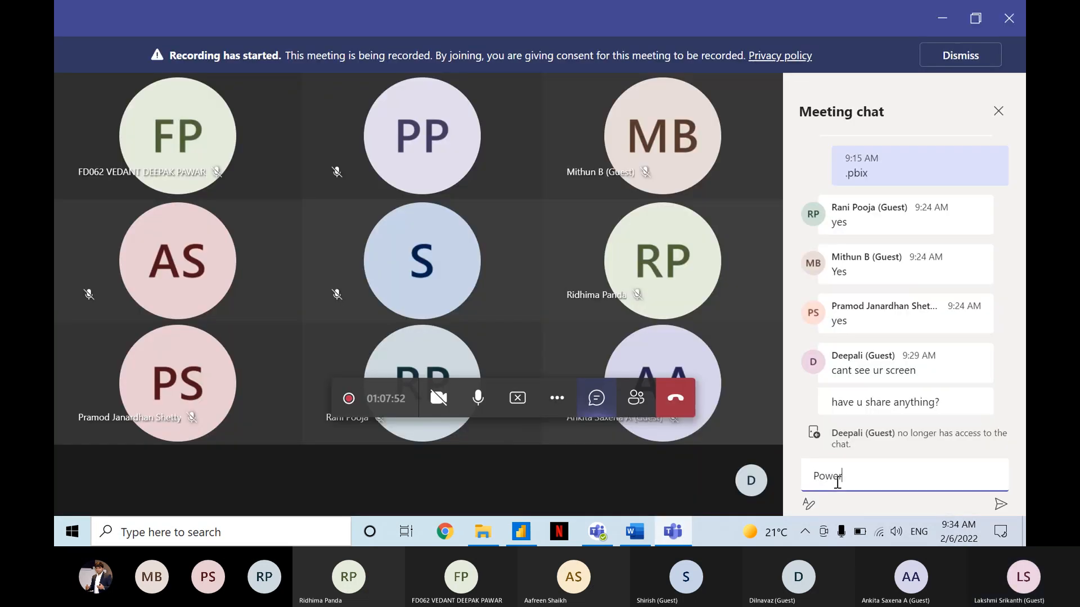
text( QU)
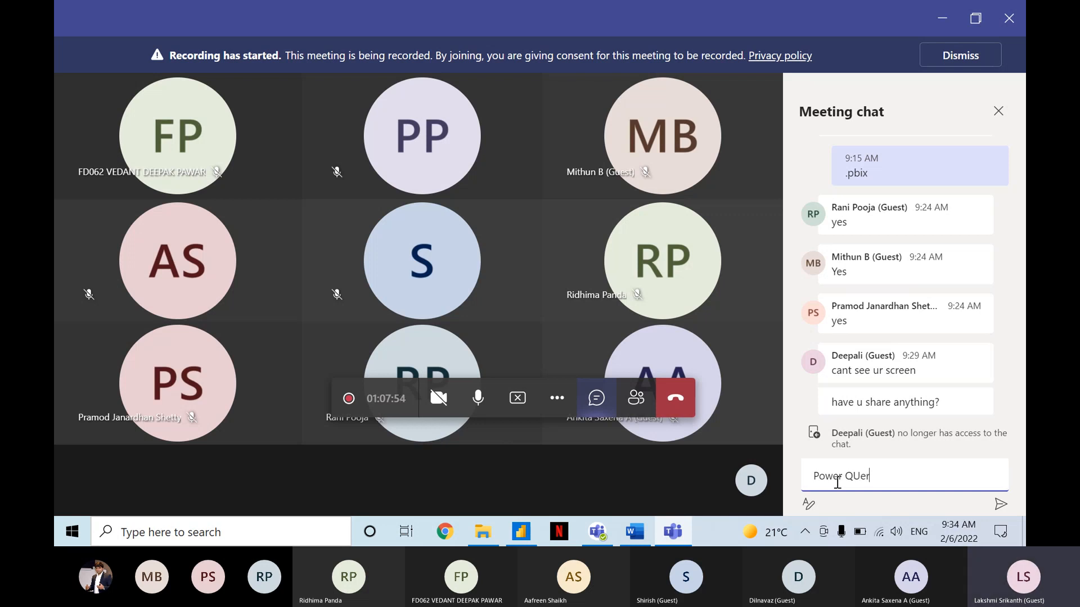
key(BackSpace)
text(ue)
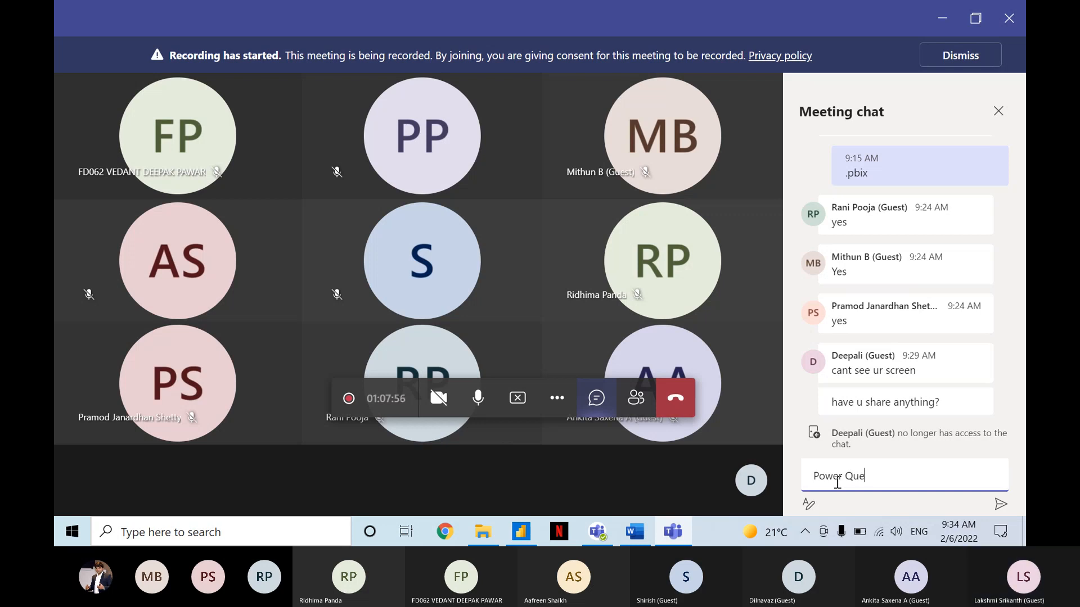
text(ry Editor)
key(Return)
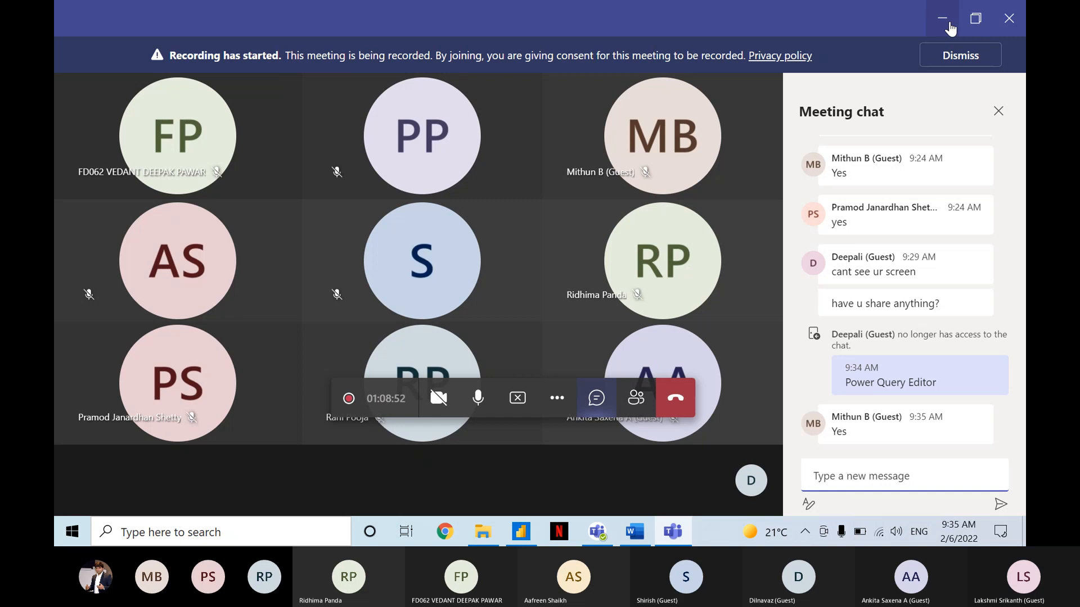
click(943, 19)
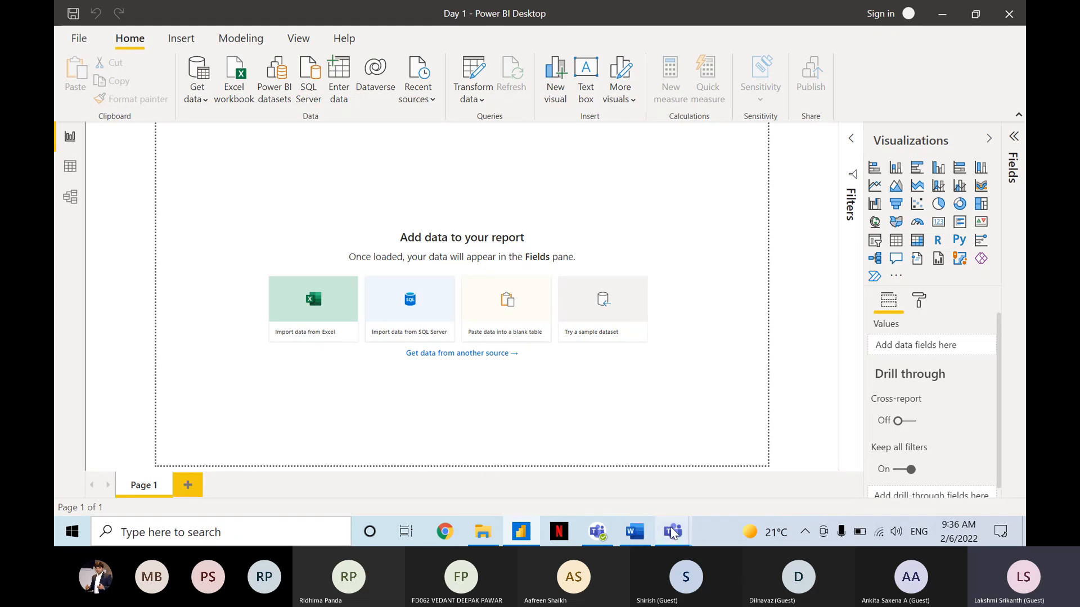
Switch to the Teams meeting and draft the chat message "Direct Query, Import Query" without sending it.
mouse_move(673, 532)
click(617, 474)
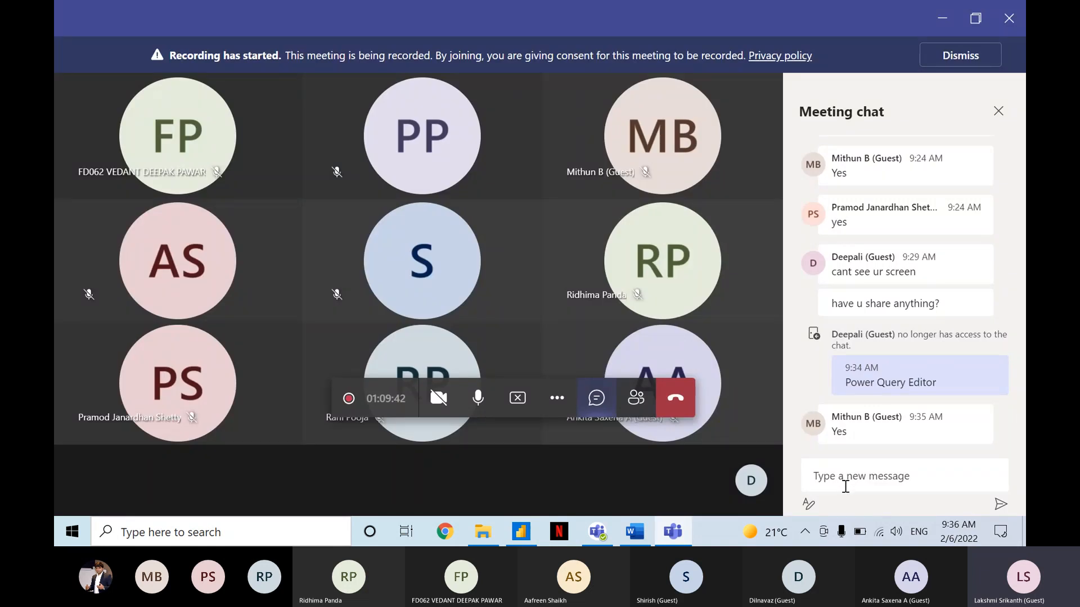
key(alt+Tab)
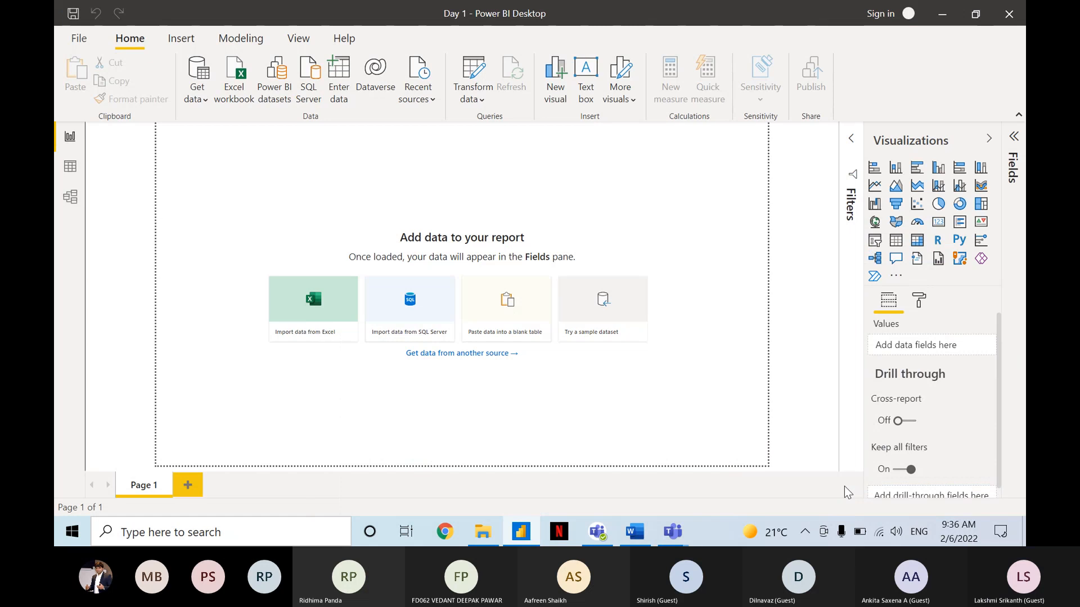
key(alt+Tab)
click(845, 487)
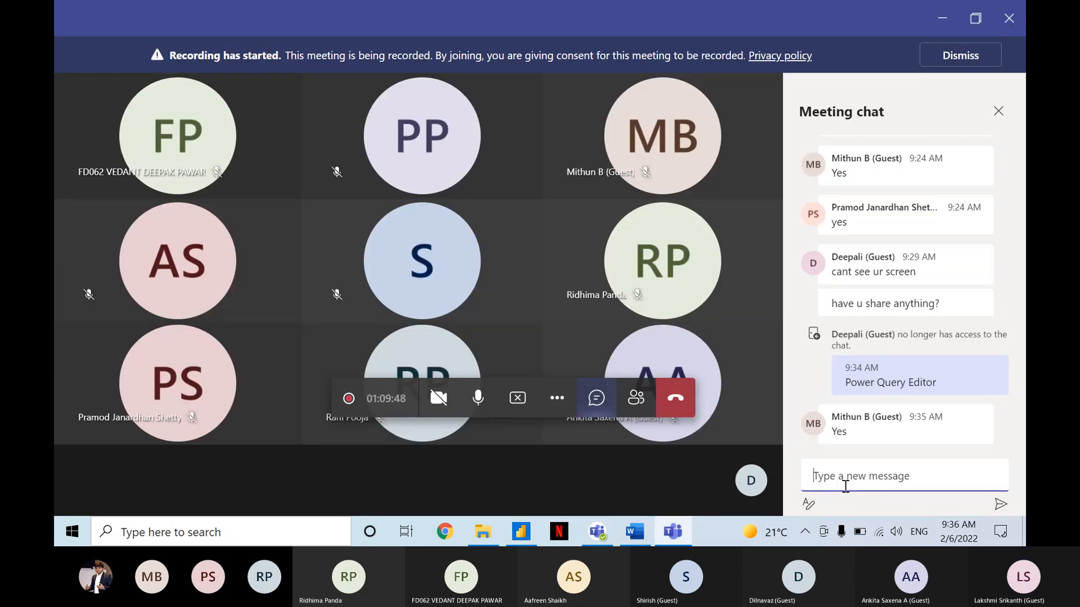
text(Direct)
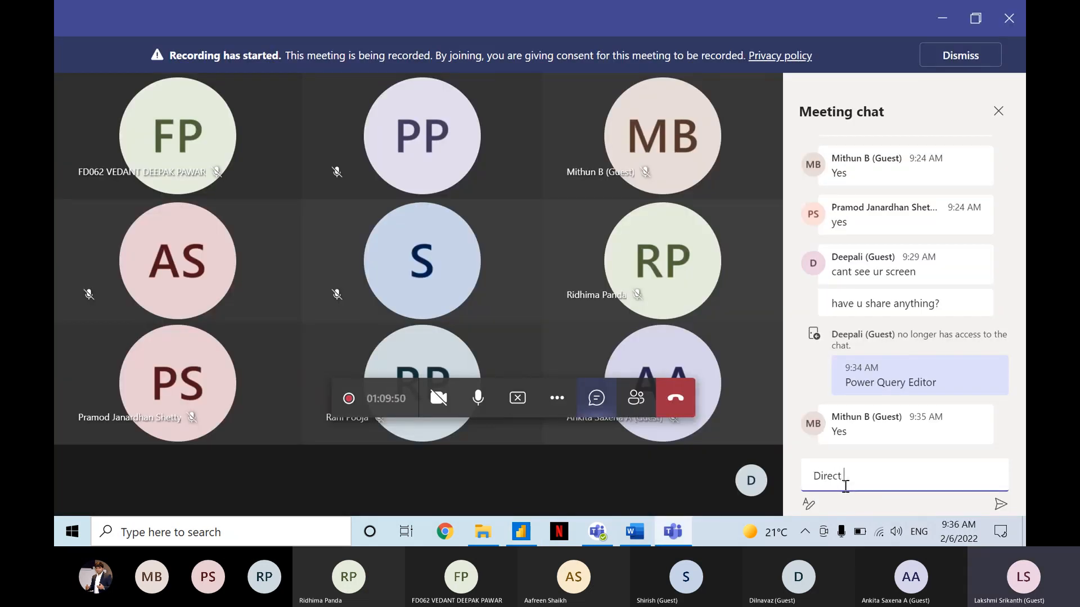
text( Query)
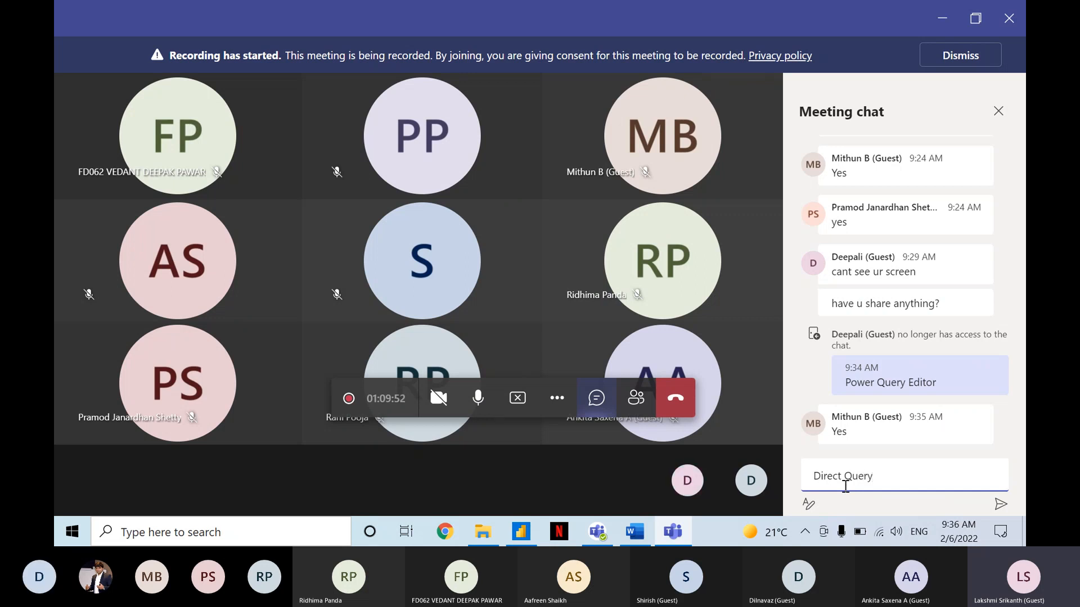
text(, Import Query)
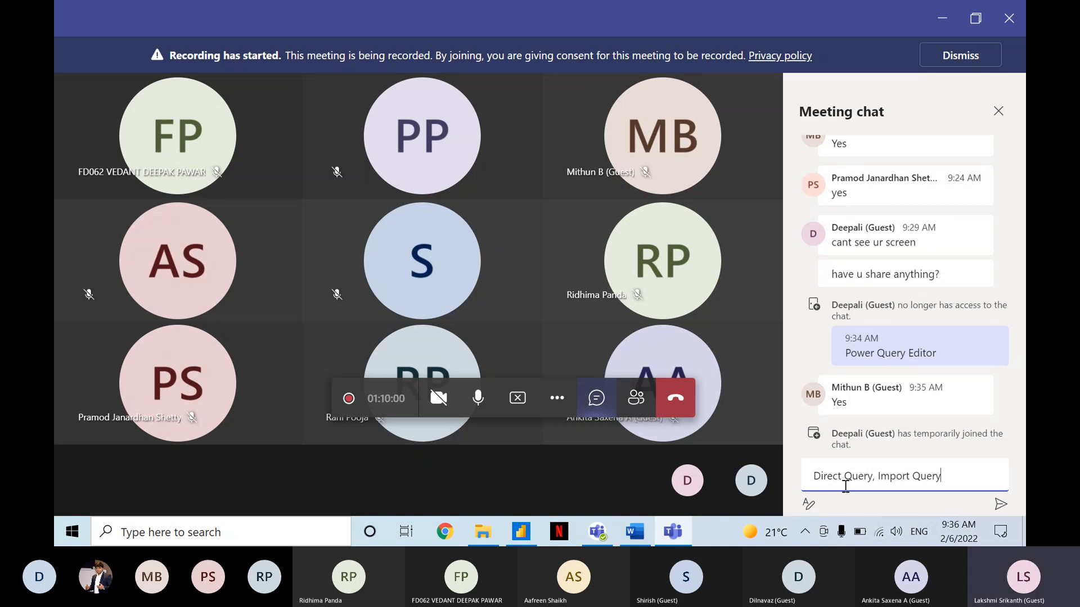
Highlight the terms Import Query and Direct Query in the draft message, and return to Power BI Desktop.
drag(950, 476, 879, 474)
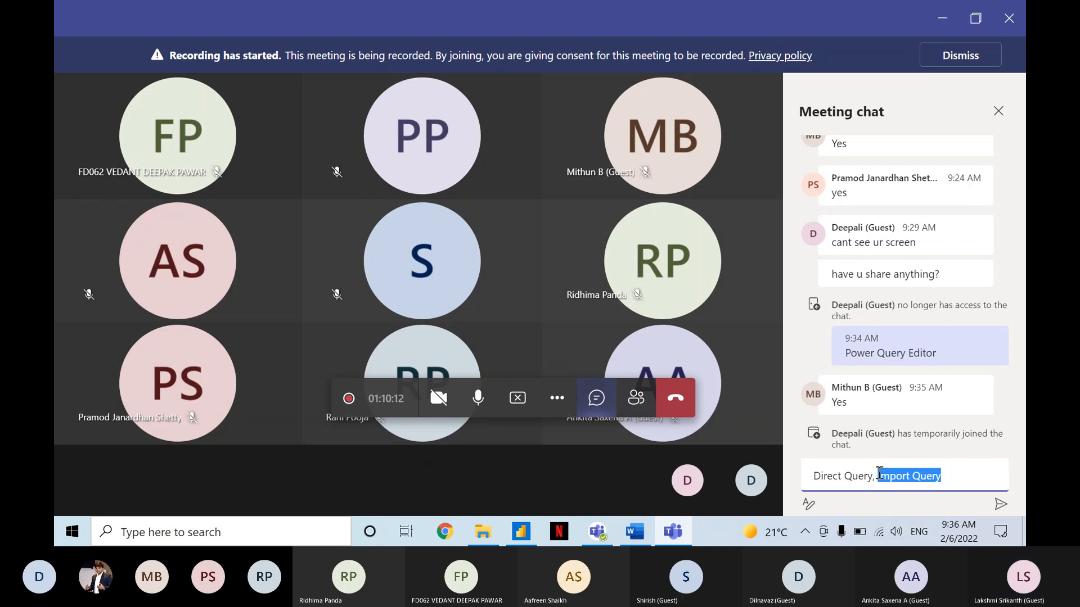
drag(820, 473, 875, 470)
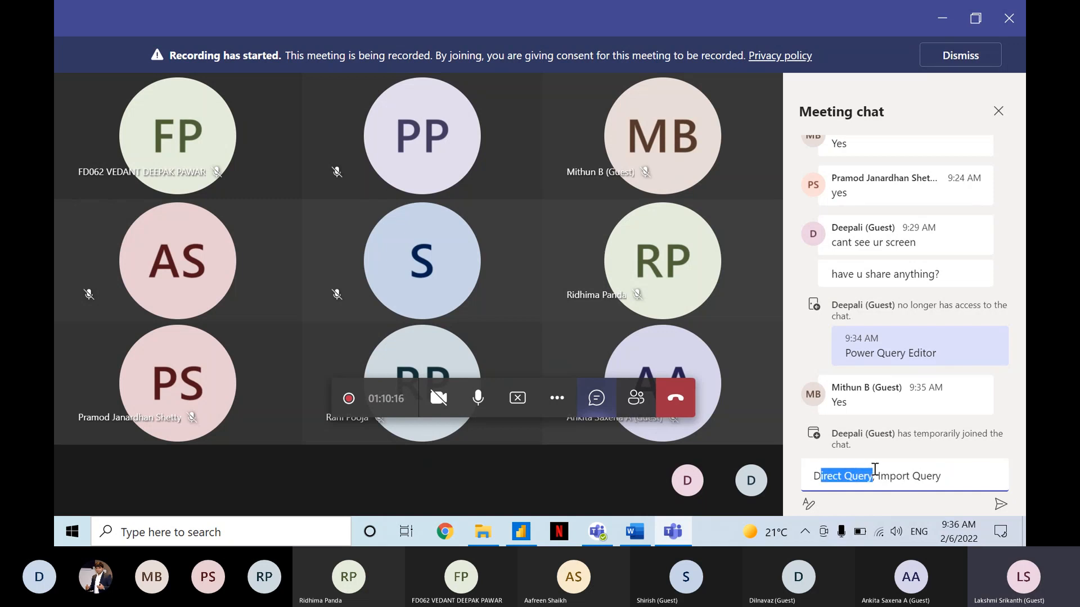
click(815, 472)
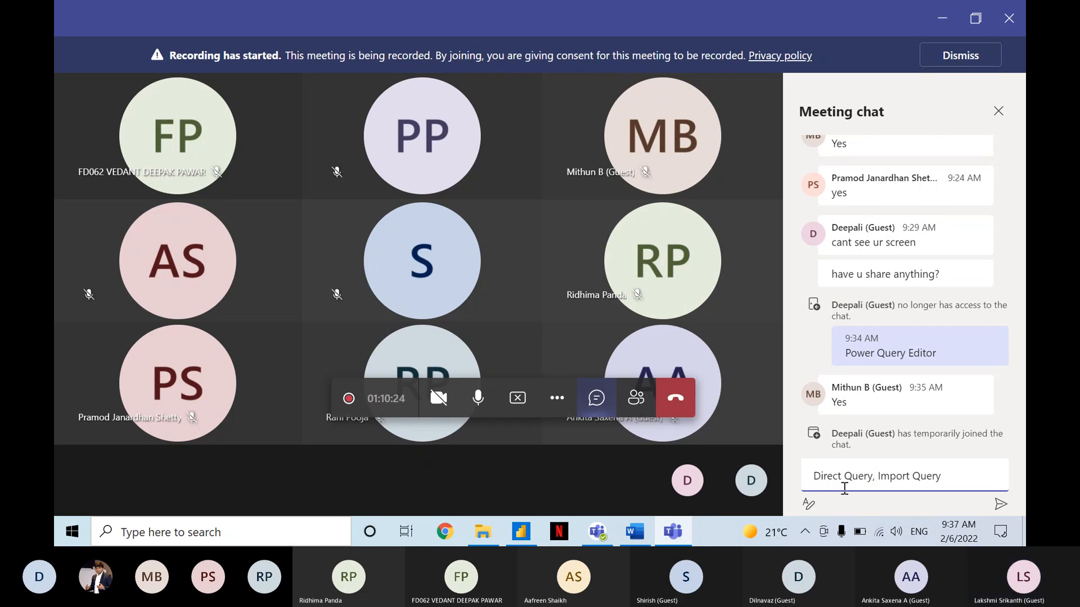
drag(814, 476, 874, 477)
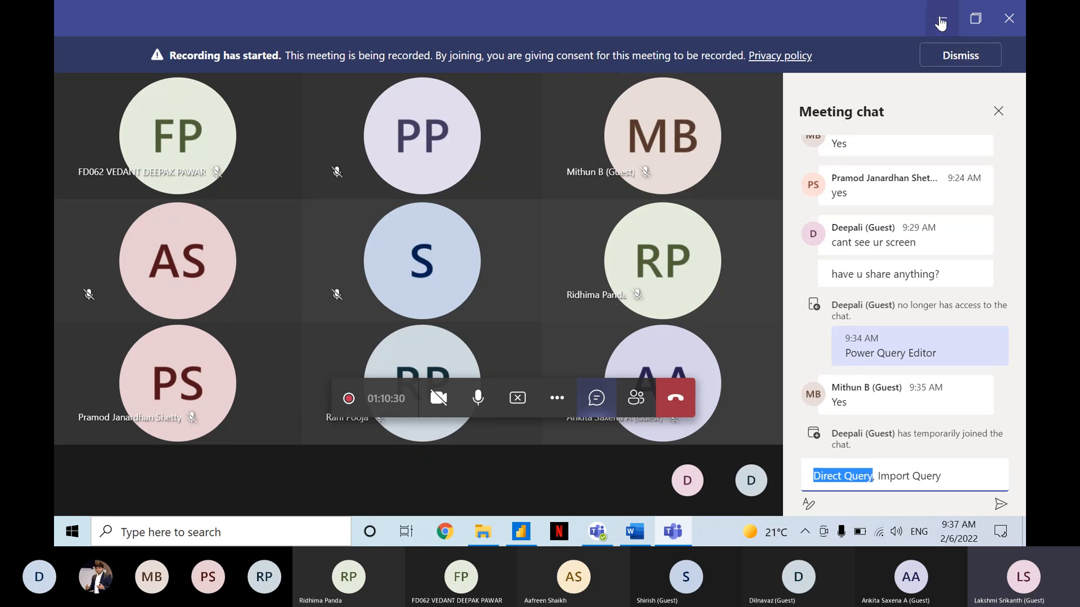
click(940, 23)
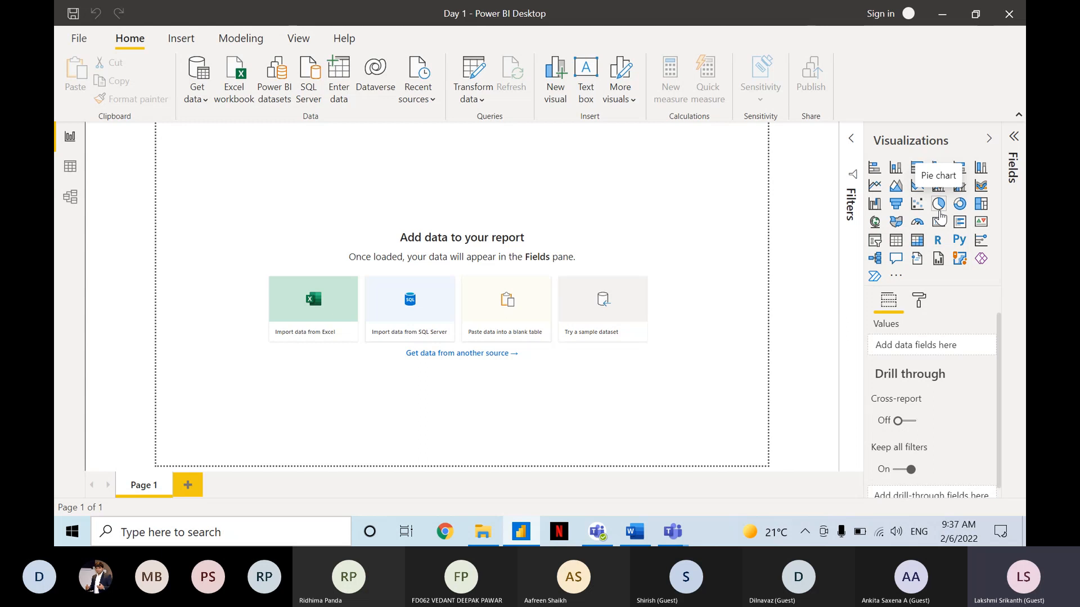
Look over the common data sources available for import, pointing out SQL Server.
click(205, 94)
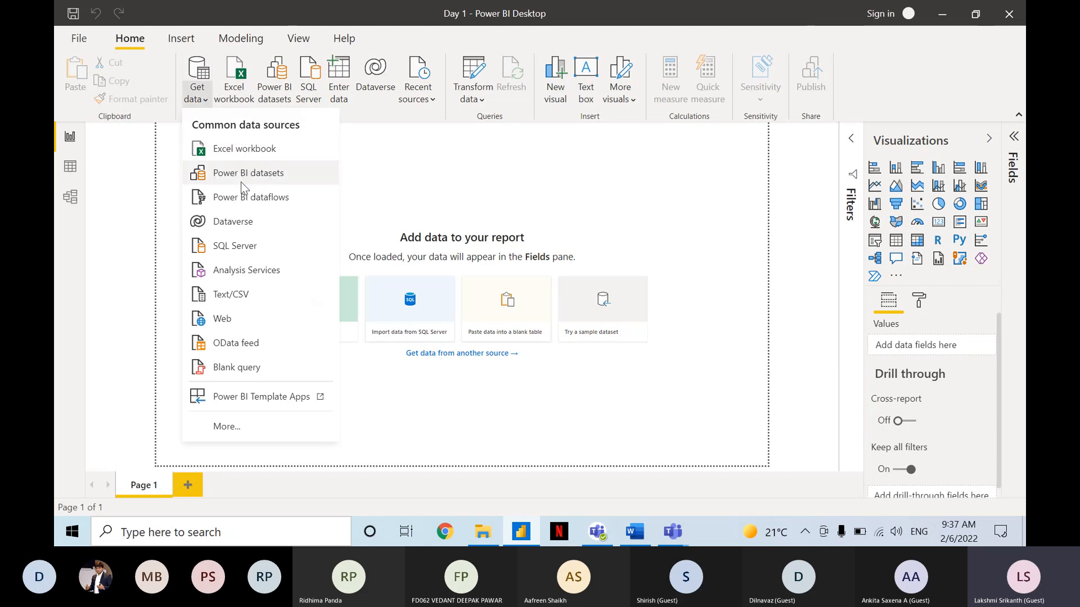
click(244, 248)
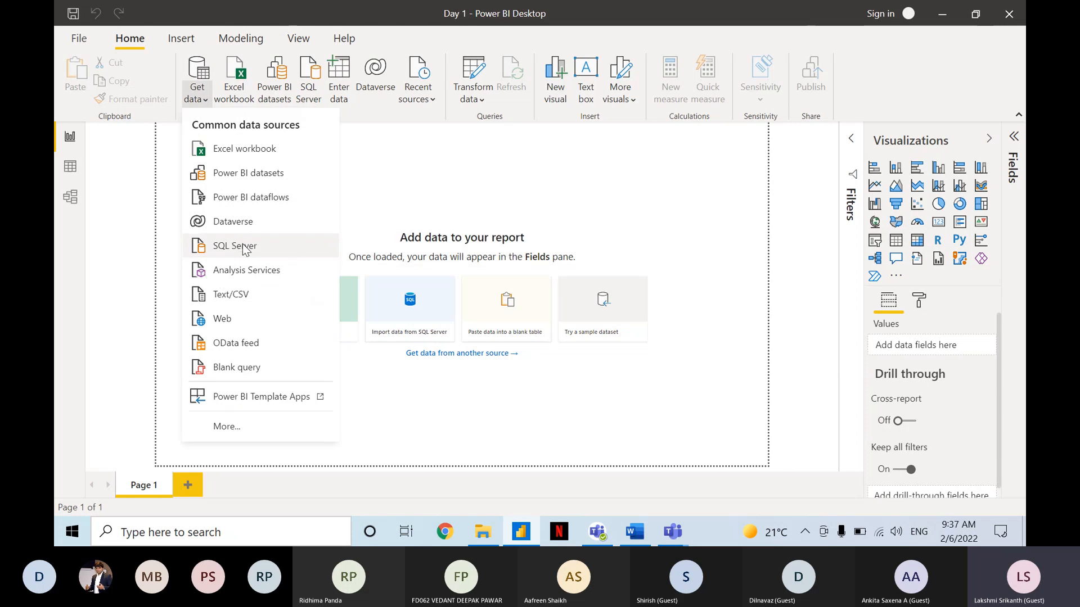
click(244, 248)
click(243, 248)
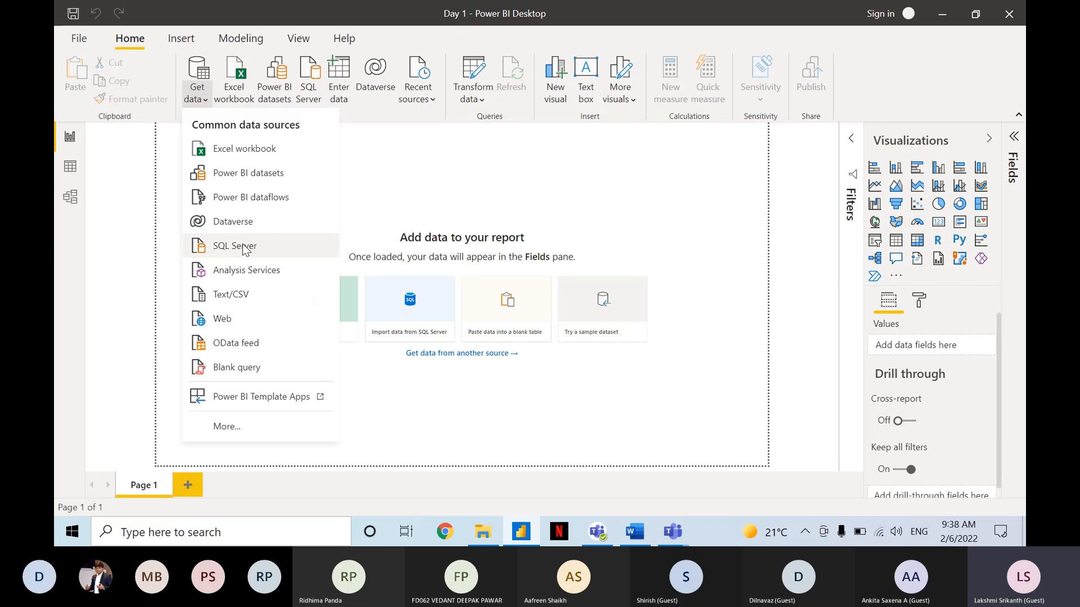
Expand the Fields pane to view its contents and collapse it again.
click(1015, 145)
click(1015, 145)
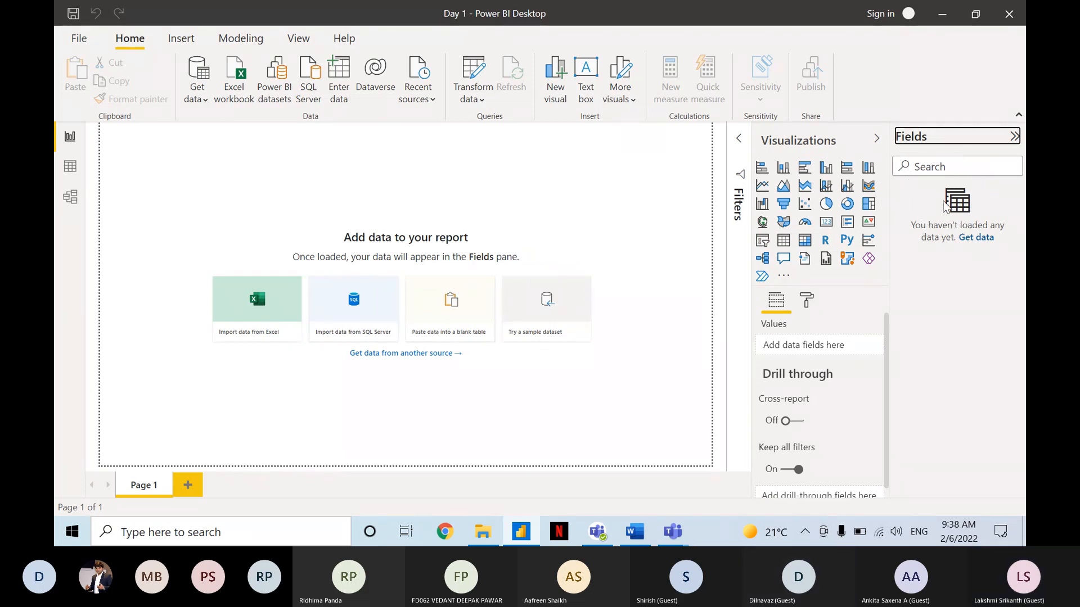
click(1013, 137)
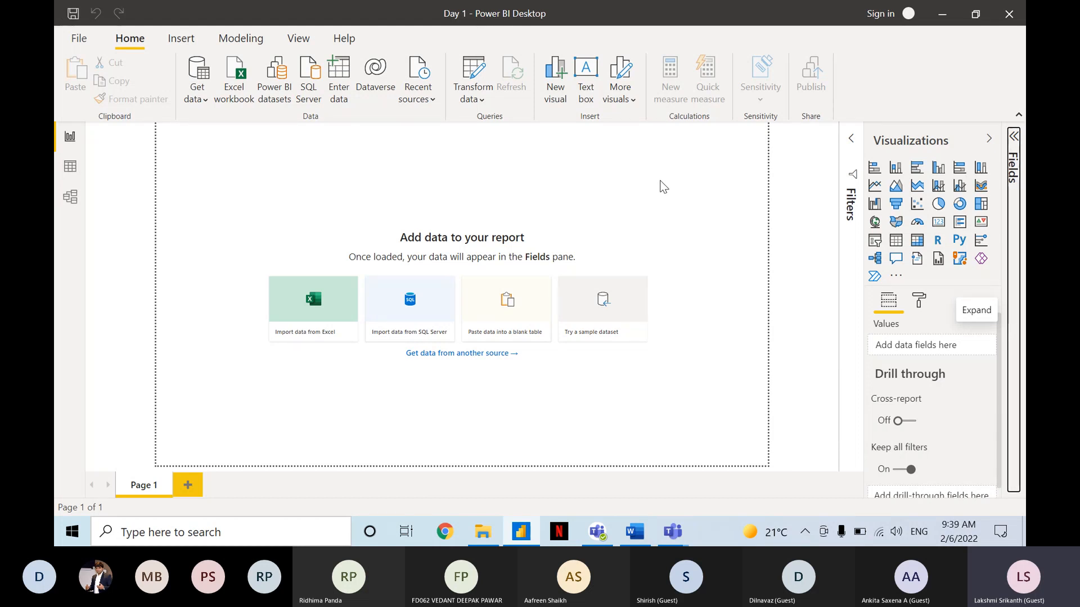
Review the list of common data sources for getting data once more and dismiss it.
click(198, 90)
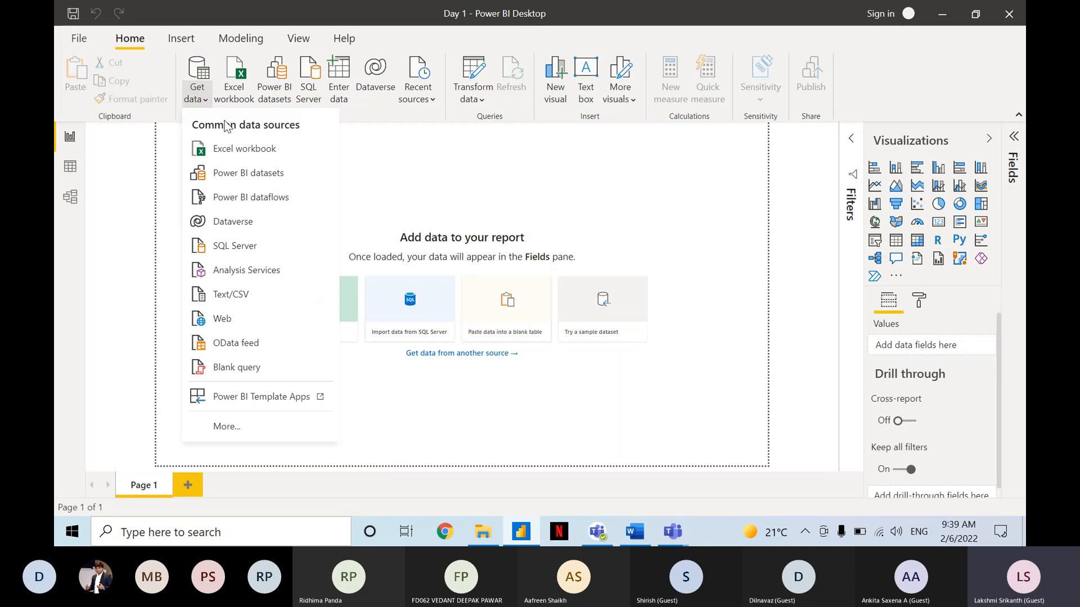
click(405, 146)
click(395, 123)
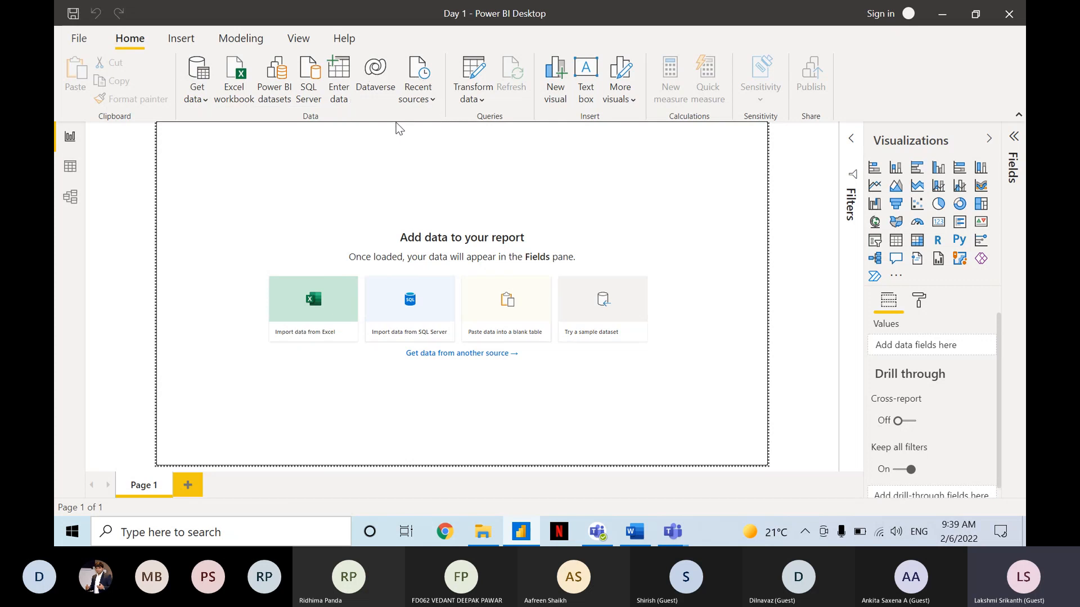
click(396, 129)
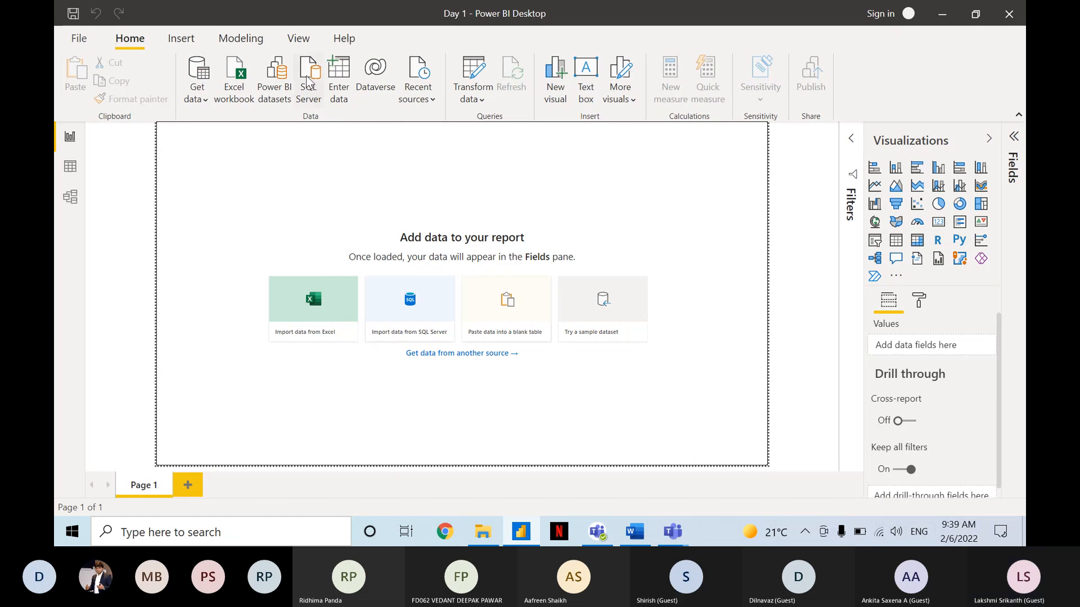
click(458, 86)
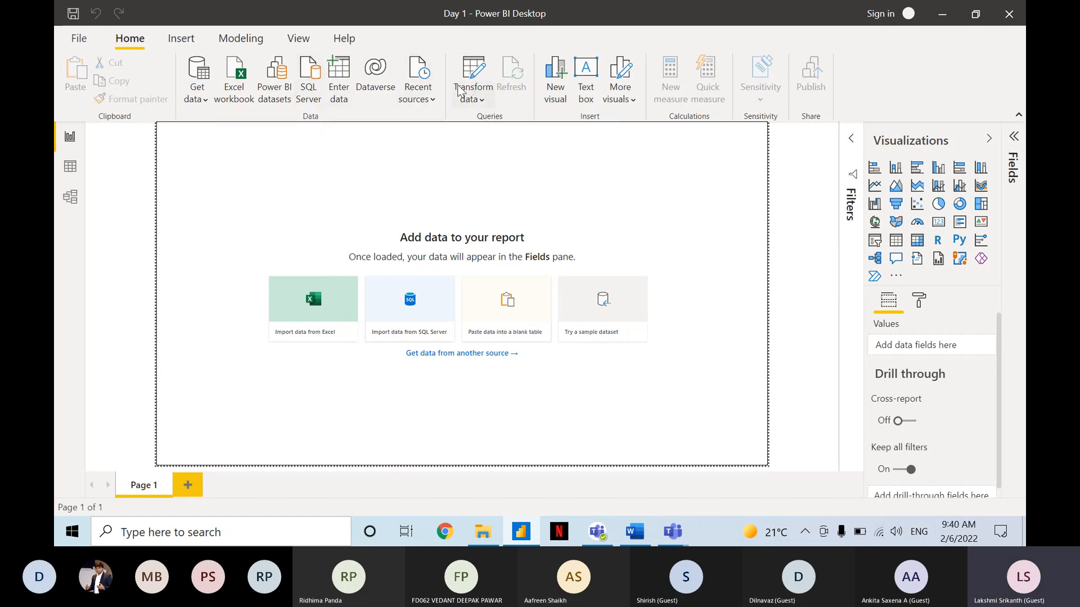
key(ctrl)
key(ctrl)
key(ctrl)
key(ctrl)
key(ctrl)
key(ctrl)
key(ctrl)
key(ctrl)
key(ctrl)
key(ctrl)
key(ctrl)
key(ctrl)
key(ctrl)
key(ctrl)
key(ctrl)
Open the Power Query Editor for the Day 1 report and maximize its window.
click(474, 83)
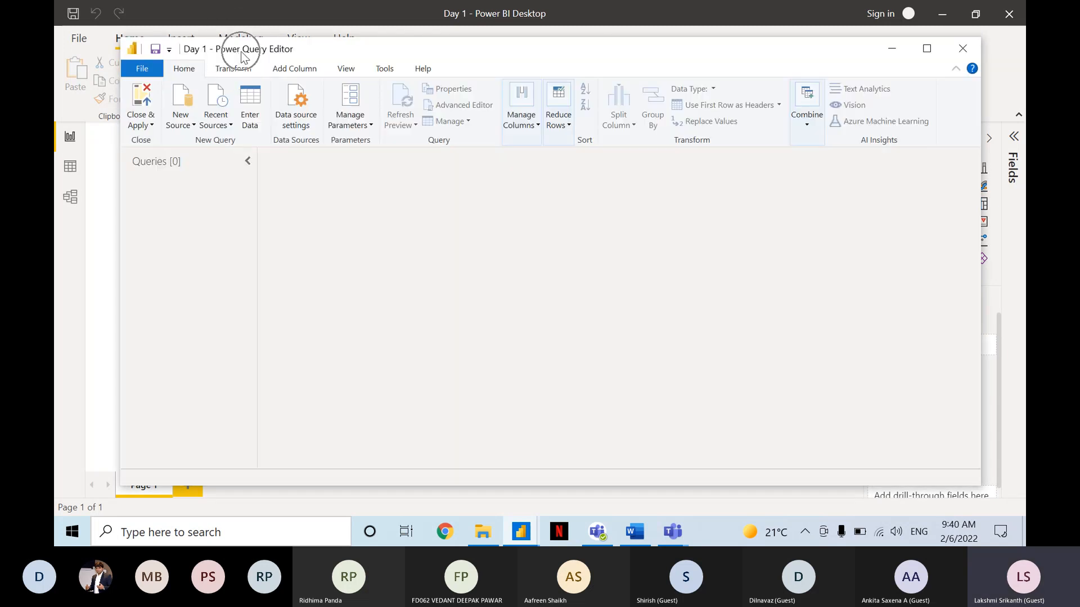
double_click(360, 55)
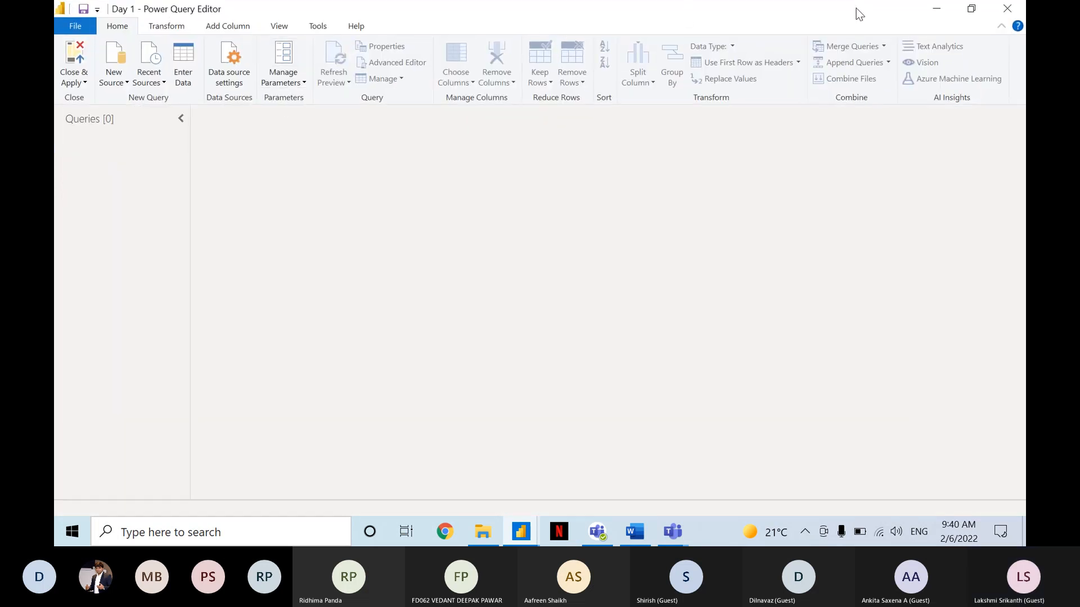
click(708, 127)
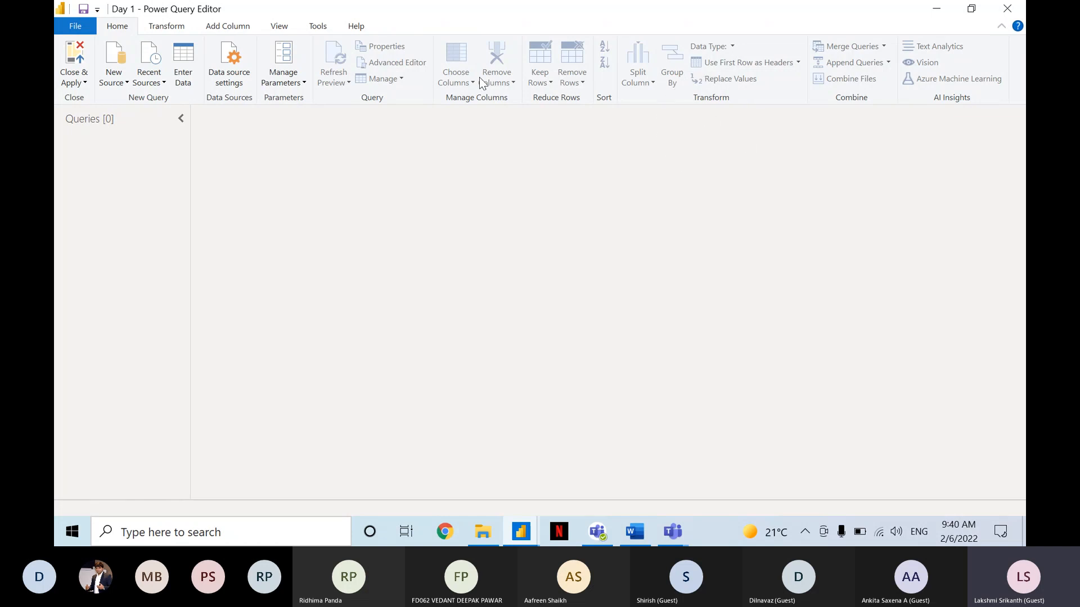
key(ctrl)
key(ctrl)
key(ctrl)
Switch to the Teams meeting, send the drafted "Direct Query, Import Query" chat message, and return to the Power Query Editor.
click(665, 520)
click(605, 529)
click(606, 532)
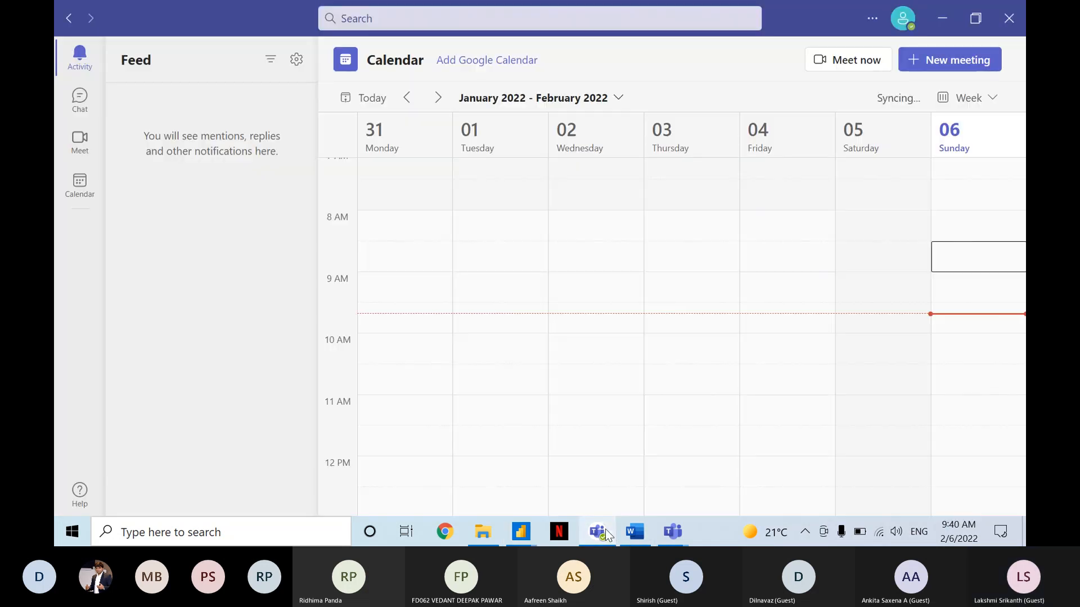
mouse_move(666, 533)
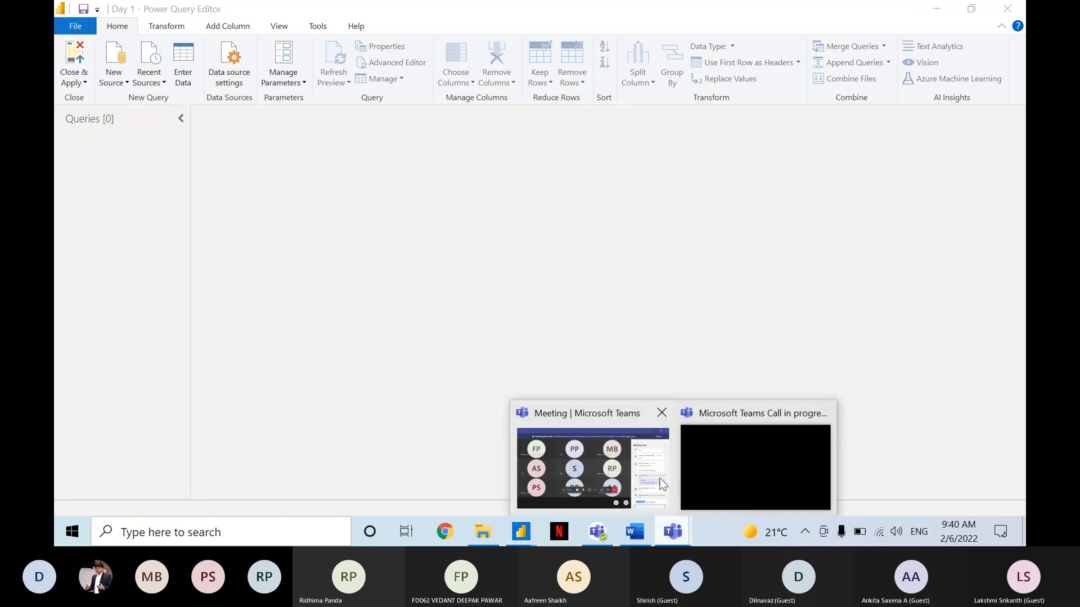
click(661, 480)
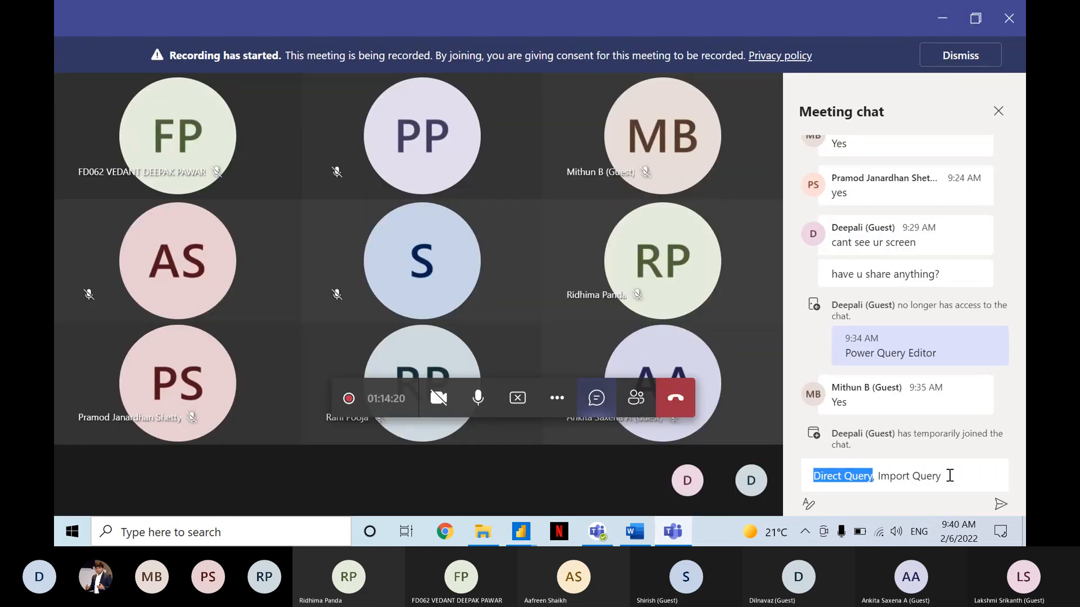
click(949, 474)
key(Return)
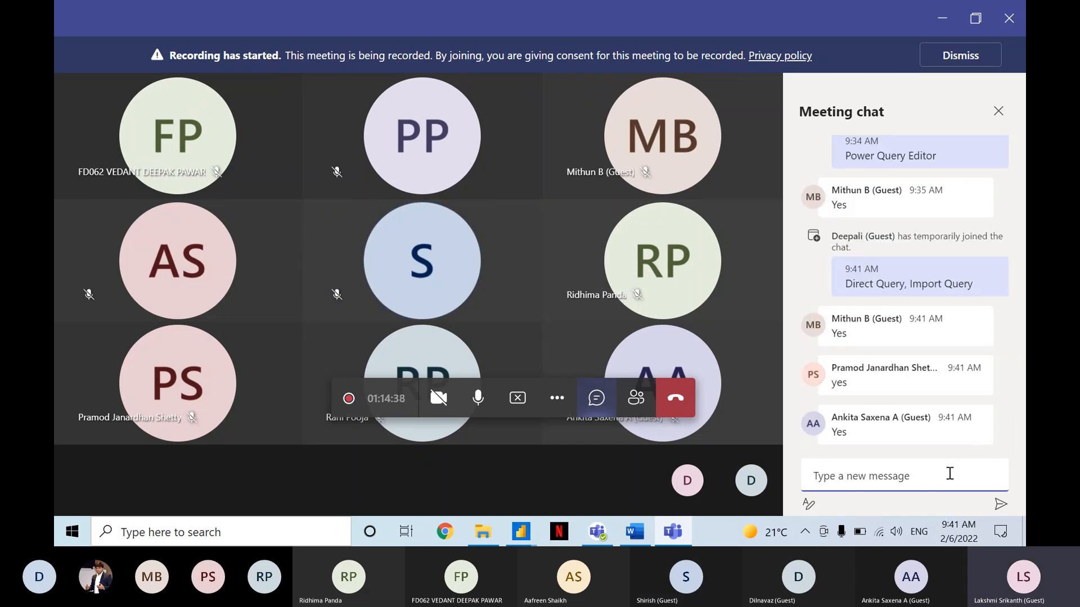
key(alt+Tab)
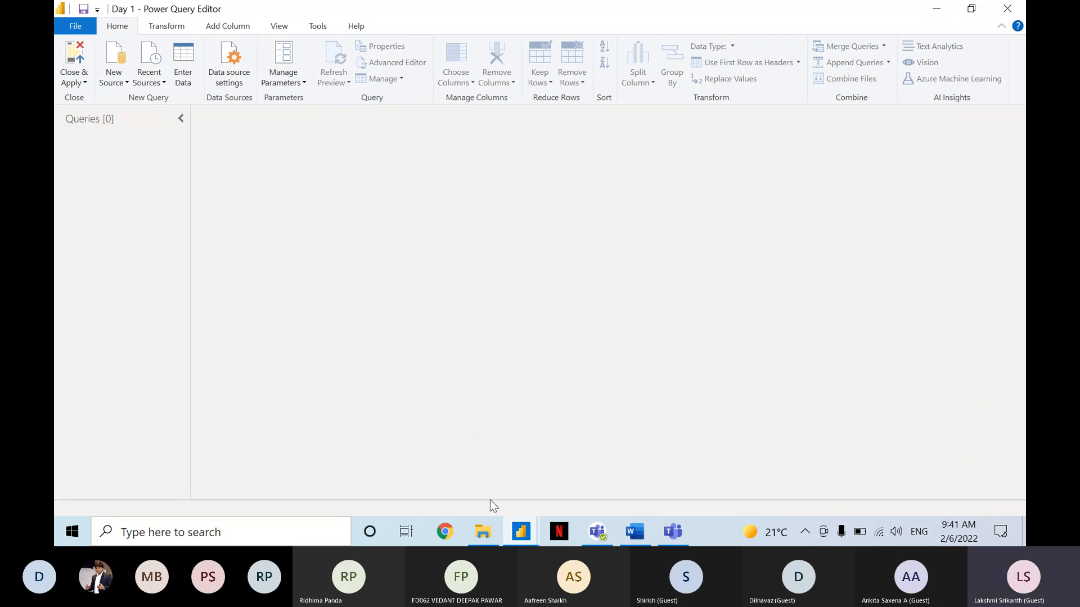
Switch to File Explorer and open the Data Sets folder in Desktop > Power BI Training > Public Workshop.
click(485, 523)
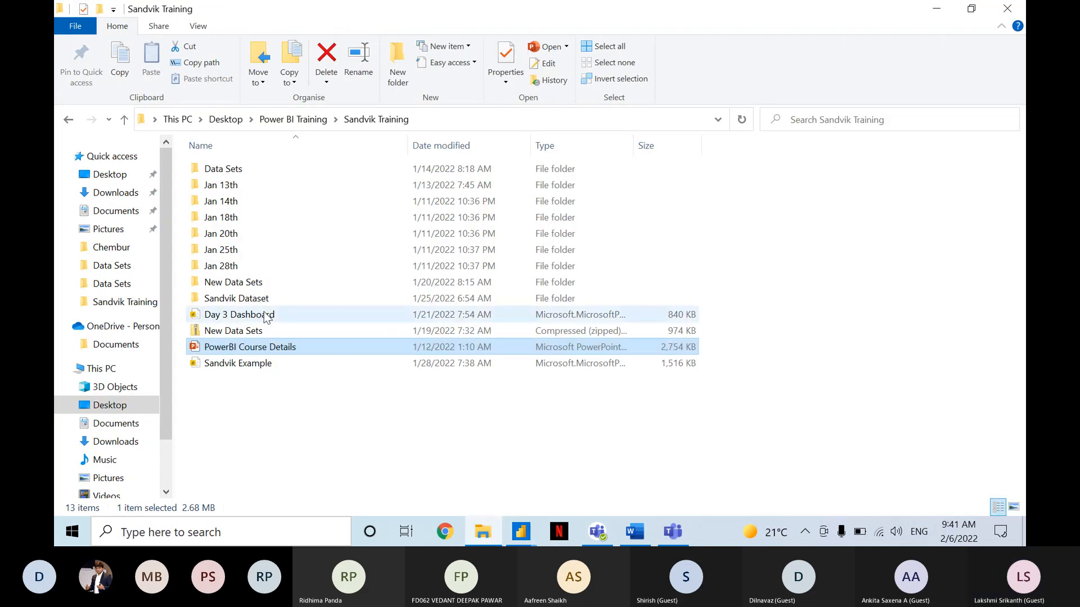
click(241, 120)
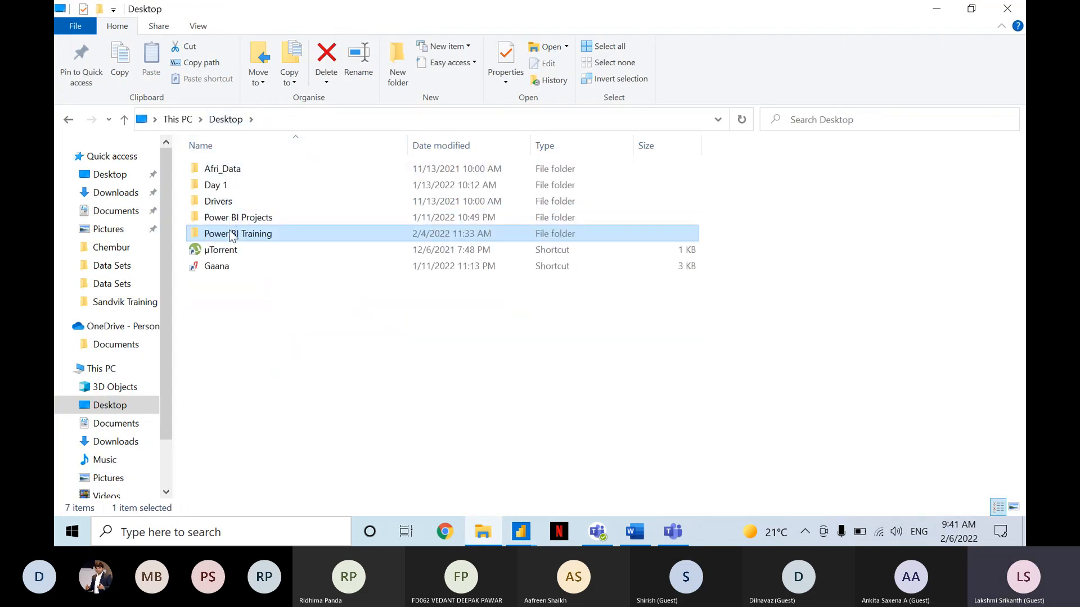
double_click(232, 235)
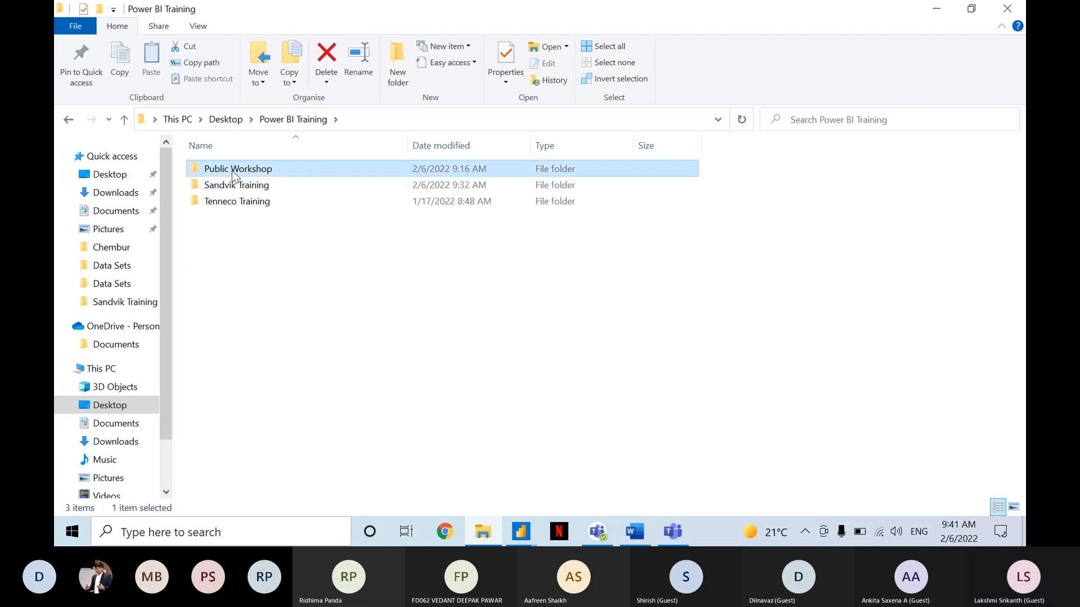
double_click(234, 171)
click(231, 172)
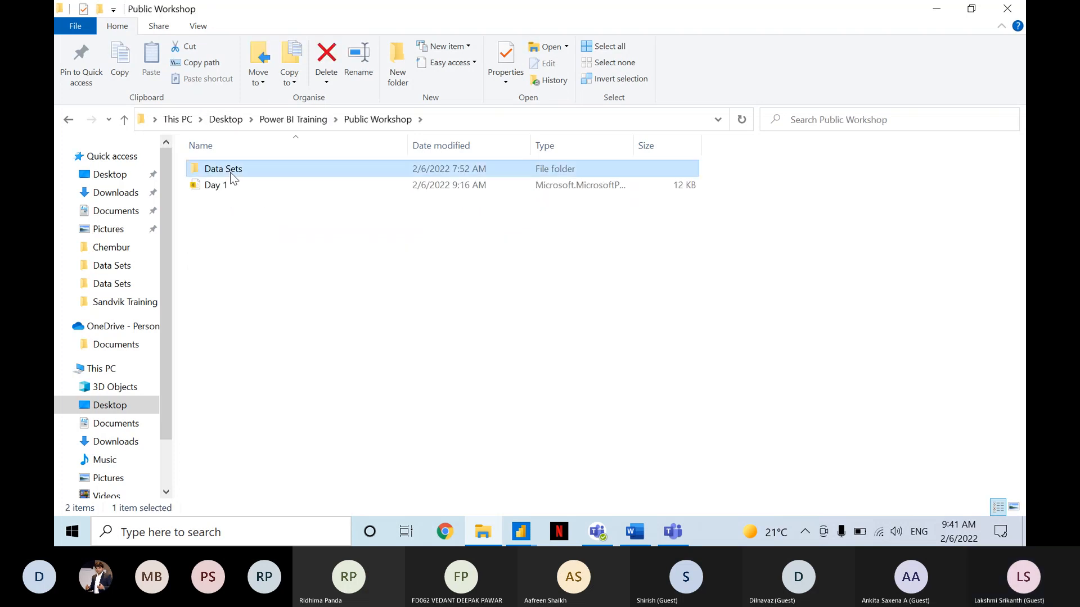
double_click(231, 172)
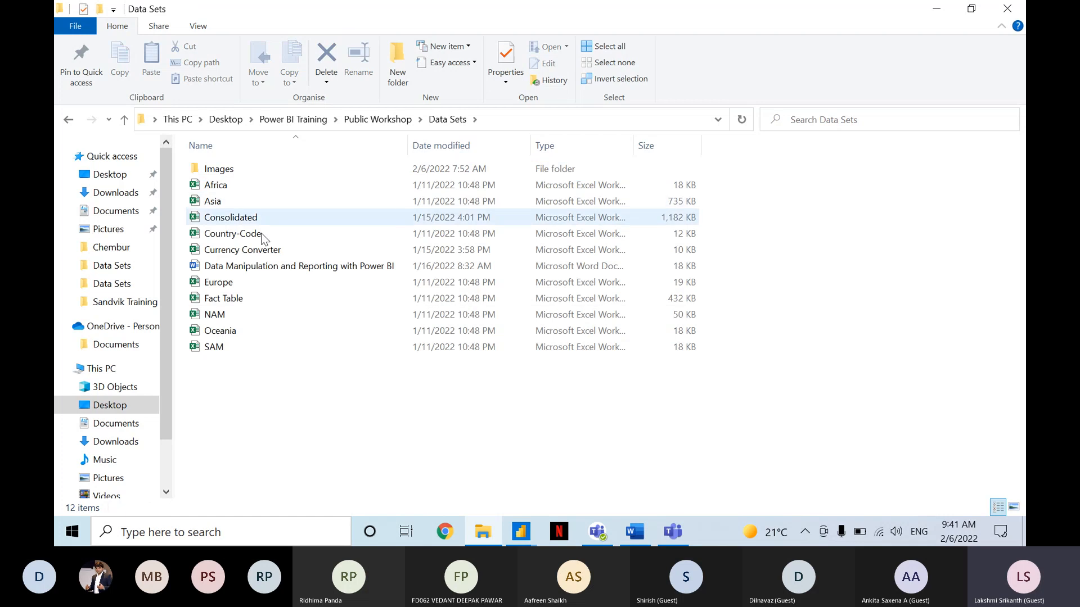
key(ctrl)
key(ctrl)
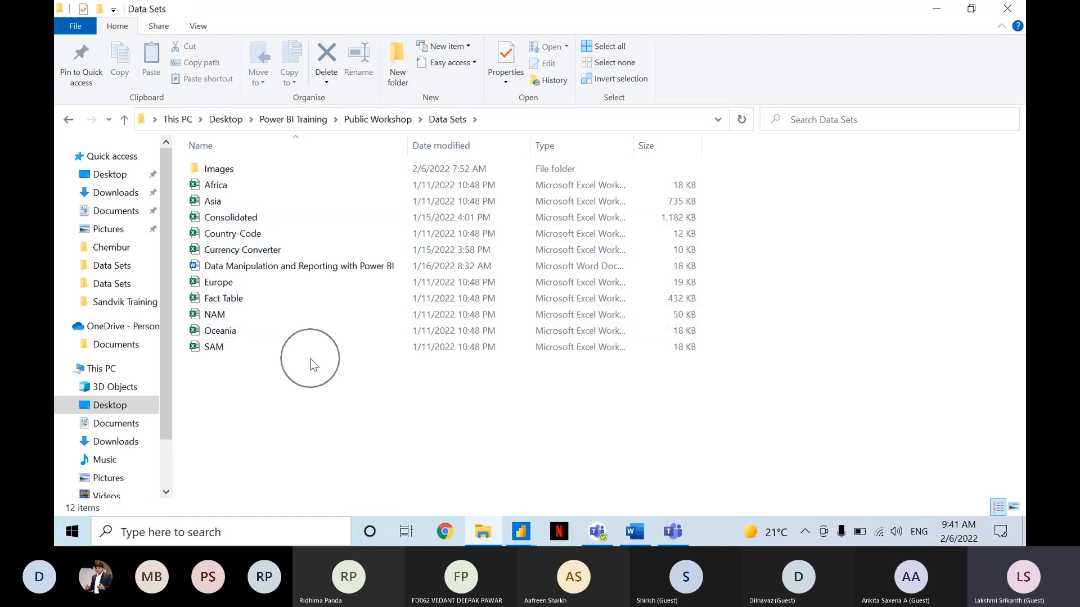
Review the regional Excel workbooks in the Data Sets folder and return to the Power Query Editor.
key(alt+Tab)
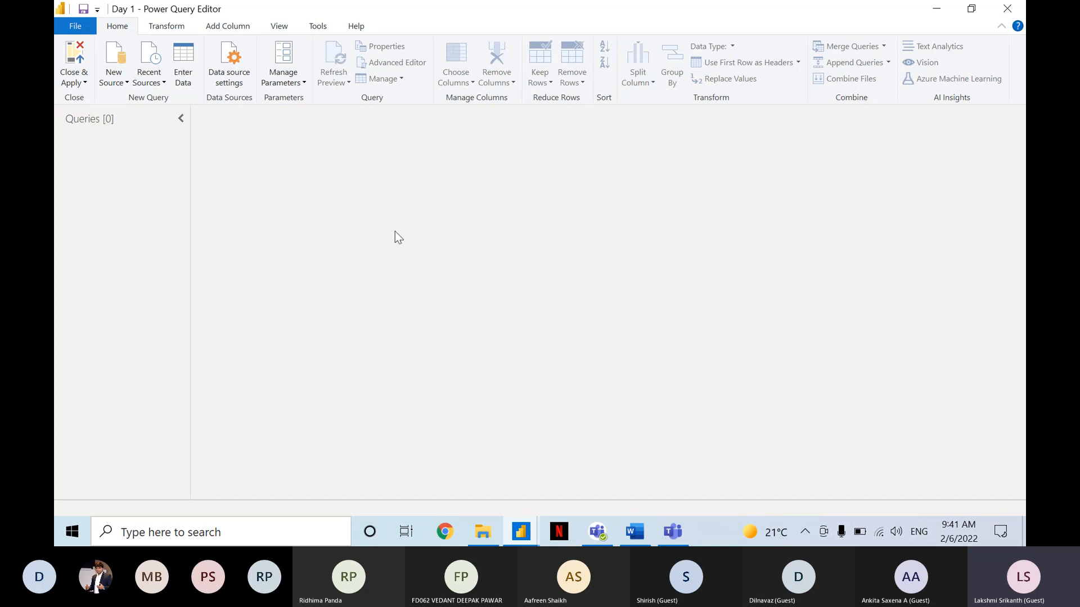
key(alt+Tab)
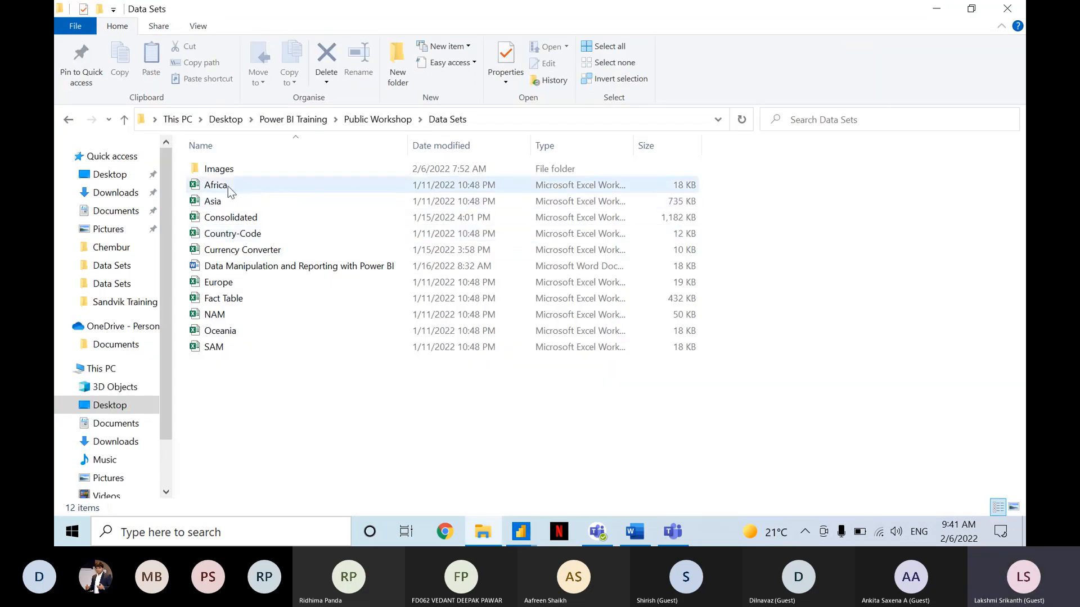
key(ctrl)
key(ctrl)
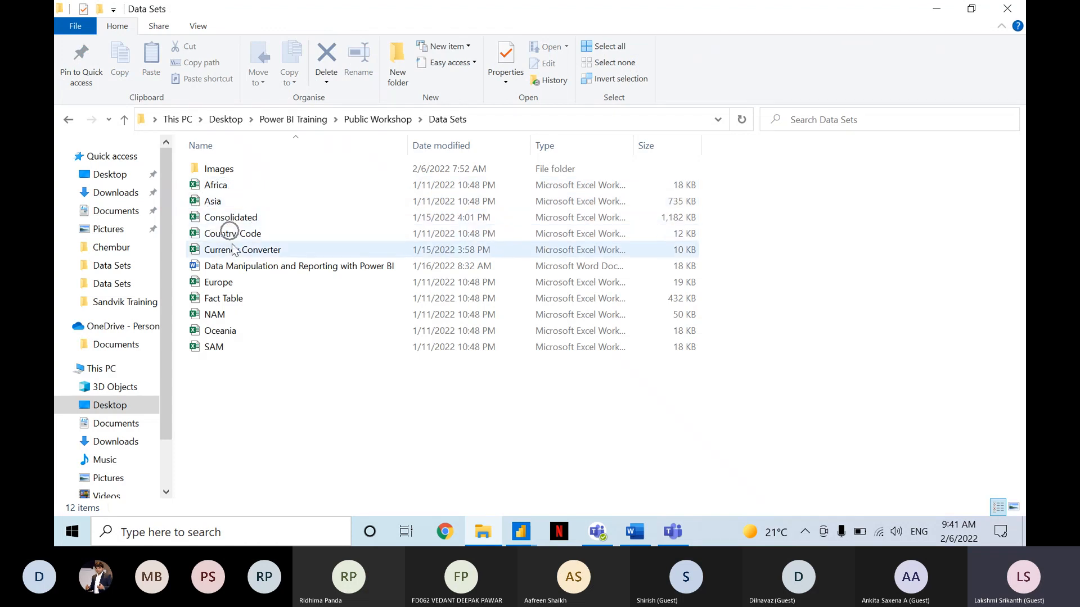
key(ctrl)
key(ctrl)
key(ctrl)
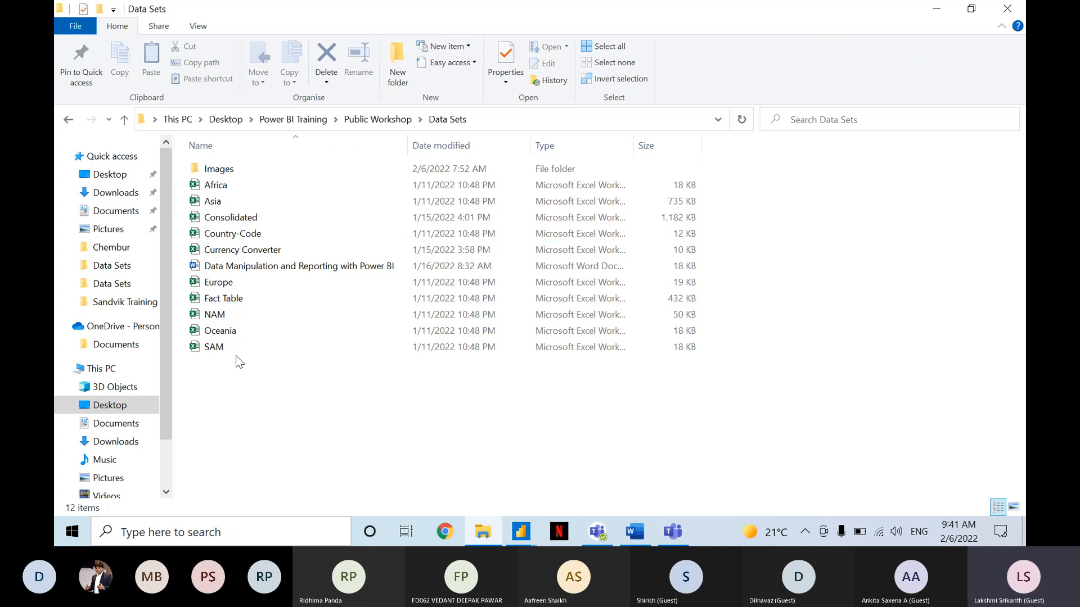
key(alt+Tab)
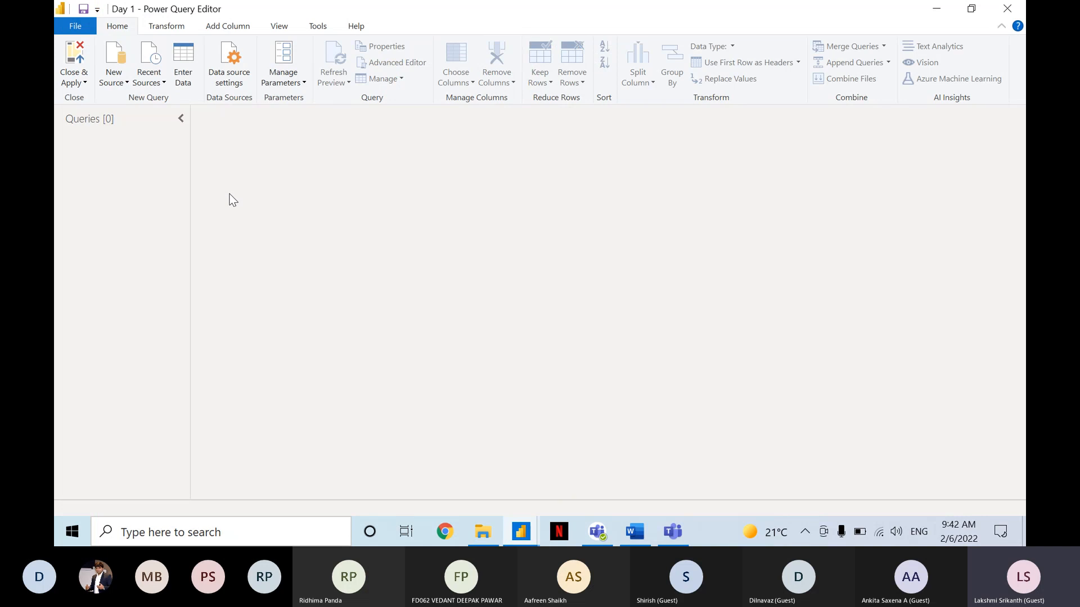
Revisit the Data Sets folder to compare its files with the empty query list, ending in the Power Query Editor.
click(210, 165)
click(210, 166)
key(alt+Tab)
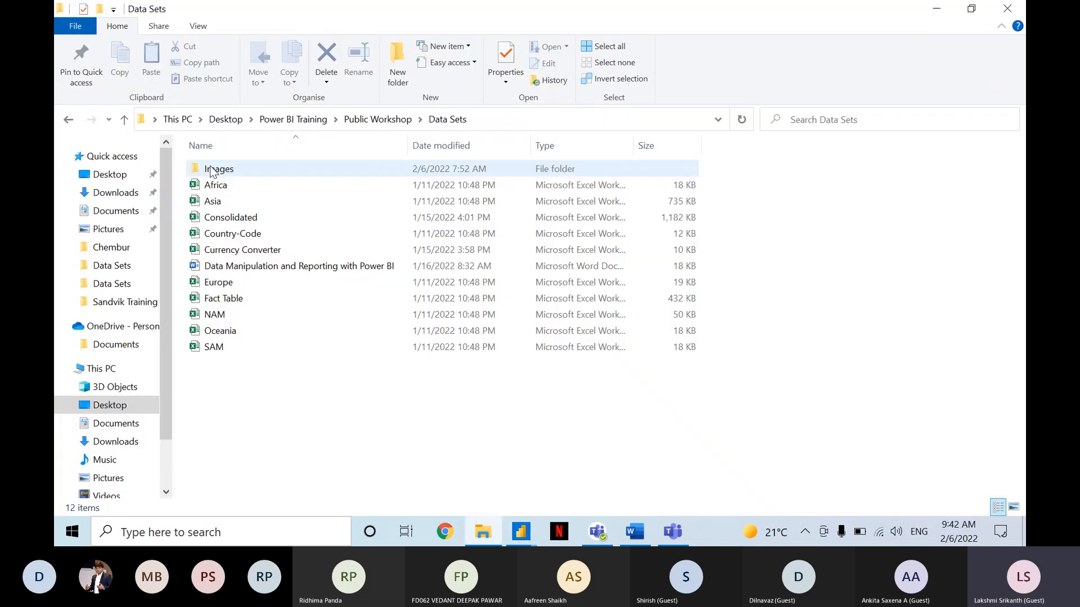
key(alt+Tab)
click(238, 191)
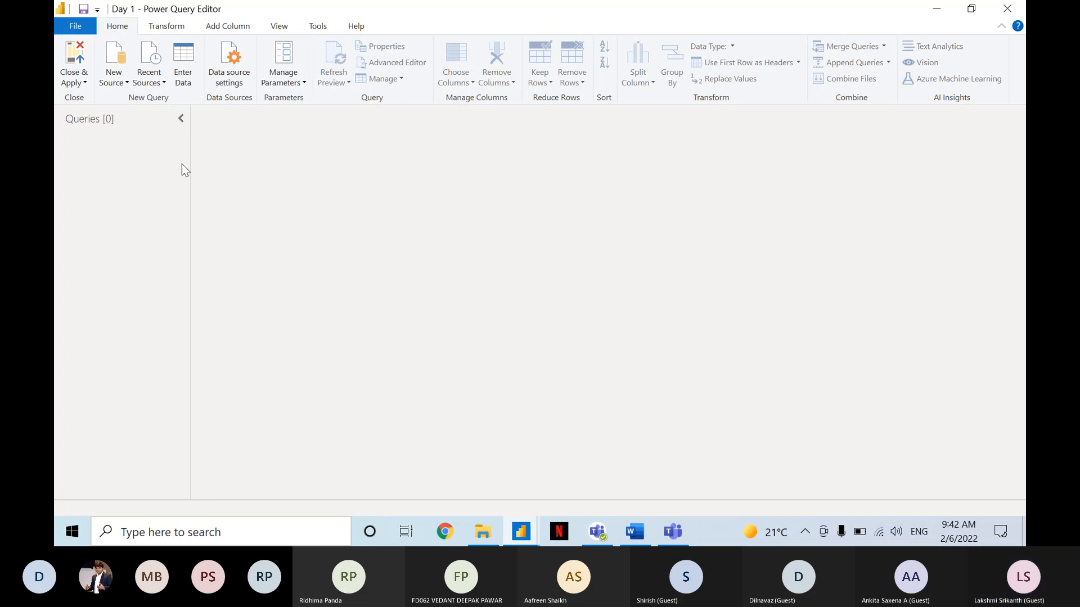
click(124, 83)
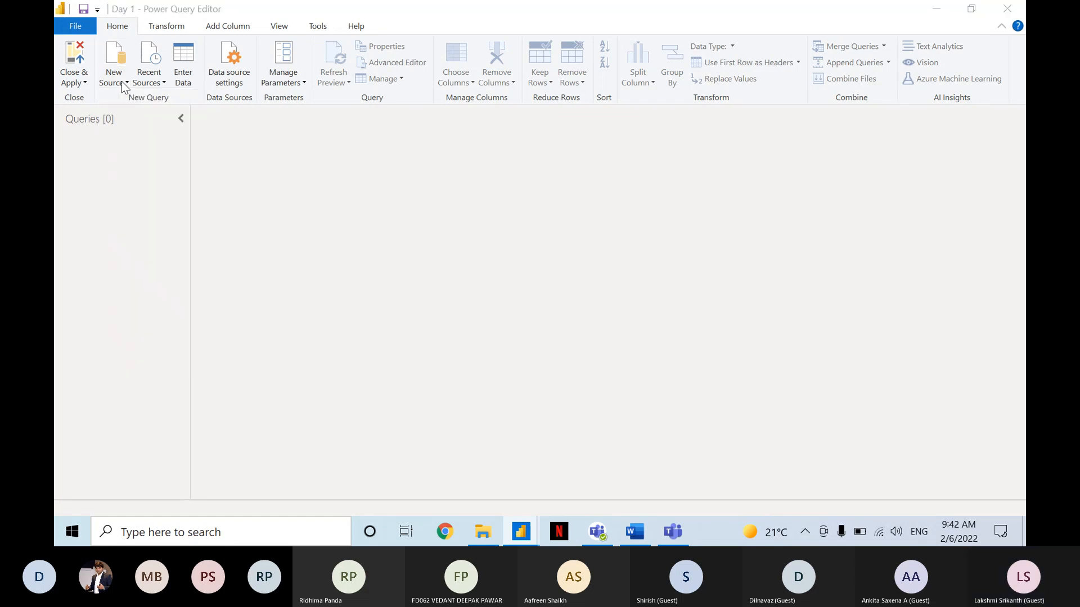
key(alt+Tab)
key(alt+Tab)
key(Tab)
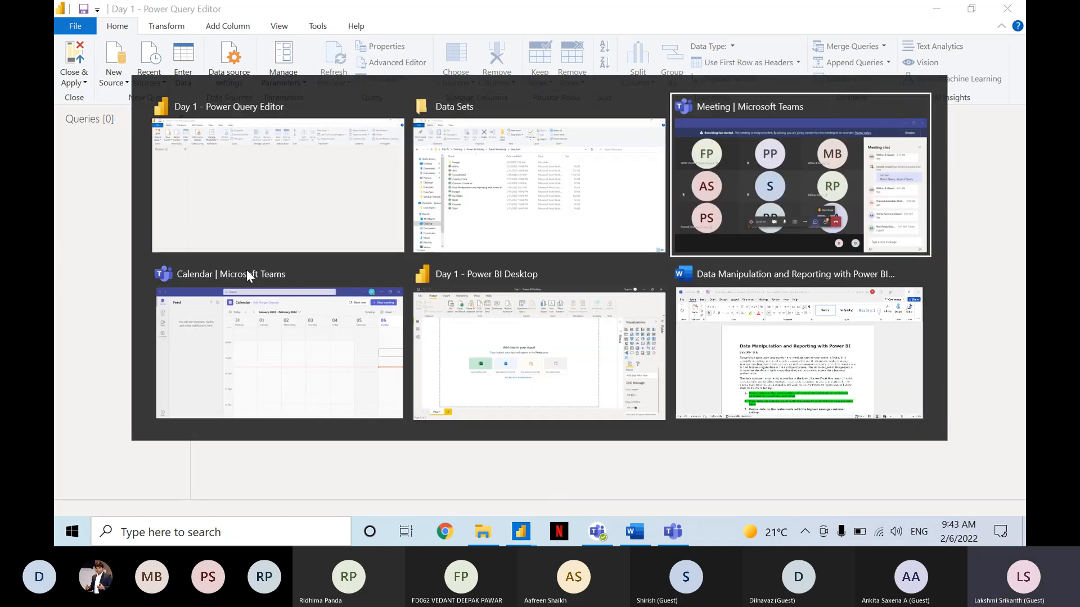
key(alt+shift+Tab)
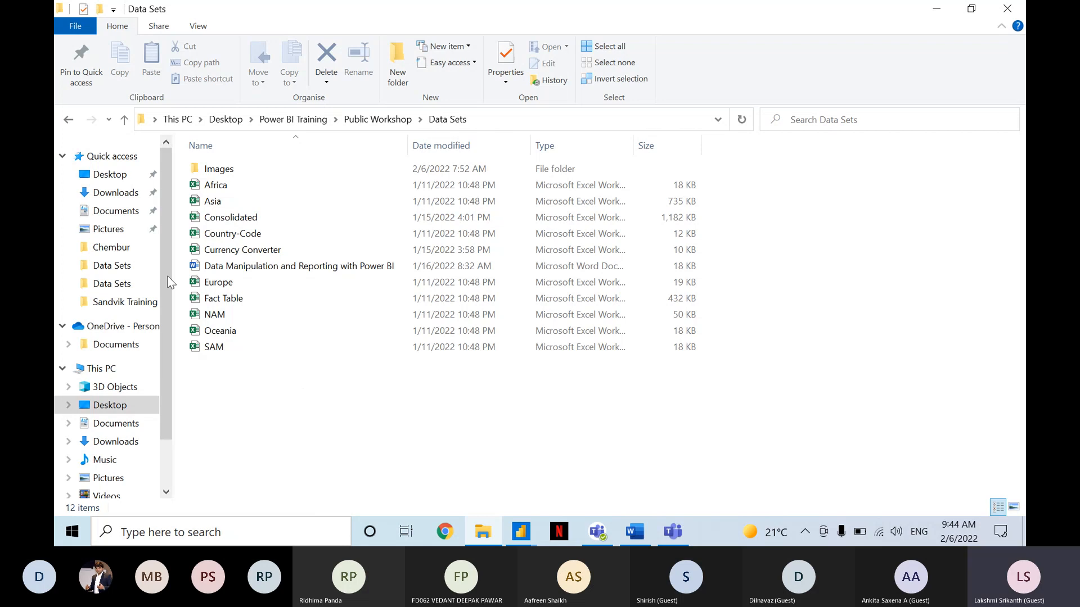
click(232, 197)
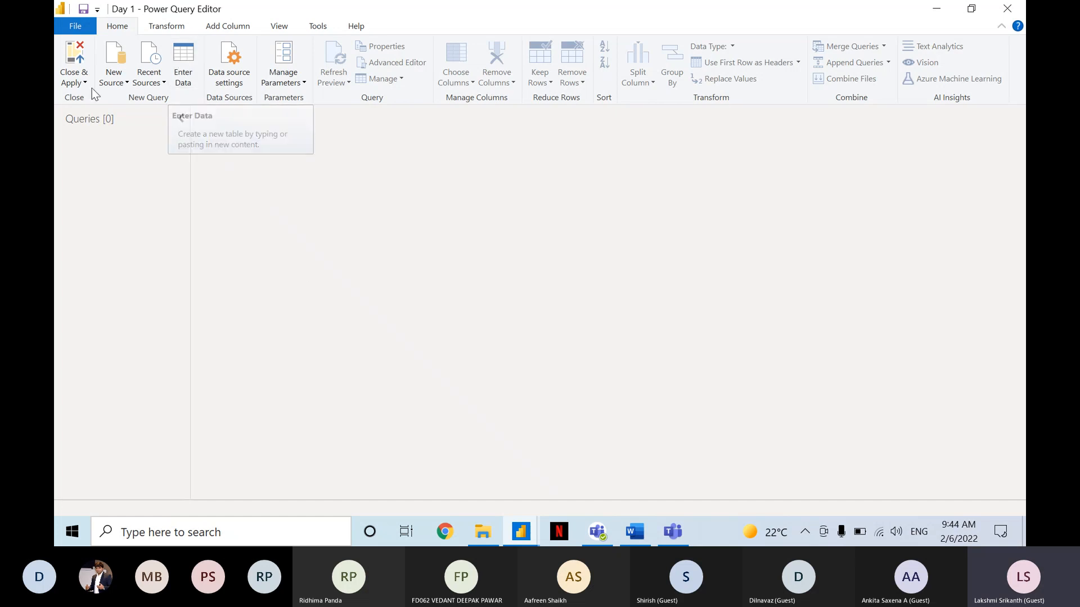
Examine the New Source command used for adding a query.
key(ctrl)
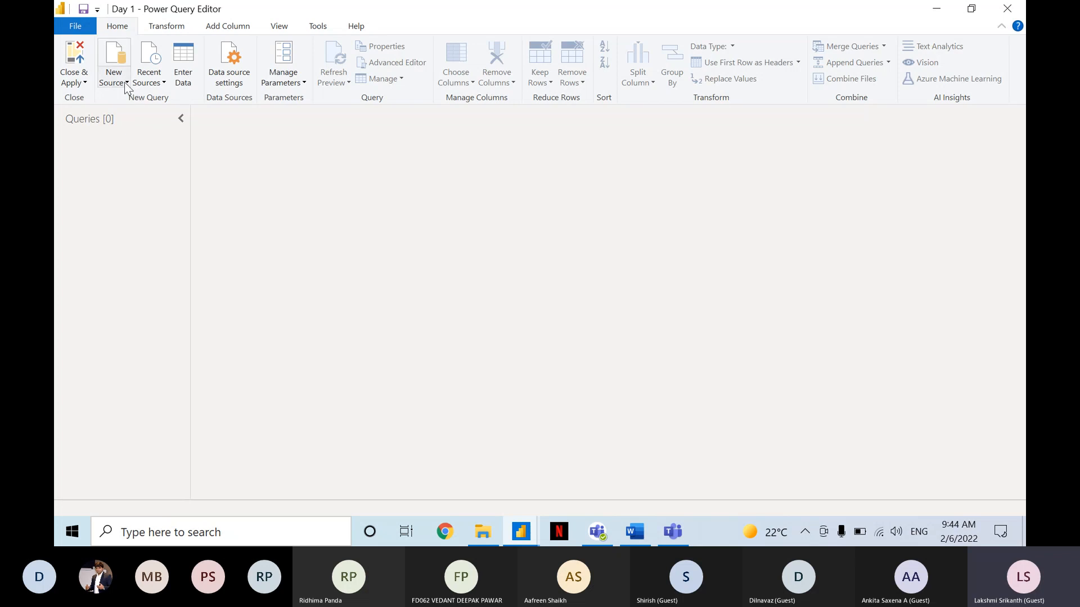
key(ctrl)
key(ctrl)
key(ctrl)
key(ctrl)
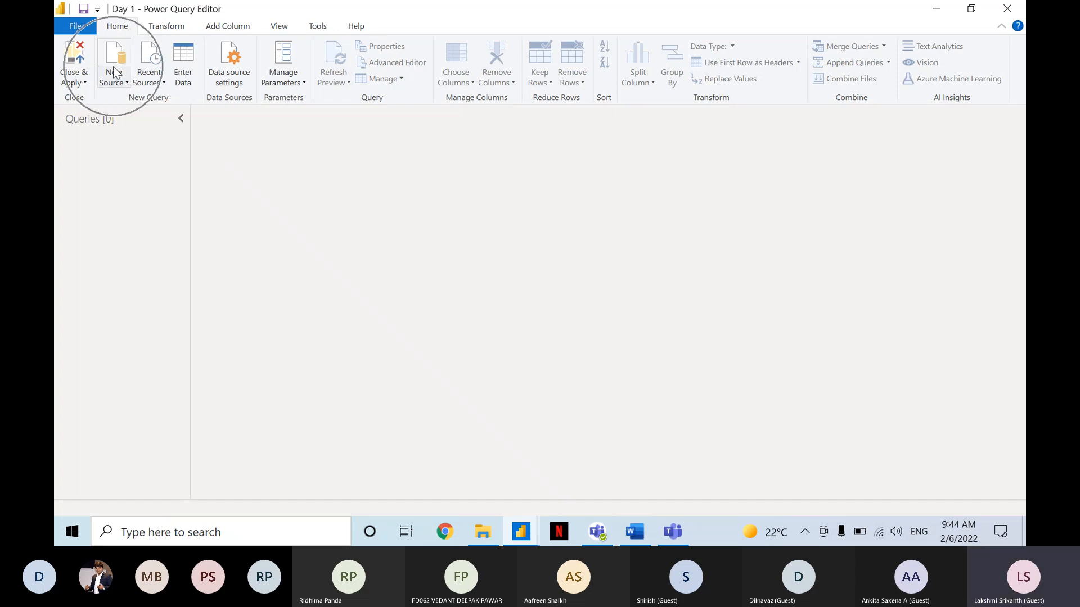
key(ctrl)
key(ctrl)
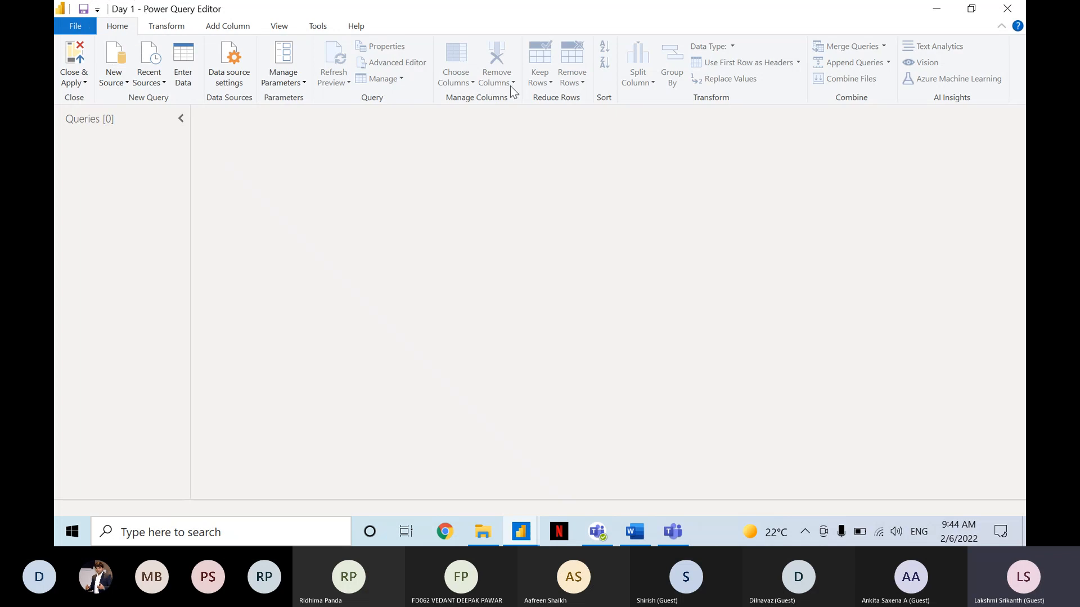
Review the query diagnostics commands and the layout and data preview options, and return to the home commands.
click(510, 29)
click(315, 27)
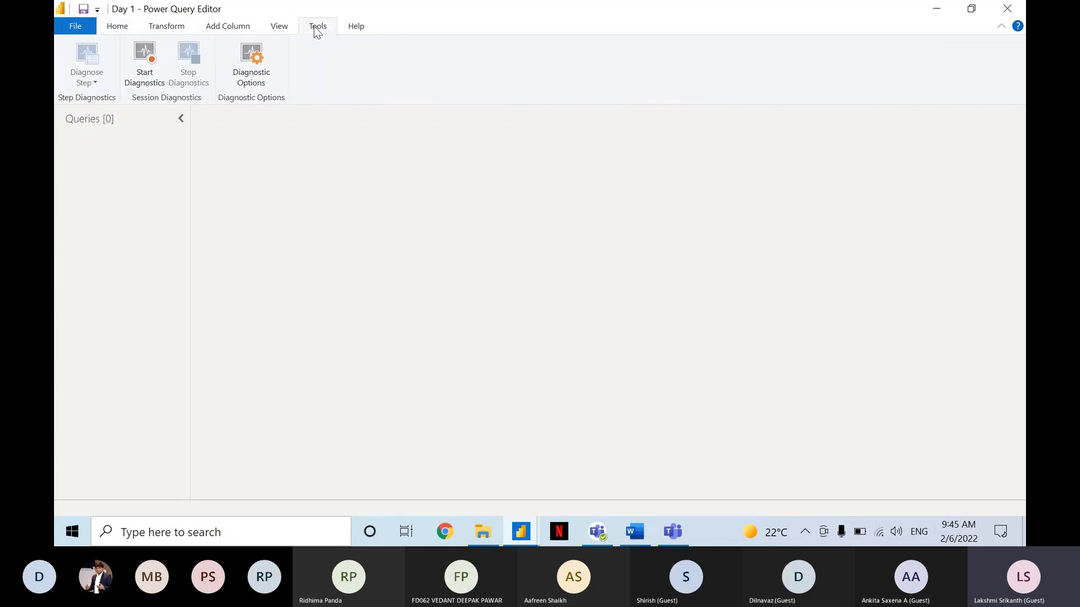
click(279, 27)
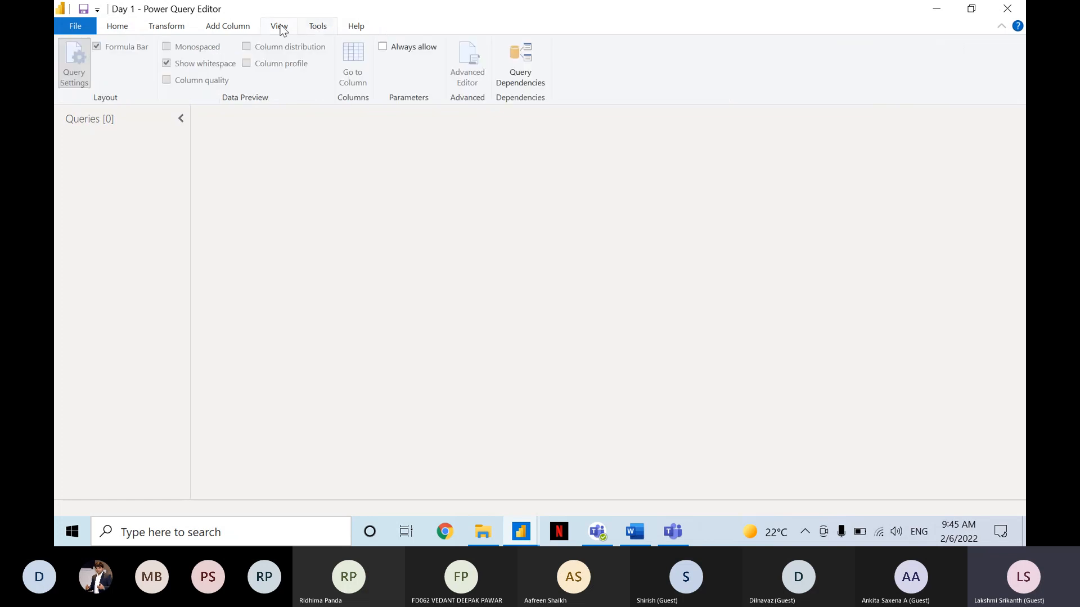
key(ctrl)
key(ctrl)
key(ctrl)
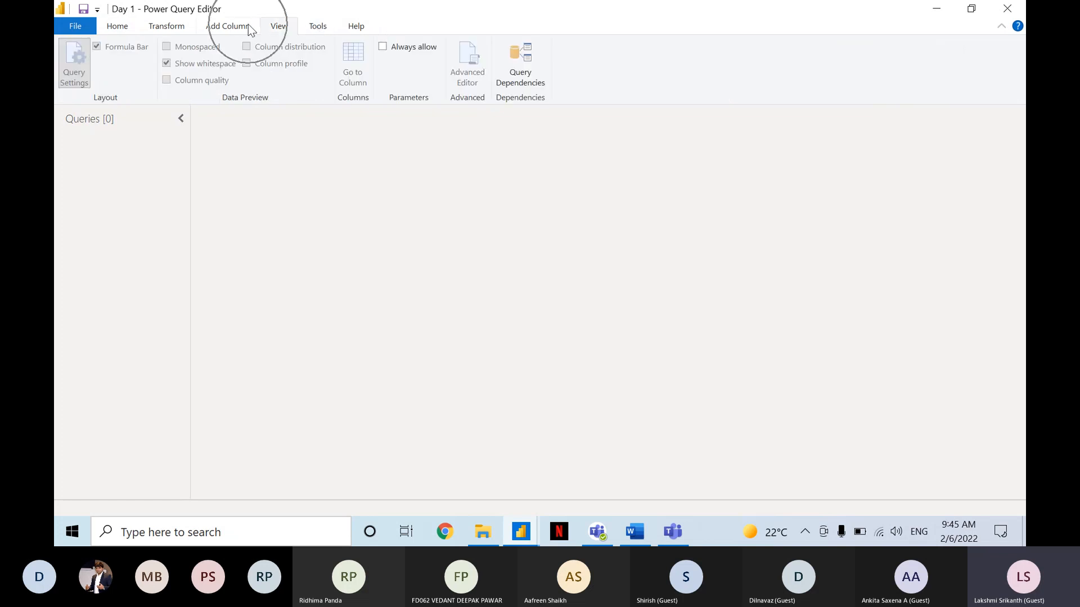
key(ctrl)
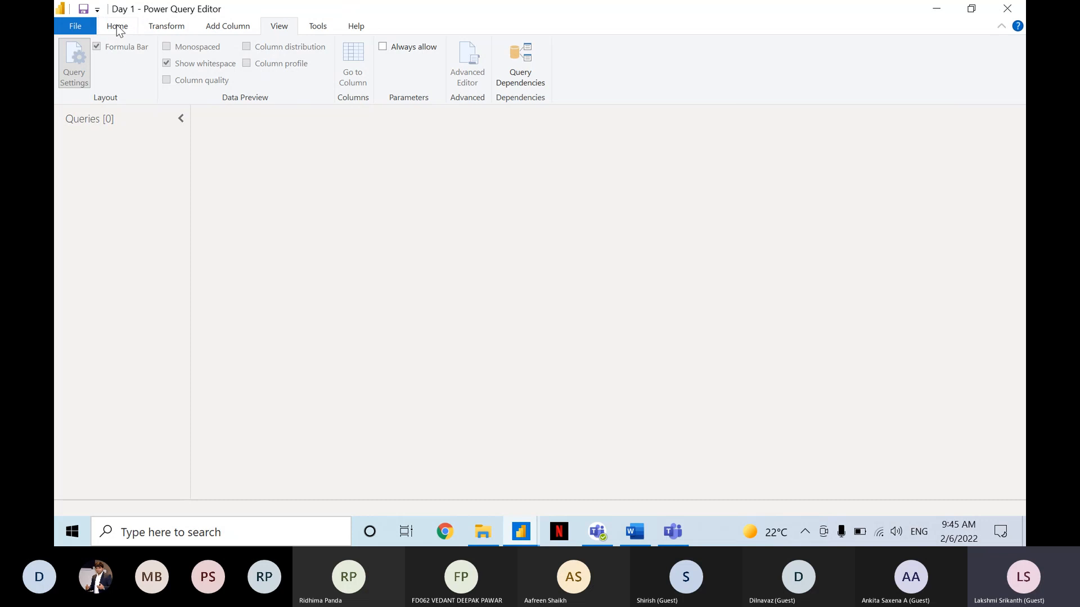
click(117, 27)
Review the transform, add-column and view commands in turn, ending on the home commands.
key(ctrl)
key(ctrl)
key(ctrl)
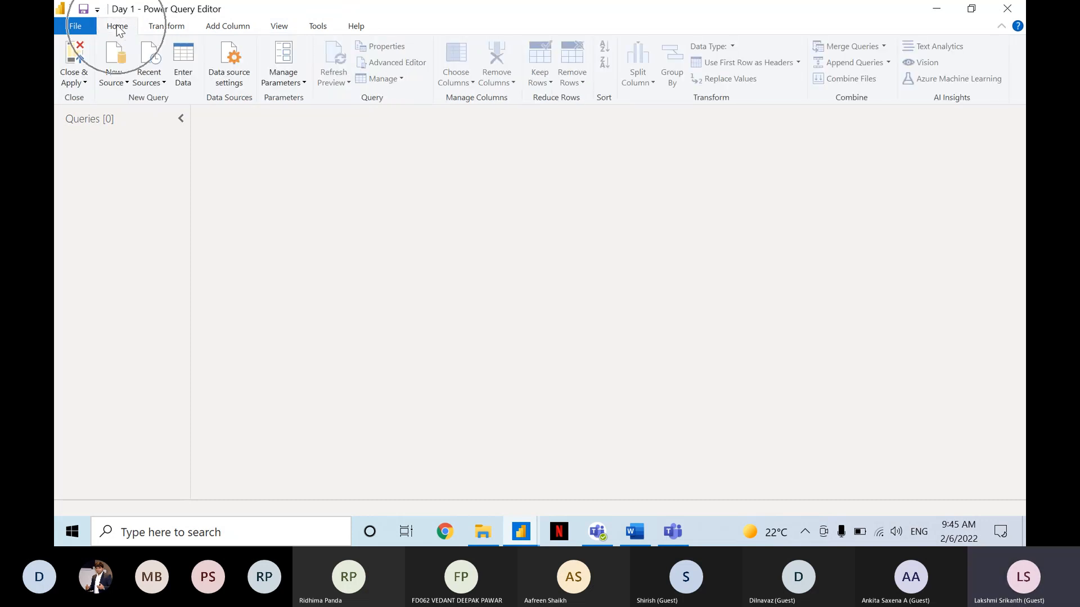
click(182, 32)
key(ctrl)
click(221, 30)
key(ctrl)
key(ctrl)
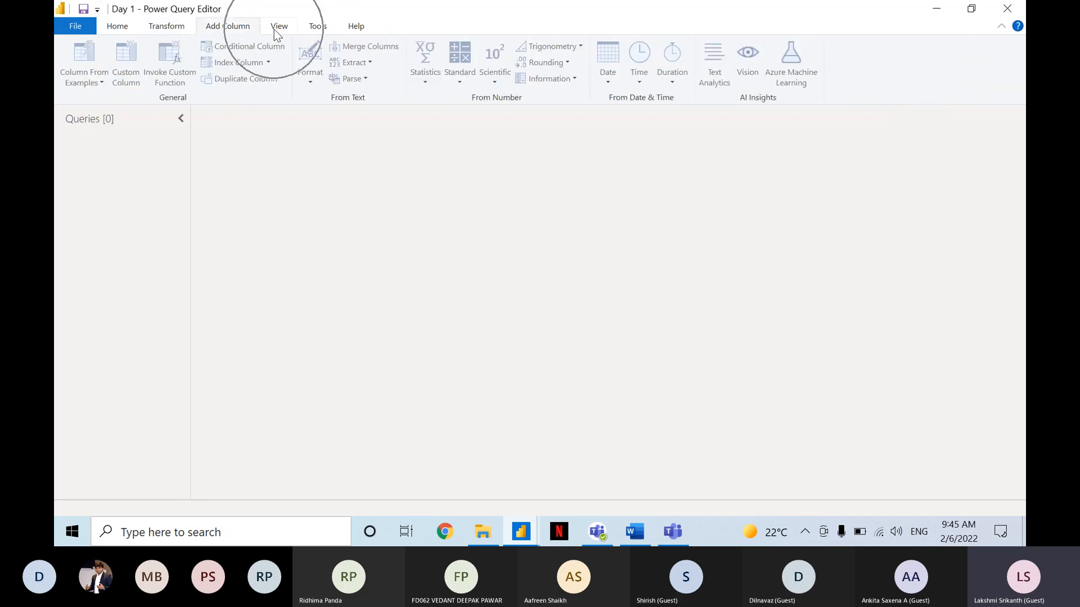
click(276, 27)
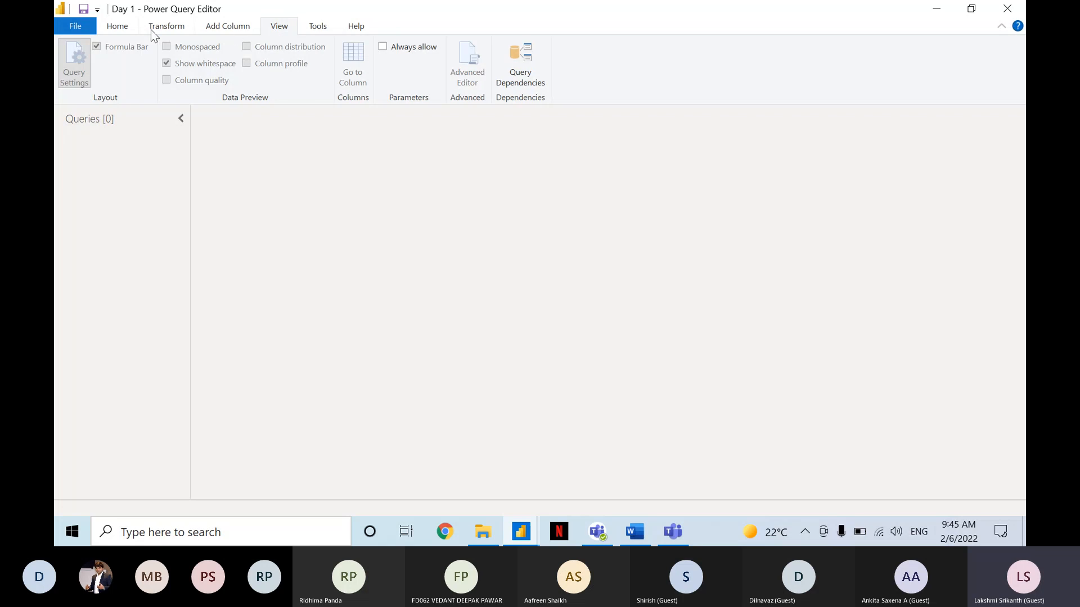
click(122, 28)
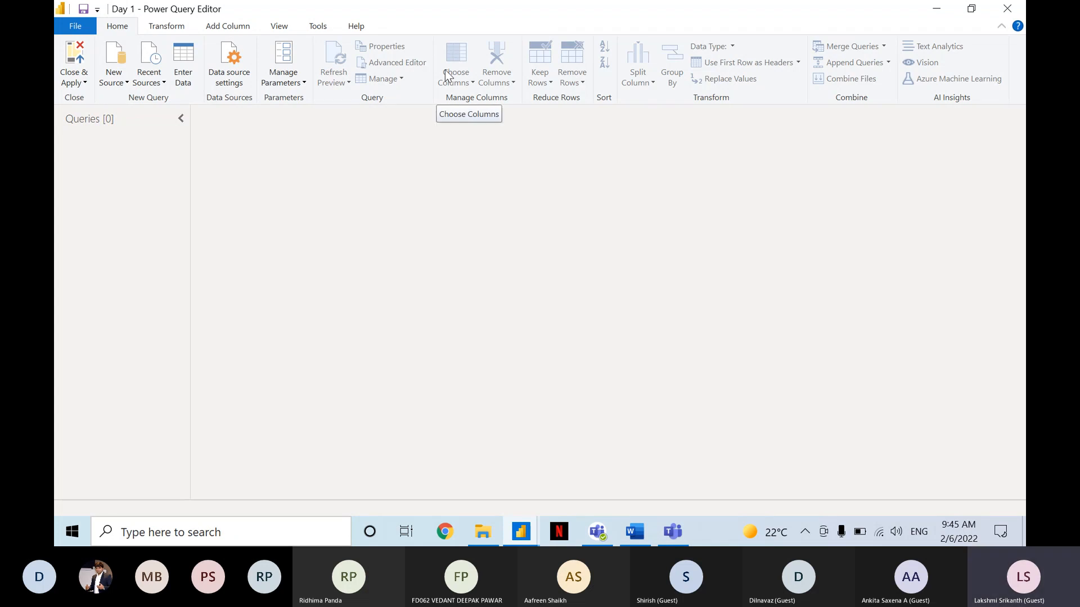
Examine the home commands for managing columns, reducing rows, sorting, transforming and combining data.
key(ctrl)
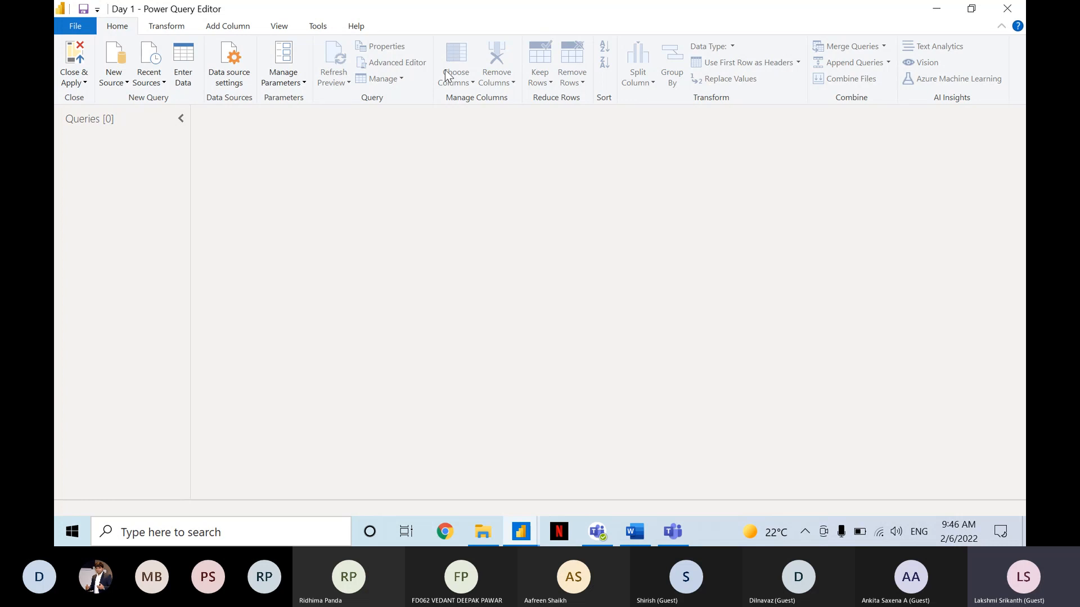
click(447, 75)
key(ctrl)
key(ctrl)
key(ctrl)
key(ctrl)
key(ctrl)
key(ctrl)
key(ctrl)
key(ctrl)
key(ctrl)
key(ctrl)
key(ctrl)
key(ctrl)
key(ctrl)
key(ctrl)
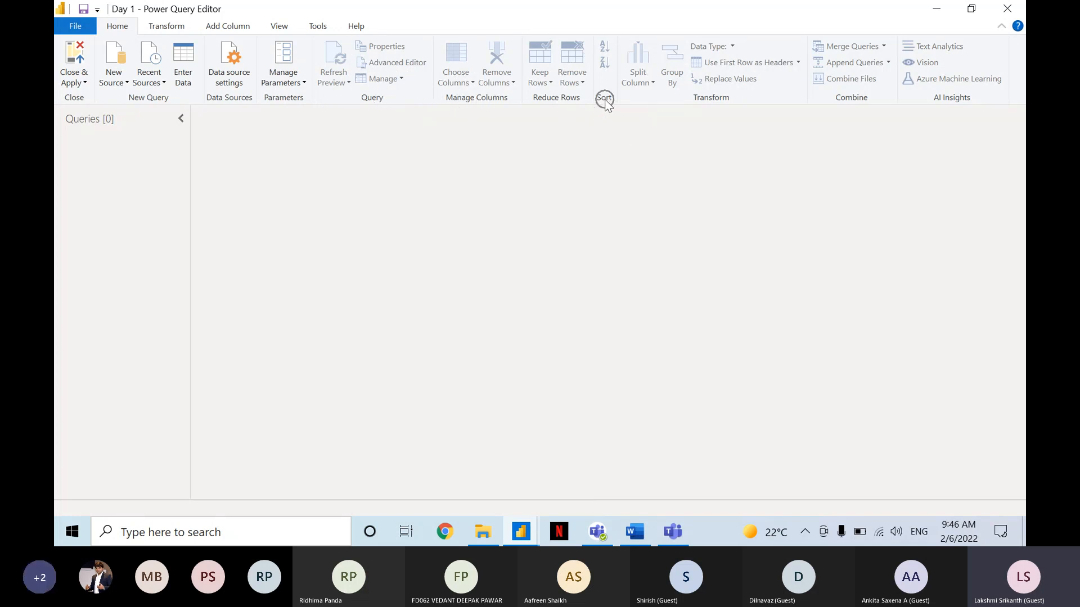
key(ctrl)
key(ctrl)
key(ctrl)
key(ctrl)
key(ctrl)
Connect to the Asia workbook in the Data Sets folder as a new Excel source.
click(150, 97)
click(112, 73)
click(156, 110)
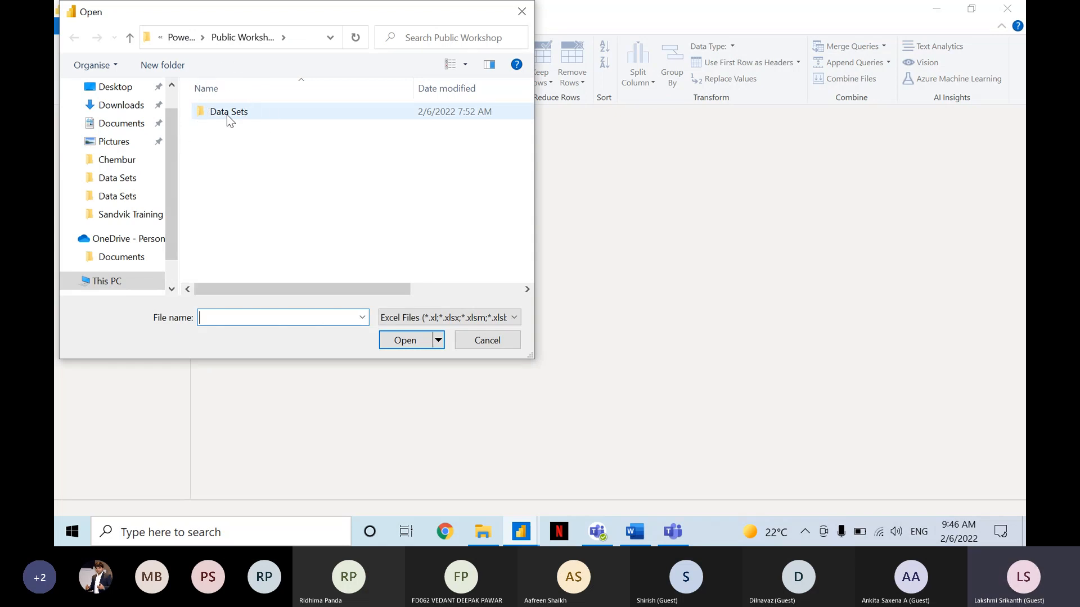
double_click(228, 112)
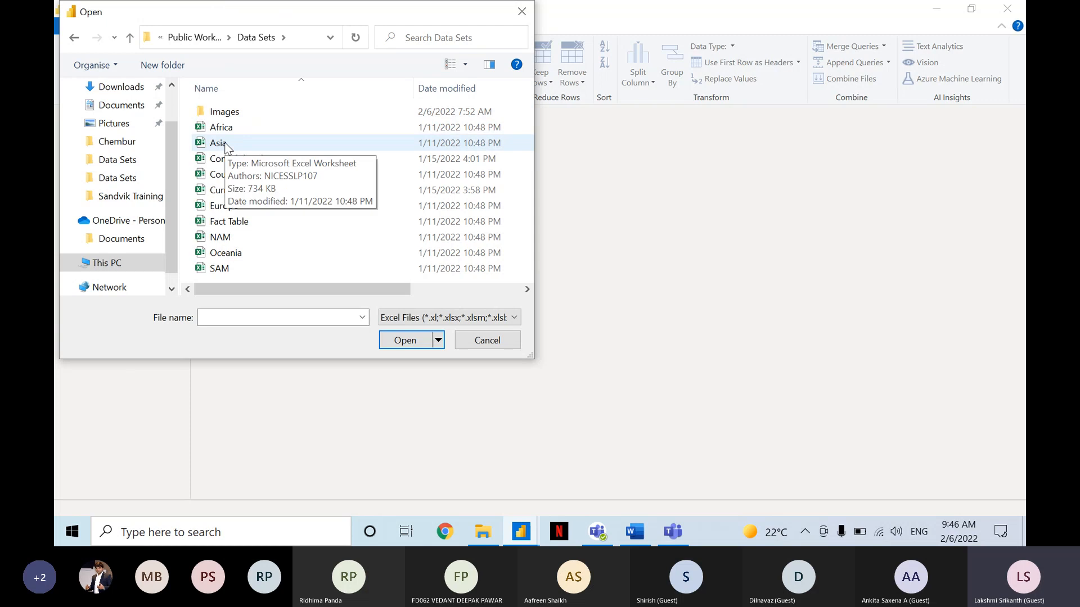
click(227, 148)
key(ctrl)
key(ctrl)
key(ctrl)
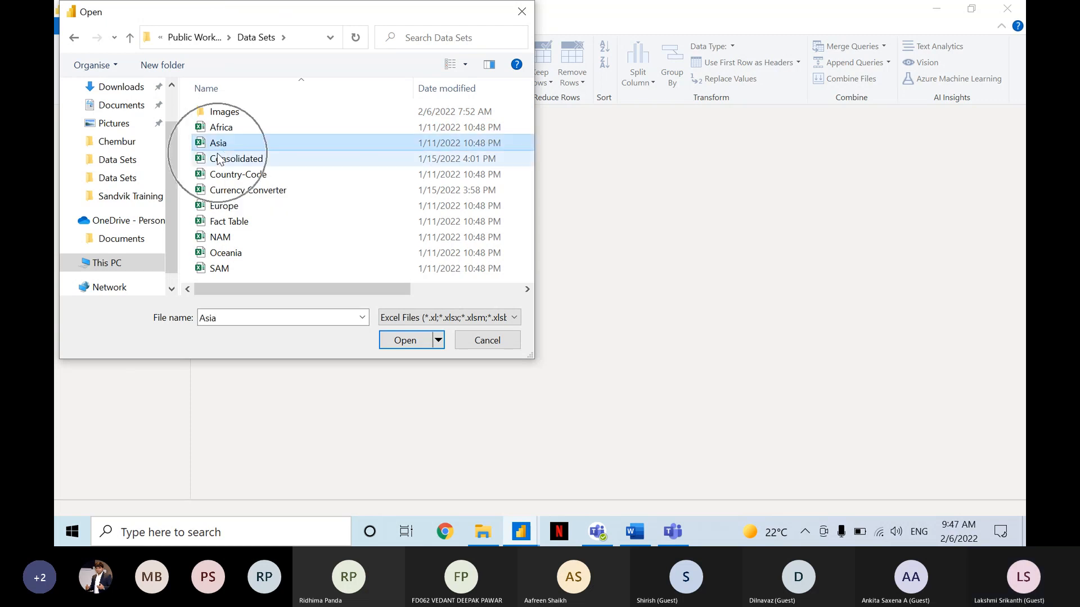
key(ctrl)
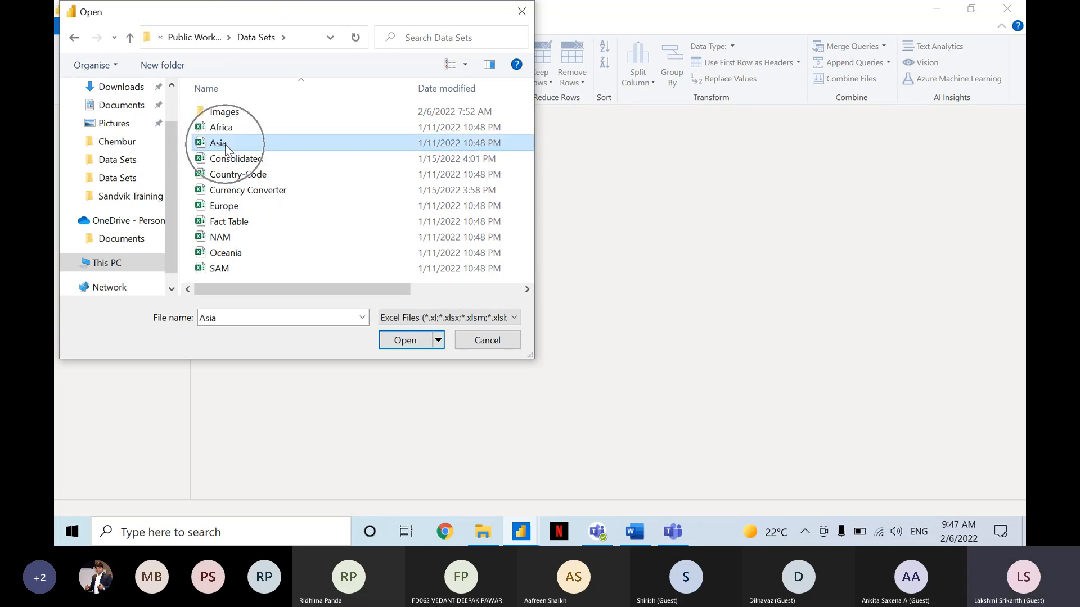
click(406, 340)
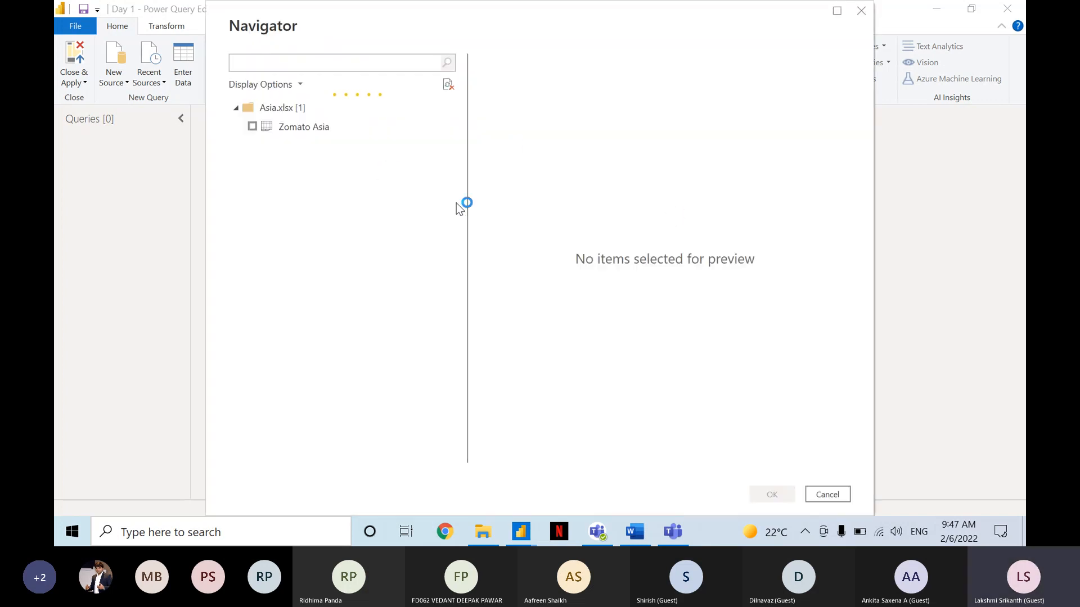
Preview the Zomato Asia sheet's columns and import it from the Asia workbook as a query.
key(ctrl)
click(251, 132)
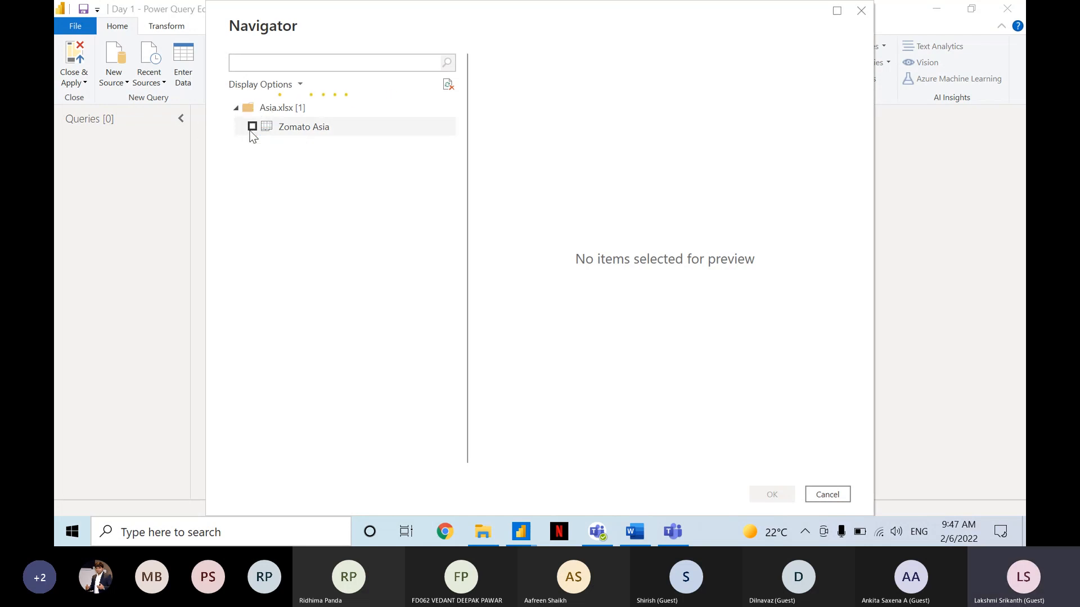
click(251, 127)
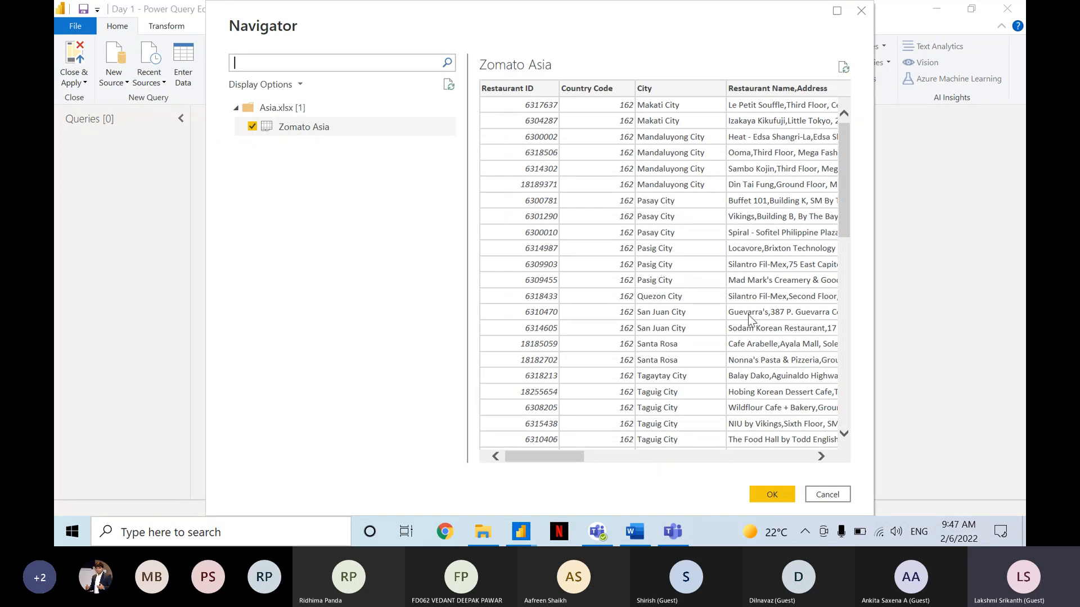
scroll(776, 265, right, 3)
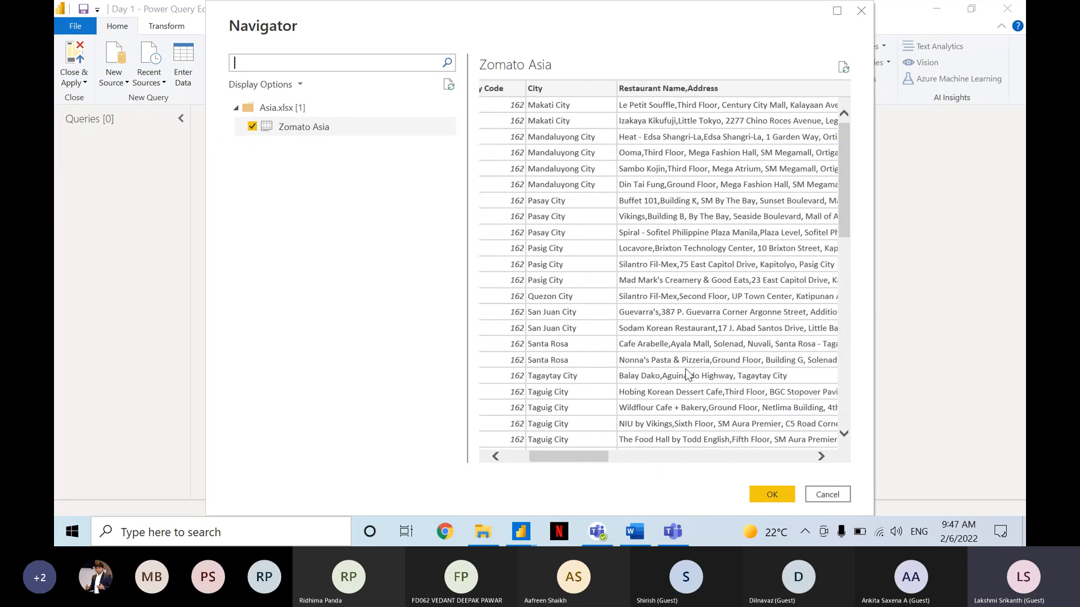
drag(599, 458, 568, 450)
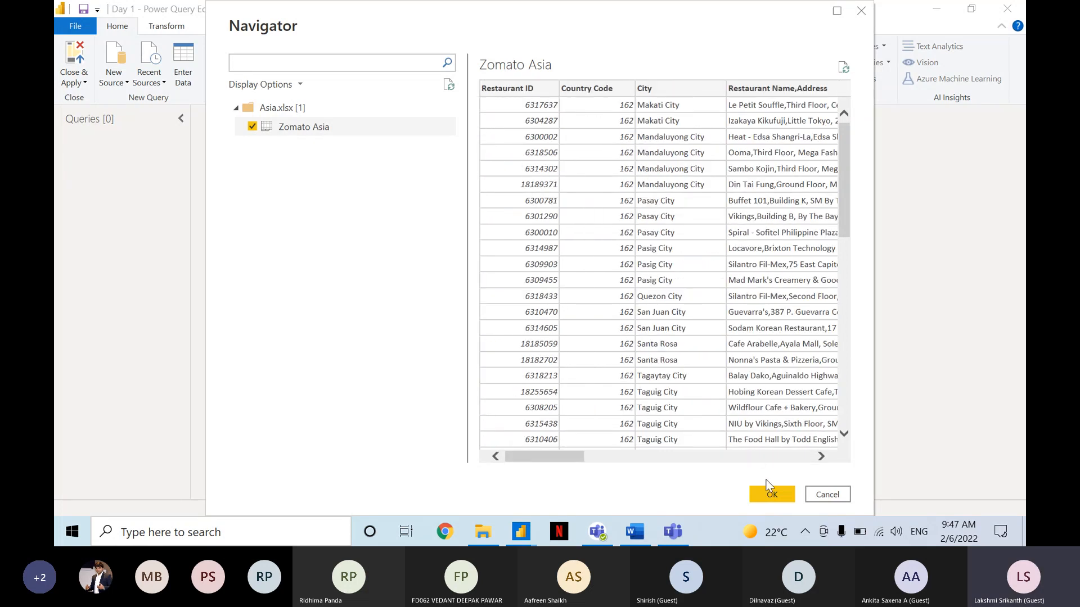
click(770, 495)
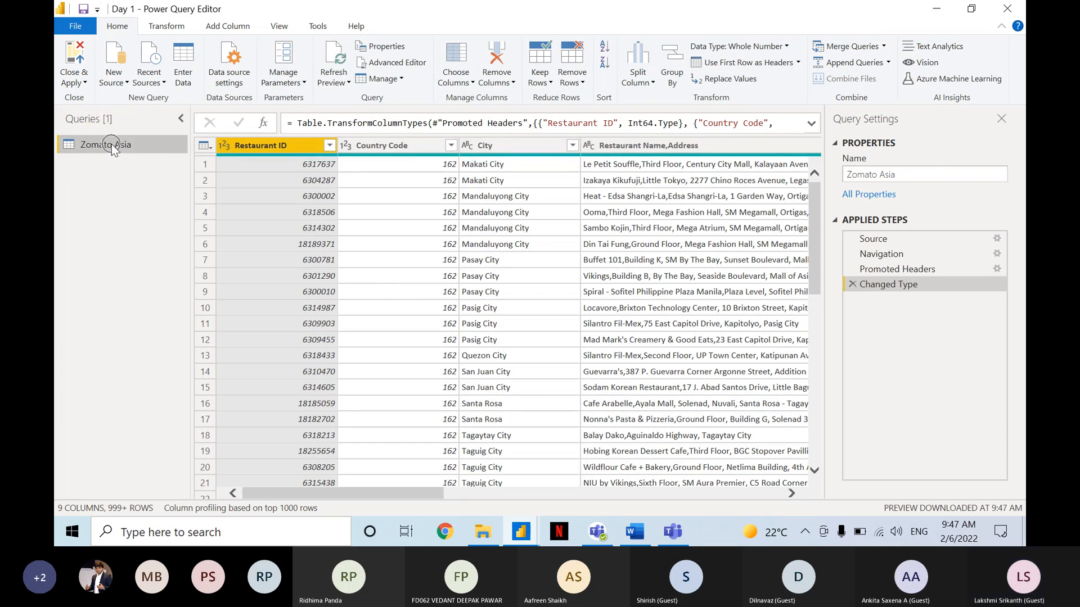
key(ctrl)
key(ctrl)
key(ctrl)
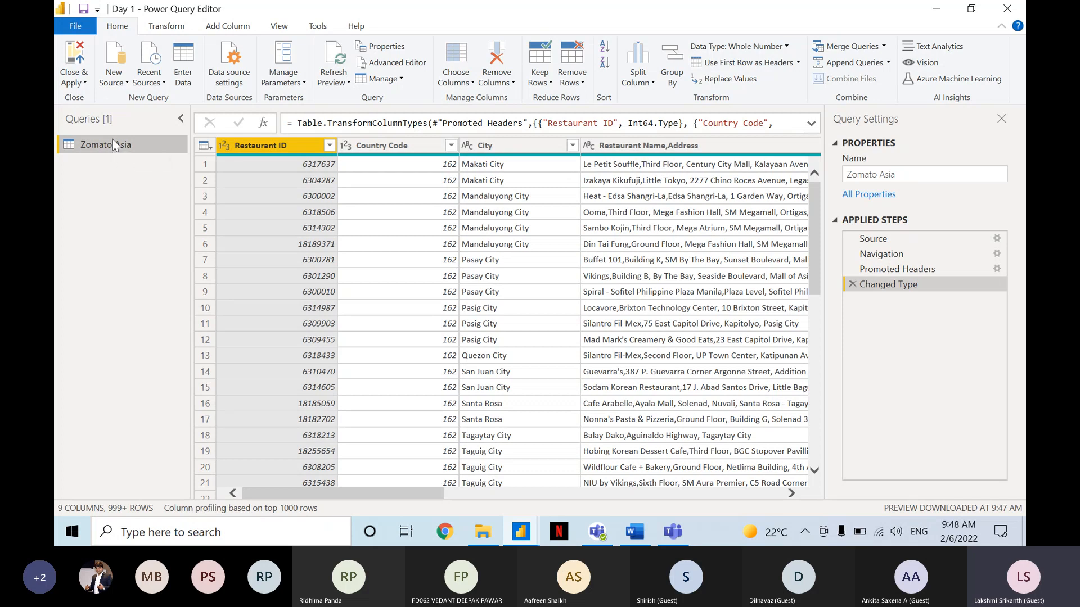
Add the Africa workbook from the Data Sets folder as an Excel source and import its Zomato Africa sheet.
click(119, 82)
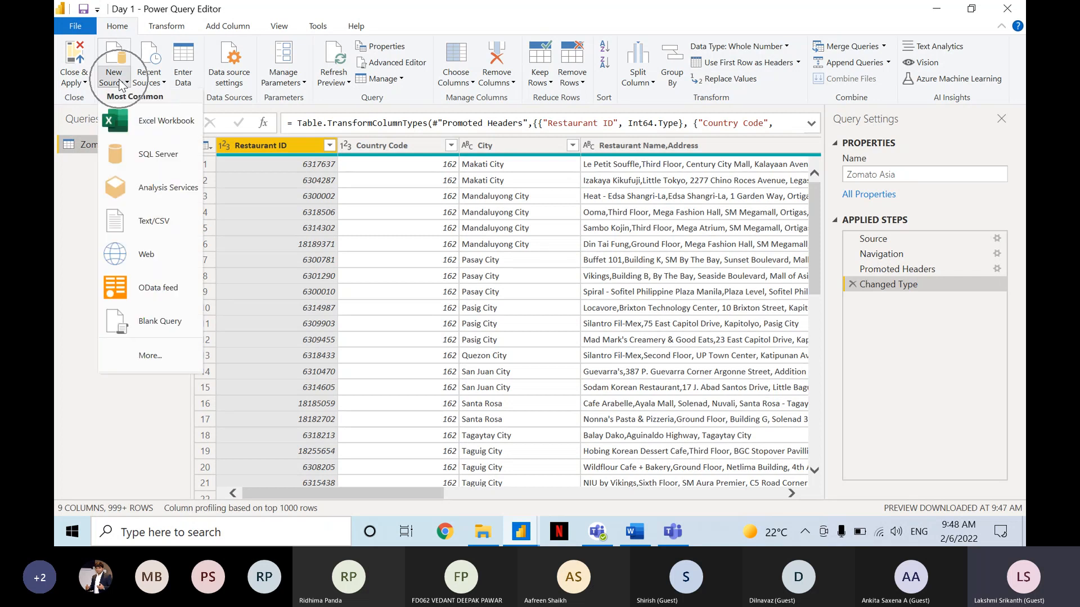
click(150, 112)
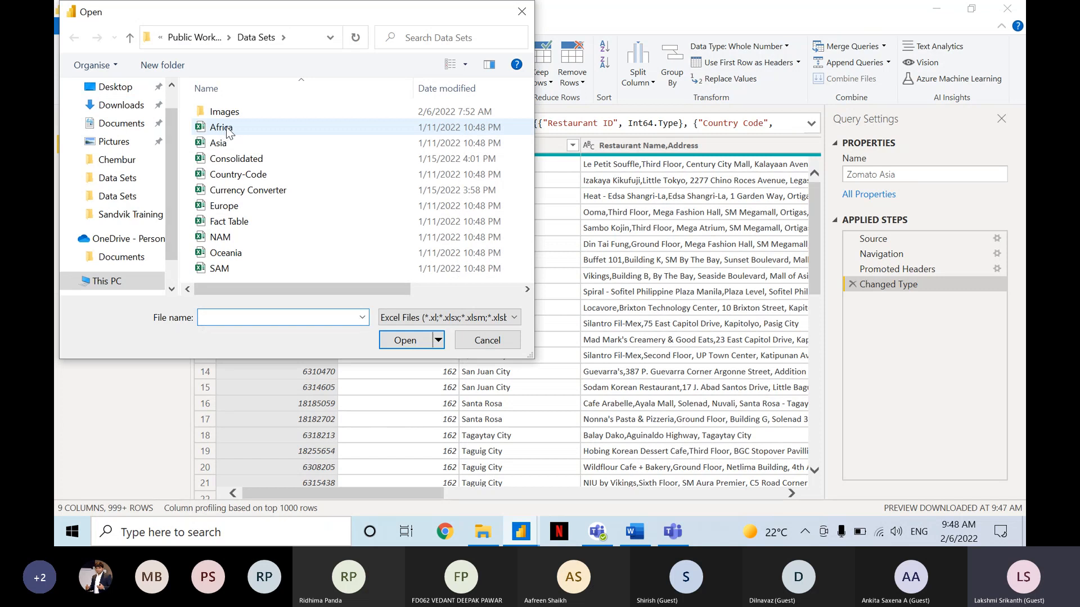
click(226, 126)
click(415, 340)
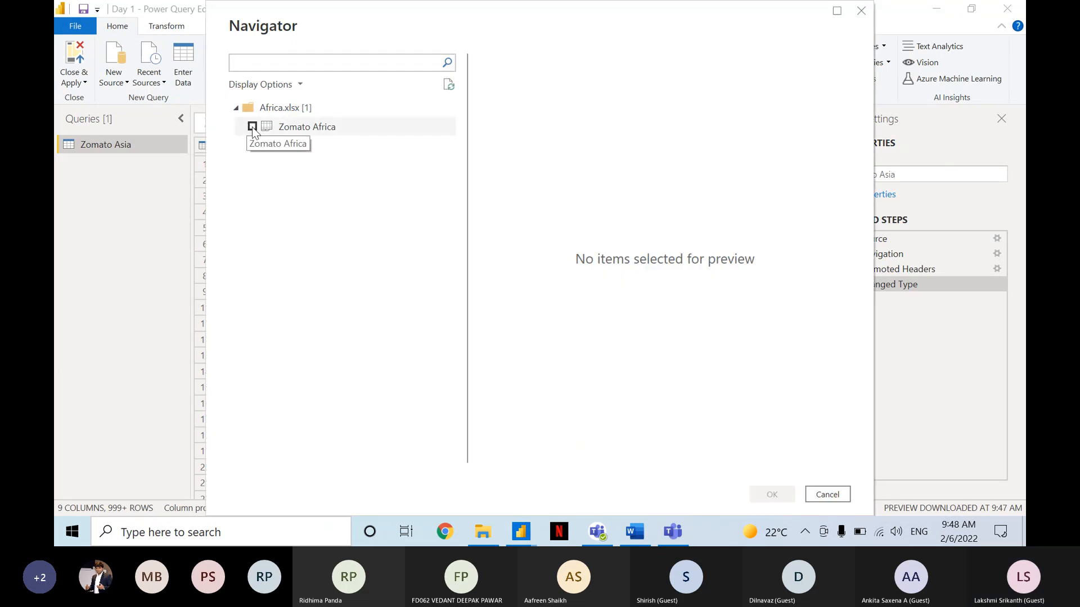
click(252, 126)
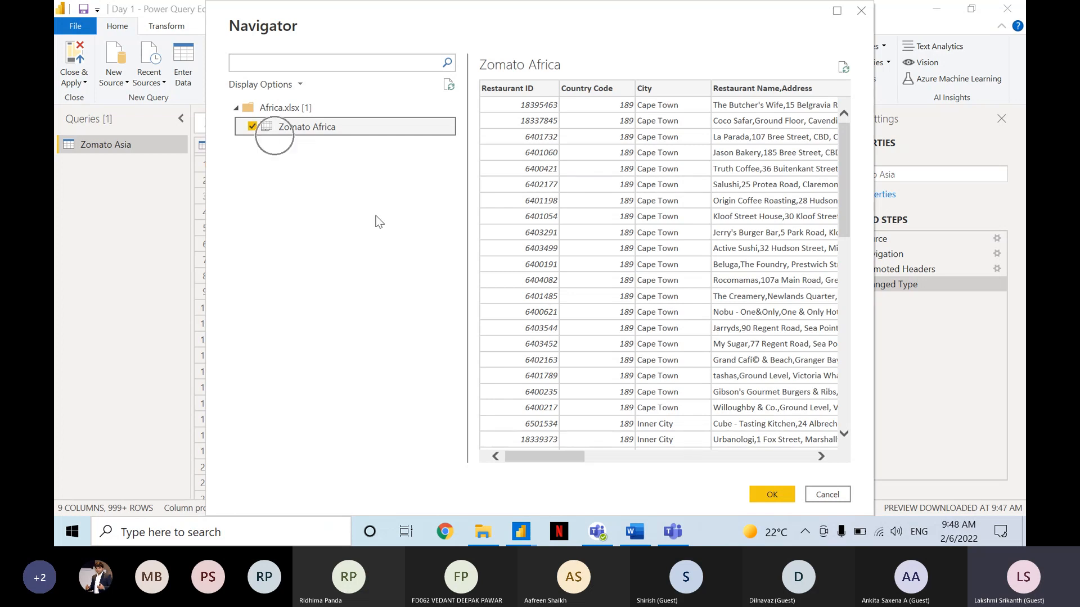
click(772, 494)
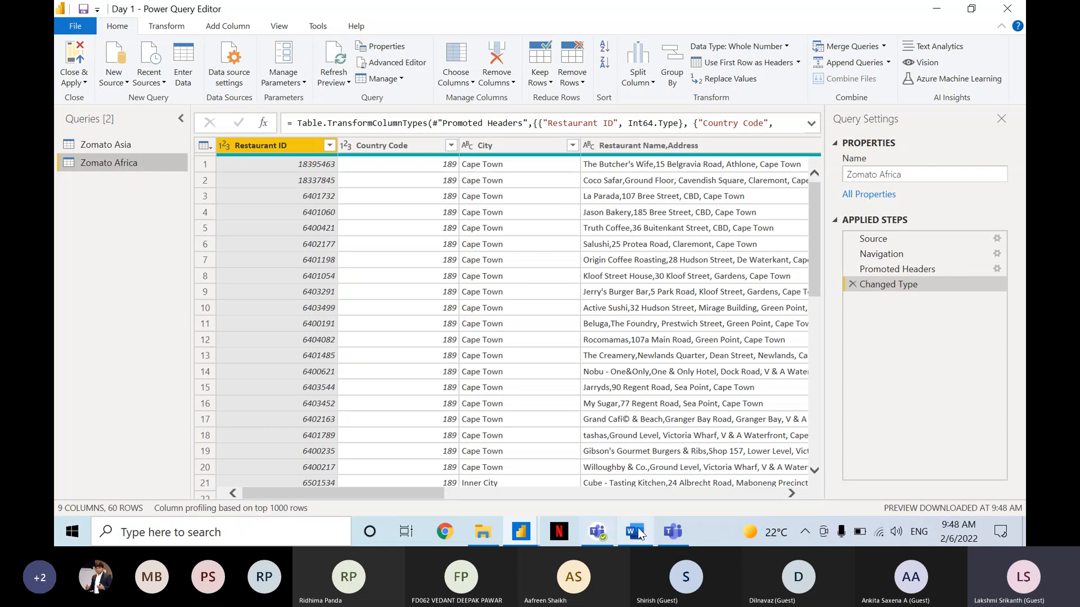
Switch to Teams and post "Asia, Afrcia, Europe, Oceania, SAM, NAM" in the meeting chat.
click(673, 531)
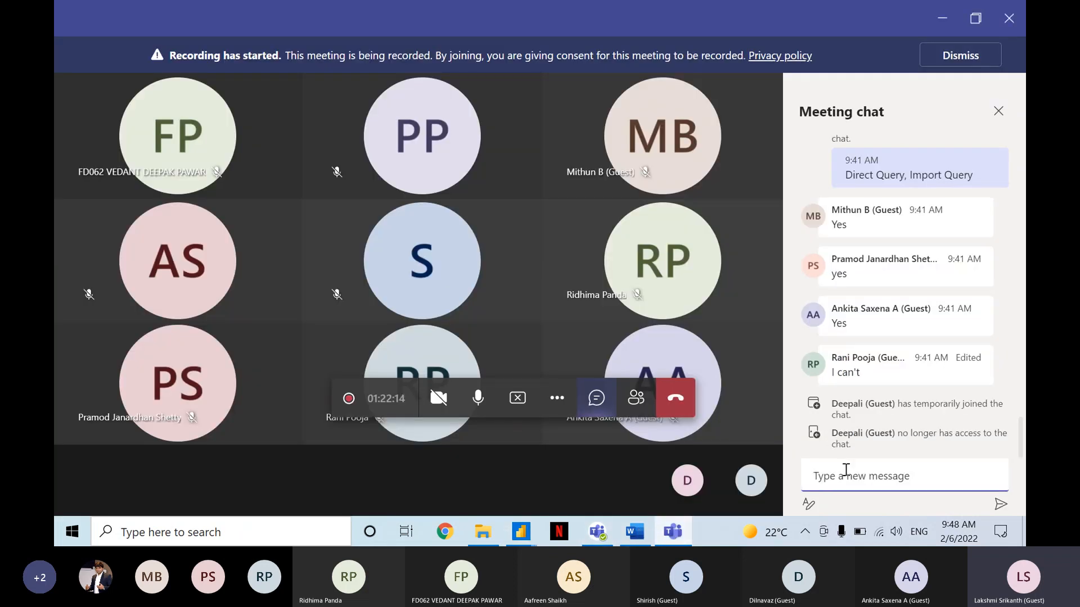
text(Afr)
key(BackSpace)
key(BackSpace)
text(sia, Afrcia, )
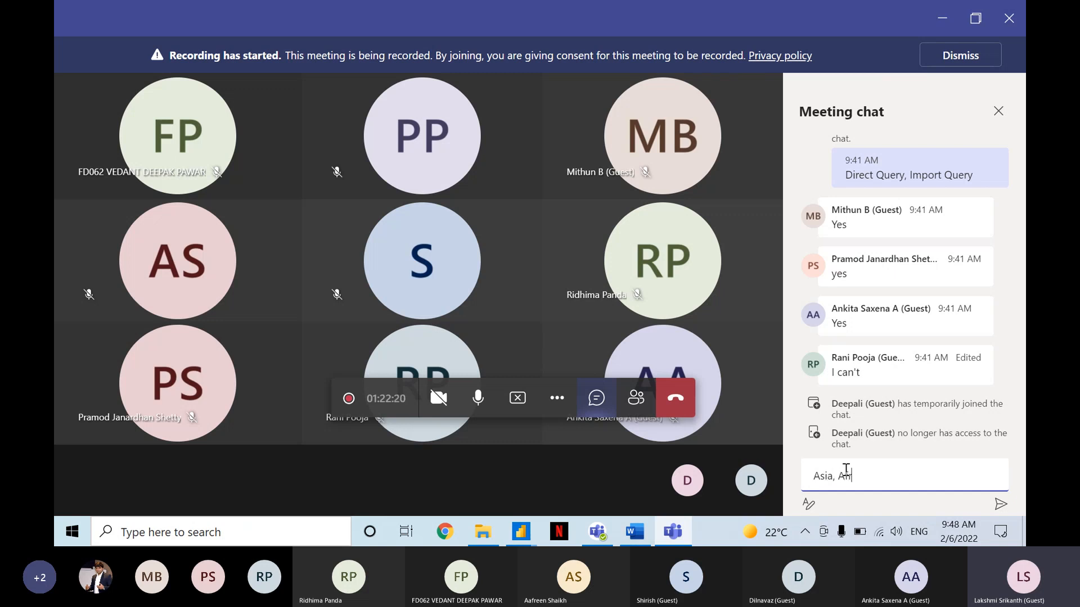
text(Europe, Oceania, )
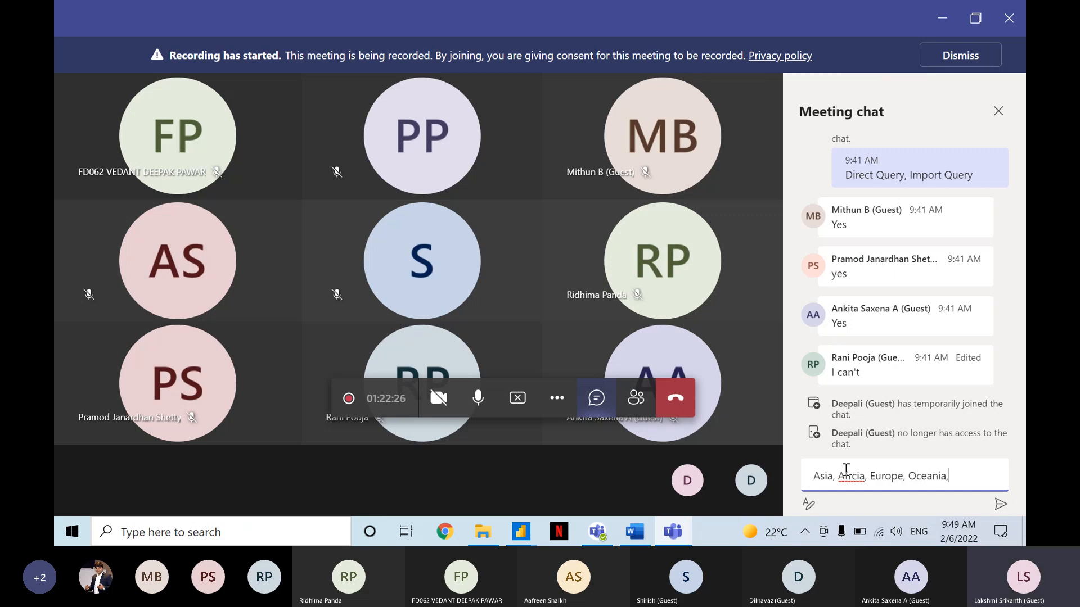
text(SAM, NAM)
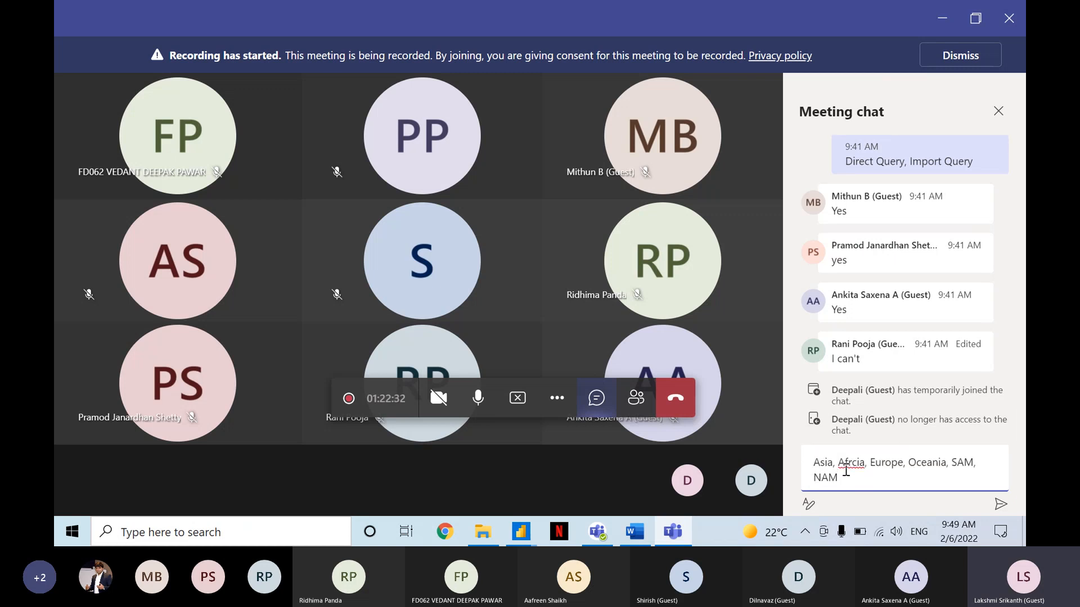
key(Return)
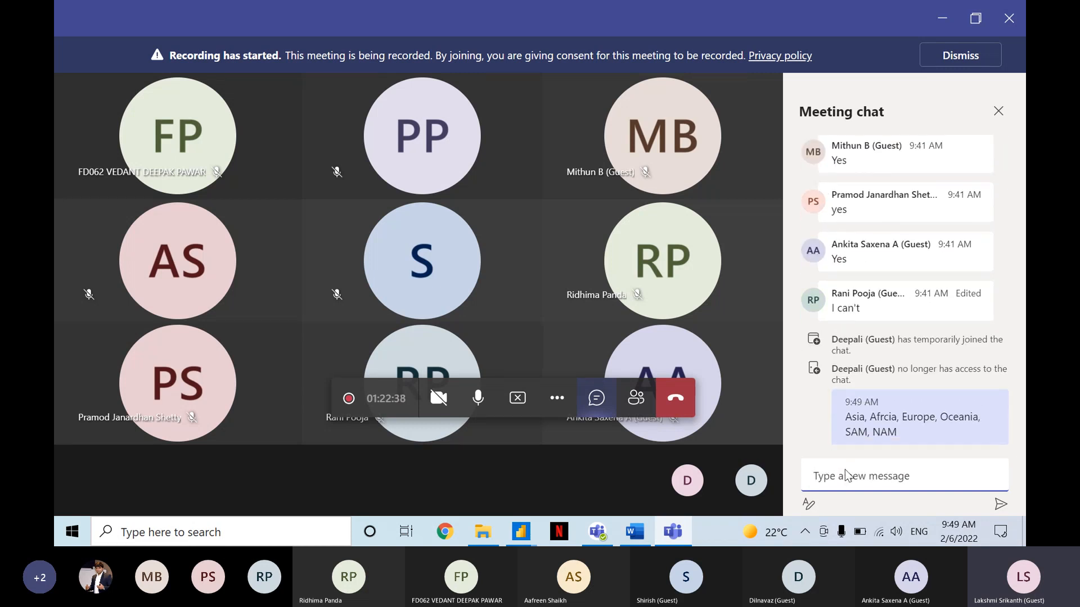
Check the other file names in File Explorer's Data Sets folder and post "Country-Code, Fact Table, Currency Converter" in the Teams meeting chat.
key(alt+Tab)
key(alt+Tab)
click(483, 532)
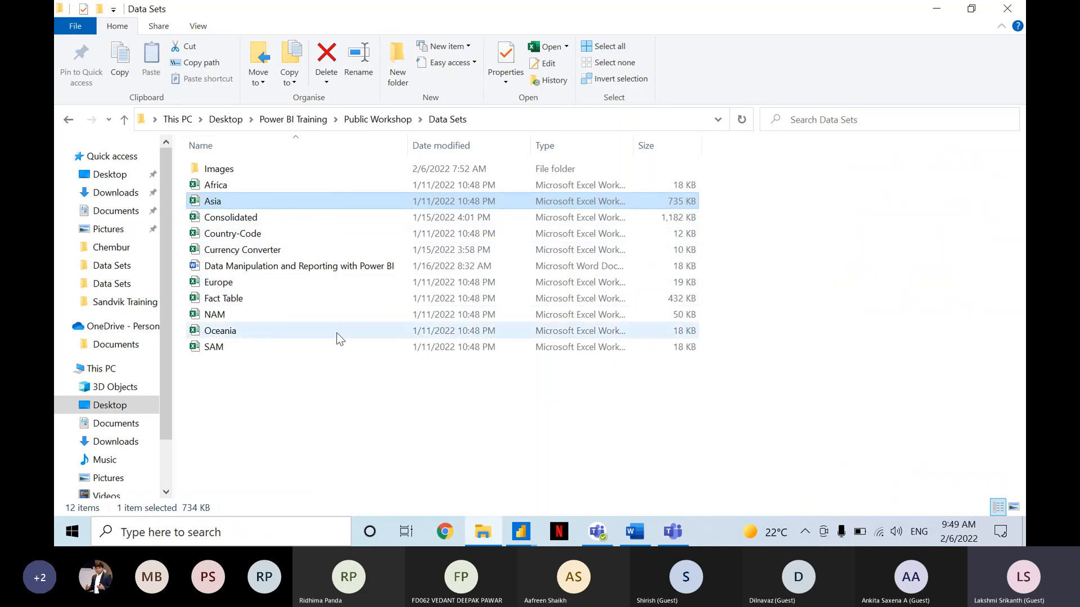
key(alt+Tab)
click(843, 462)
text(country-Co)
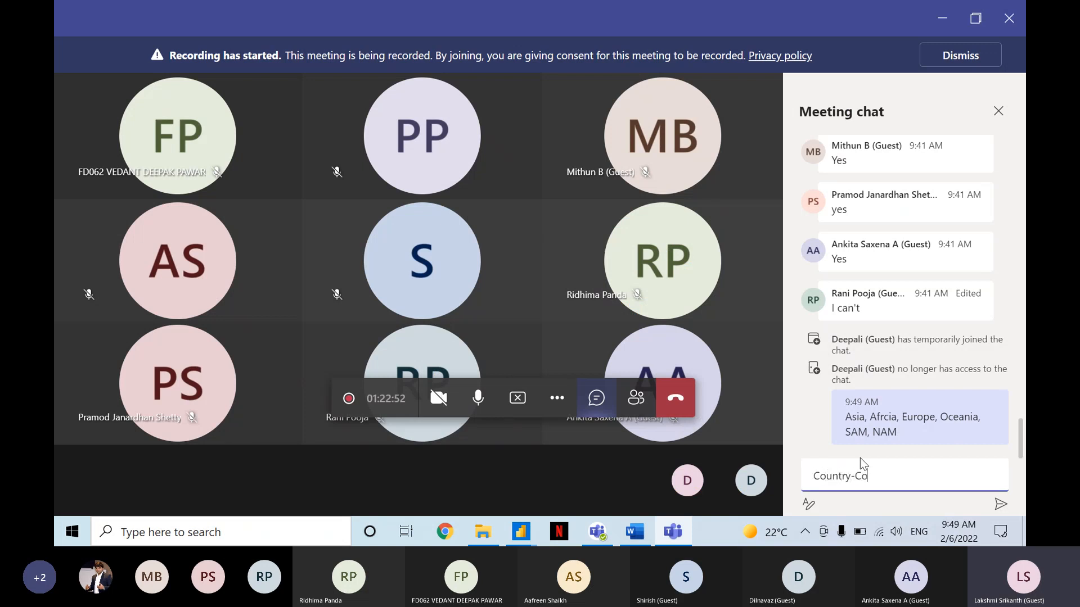
text(de, Fact Table, Curre)
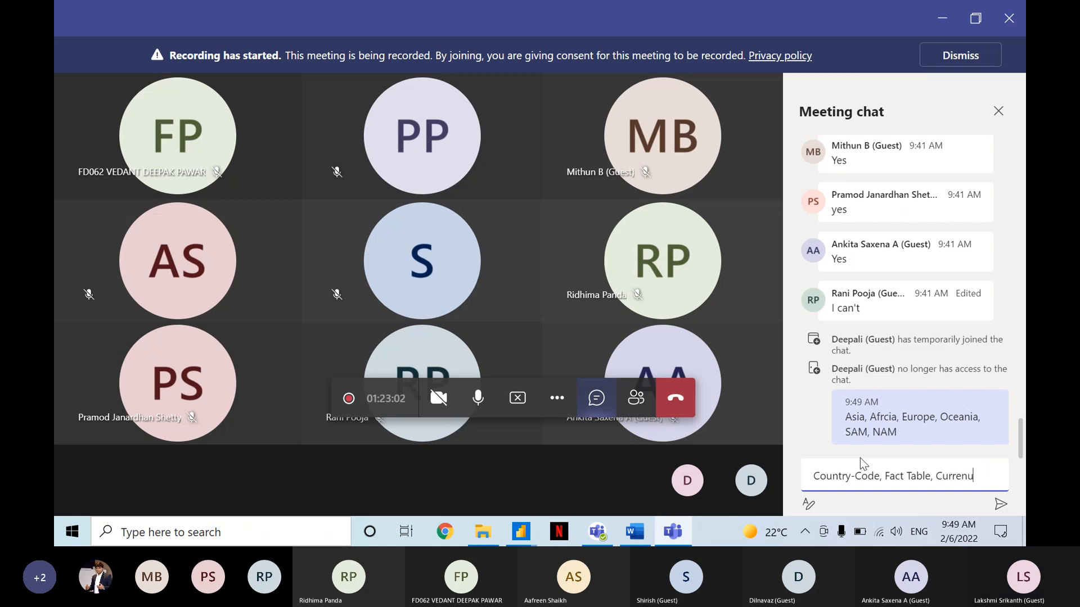
text(ncy COnvert)
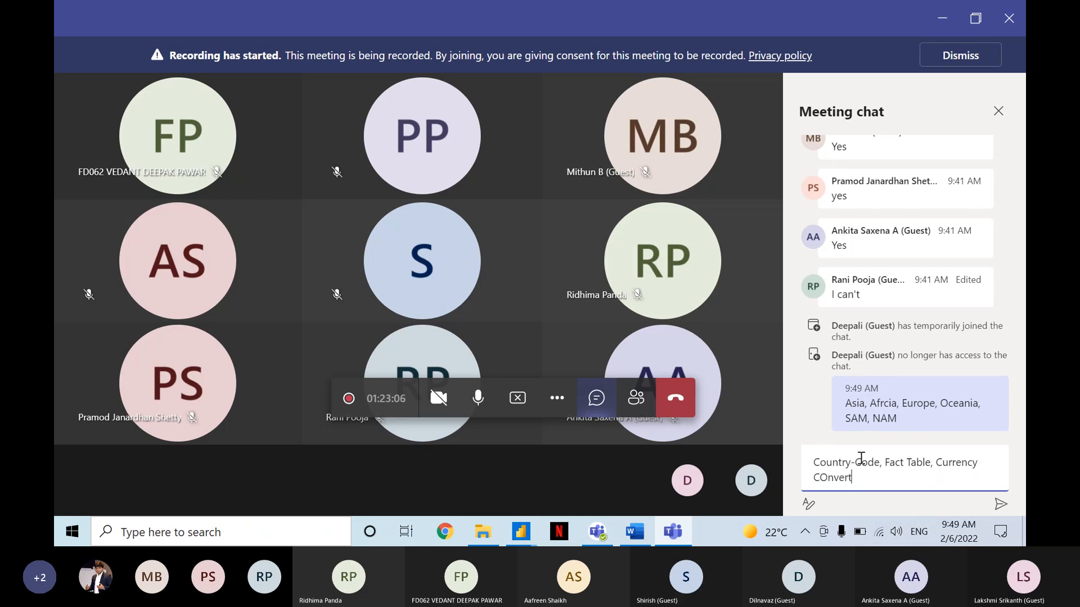
key(BackSpace)
key(BackSpace)
key(BackSpace)
key(BackSpace)
key(BackSpace)
text(onverter)
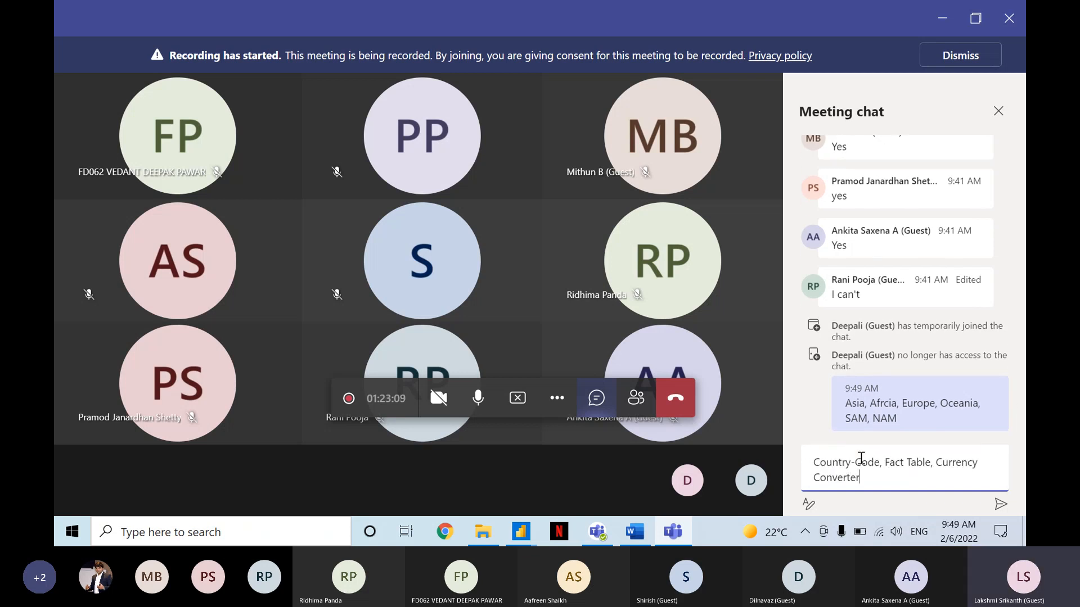
key(Return)
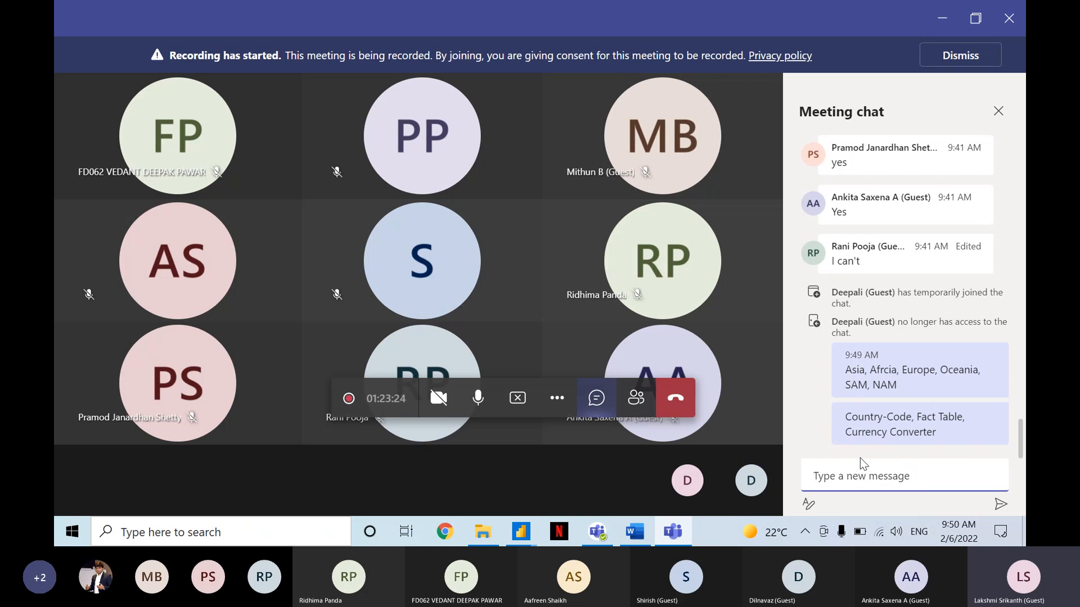
Switch back to the Power Query Editor and import the Zomato Europe sheet from the Europe workbook as a new Excel source.
key(alt+Tab)
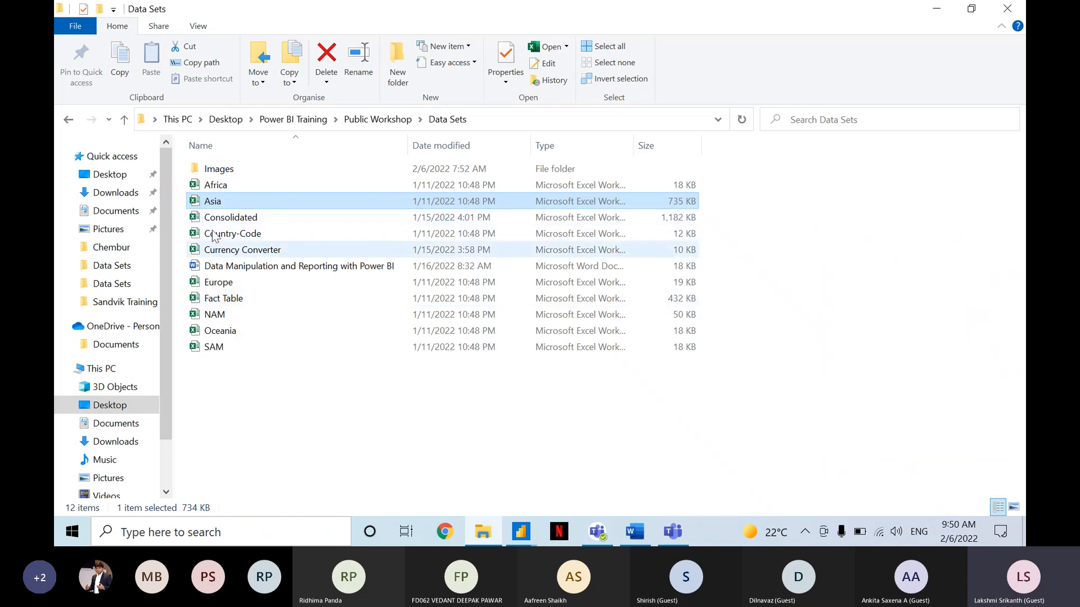
key(alt+Tab)
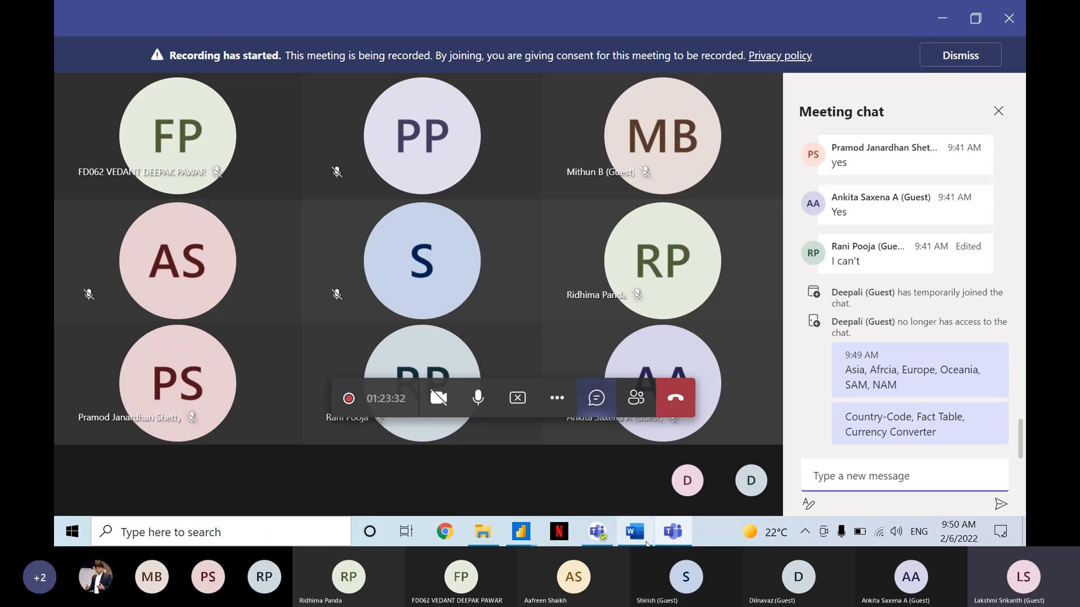
click(529, 533)
click(576, 437)
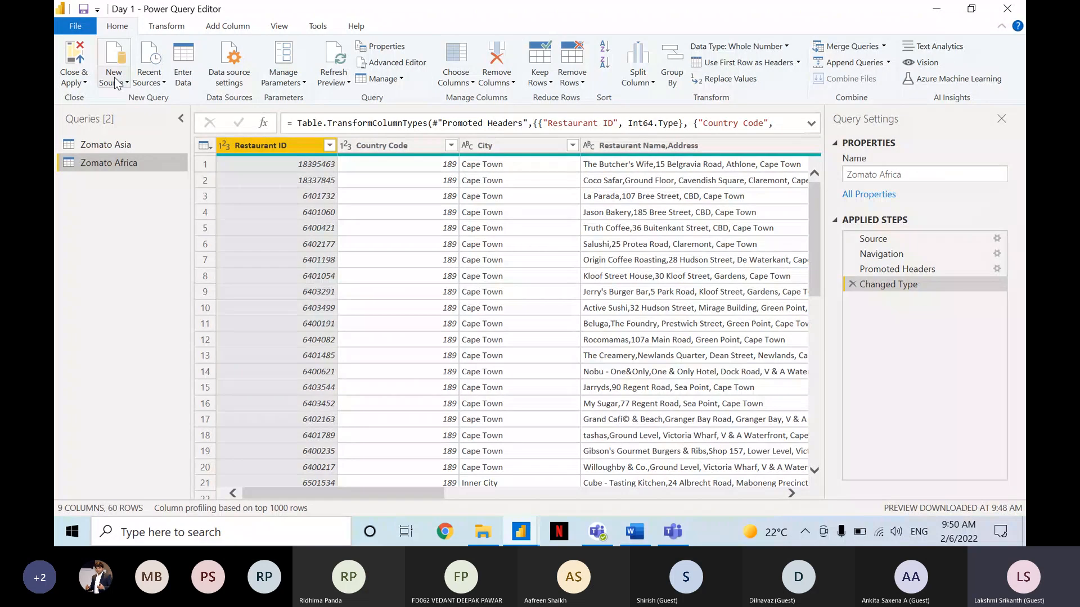
click(122, 82)
click(155, 127)
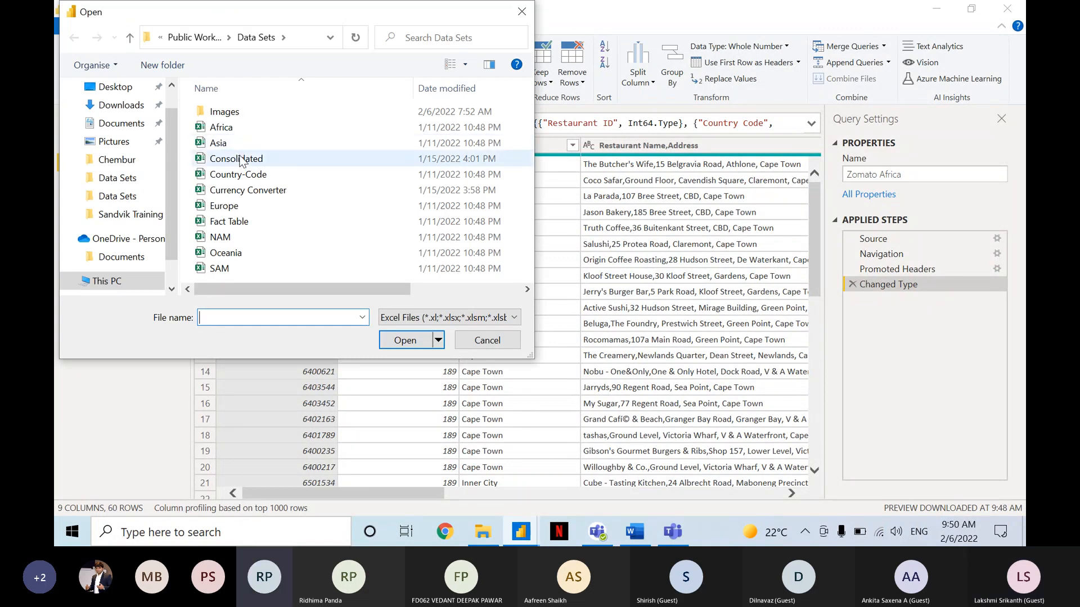
double_click(234, 204)
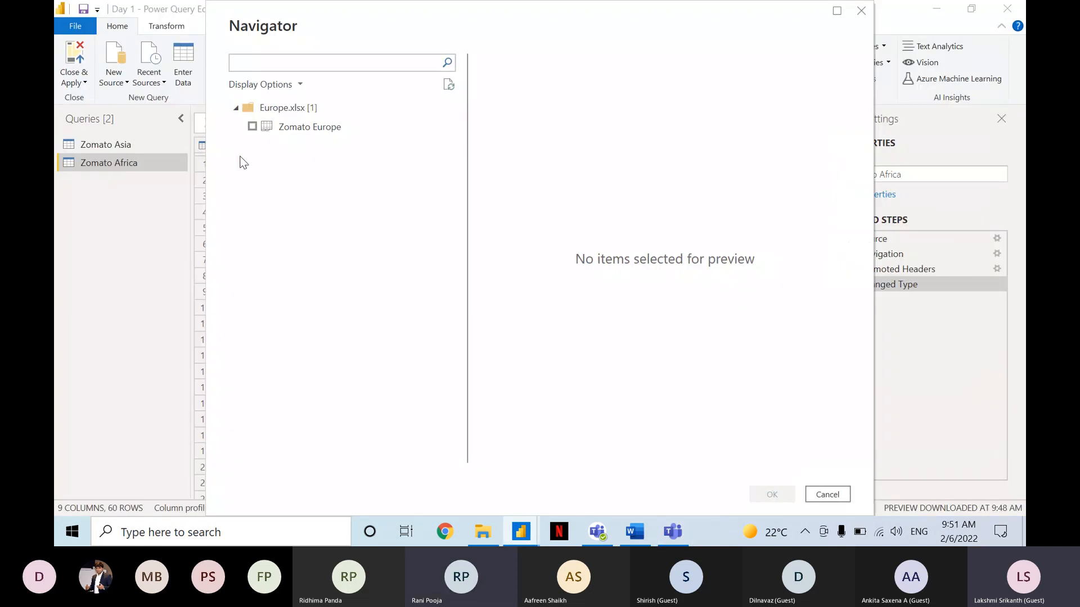
click(265, 128)
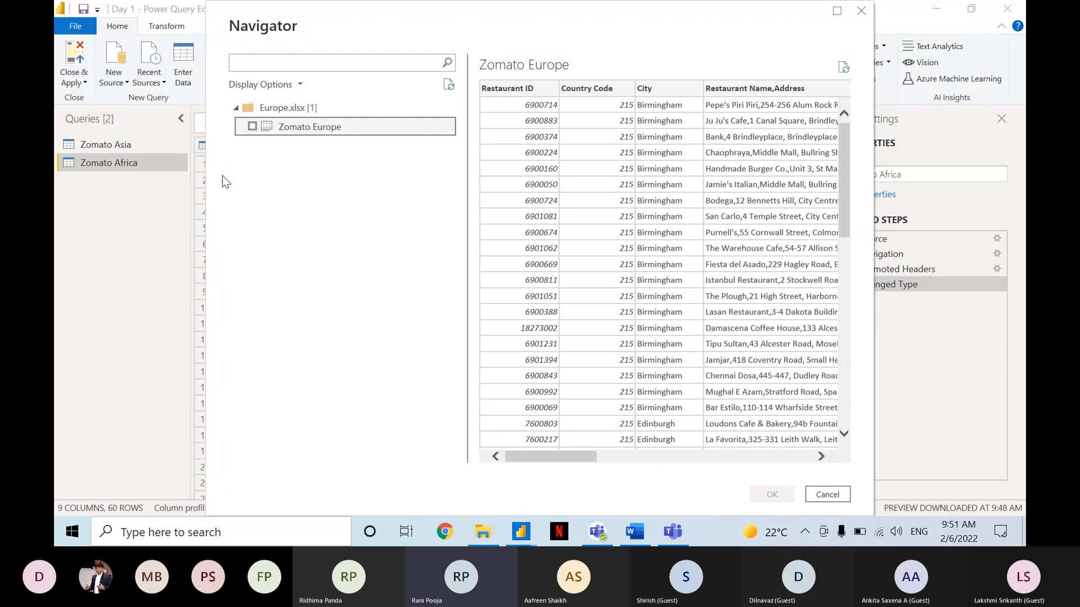
click(253, 127)
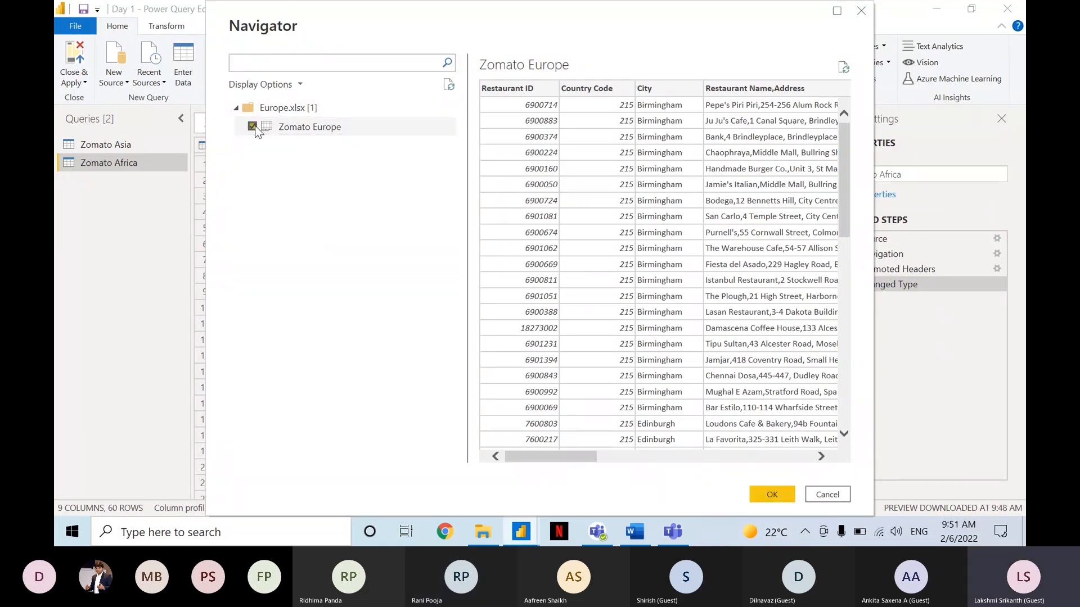
click(769, 496)
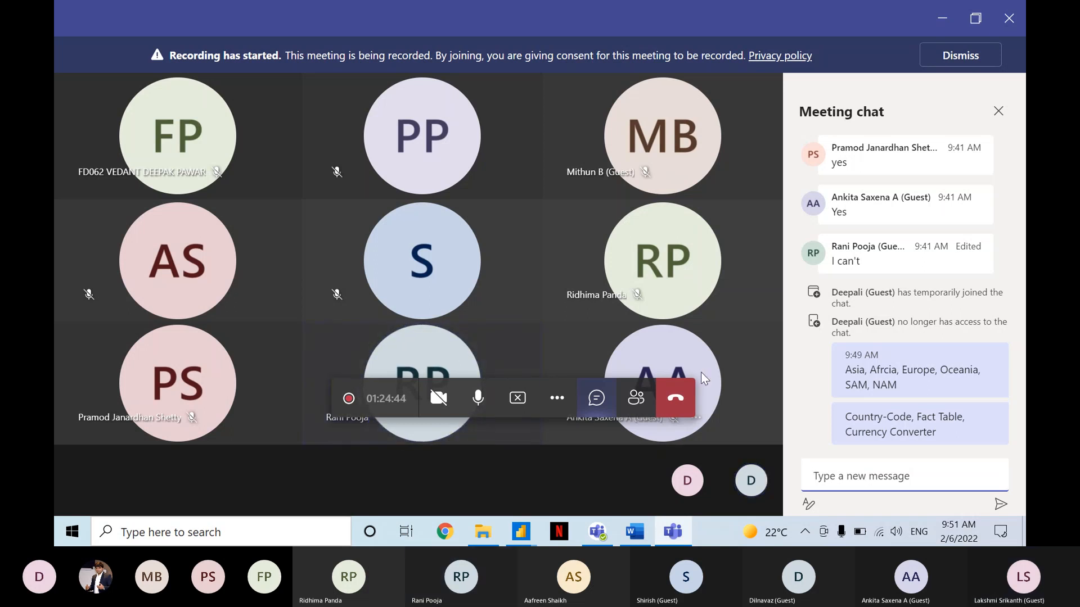
Stop sharing the screen in the Teams meeting.
click(516, 395)
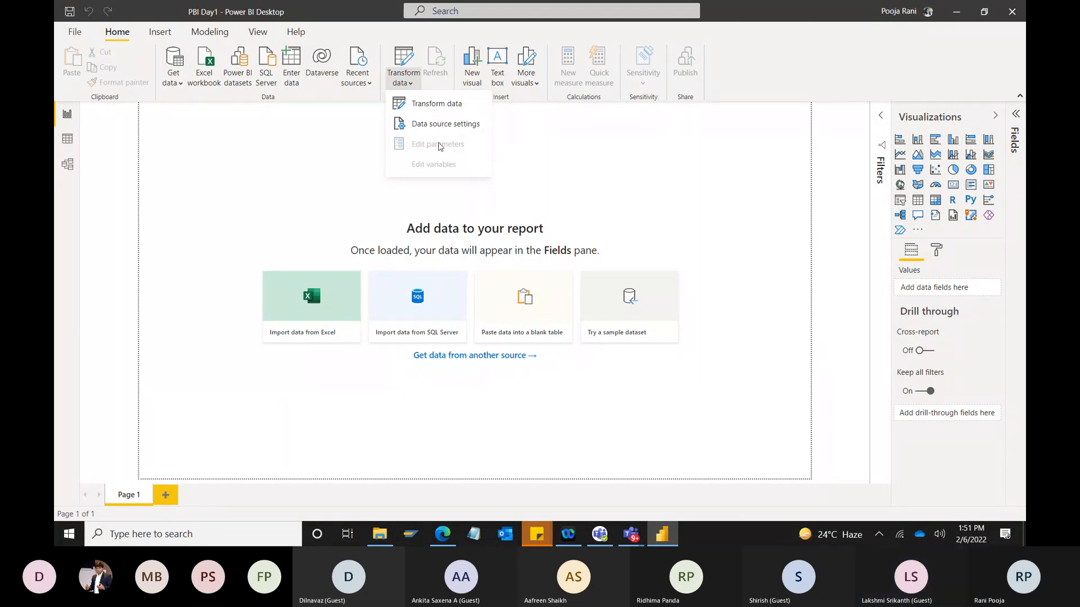
Open the Power Query Editor maximized, start a new Excel workbook source and browse the Downloads folder for the data files.
click(441, 106)
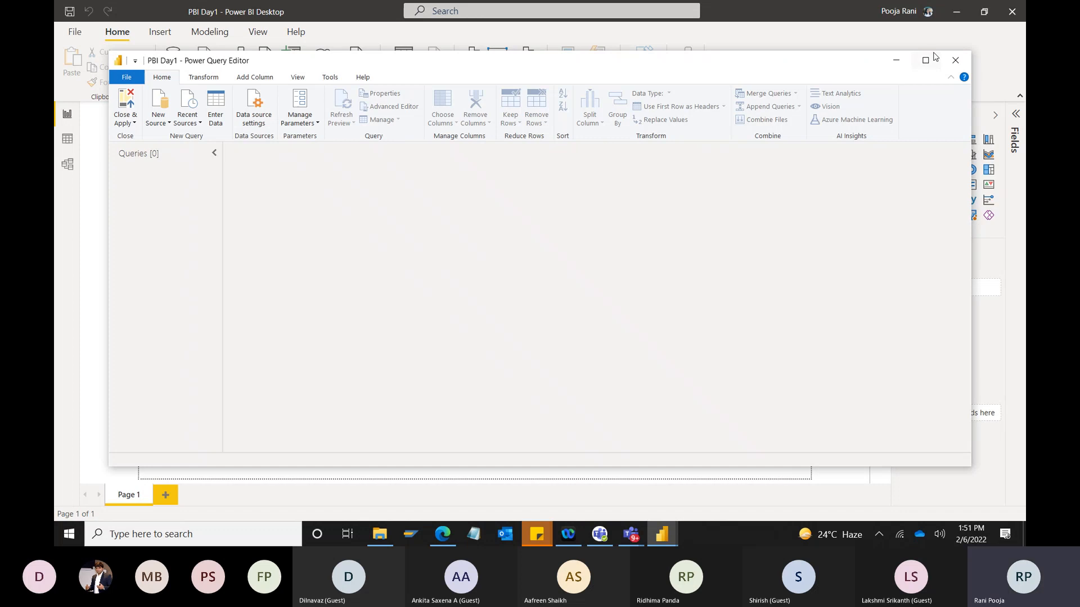
click(925, 60)
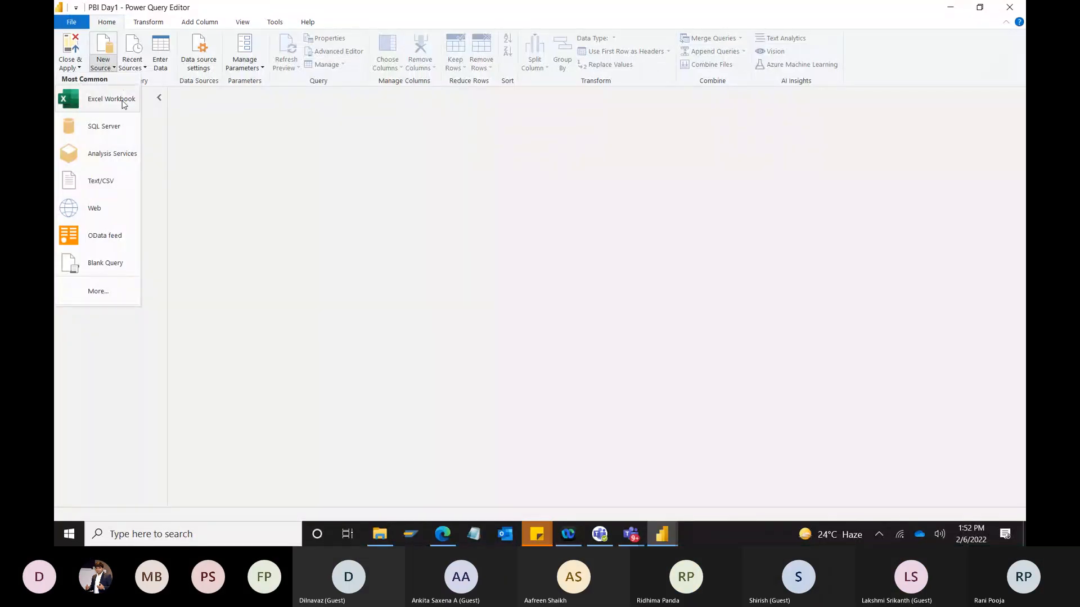
click(123, 104)
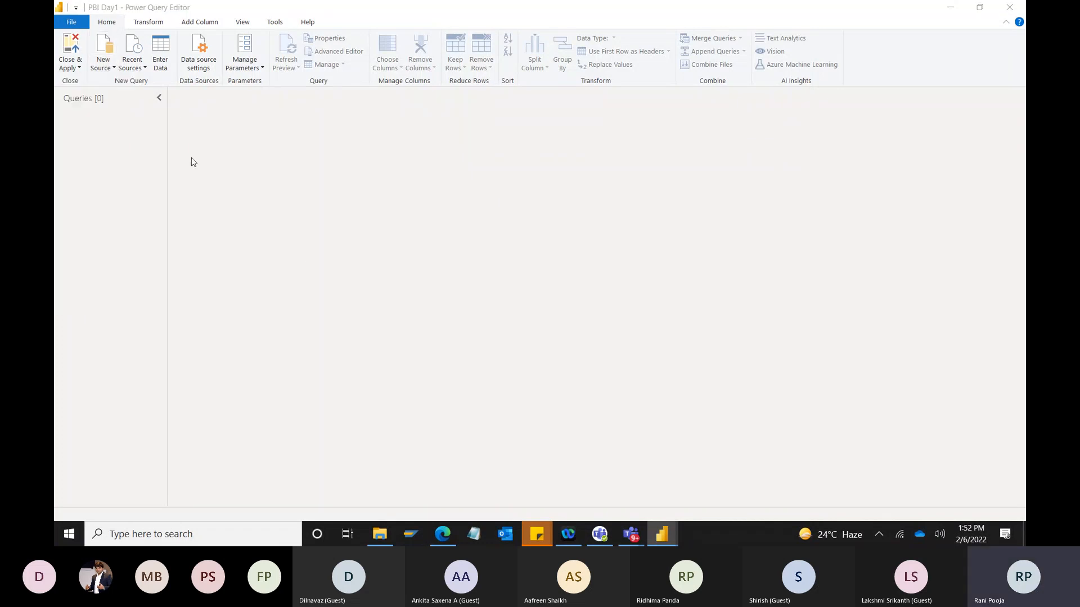
drag(158, 214, 155, 95)
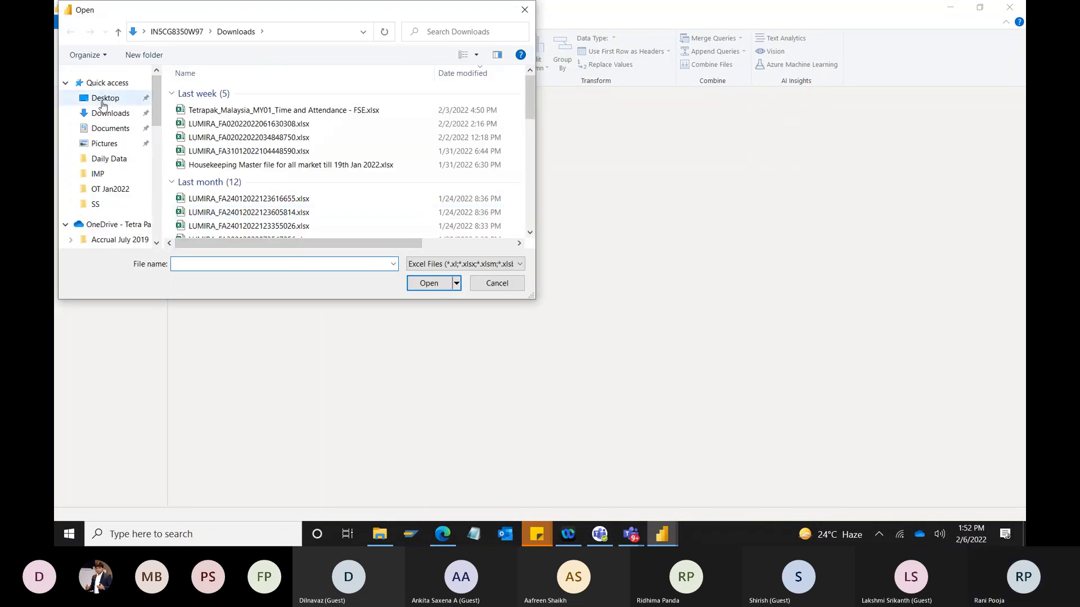
click(138, 115)
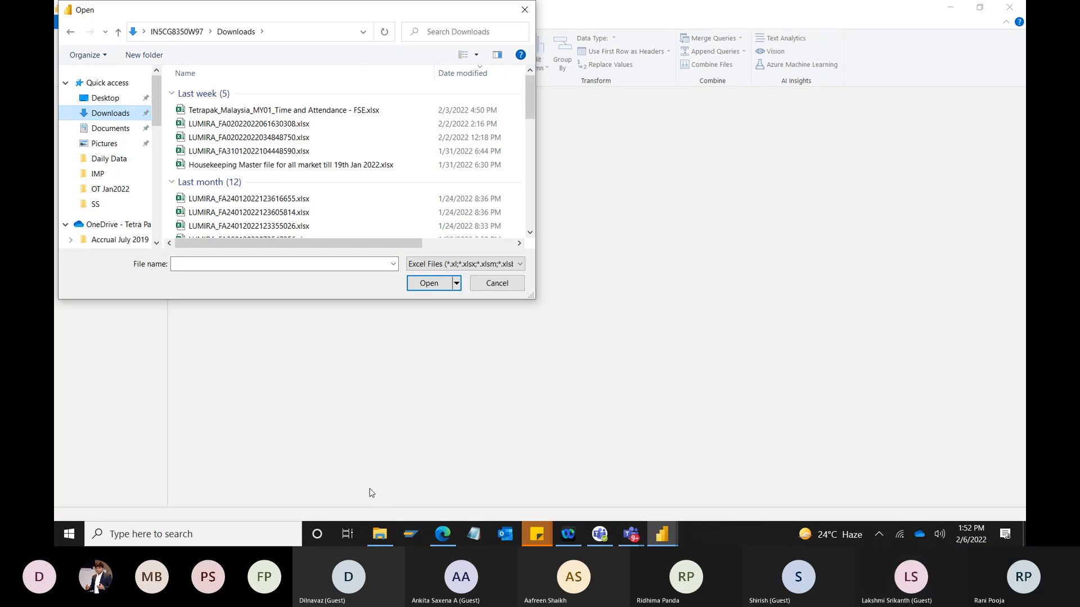
scroll(82, 89, down, 3)
scroll(82, 89, up, 3)
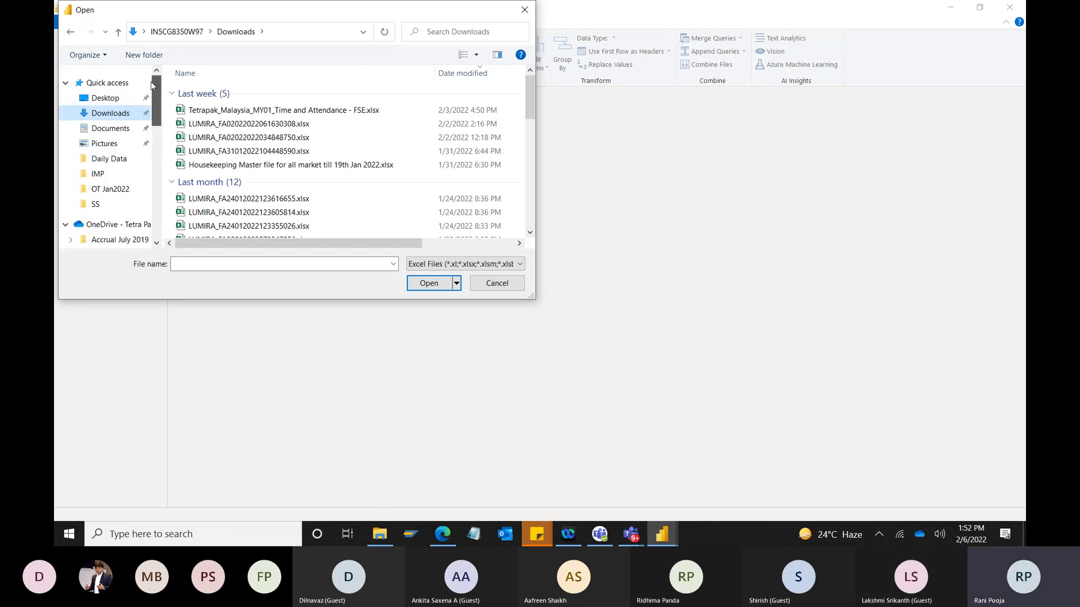
scroll(264, 170, down, 1)
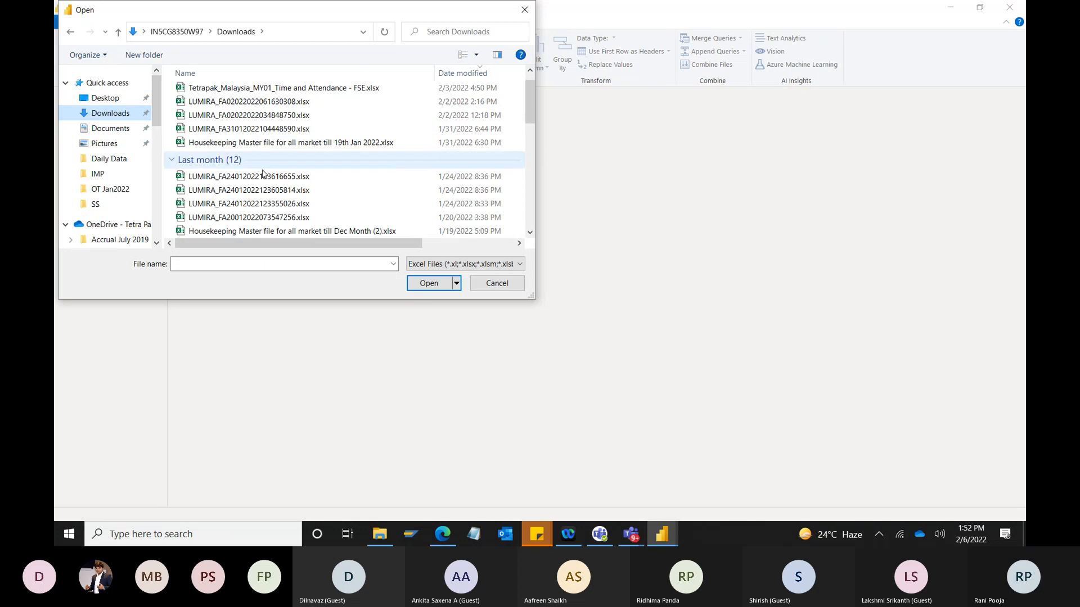
Switch to File Explorer and create a compressed (zipped) copy of PBI Sample Case Studies.zip in Downloads.
click(379, 537)
click(217, 111)
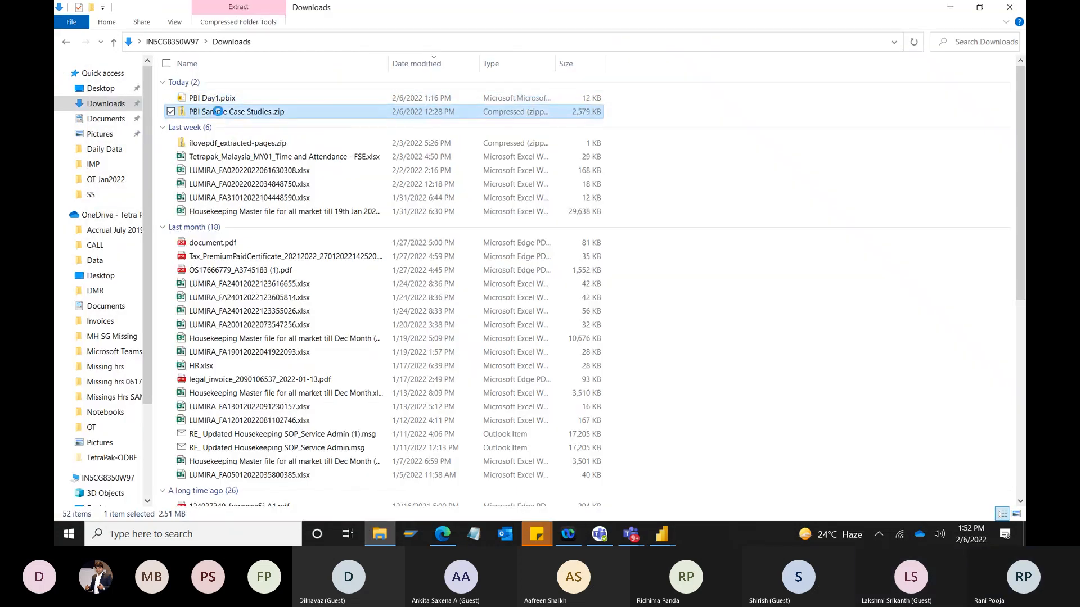
right_click(217, 111)
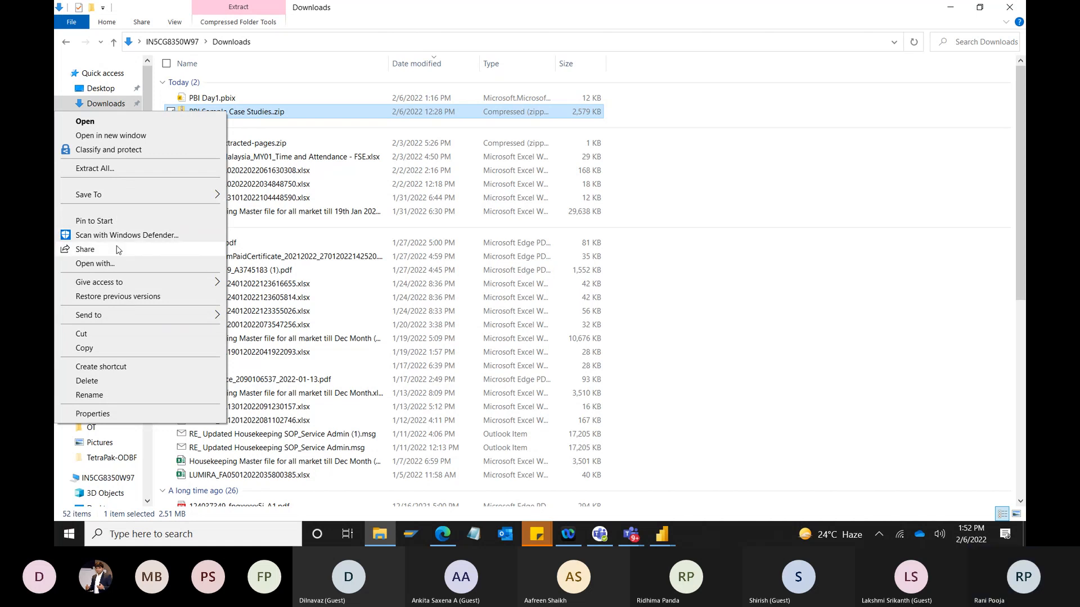
mouse_move(125, 319)
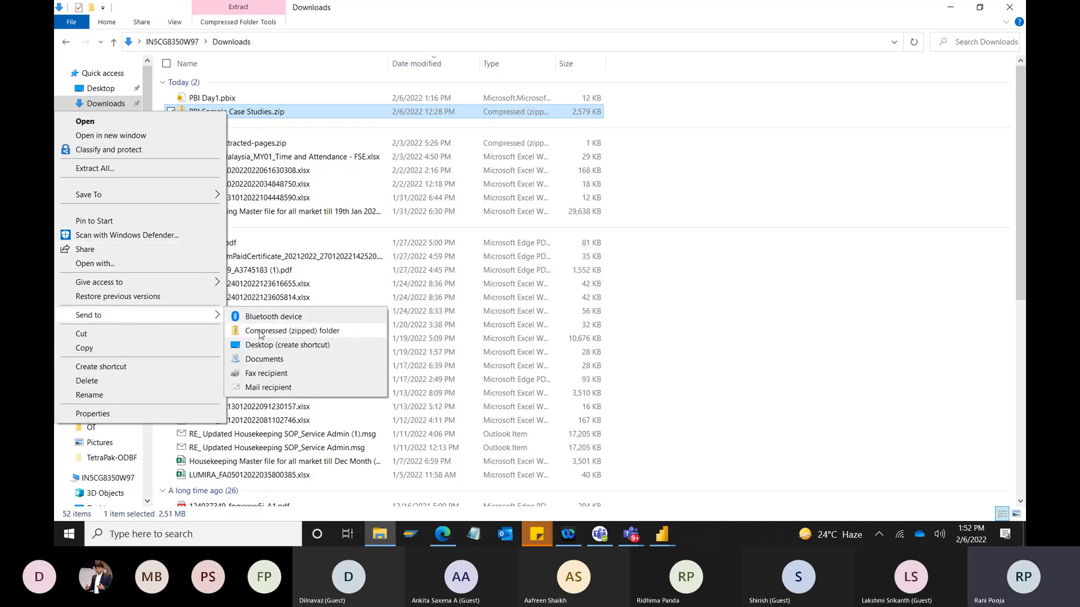
click(260, 332)
click(888, 284)
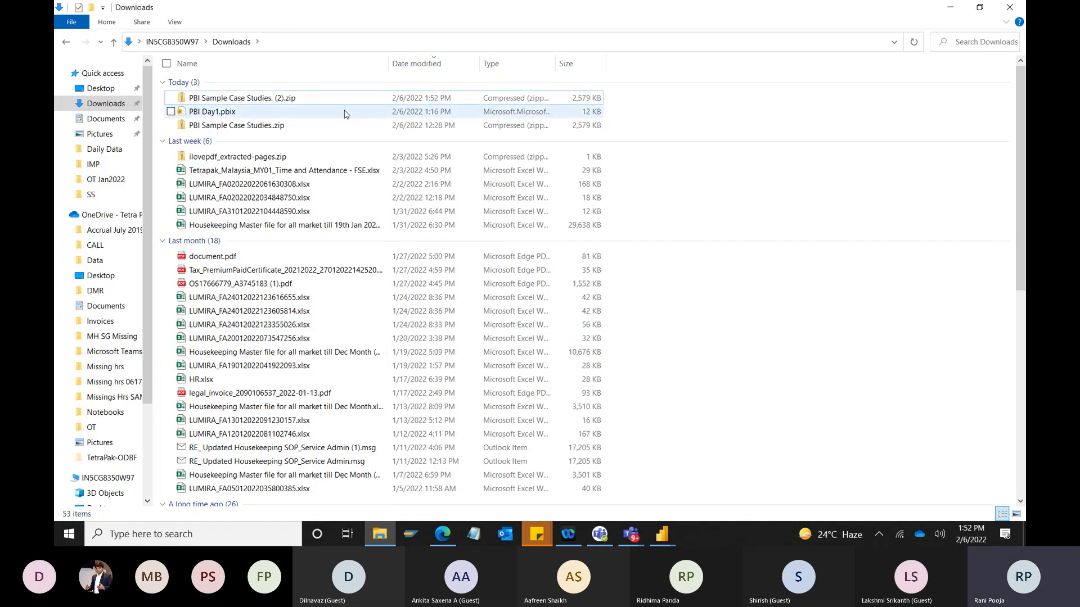
Open the Data Sets folder nested inside PBI Sample Case Studies. (2).zip and select all its files.
double_click(242, 98)
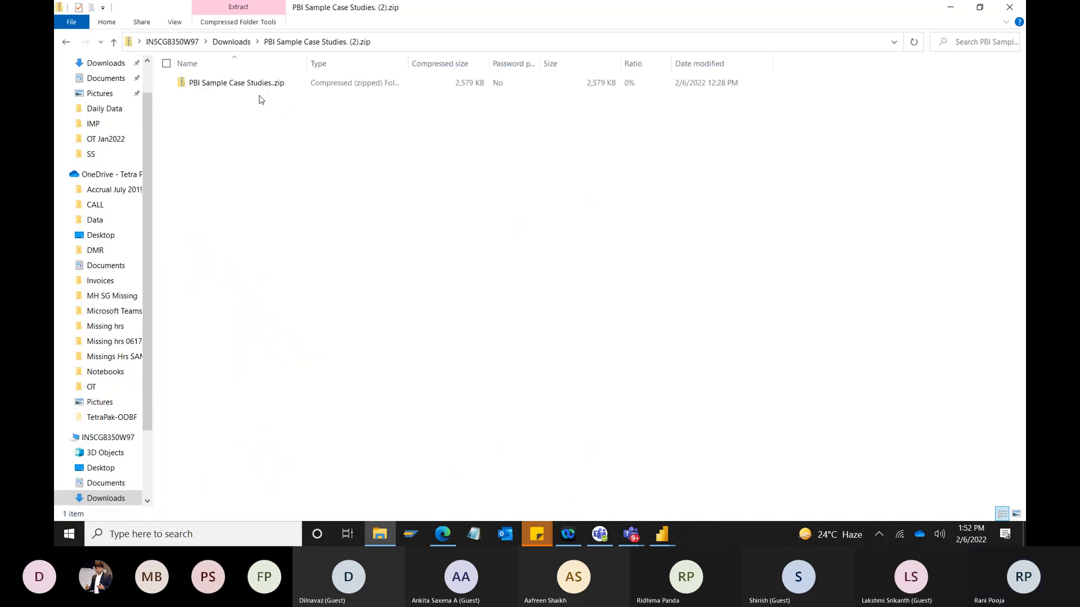
click(112, 41)
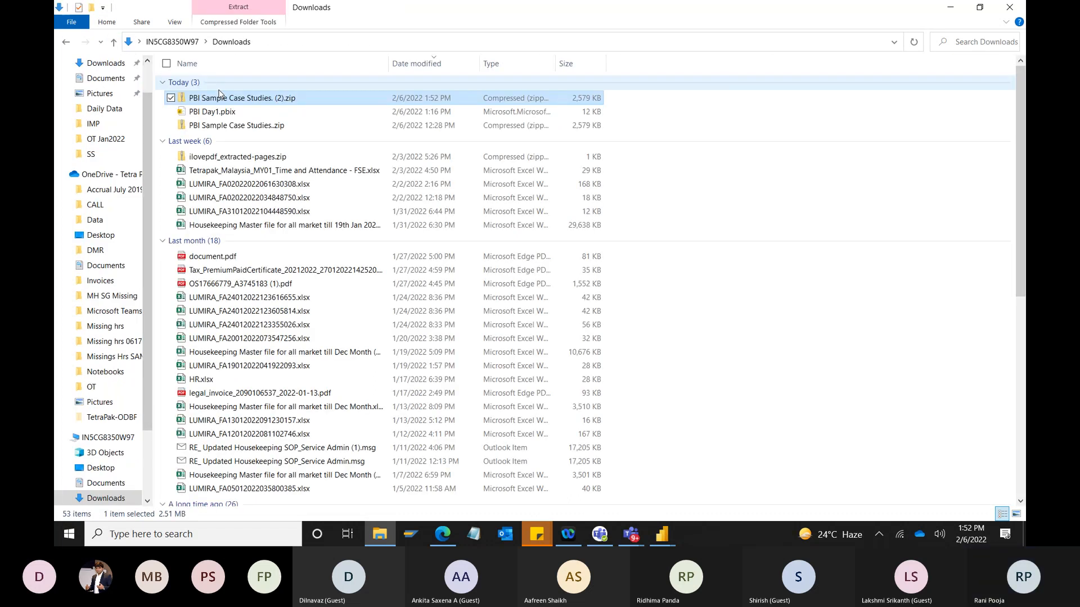
double_click(225, 98)
double_click(239, 85)
double_click(201, 85)
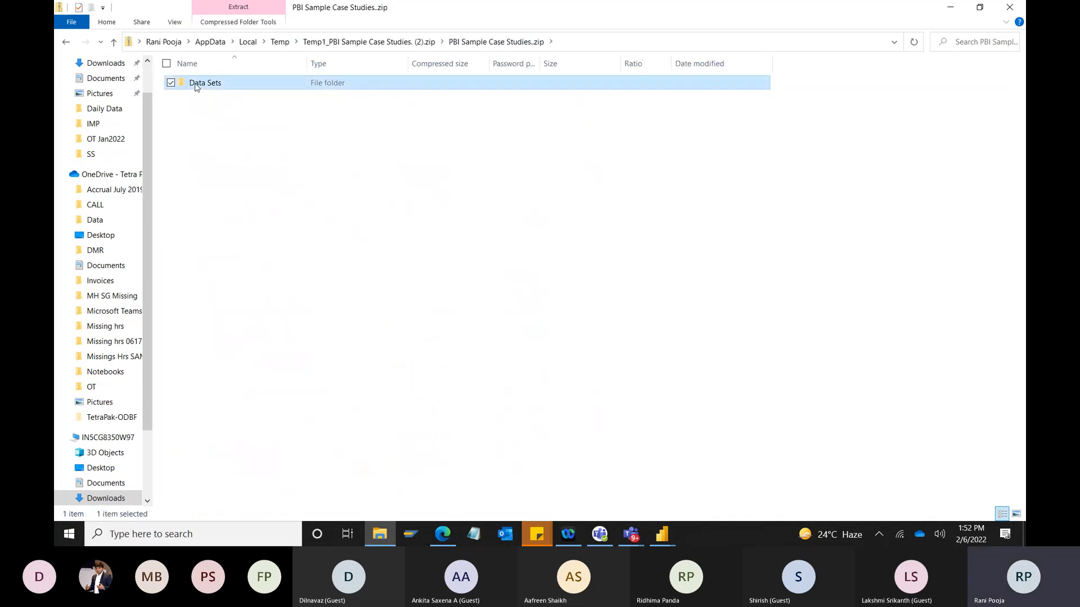
key(ctrl+a)
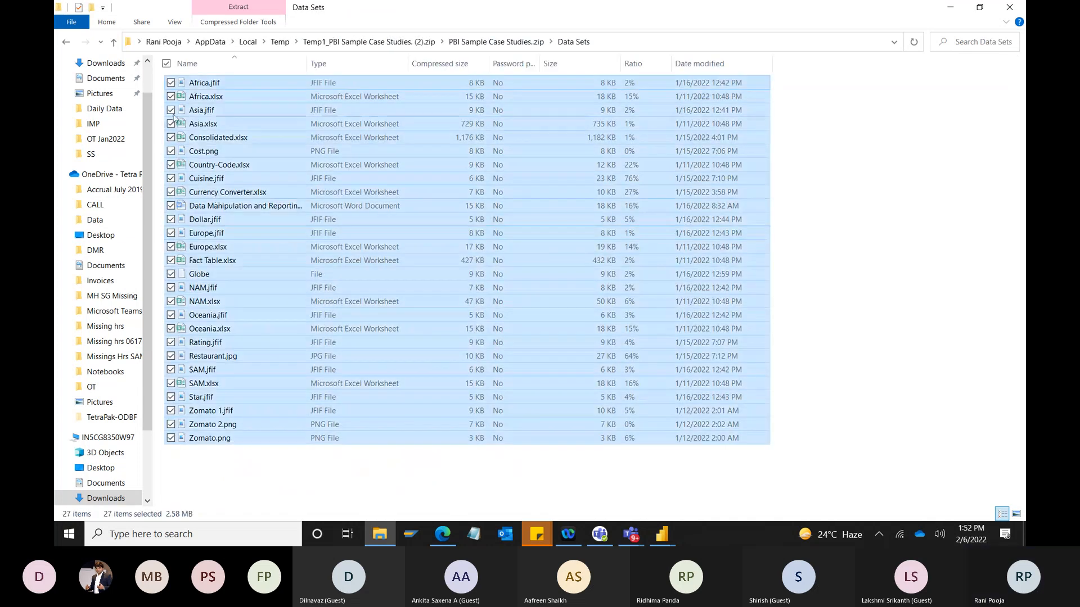
Go back to the Downloads folder, create a new folder named "Data" there and open it.
click(114, 42)
click(114, 43)
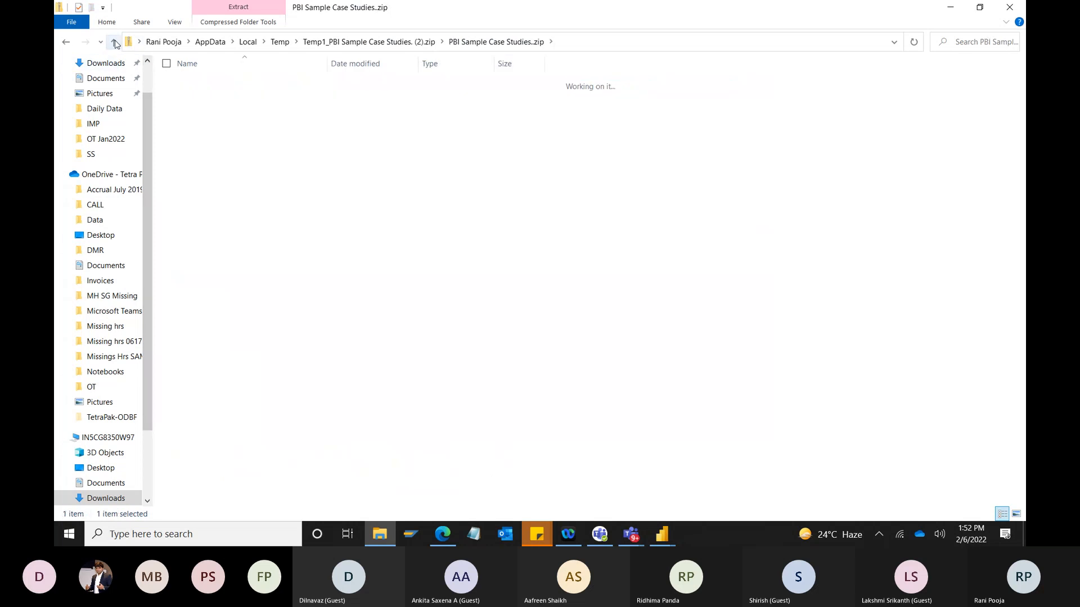
click(114, 43)
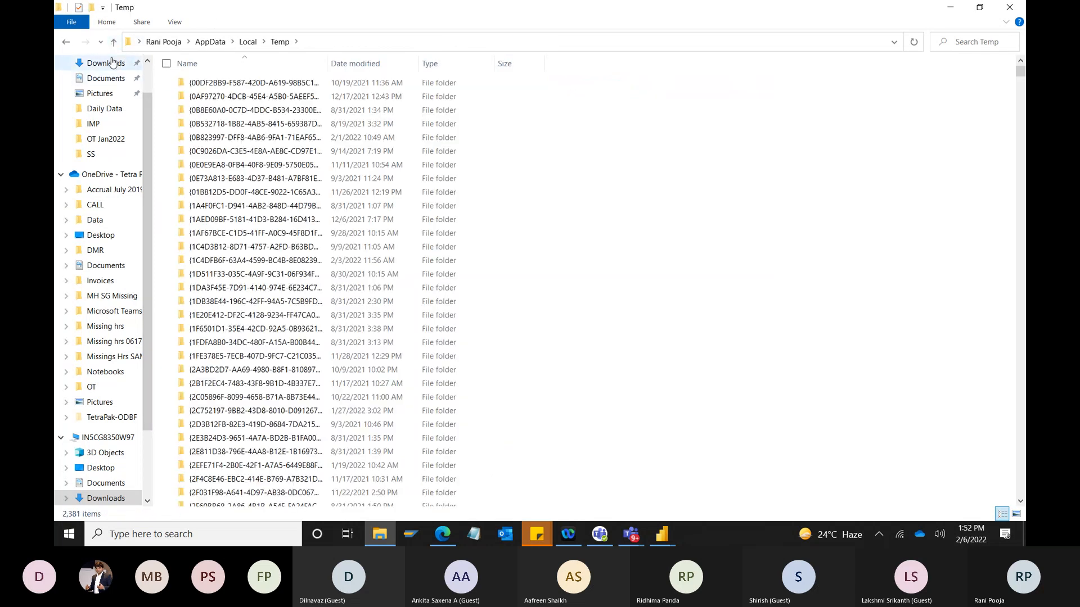
click(93, 63)
right_click(815, 213)
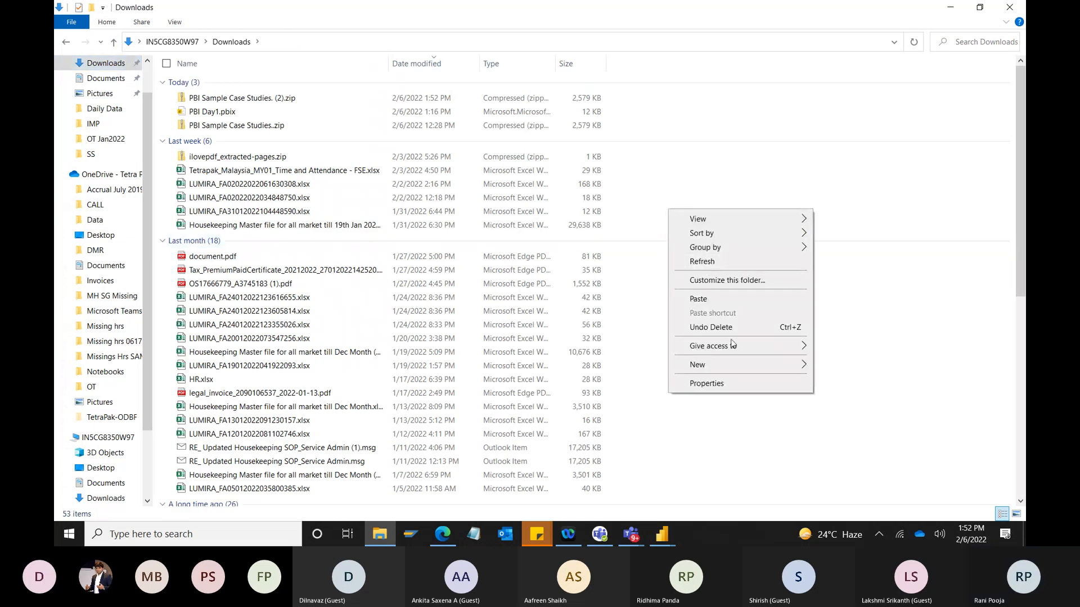
mouse_move(801, 364)
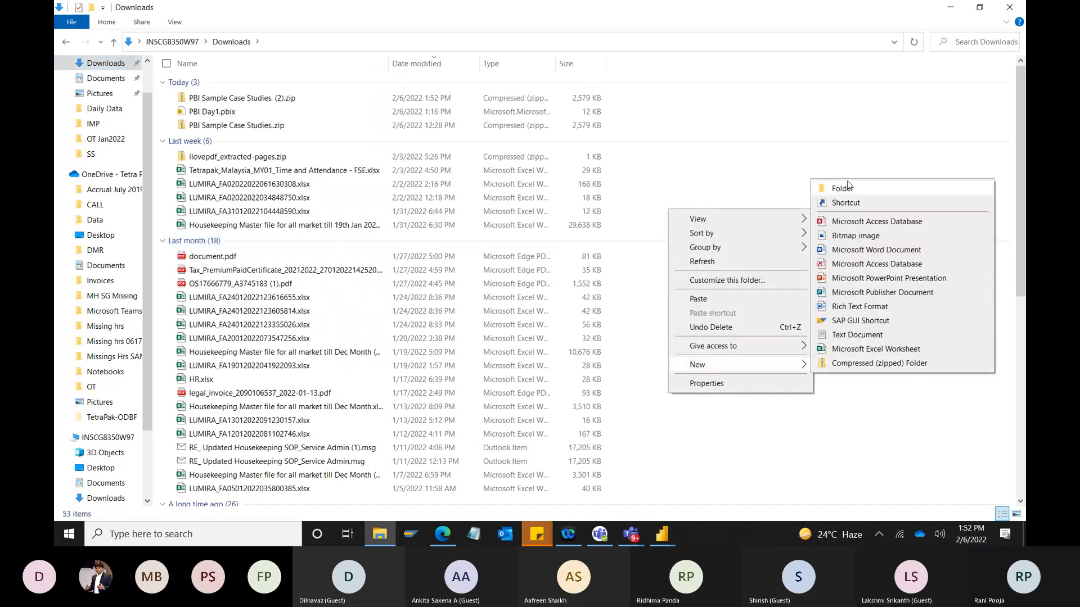
click(845, 149)
text(Data)
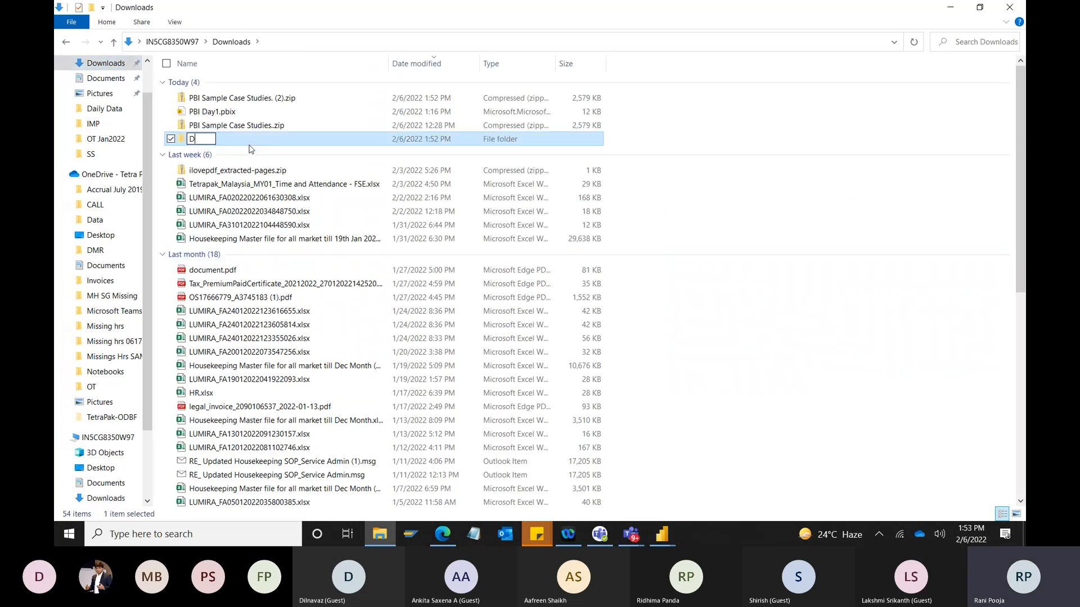
click(212, 147)
double_click(208, 141)
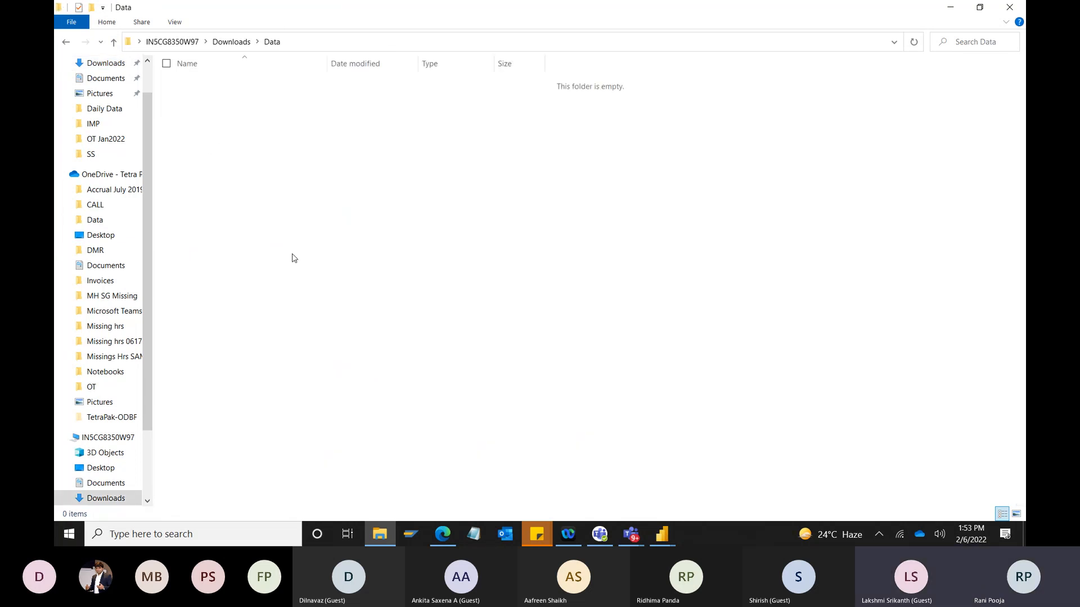
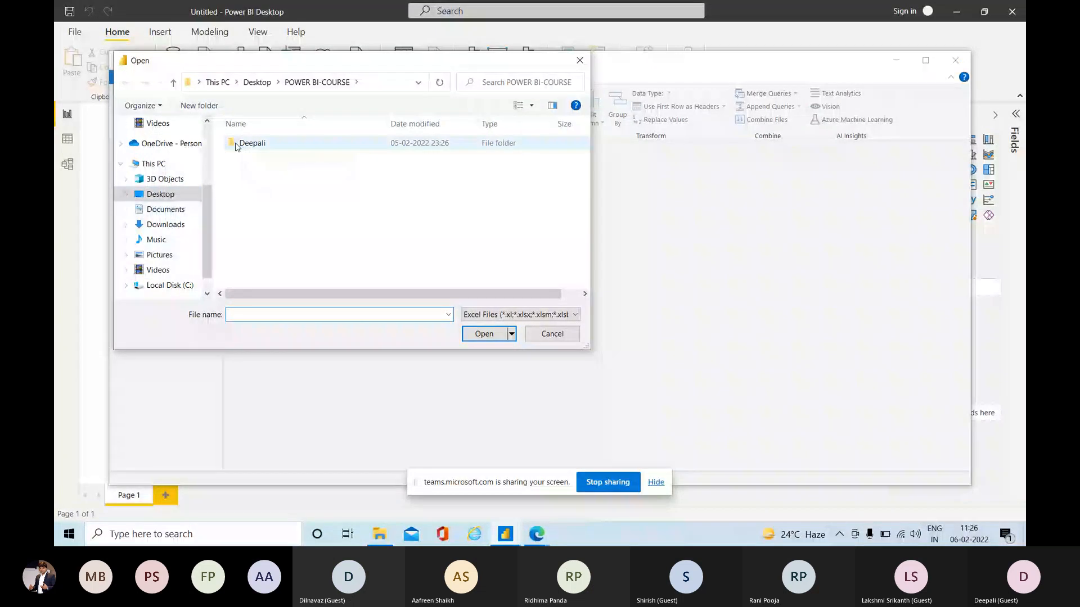
Browse the Desktop's POWER BI-COURSE folder and its subfolder for Excel files to import.
click(162, 195)
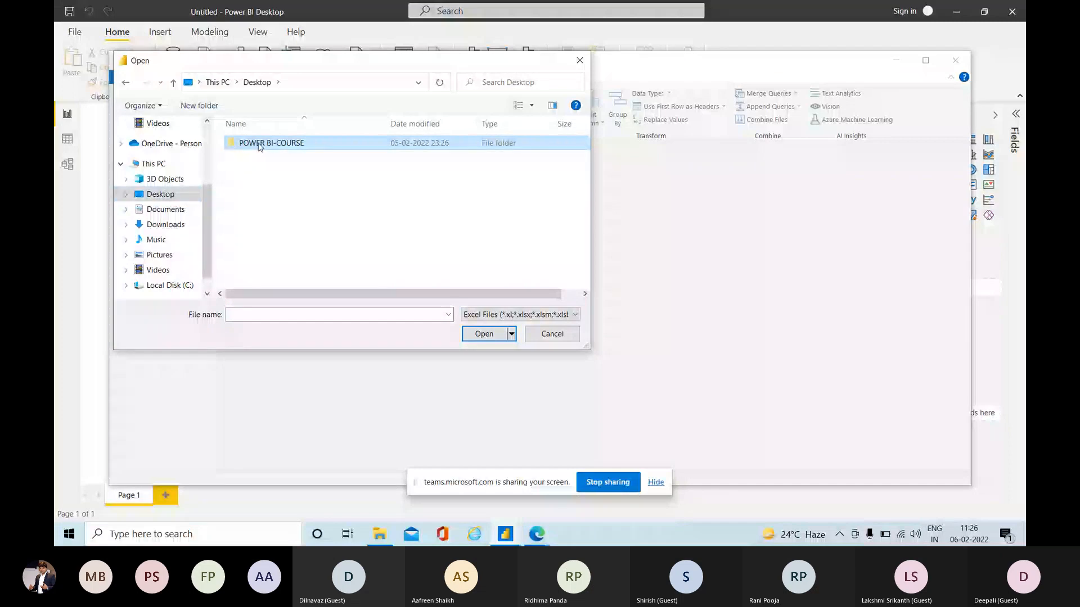
double_click(259, 145)
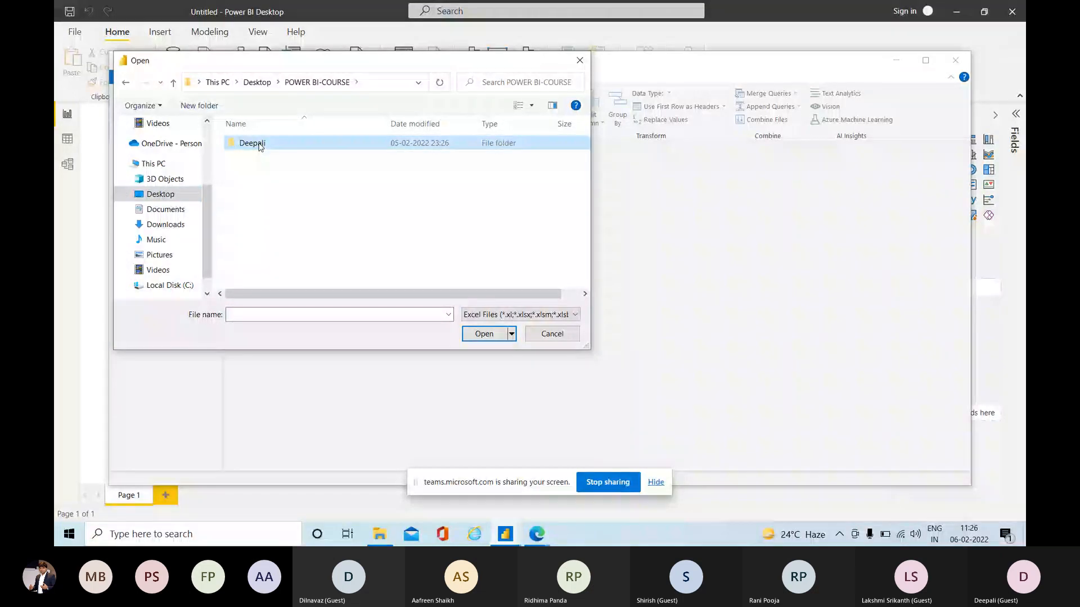
double_click(253, 143)
click(545, 335)
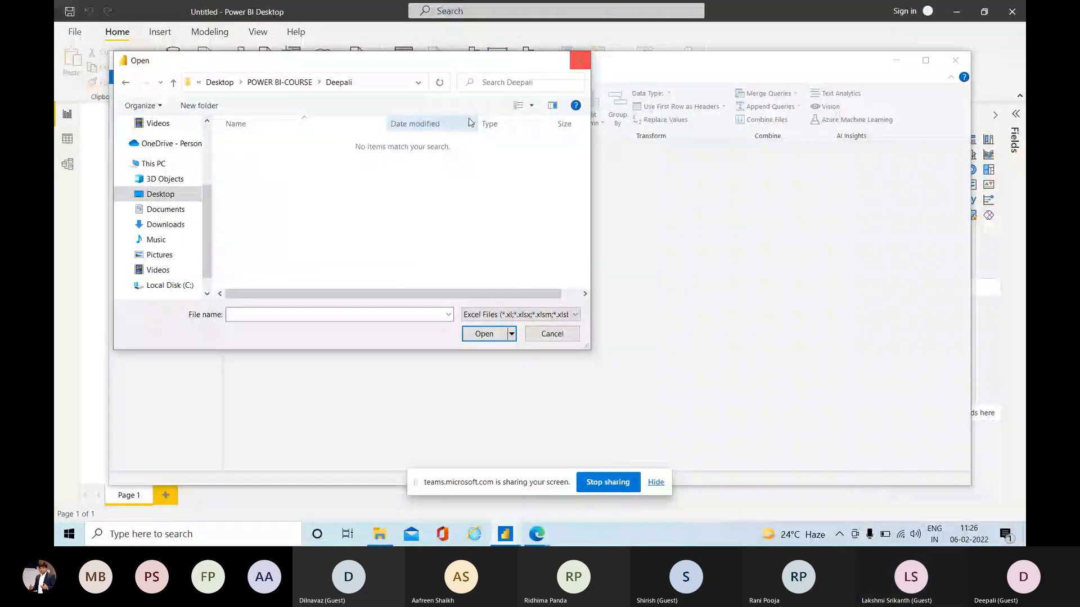
click(280, 85)
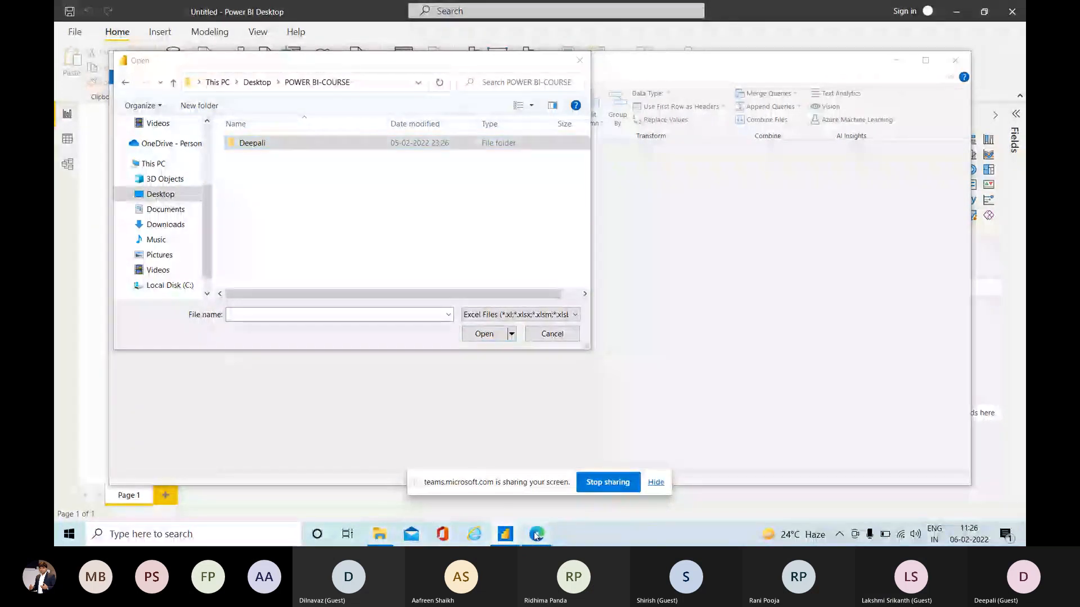
mouse_move(536, 534)
click(484, 491)
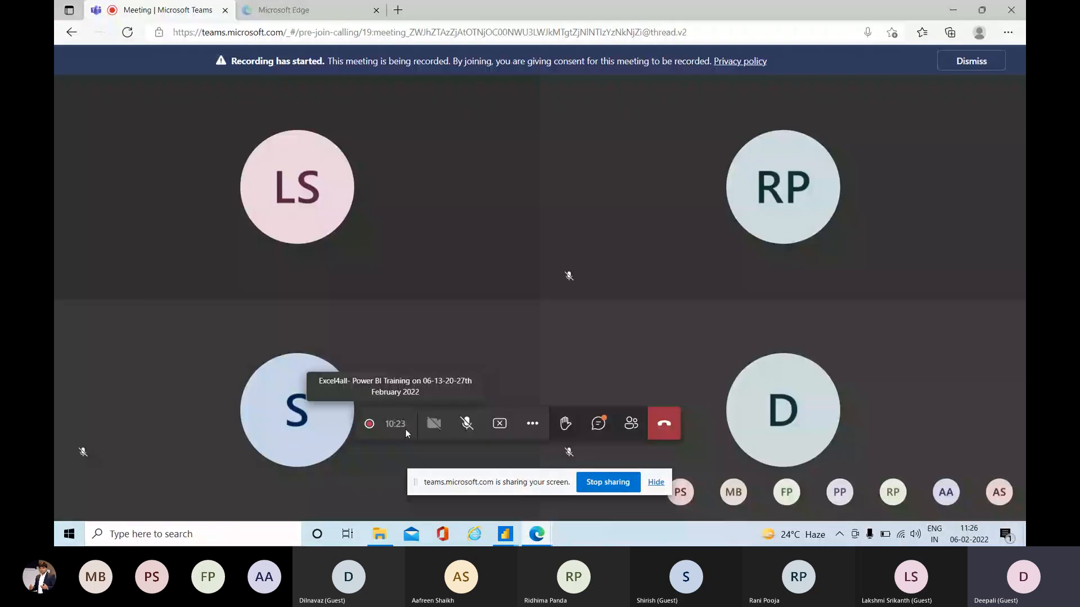
click(469, 427)
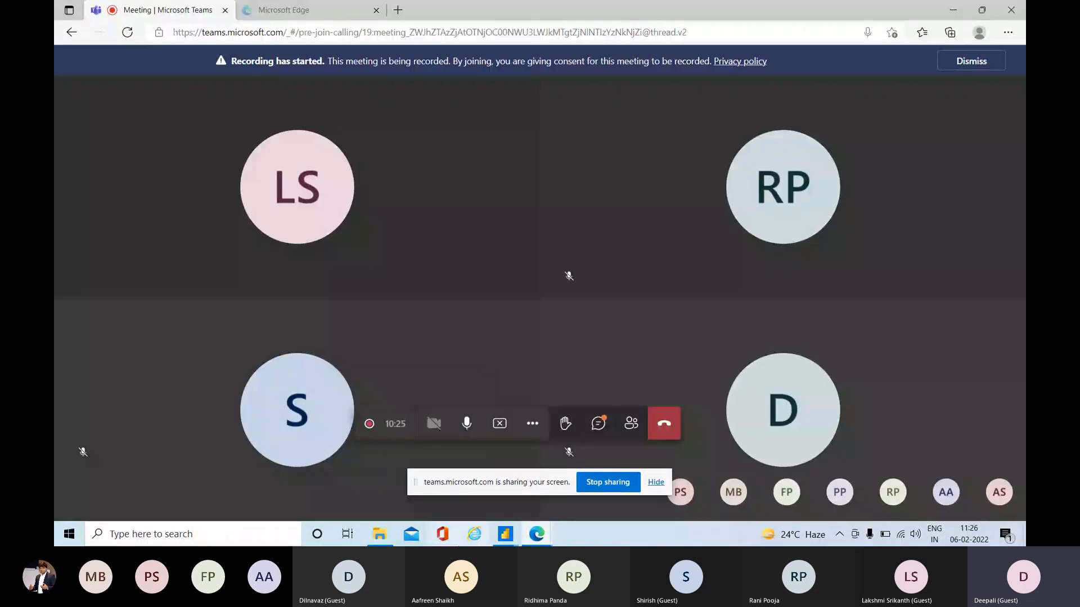
Cancel the Excel file selection, close the Power Query Editor and minimize the remaining windows to reach the desktop.
mouse_move(538, 536)
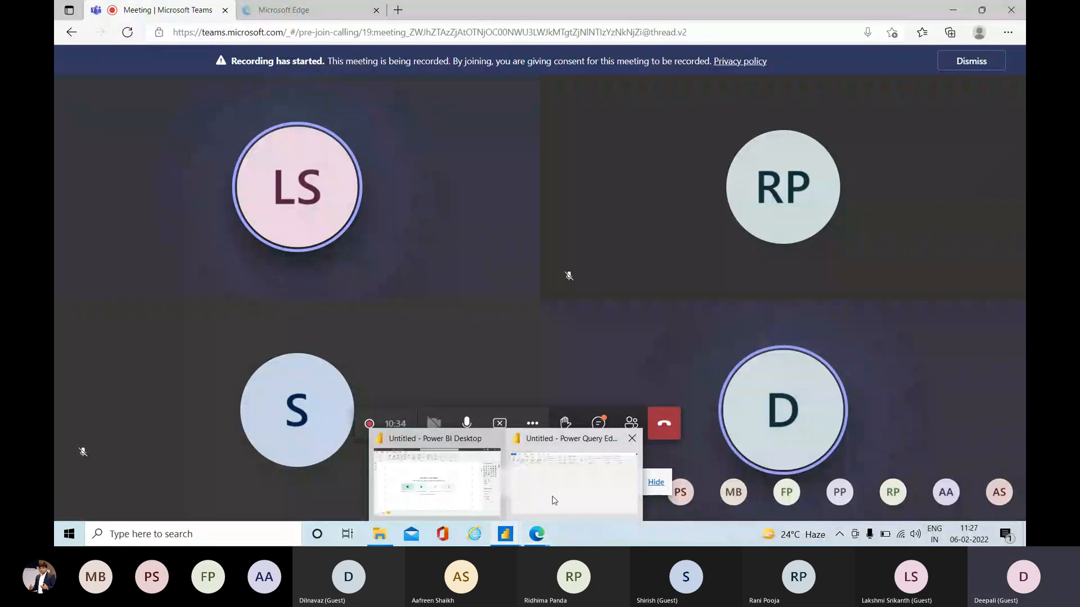
click(555, 497)
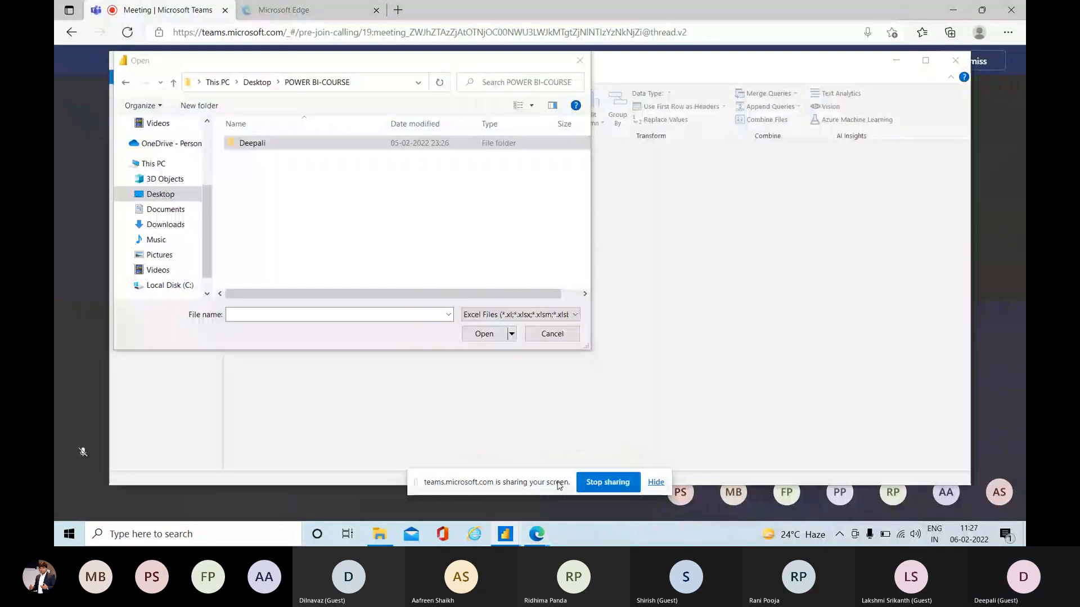
click(579, 60)
click(955, 60)
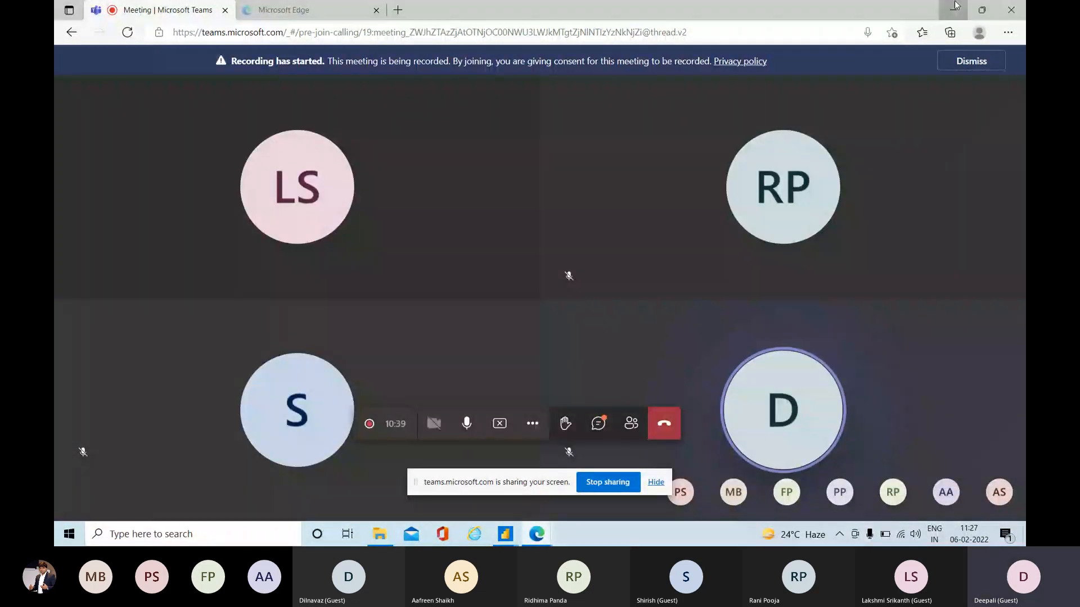
click(953, 10)
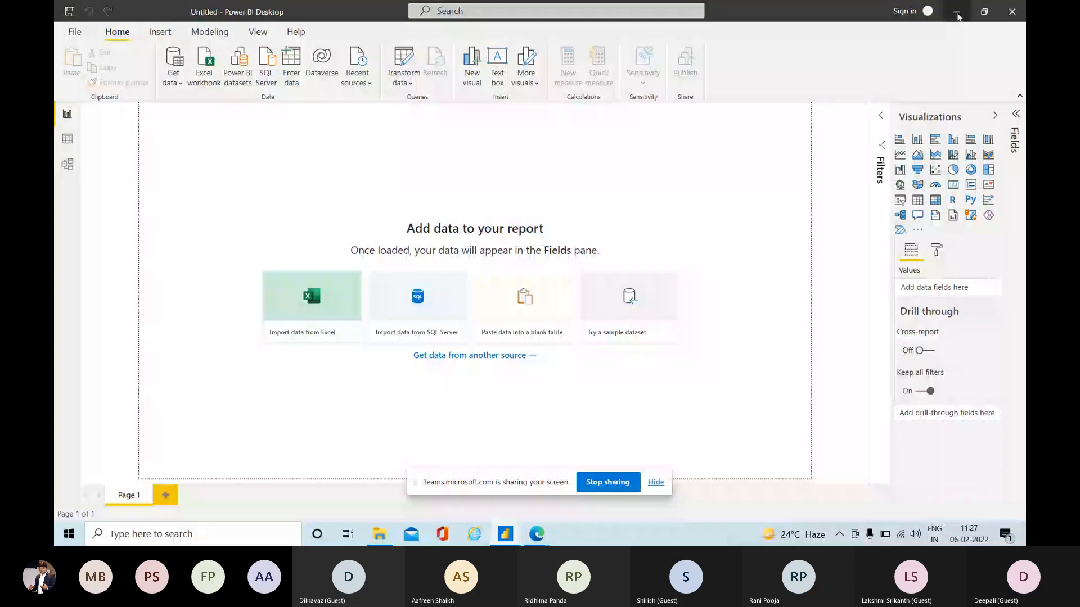
click(956, 13)
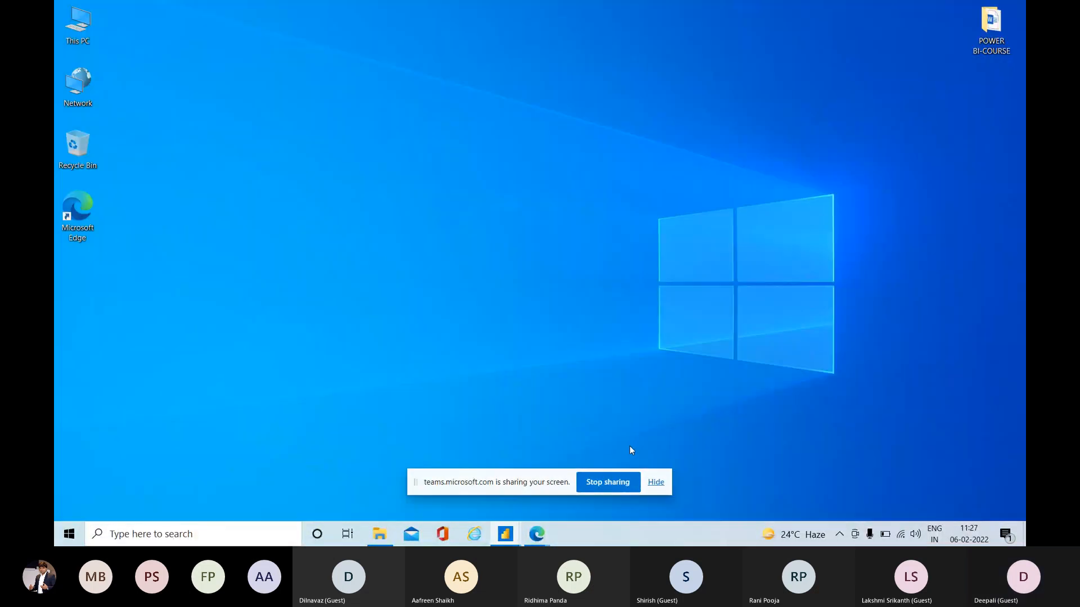
Open the desktop's POWER BI-COURSE folder and check the Data Sets folder inside the PBI Sample Case Studies. archive.
double_click(984, 35)
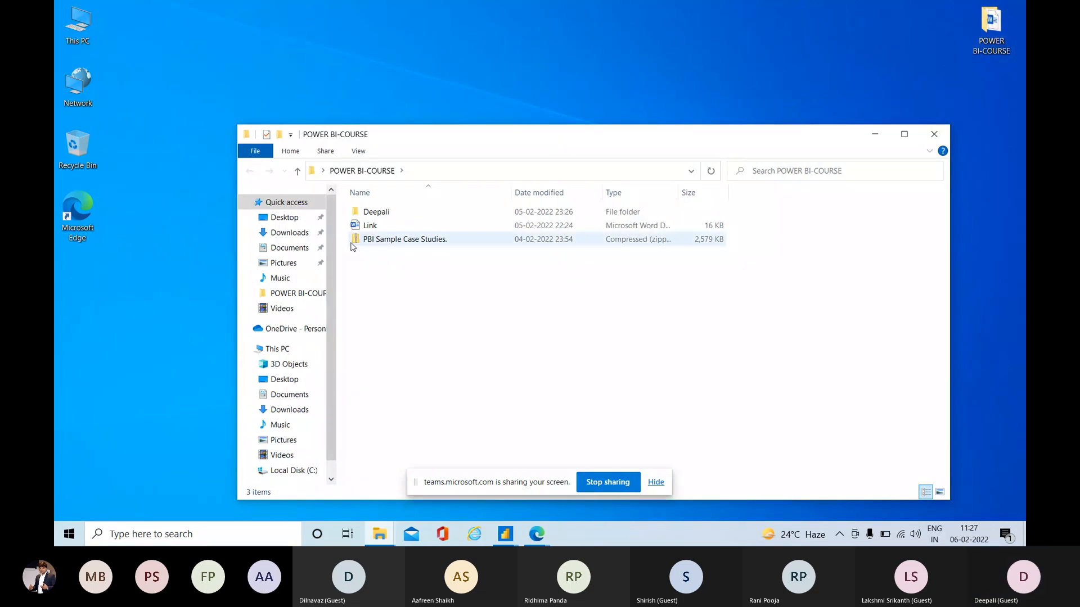
click(387, 241)
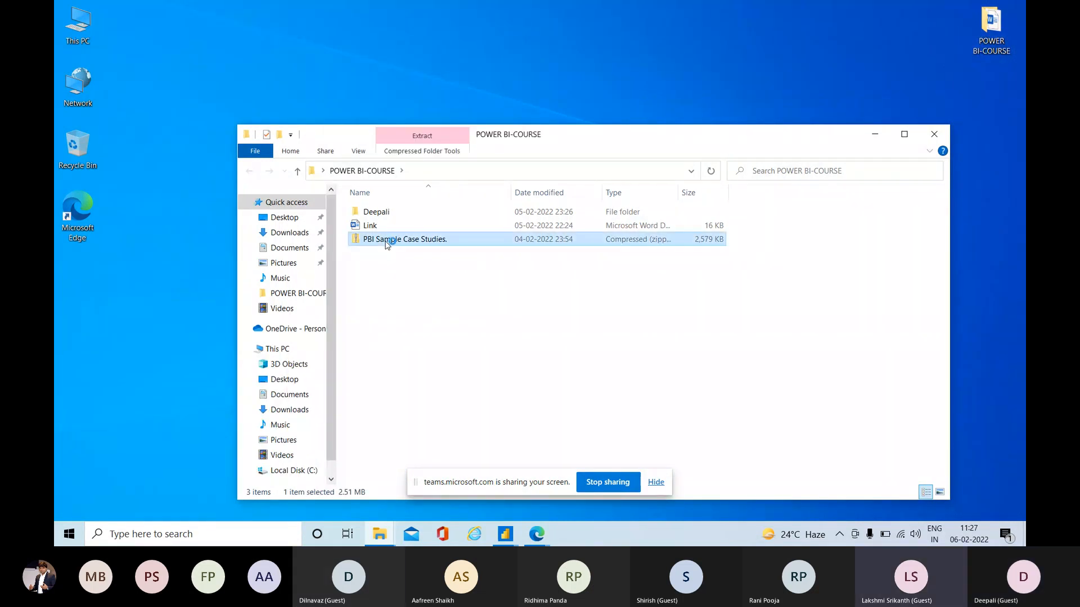
double_click(387, 242)
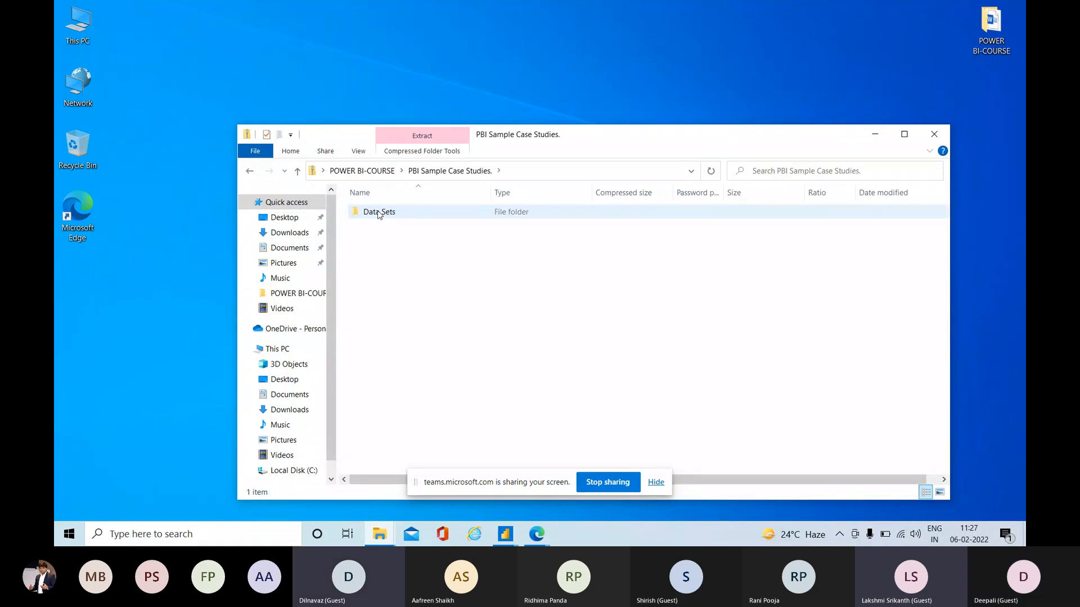
double_click(378, 212)
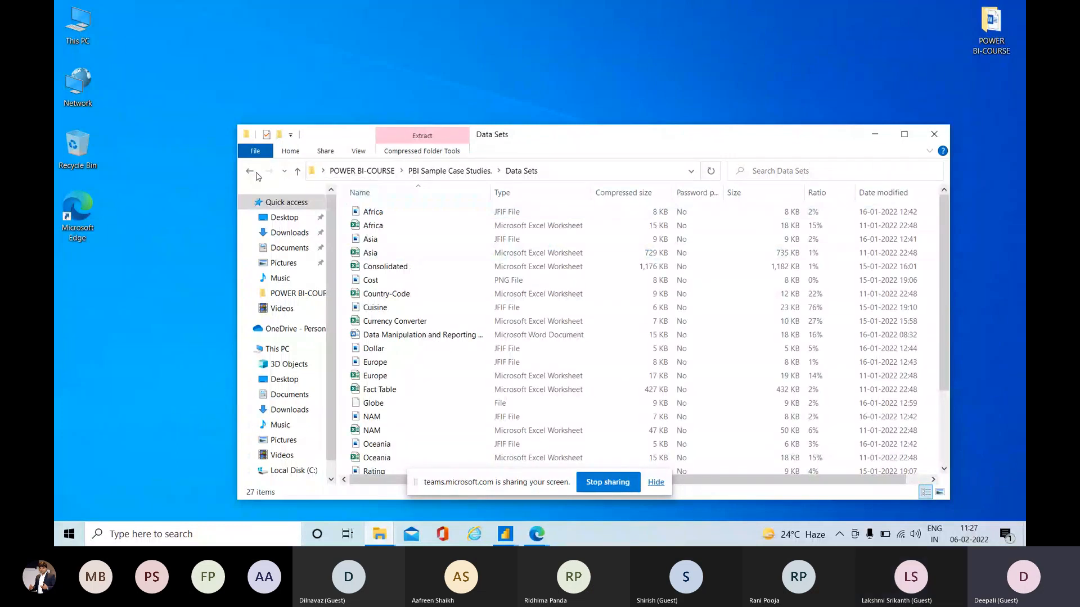
click(248, 172)
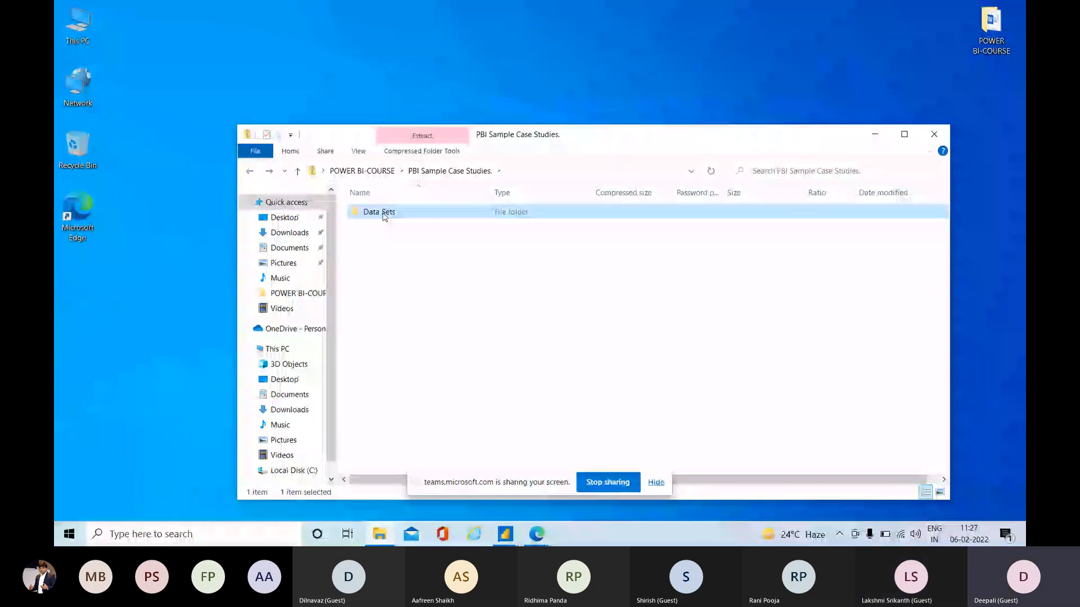
click(249, 173)
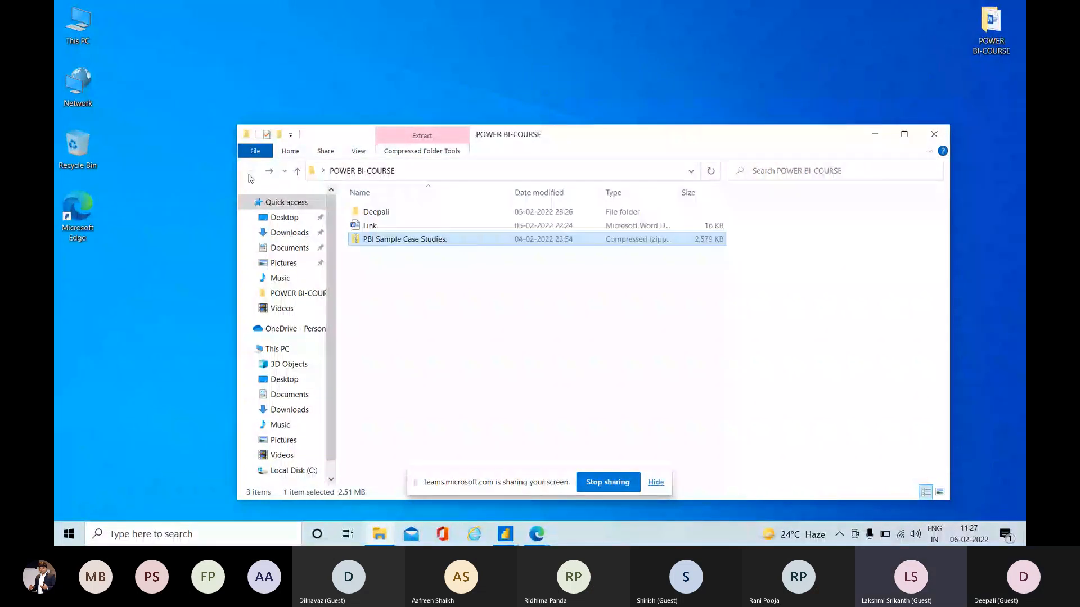
Try to extract the PBI Sample Case Studies. archive to the suggested destination inside POWER BI-COURSE.
double_click(378, 241)
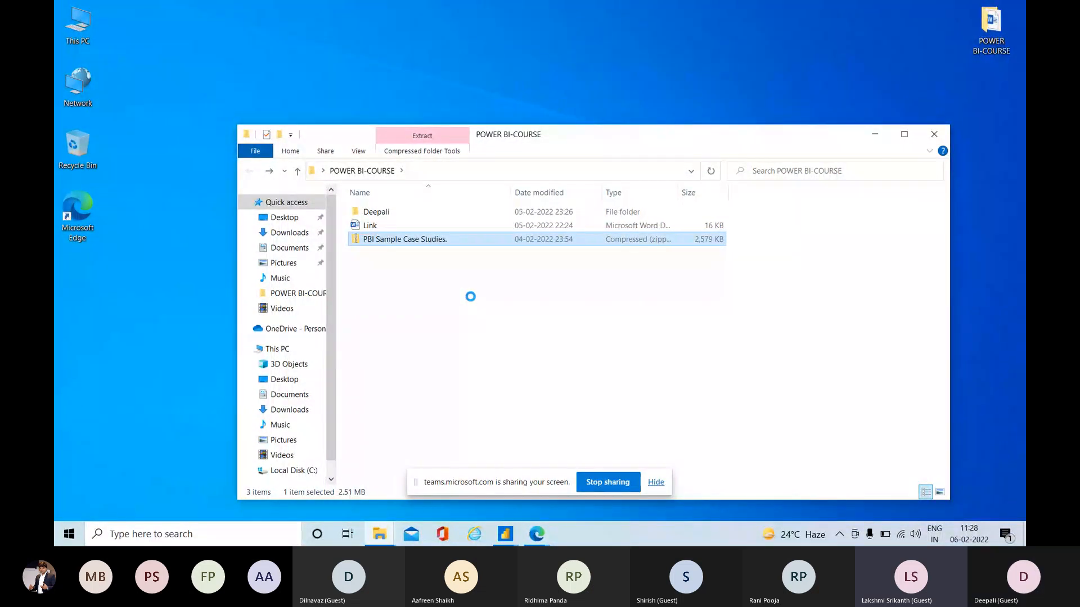
right_click(387, 241)
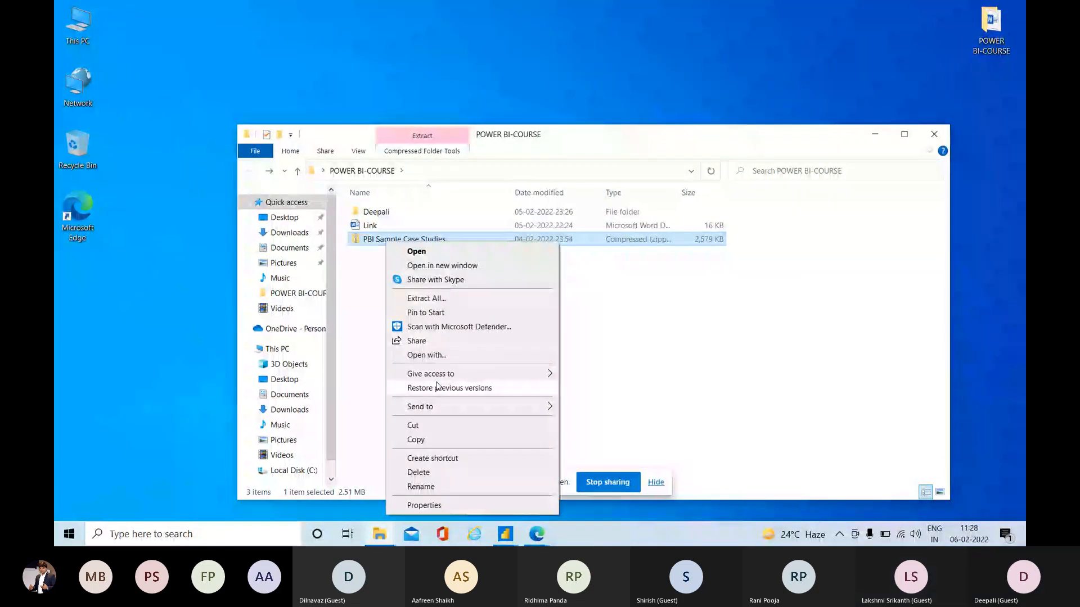
mouse_move(433, 408)
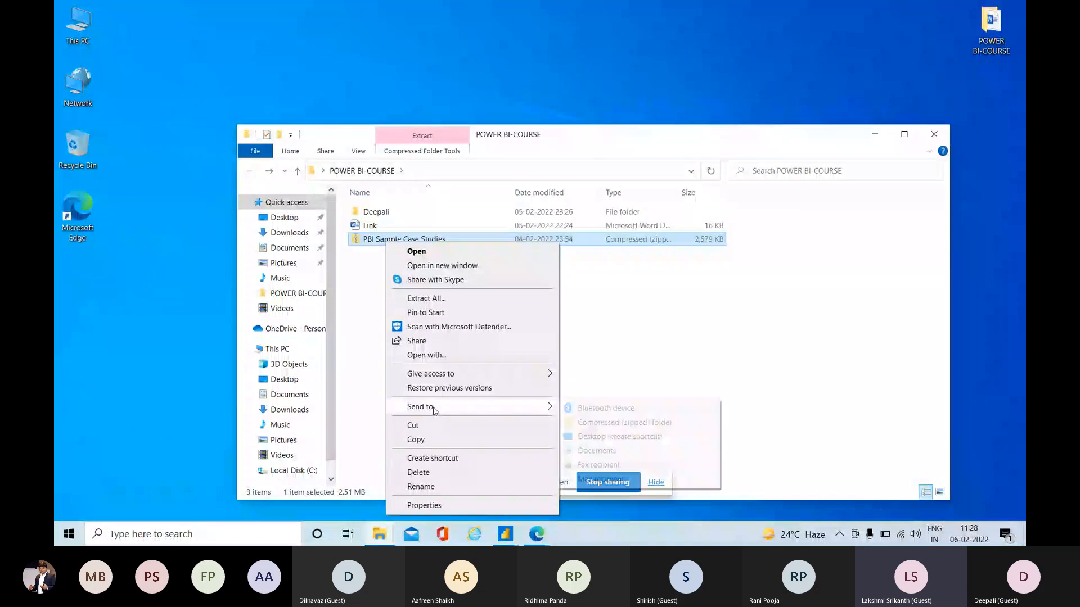
click(438, 299)
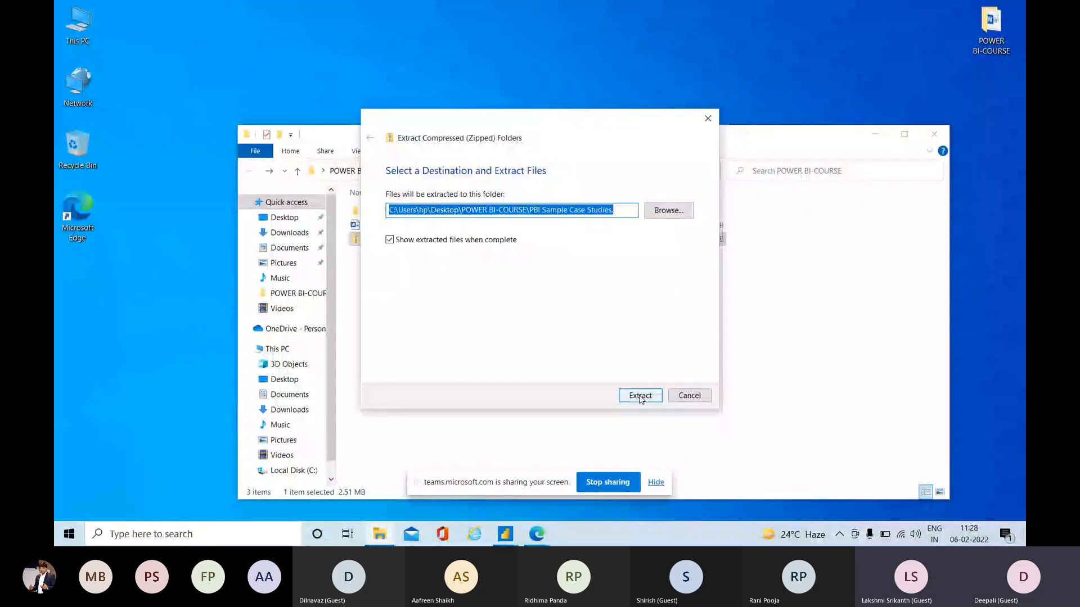
click(641, 396)
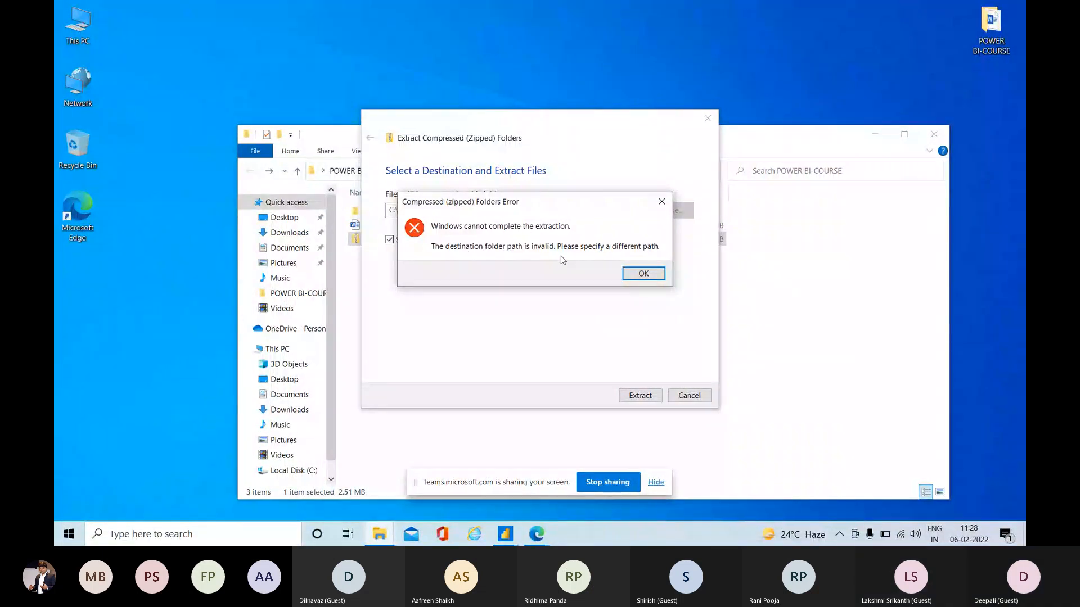
click(644, 273)
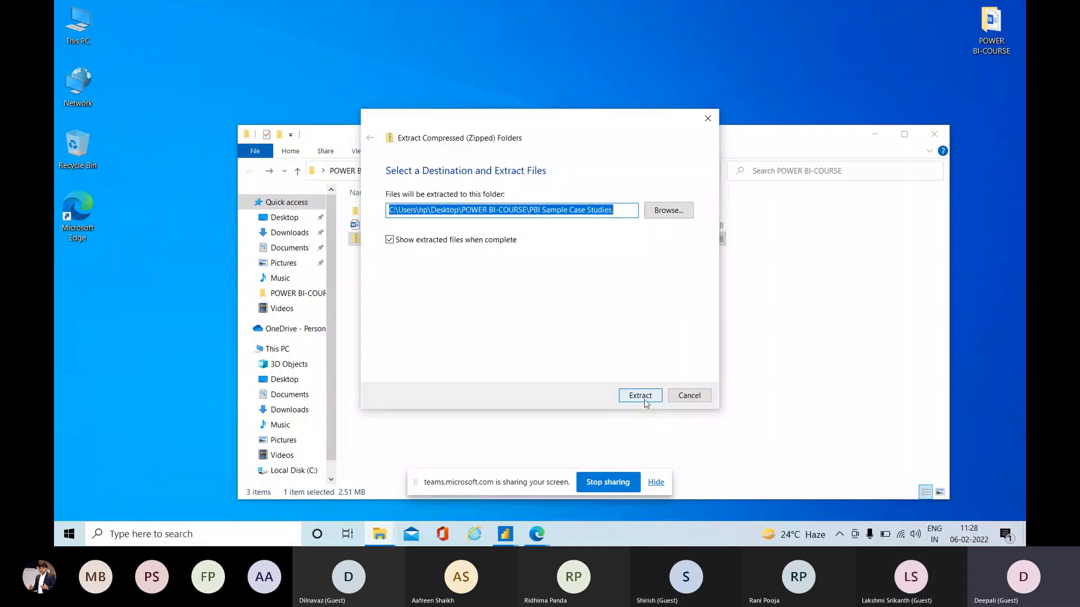
click(644, 398)
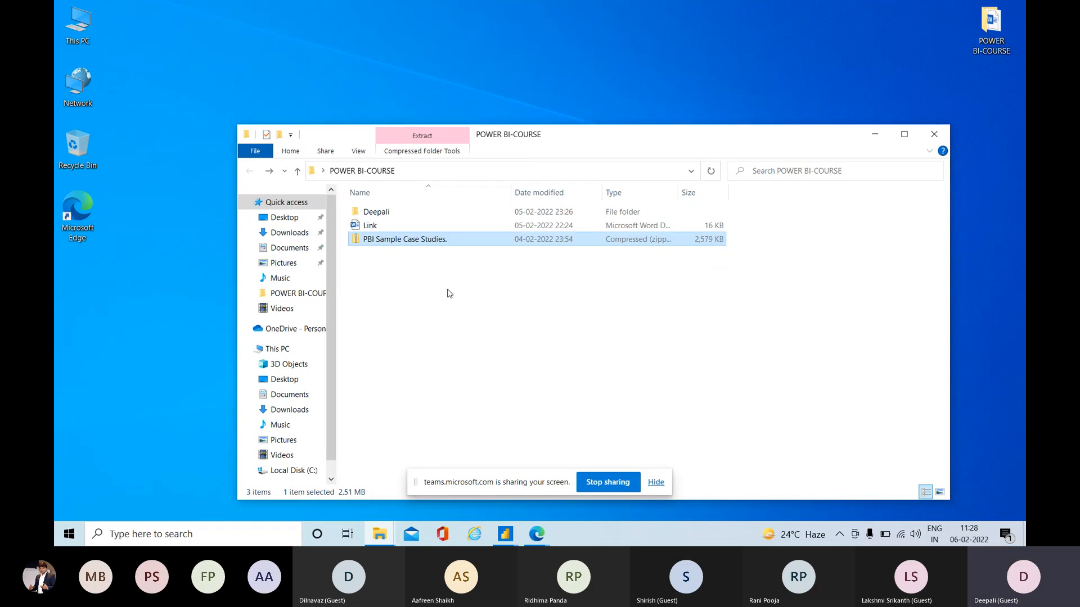
Open the PBI Sample Case Studies. archive in a maximized window, view the Data Sets files, and copy the Data Sets folder.
double_click(402, 239)
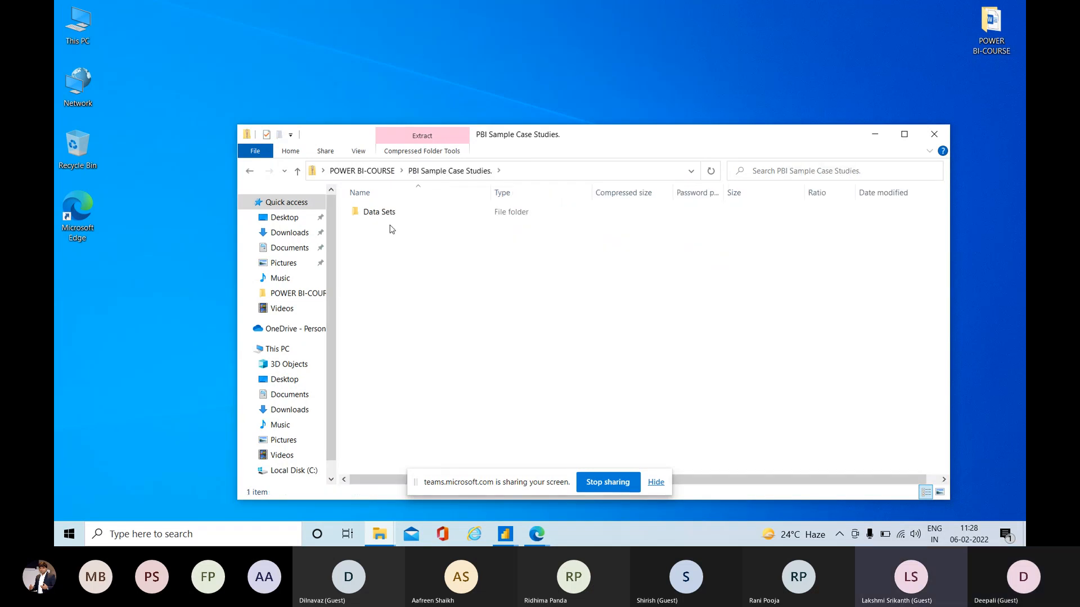
double_click(384, 216)
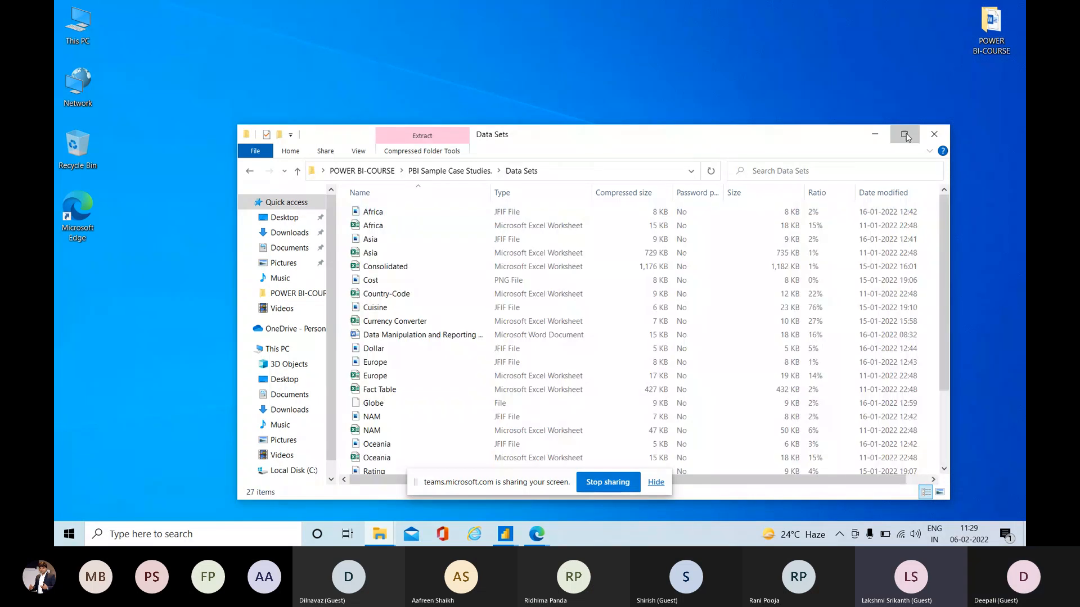
click(904, 134)
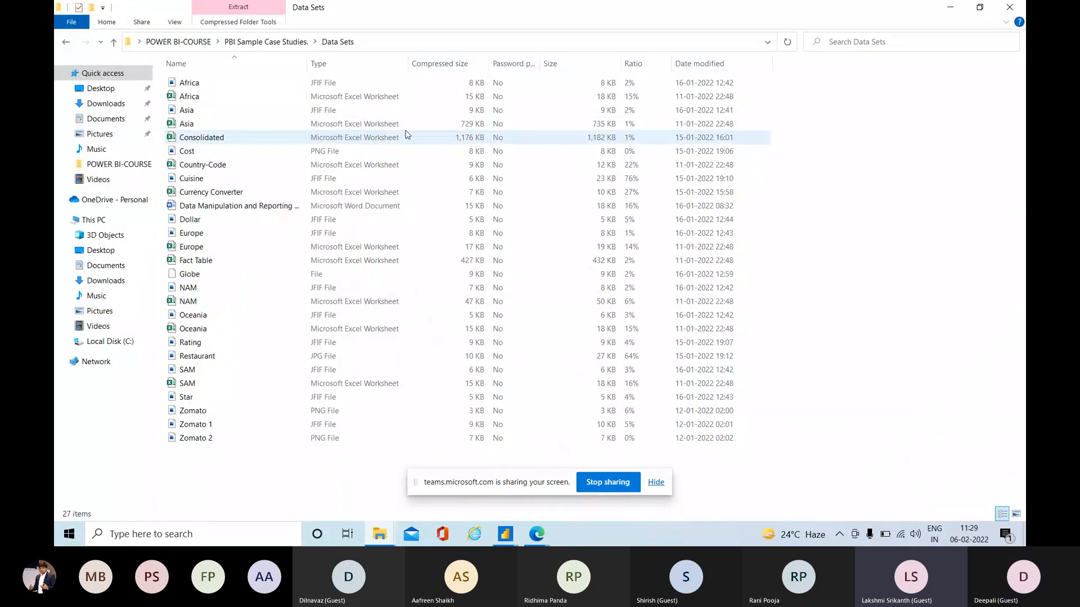
click(198, 84)
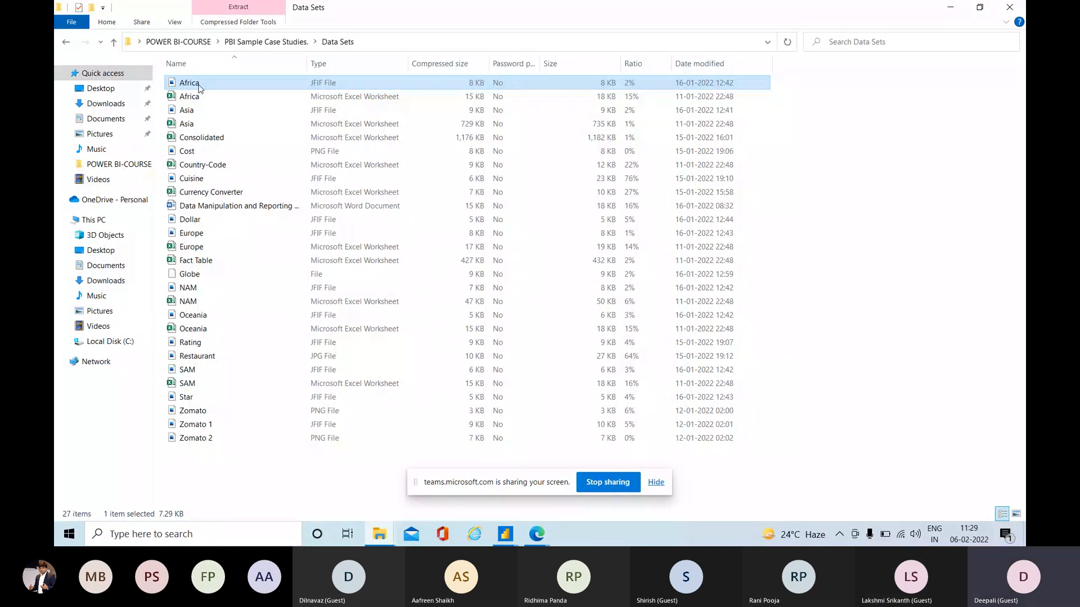
key(alt+Up)
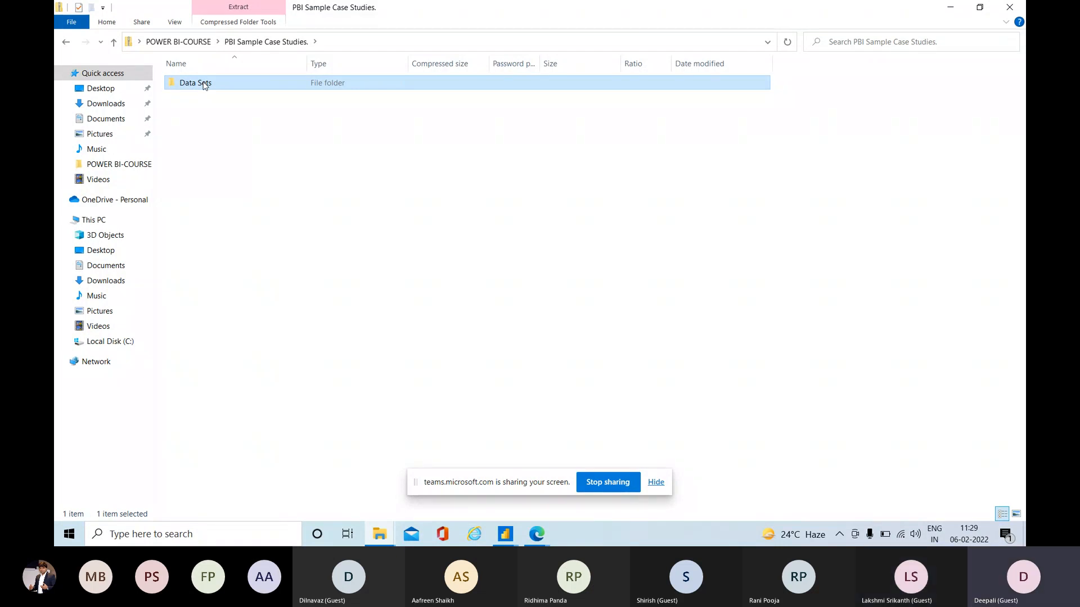
right_click(204, 85)
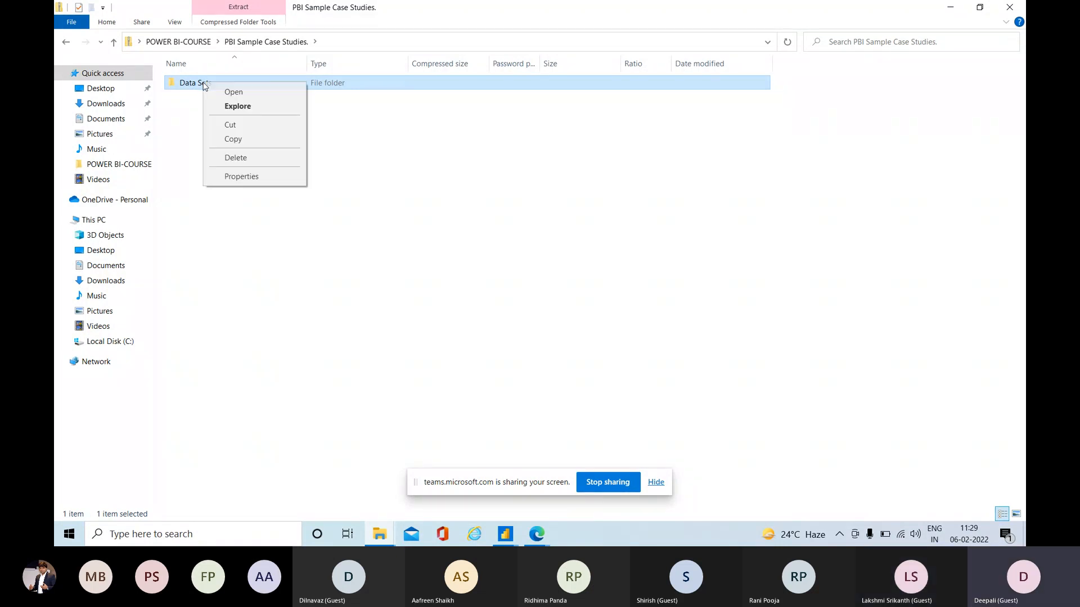
click(307, 145)
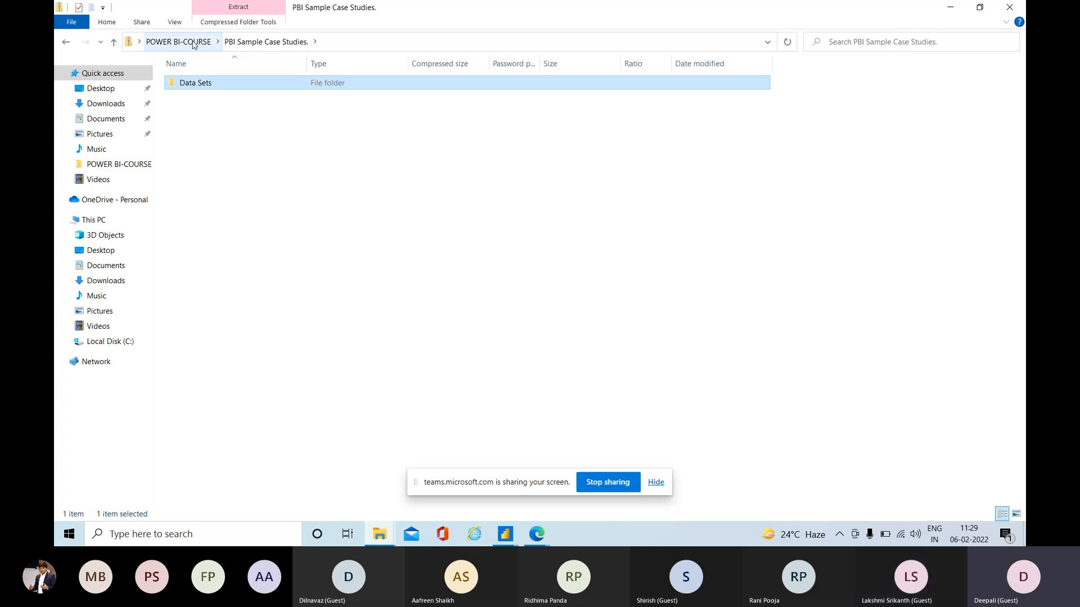
Minimize File Explorer and paste the copied Data Sets folder onto the desktop.
click(951, 9)
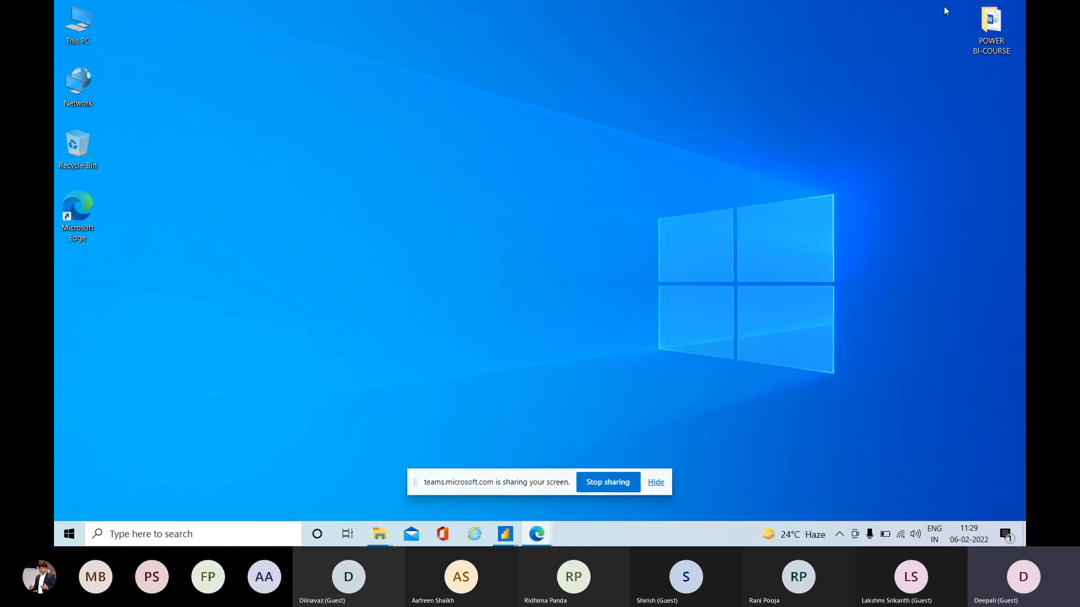
right_click(649, 59)
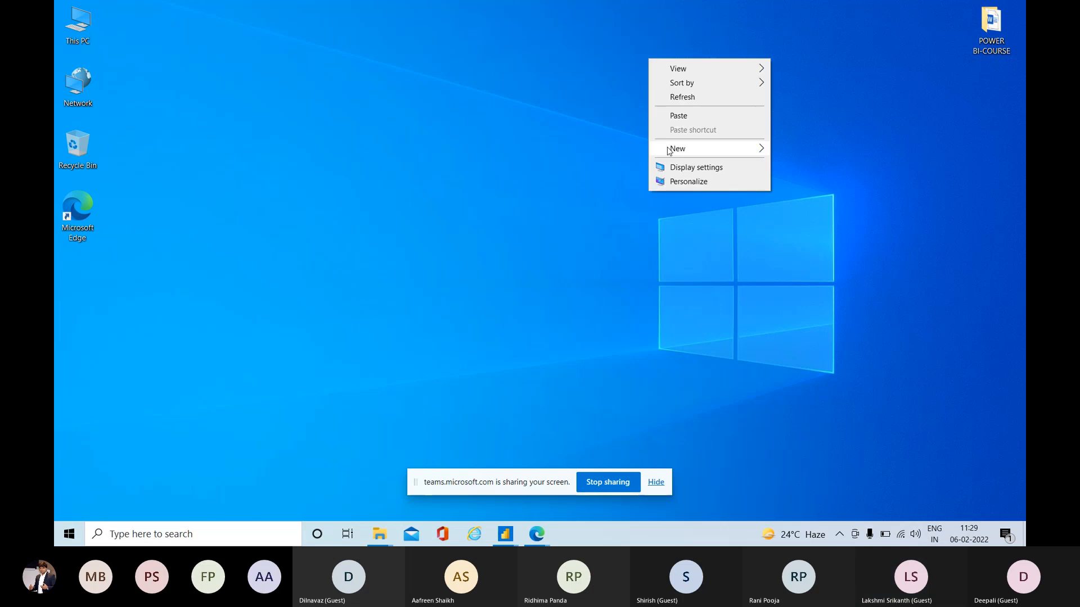
mouse_move(669, 151)
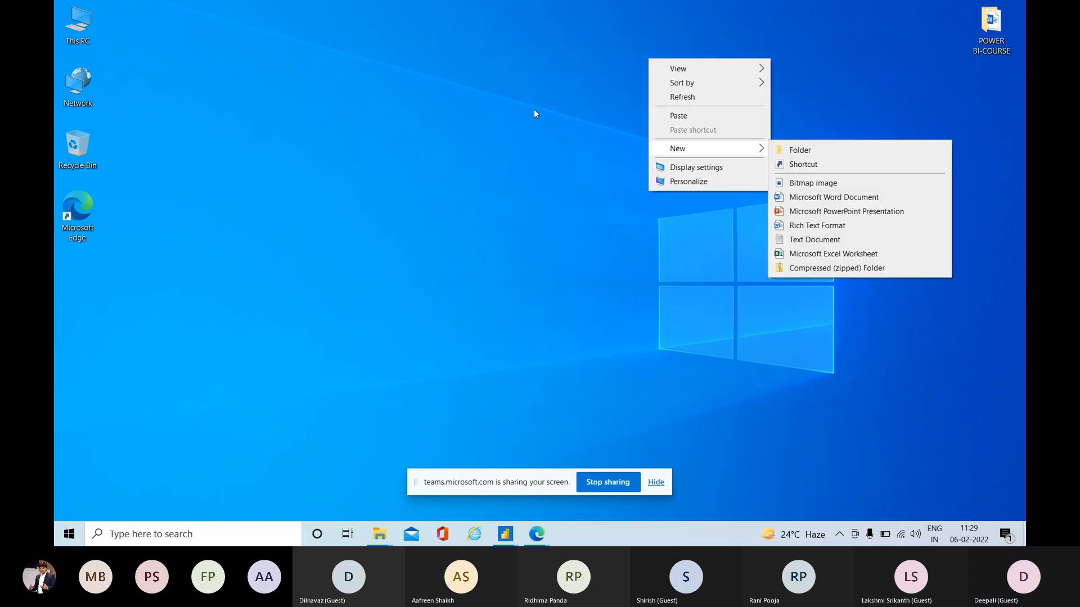
click(534, 110)
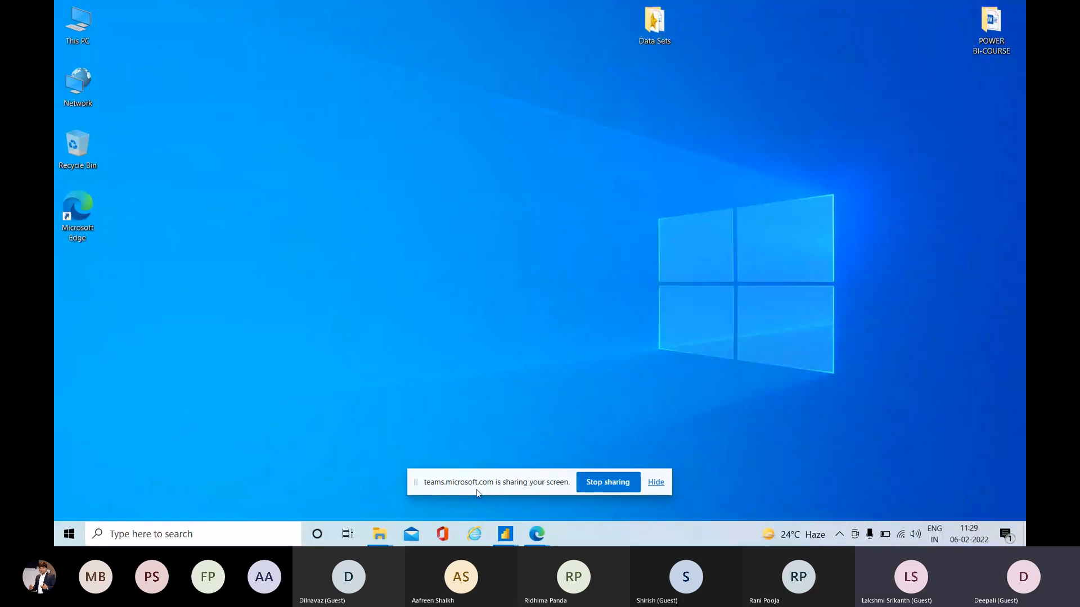
Switch to the Power Query Editor window and start a new query from an Excel workbook source.
mouse_move(534, 540)
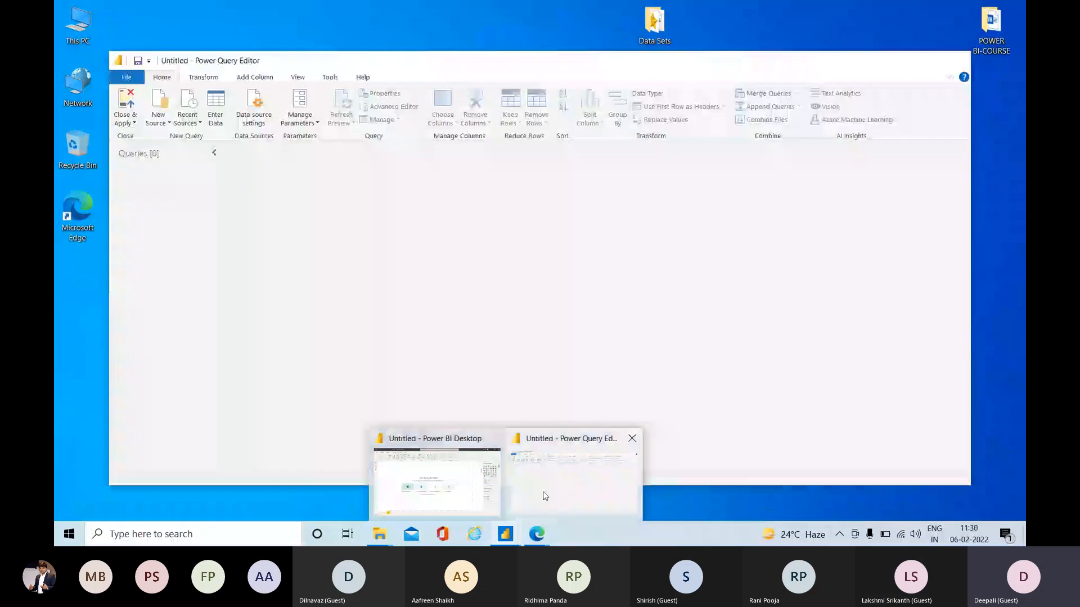
click(544, 493)
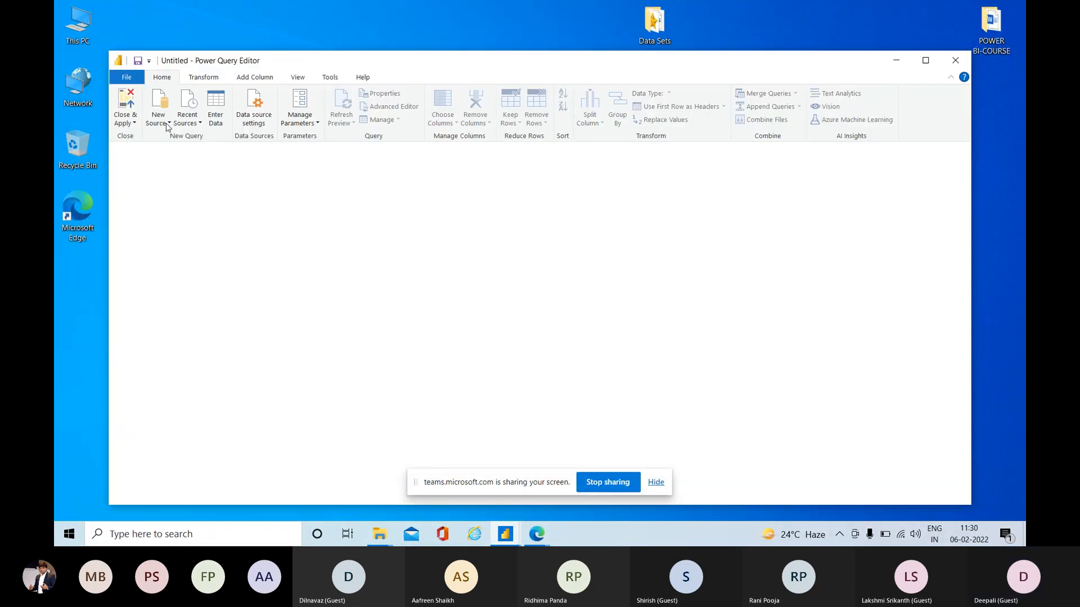
click(167, 125)
click(166, 125)
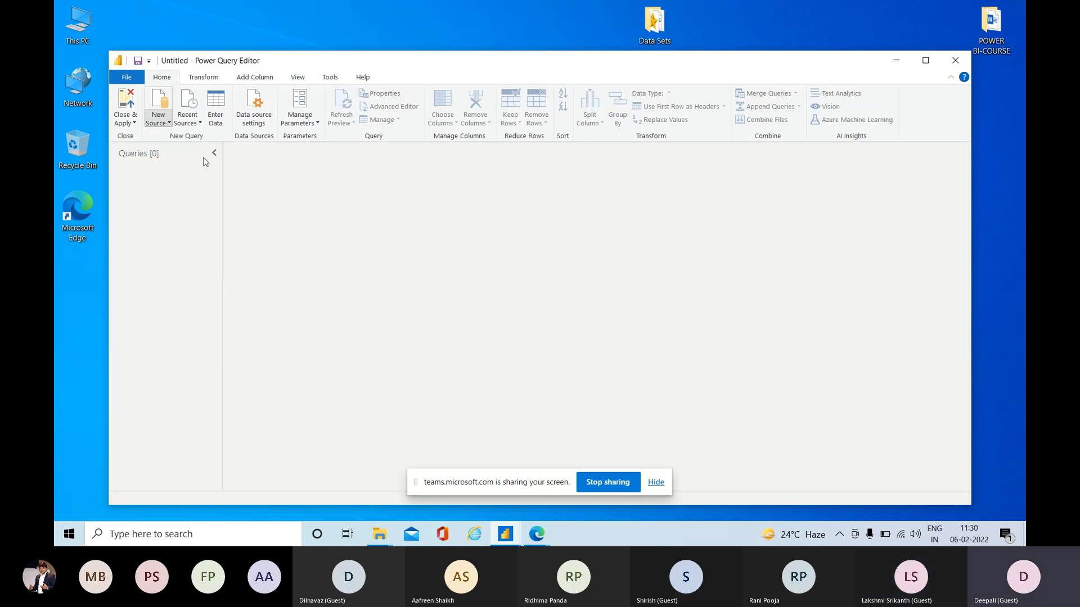
click(167, 125)
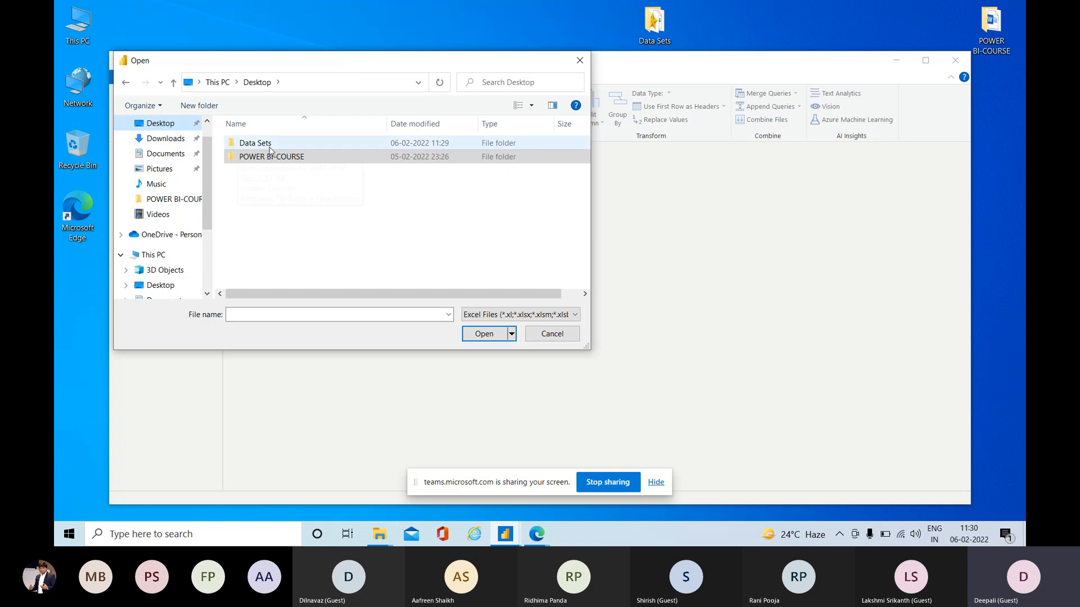
Set the file filter to All Files (*.*) and open the desktop's Data Sets folder.
click(480, 319)
click(482, 336)
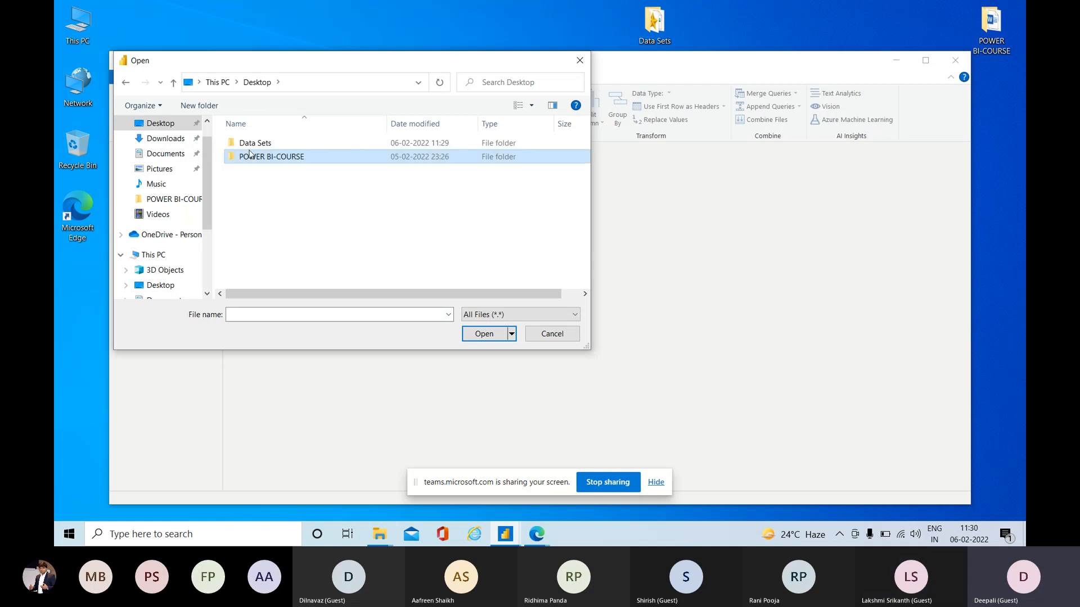
click(281, 144)
double_click(285, 148)
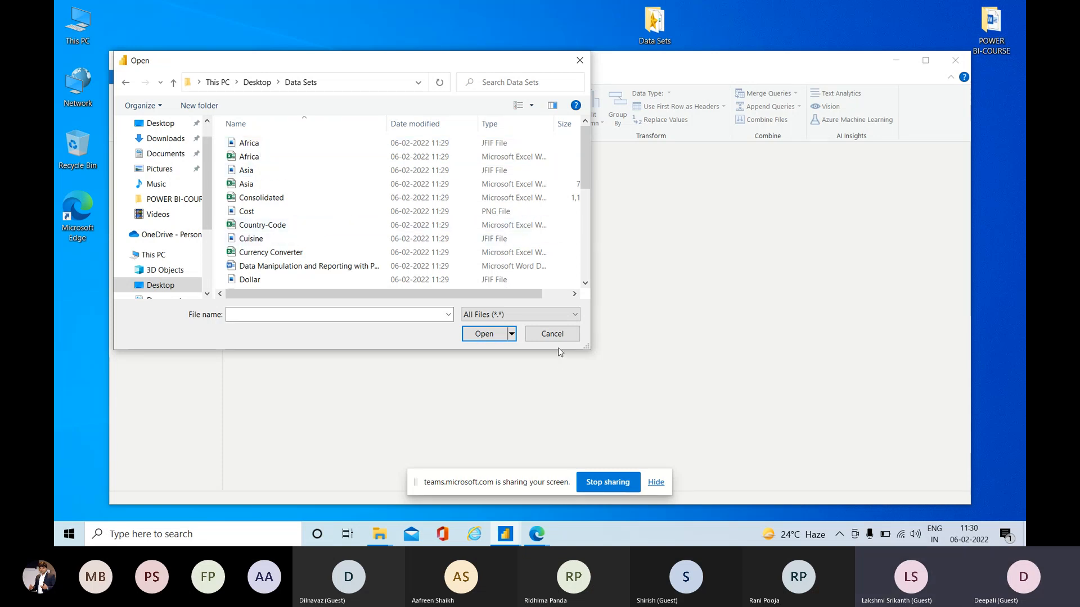
Switch to the Microsoft Teams meeting in Edge, mute the microphone, and minimize the browser window.
mouse_move(537, 539)
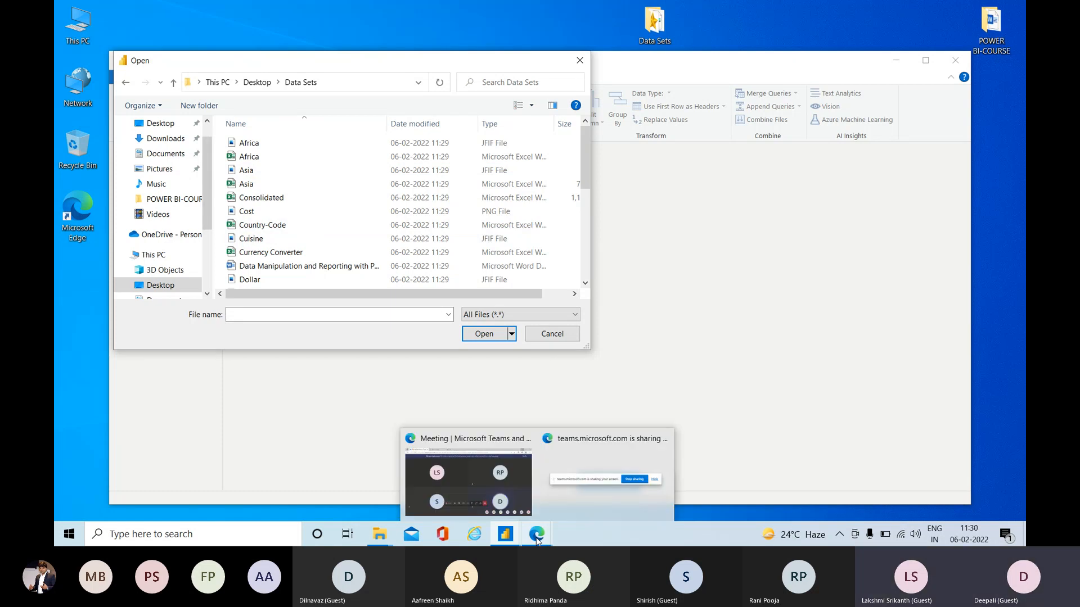
click(490, 490)
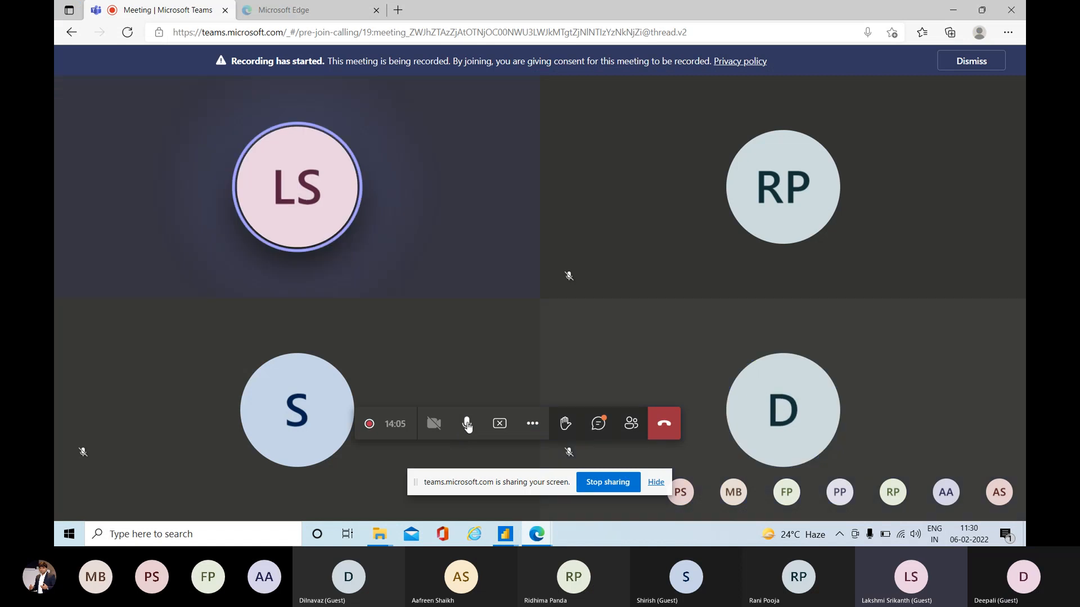
click(467, 426)
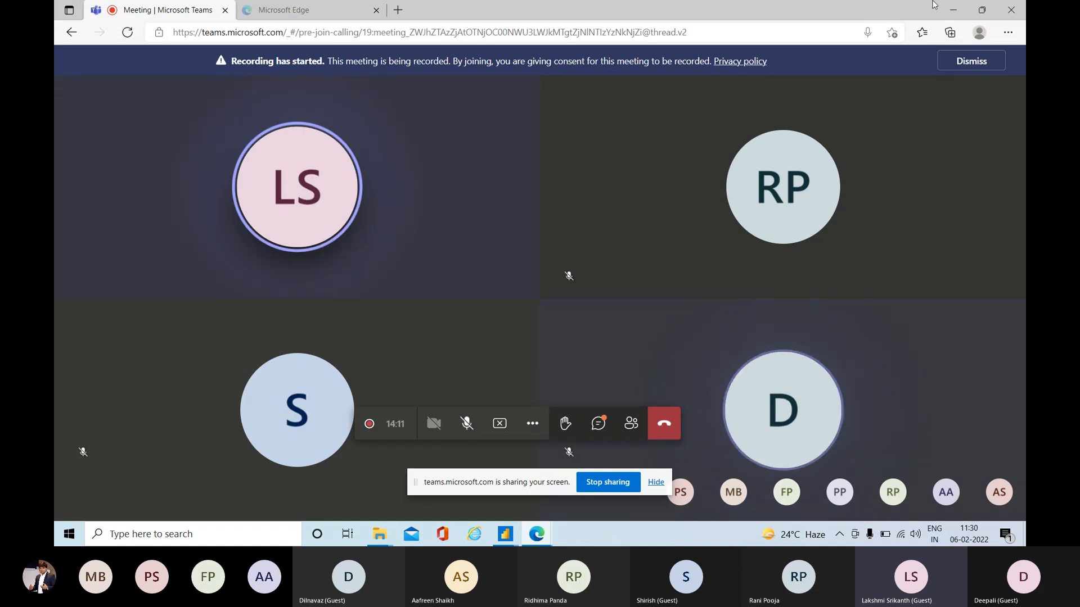
click(953, 9)
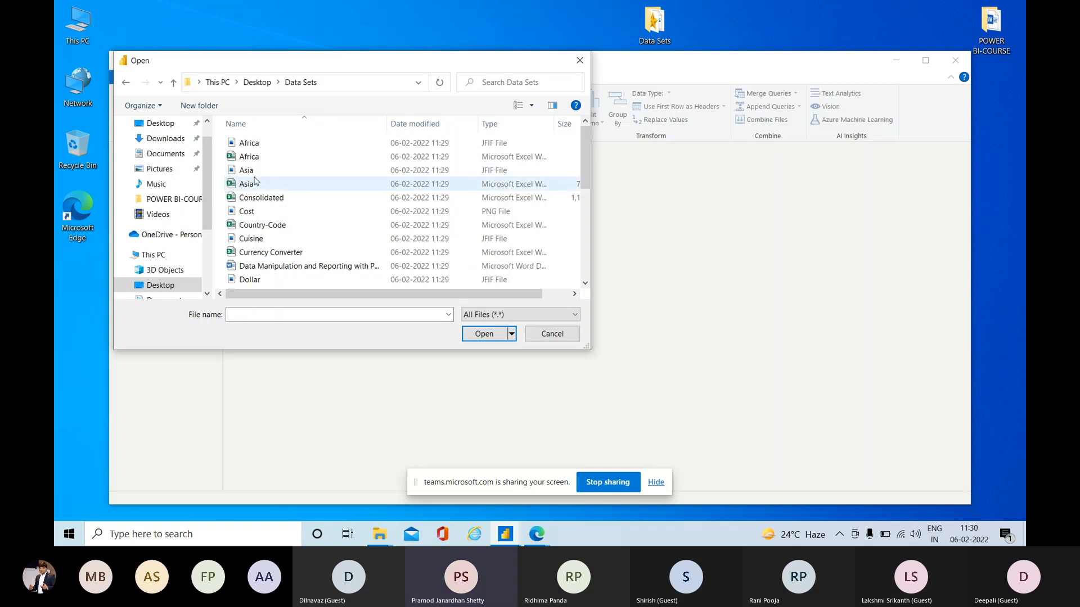
Open the Asia Excel workbook from the Data Sets folder as the query source and stop sharing the screen.
click(254, 184)
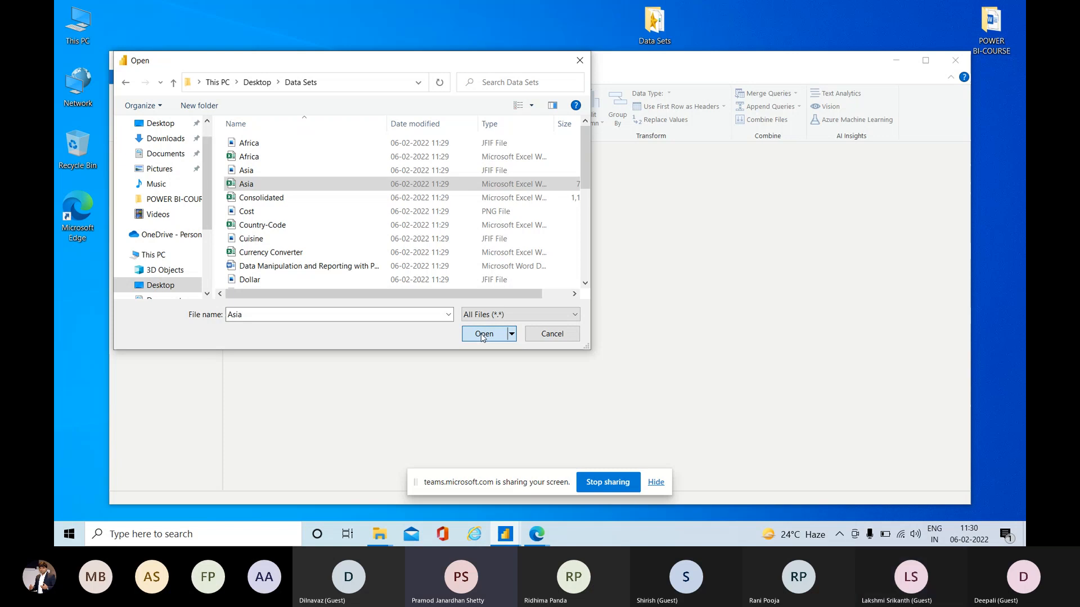
click(483, 334)
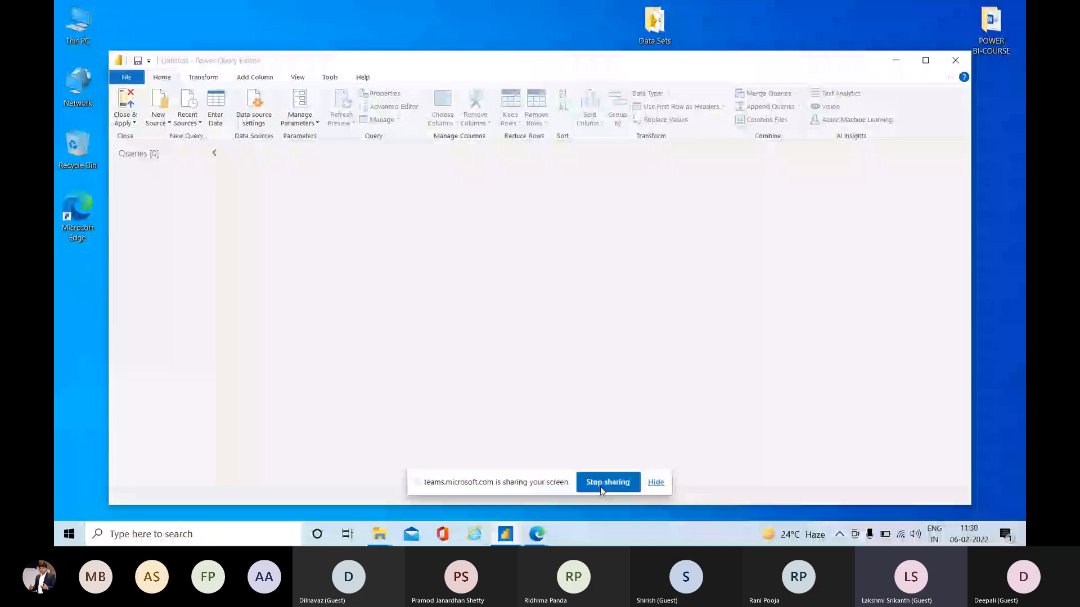
click(607, 482)
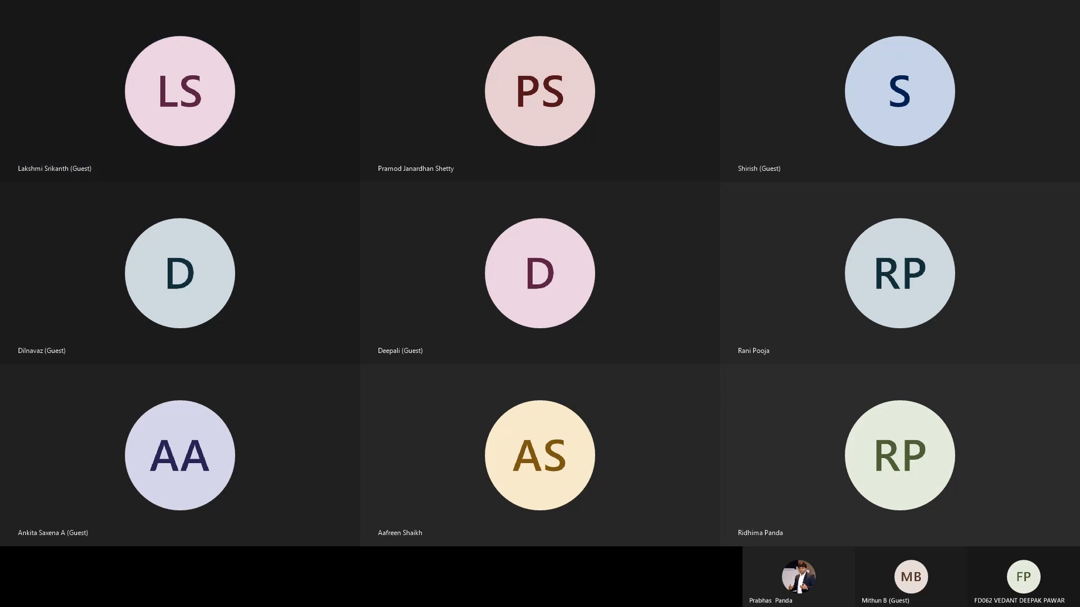
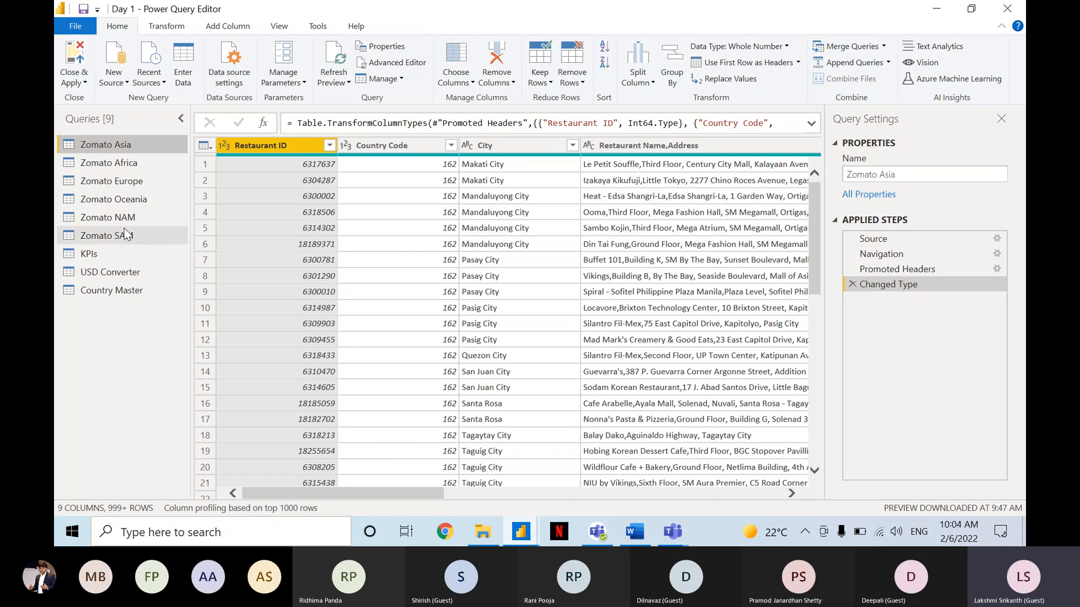
key(ctrl)
key(ctrl)
key(ctrl)
key(ctrl)
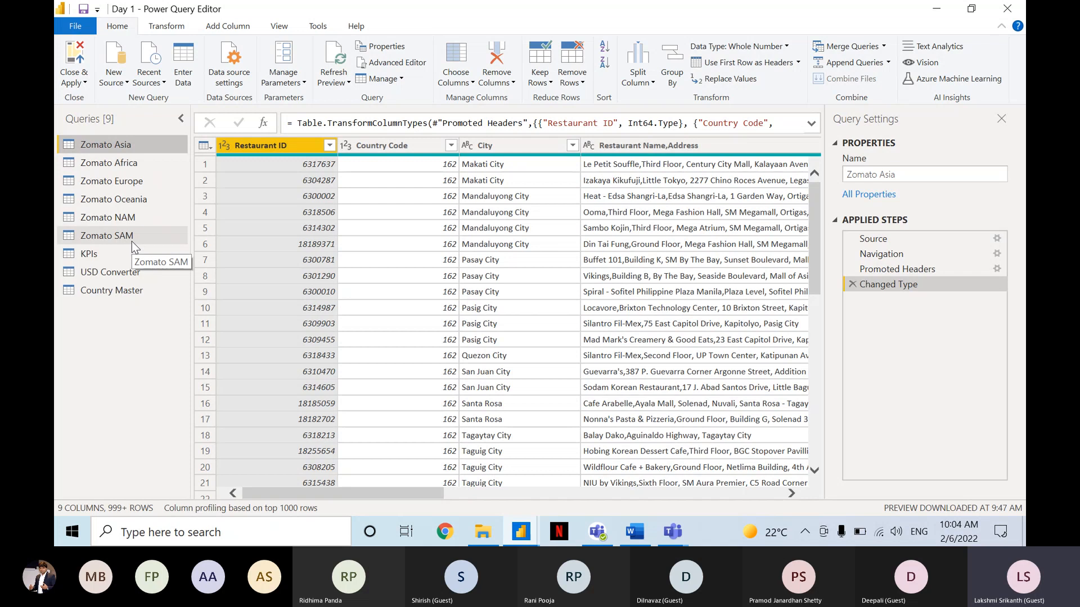
key(ctrl)
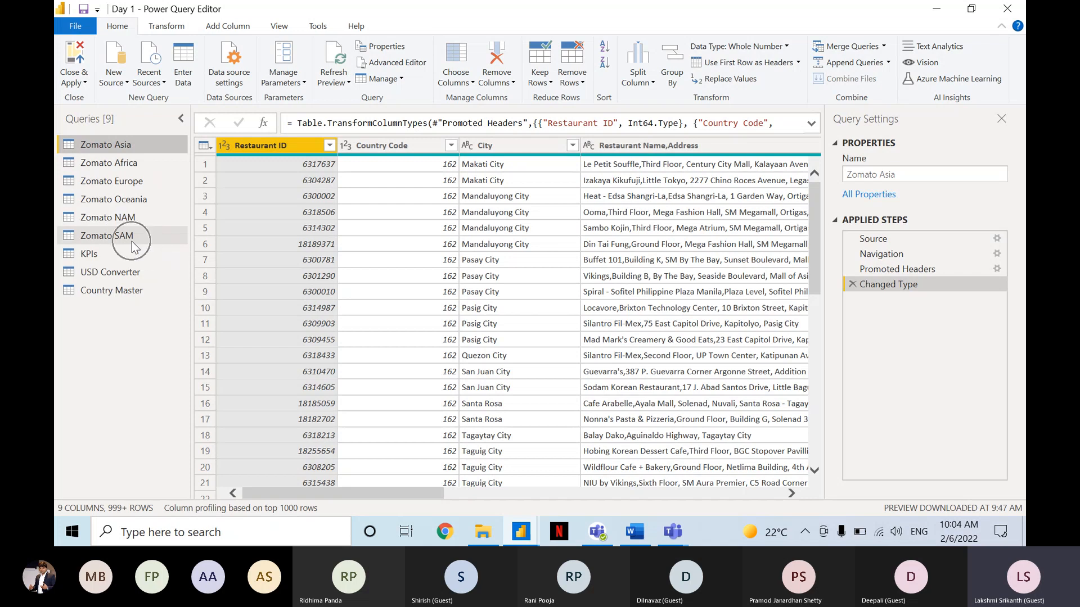
key(ctrl)
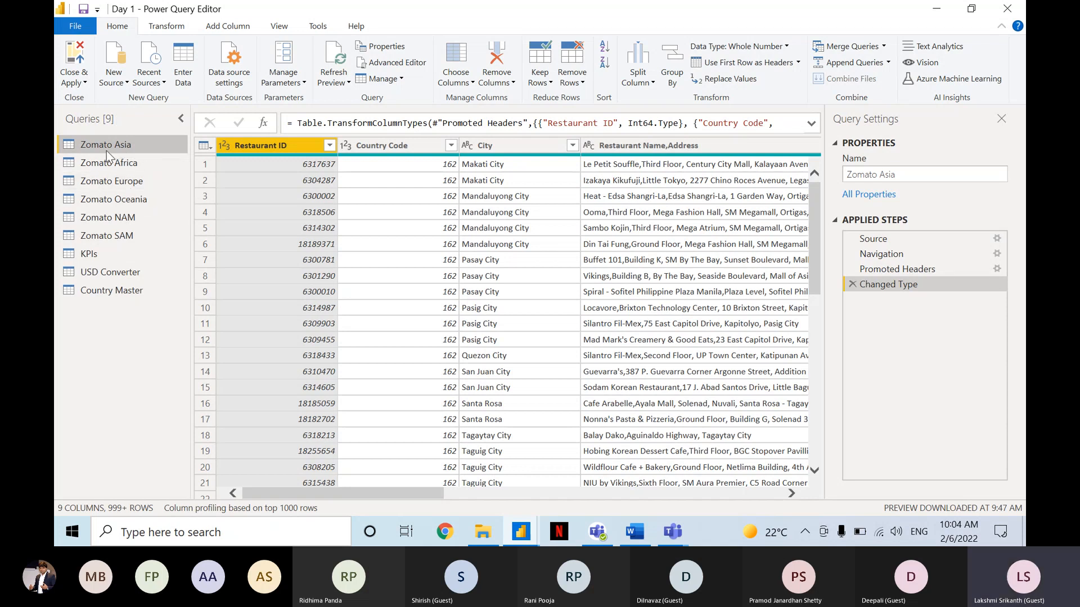
key(ctrl)
key(ctrl)
Display the most common new source types and examine the Excel Workbook option.
click(116, 83)
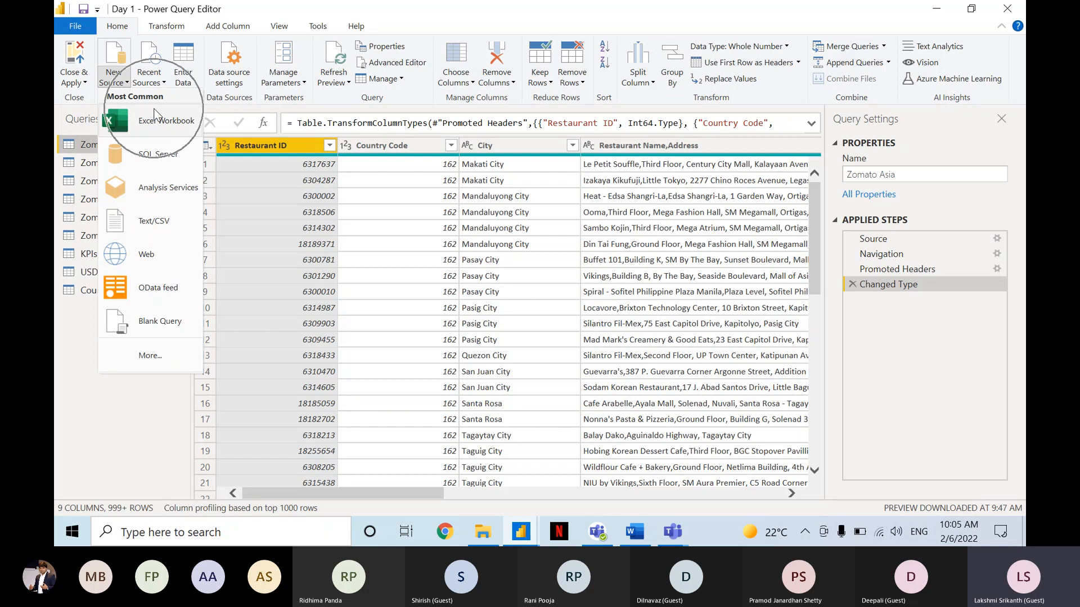
key(ctrl)
key(ctrl)
key(ctrl)
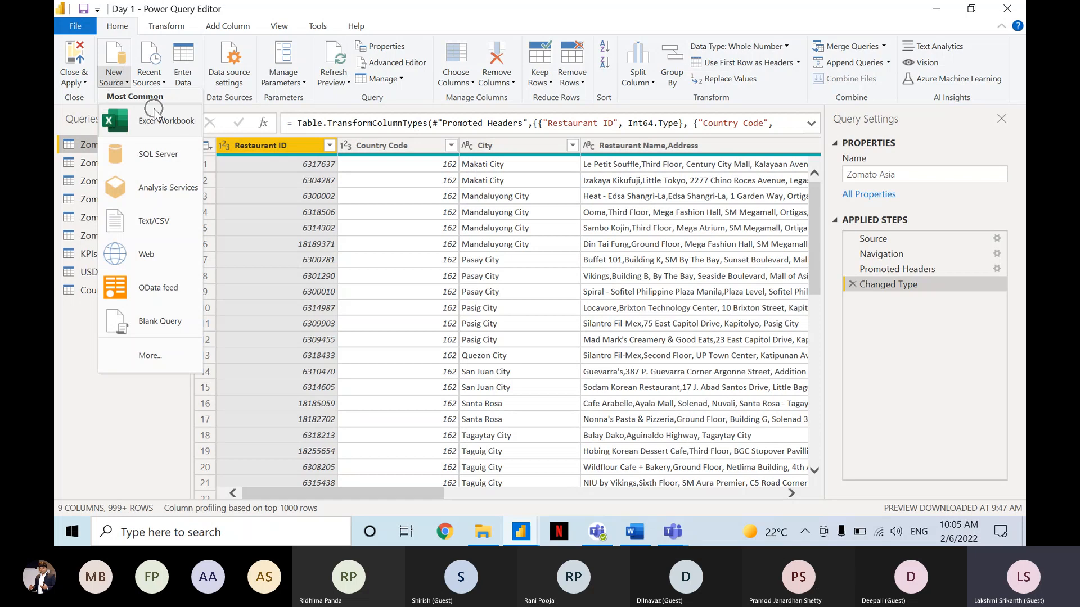
key(ctrl)
key(ctrl)
key(ctrl)
key(ctrl)
key(ctrl)
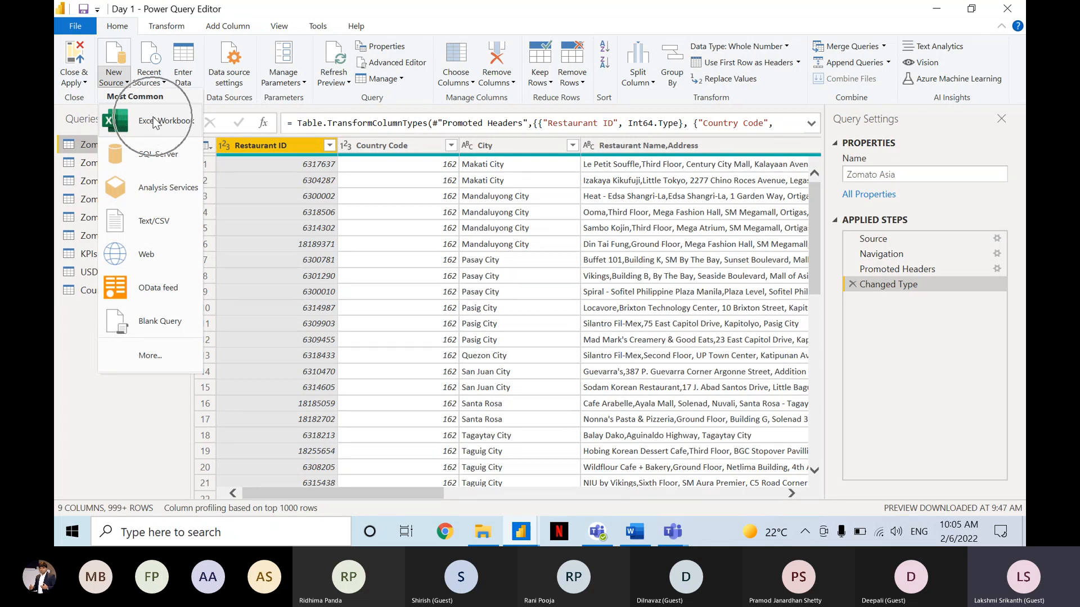
key(ctrl)
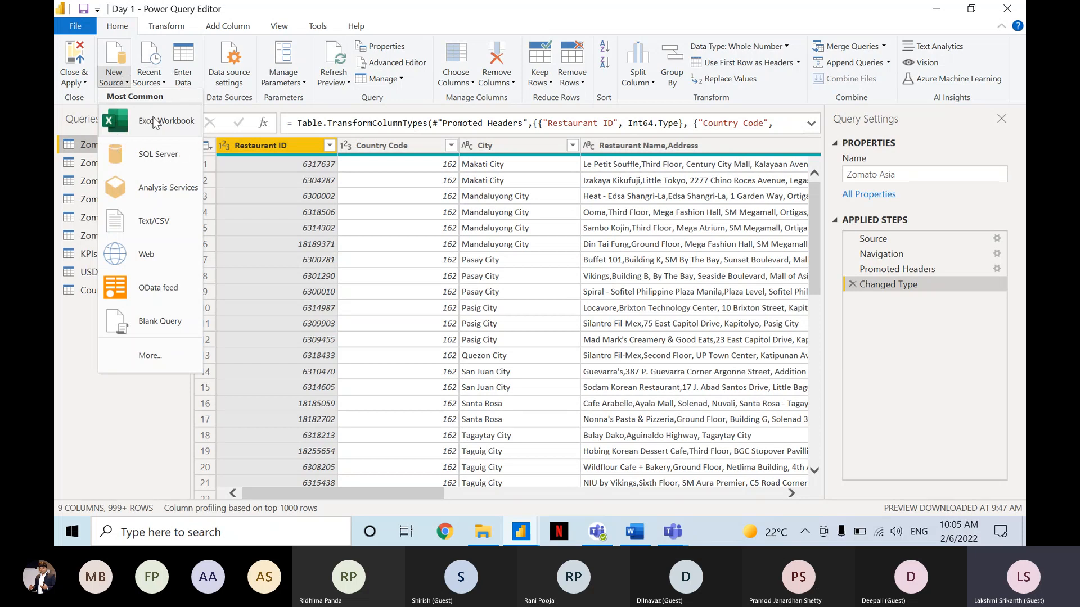
key(ctrl)
Review the list of most recently used data sources and close it.
click(153, 85)
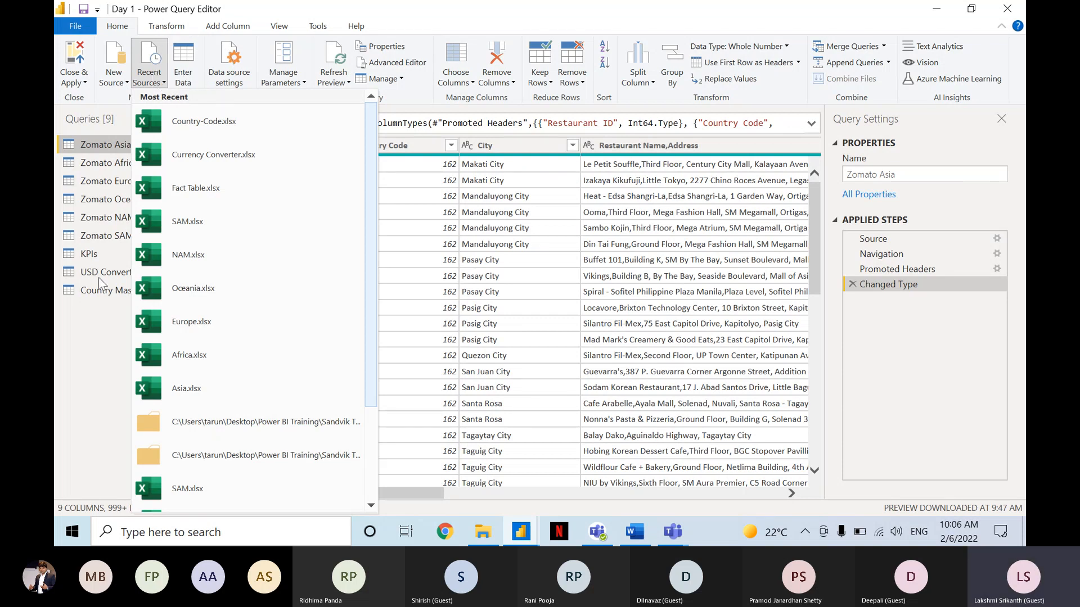
click(95, 348)
click(184, 62)
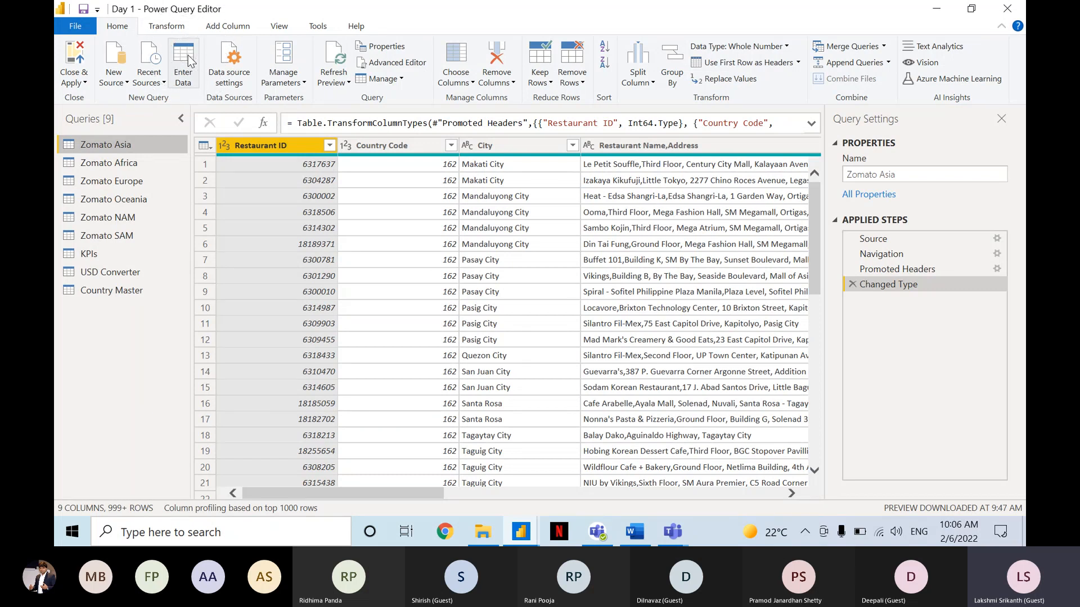
click(220, 62)
click(348, 131)
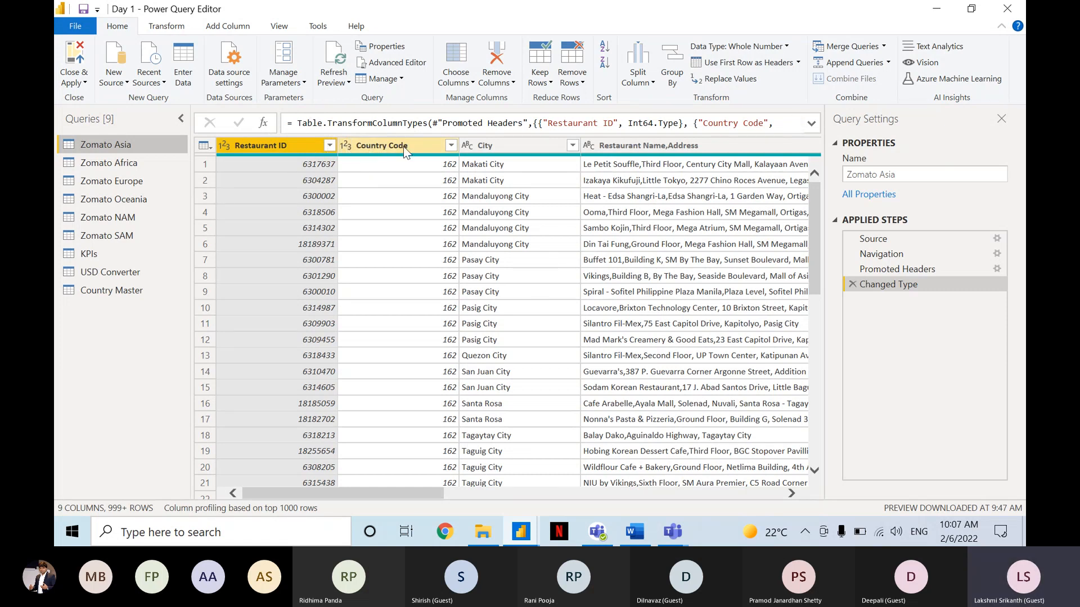
key(ctrl)
key(ctrl)
key(ctrl)
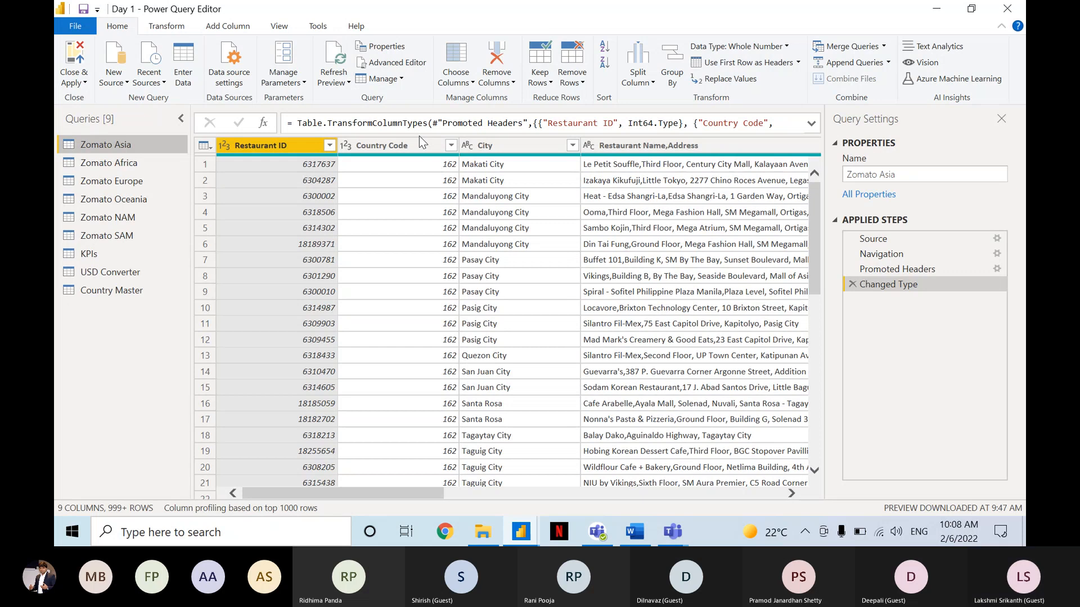
key(ctrl)
key(ctrl)
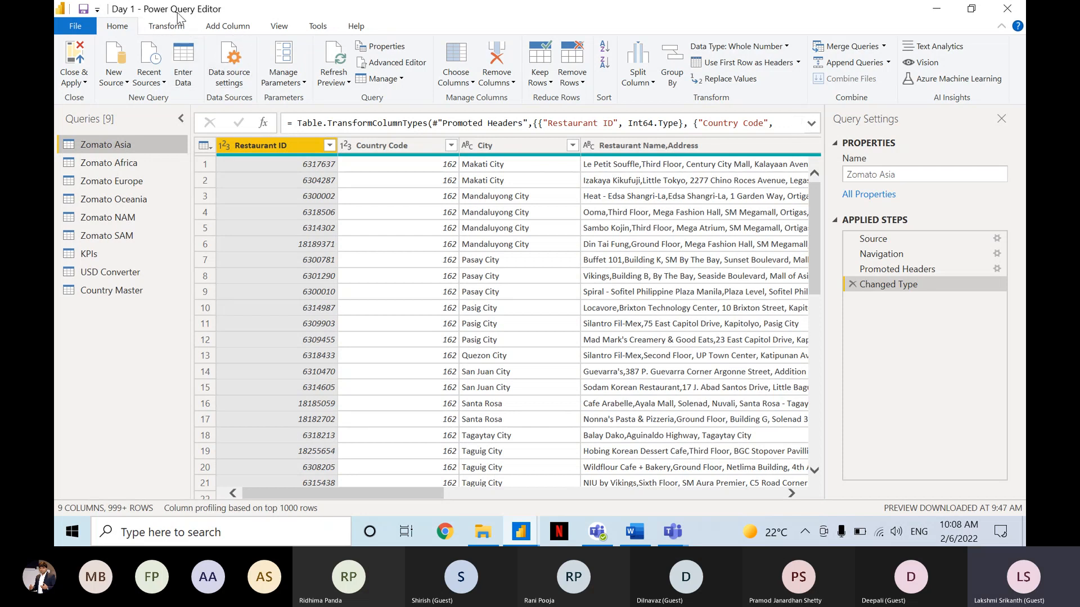
key(ctrl)
key(ctrl)
key(ctrl)
key(ctrl)
Open the data source settings and examine the workbooks listed under the current file's data sources.
click(225, 66)
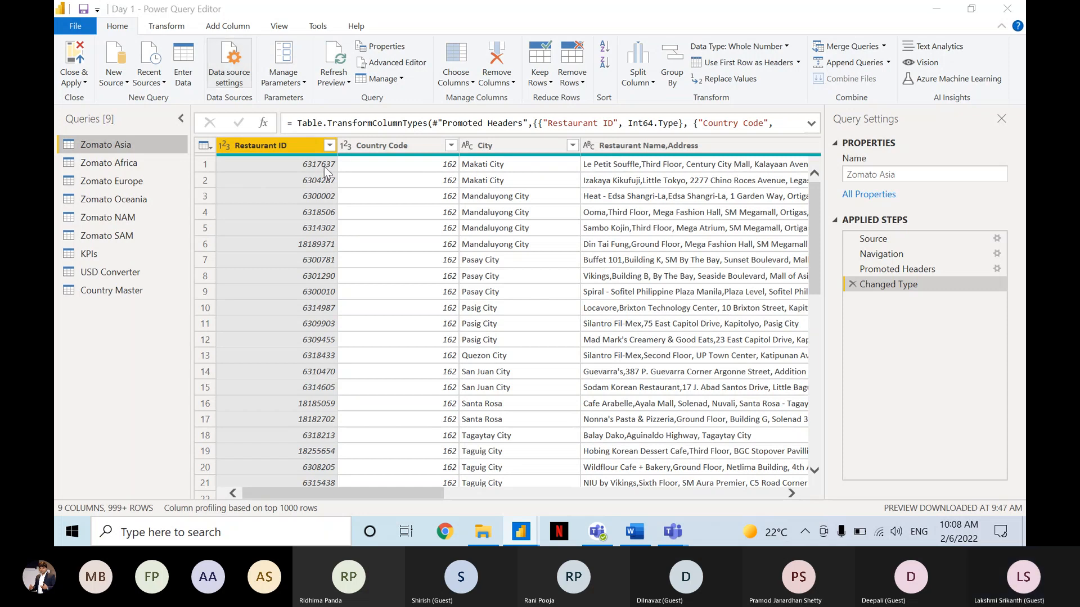
key(ctrl)
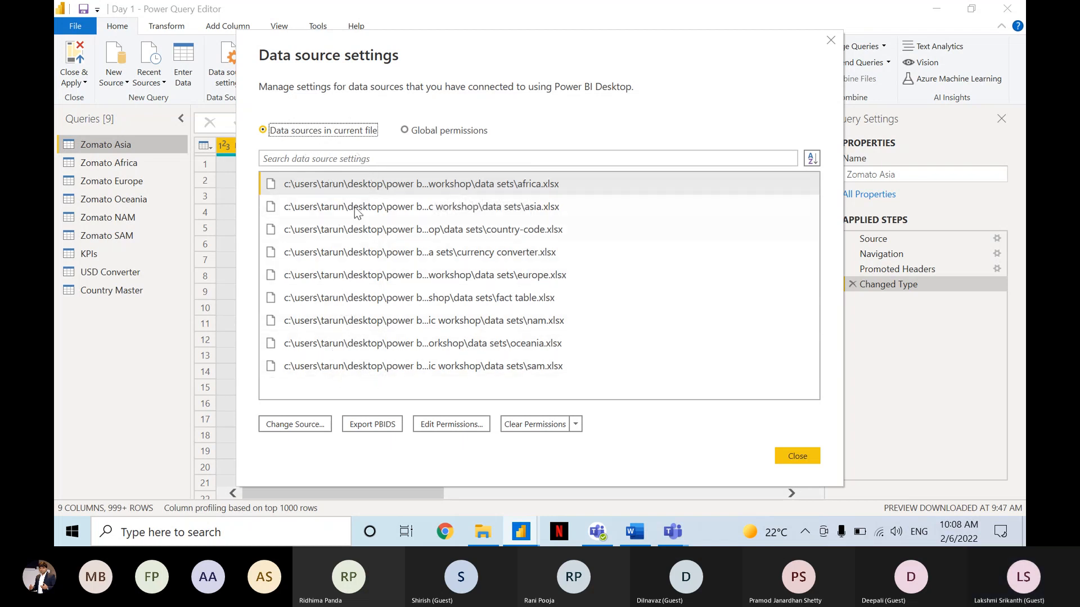
click(370, 367)
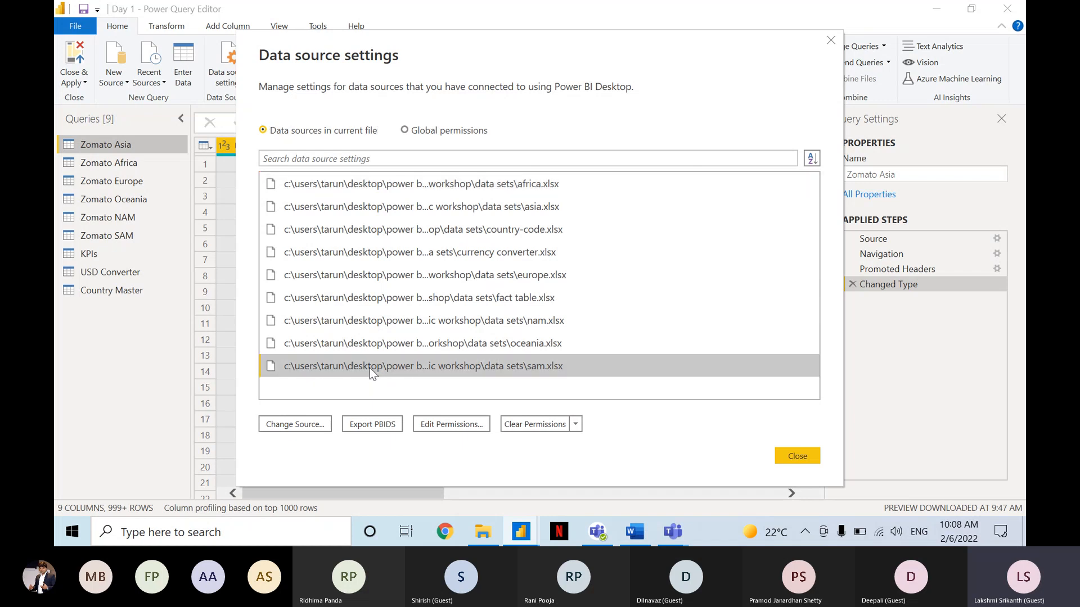
click(345, 190)
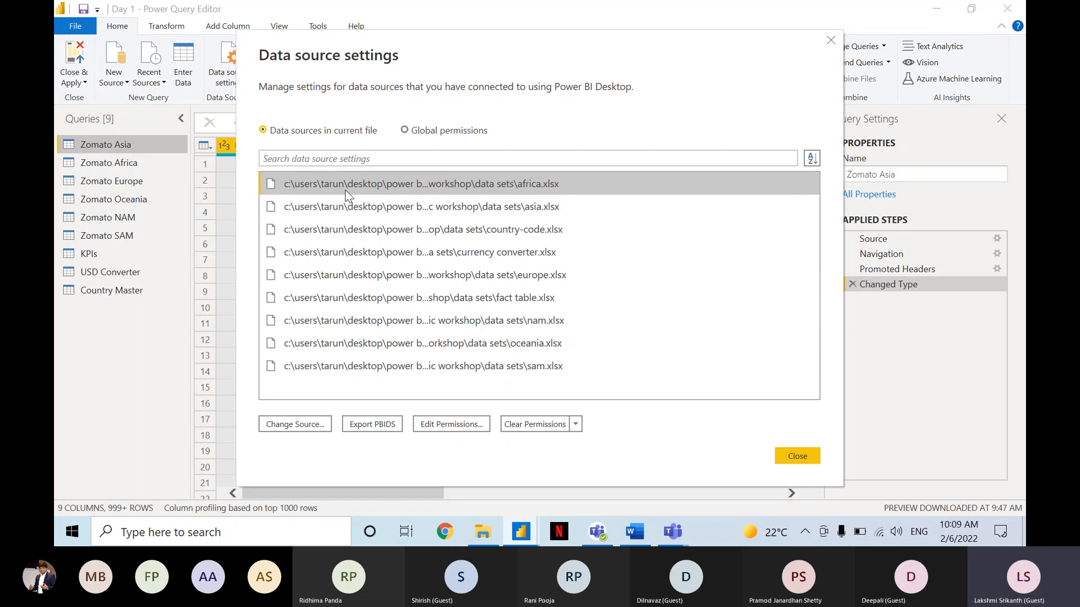
click(345, 190)
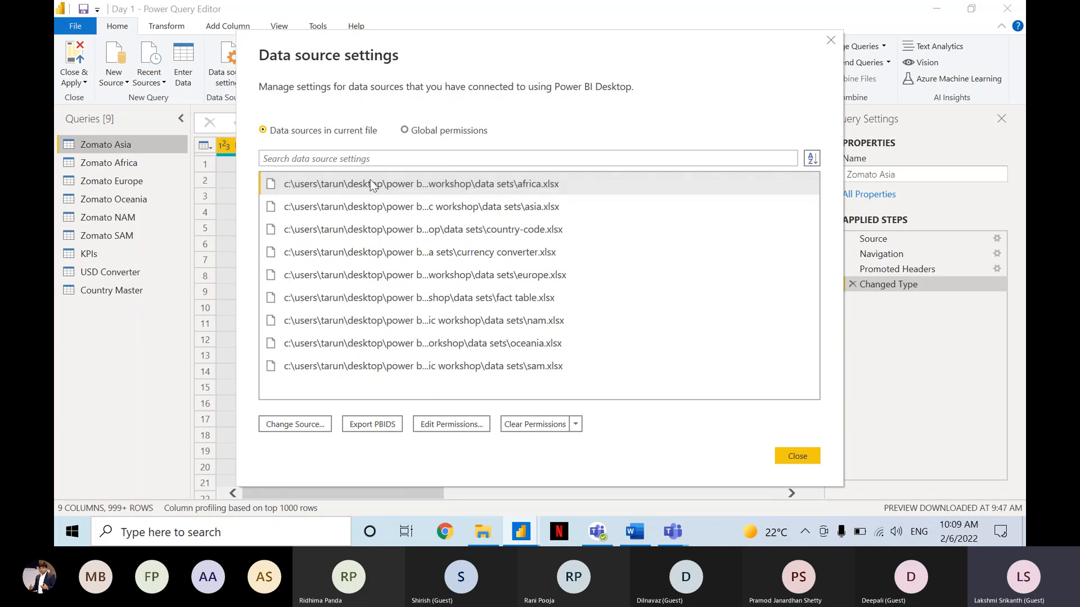
click(370, 180)
View the change-source options for asia.xlsx, including the Data Sets folder's files, then cancel and close the data source settings.
click(397, 205)
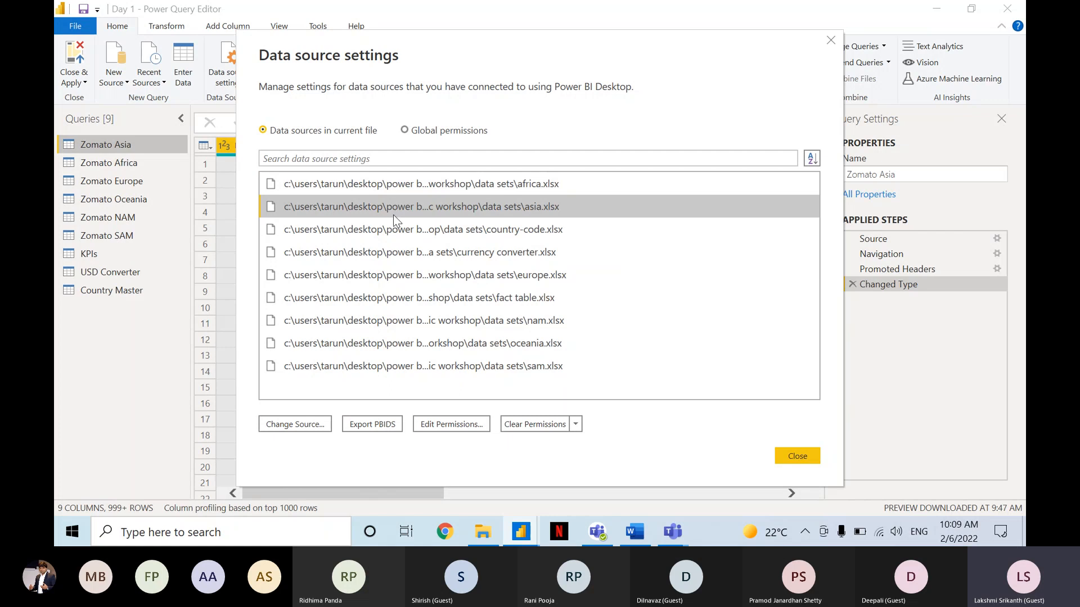
click(311, 432)
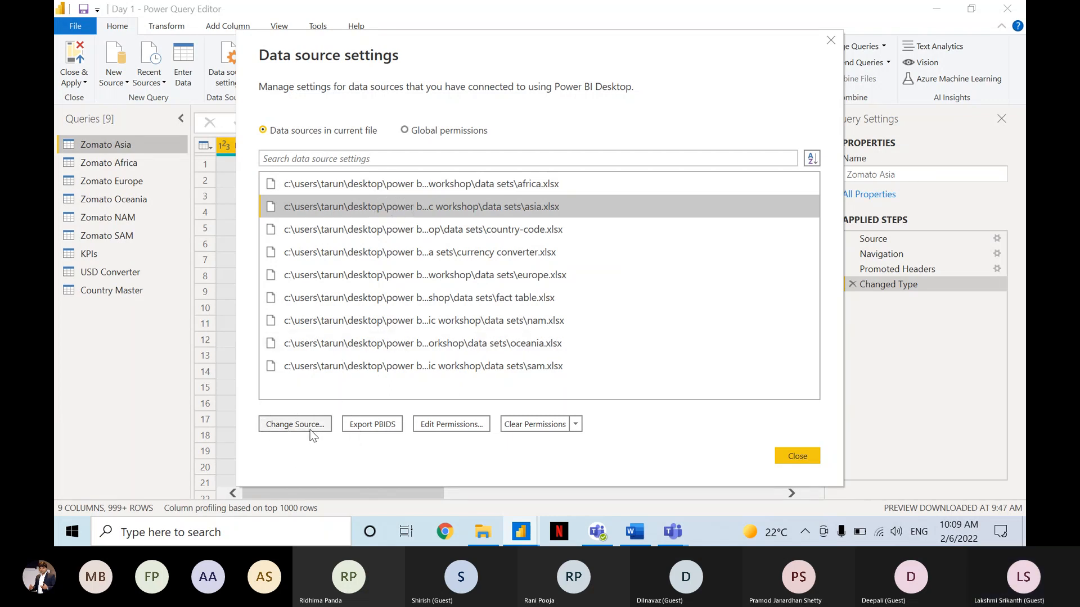
click(310, 431)
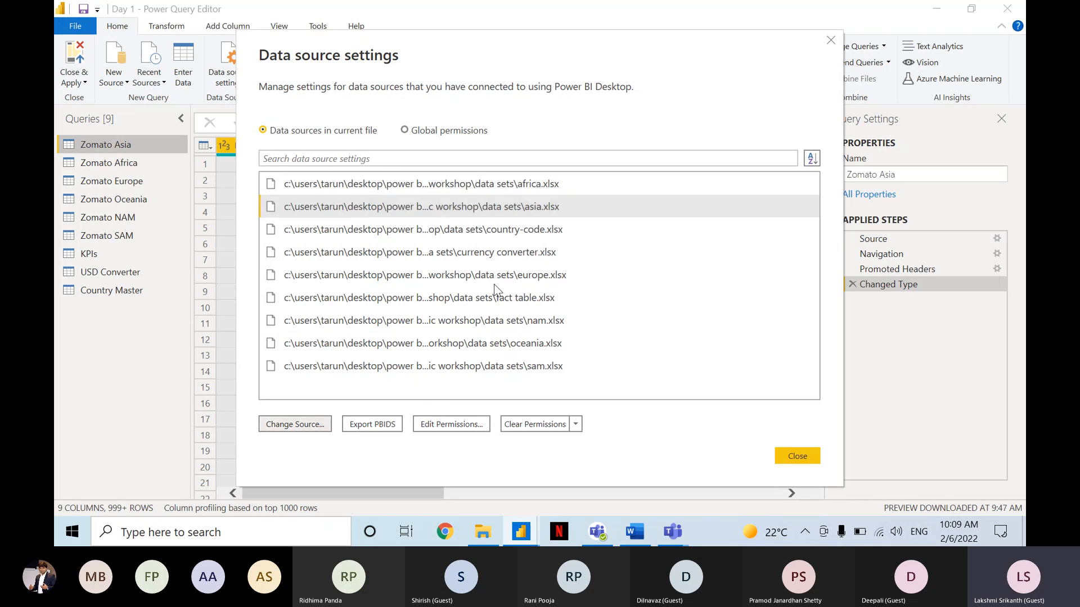
click(622, 251)
key(ctrl)
key(ctrl)
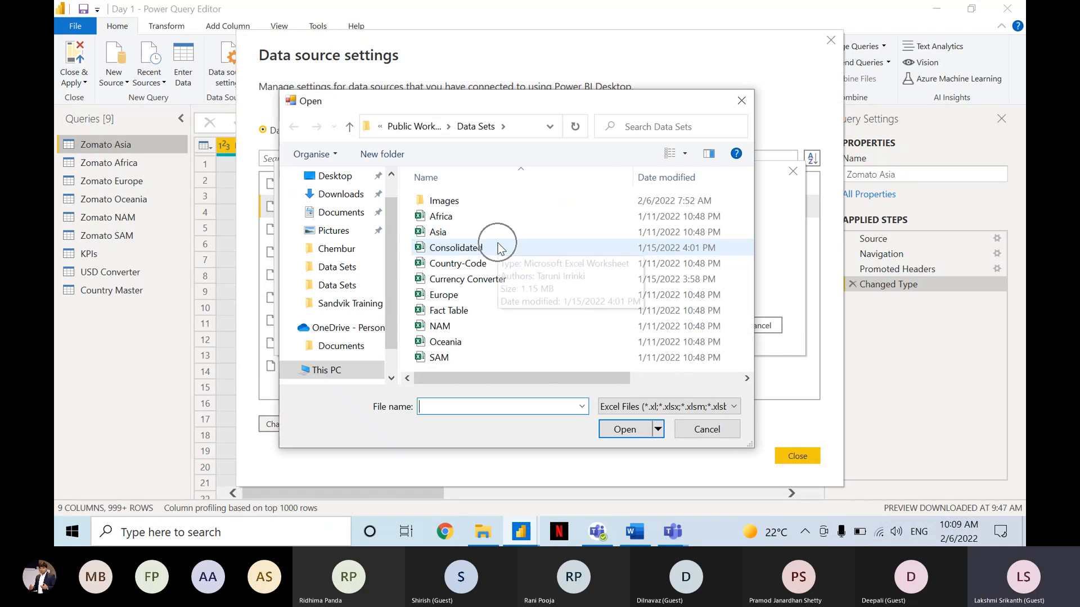
key(ctrl)
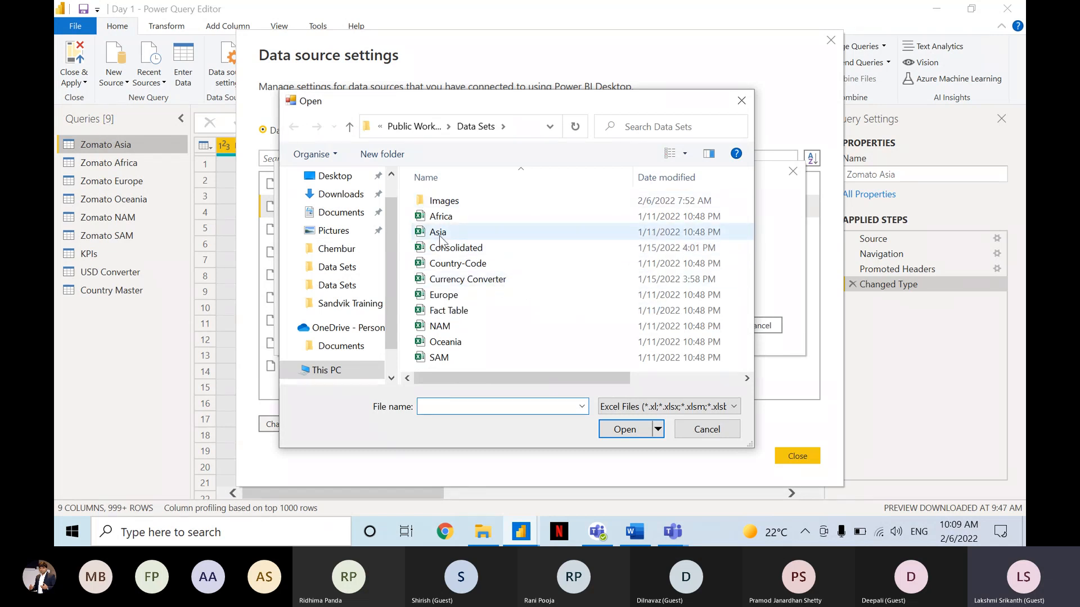
click(684, 431)
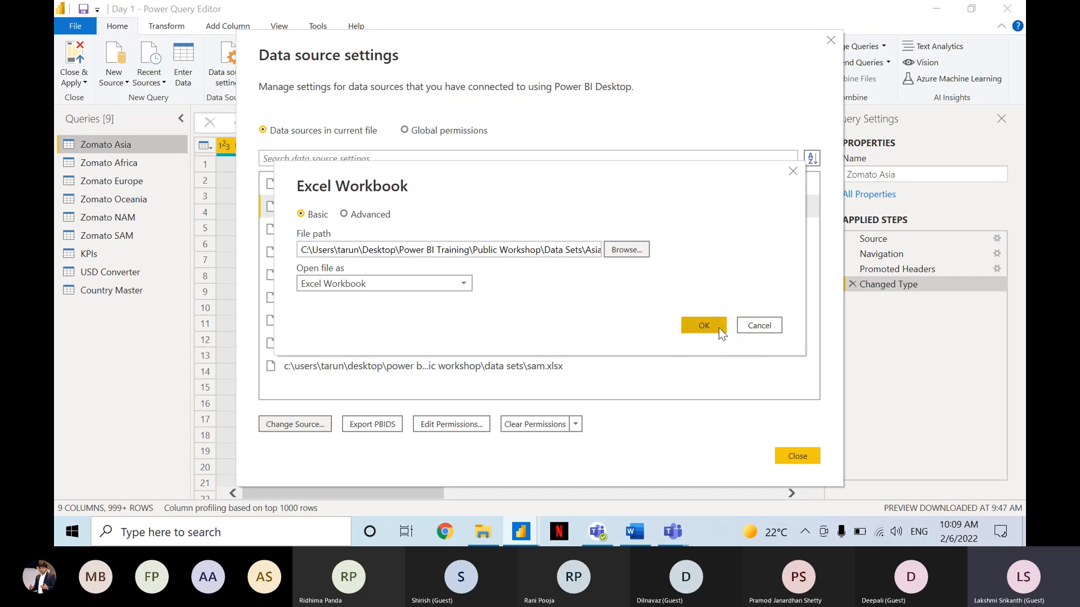
click(742, 328)
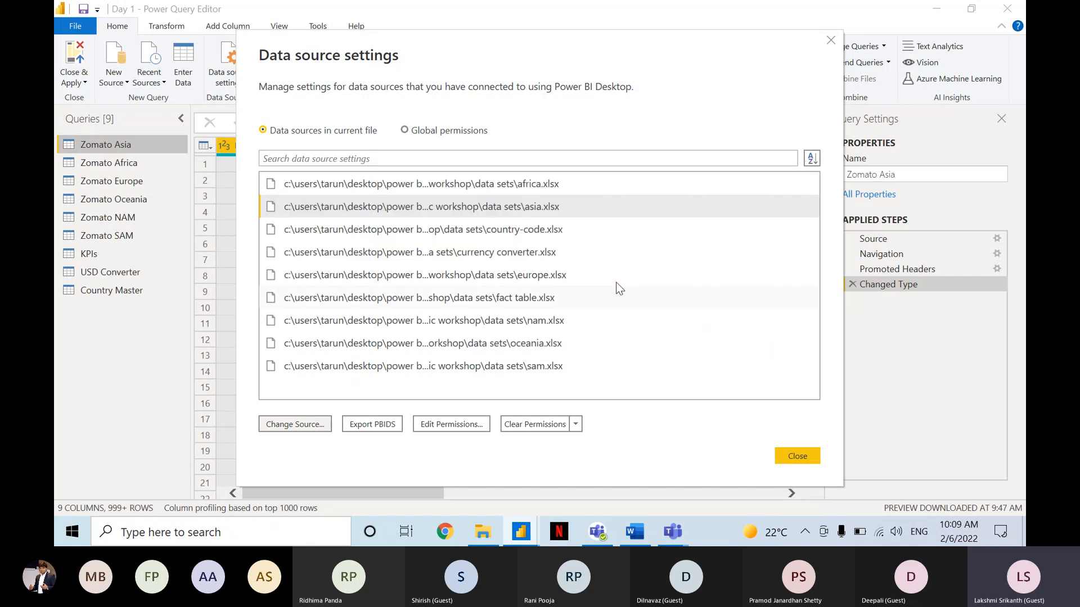
click(798, 454)
click(741, 310)
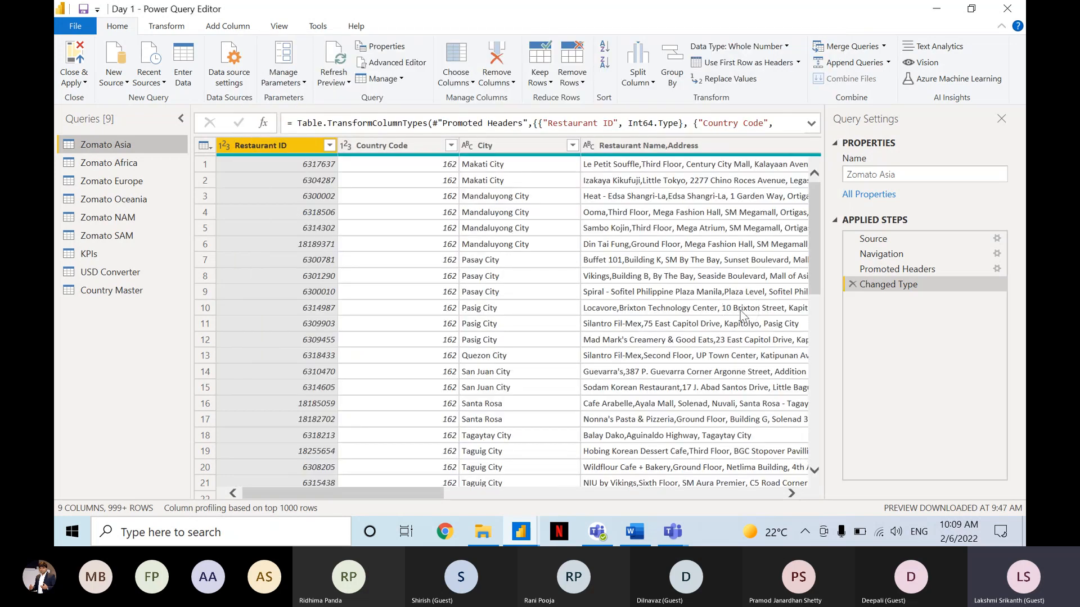
click(740, 310)
click(283, 115)
click(376, 225)
click(241, 80)
key(ctrl)
key(ctrl)
key(ctrl)
key(ctrl)
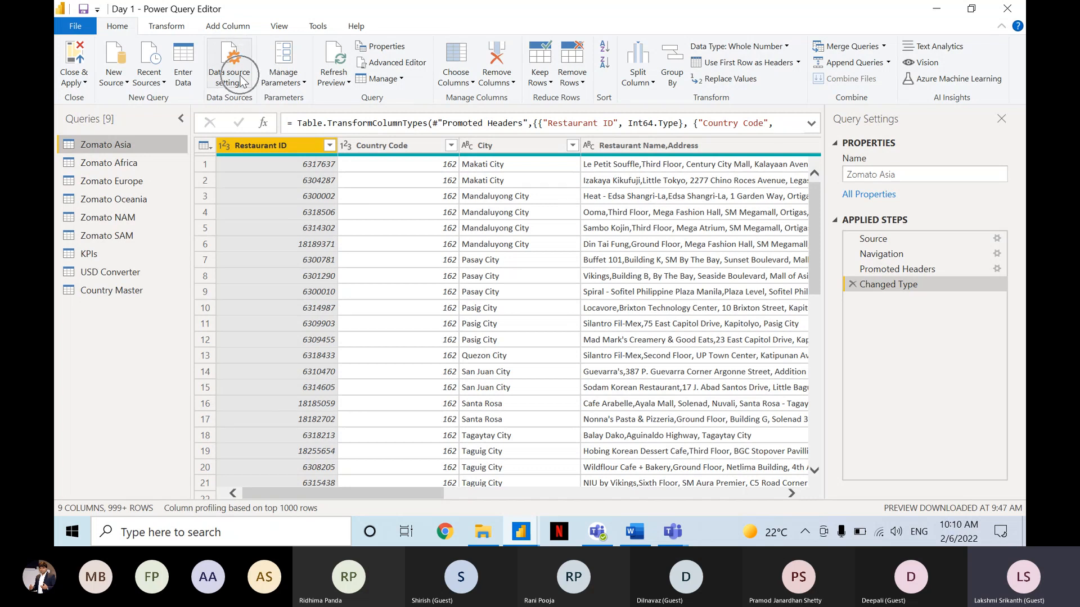
key(ctrl)
key(ctrl)
key(ctrl)
key(ctrl)
key(ctrl)
key(ctrl)
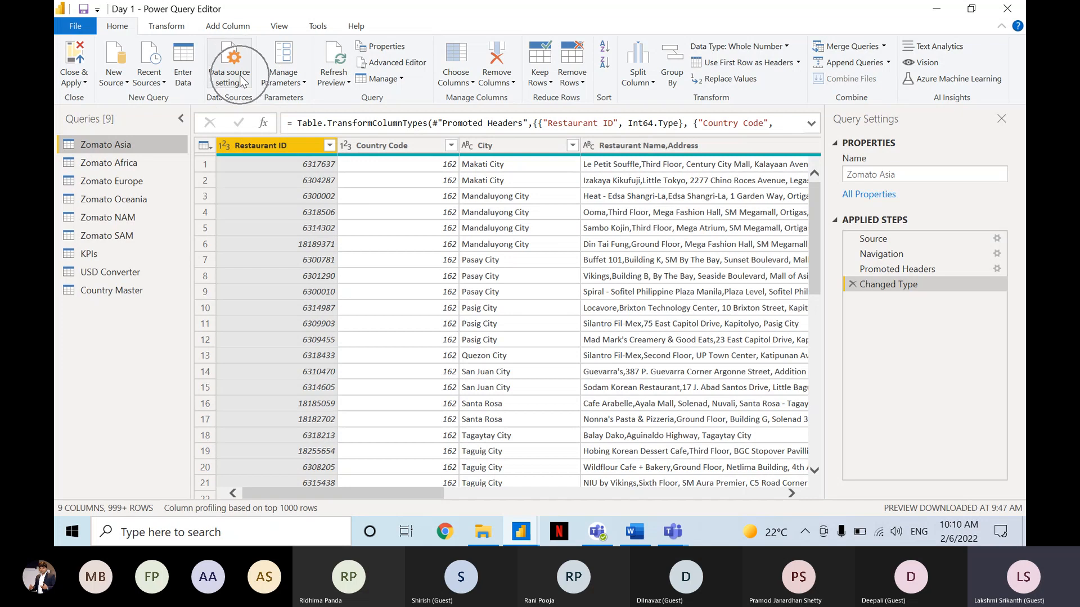
key(ctrl)
key(ctrl)
key(ctrl)
key(ctrl)
key(ctrl)
Open the data source settings and examine the change-source, edit-permissions and clear-permissions options for the current file's sources.
click(240, 76)
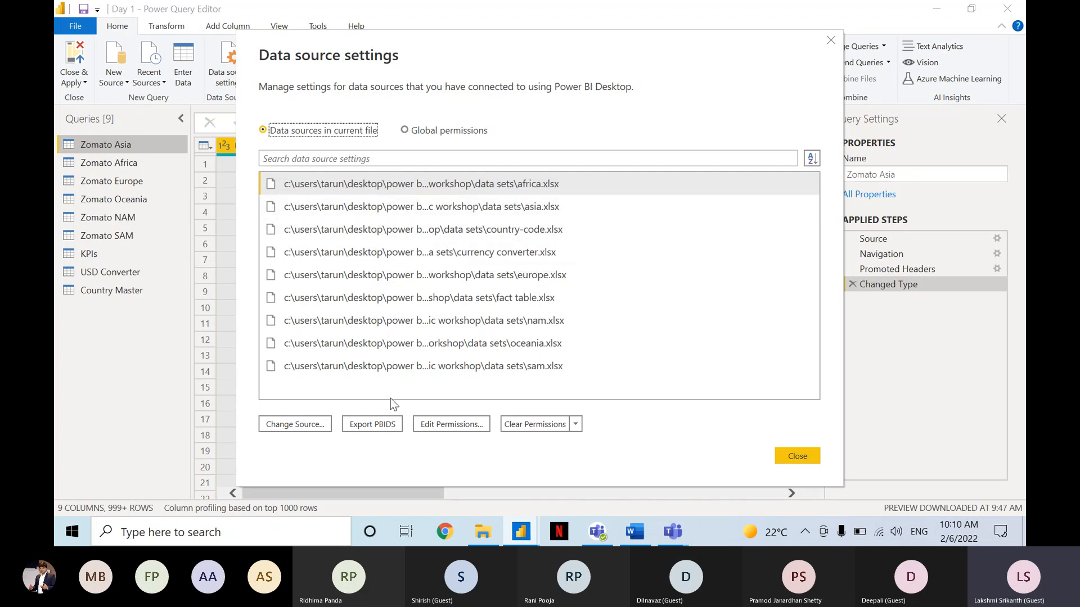
click(302, 424)
click(432, 427)
key(ctrl)
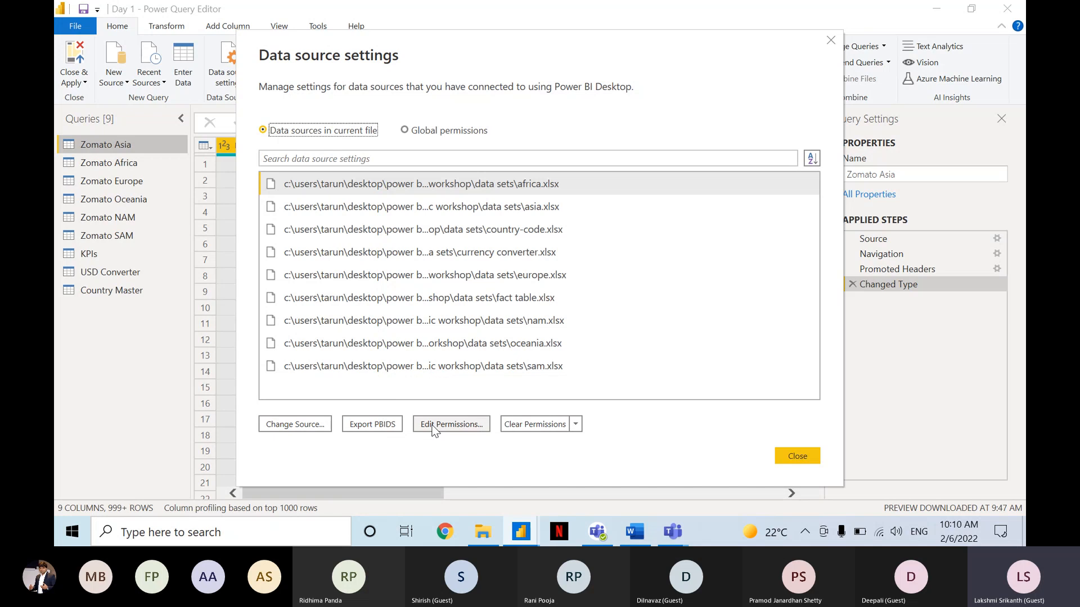
click(525, 423)
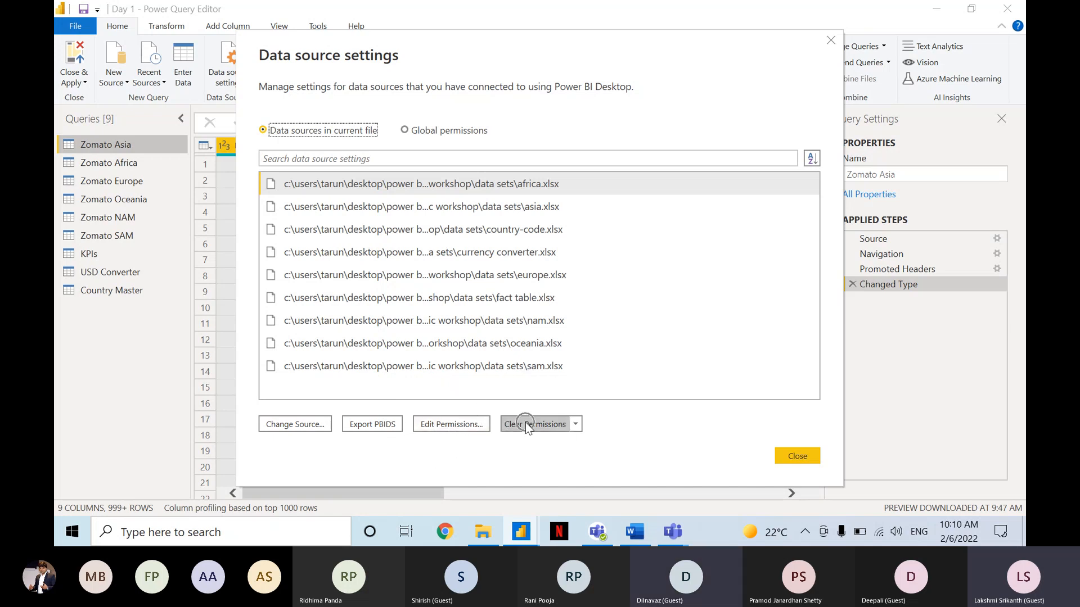
click(480, 423)
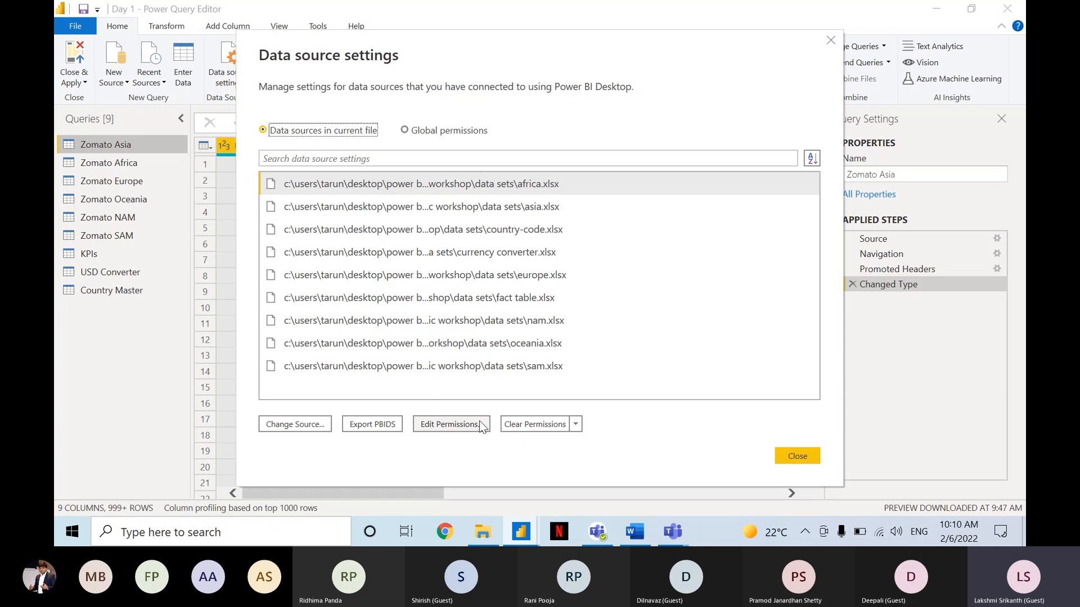
key(ctrl)
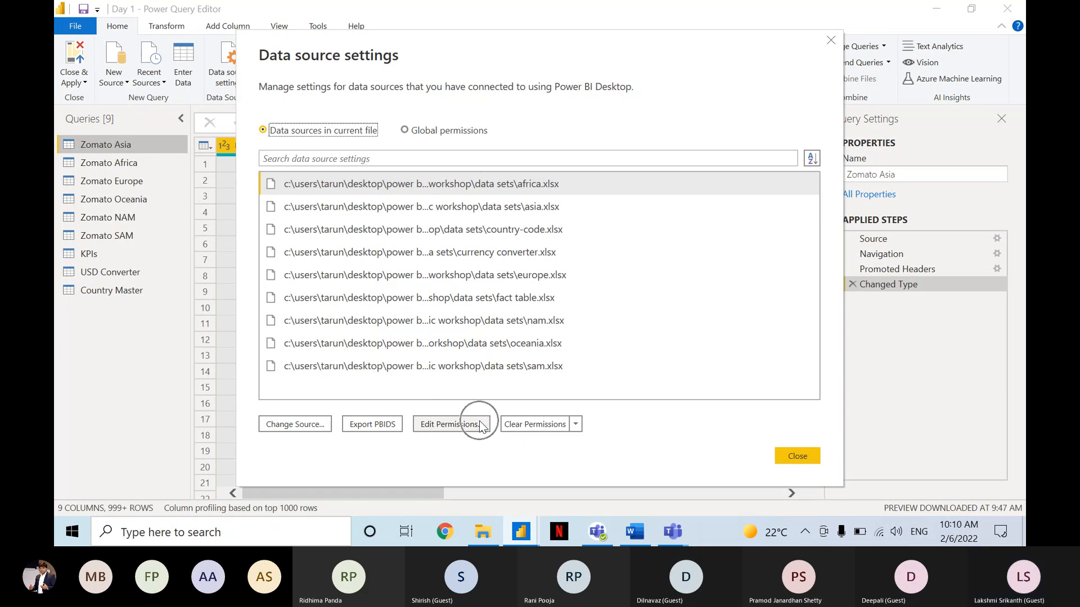
key(ctrl)
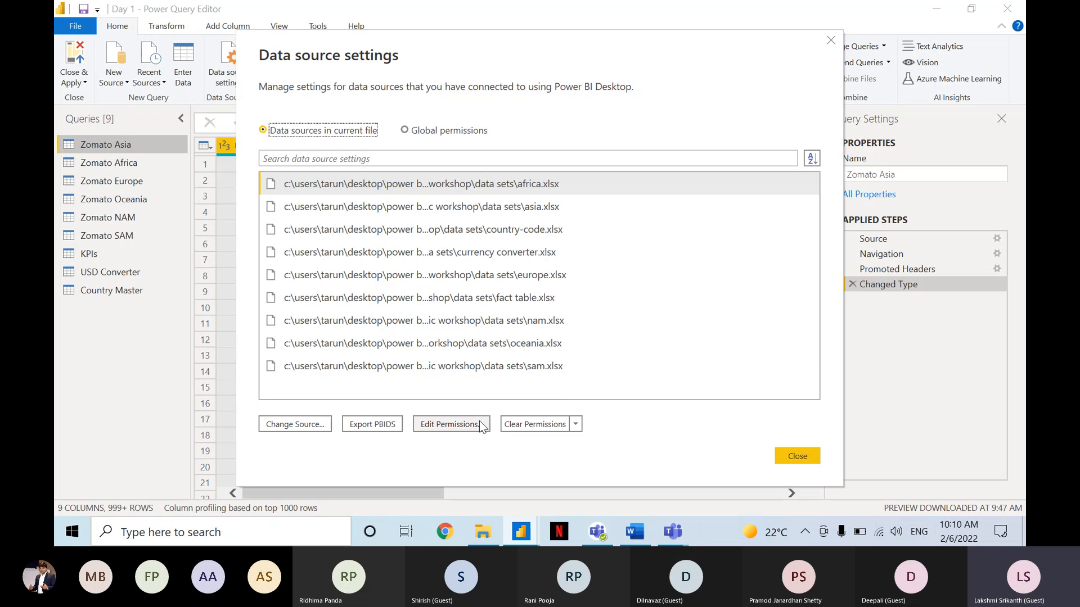
View the privacy levels available in the permissions of africa.xlsx, cancel without changing them and close the data source settings.
click(479, 422)
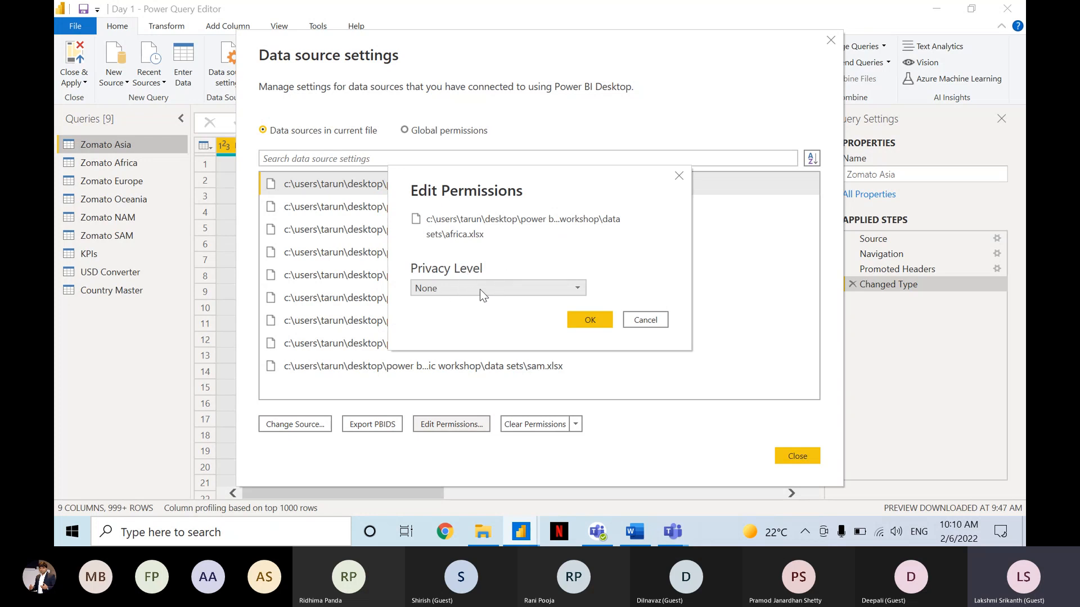
click(481, 289)
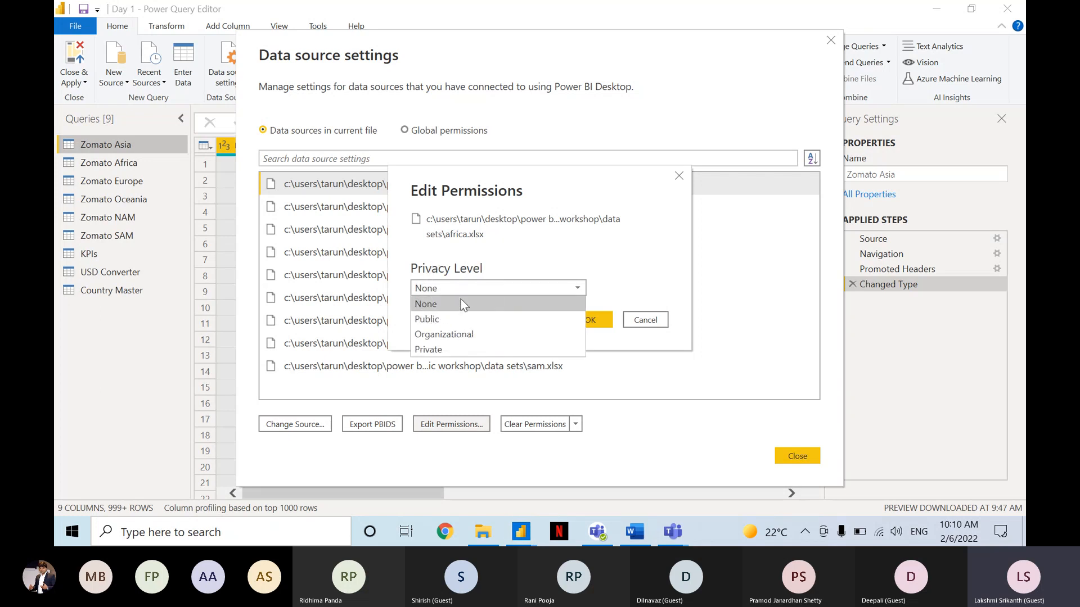
click(460, 303)
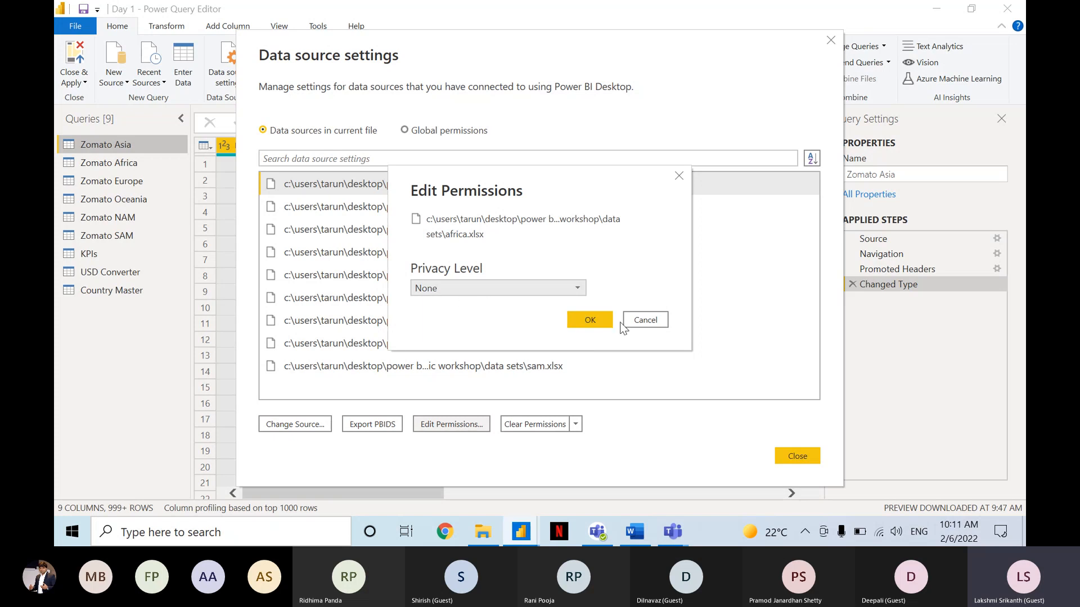
click(653, 329)
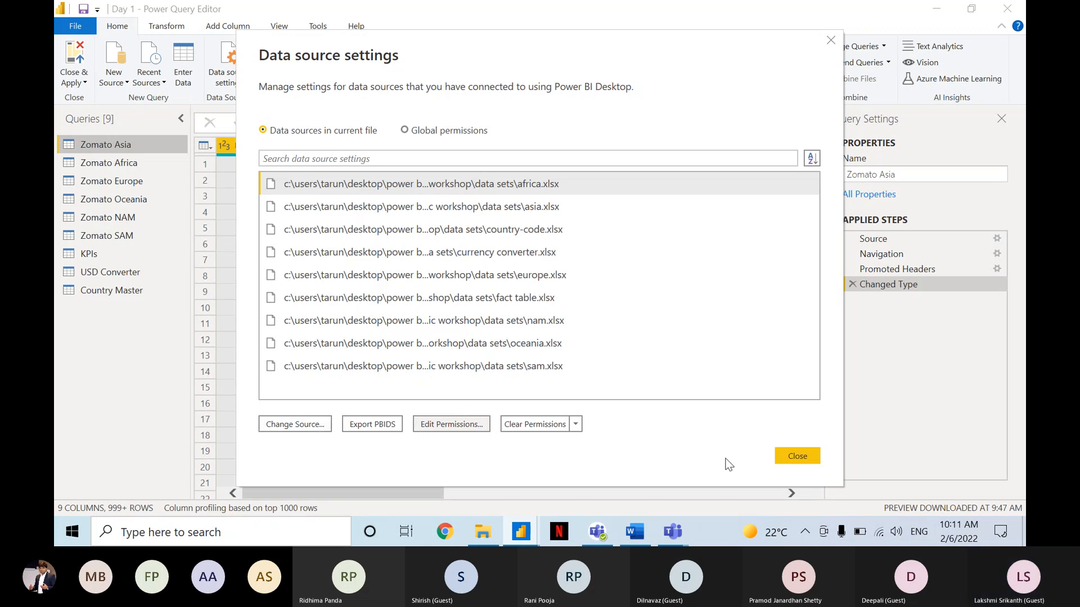
click(793, 456)
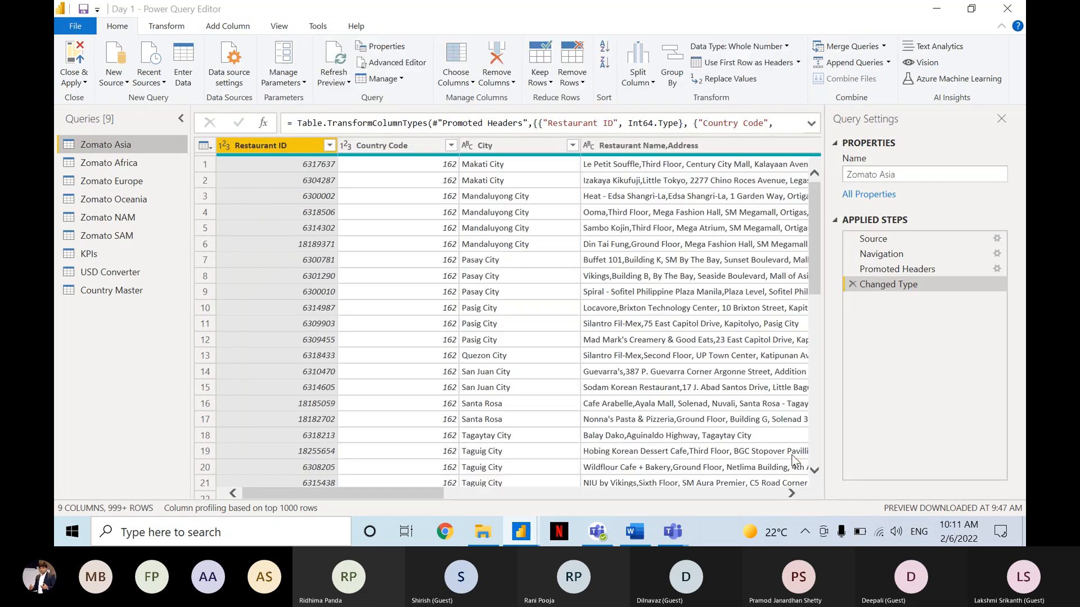
click(240, 61)
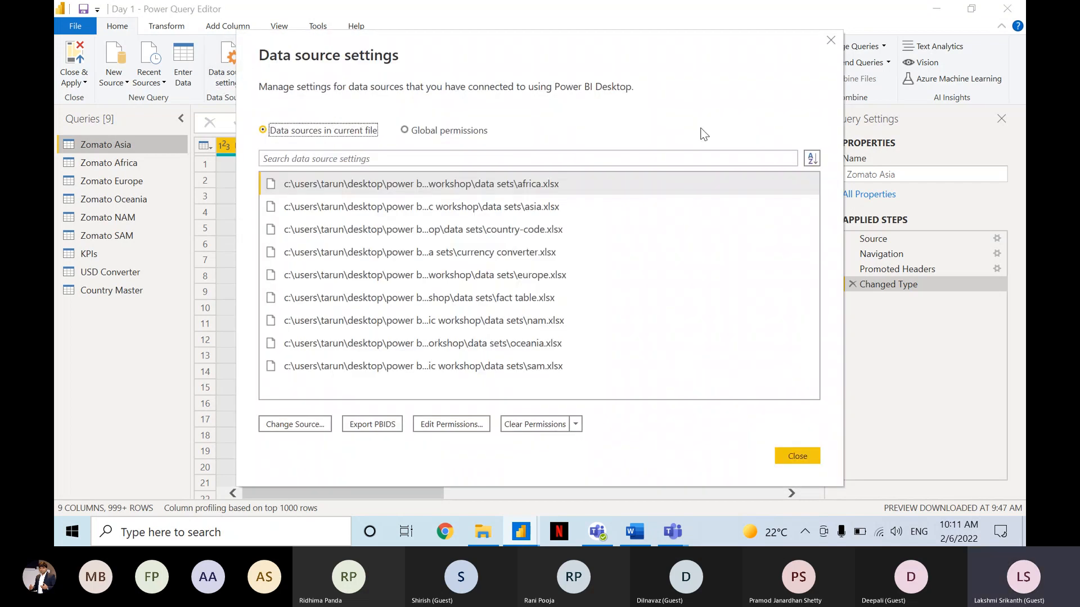
click(831, 41)
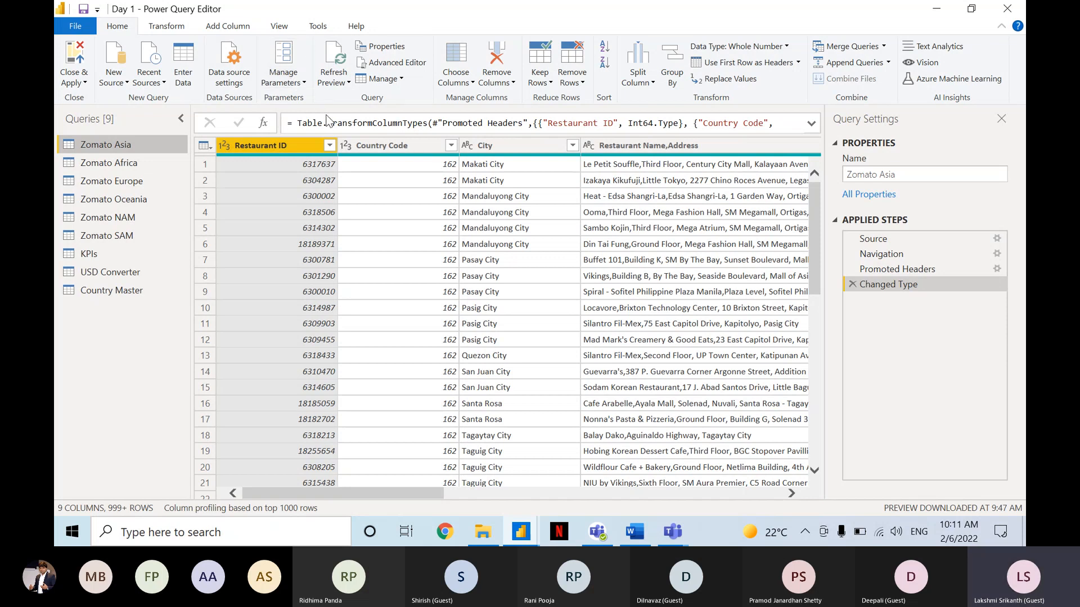
Refresh the previews of all queries with Refresh All, and close the refresh options.
click(336, 79)
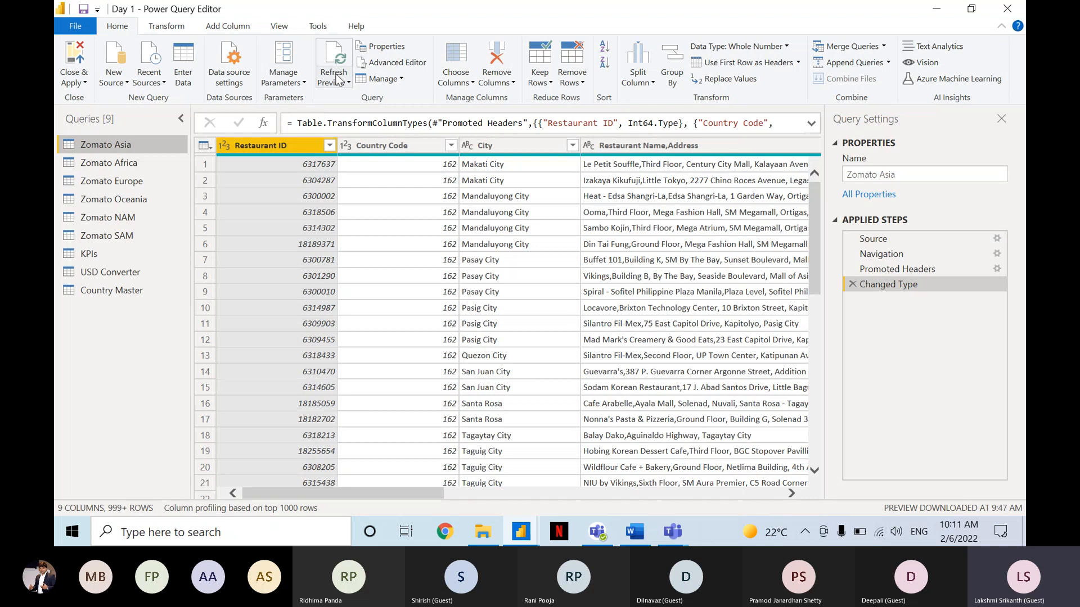
key(ctrl)
key(ctrl)
key(ctrl)
key(ctrl)
click(341, 82)
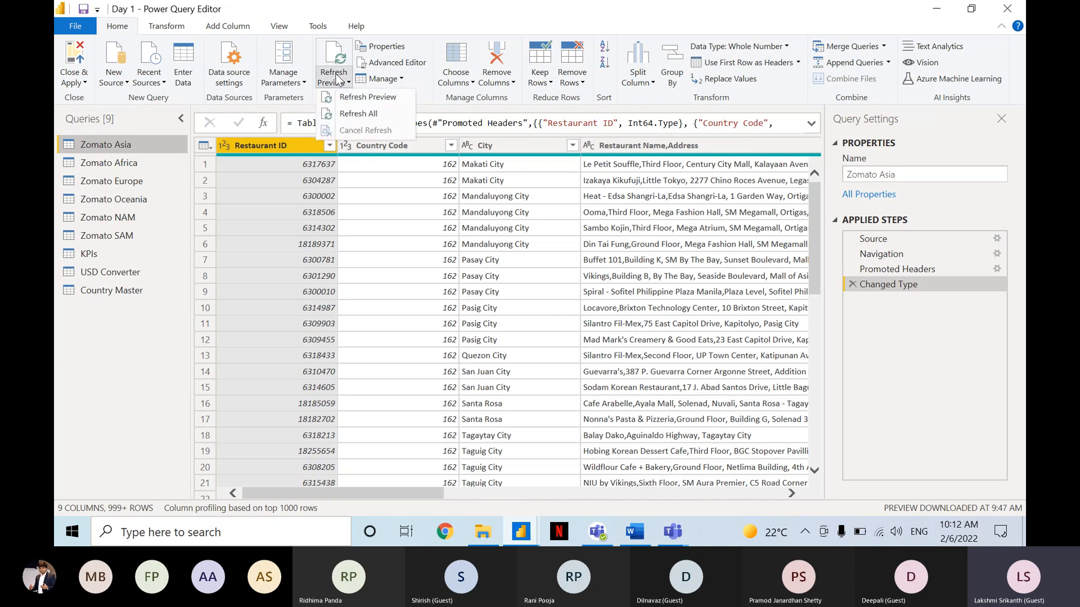
key(ctrl)
click(360, 115)
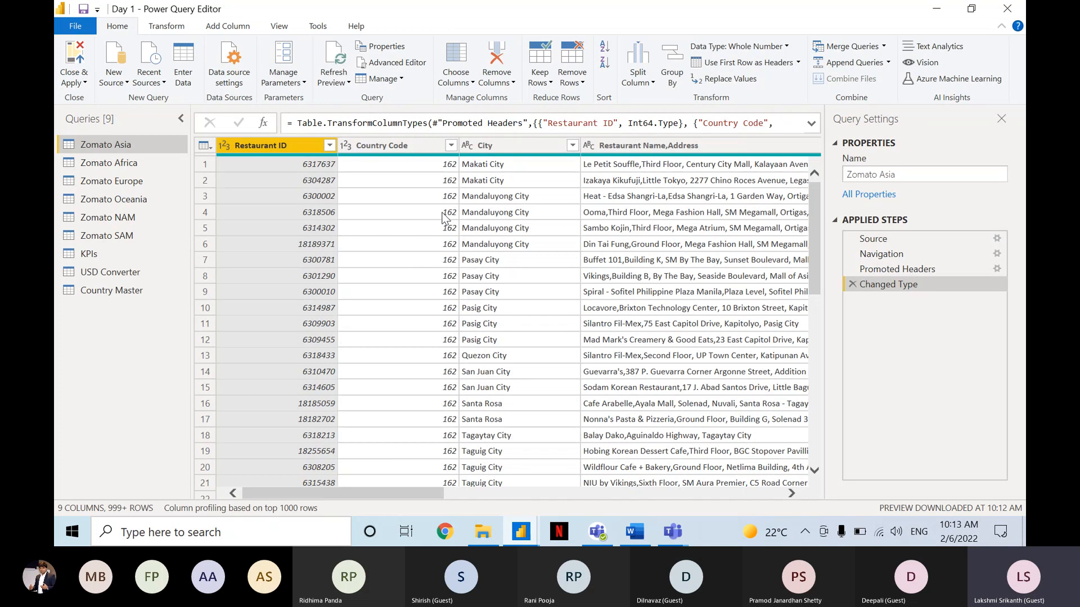
click(341, 83)
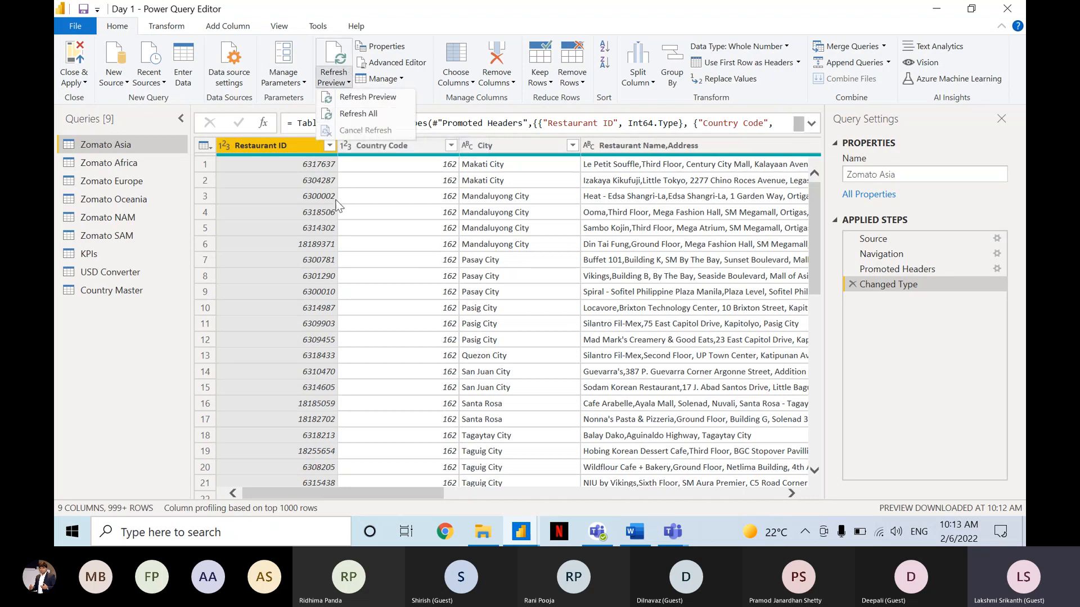
click(338, 205)
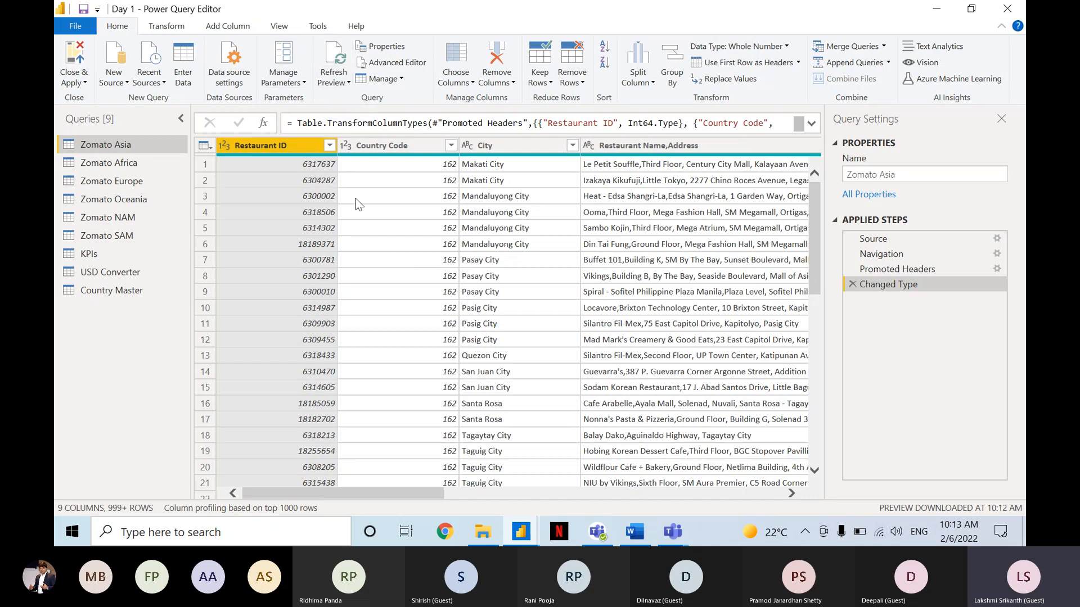
Save the Day 1 file, choosing to apply the pending query changes later.
key(alt+F4)
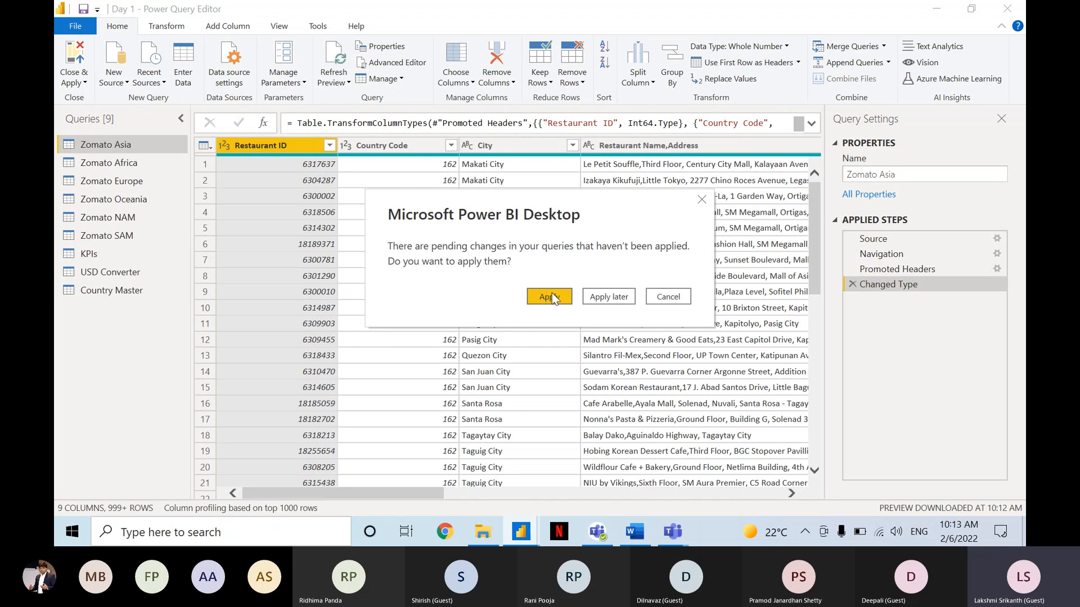
click(609, 298)
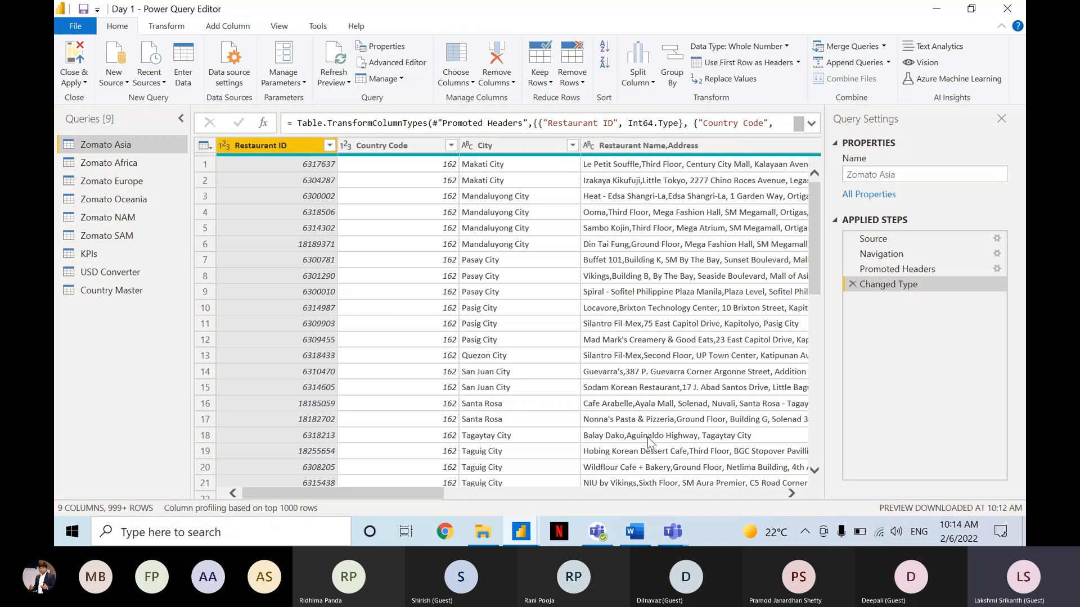
Switch to the Microsoft Teams meeting, read the participants' questions in the meeting chat and return to the desktop.
click(668, 529)
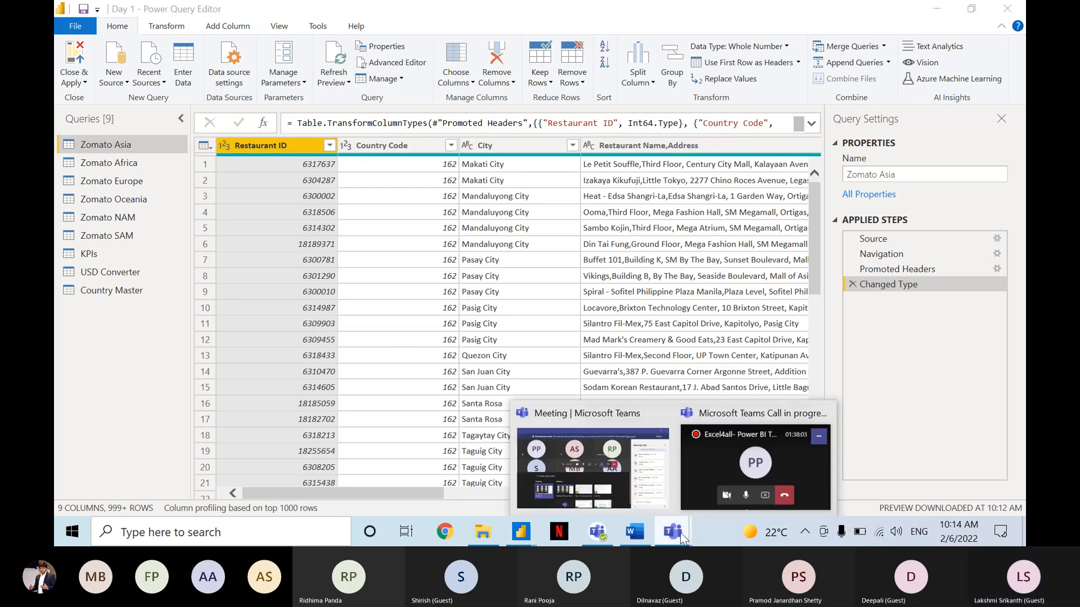
click(667, 478)
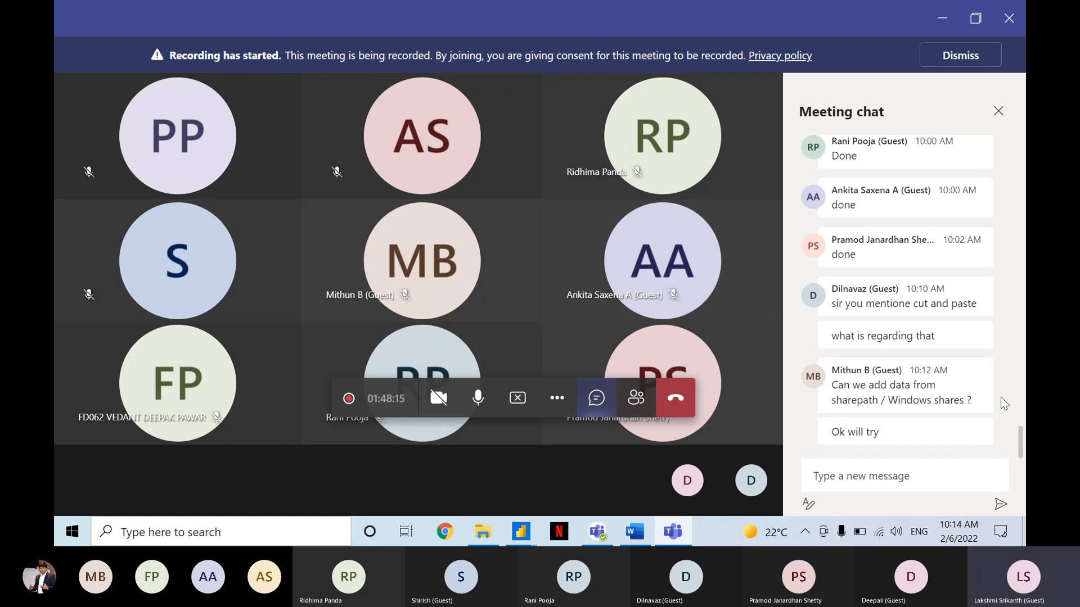
key(super+d)
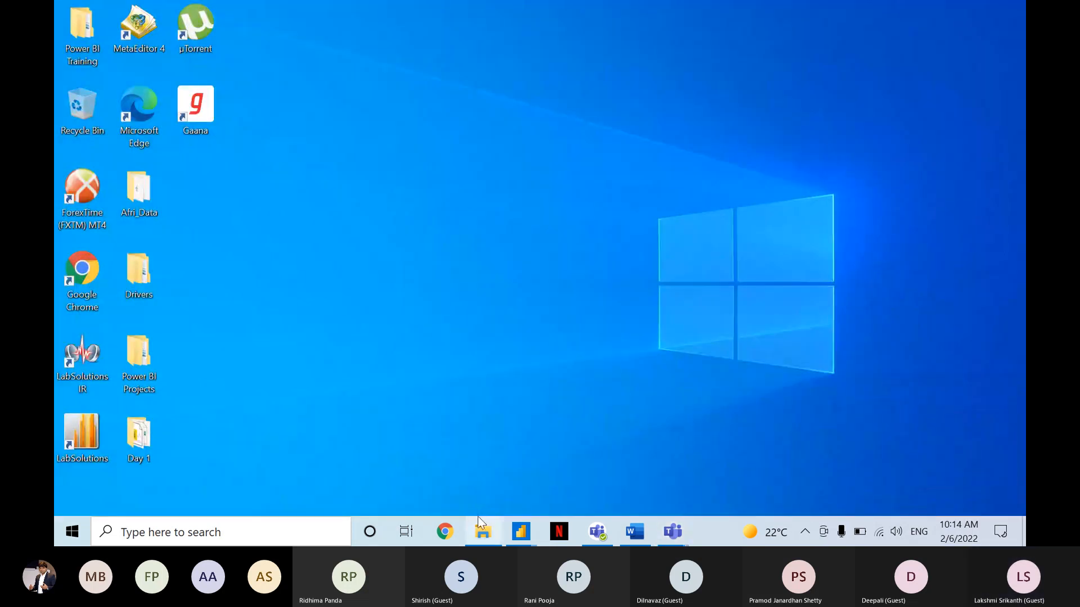
Switch to File Explorer and try to move the Data Sets folder from Public Workshop into the Power BI Training folder.
click(483, 531)
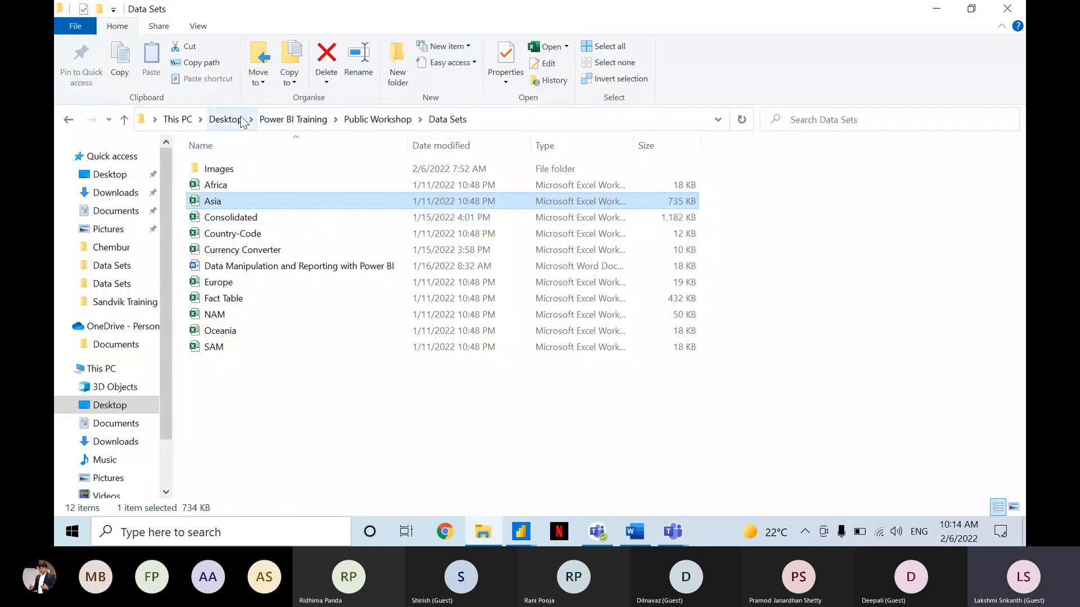
click(281, 123)
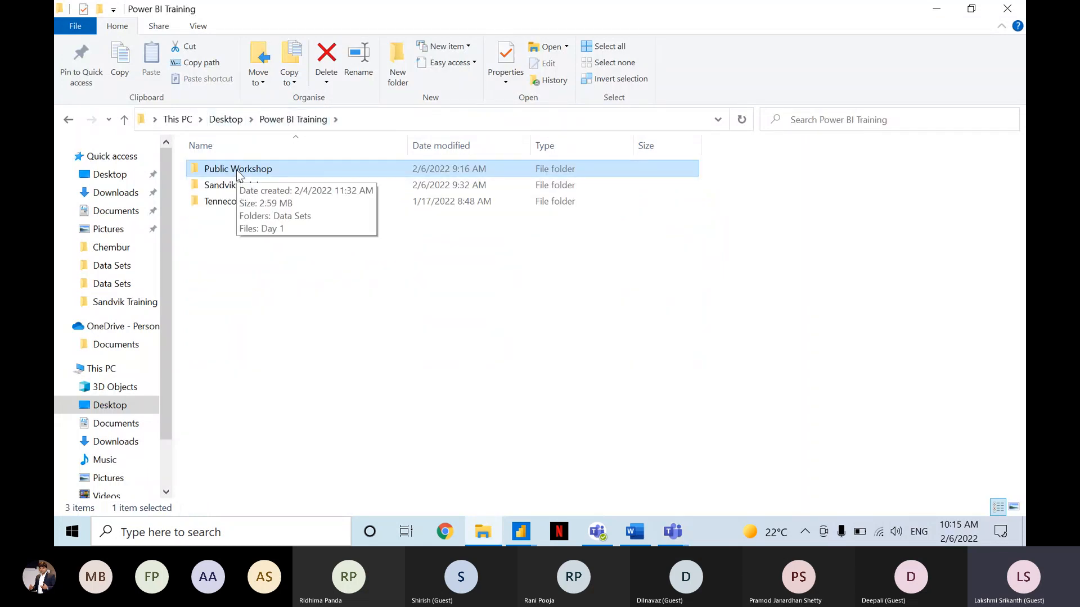
double_click(237, 169)
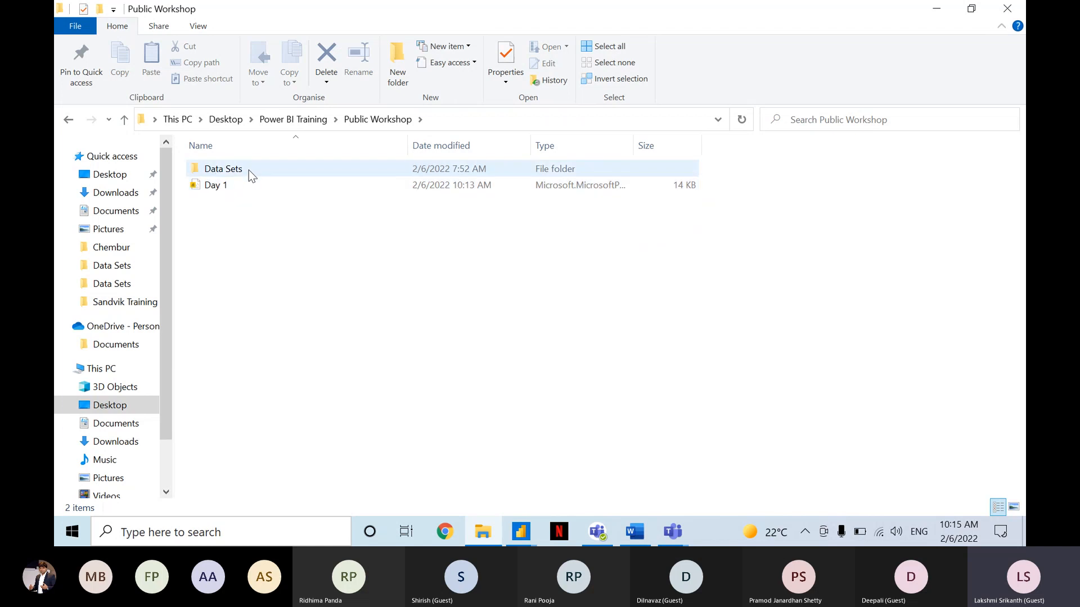
click(251, 176)
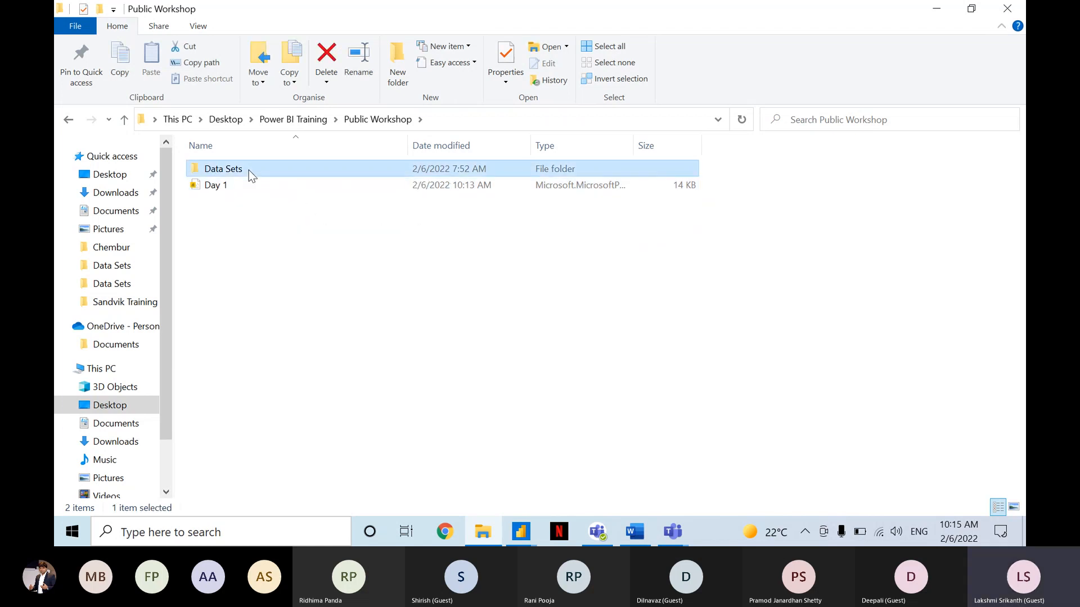
click(292, 122)
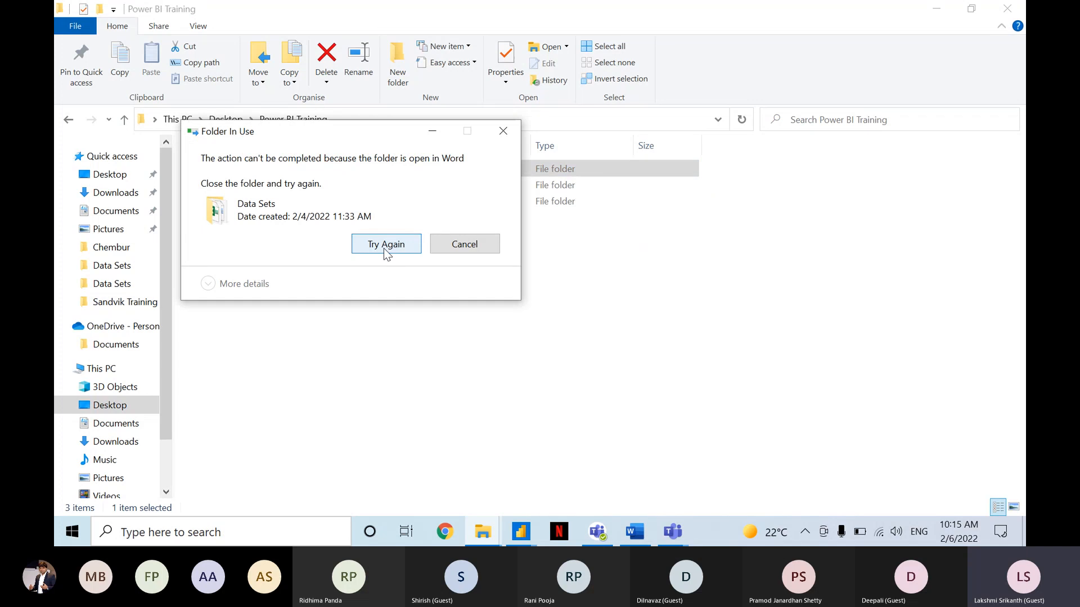
Close the Data Manipulation and Reporting with Power BI document in Word, retry moving the Data Sets folder and cancel the move.
click(634, 532)
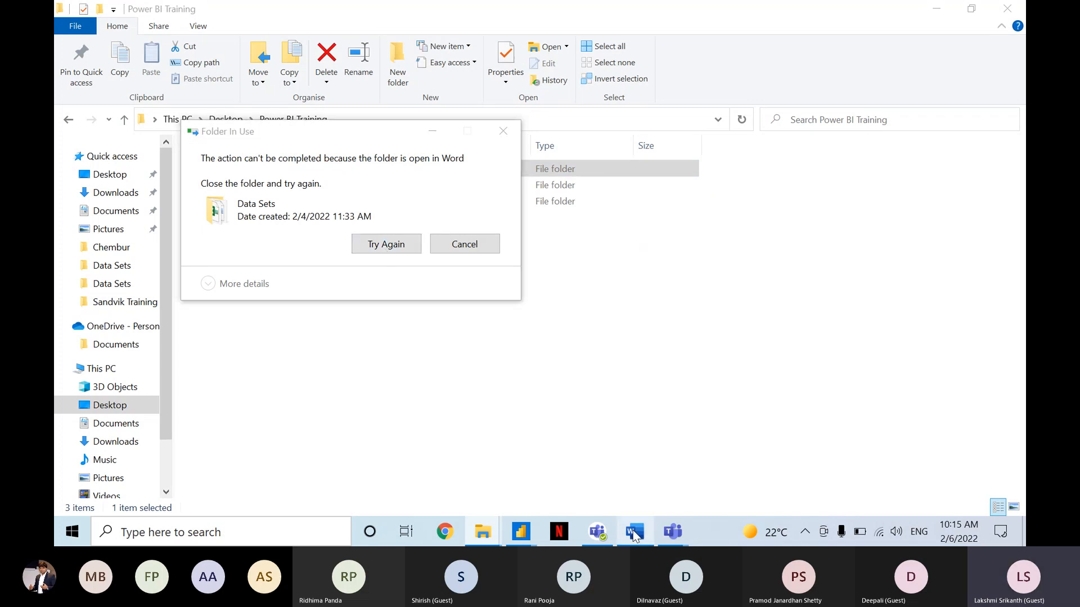
click(1007, 12)
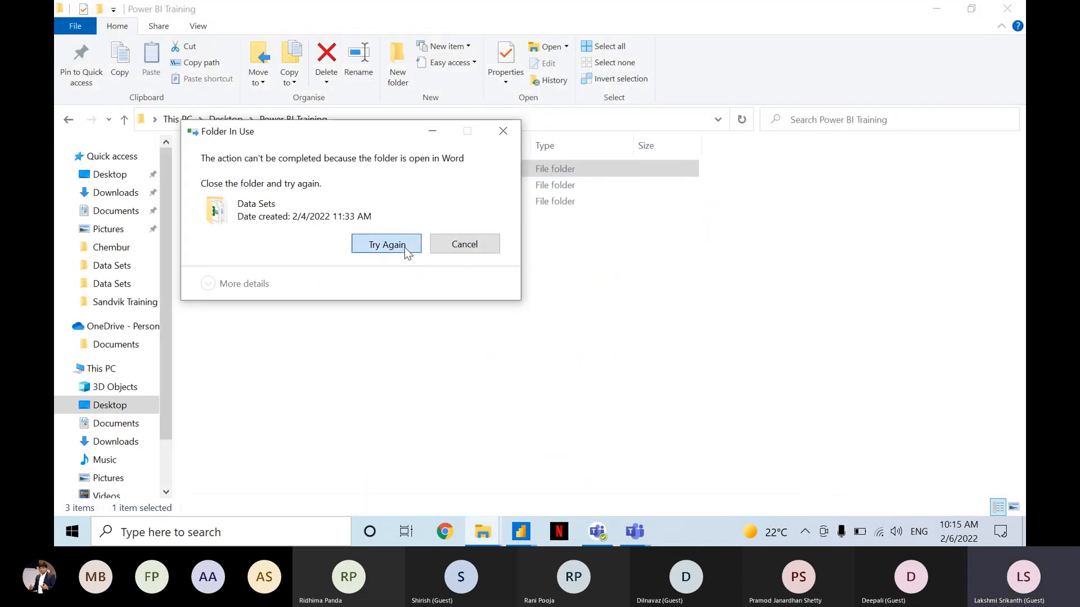
click(404, 248)
click(404, 248)
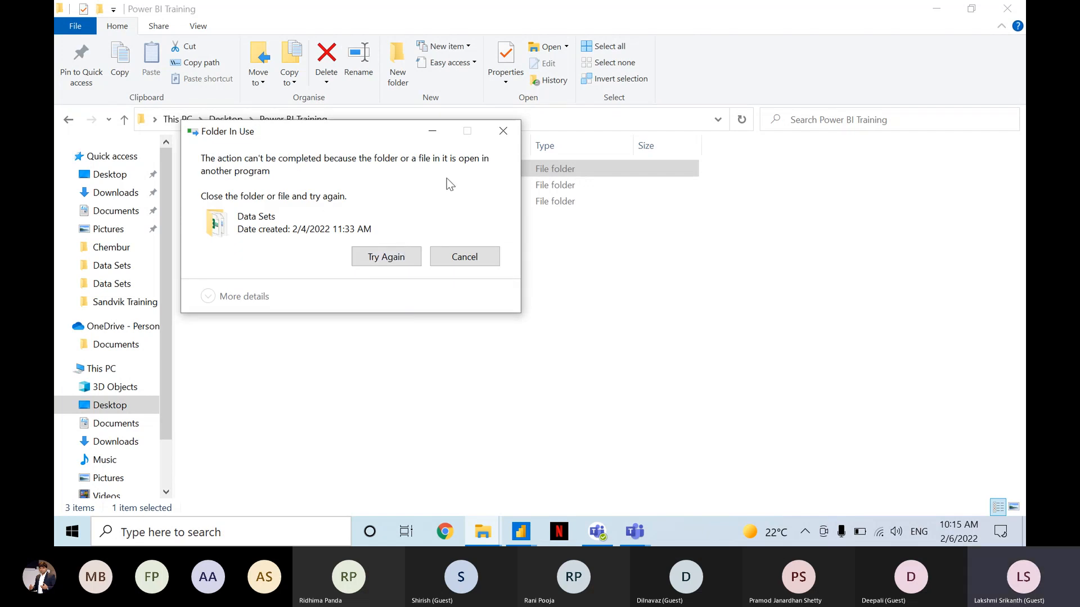
click(464, 257)
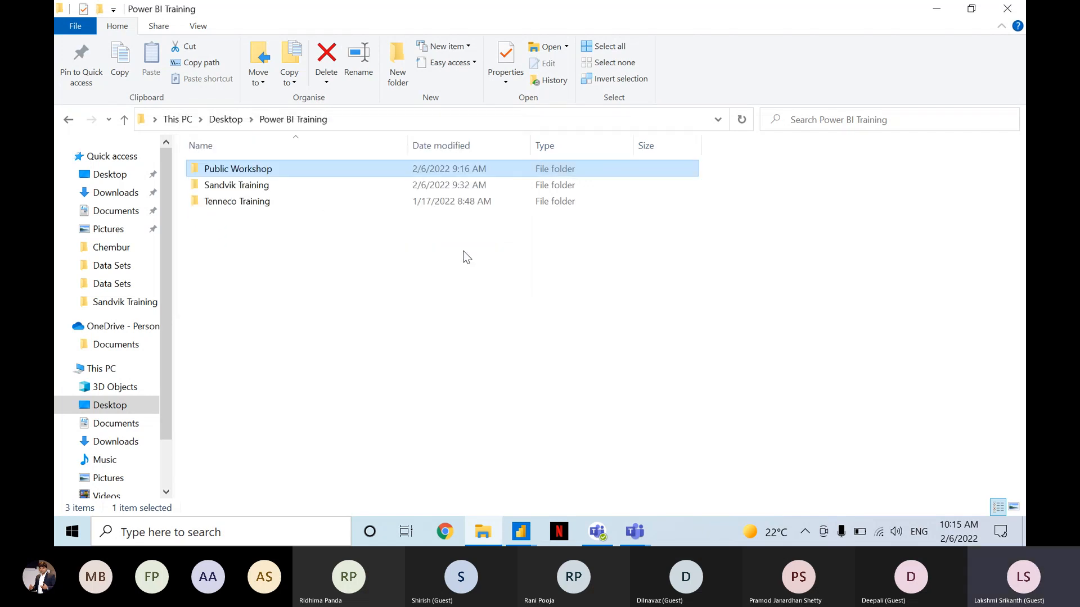
Check the contents of the Data Sets folder in Public Workshop and switch back to the Day 1 Power Query Editor.
double_click(236, 169)
double_click(235, 168)
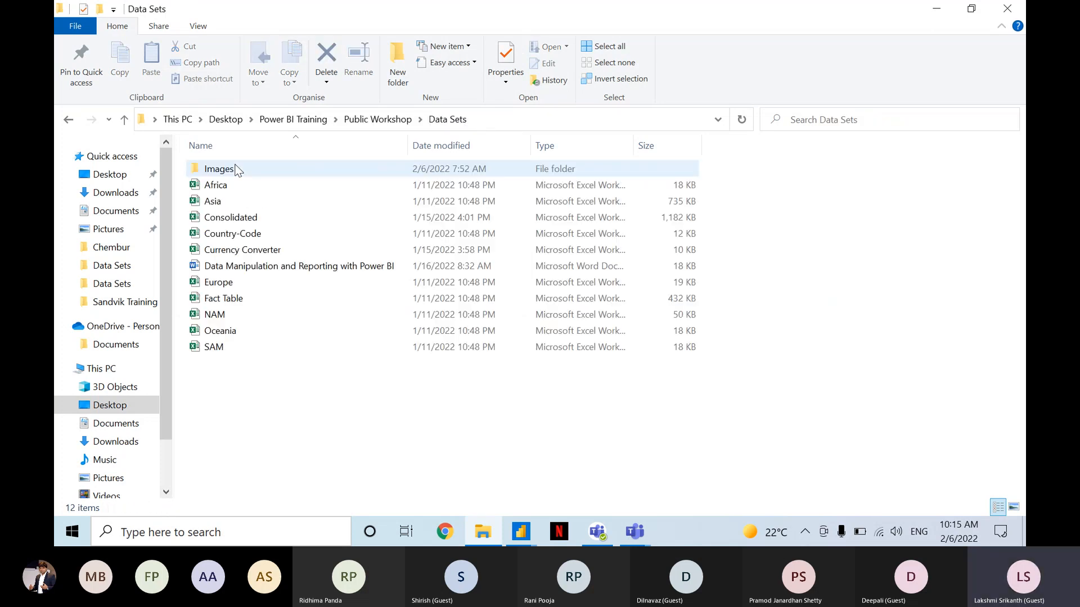
click(398, 120)
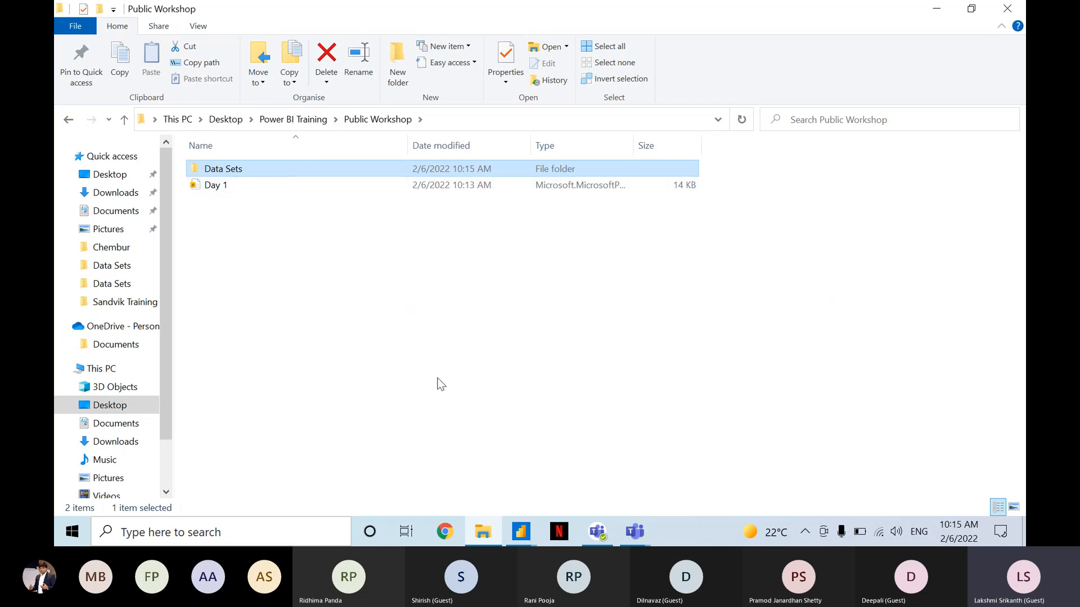
click(534, 533)
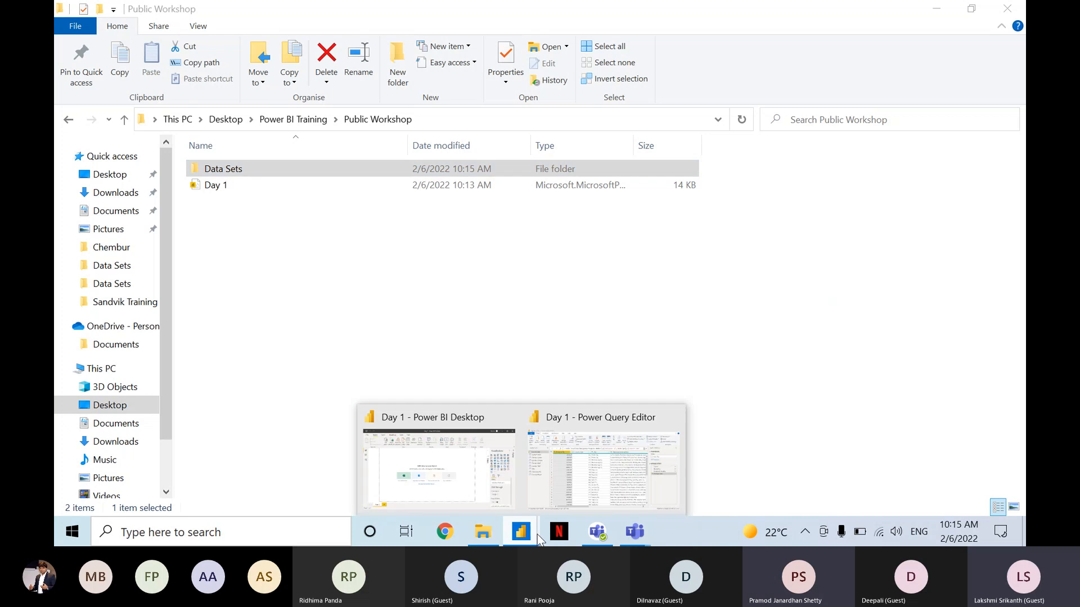
click(619, 426)
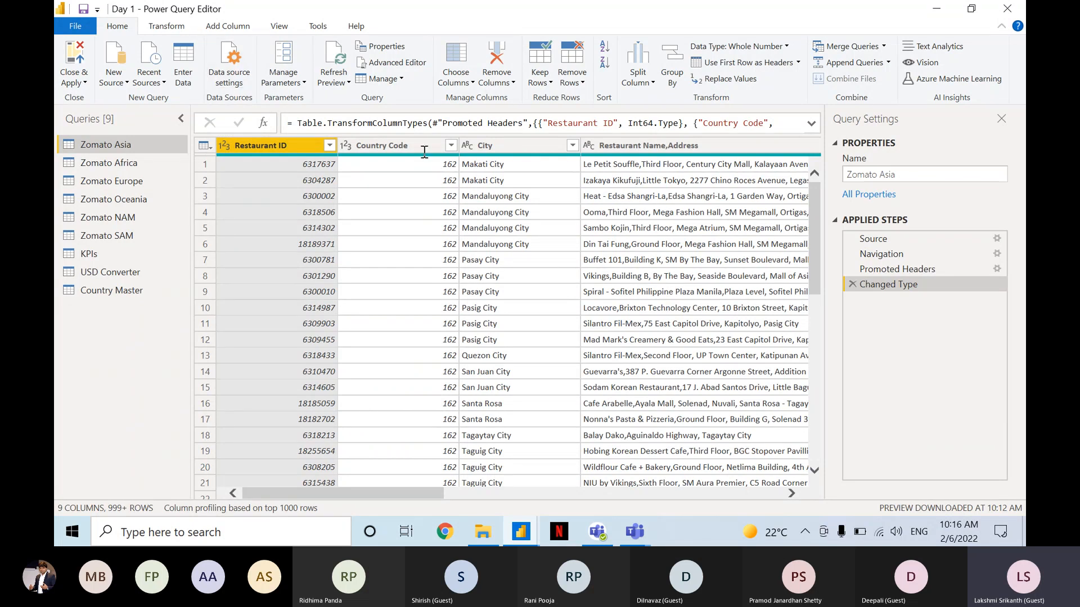
Read the new questions in the Teams meeting chat and stop sharing the screen so a participant can present.
click(899, 430)
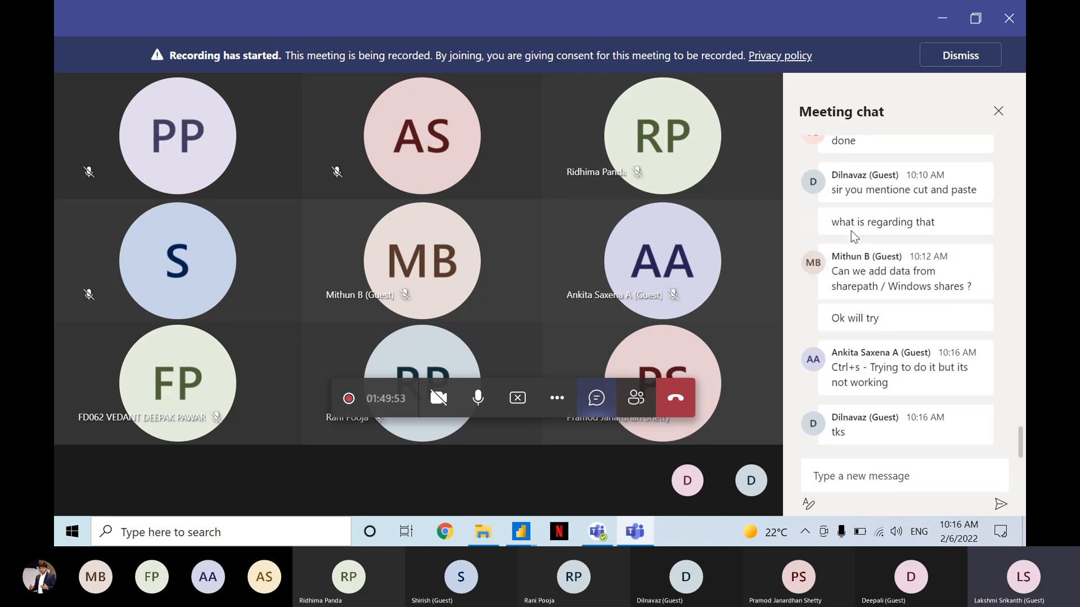
click(881, 360)
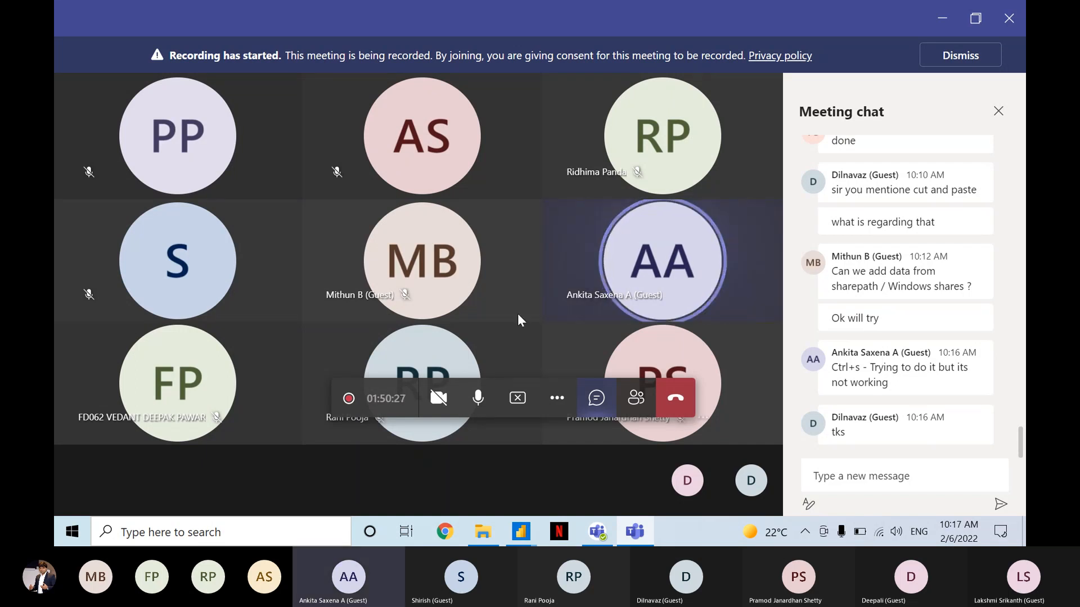
click(484, 395)
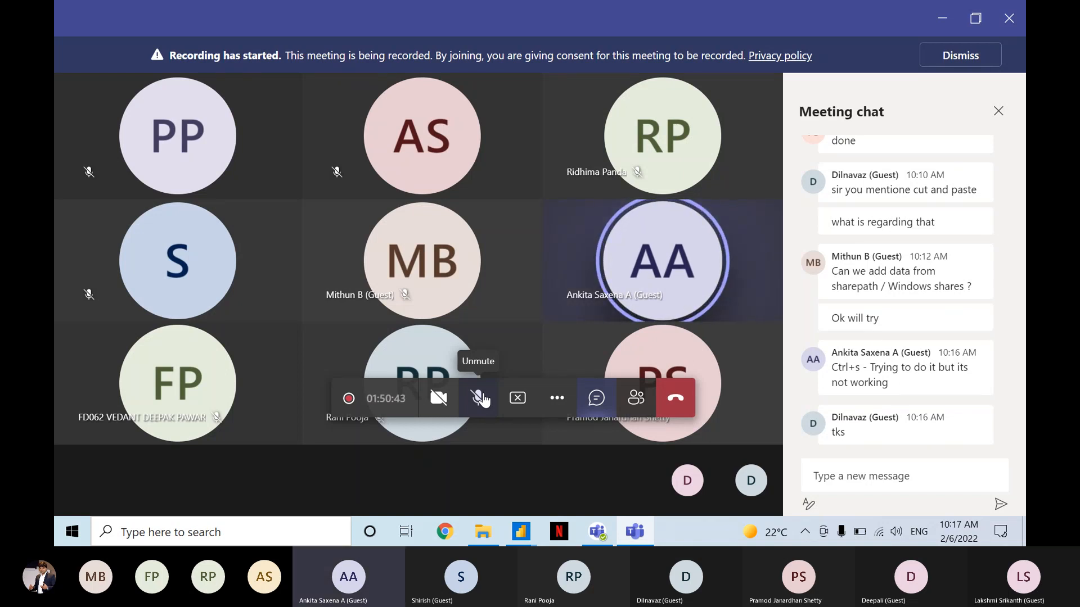
click(479, 398)
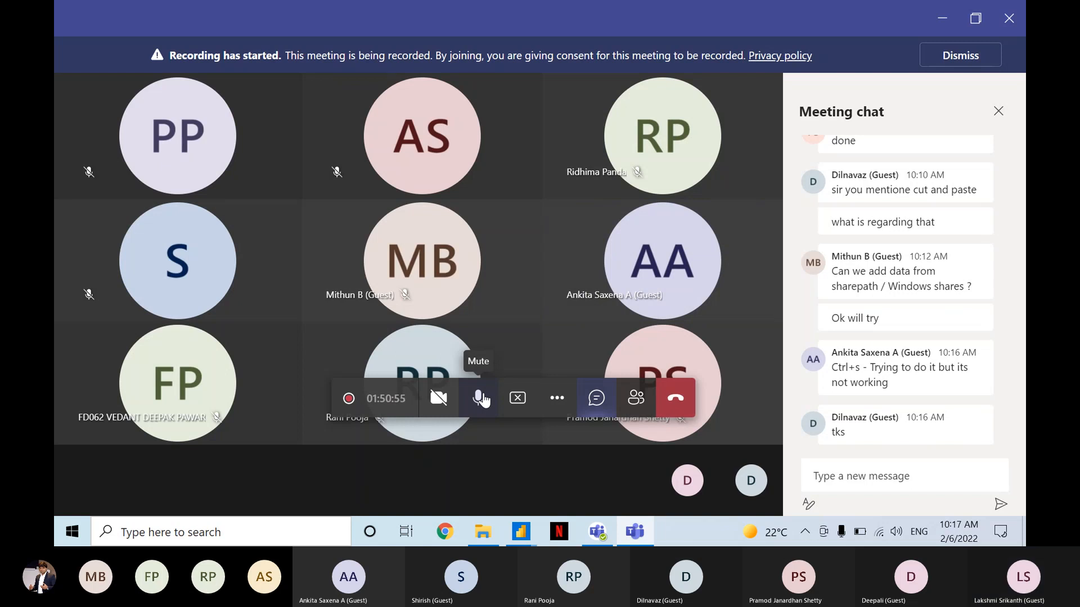
click(517, 398)
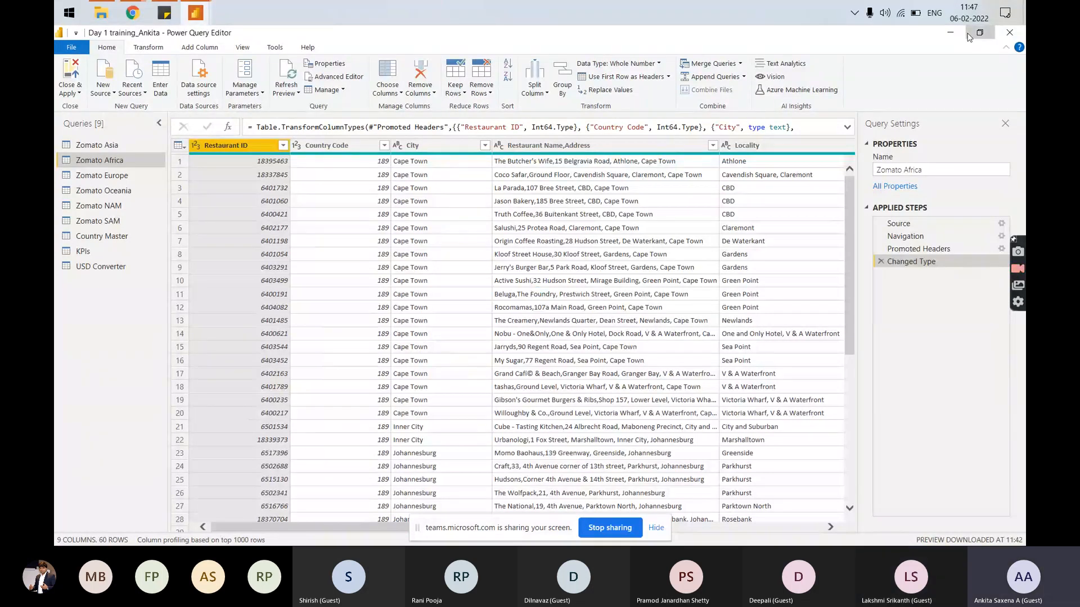
click(979, 33)
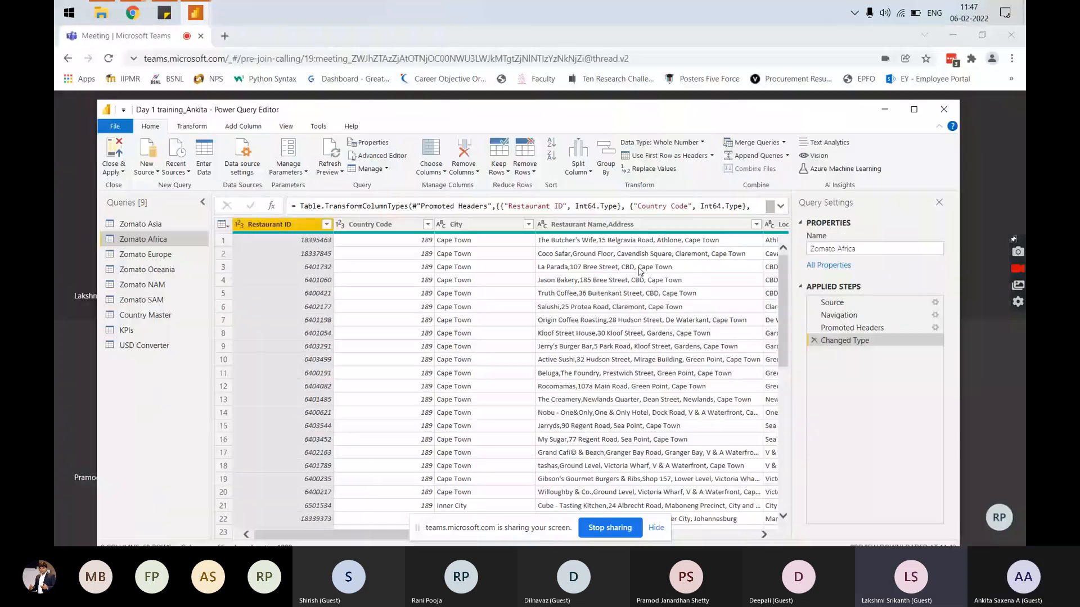
drag(620, 111, 616, 53)
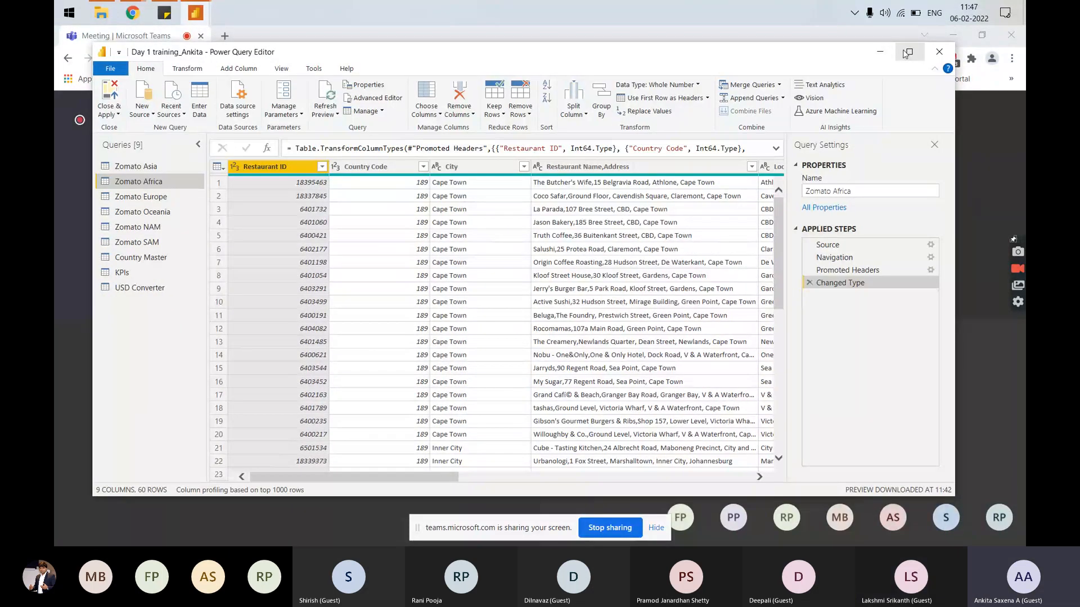
click(907, 53)
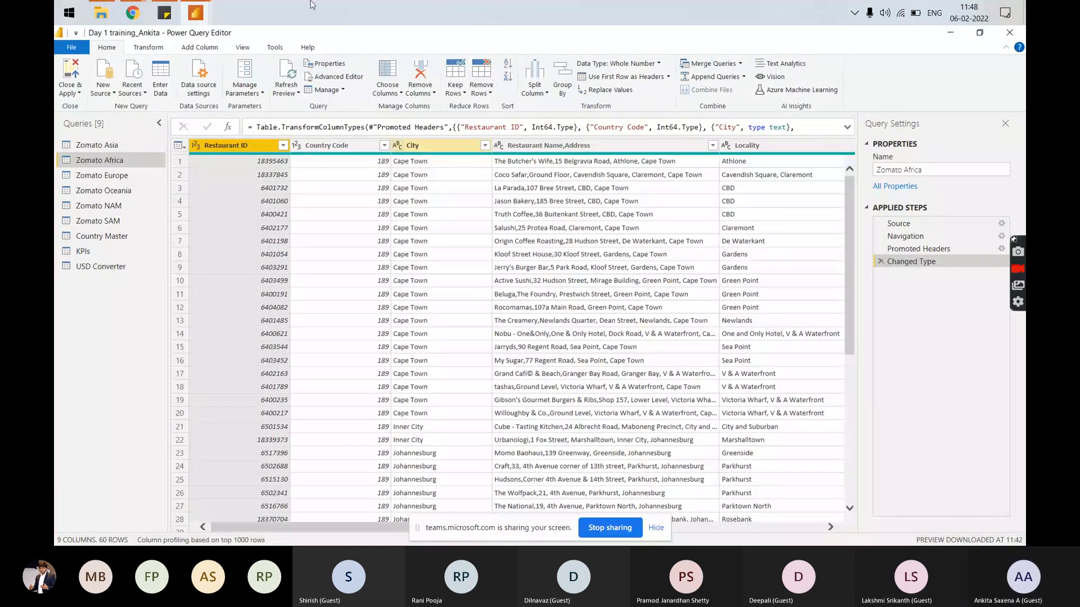
click(195, 13)
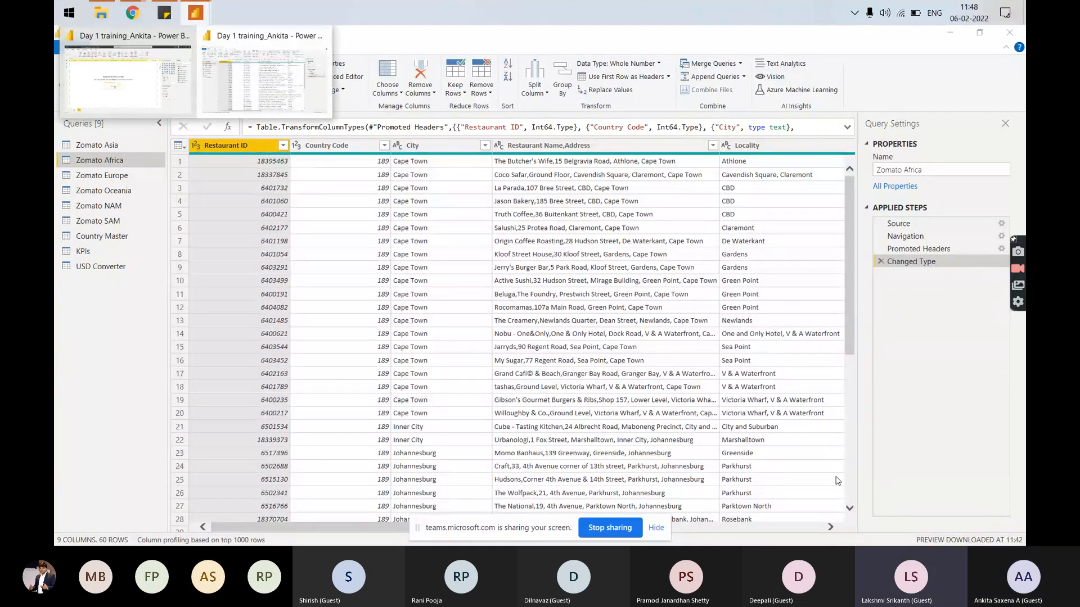
click(491, 346)
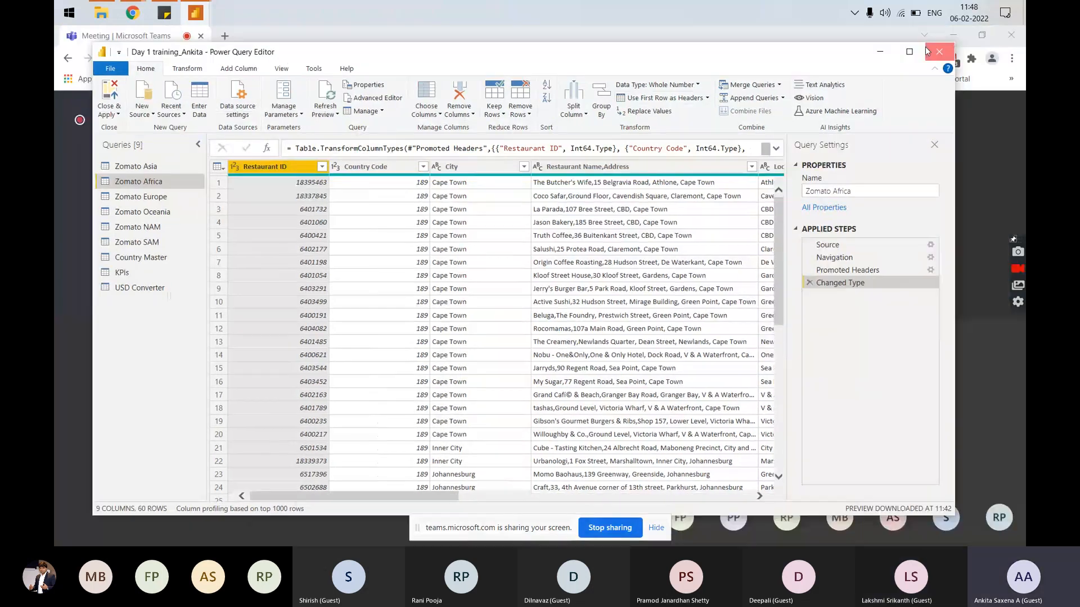
Close the participant's Power Query Editor, choosing not to apply the pending changes now.
click(980, 32)
click(927, 51)
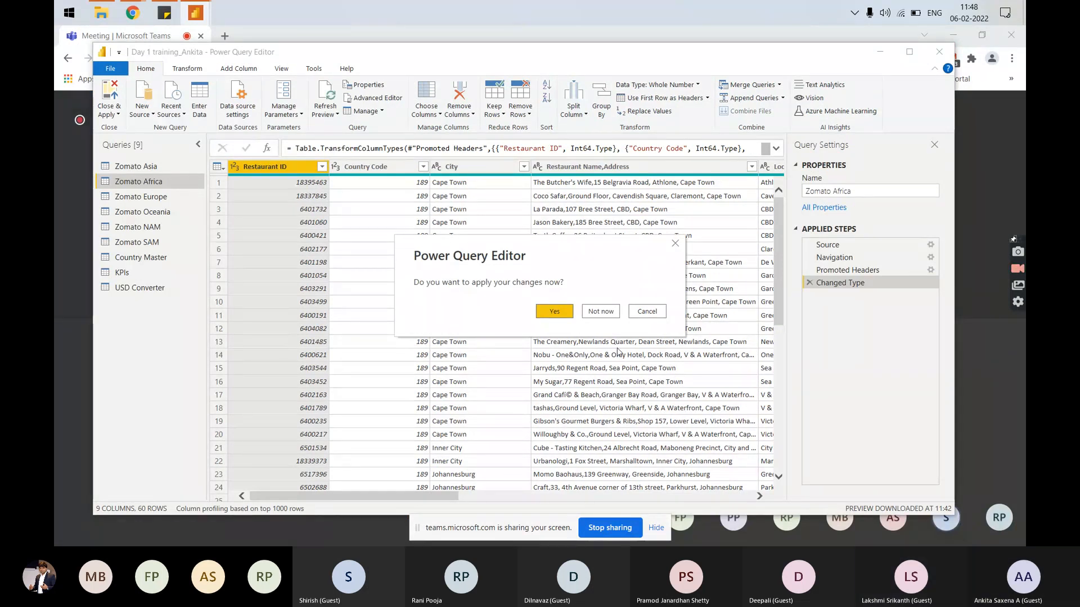
click(600, 313)
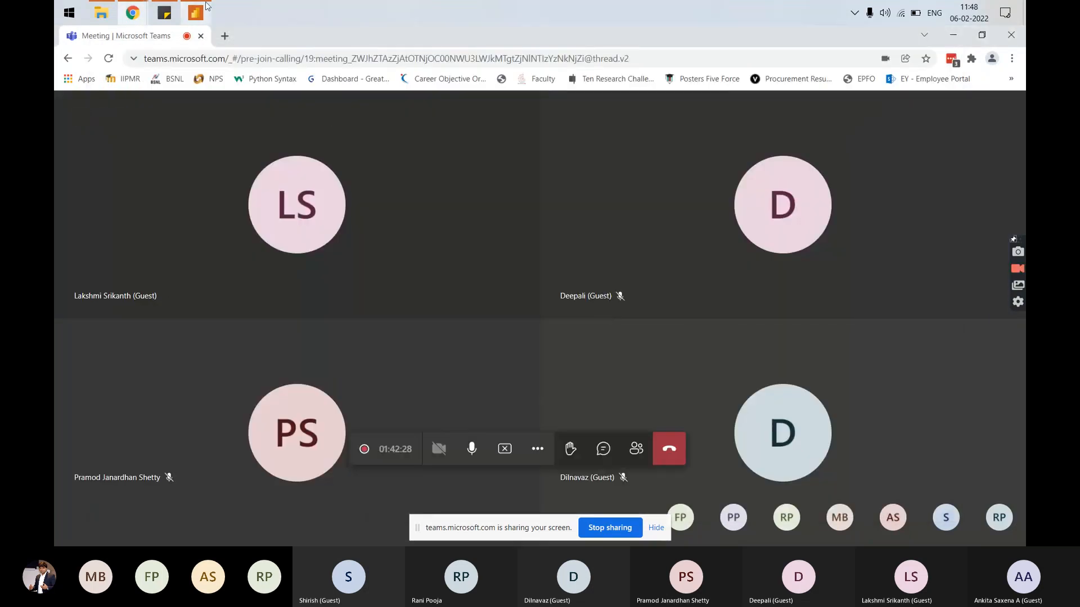
Switch to the participant's Power BI Desktop window, reopen the queries for transforming data and end the participant's screen sharing.
mouse_move(206, 7)
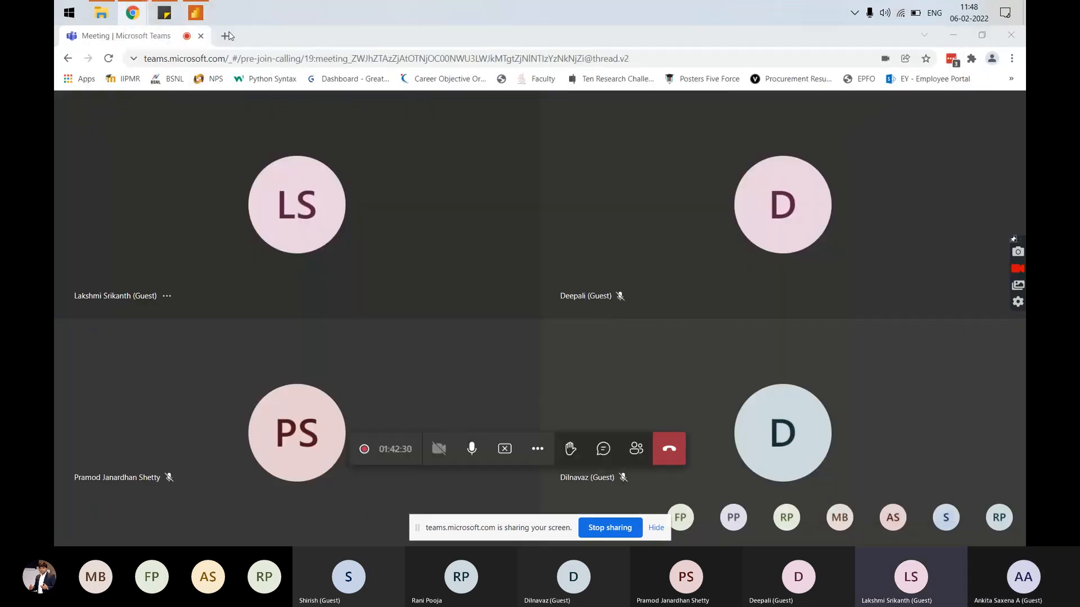
click(197, 14)
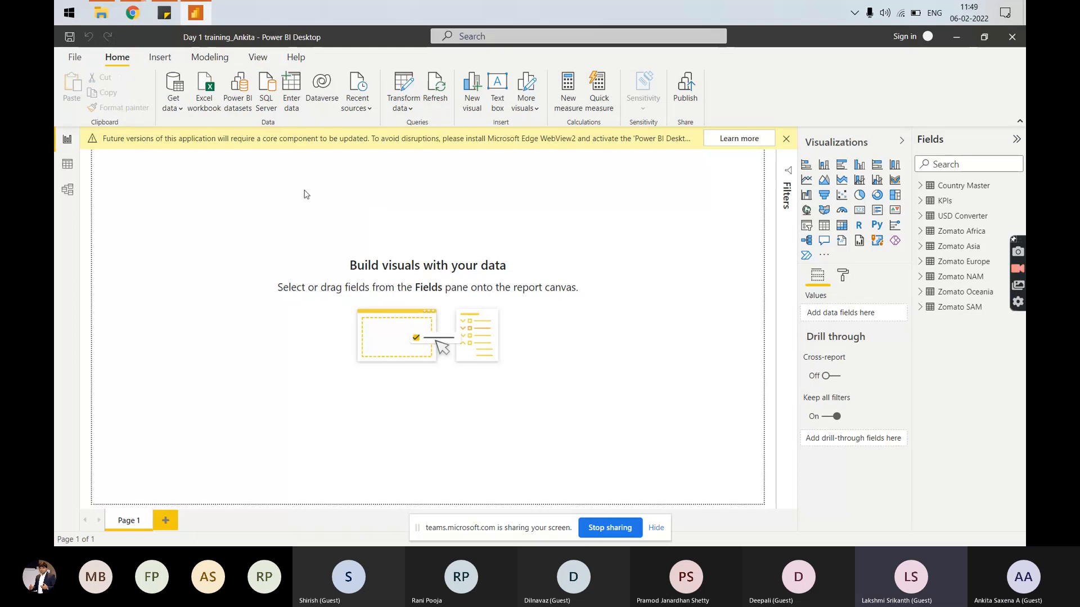
click(405, 108)
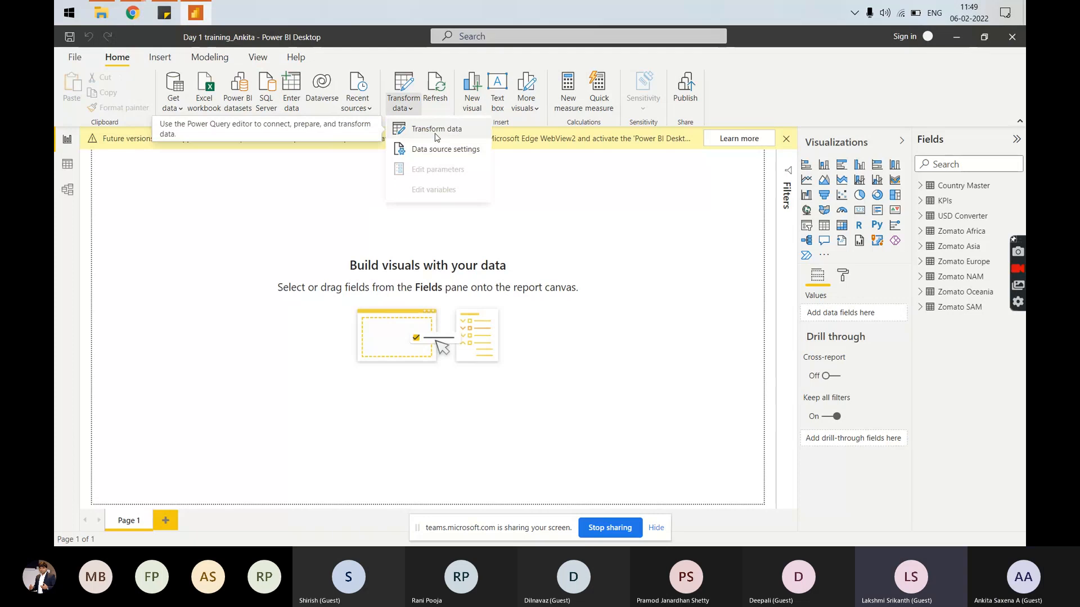
click(436, 133)
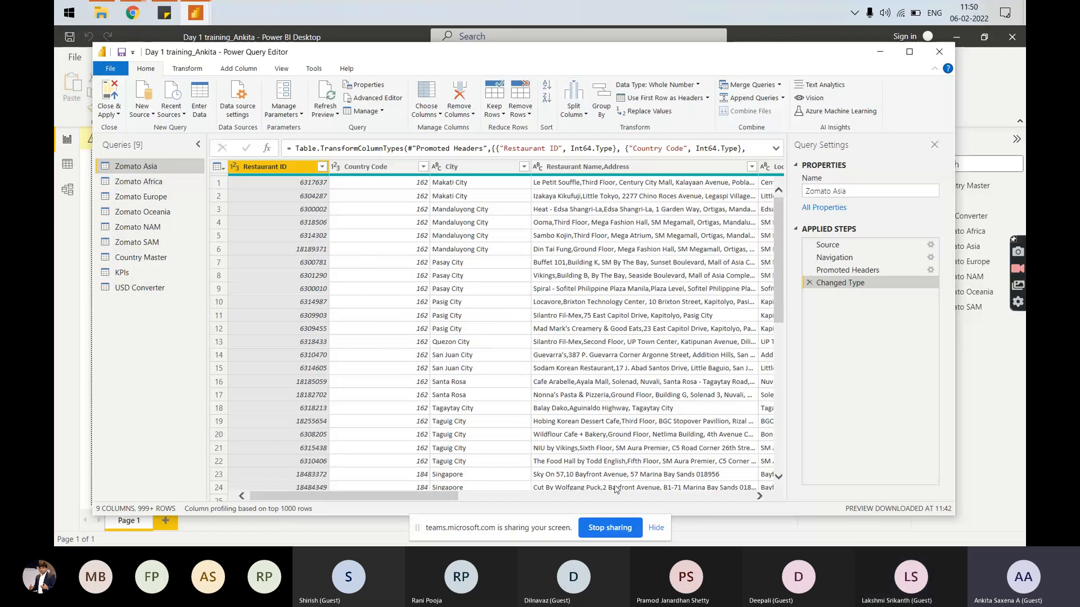
click(632, 533)
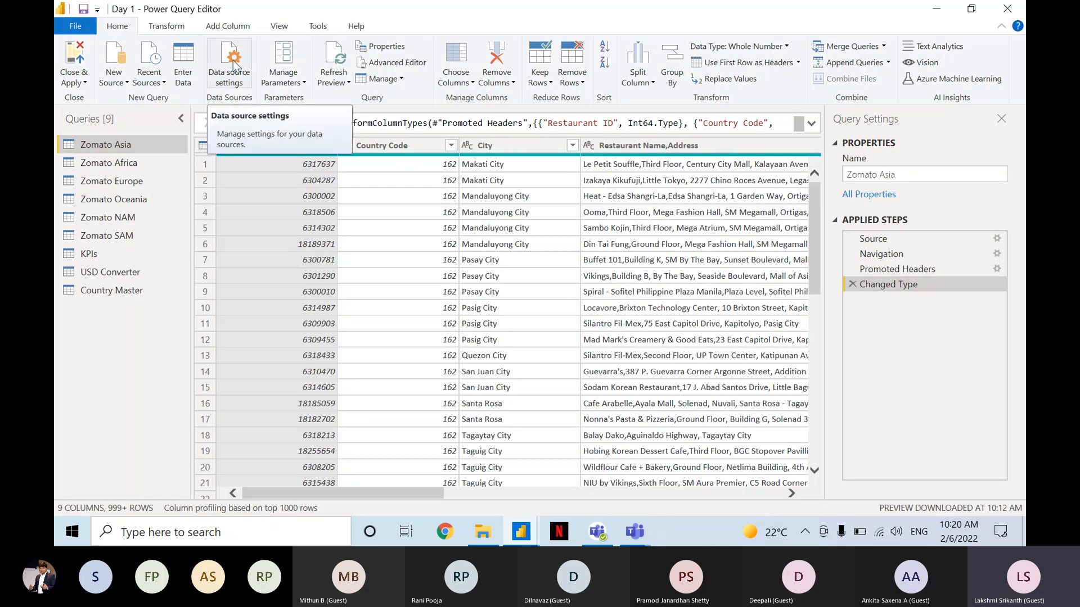
key(ctrl)
key(ctrl)
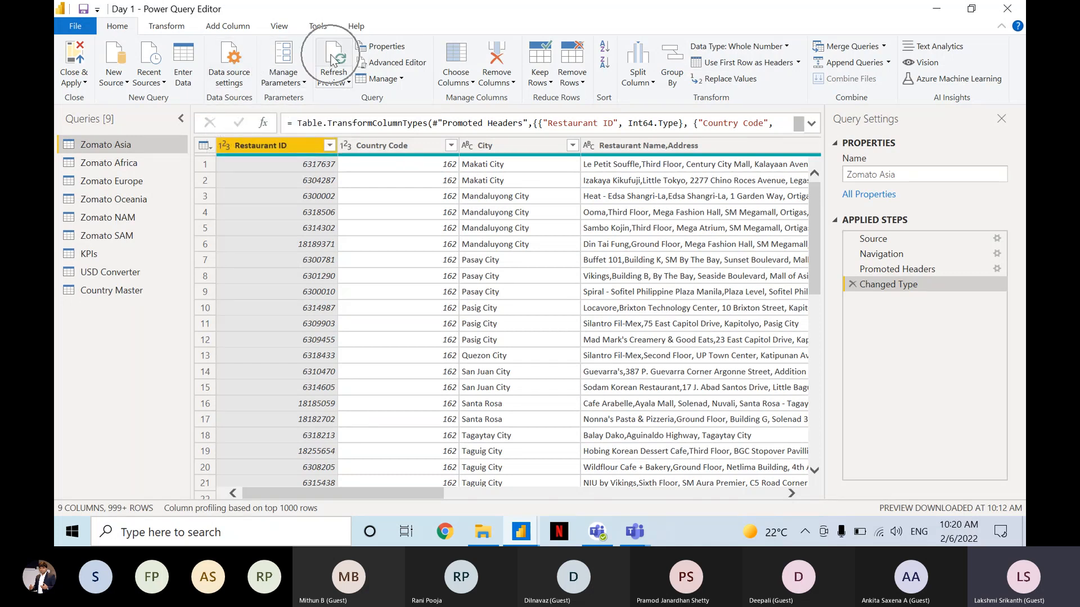
key(ctrl)
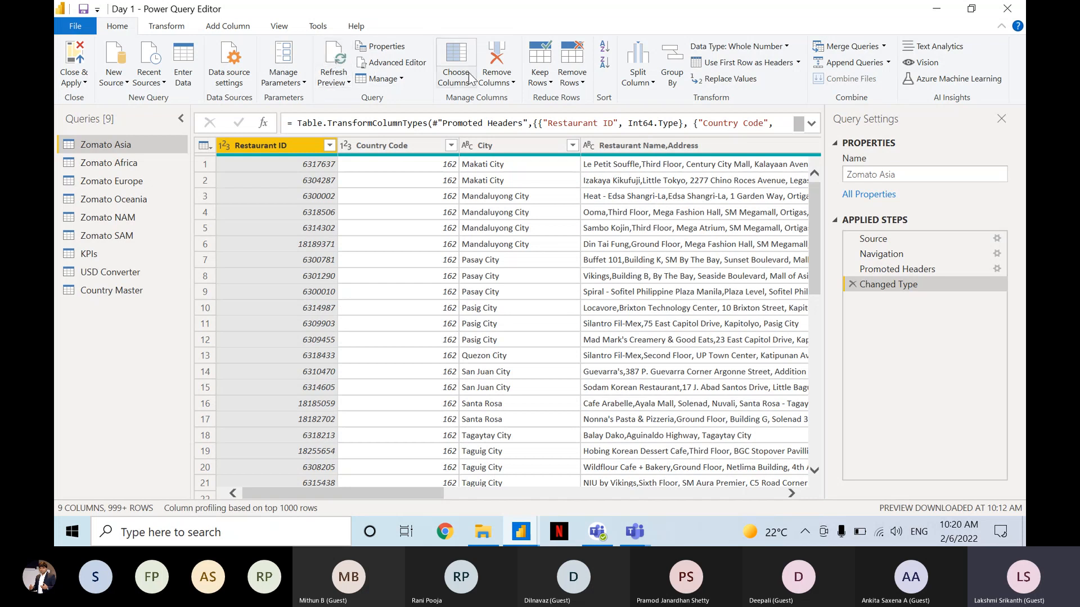
key(ctrl)
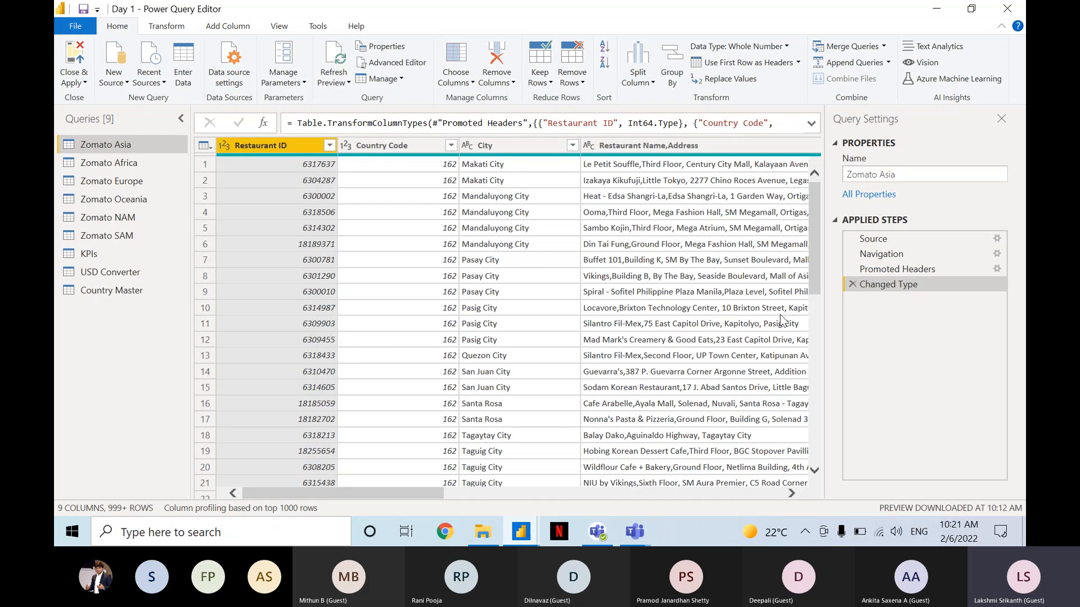
key(ctrl)
key(ctrl)
key(ctrl)
key(ctrl)
key(ctrl)
key(ctrl)
key(ctrl)
key(ctrl)
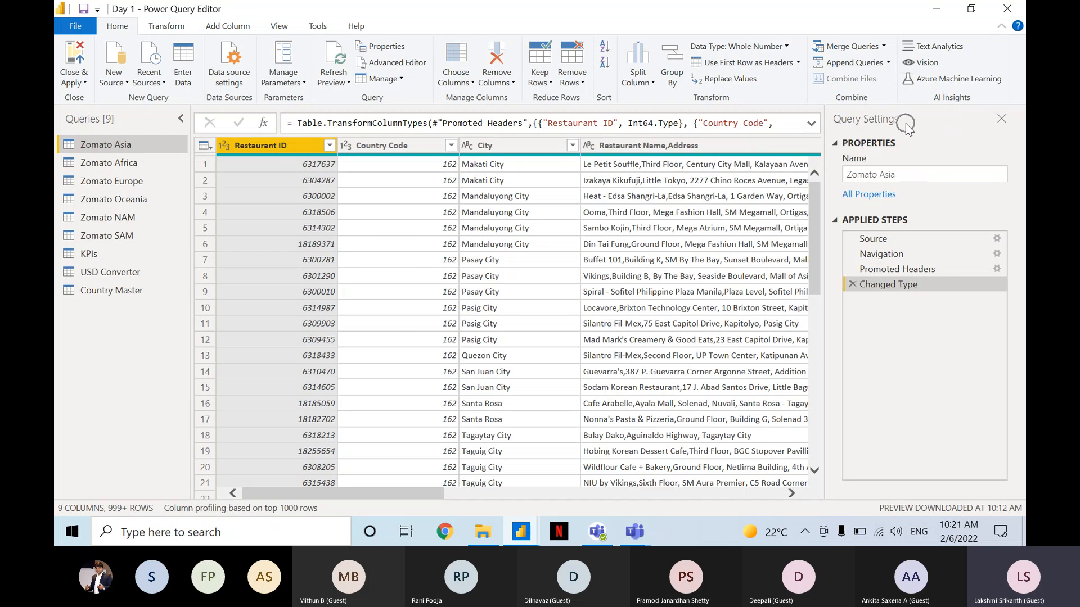
Hide the Query Settings pane and show it again.
click(1002, 120)
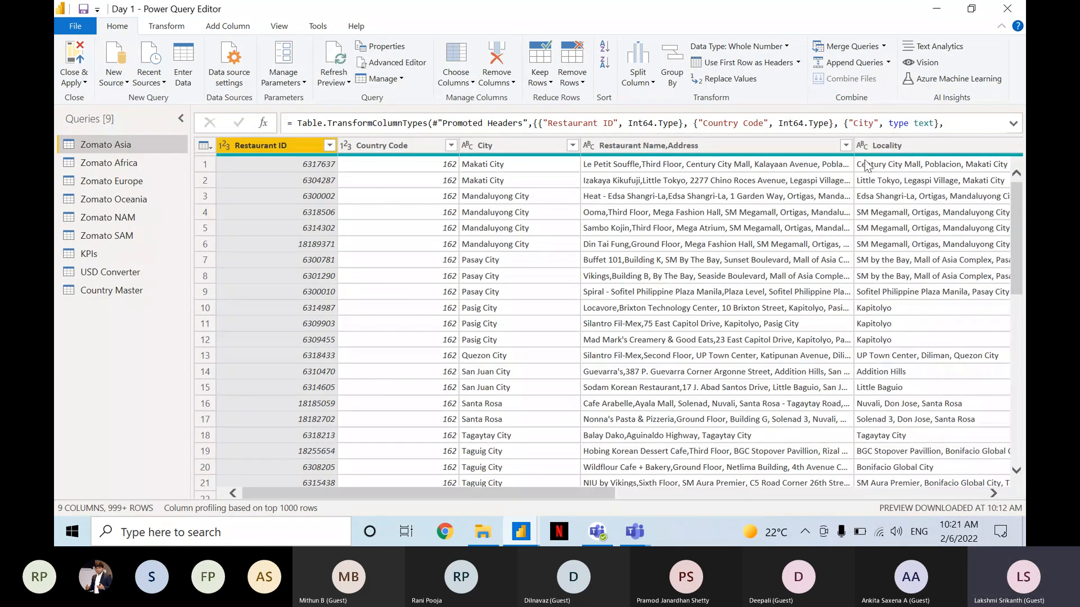
key(ctrl)
key(ctrl)
click(278, 27)
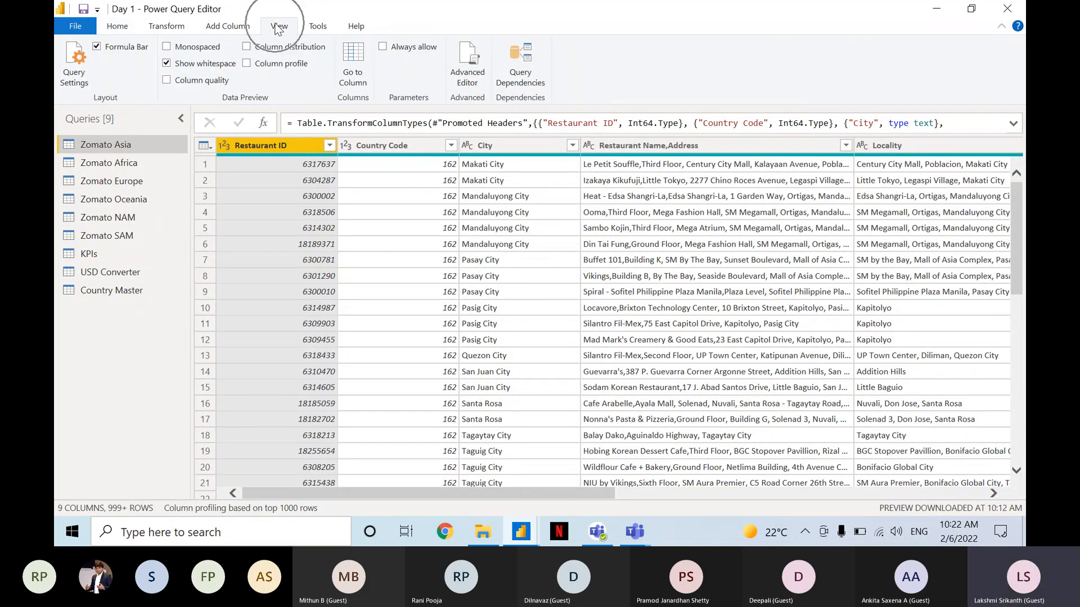
key(ctrl)
key(ctrl)
key(ctrl)
key(ctrl)
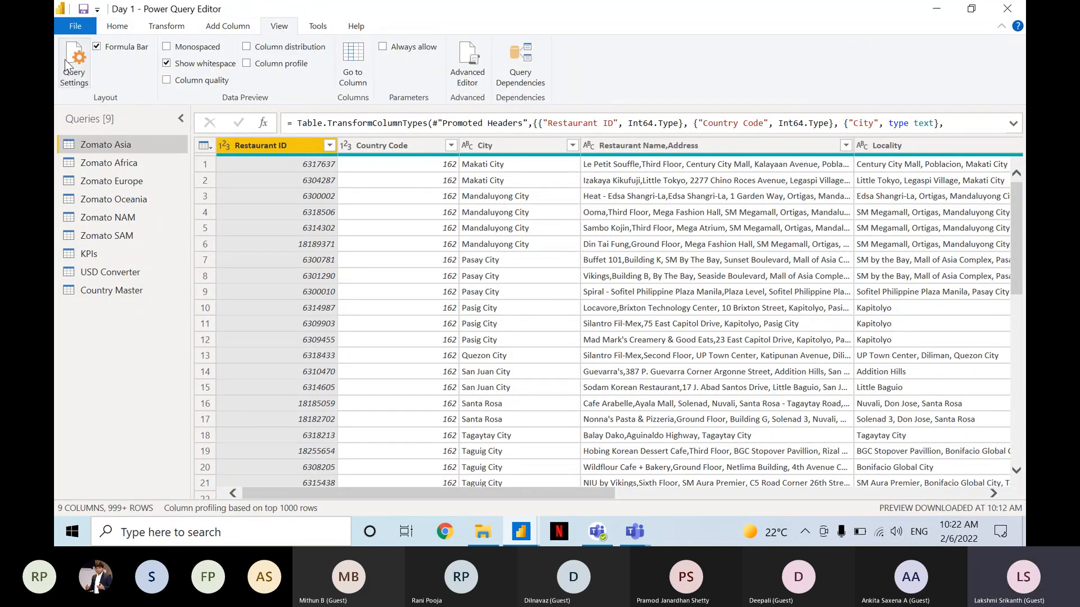
click(66, 61)
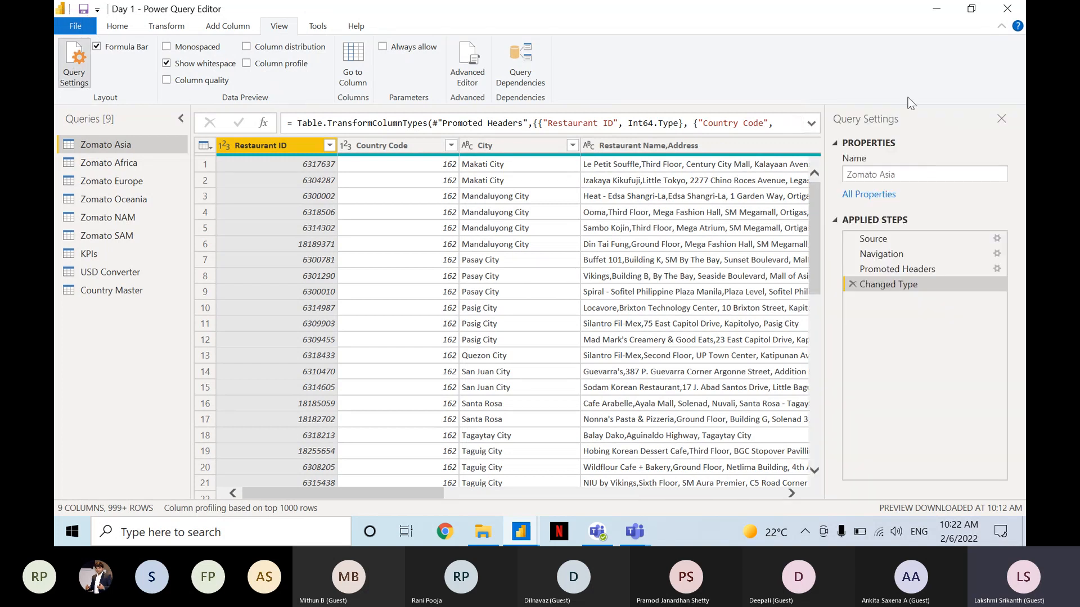
key(ctrl)
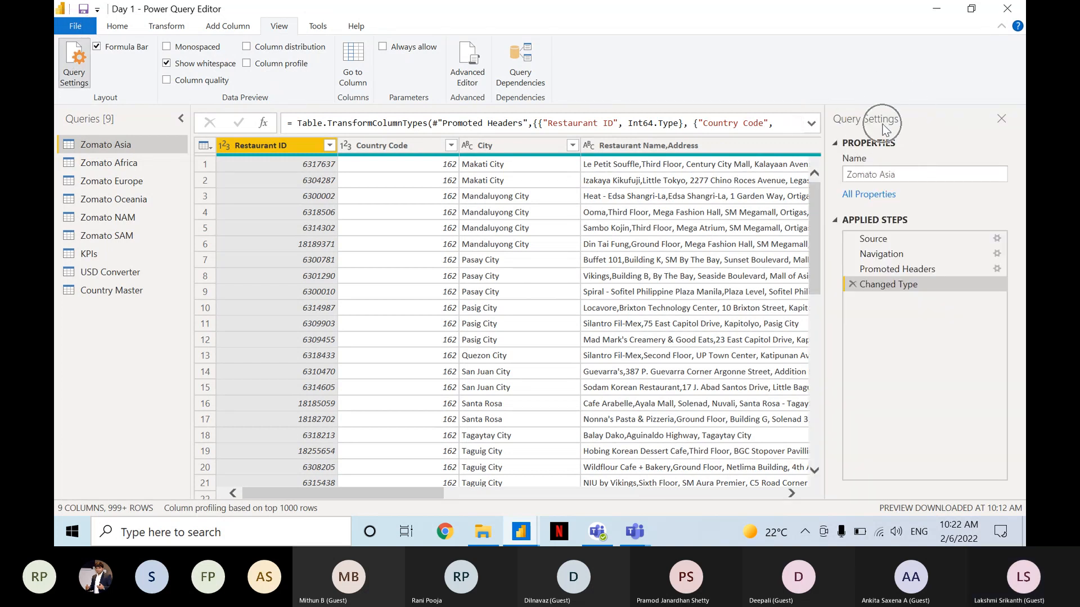
key(ctrl)
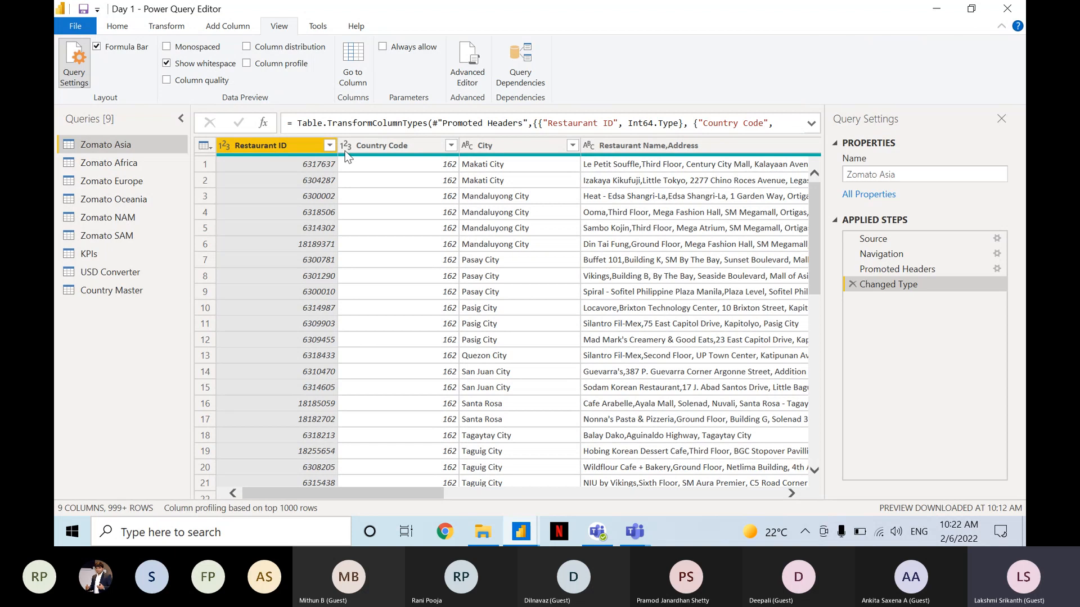
key(ctrl)
key(ctrl)
key(ctrl)
key(ctrl)
key(ctrl)
key(ctrl)
key(ctrl)
key(ctrl)
key(ctrl)
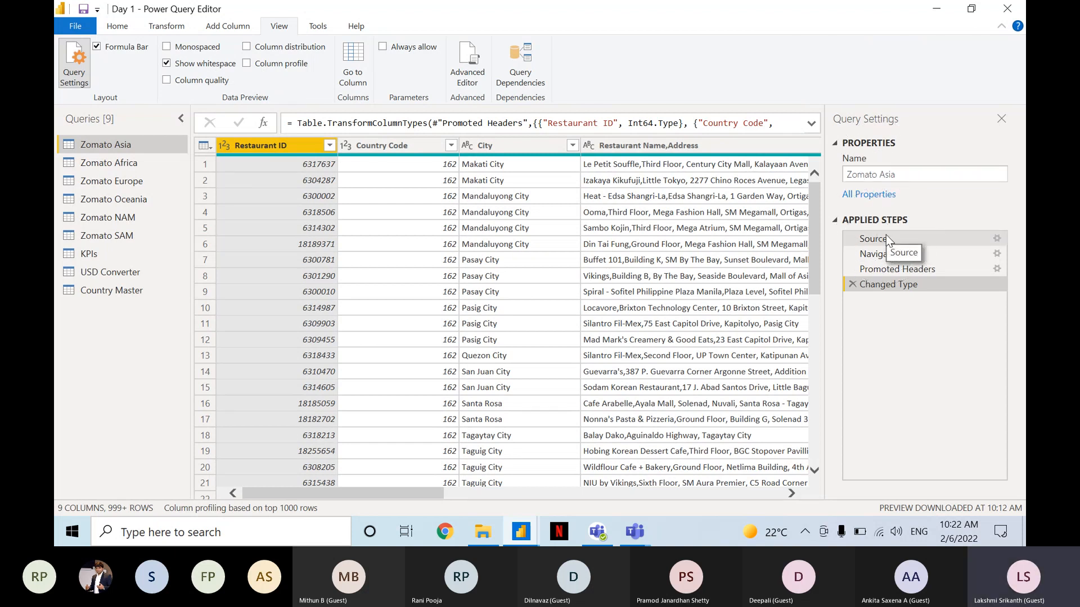
key(ctrl)
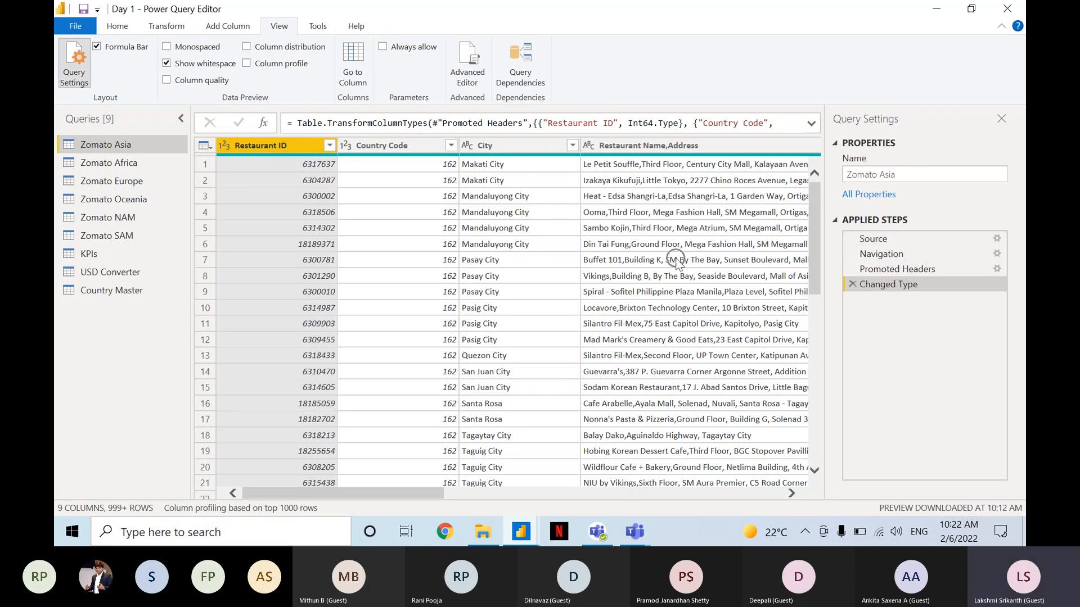
Go through the Zomato Asia applied steps in order: Source, Navigation, Promoted Headers and Changed Type.
click(909, 241)
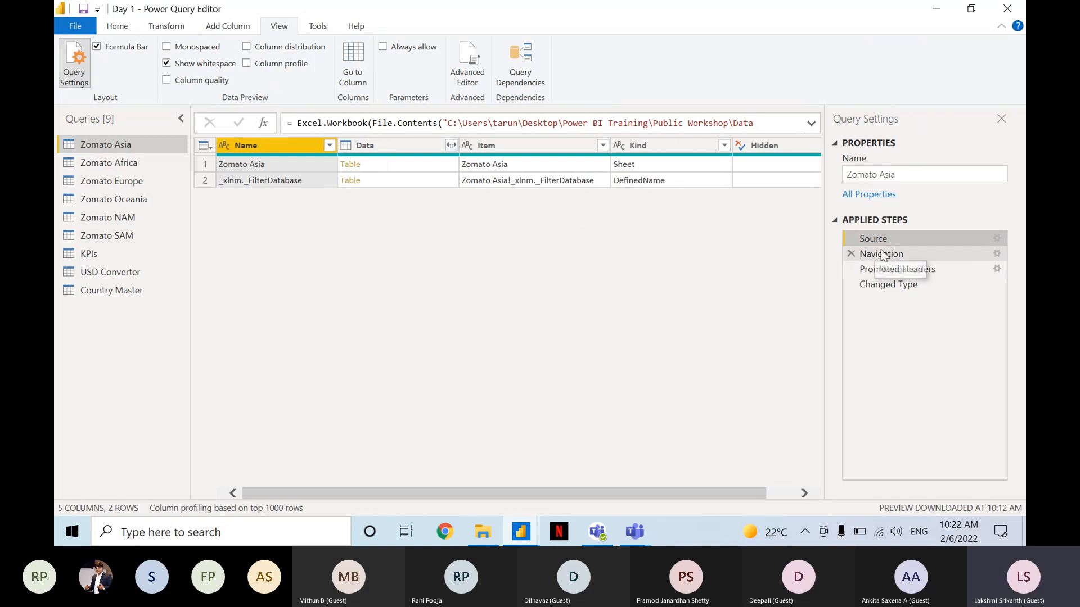
click(898, 256)
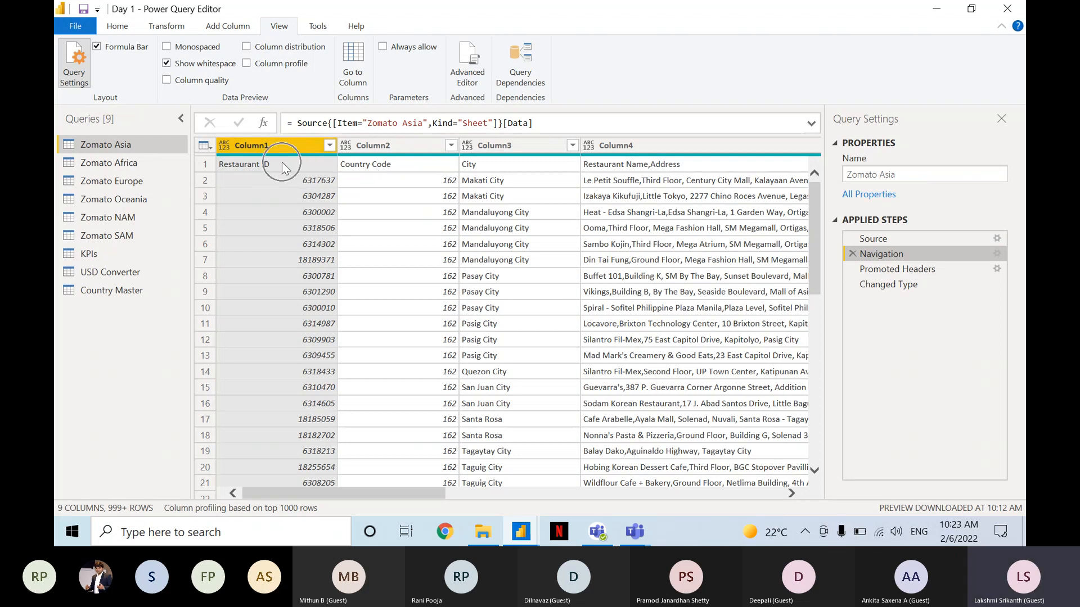
click(915, 270)
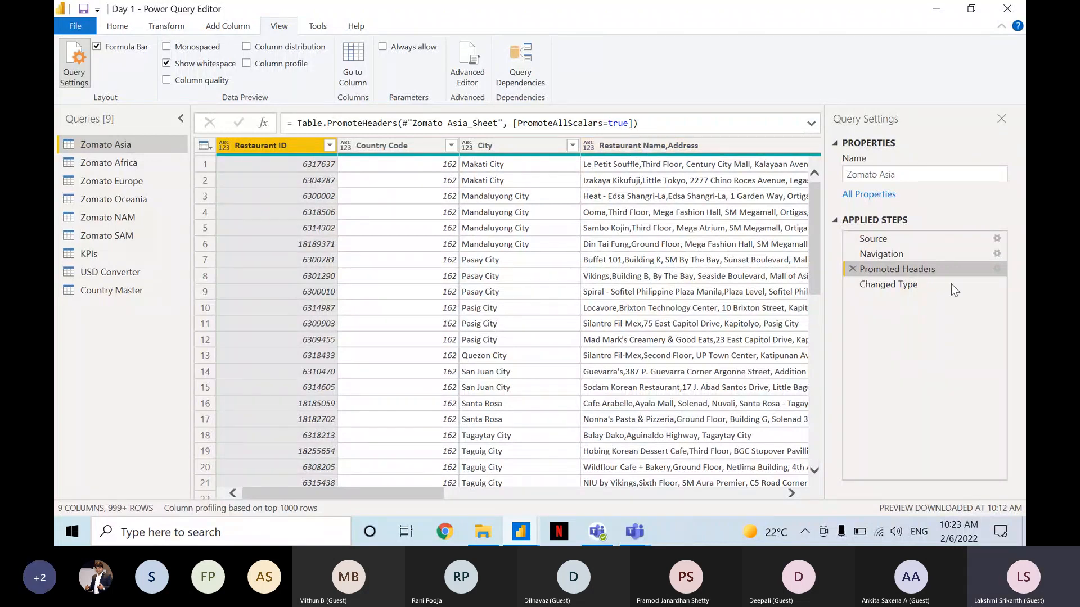
click(921, 283)
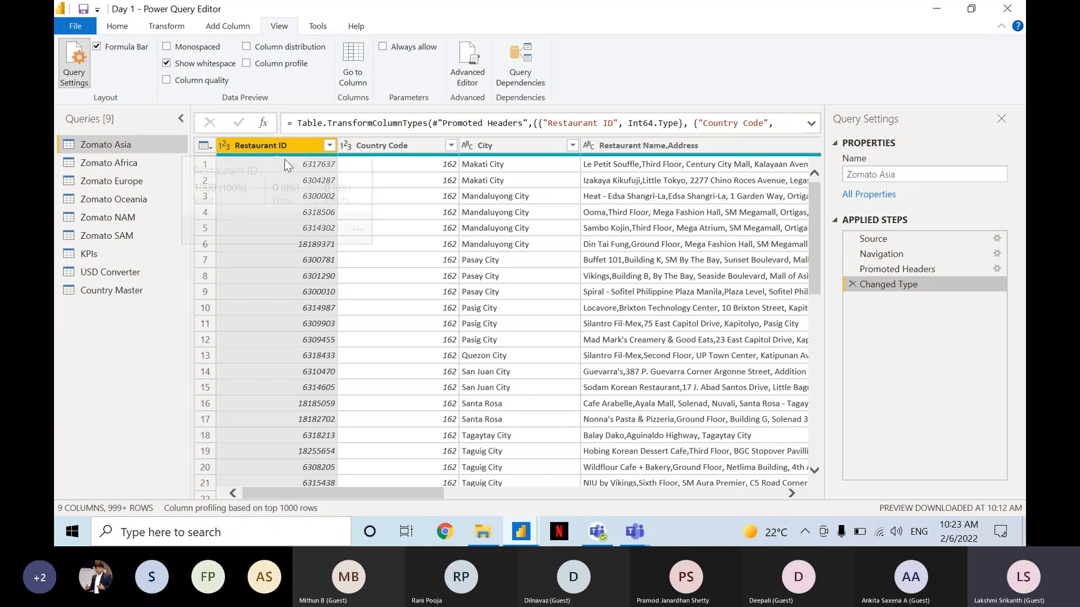
View the data quality summary of the Restaurant ID column.
mouse_move(285, 156)
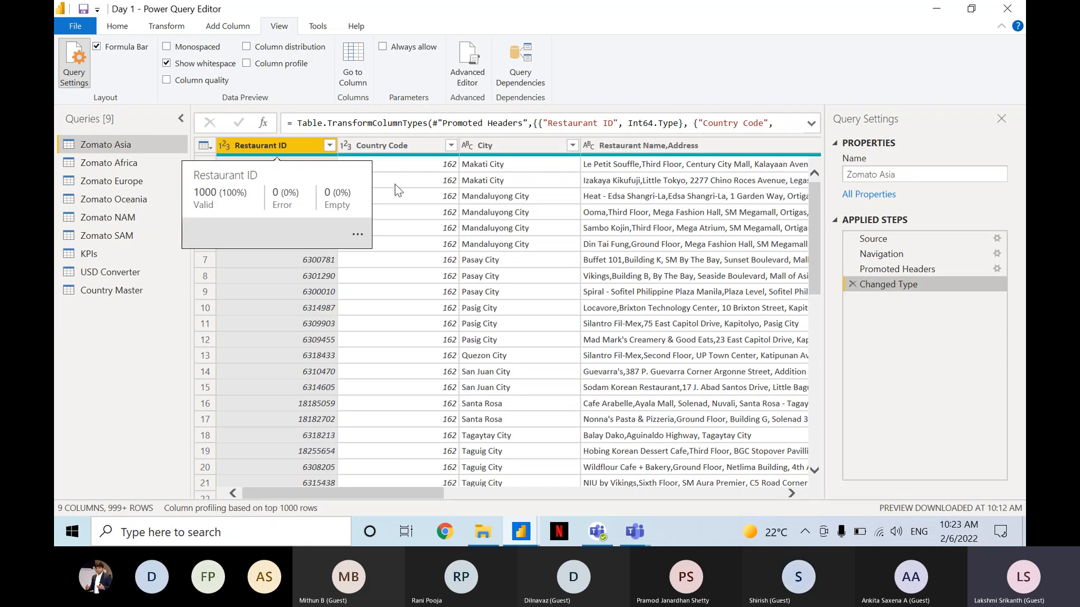
click(290, 173)
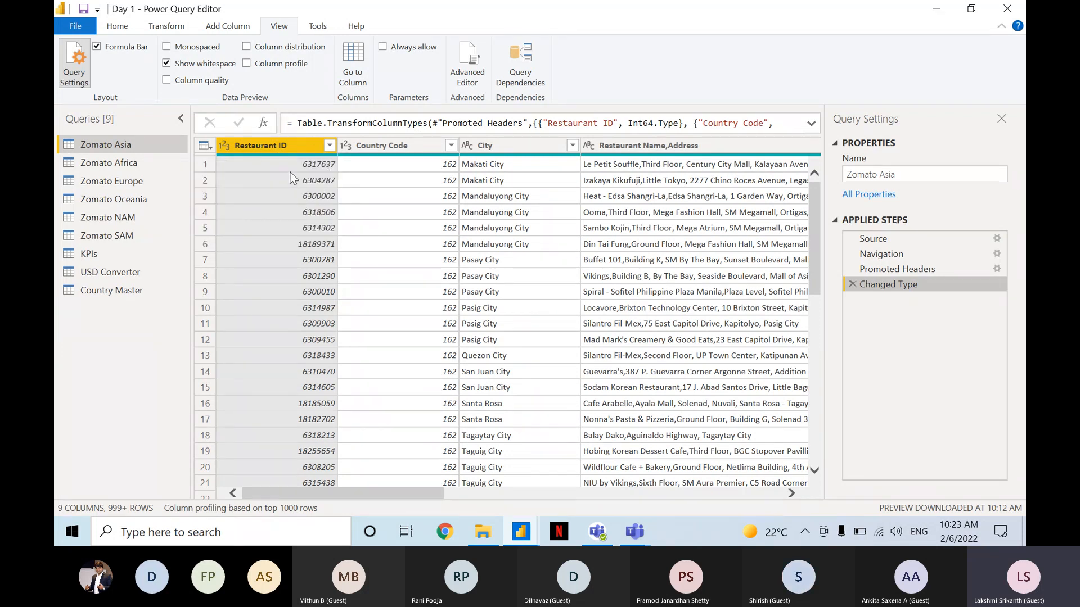
click(290, 175)
key(ctrl)
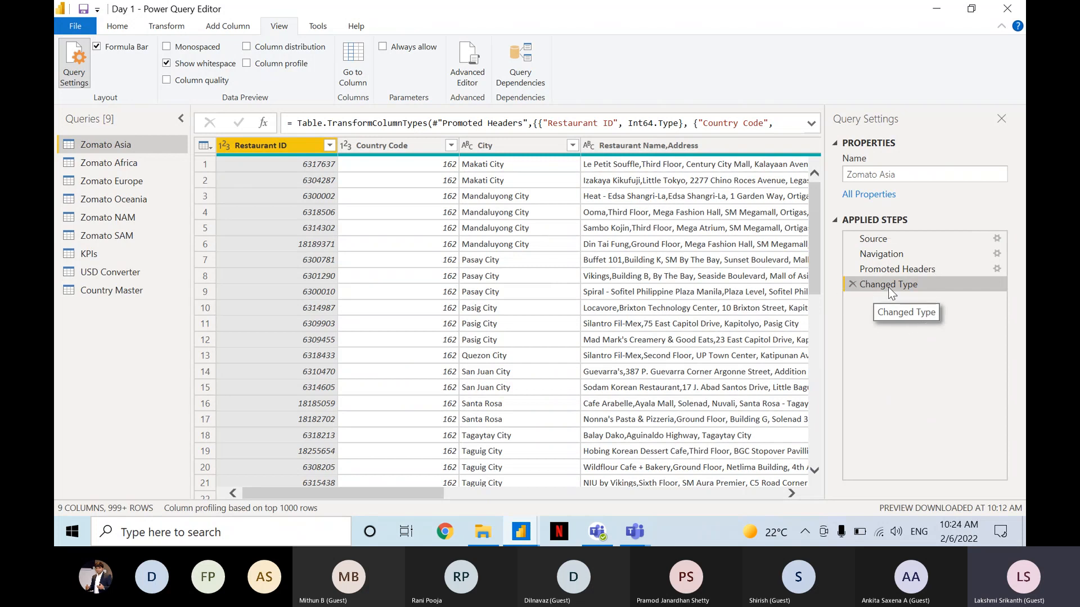
key(ctrl)
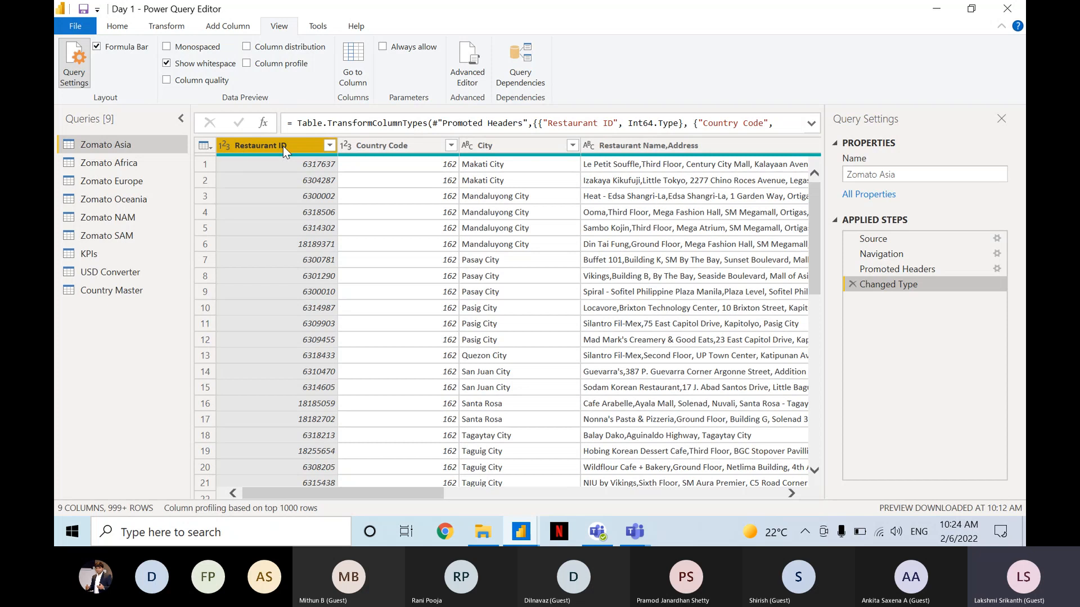
Review the available data types for the Restaurant ID and City columns without changing them, and select the Country Code column in between.
key(ctrl)
key(ctrl)
click(225, 146)
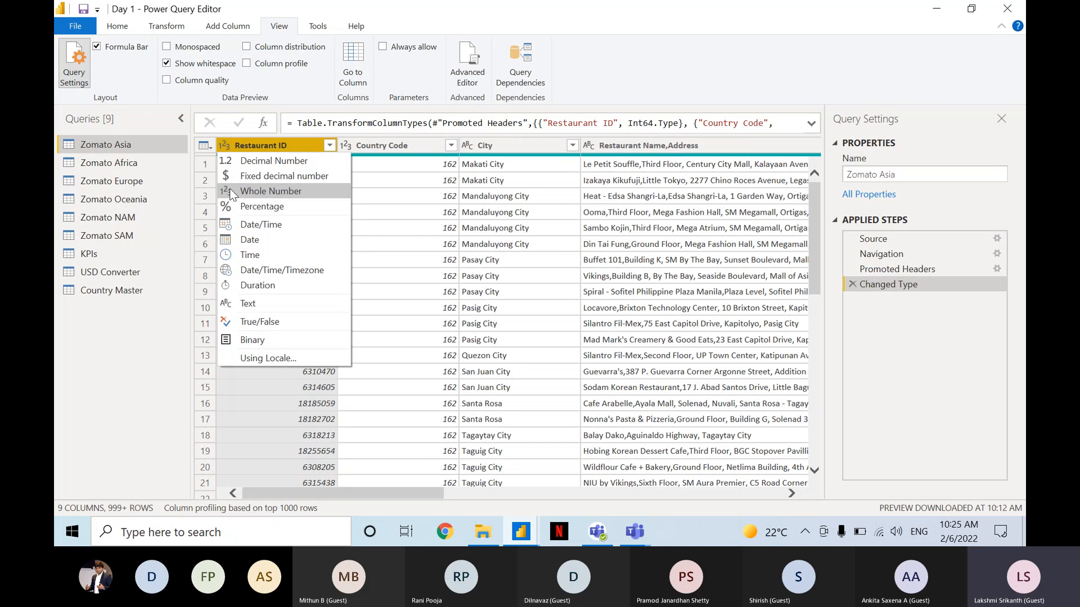
click(371, 147)
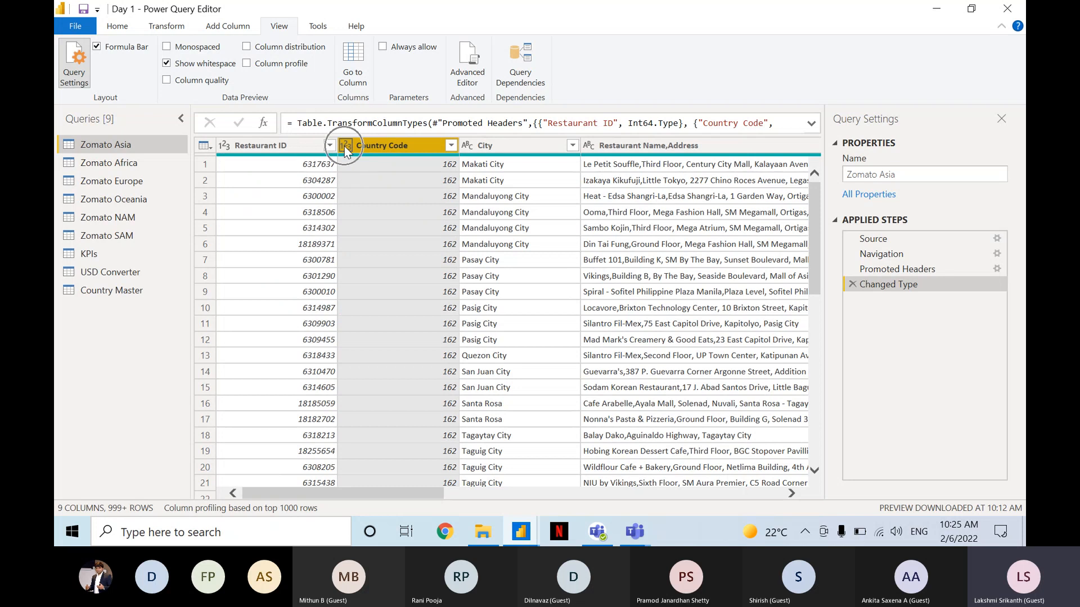
click(477, 145)
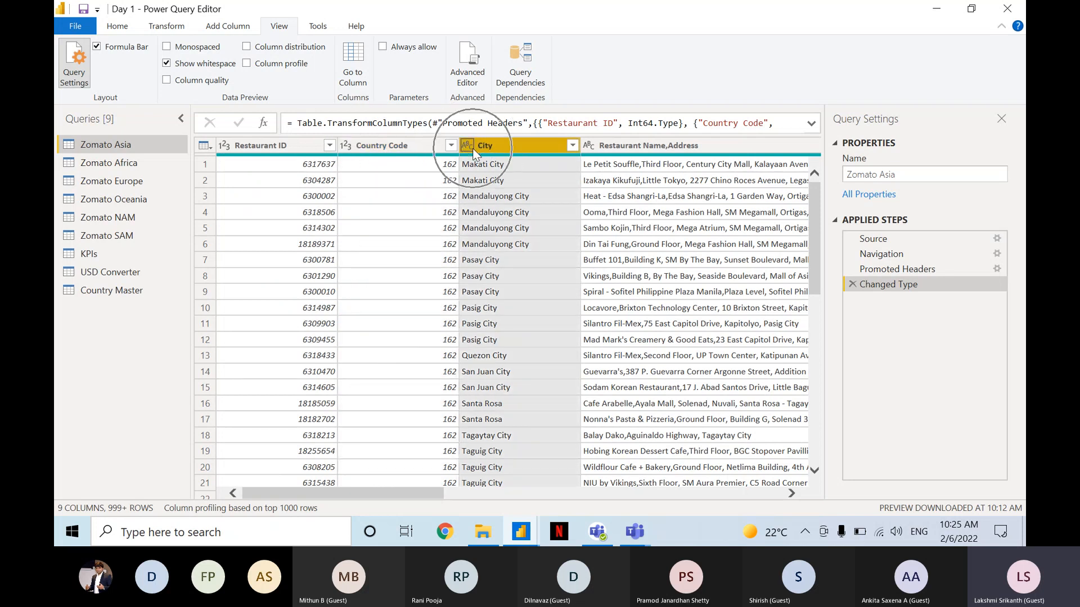
click(467, 145)
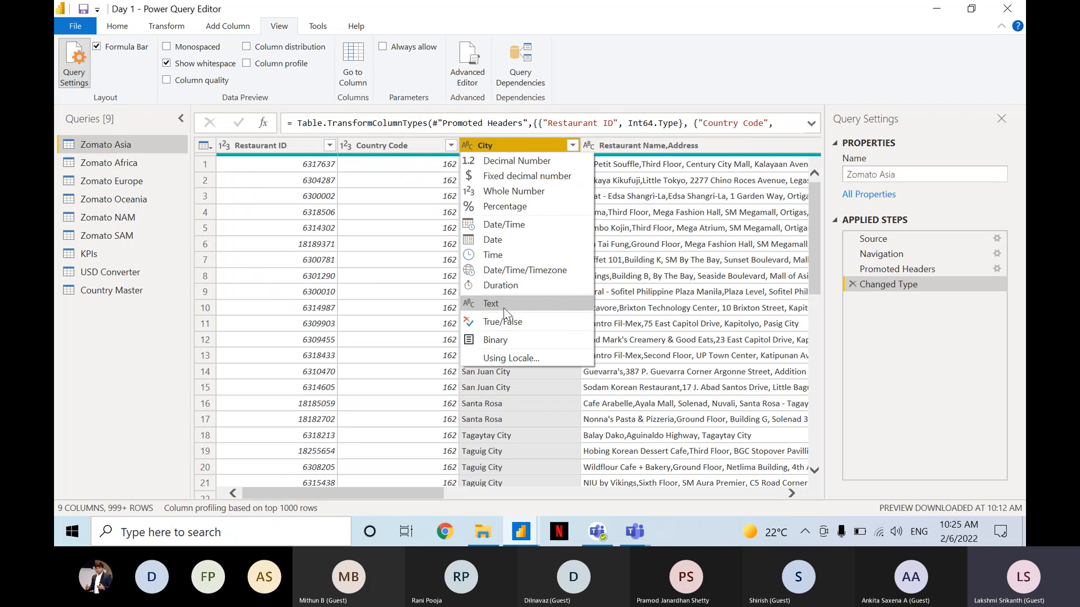
click(647, 212)
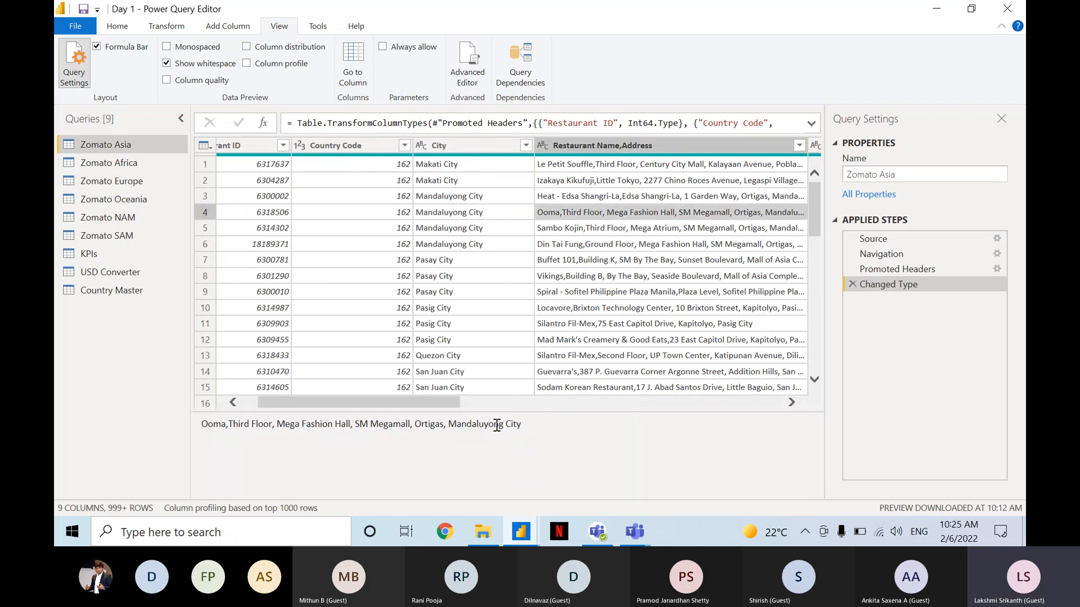
Review the Longitude column's data type options, inspect a Latitude value, return to the first columns and shrink the cell preview area.
drag(430, 400, 783, 405)
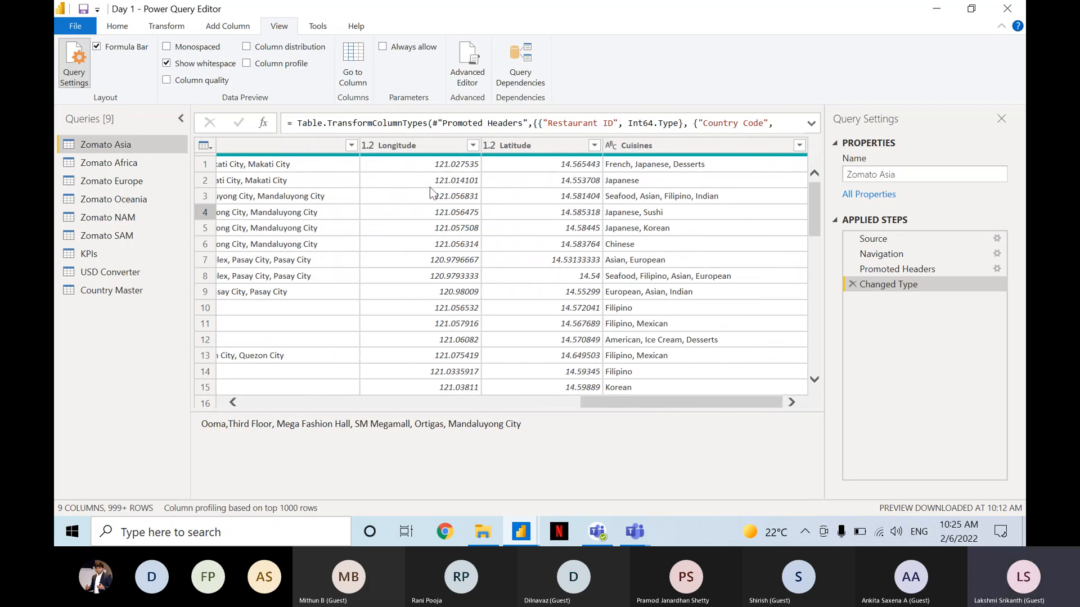
key(ctrl)
key(ctrl)
key(ctrl)
key(ctrl)
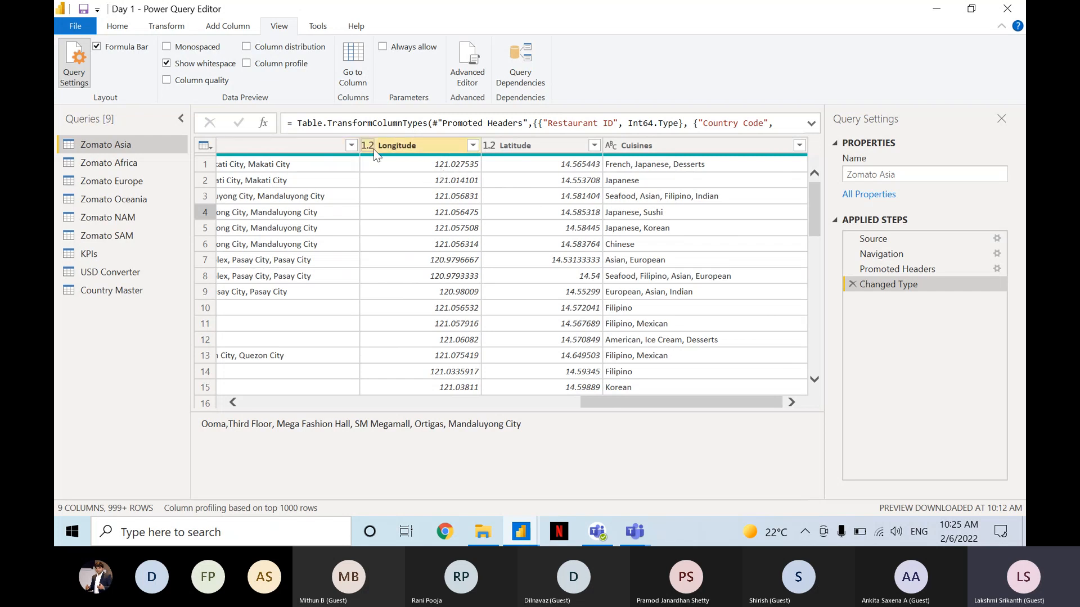
click(374, 150)
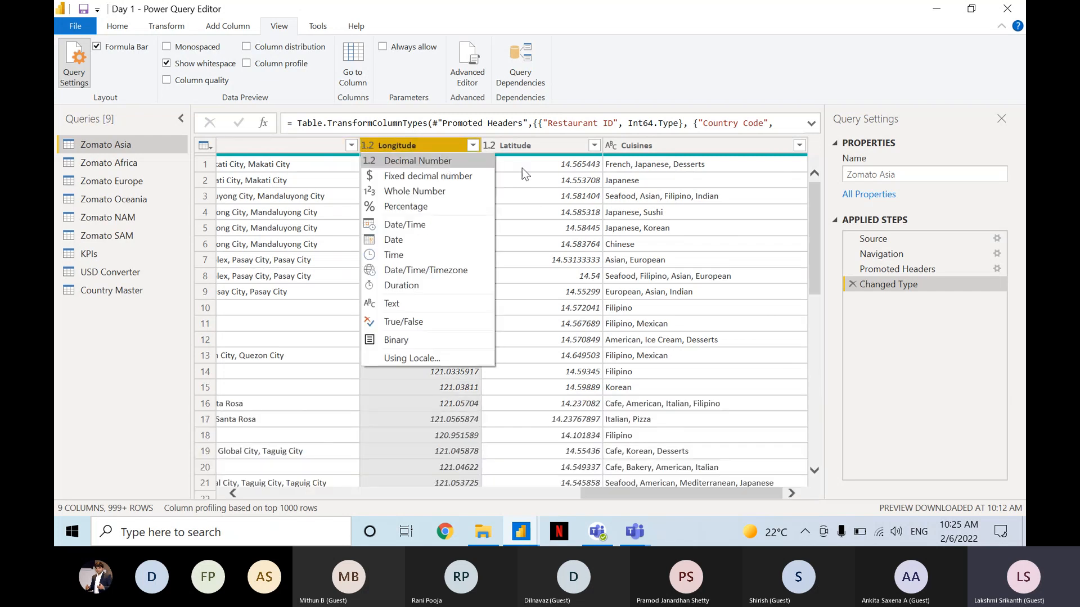
click(547, 176)
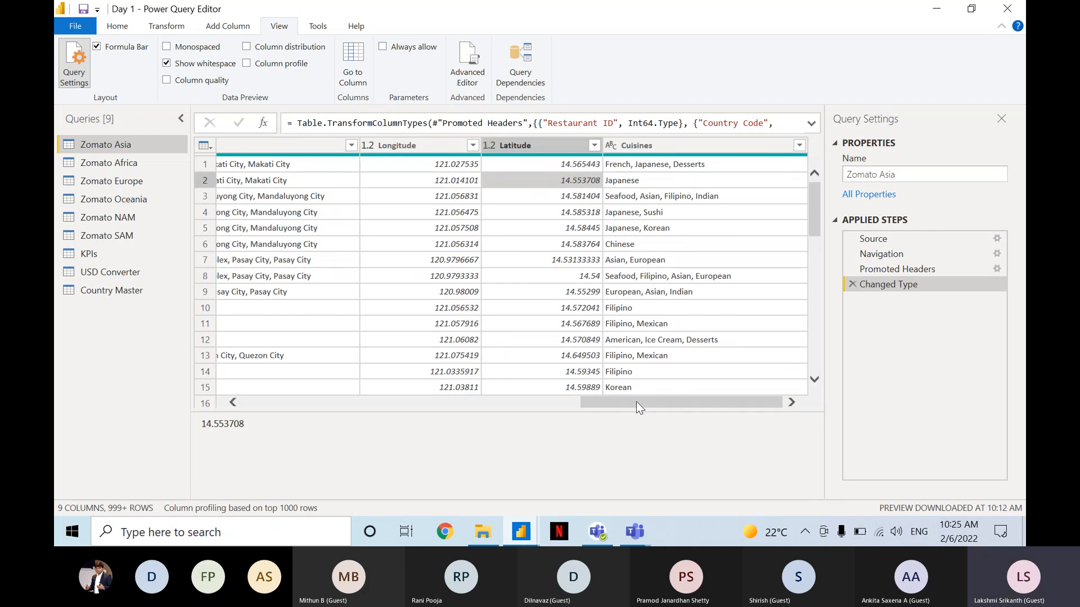
drag(643, 398, 293, 385)
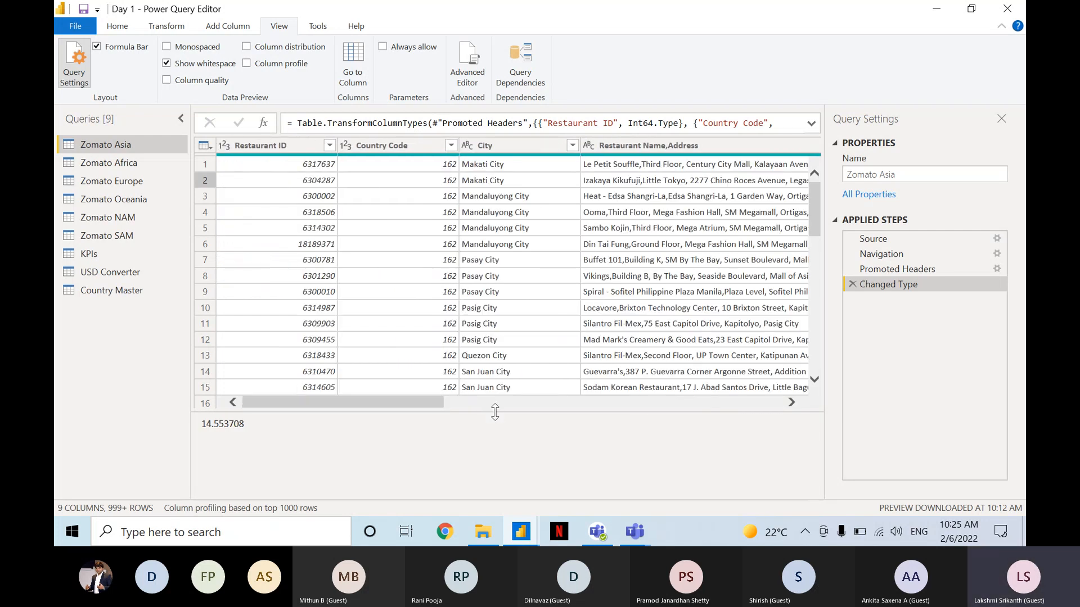
drag(495, 412, 490, 491)
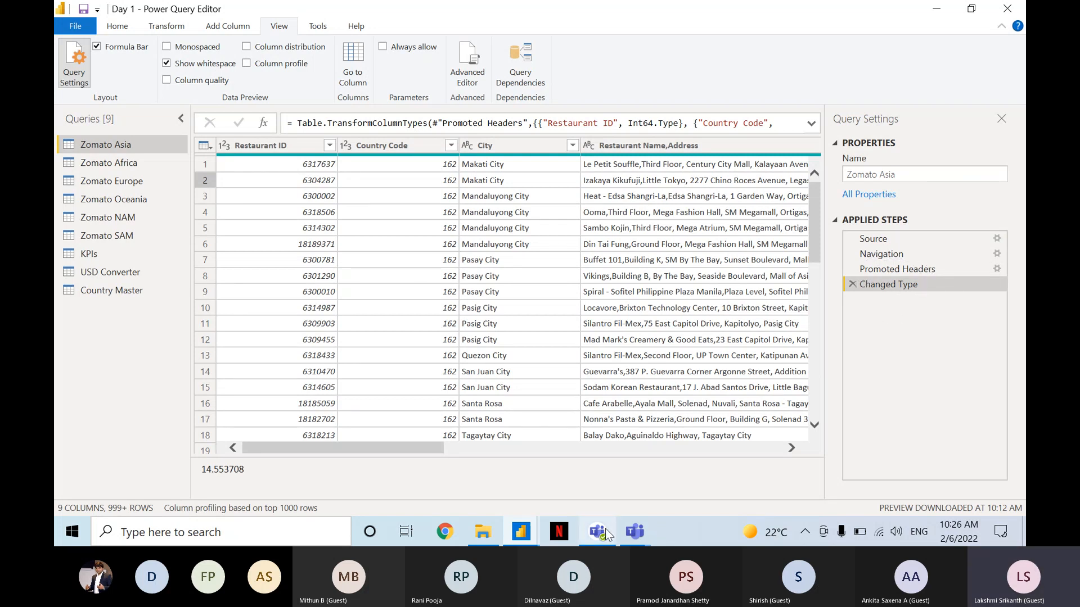
Switch to the Teams meeting, check the meeting chat for new messages and minimise the meeting window.
mouse_move(634, 530)
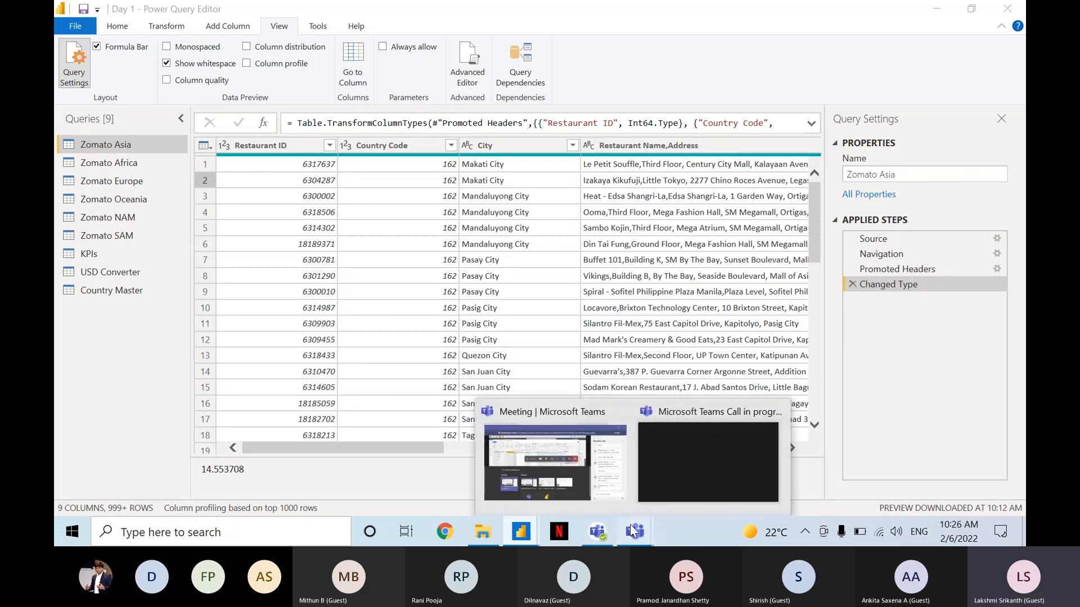
click(576, 454)
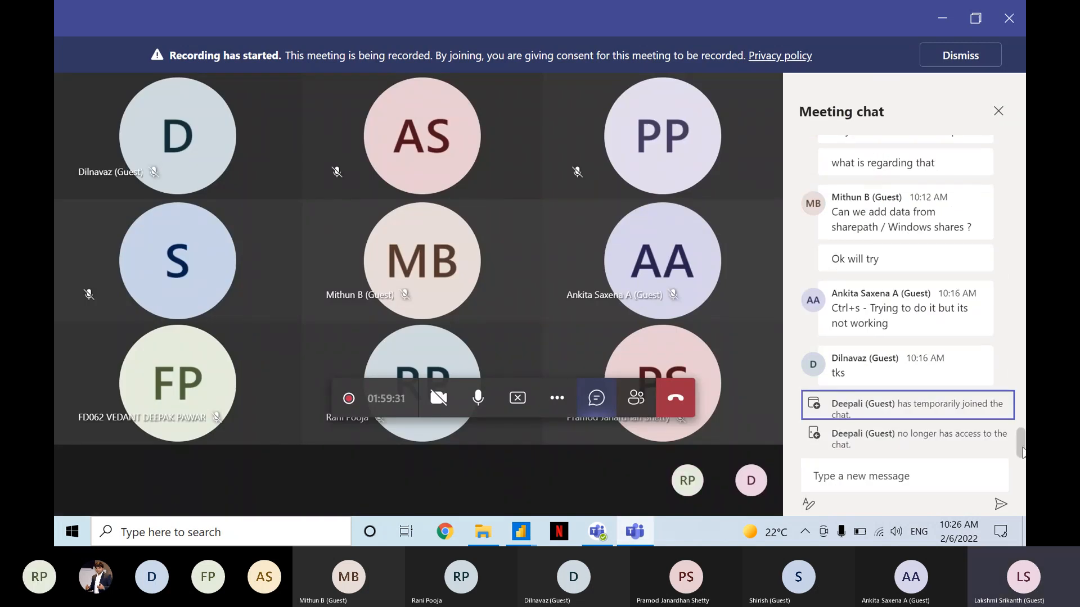
scroll(875, 378, up, 10)
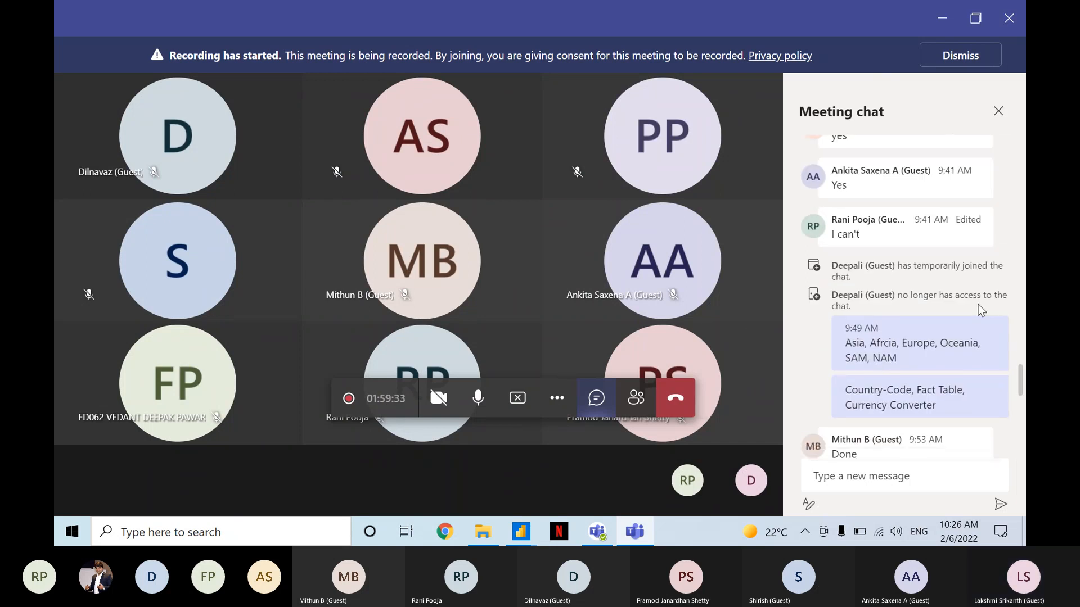
drag(1023, 381, 1020, 443)
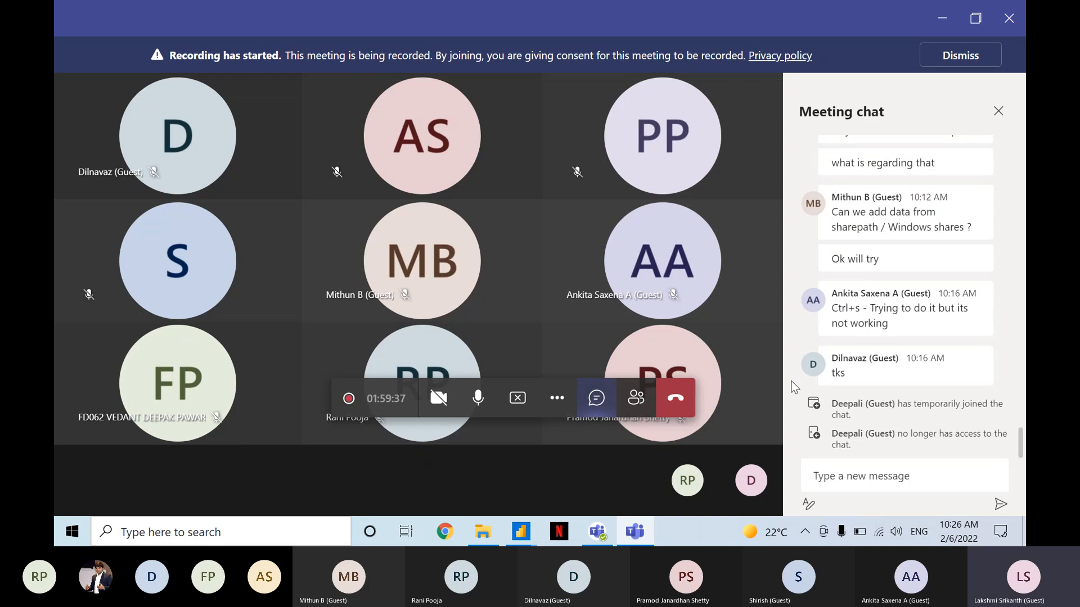
click(746, 362)
click(934, 23)
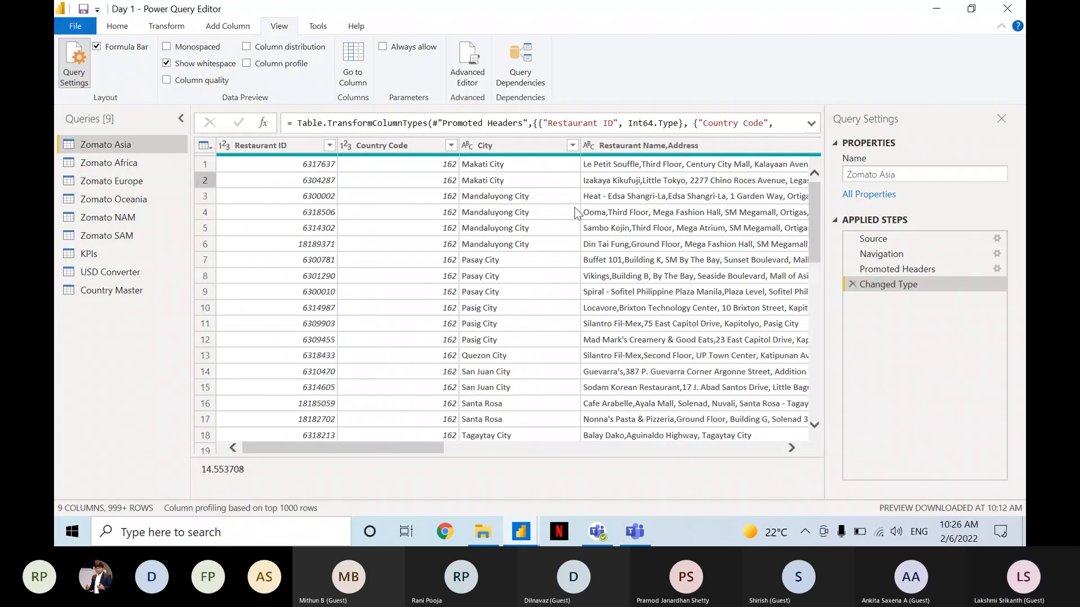
click(441, 192)
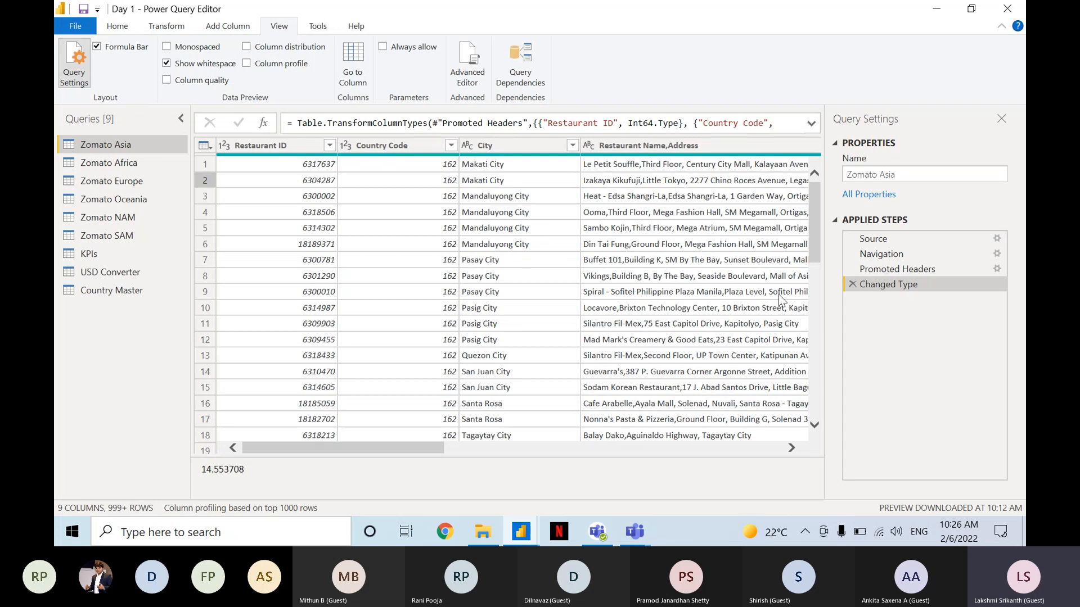
key(ctrl)
key(ctrl)
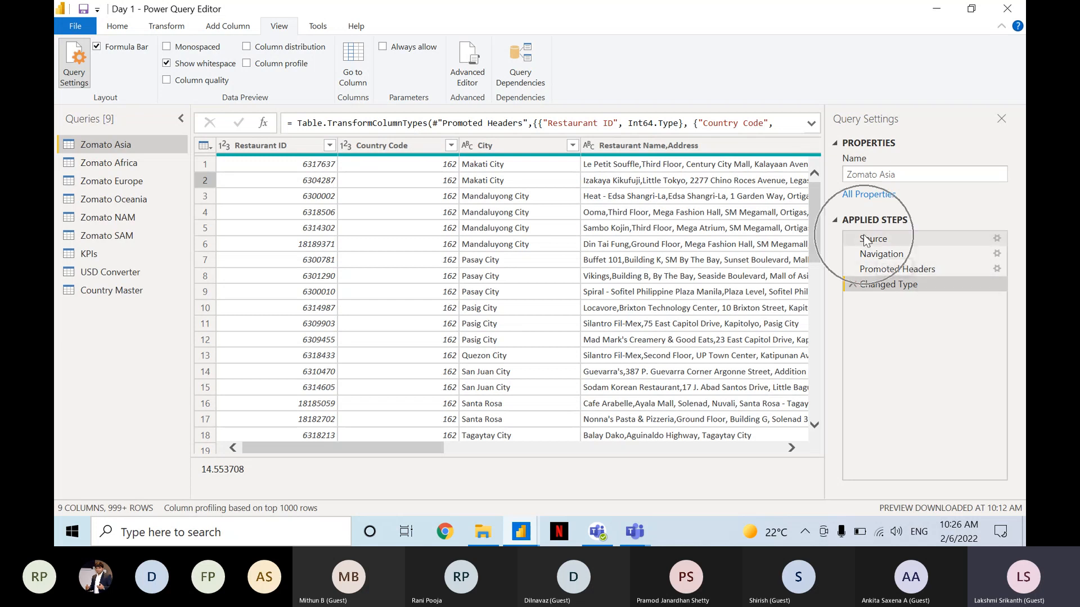
key(ctrl)
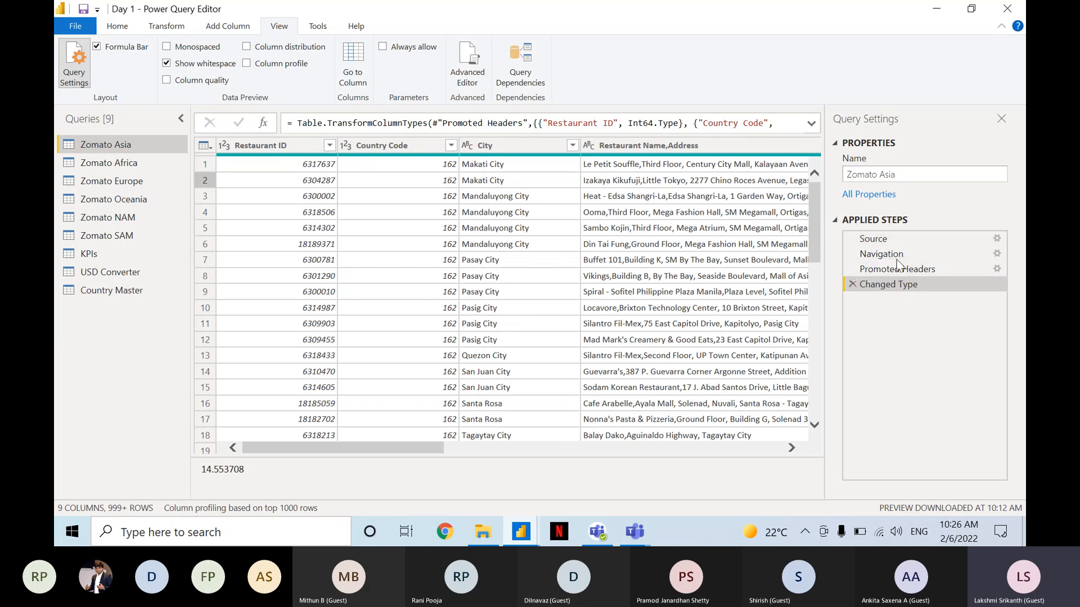
key(ctrl)
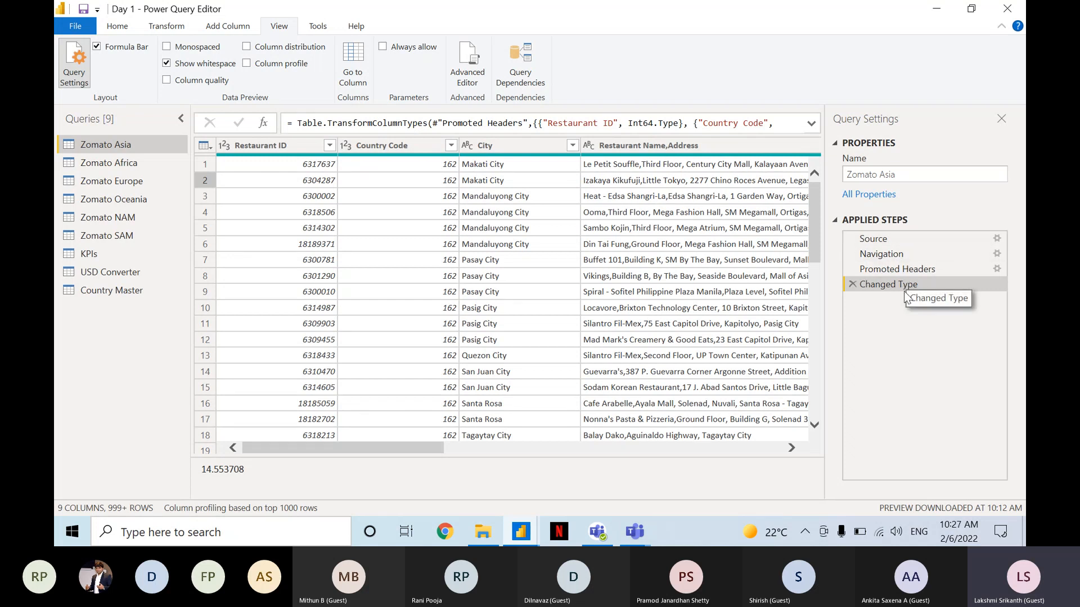
key(ctrl)
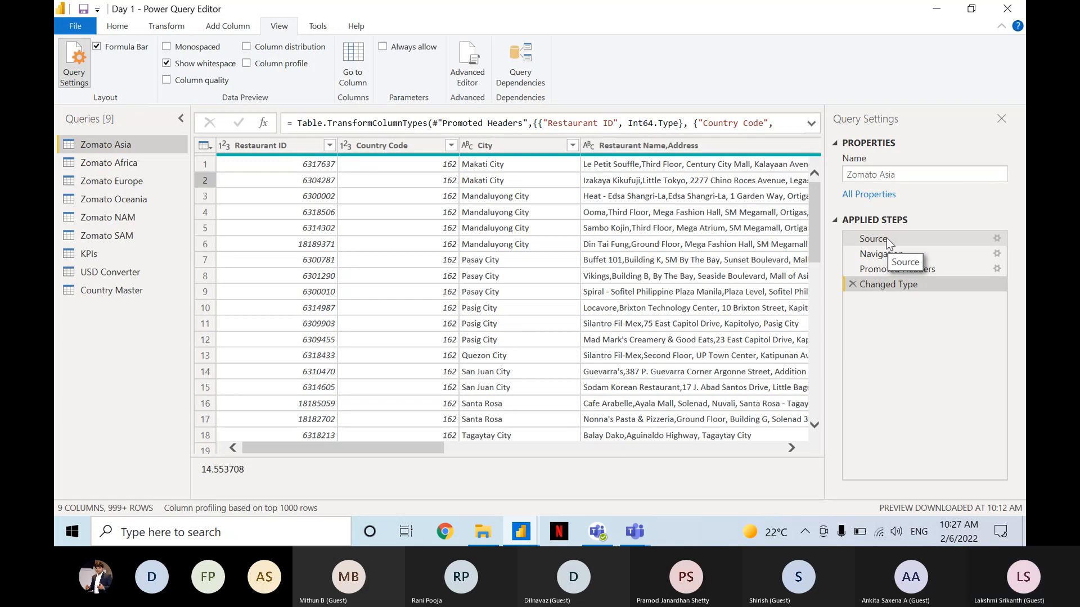
Open the Advanced Editor for the Zomato Asia query, read its M code and move the window aside to expose the applied steps.
click(458, 75)
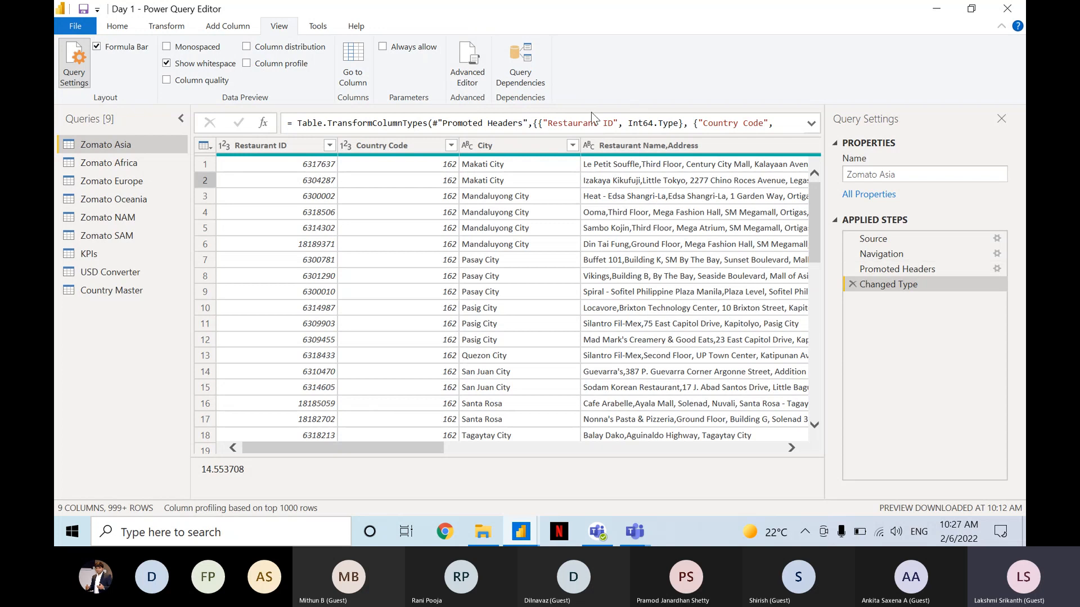
click(525, 83)
click(469, 66)
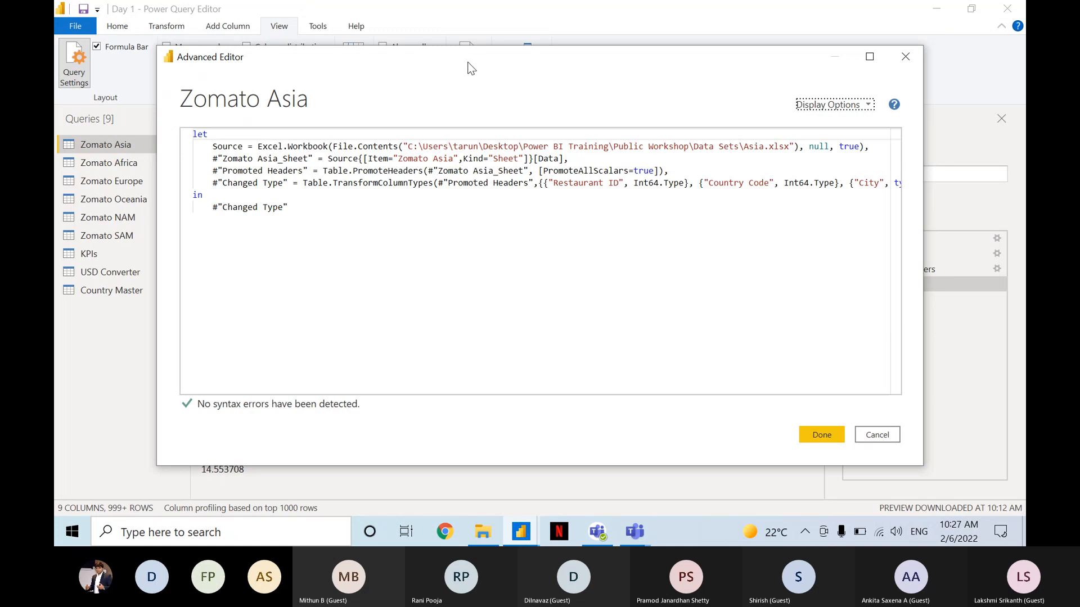
click(455, 158)
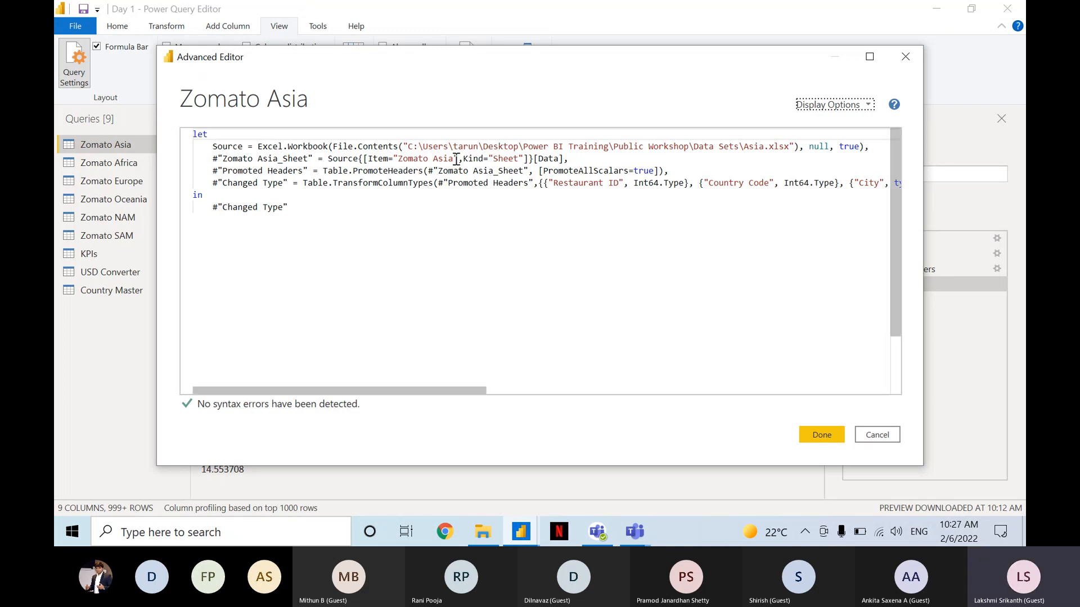
key(ctrl)
key(ctrl)
key(ctrl)
key(ctrl)
key(ctrl)
key(ctrl)
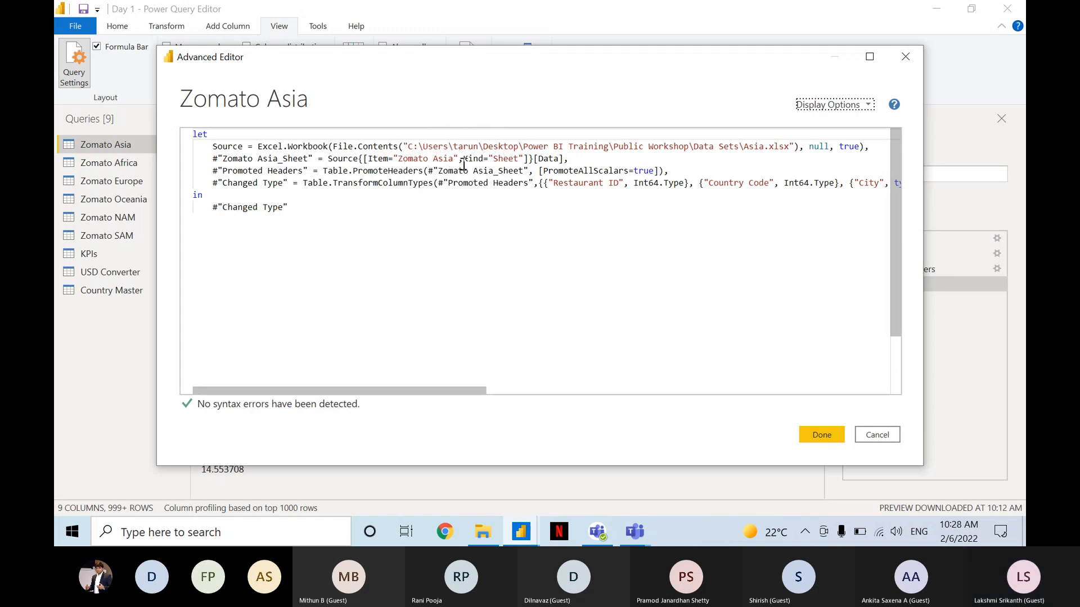
key(ctrl)
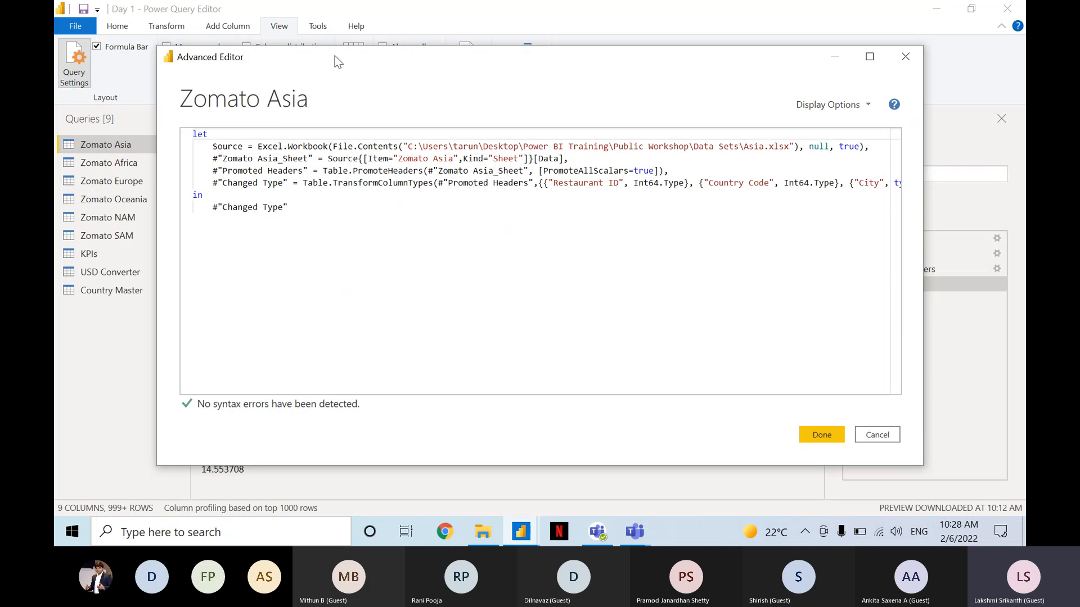
drag(370, 52, 286, 90)
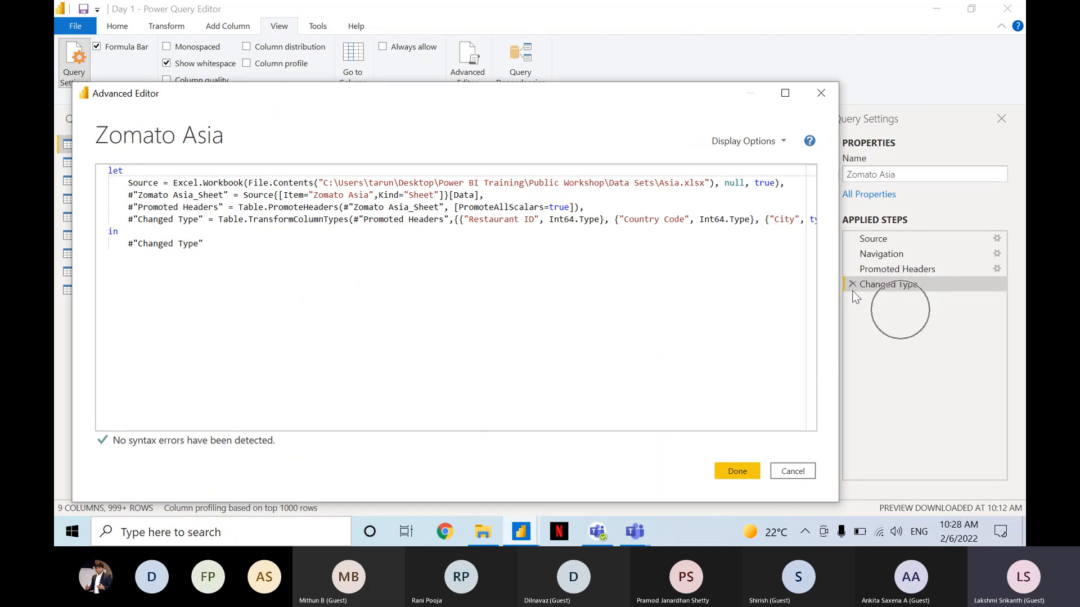
Close the Advanced Editor with the Zomato Asia code as it is and return to the query's data preview.
click(652, 248)
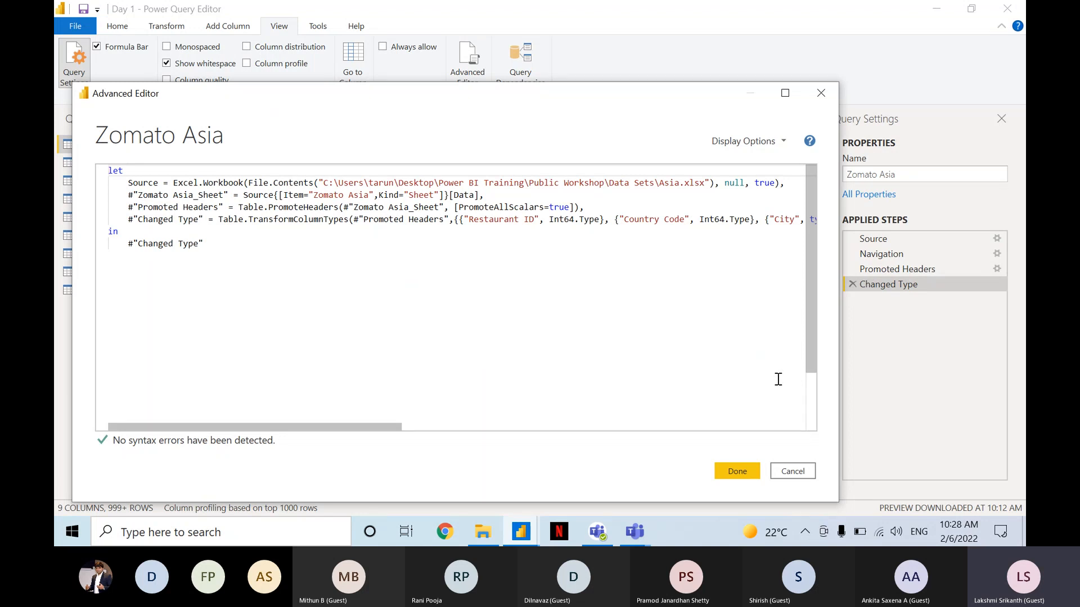
click(746, 472)
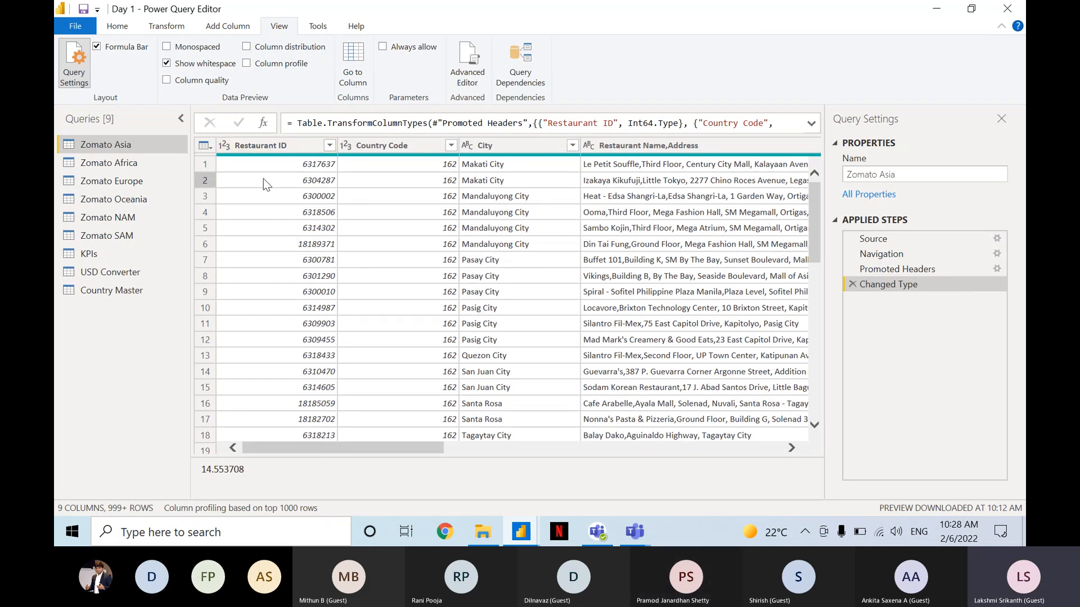
mouse_move(254, 158)
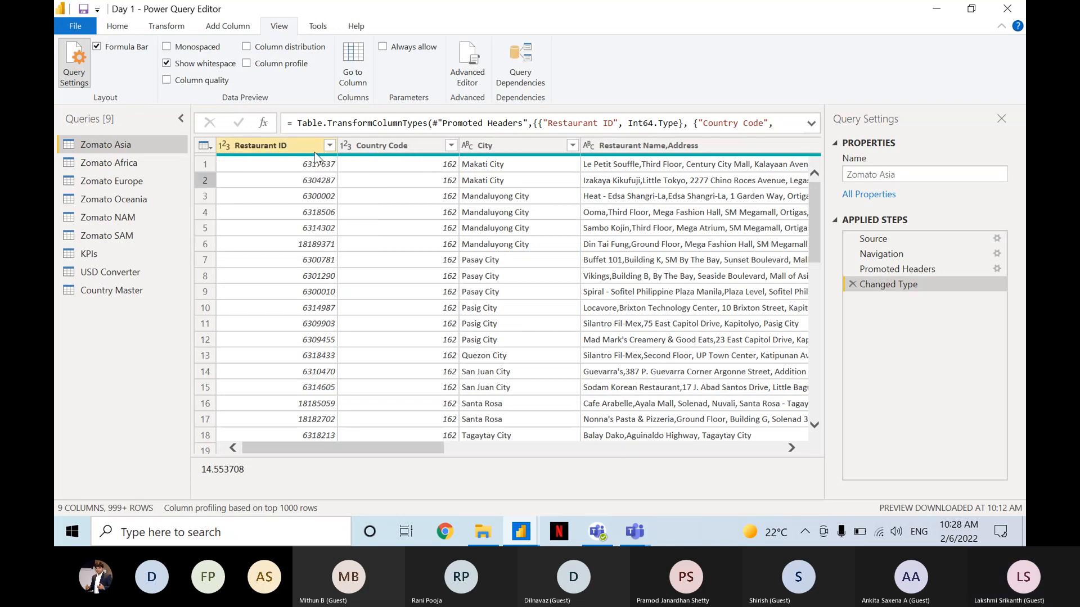
Preview the Zomato Africa and Zomato Europe queries for comparison and return to the Zomato Asia query.
click(132, 162)
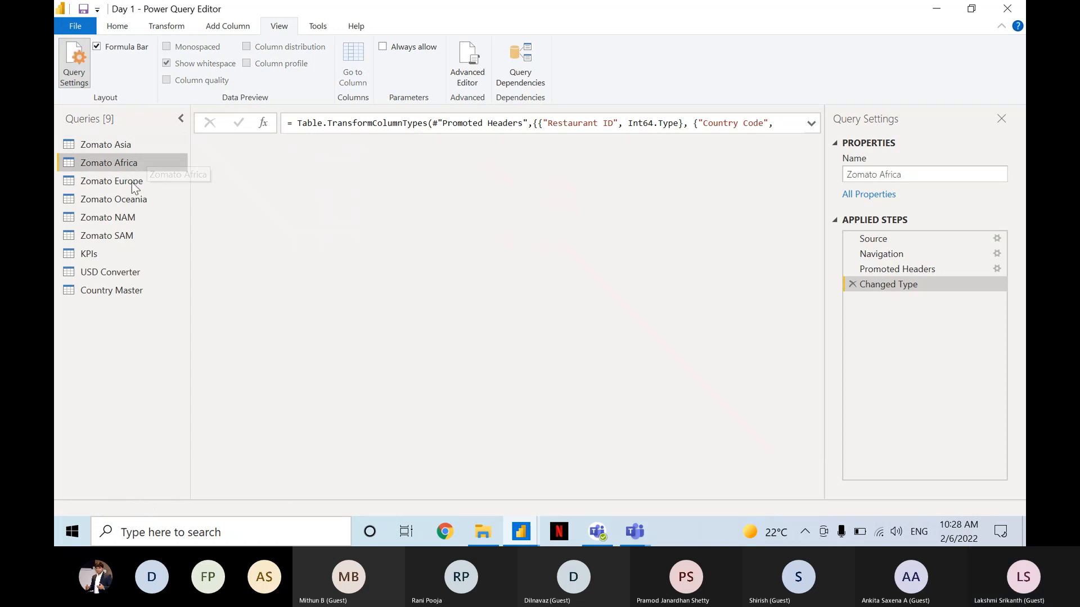
click(131, 180)
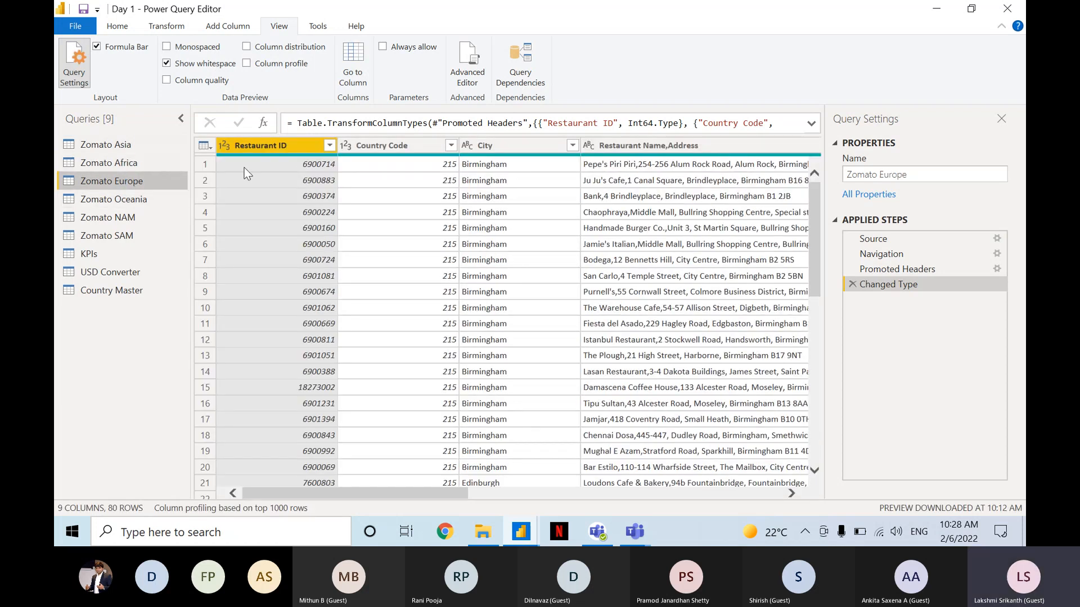
click(138, 143)
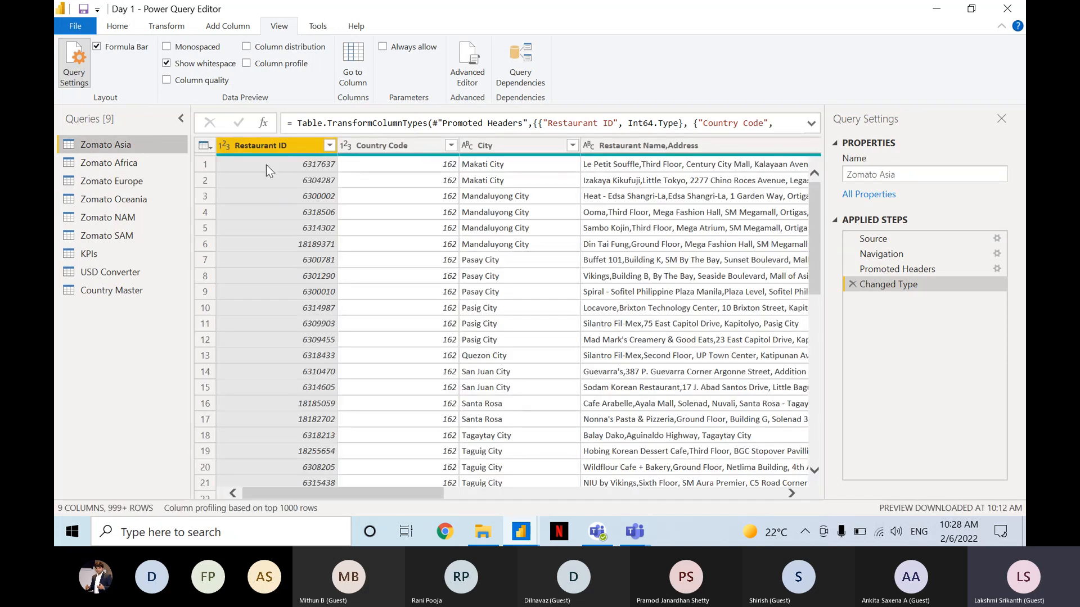
Check the Country Code column's valid, error and empty summary, and look across the Zomato Asia columns to Cuisines and back.
mouse_move(287, 156)
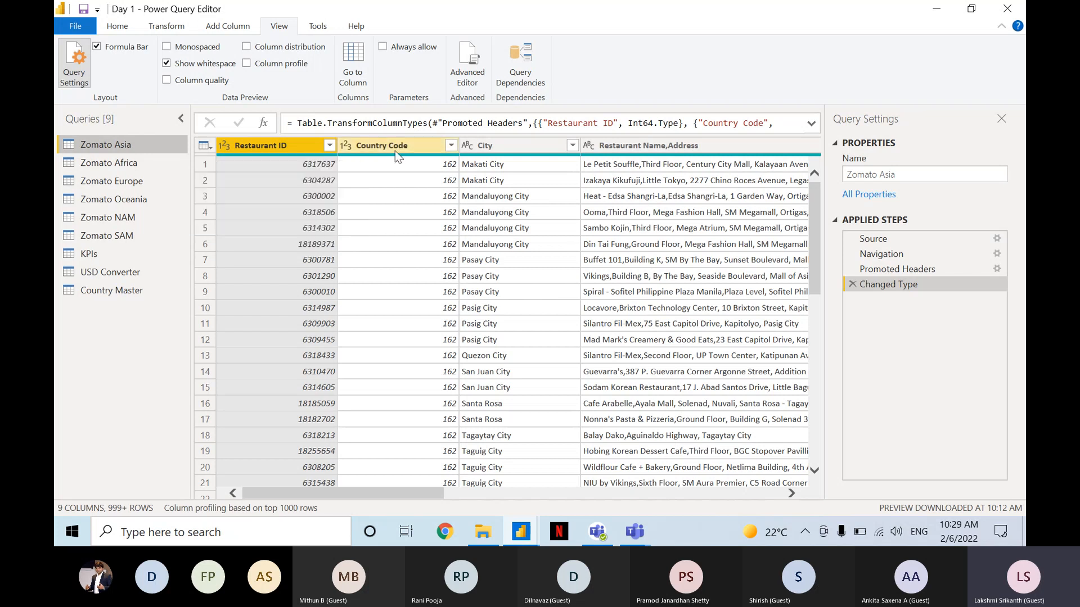
mouse_move(395, 155)
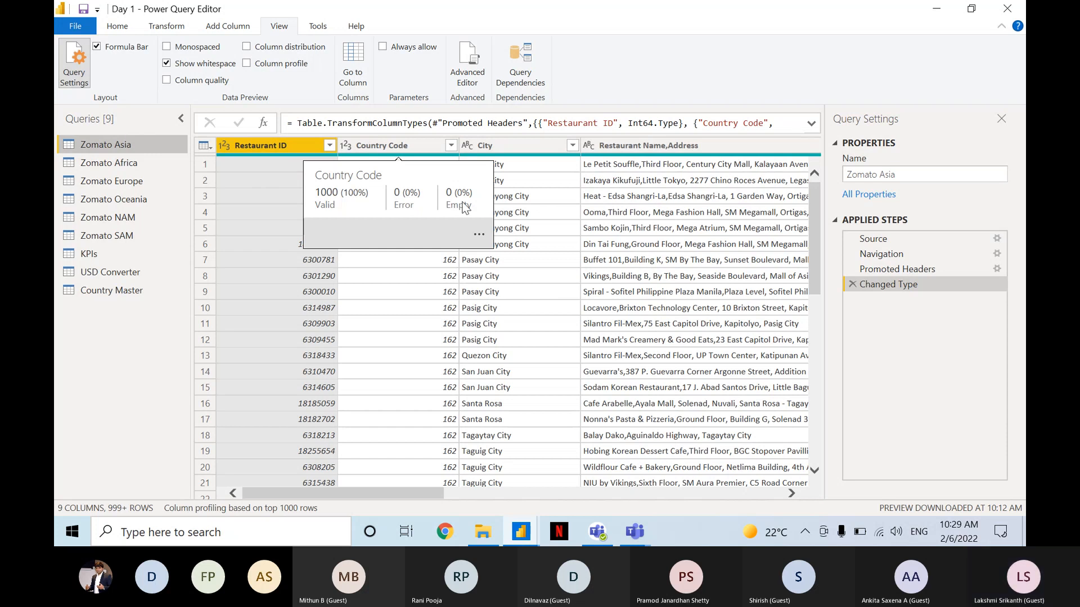
key(ctrl)
key(ctrl)
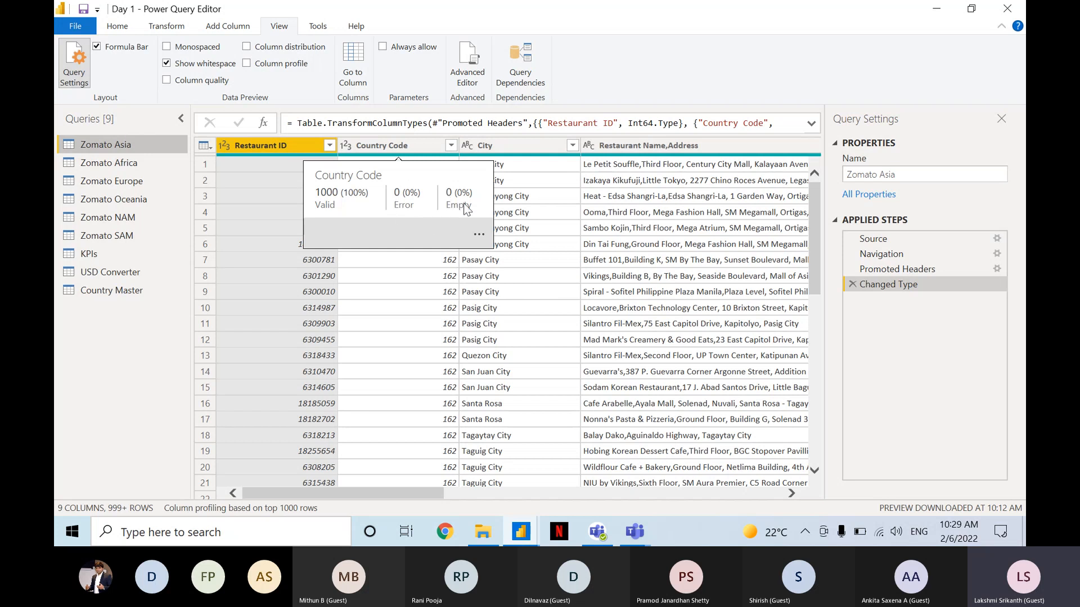
key(ctrl)
key(ctrl)
key(ctrl)
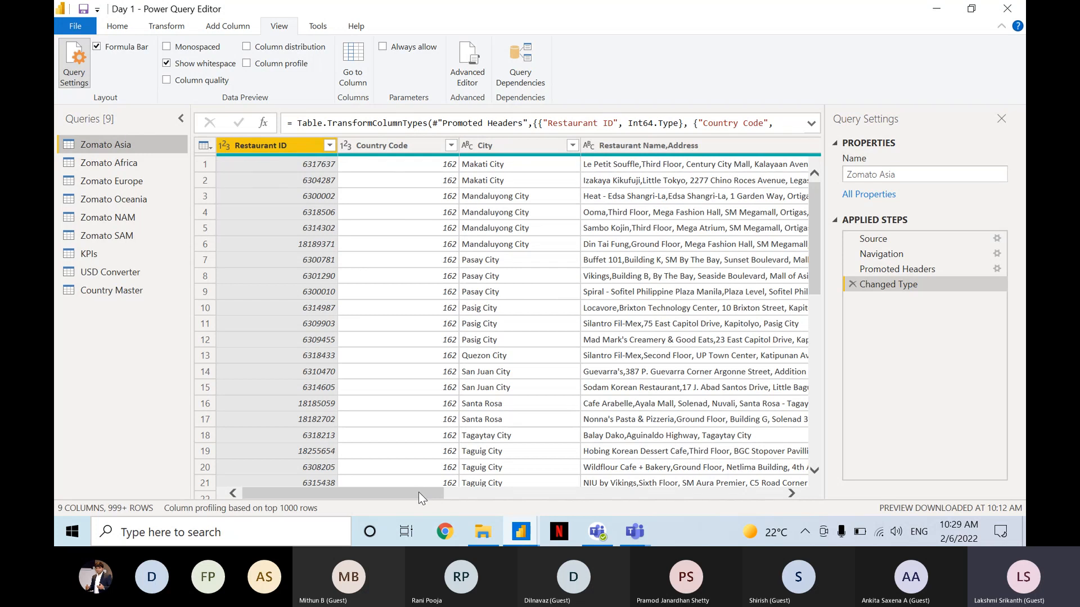
drag(418, 491, 734, 486)
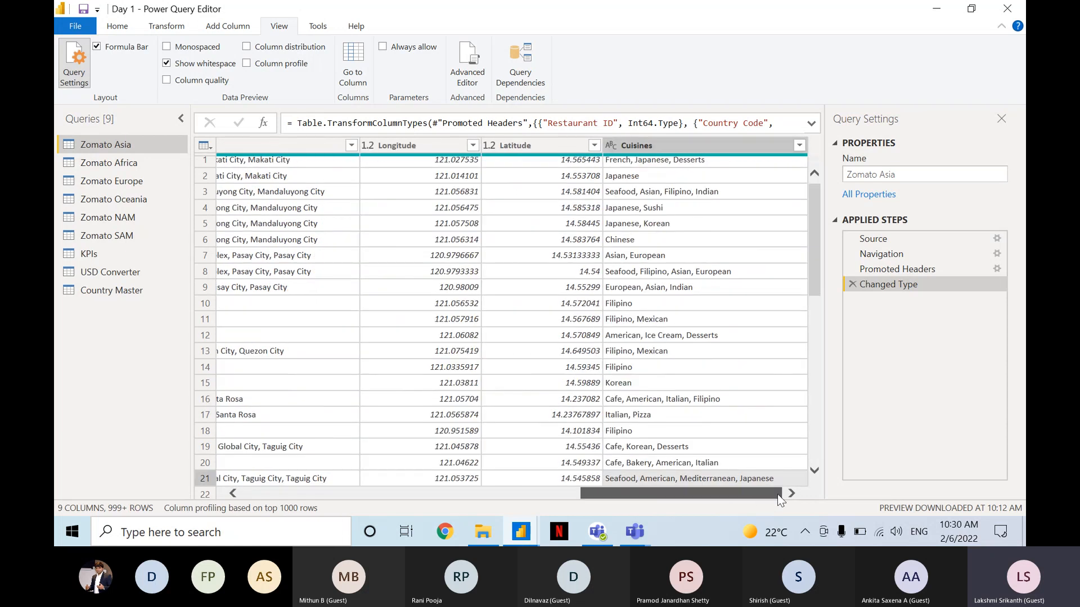
drag(777, 494, 399, 470)
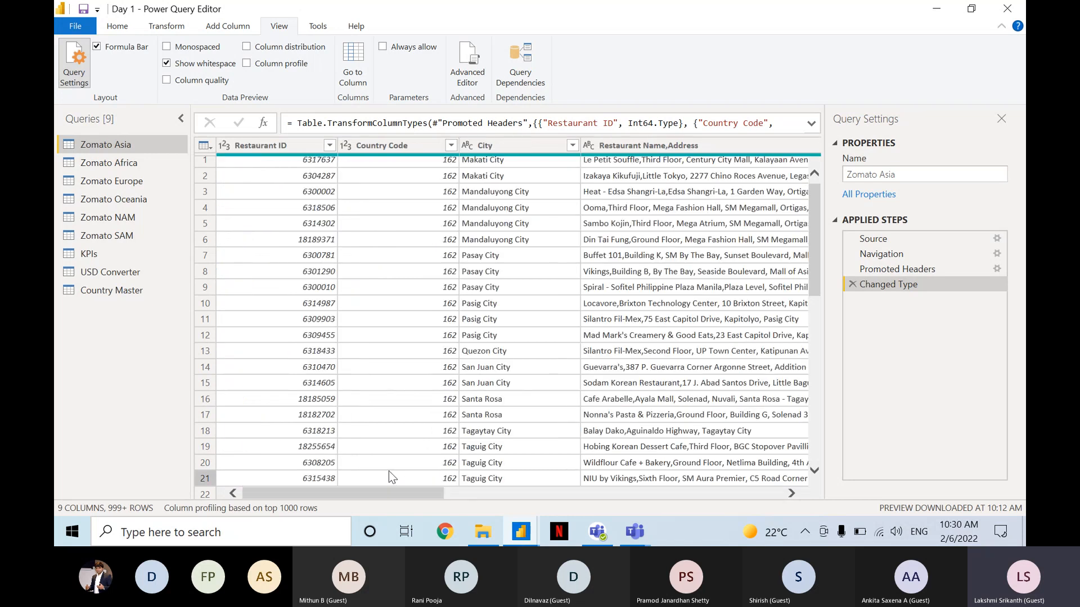
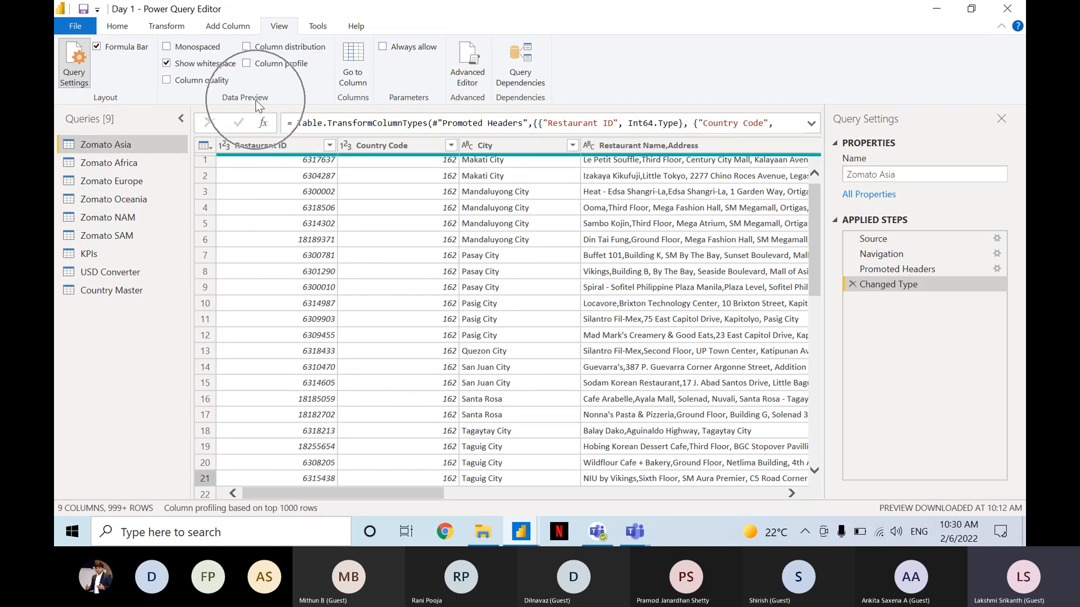
Show column quality for the Zomato Asia query, check the Restaurant ID column's valid, error and empty summary, and hide column quality again.
click(203, 82)
click(204, 82)
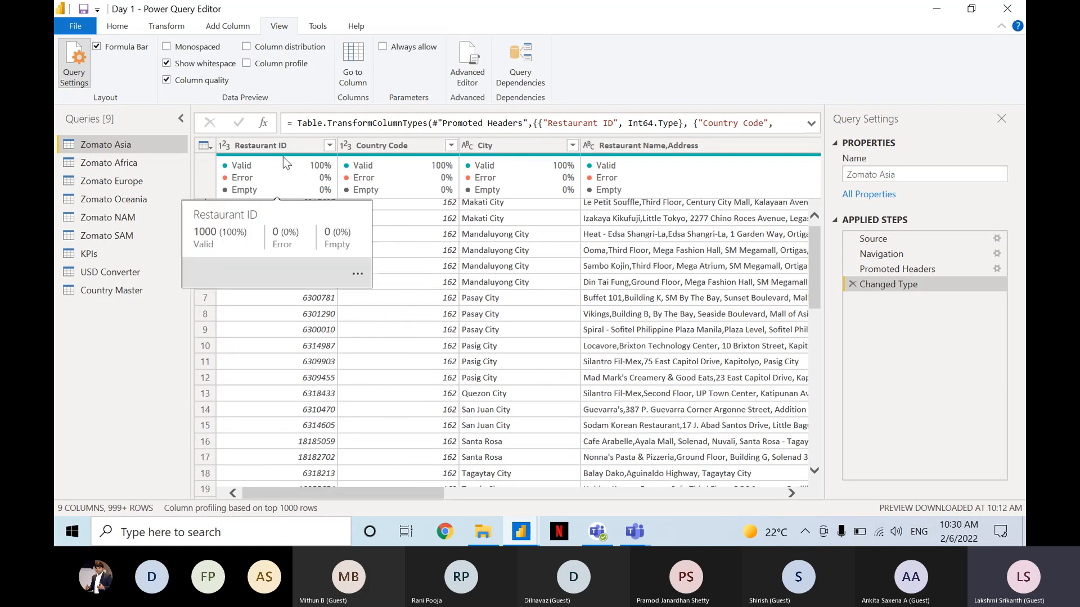
mouse_move(312, 180)
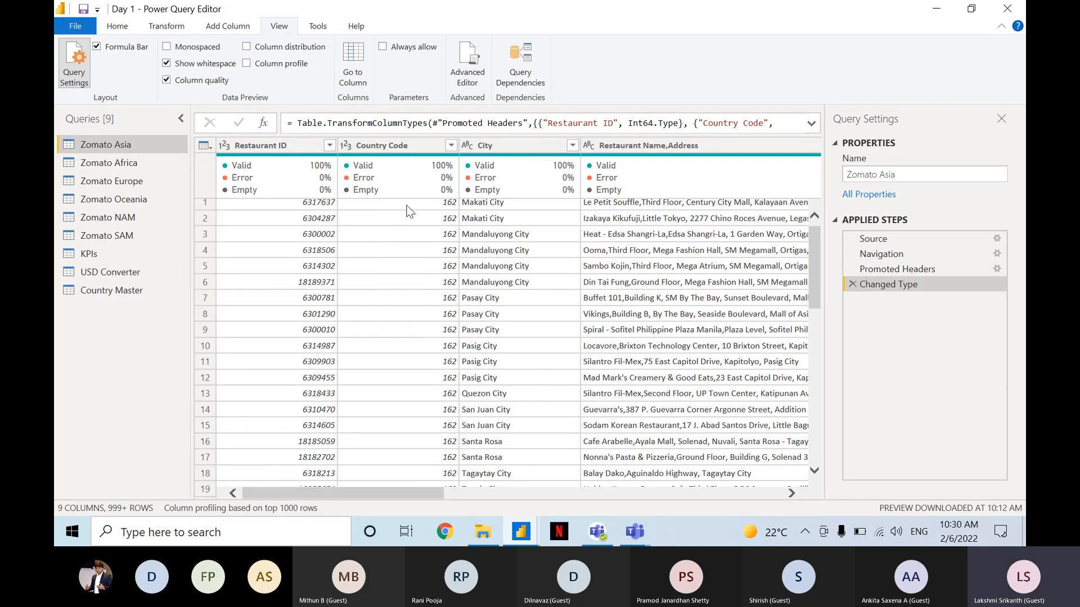
drag(415, 491, 380, 460)
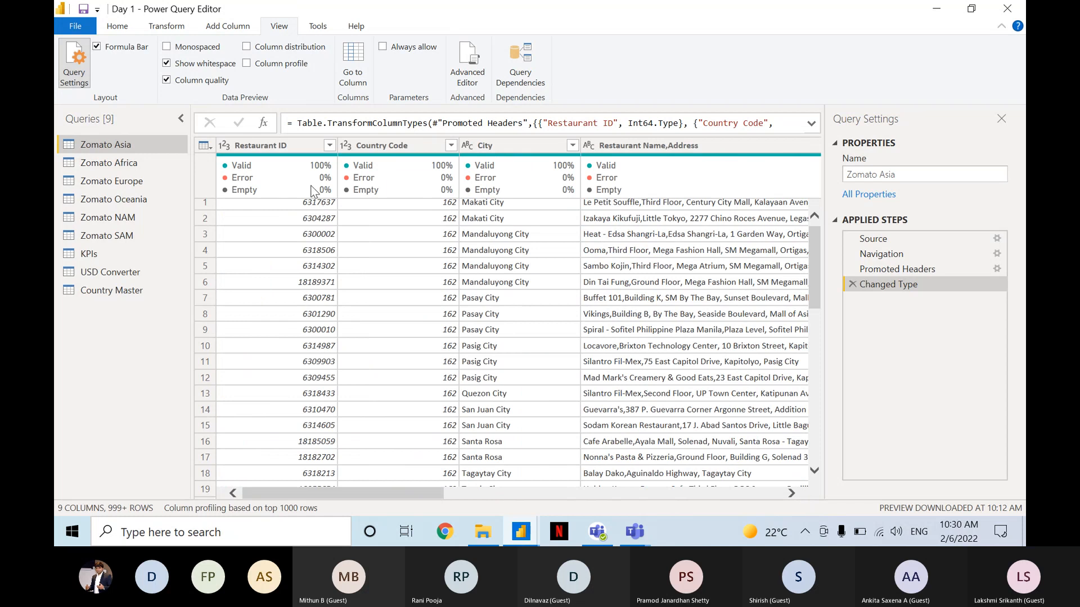
click(208, 81)
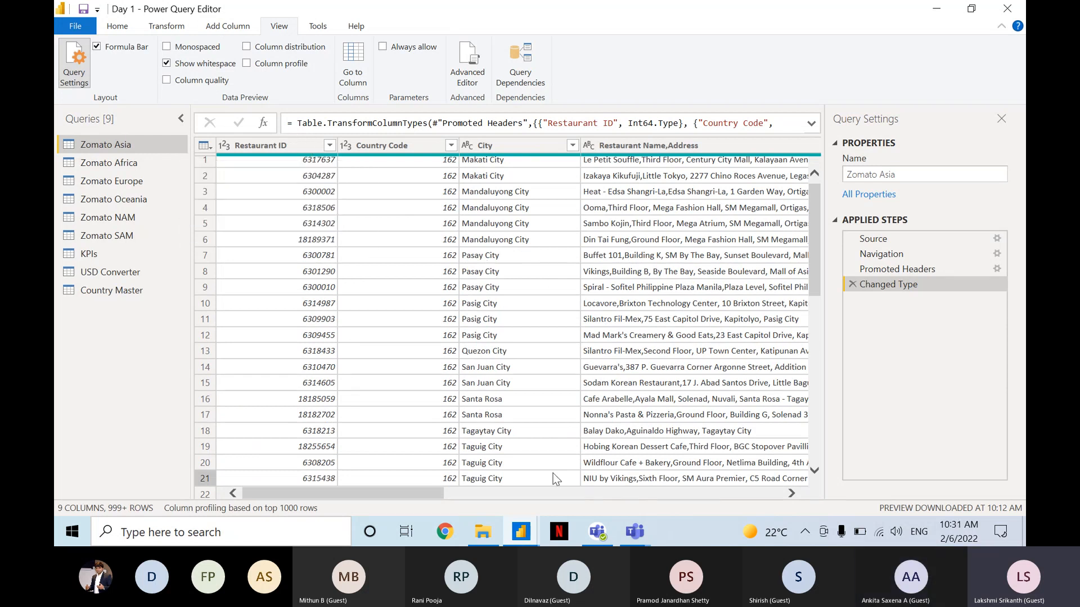
Switch to the Microsoft Teams meeting, read the participant's chat question about copying macros, and return to the Power Query Editor.
click(640, 528)
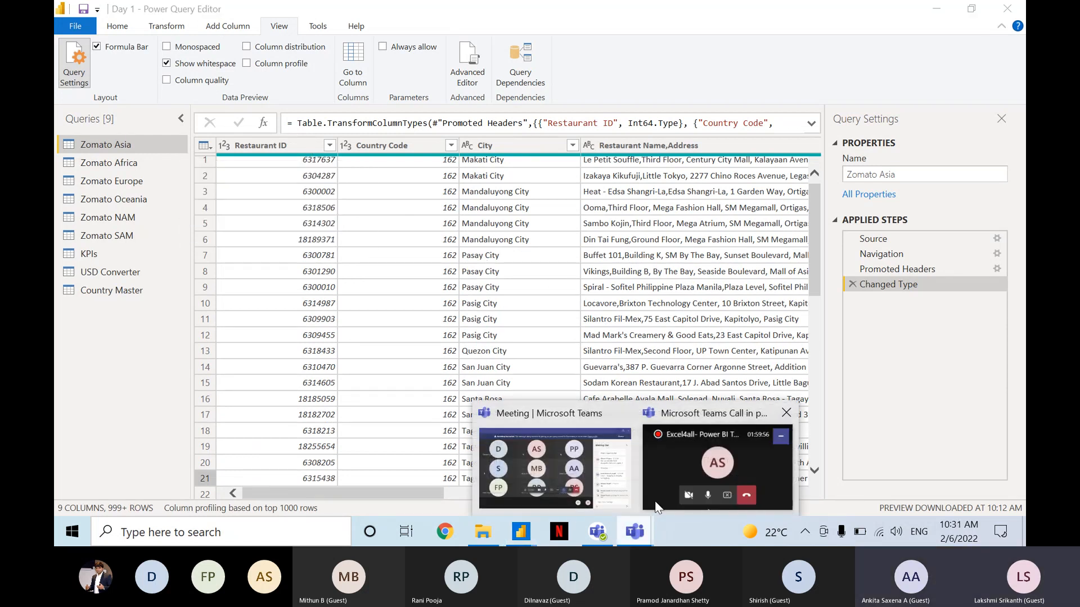
click(581, 474)
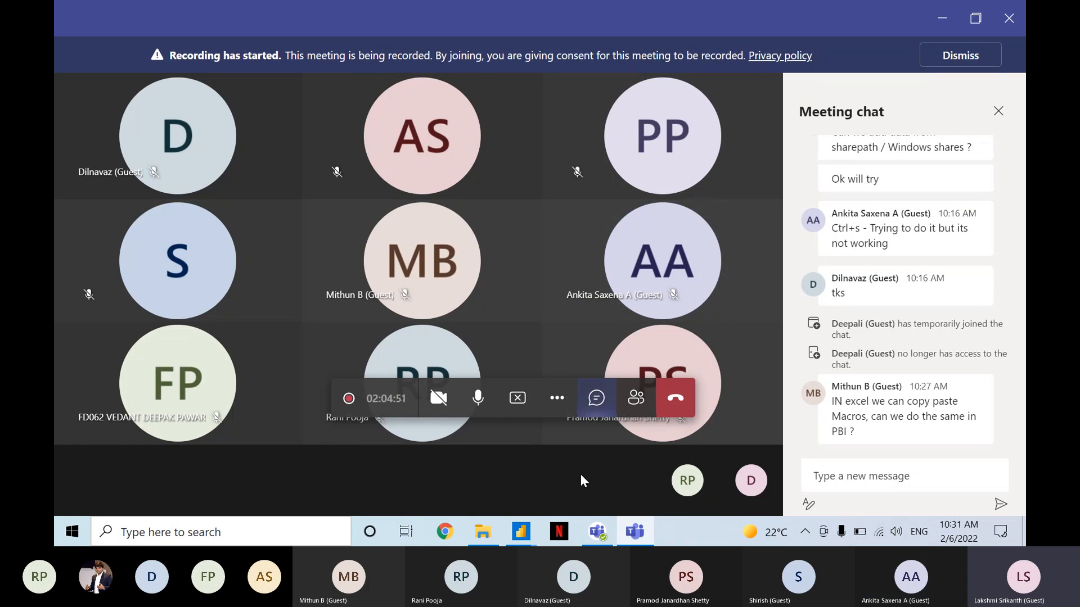
key(alt+Tab)
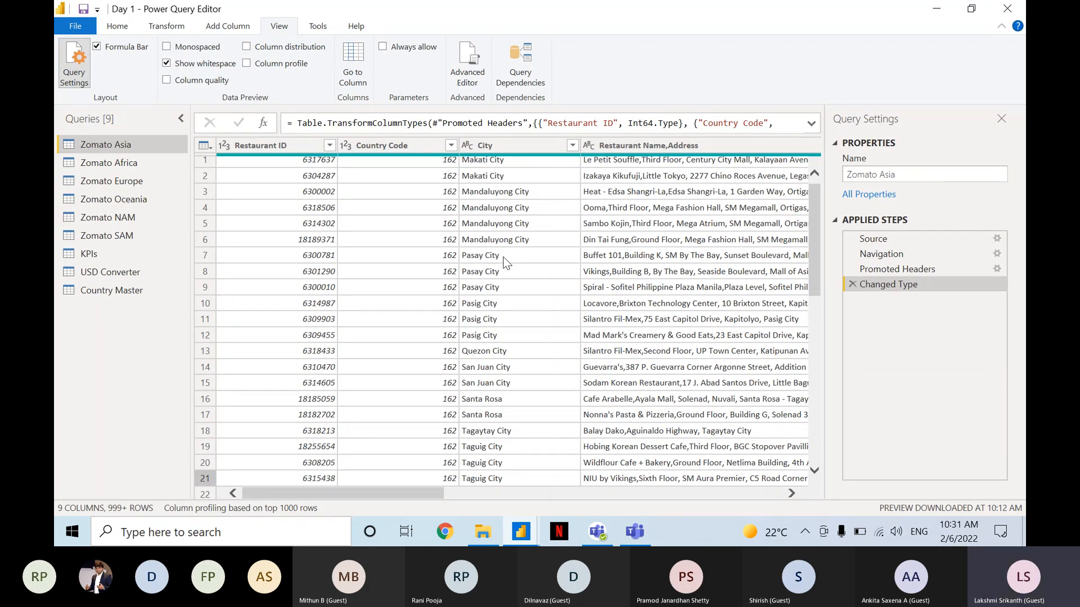
key(alt+Tab)
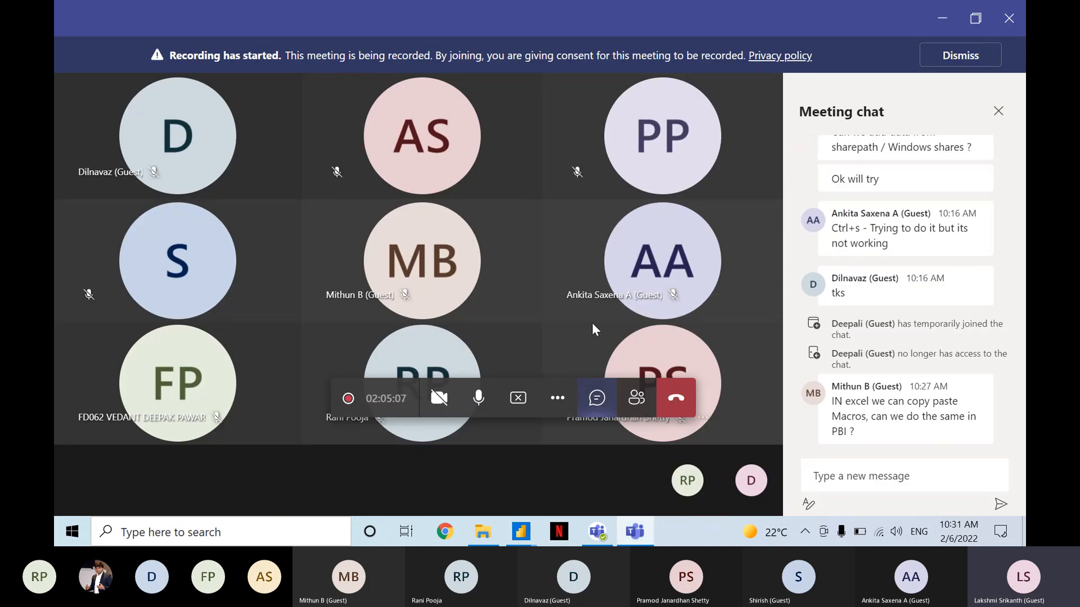
key(alt+Tab)
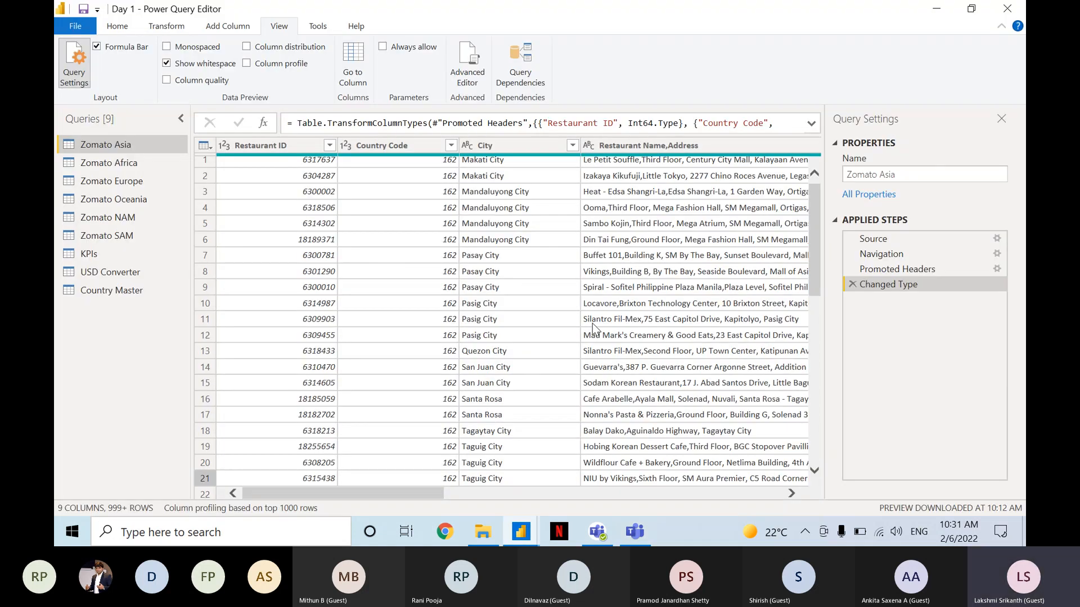
Copy the complete M code of the Zomato Asia query from the Advanced Editor and close the editor.
click(455, 79)
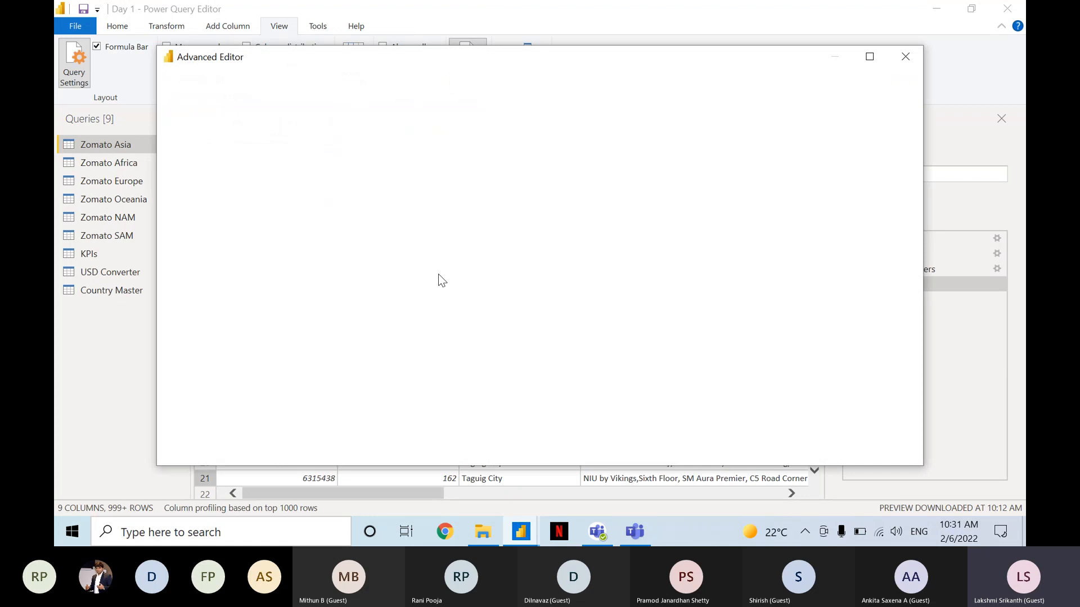
drag(289, 207, 194, 134)
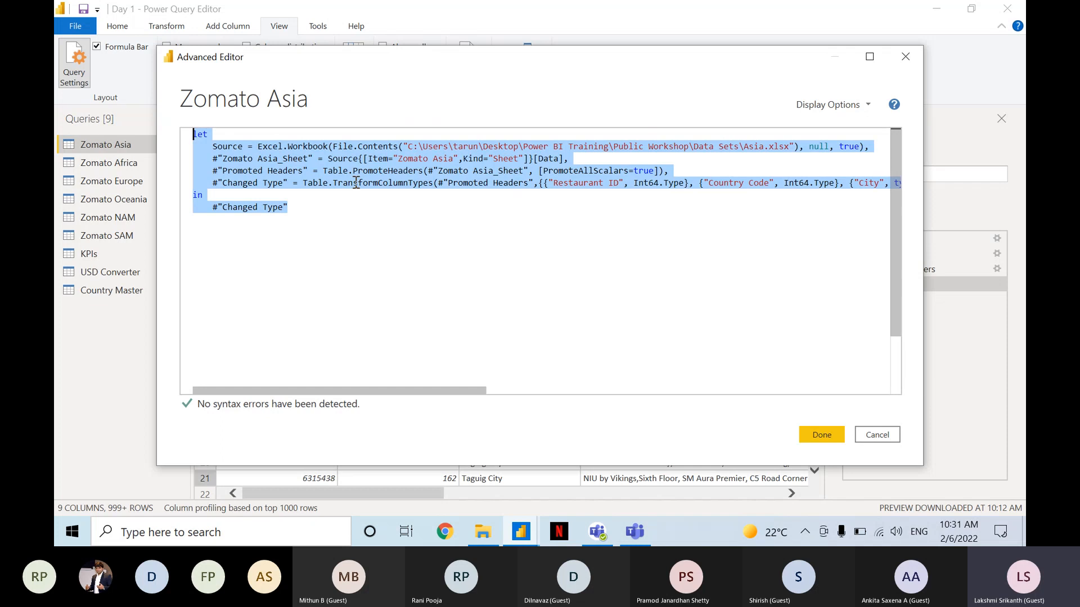
click(828, 436)
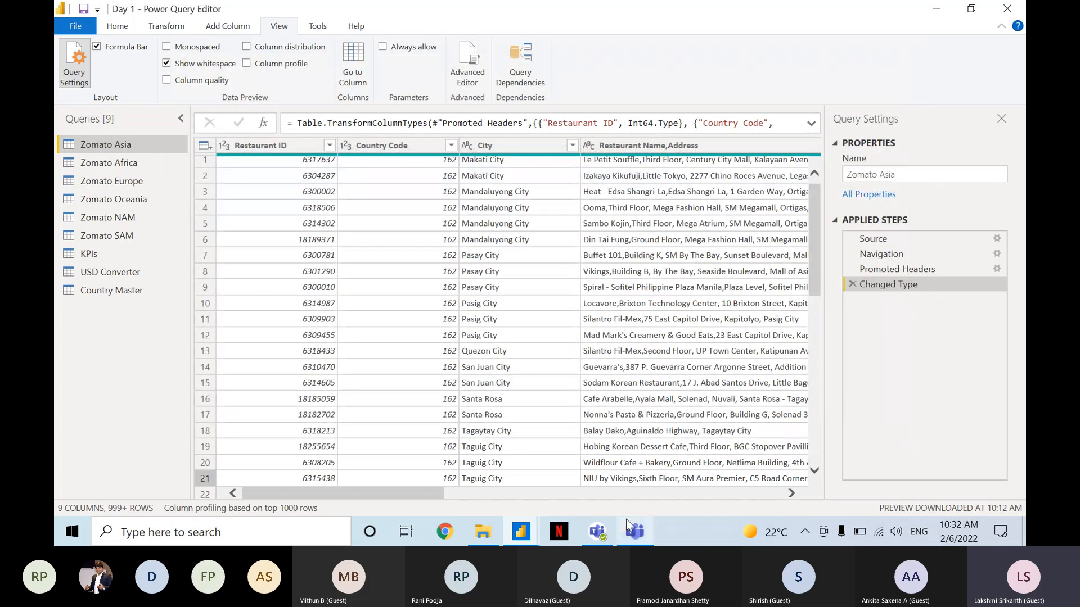
Switch to the Microsoft Teams meeting and post the copied Zomato Asia M code in the meeting chat.
mouse_move(625, 518)
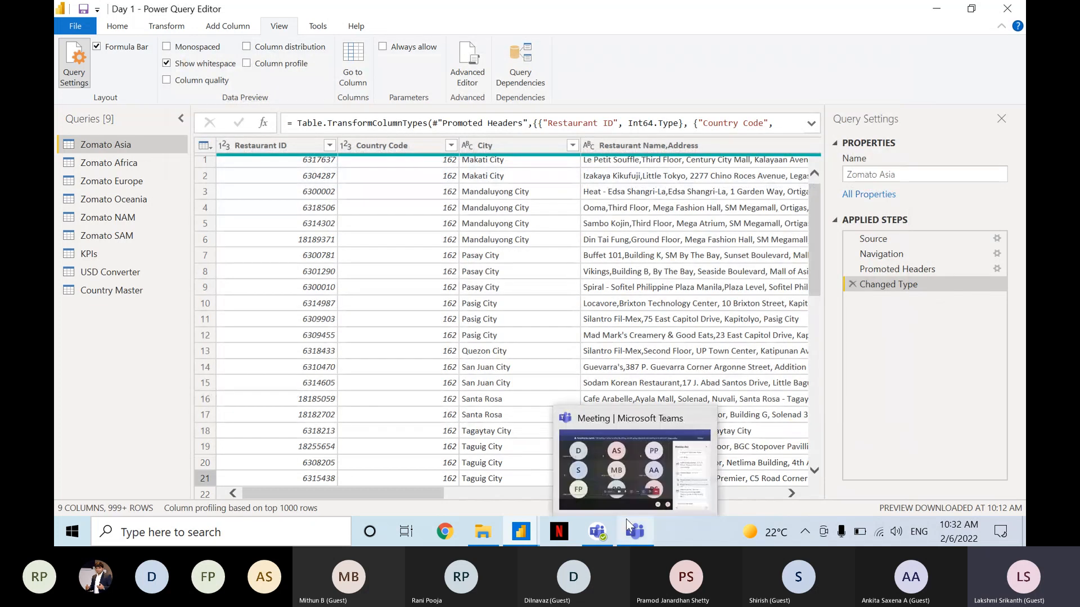
click(629, 476)
click(877, 477)
key(ctrl+v)
key(Return)
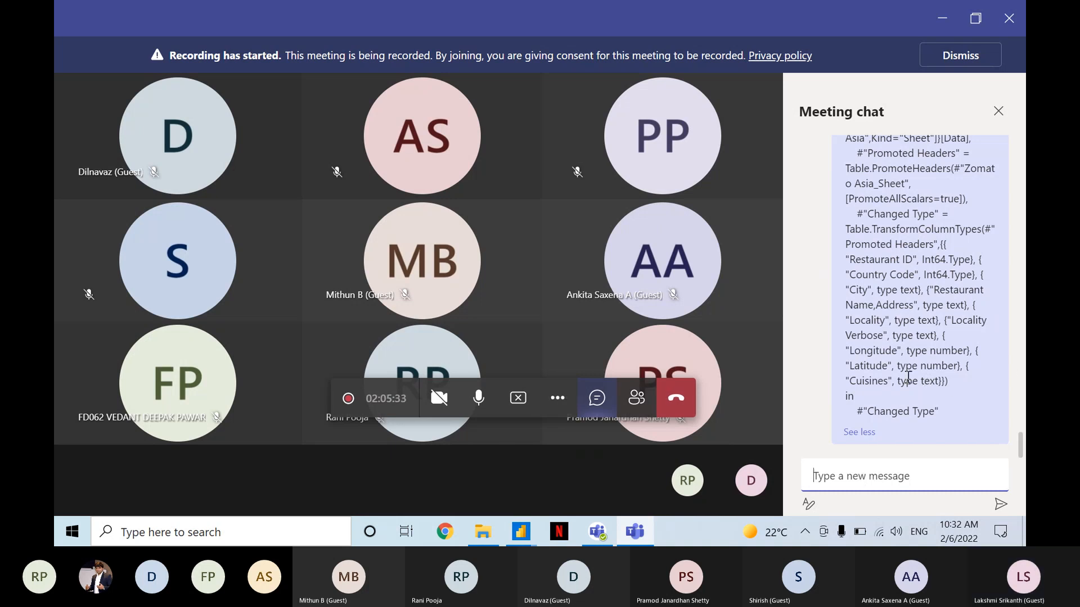
Review the posted M code in the chat, highlight its Source line with the Asia.xlsx path, and read the newest message.
mouse_move(1023, 447)
mouse_down()
mouse_move(1022, 415)
mouse_move(1021, 435)
mouse_up()
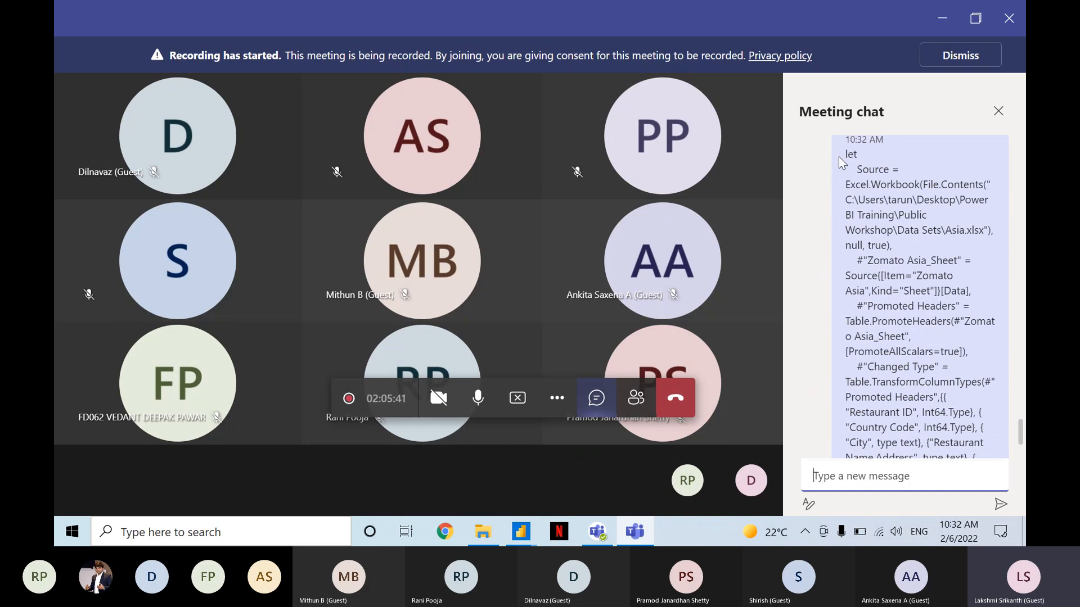
drag(856, 169, 990, 229)
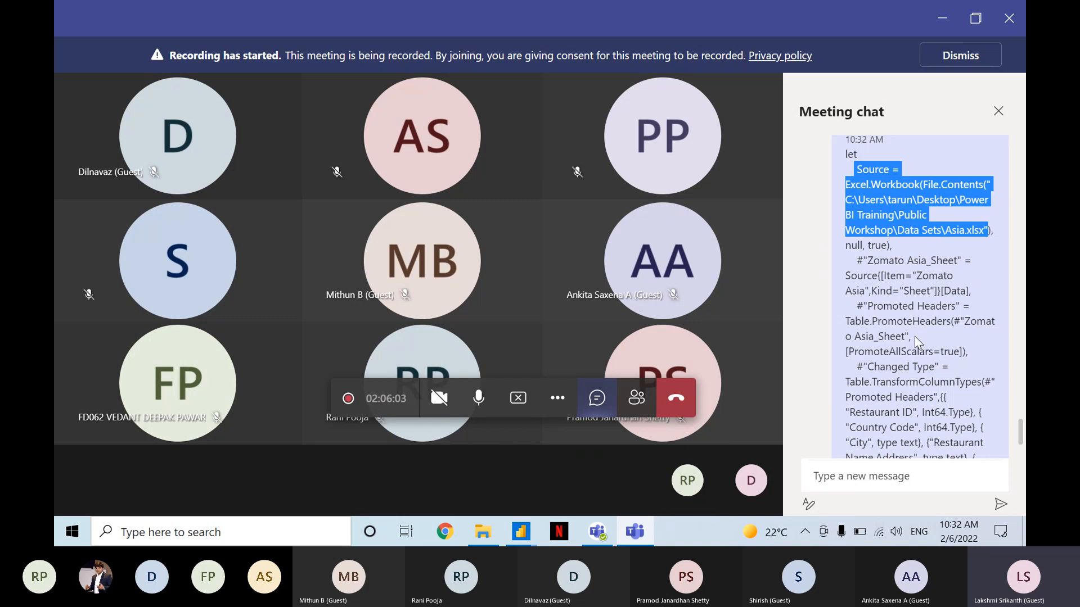
click(809, 284)
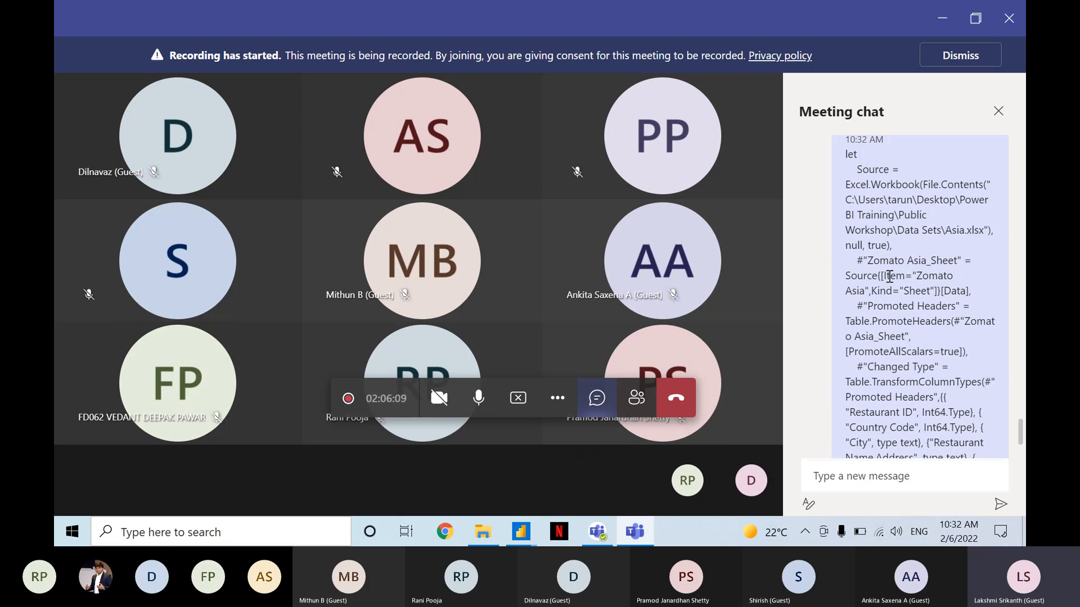
scroll(889, 276, down, 1)
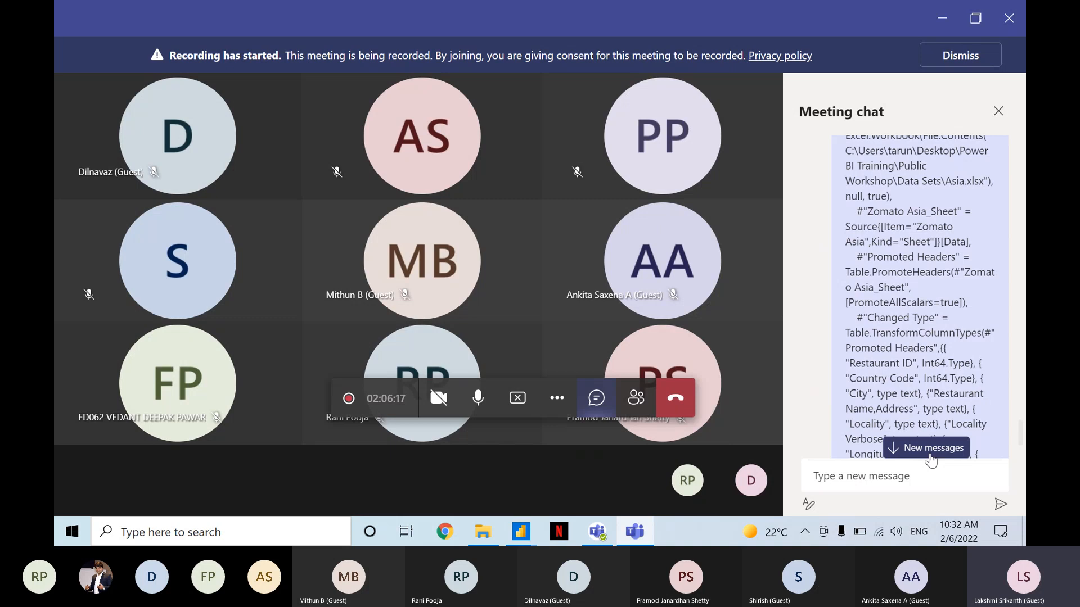
click(931, 456)
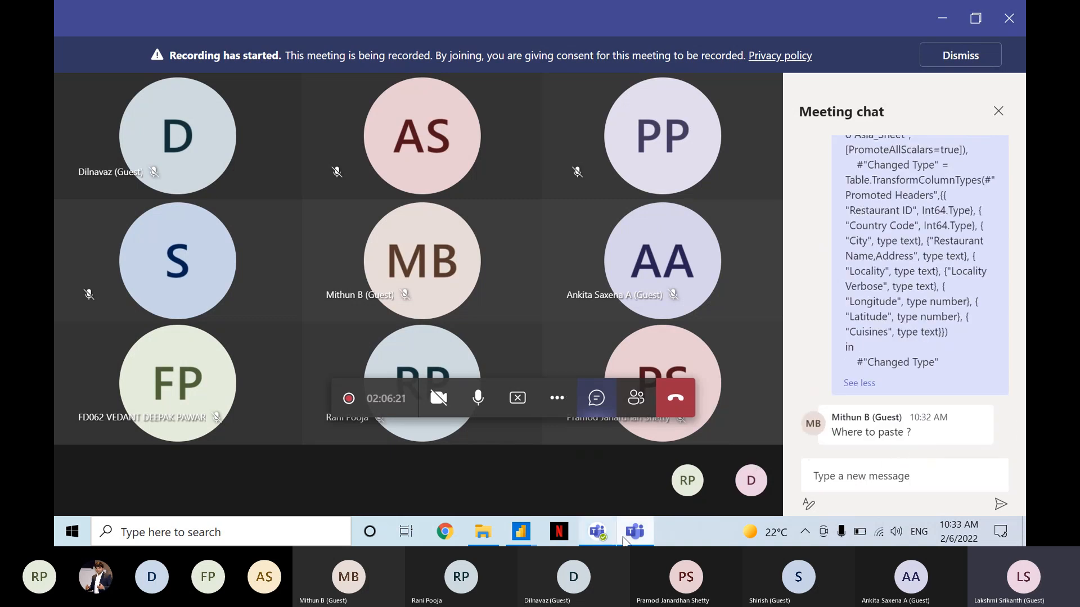
Switch back to the Power Query Editor and point out the Zomato Asia query and its Advanced Editor.
click(521, 532)
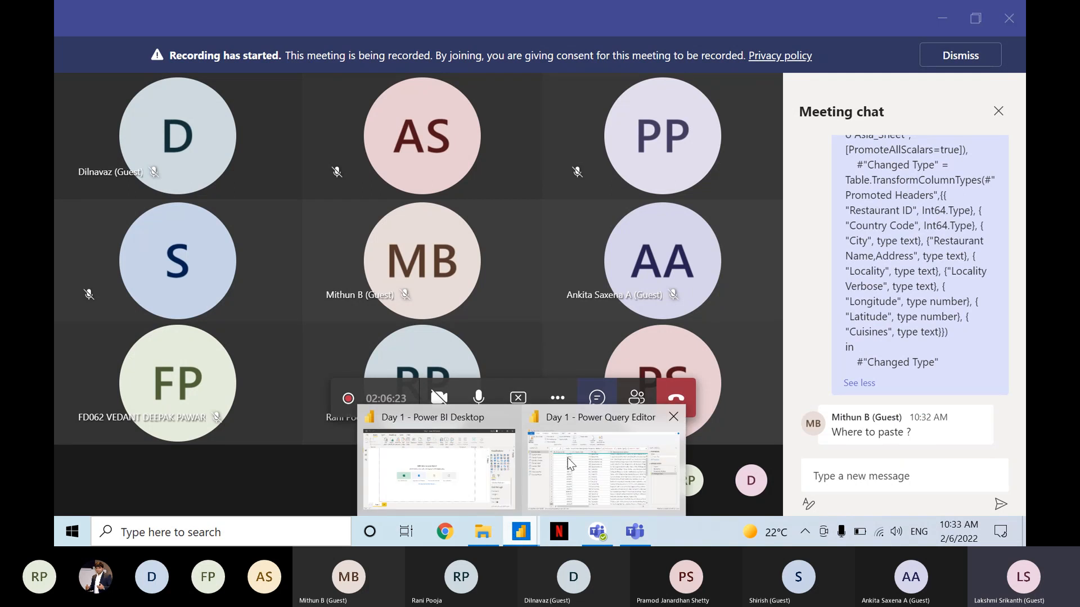
click(568, 458)
click(461, 77)
click(461, 77)
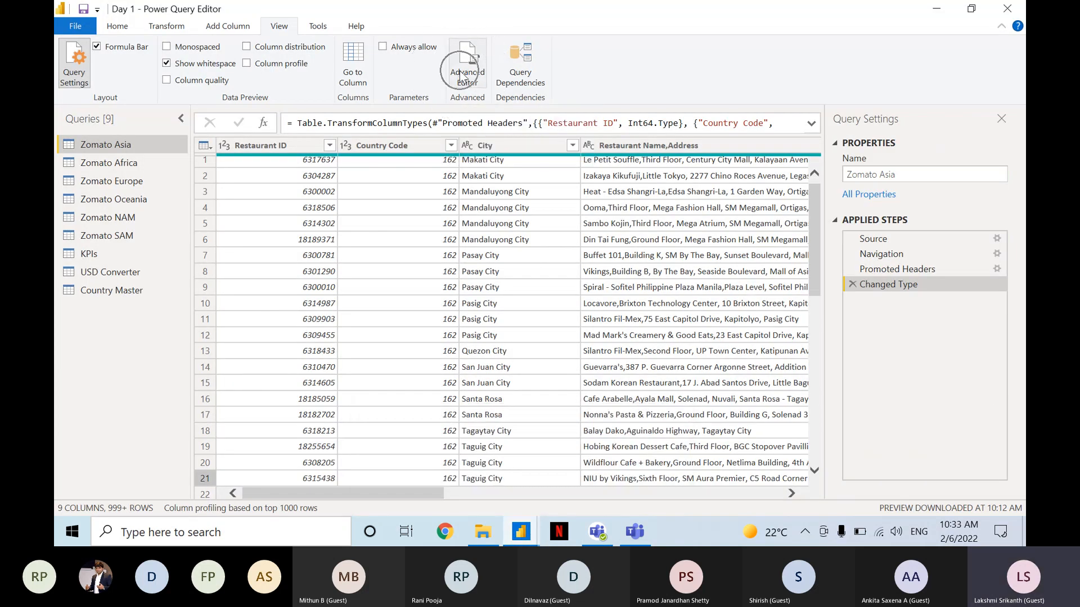
click(133, 149)
click(133, 150)
click(133, 149)
click(133, 150)
click(123, 150)
click(140, 166)
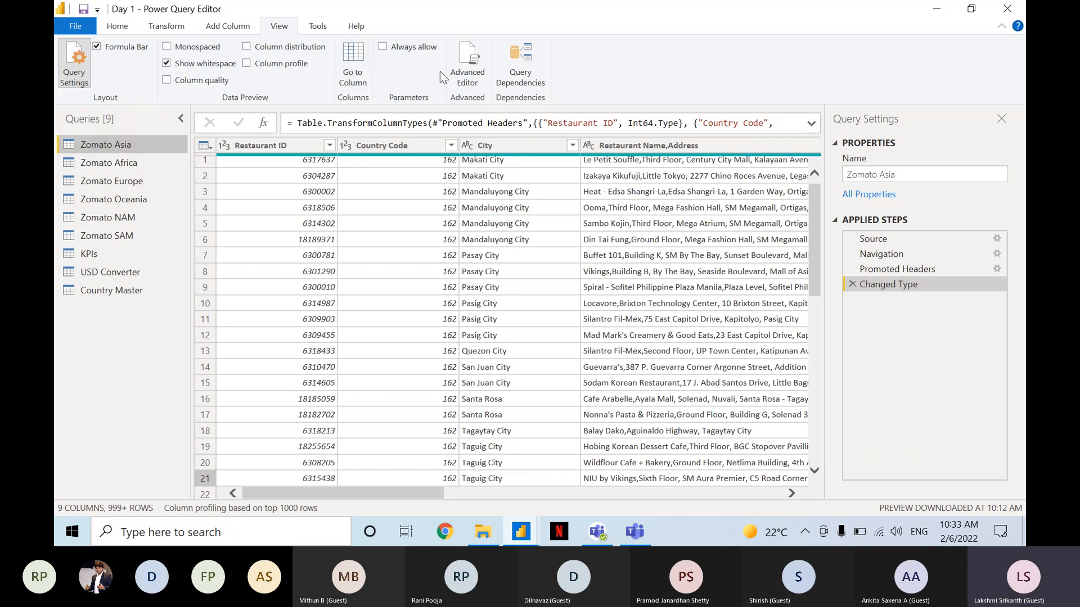
Open the Advanced Editor for Zomato Asia, highlight the whole code block, close it with the code as is, and point out the applied steps.
click(476, 67)
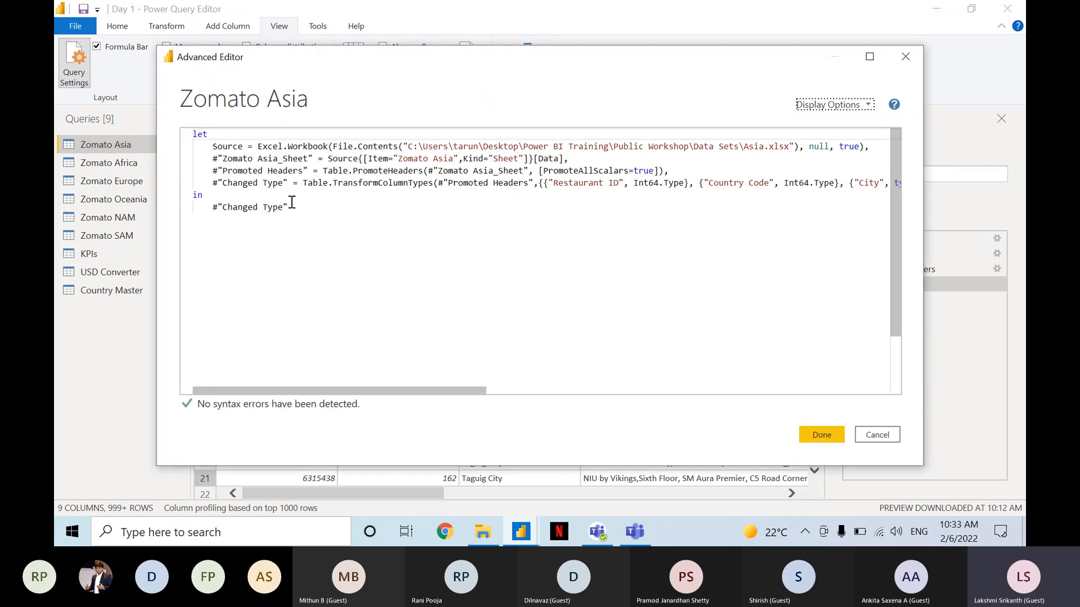
drag(288, 207, 181, 127)
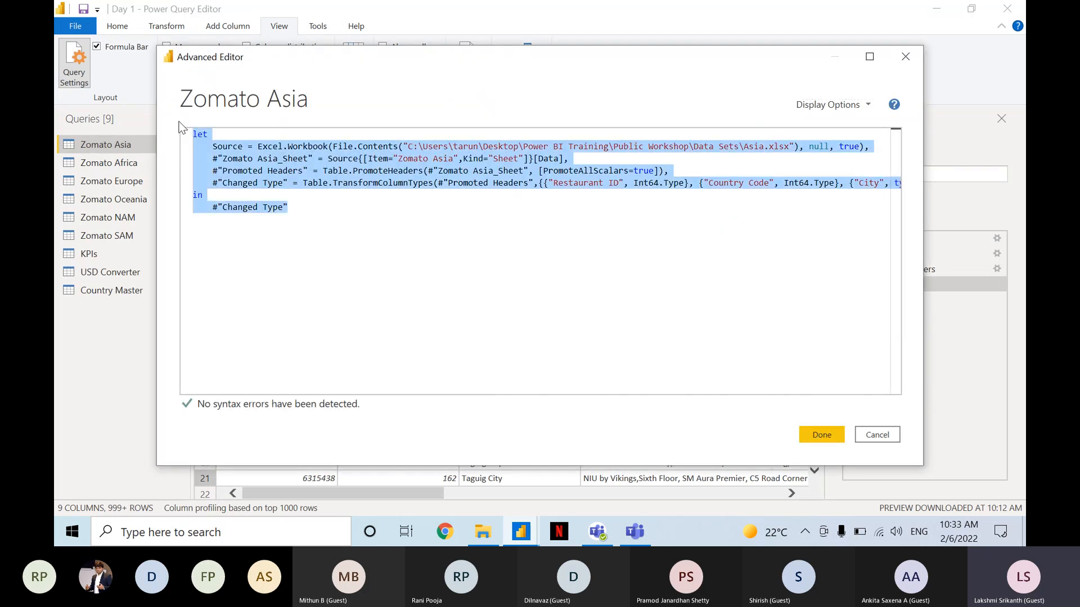
key(Right)
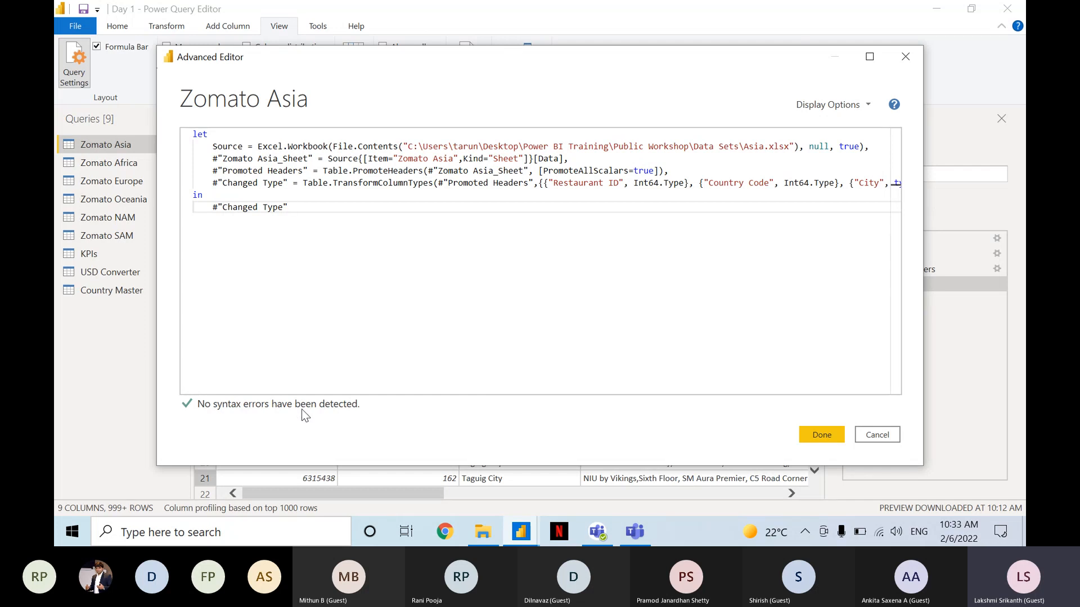
click(811, 427)
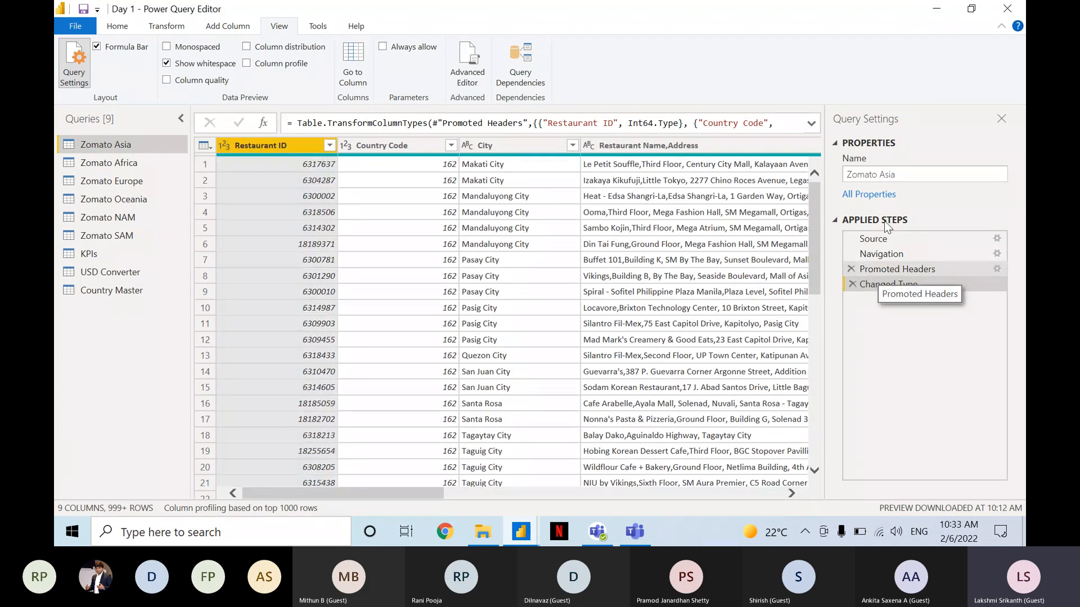
click(890, 238)
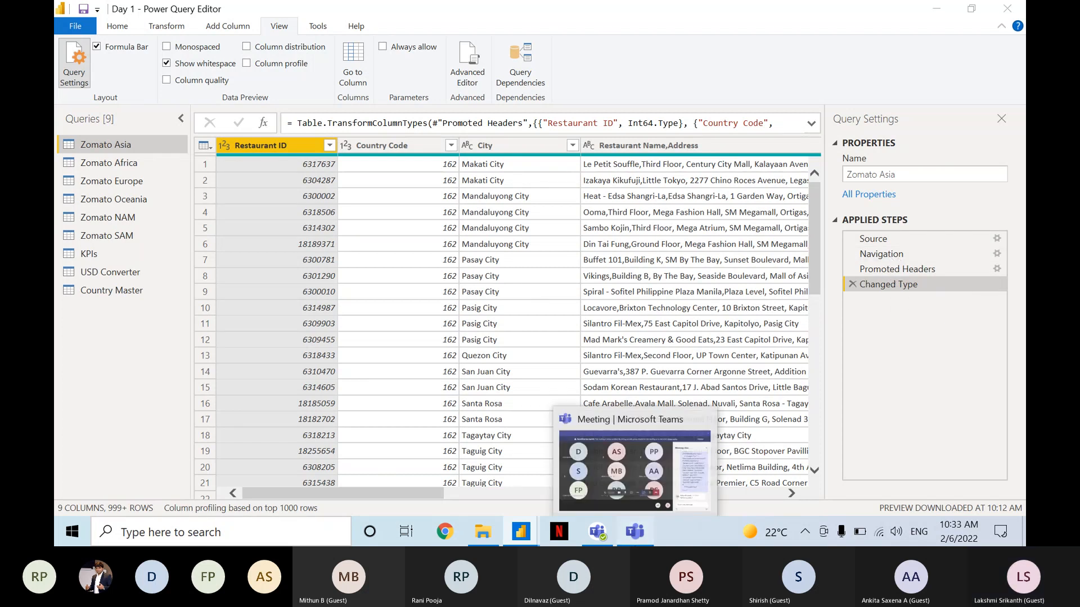
Read the newest replies in the Microsoft Teams meeting chat and return to the Power Query Editor.
click(635, 531)
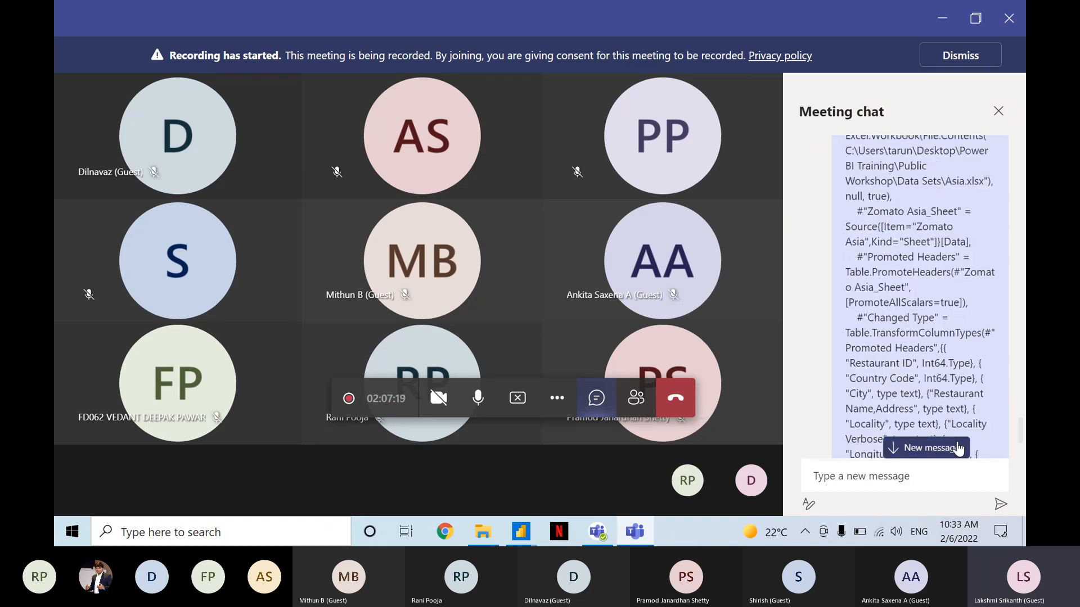
click(957, 448)
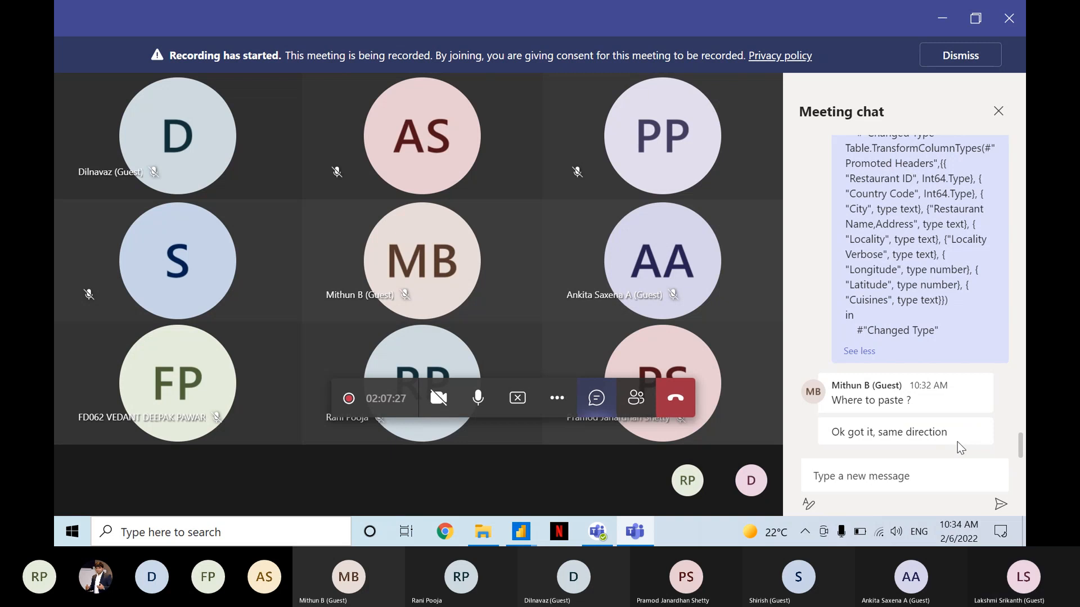
key(alt+Tab)
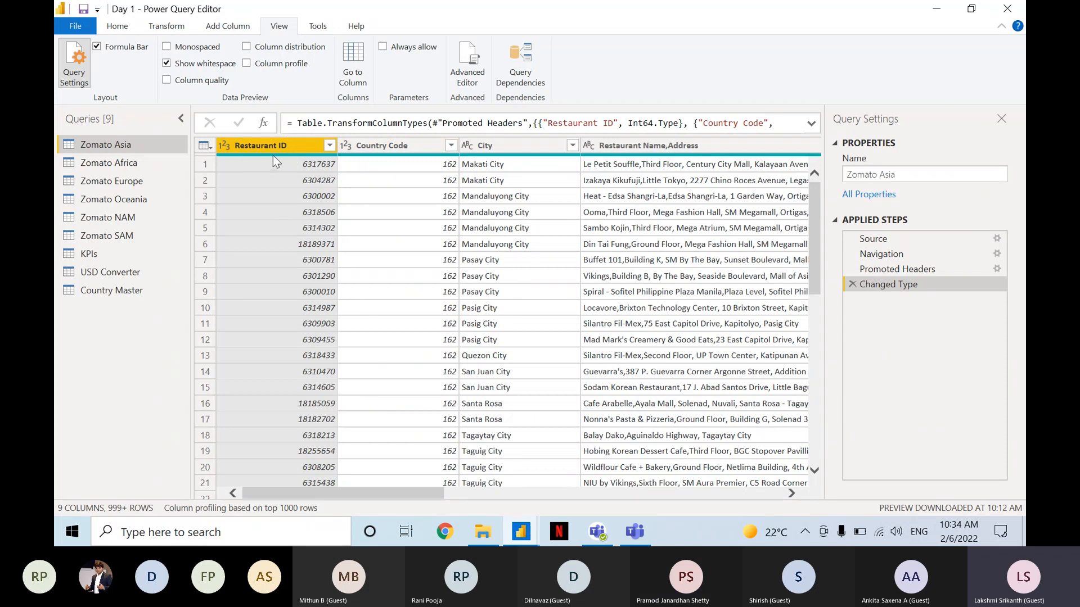
Turn on column quality and check the valid, error and empty summaries across the Zomato Asia and Zomato Africa columns to Cuisines.
mouse_move(273, 158)
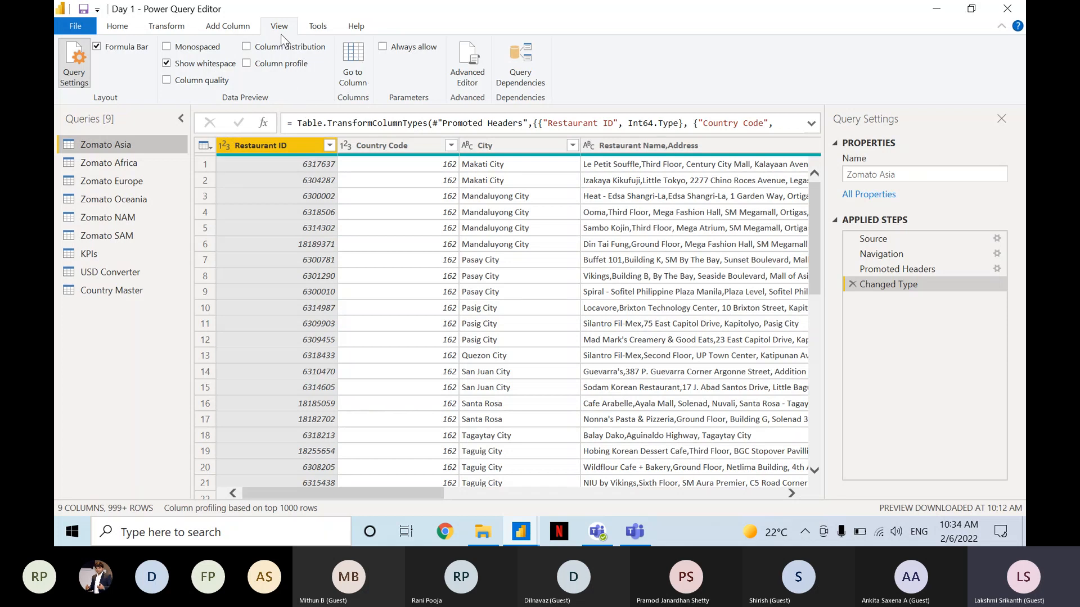
click(218, 83)
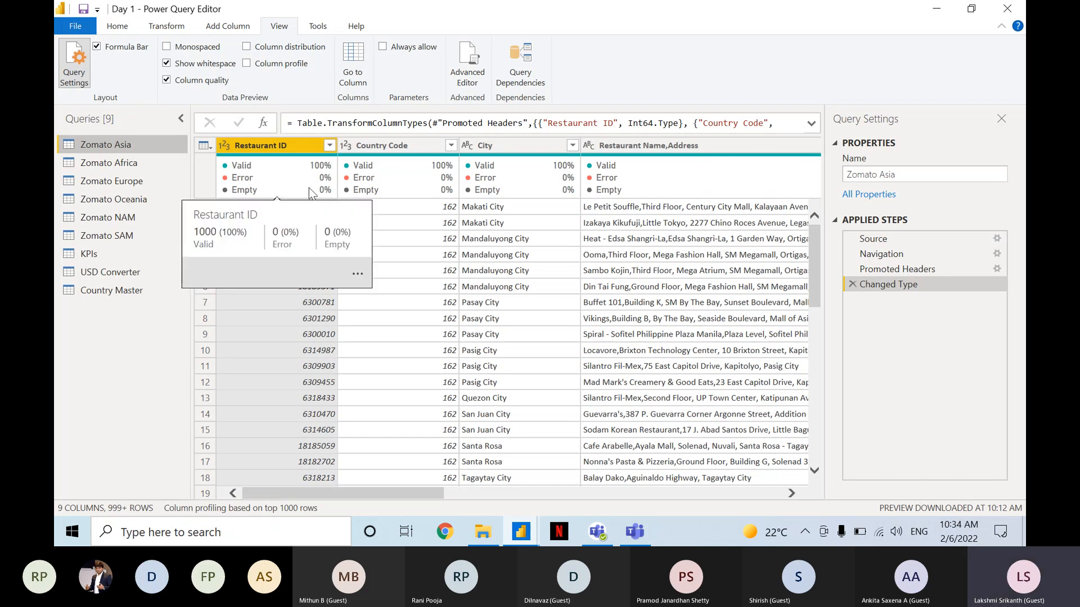
drag(413, 493, 763, 509)
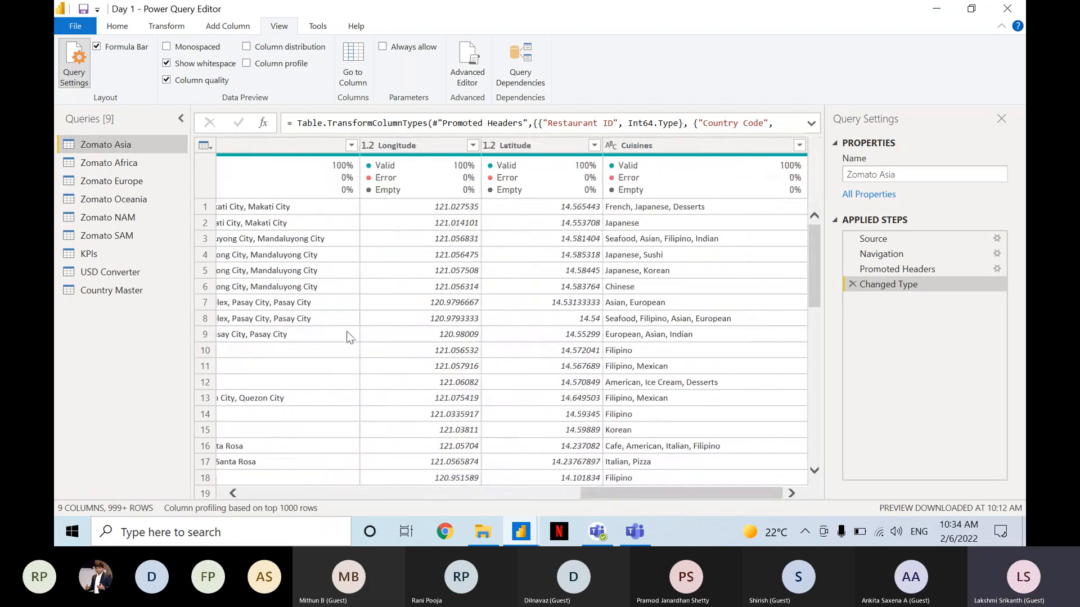
click(154, 157)
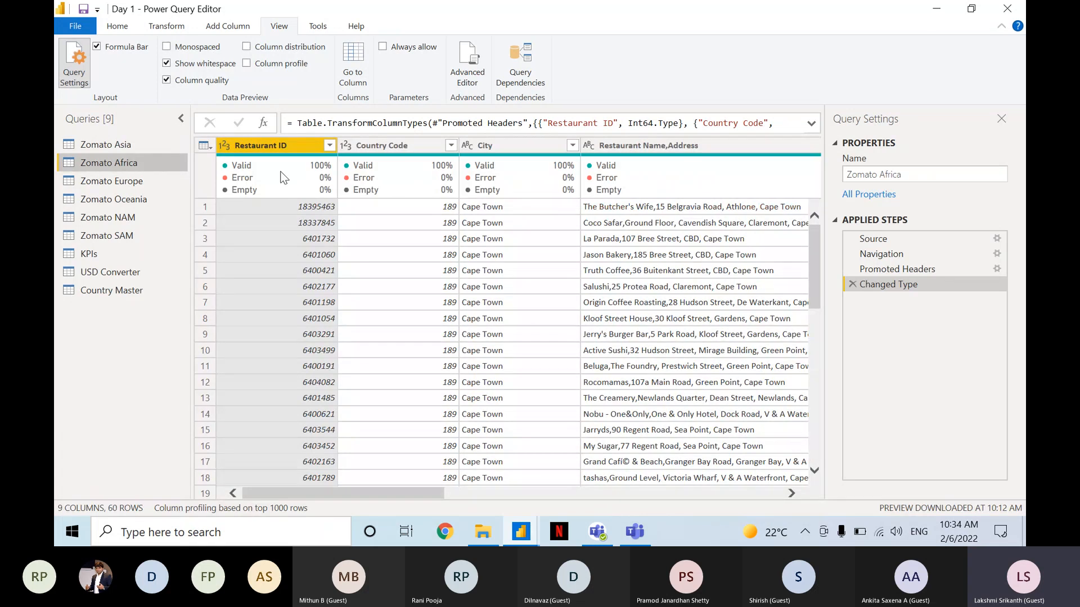
drag(396, 490, 743, 513)
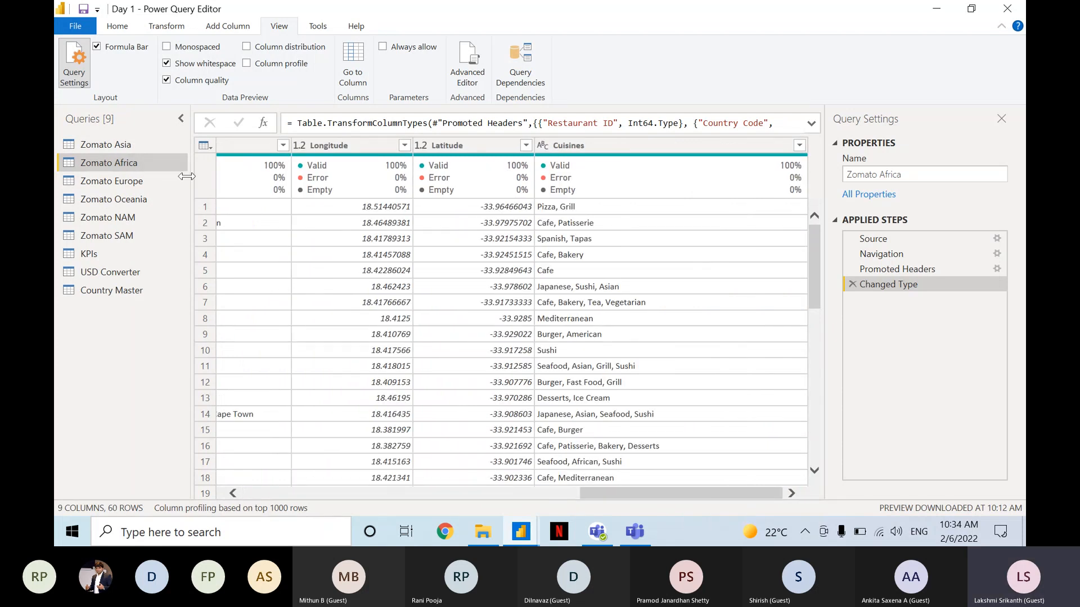
Check the column quality summaries through to Cuisines in the Zomato Europe, Zomato NAM and Zomato Oceania queries.
click(159, 181)
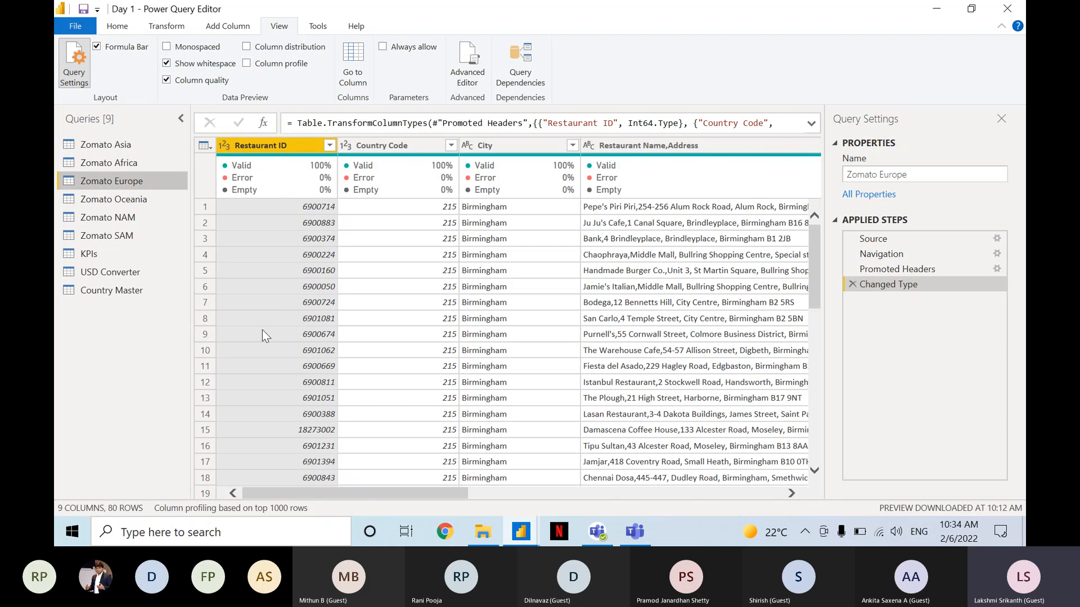
drag(430, 496, 741, 499)
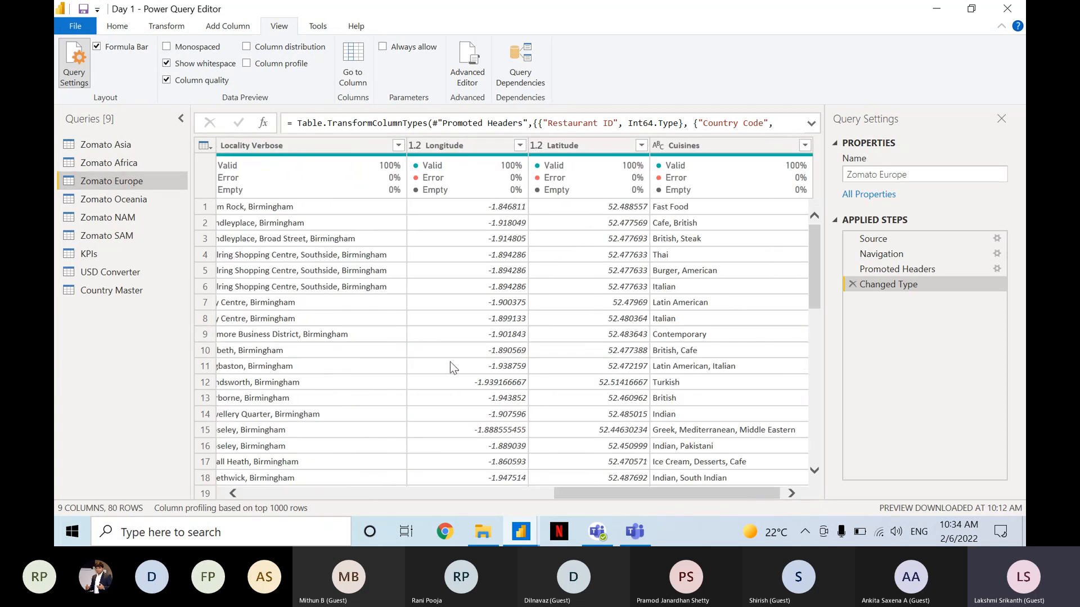
click(157, 208)
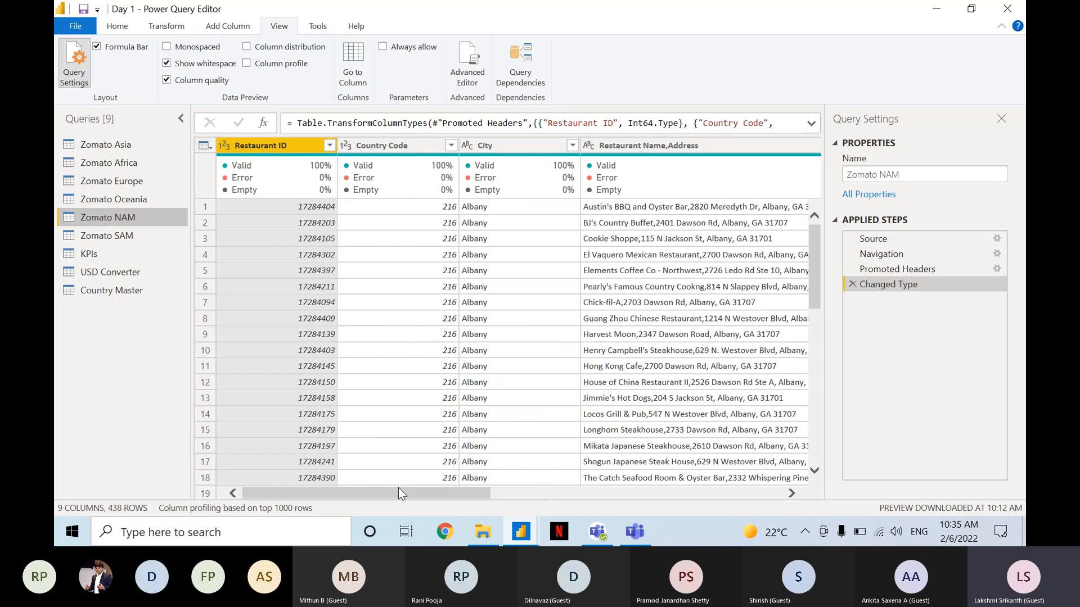
drag(401, 493, 730, 503)
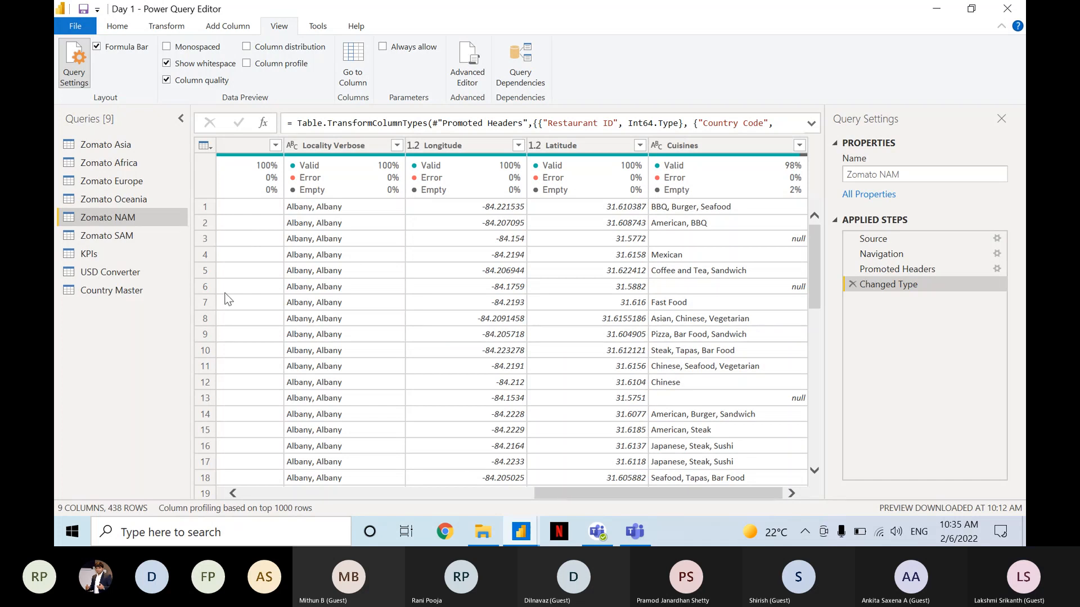
click(150, 201)
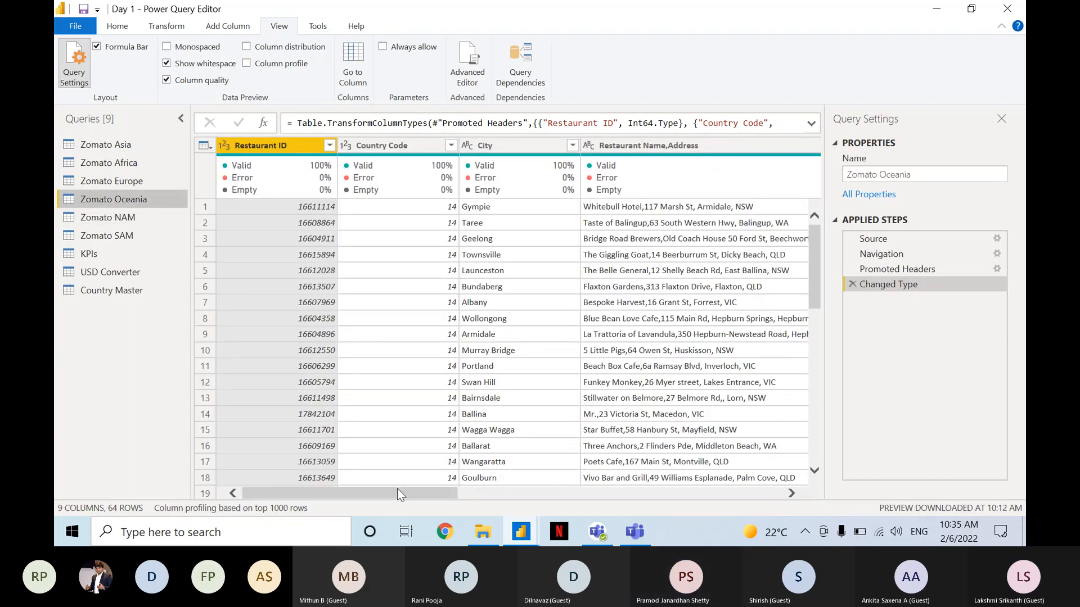
drag(434, 490, 725, 515)
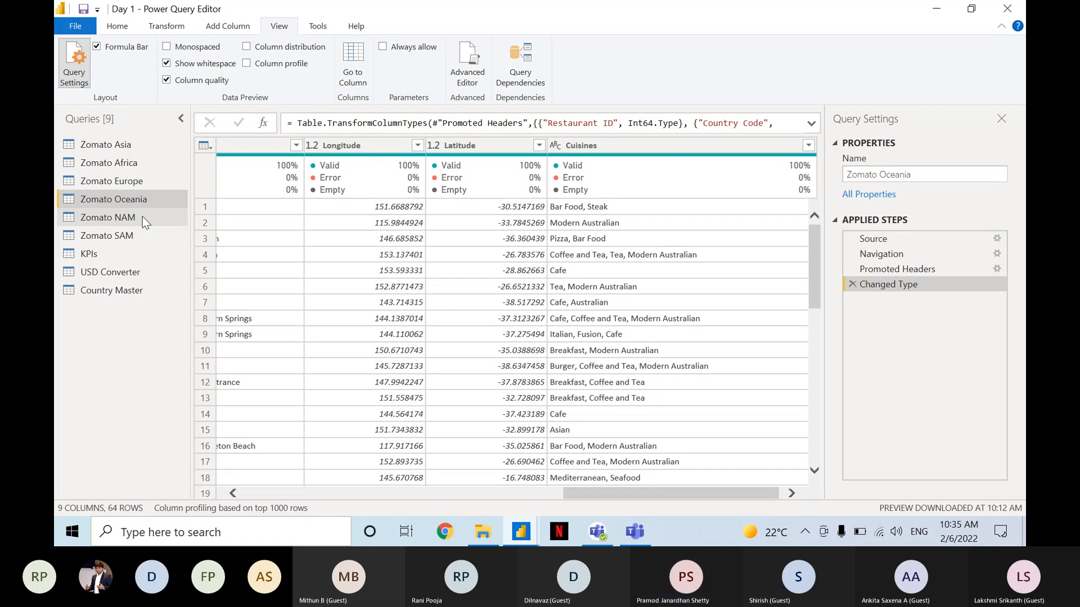
Review the Zomato Asia query's applied steps and their formulas in order: Source, Navigation, Promoted Headers and Changed Type.
click(122, 145)
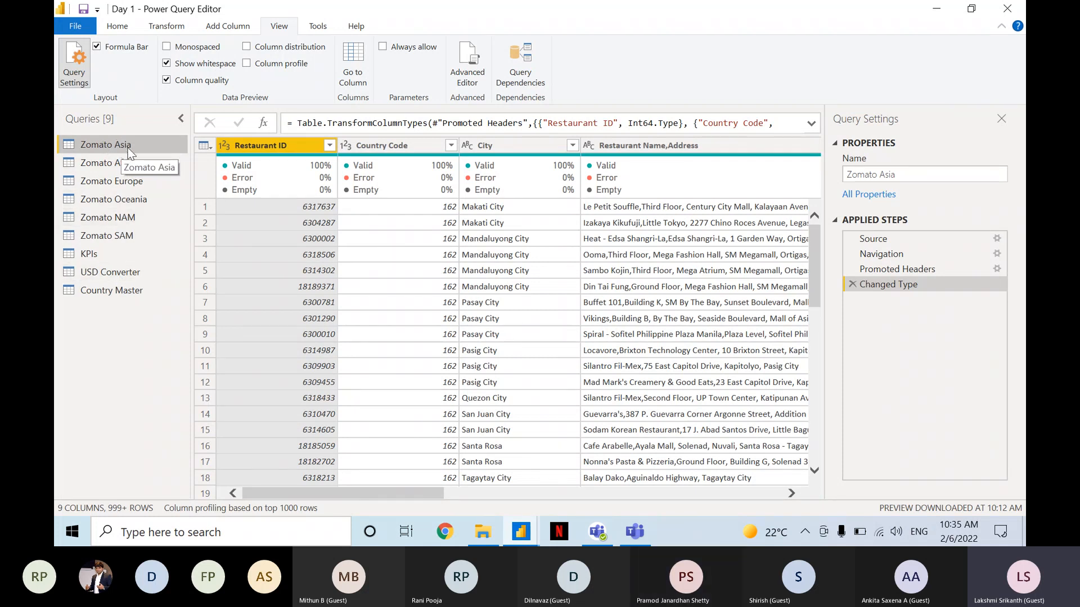
click(903, 235)
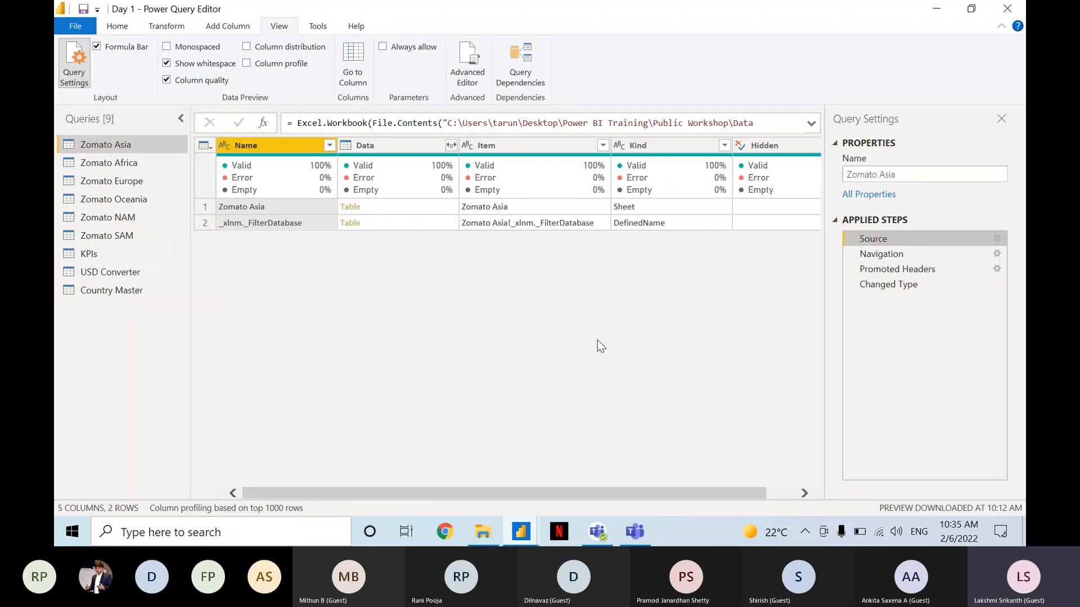
click(903, 257)
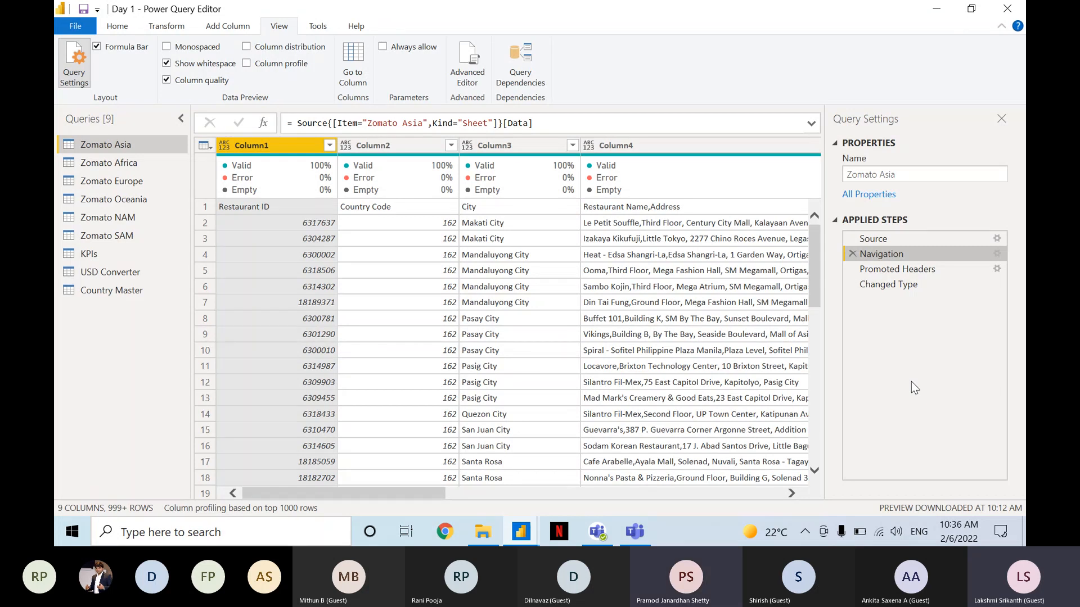
click(918, 245)
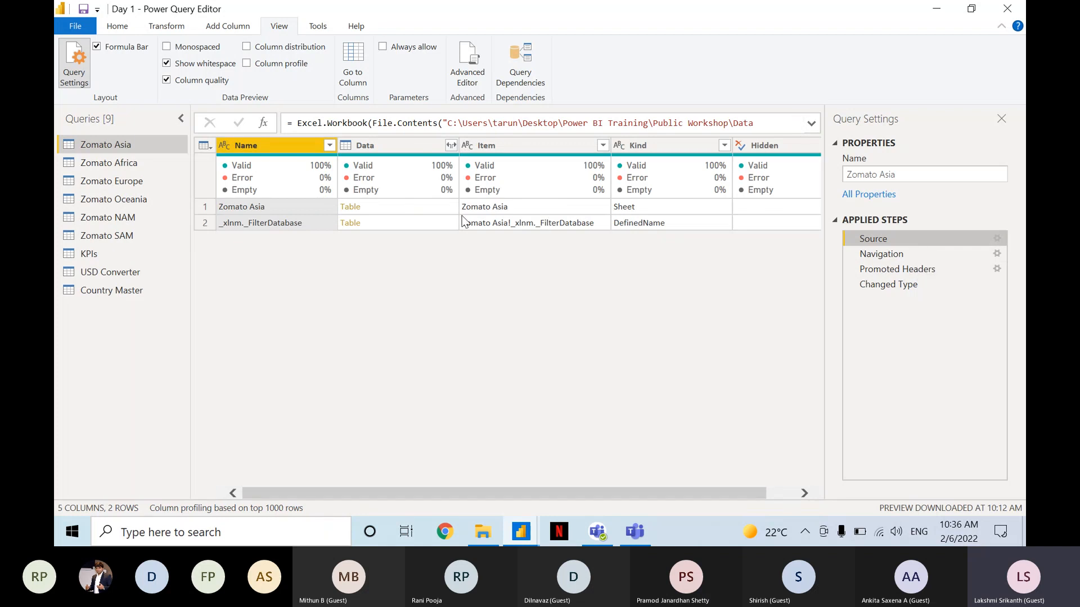
drag(669, 494, 776, 483)
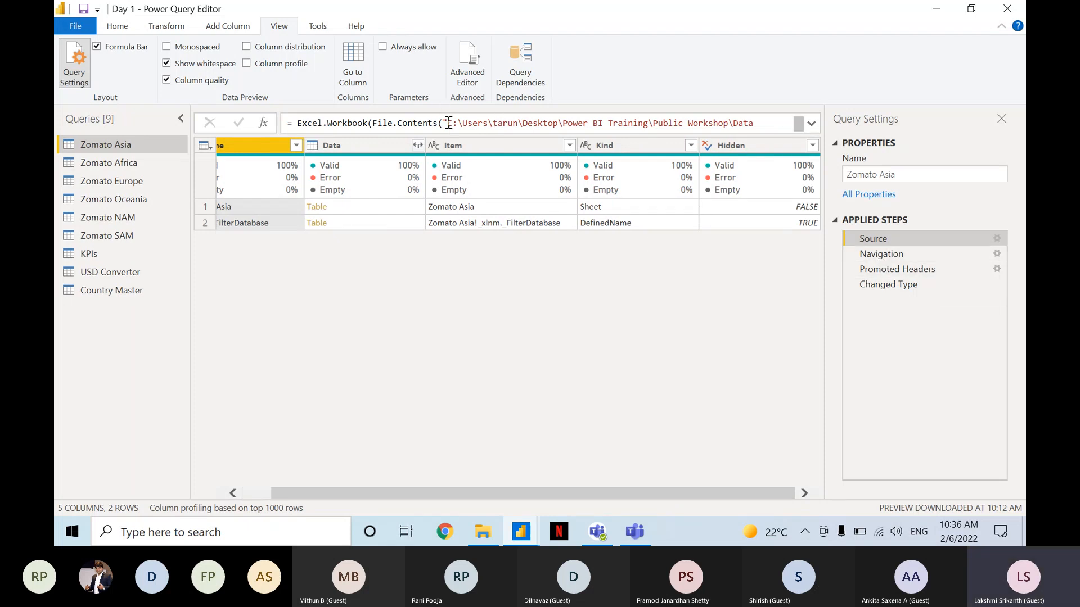
click(472, 123)
click(472, 122)
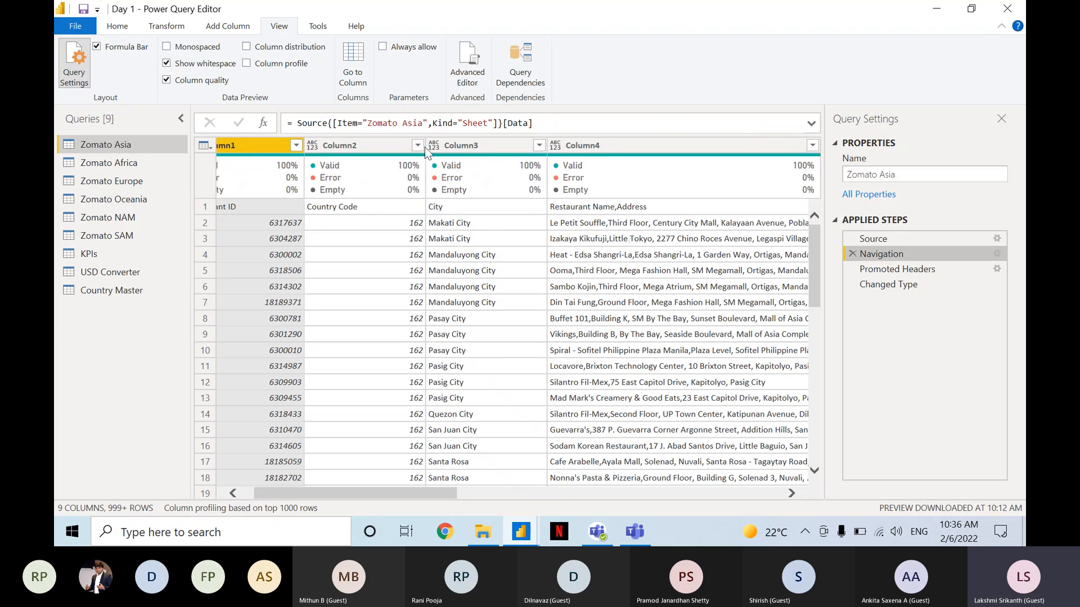
click(410, 123)
click(886, 271)
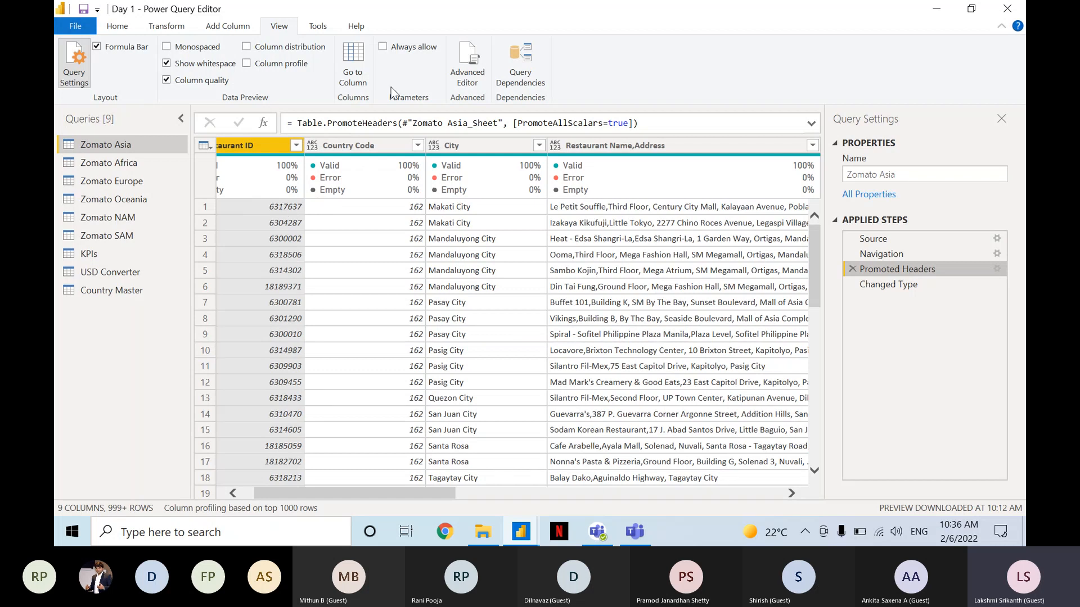
click(883, 284)
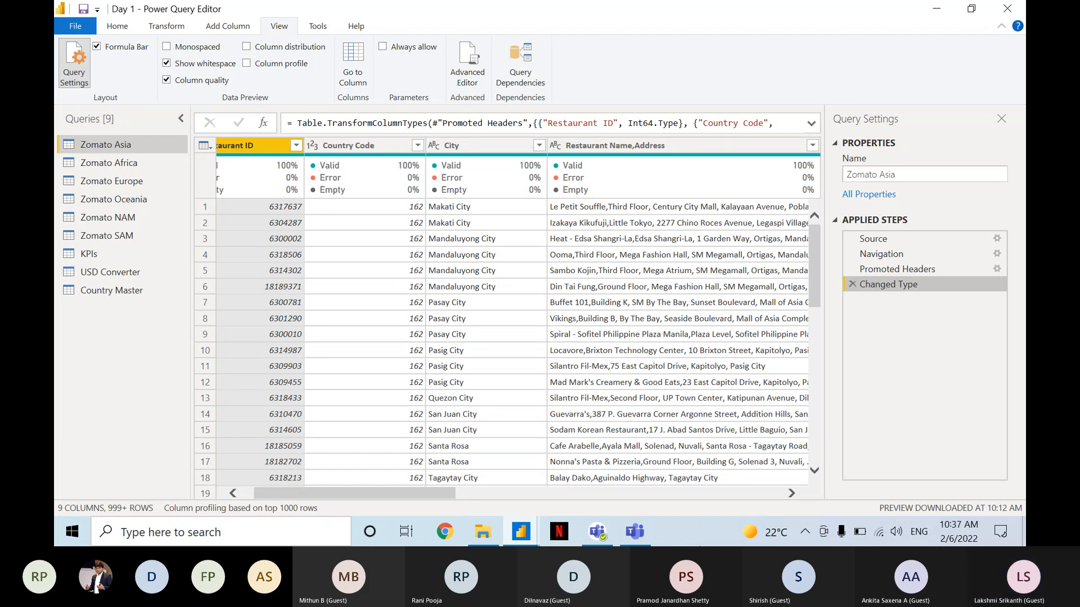
Switch to Microsoft Teams, read the newest meeting chat messages, and return to the Power Query Editor.
click(639, 535)
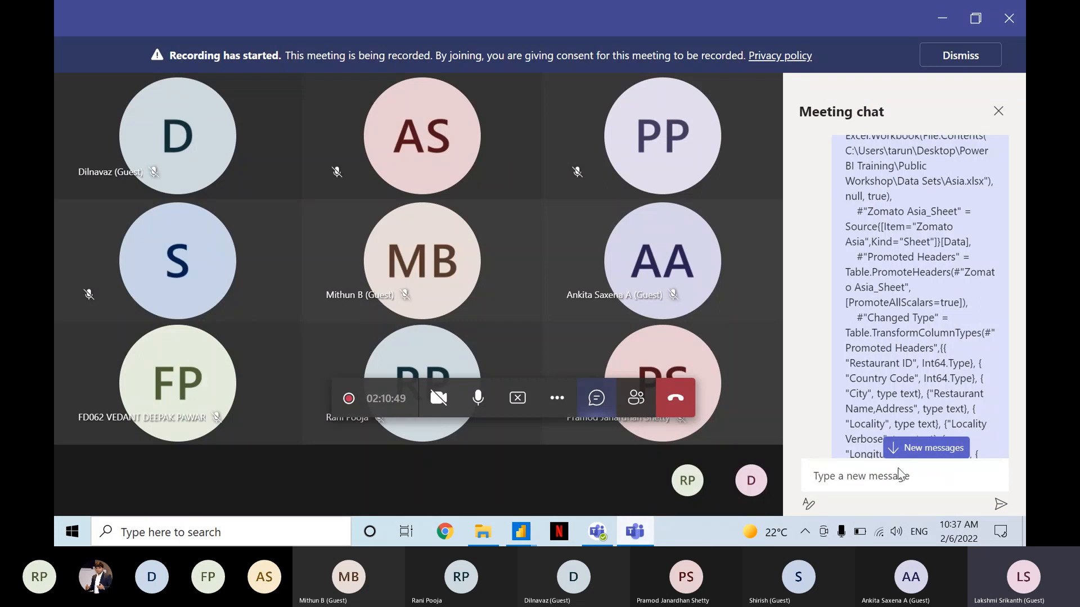
click(920, 450)
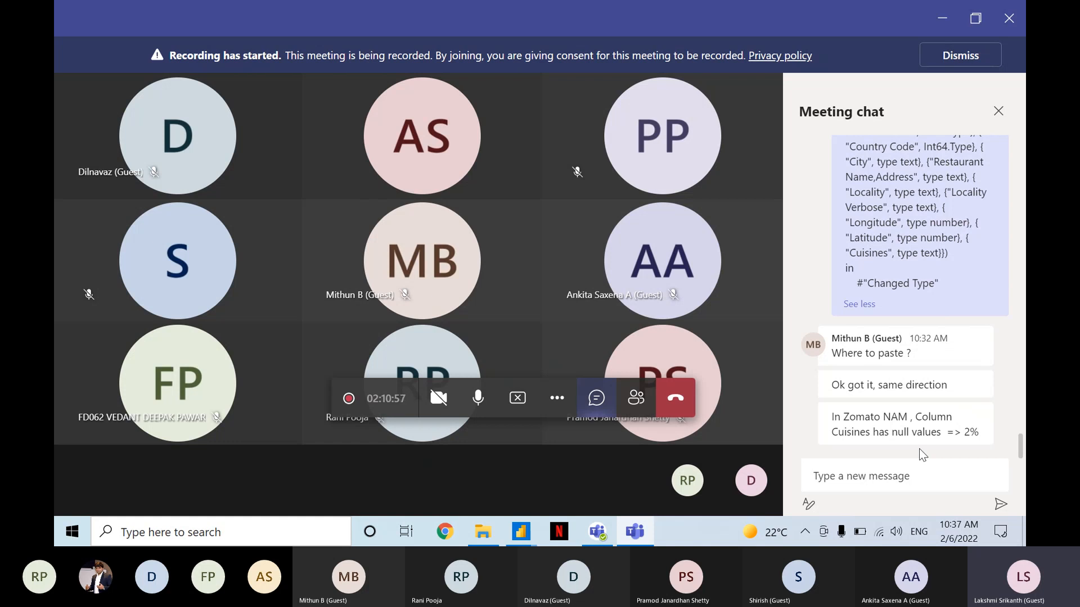
key(alt+Tab)
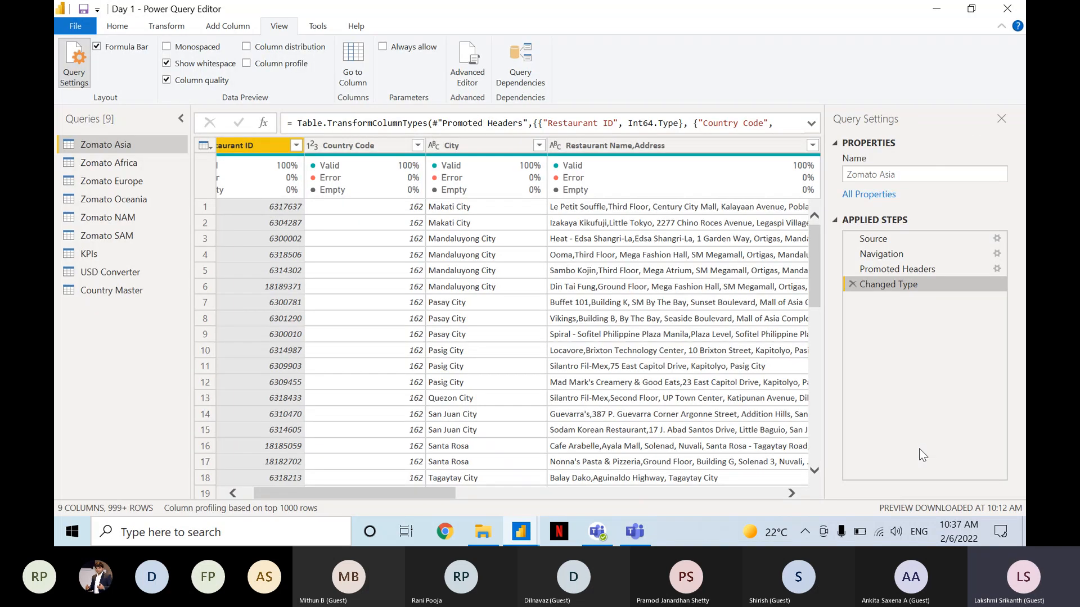
Open the Zomato NAM query at its Cuisines column and turn off the column quality display.
click(123, 218)
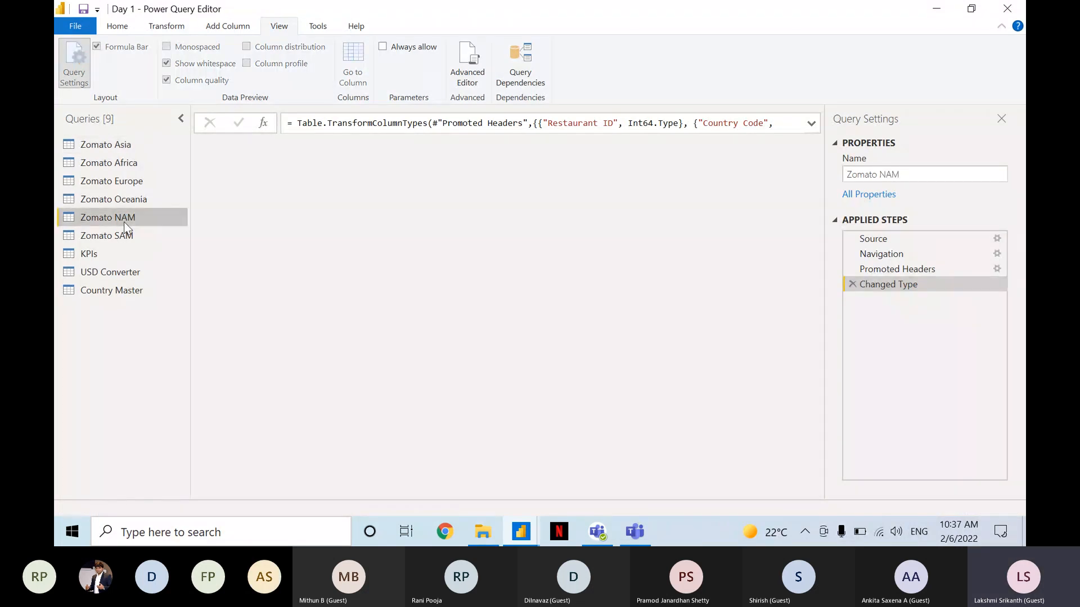
drag(463, 489, 775, 492)
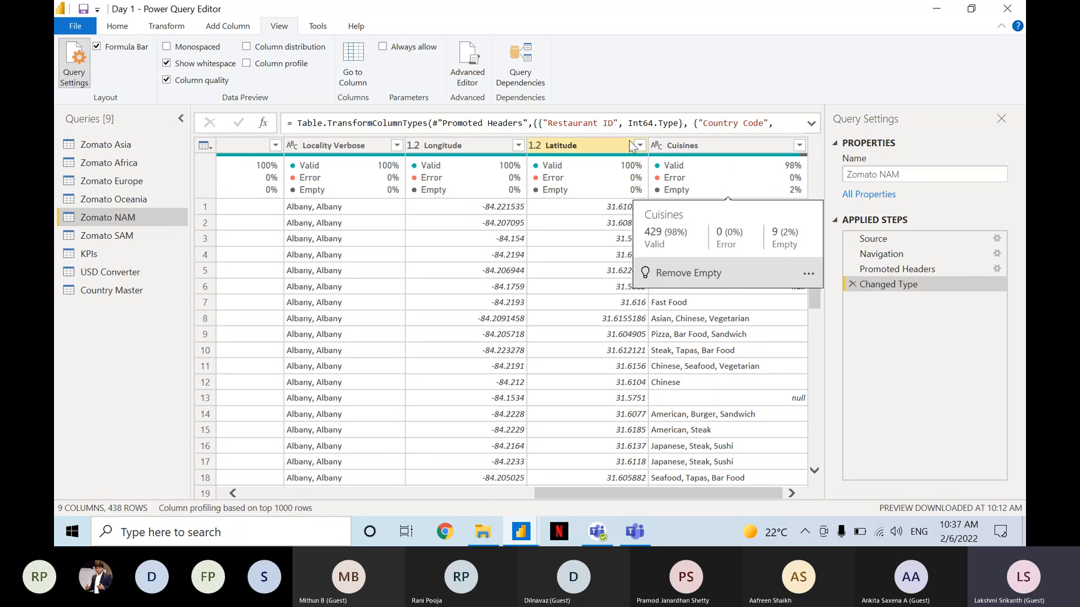
click(202, 82)
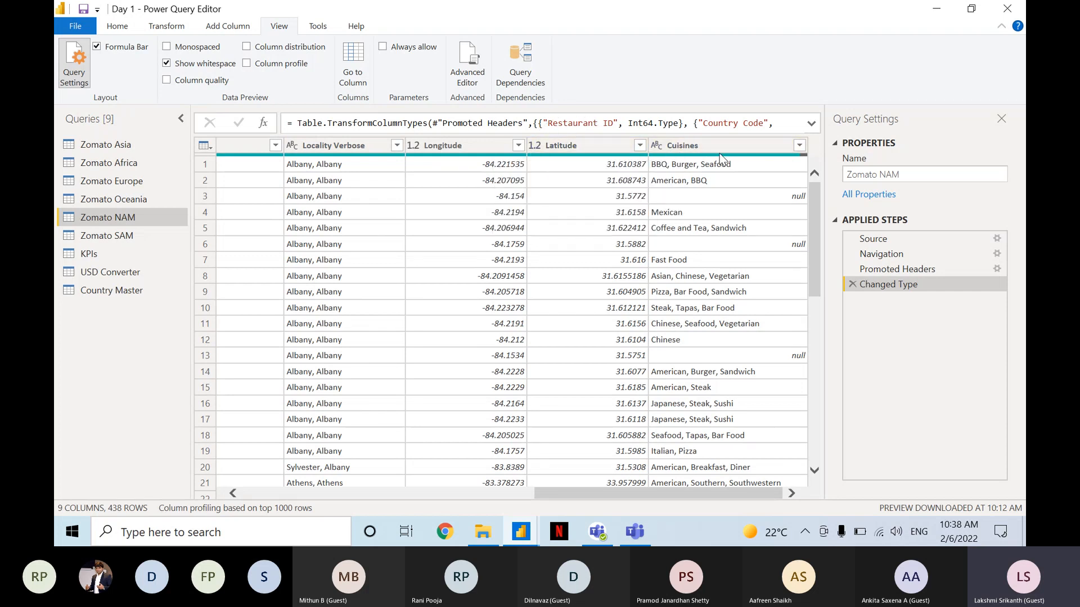
Examine the quality summary and null cells of the Cuisines column in Zomato NAM, and look across the query's other columns.
mouse_move(721, 156)
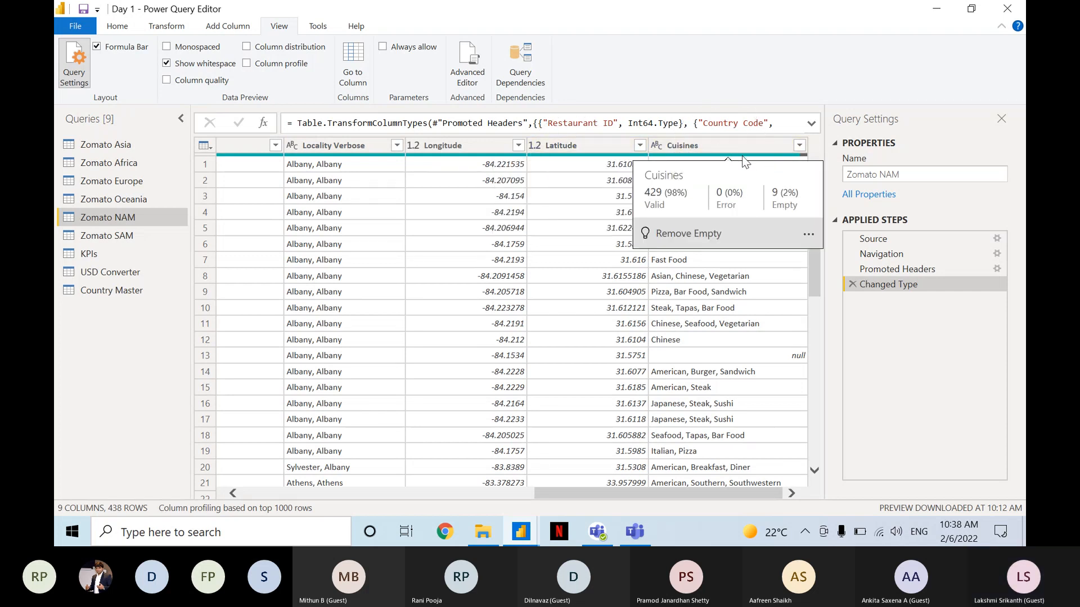
key(ctrl)
key(ctrl)
key(ctrl)
key(ctrl)
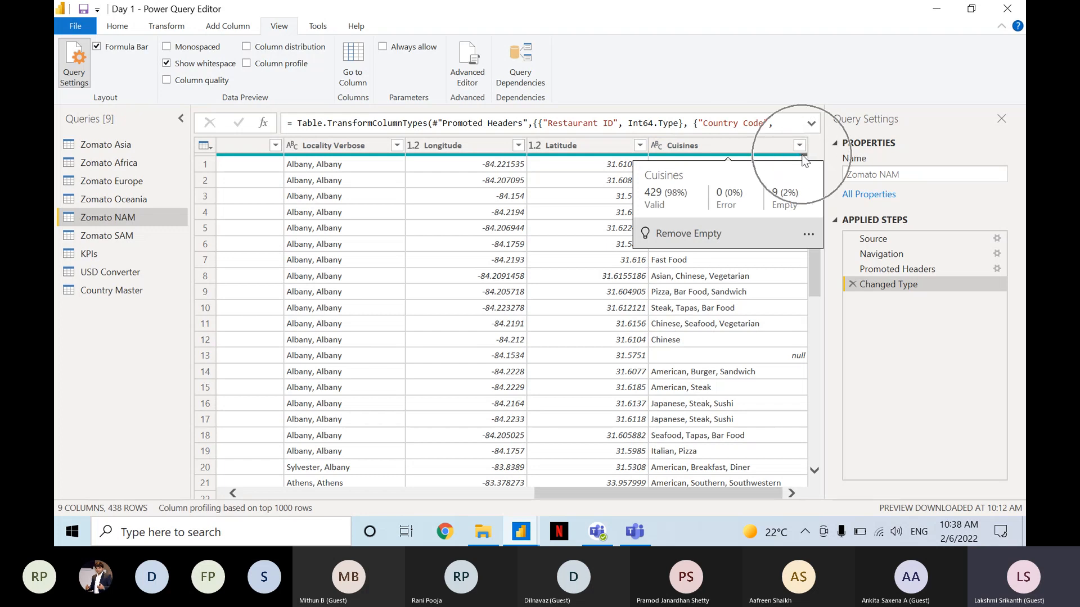
key(ctrl)
key(ctrl)
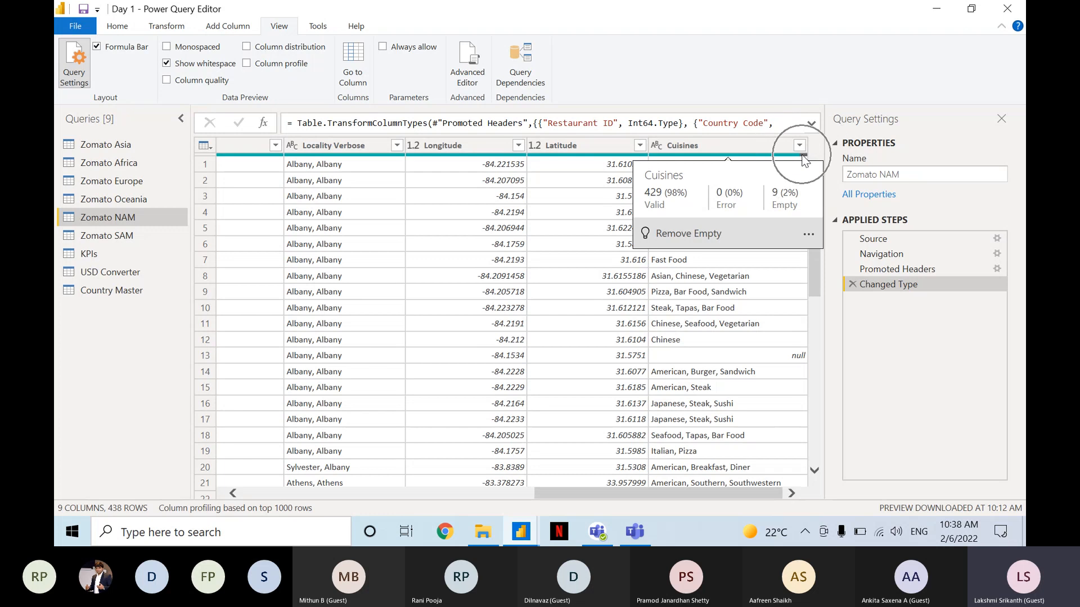
key(ctrl)
key(ctrl)
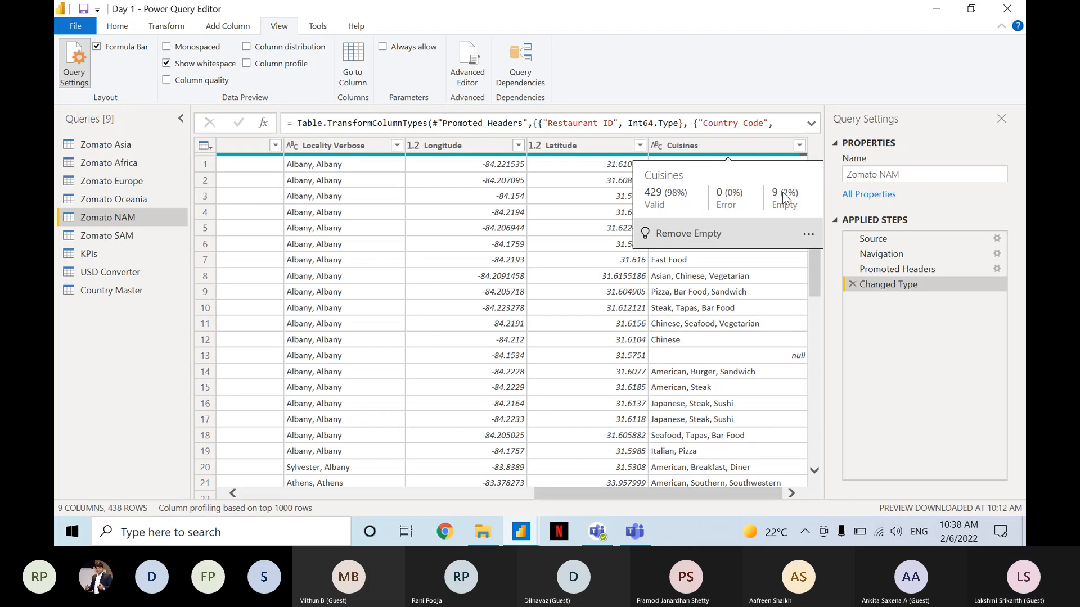
key(ctrl)
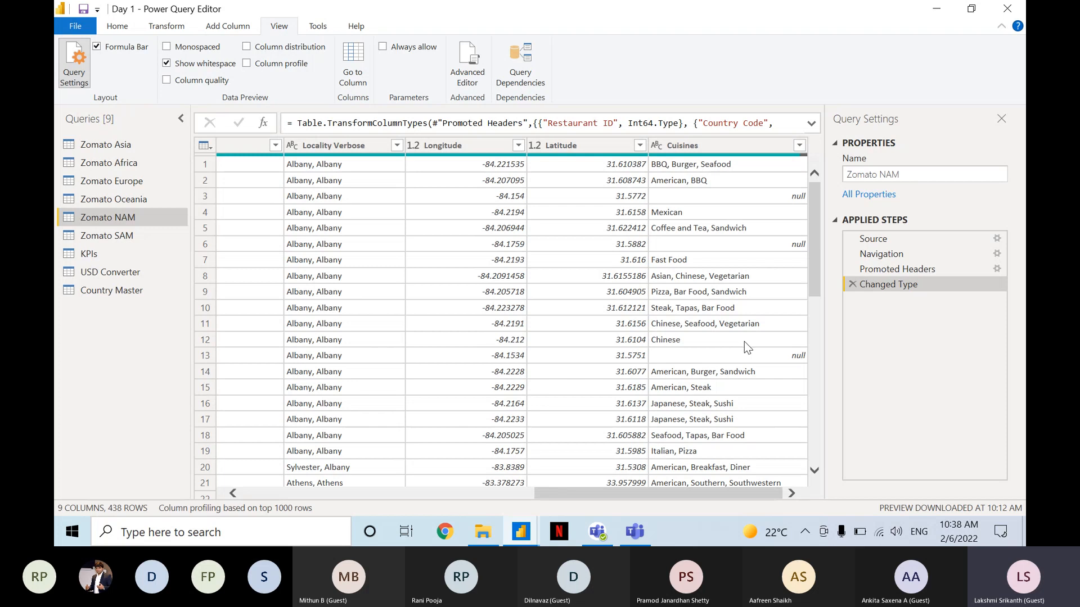
key(ctrl)
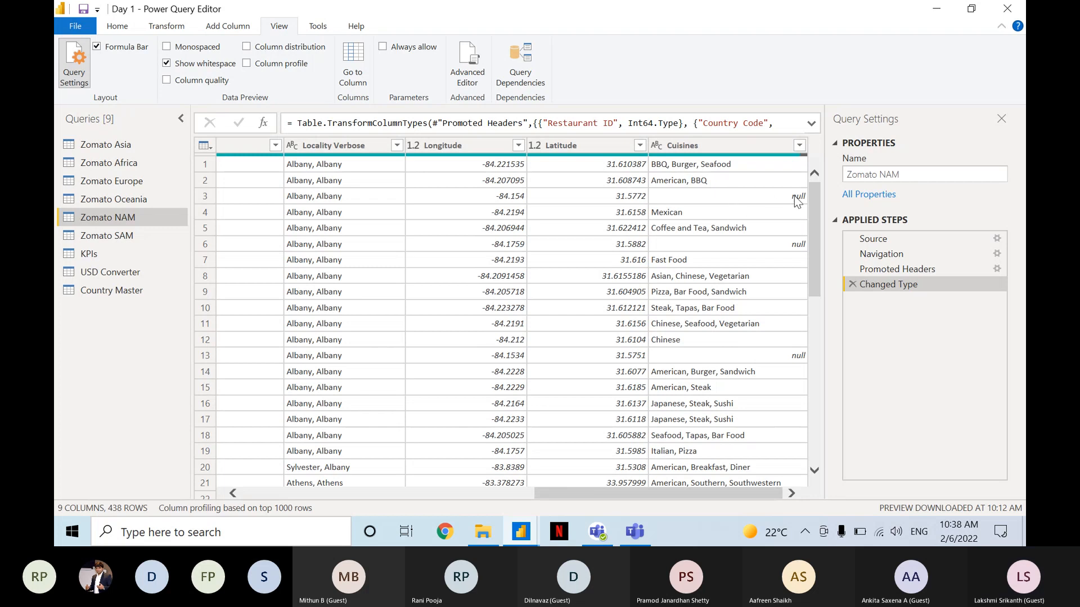
key(ctrl)
key(ctrl)
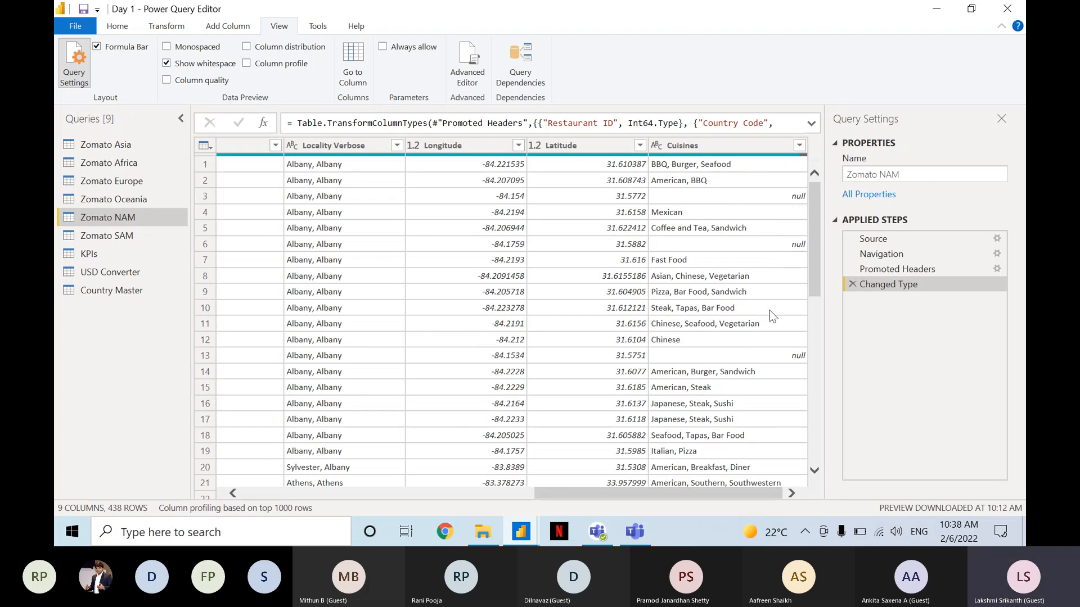
drag(718, 494, 395, 476)
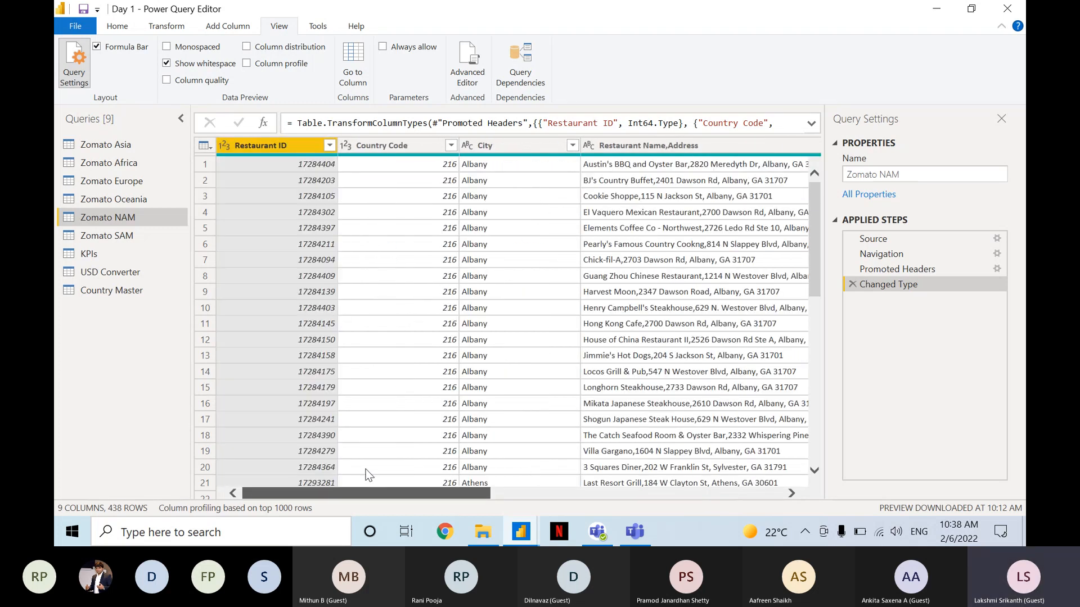
scroll(443, 475, right, 5)
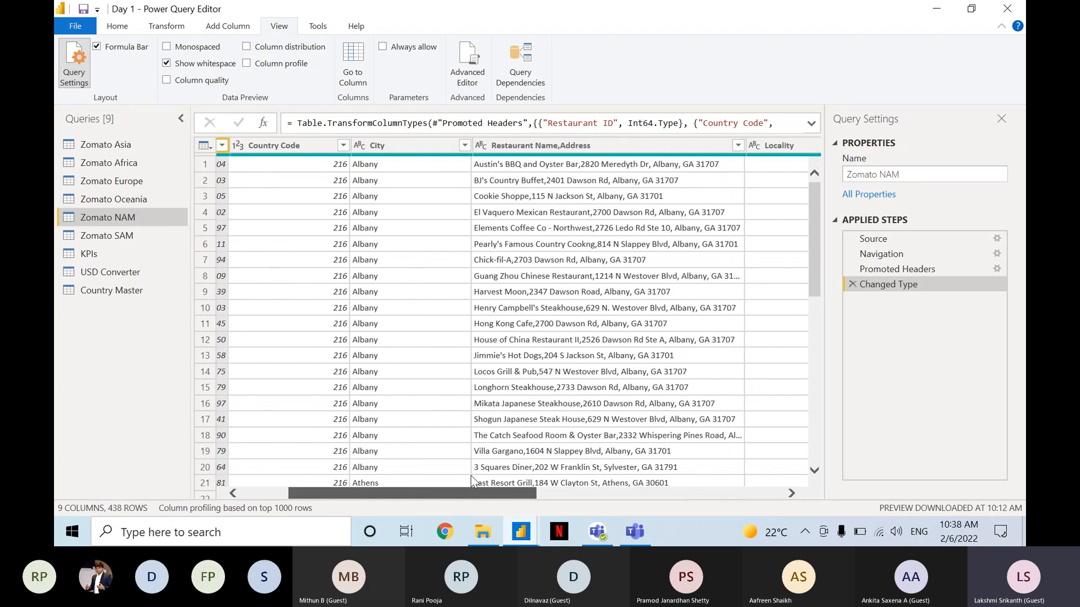
scroll(560, 478, right, 6)
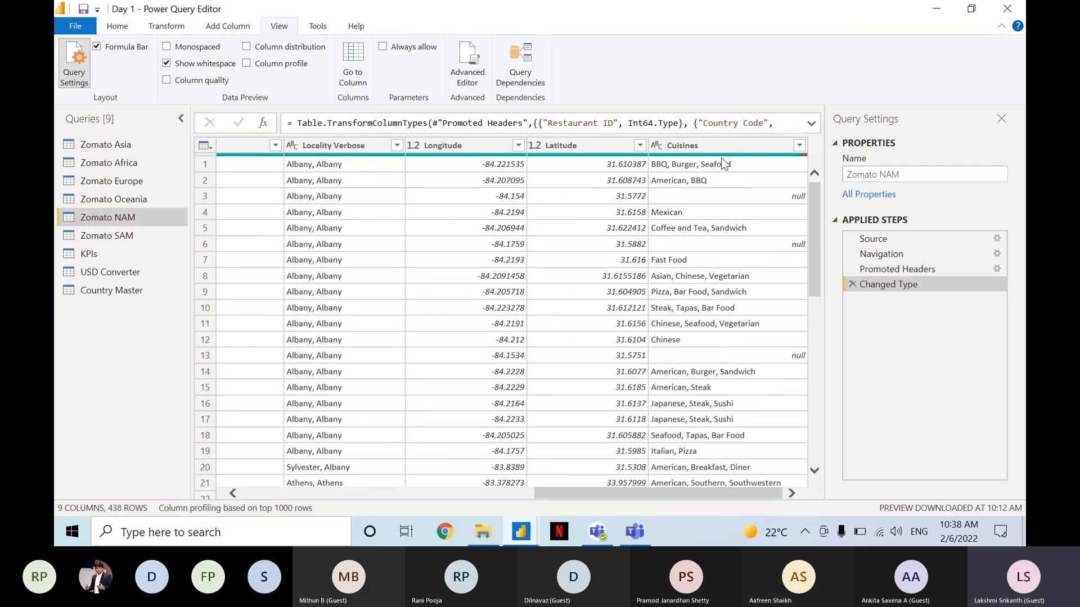
Replace the null values in Zomato NAM's Cuisines column with "No Cuisine".
click(743, 147)
click(741, 146)
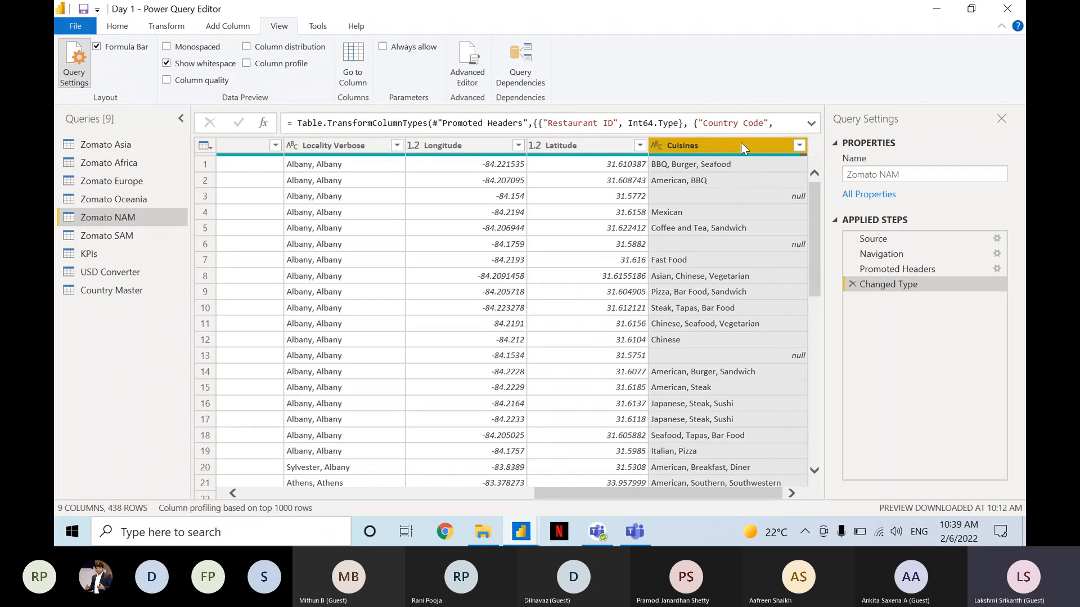
click(125, 26)
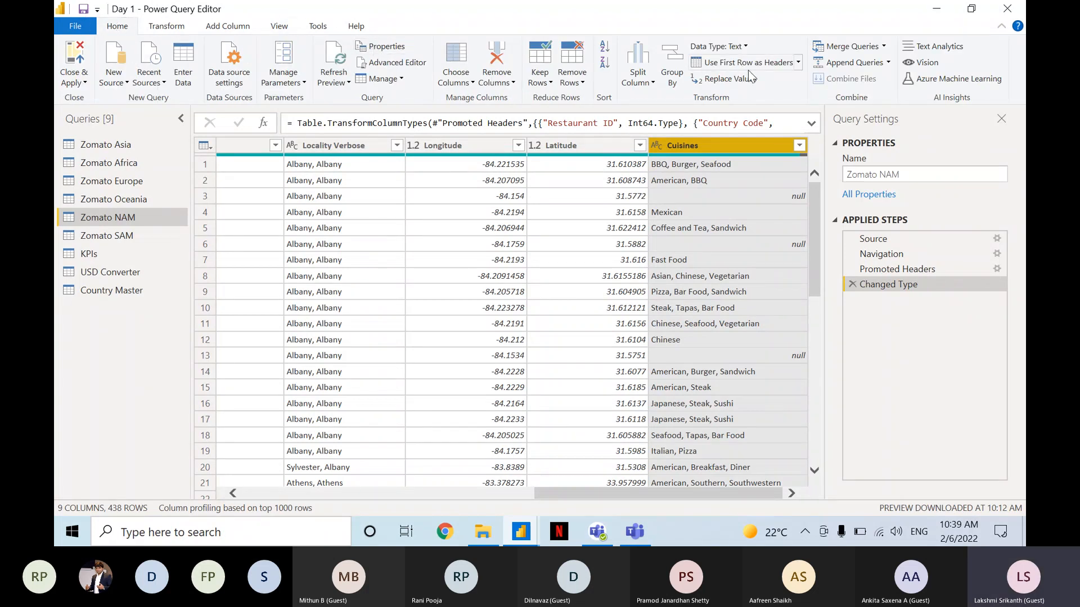
key(ctrl)
key(ctrl)
key(ctrl)
key(ctrl)
key(ctrl)
key(ctrl)
key(ctrl)
key(ctrl)
key(ctrl)
key(ctrl)
click(750, 81)
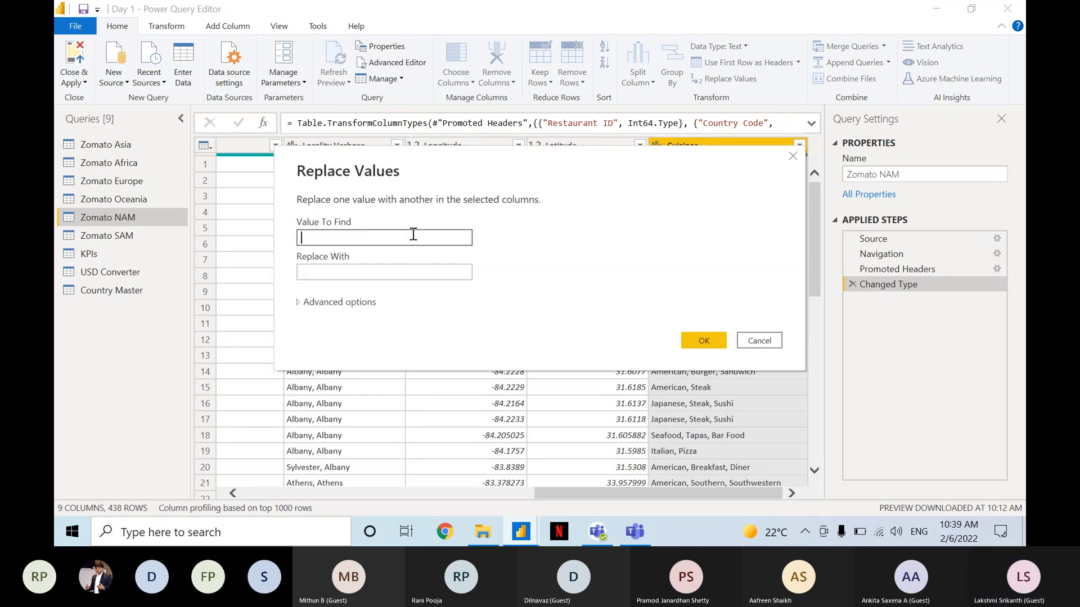
text(null)
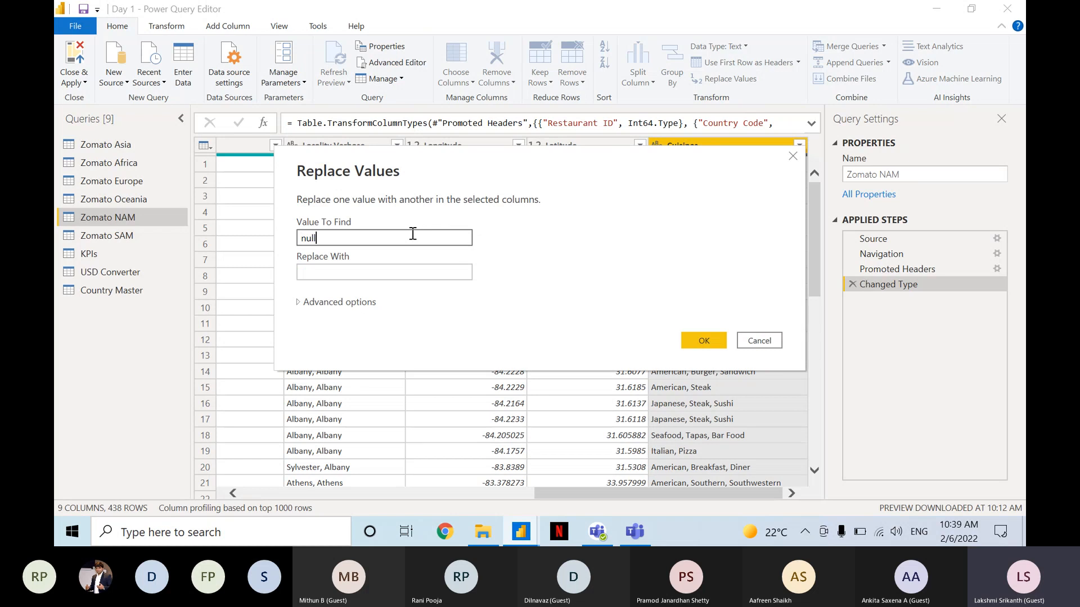
key(Tab)
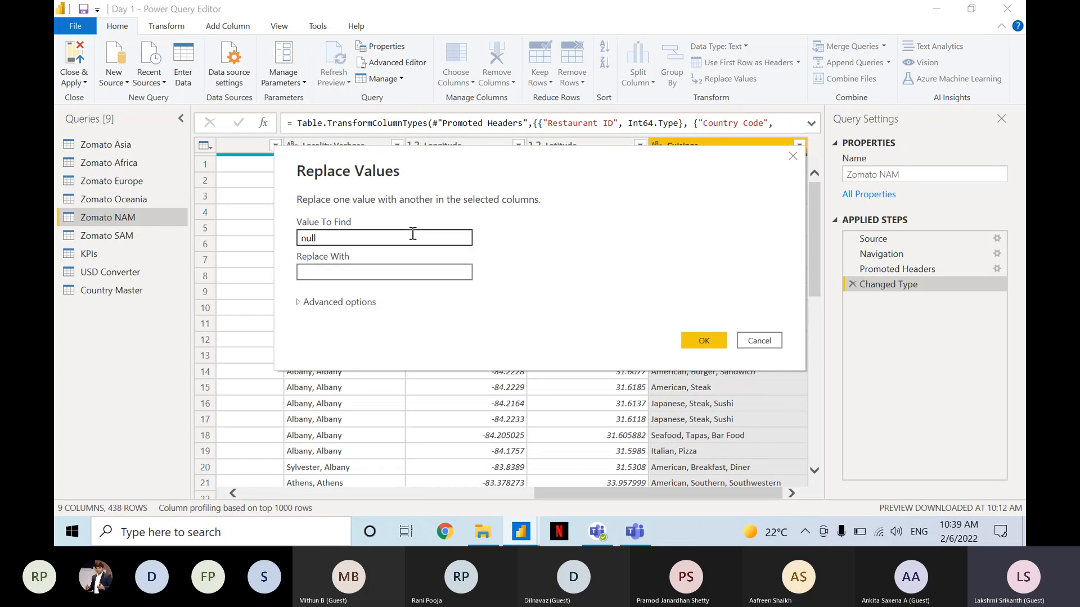
text(No Cusin)
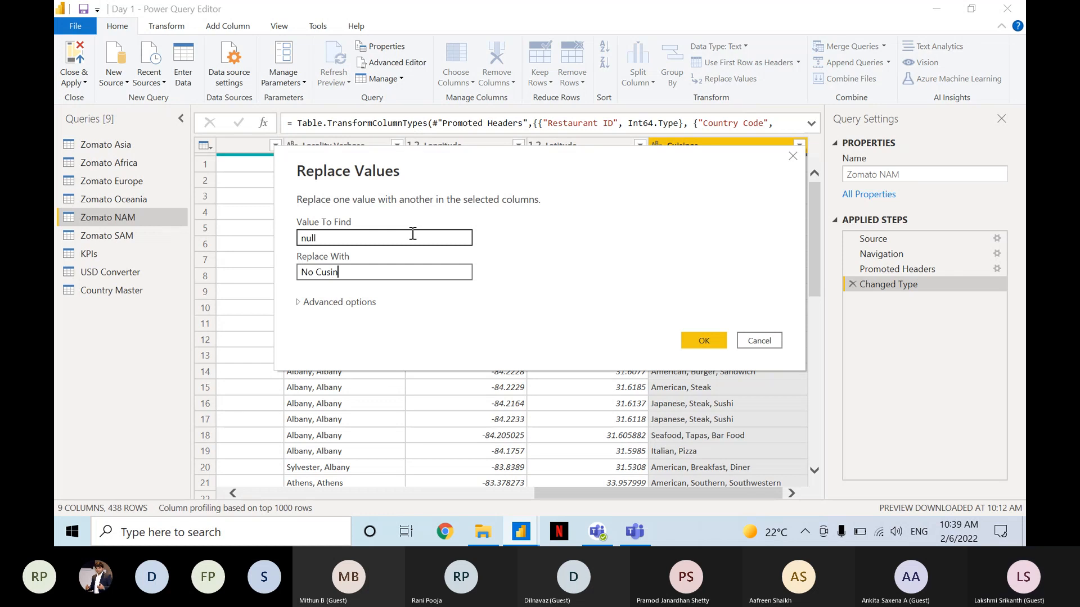
key(BackSpace)
key(BackSpace)
key(BackSpace)
text(isine)
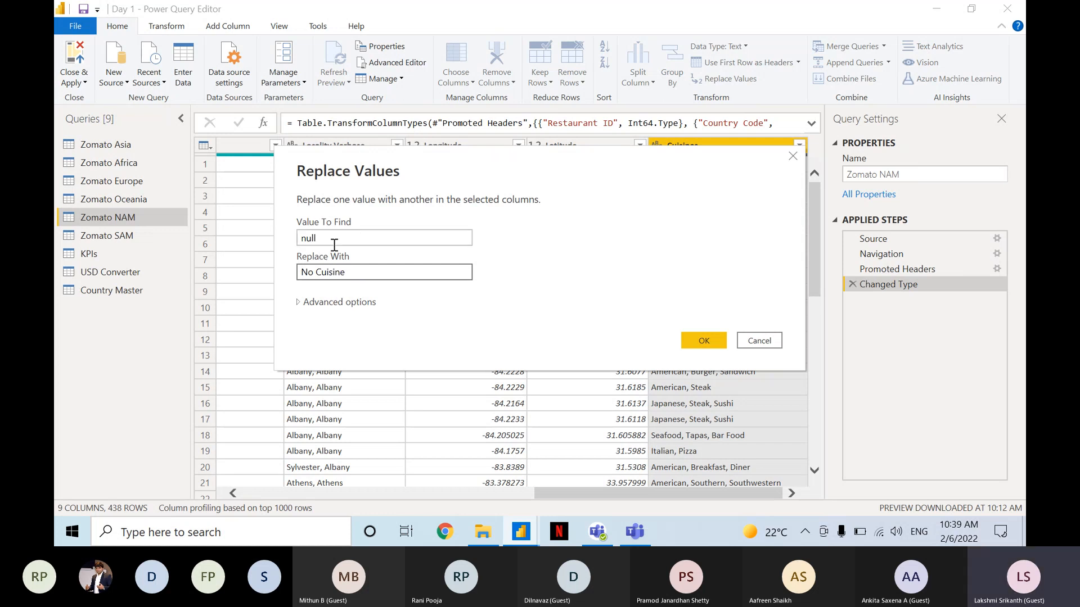
click(704, 340)
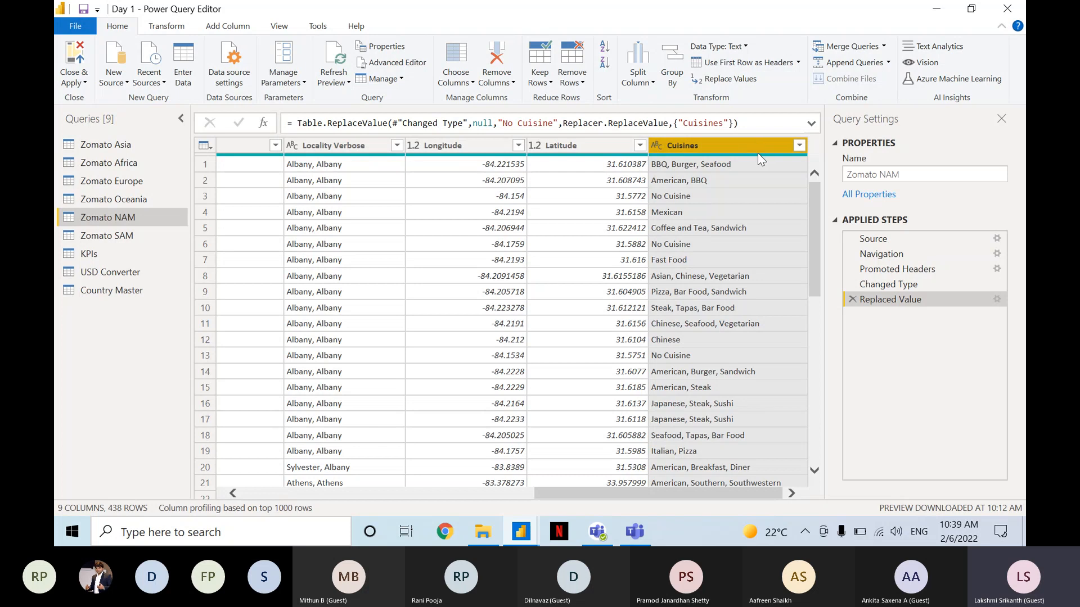
Examine the replaced cells in the Cuisines column, the newest applied step and its Table.ReplaceValue formula.
mouse_move(757, 156)
click(701, 184)
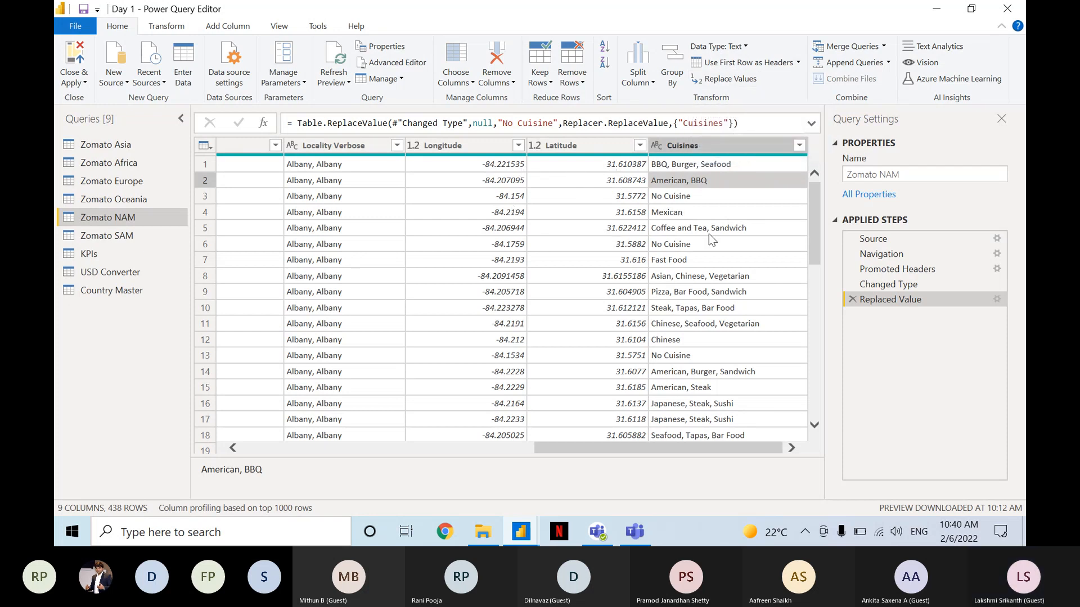
key(ctrl)
key(ctrl)
key(ctrl)
key(ctrl)
key(ctrl)
key(ctrl)
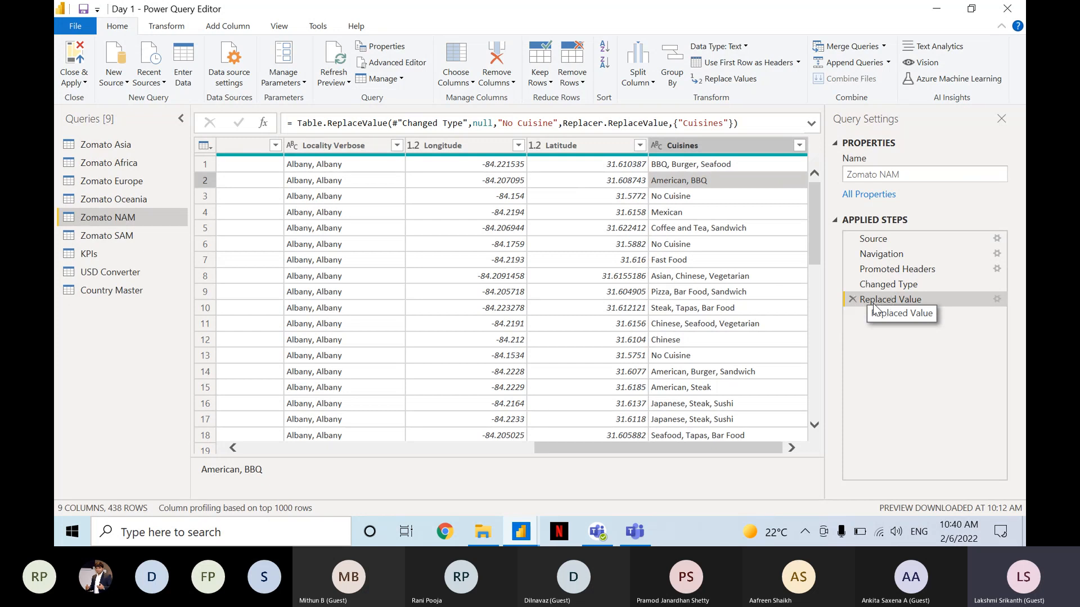
key(ctrl)
key(ctrl)
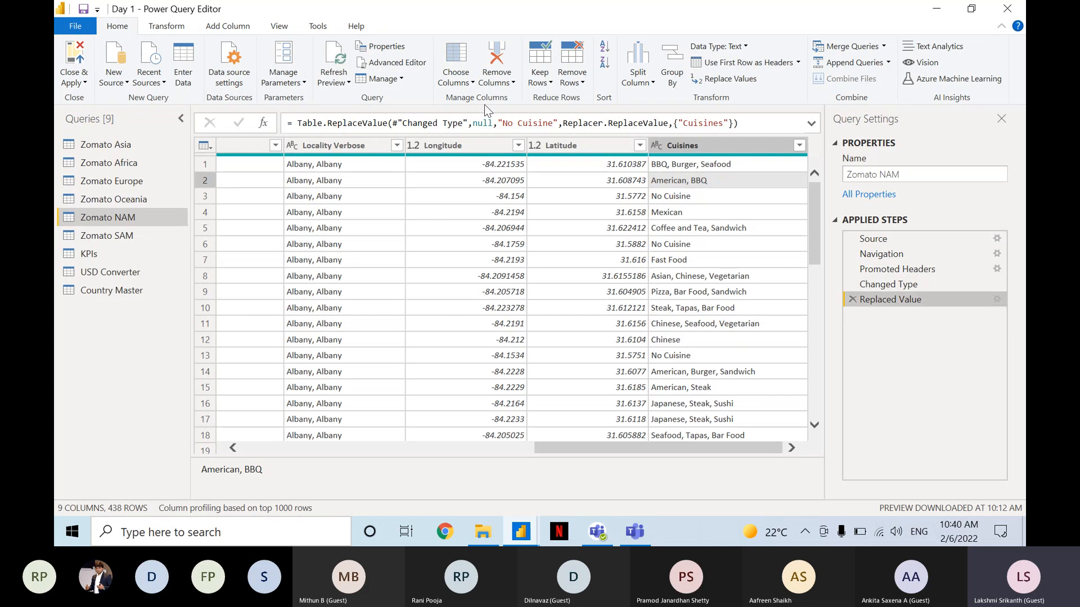
key(ctrl)
Reopen the settings of the Replaced Value step, review its find and replace values, and accept them as they are.
key(ctrl)
key(ctrl)
key(ctrl)
key(ctrl)
key(ctrl)
key(ctrl)
key(ctrl)
key(ctrl)
key(ctrl)
key(ctrl)
click(998, 299)
key(ctrl)
key(ctrl)
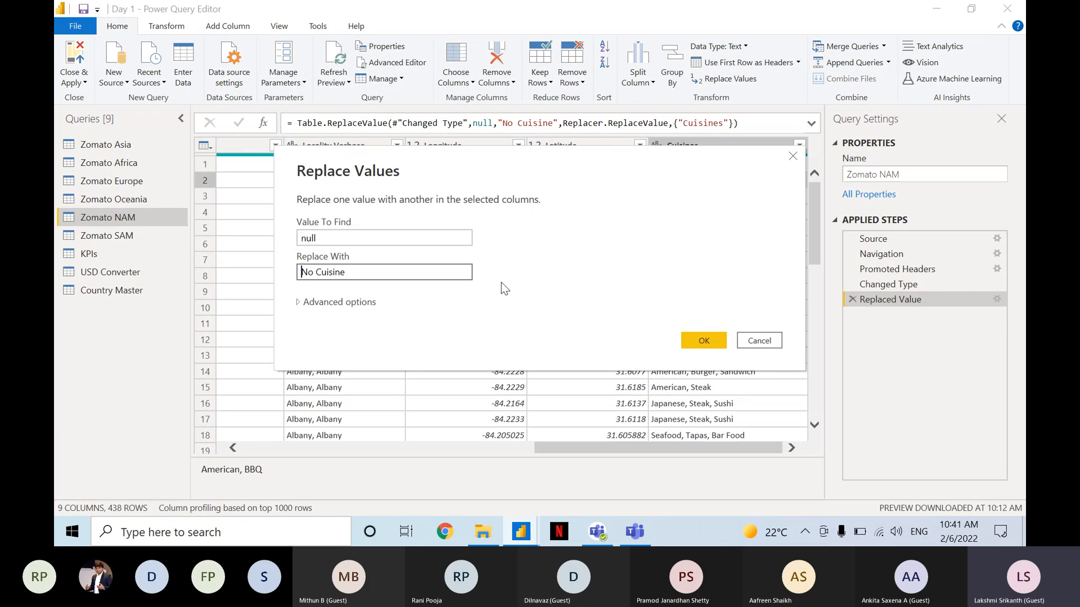
key(ctrl)
click(723, 340)
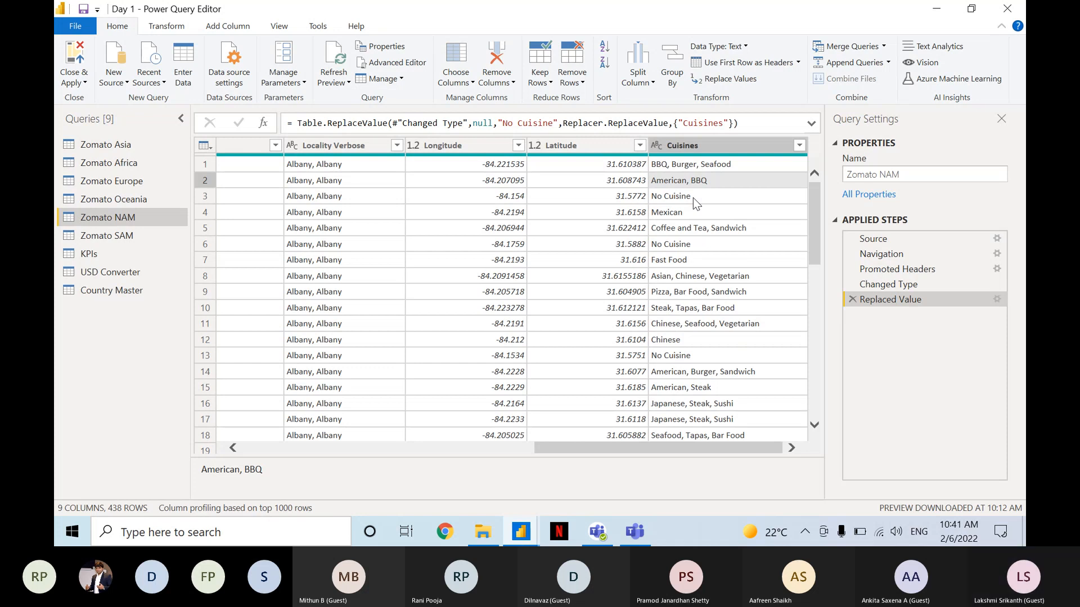
Switch to Microsoft Teams, check the meeting chat for new replies, and return to the Power Query Editor.
click(641, 537)
click(895, 457)
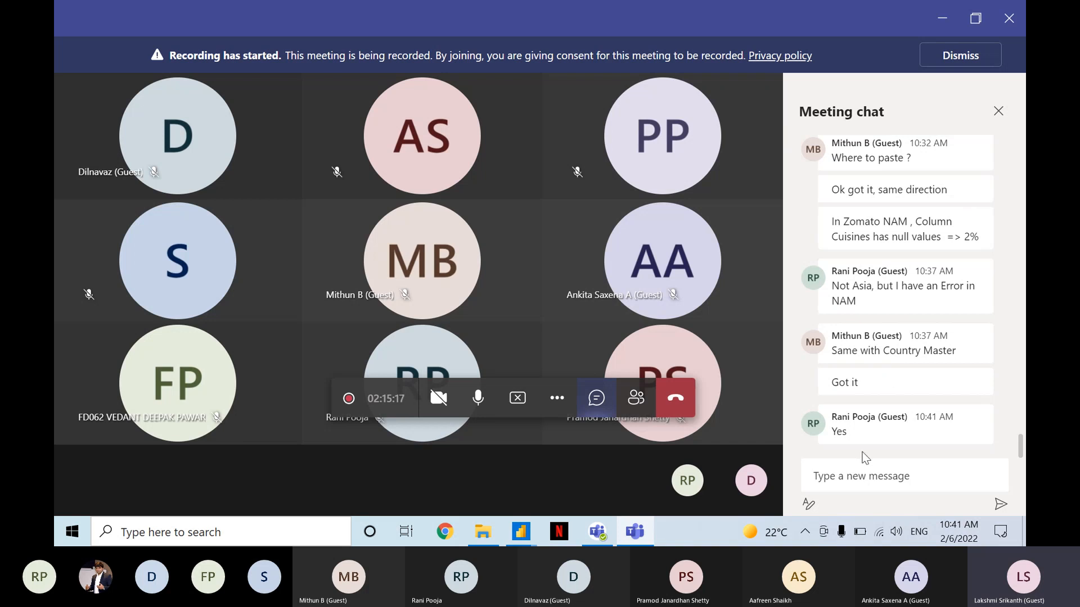
key(alt+Tab)
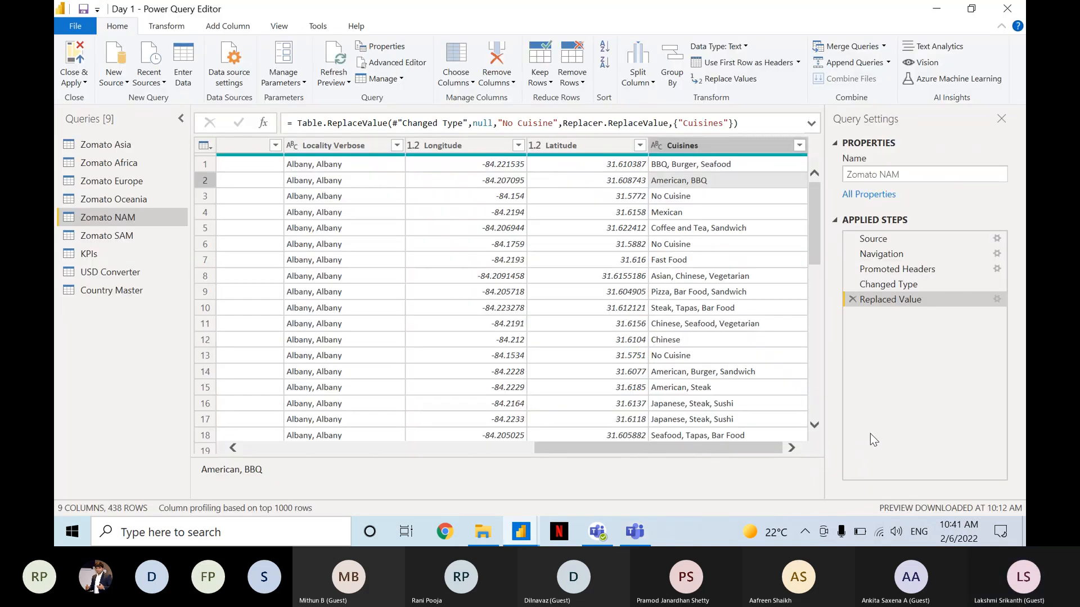
key(alt+Tab)
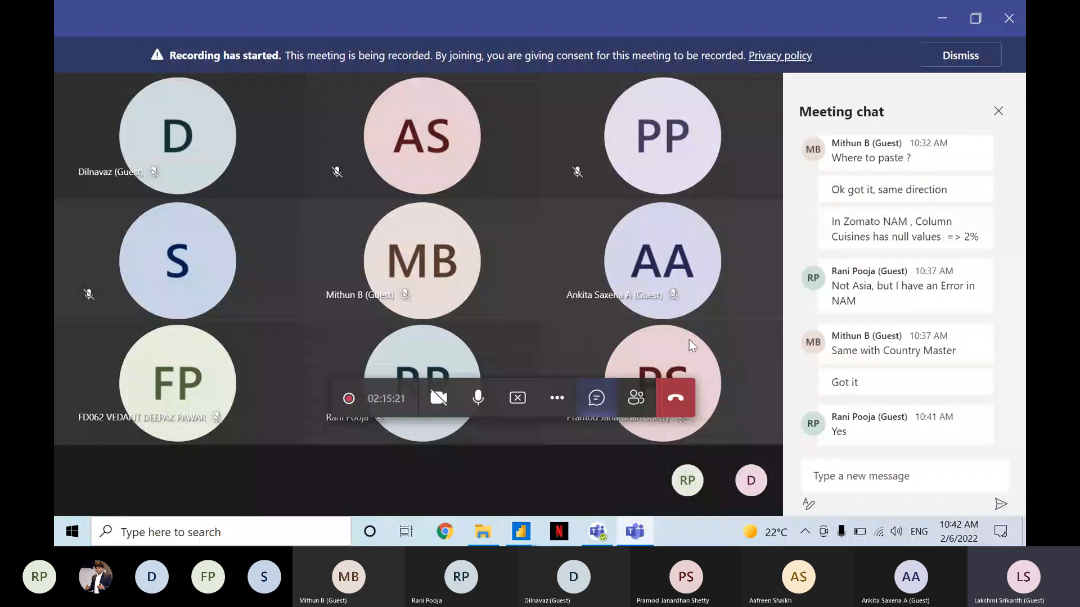
key(alt+Tab)
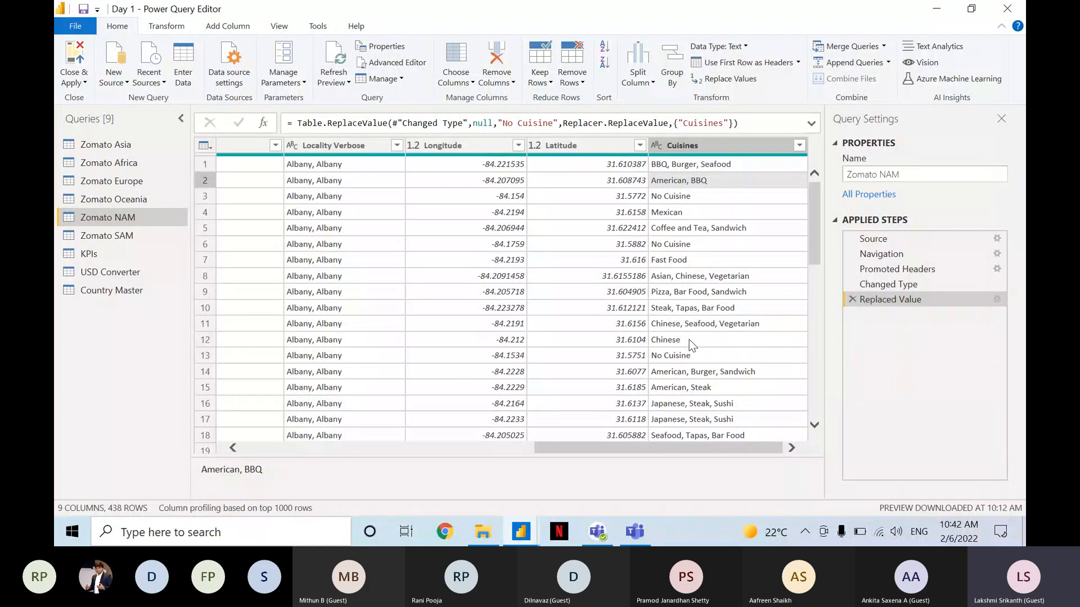
Check the column quality bars across the Zomato SAM, KPIs, USD Converter and Country Master queries.
click(123, 237)
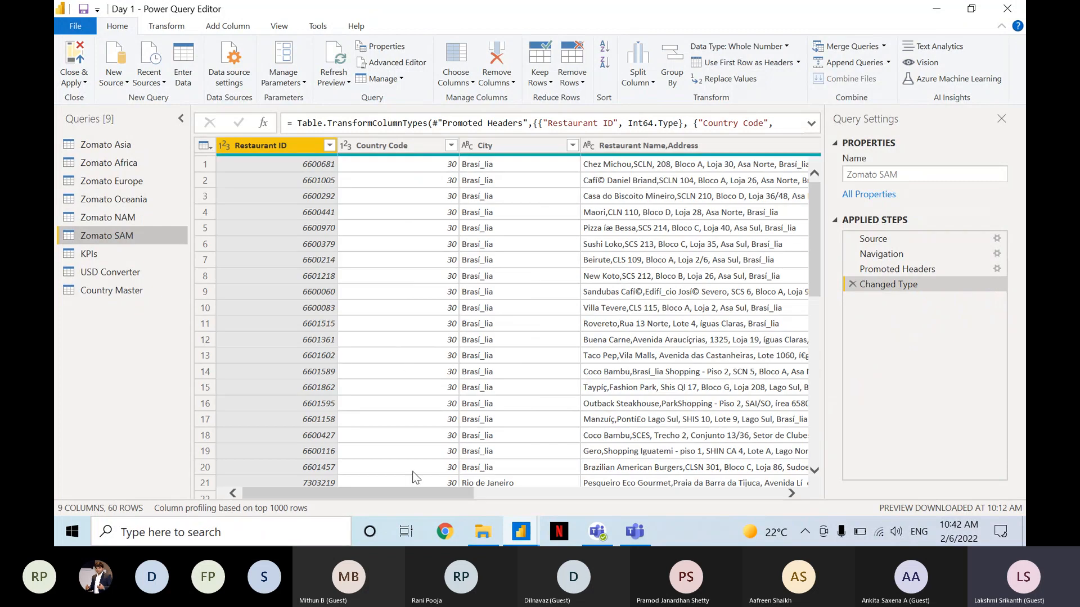
drag(419, 491, 726, 516)
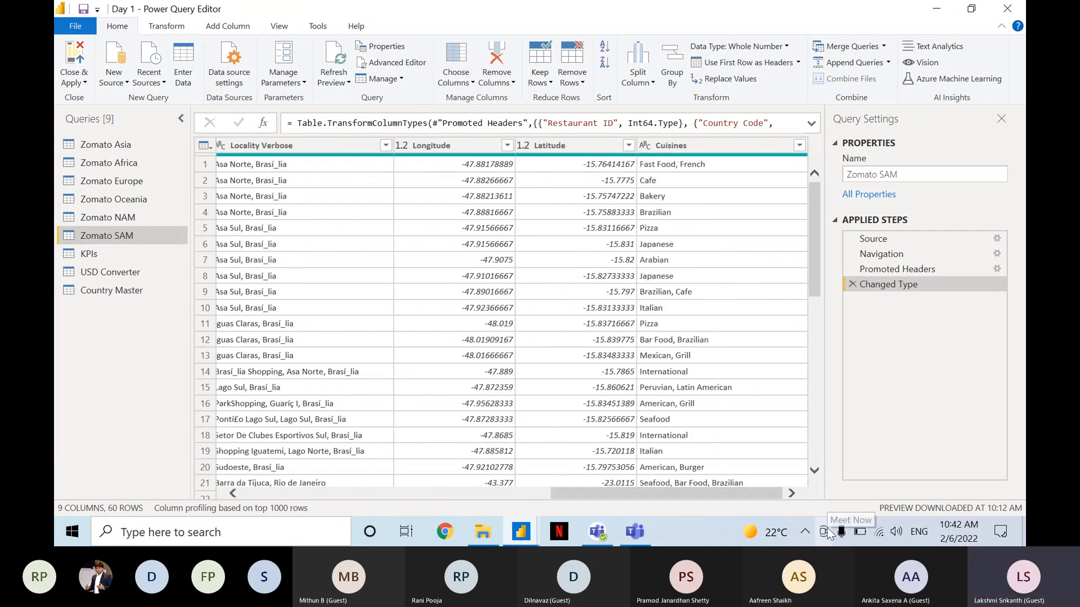
click(110, 254)
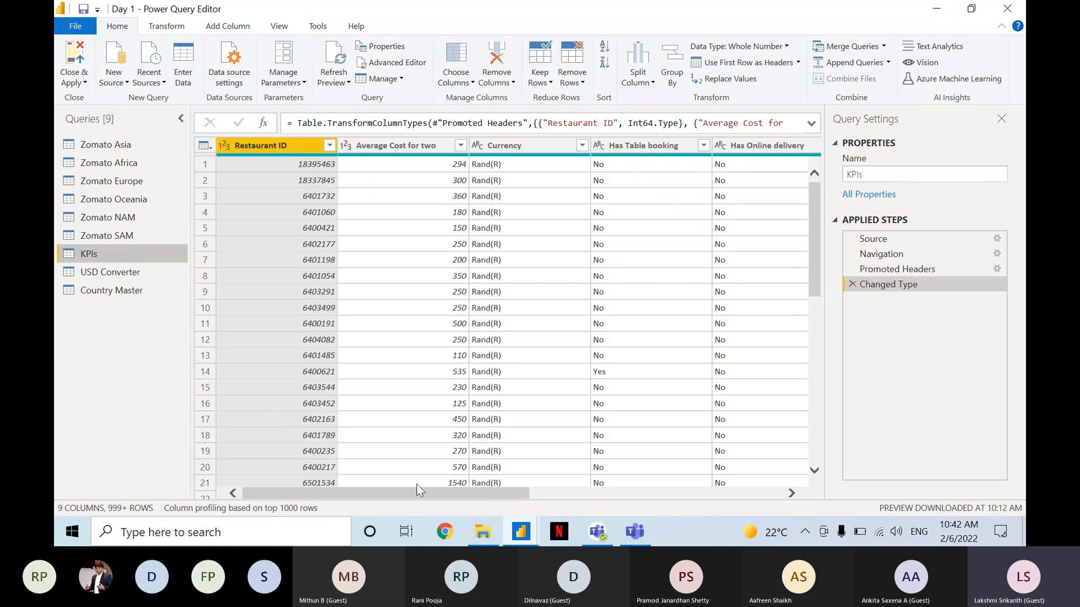
drag(429, 494, 697, 514)
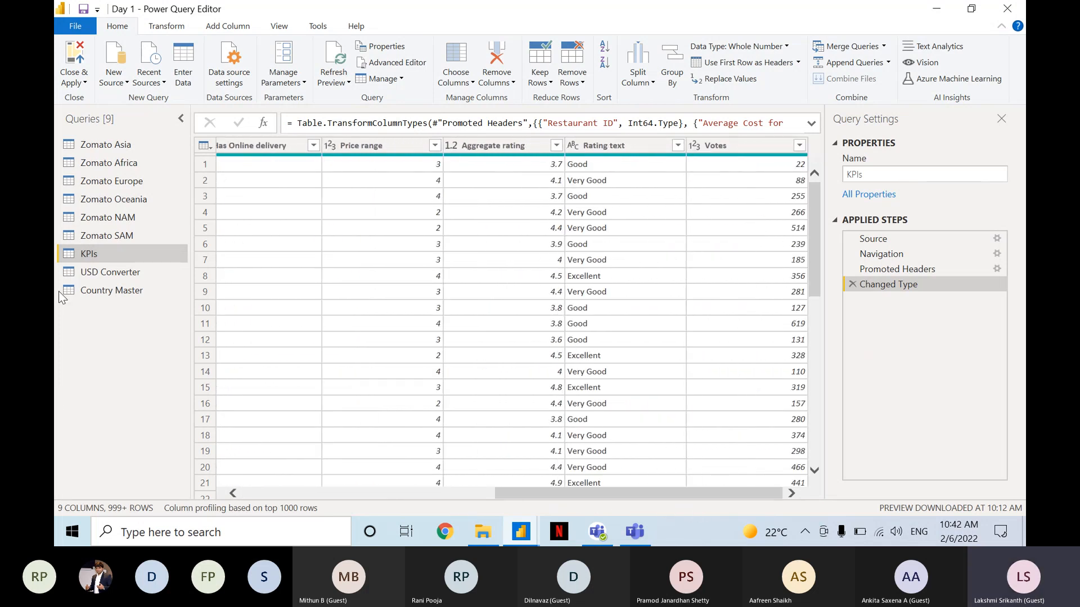
click(109, 269)
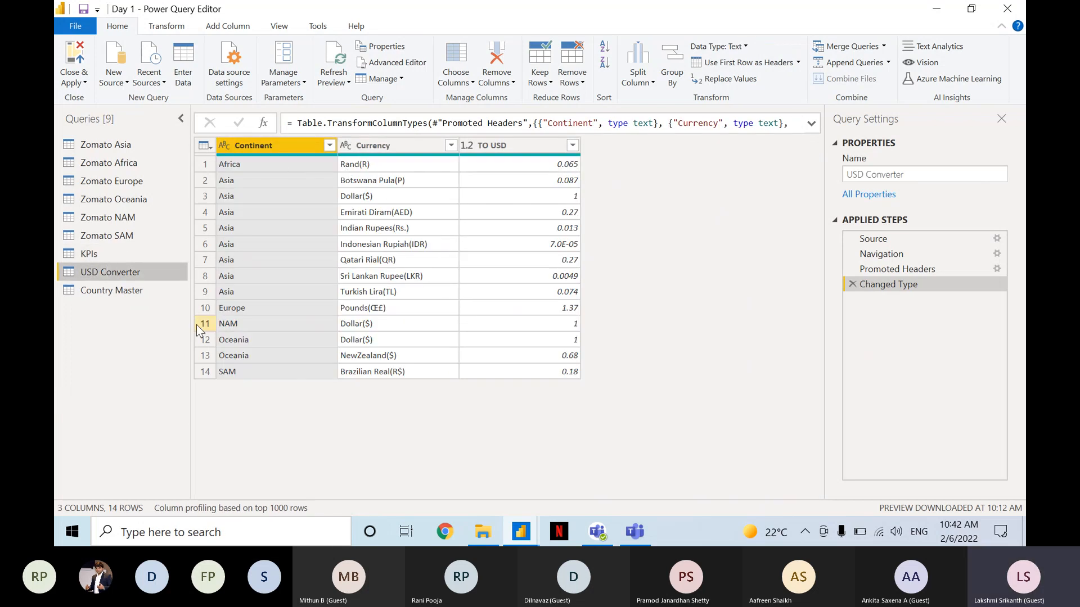
click(142, 293)
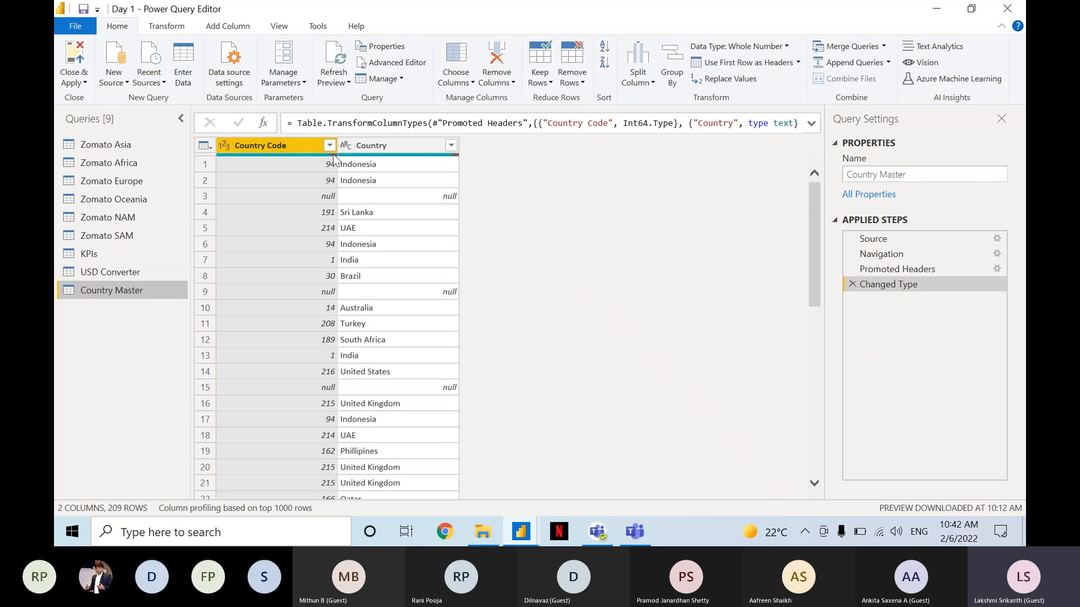
Remove the rows with an empty Country Code from the Country Master query.
mouse_move(333, 155)
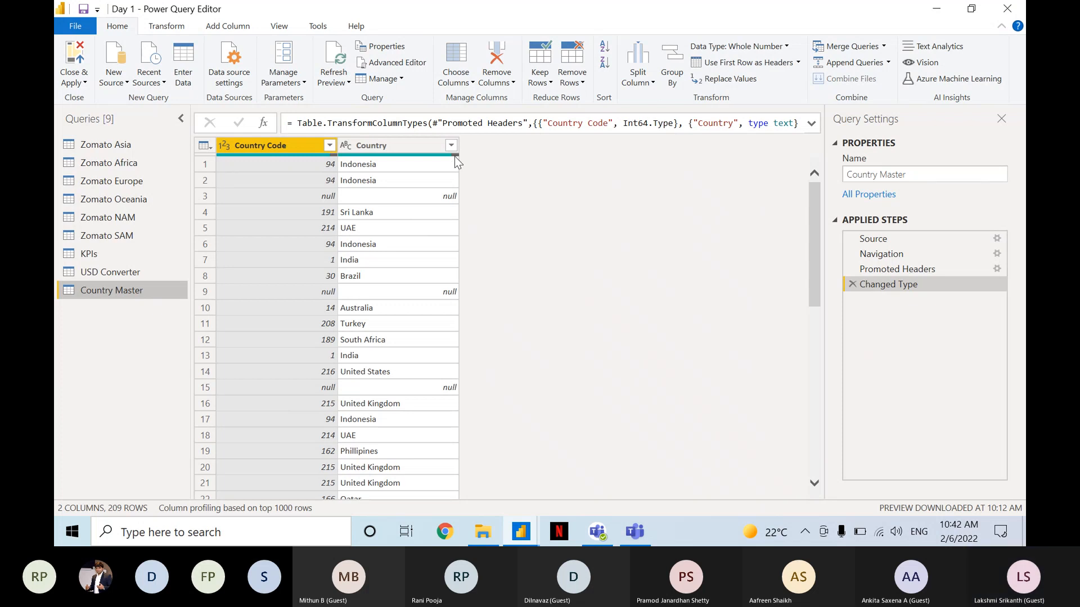
mouse_move(456, 160)
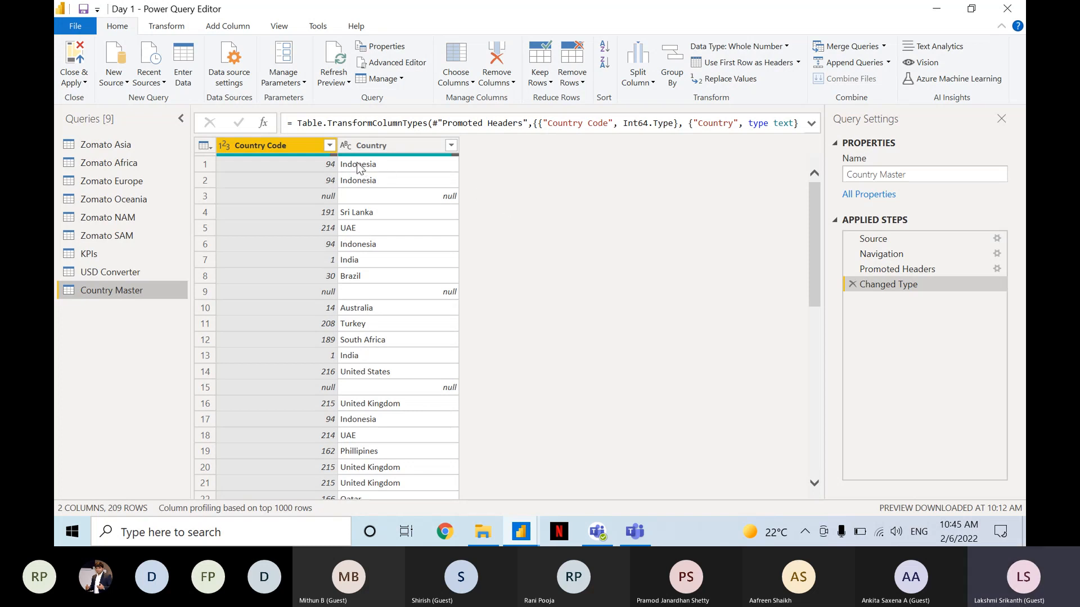
key(ctrl)
key(ctrl)
key(ctrl)
mouse_move(335, 158)
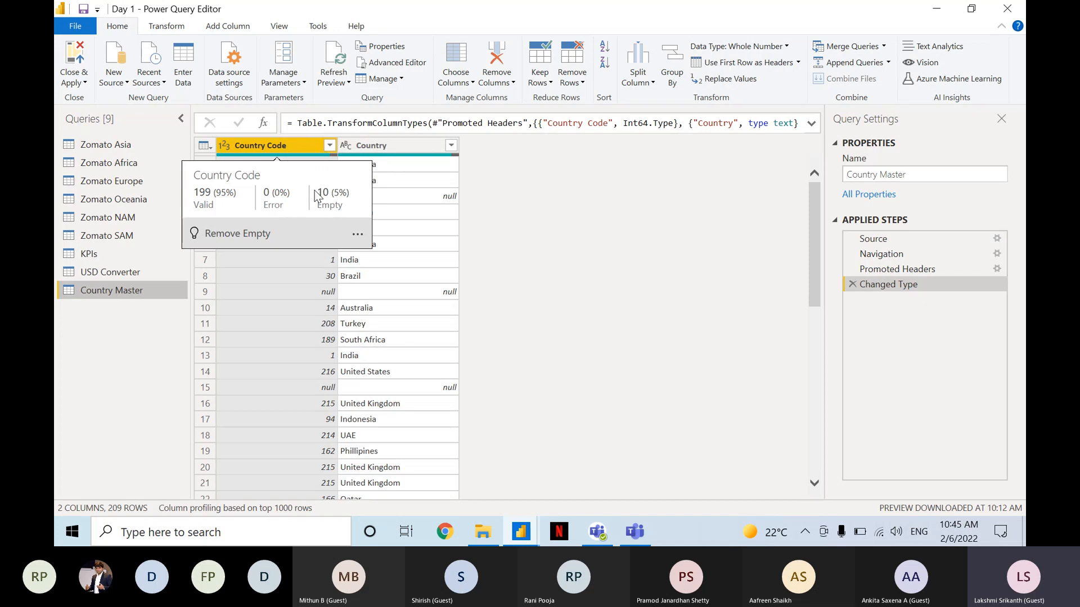
click(248, 233)
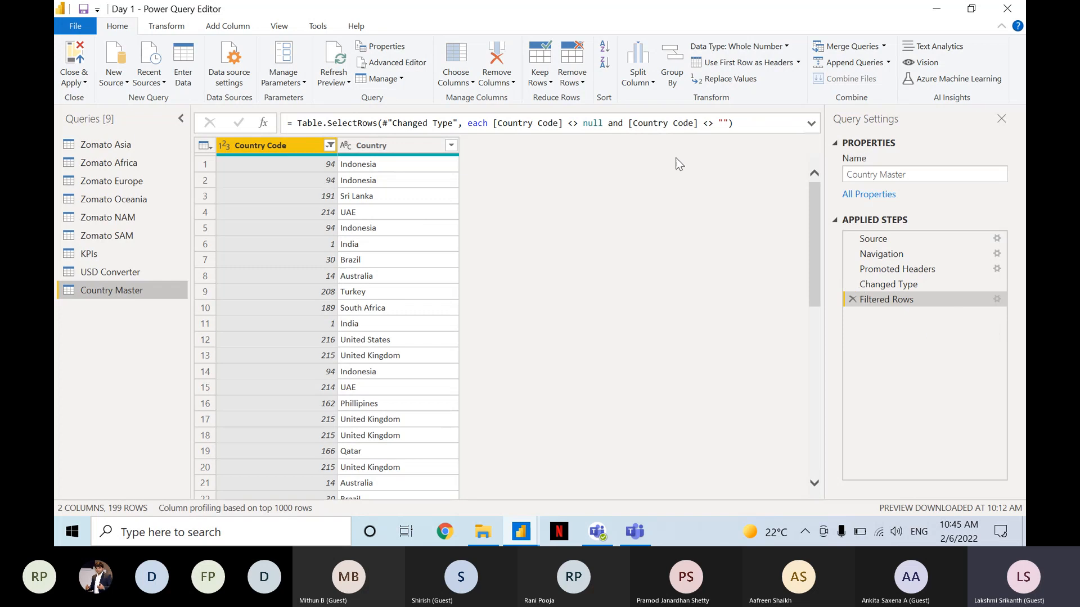
click(719, 132)
Select all columns of the Country Master query and remove the duplicate rows.
click(304, 197)
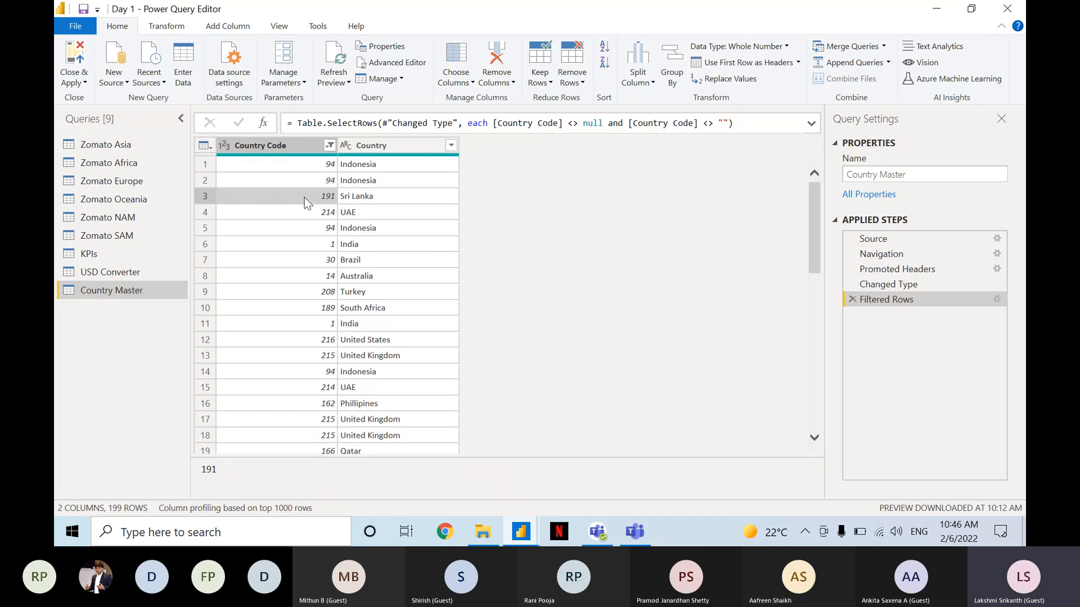
key(ctrl+a)
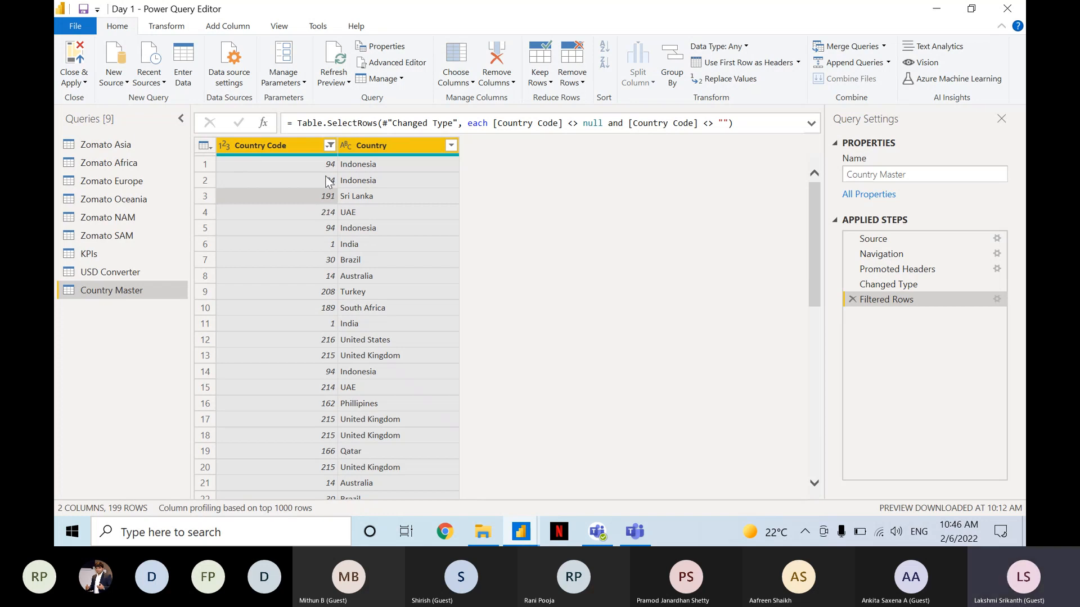
key(ctrl)
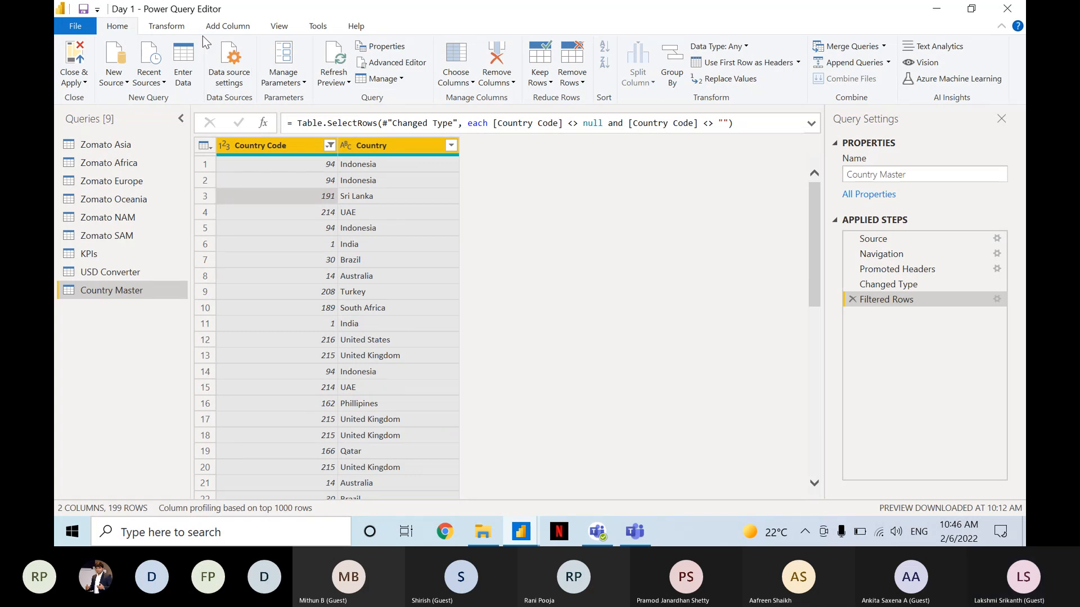
click(122, 29)
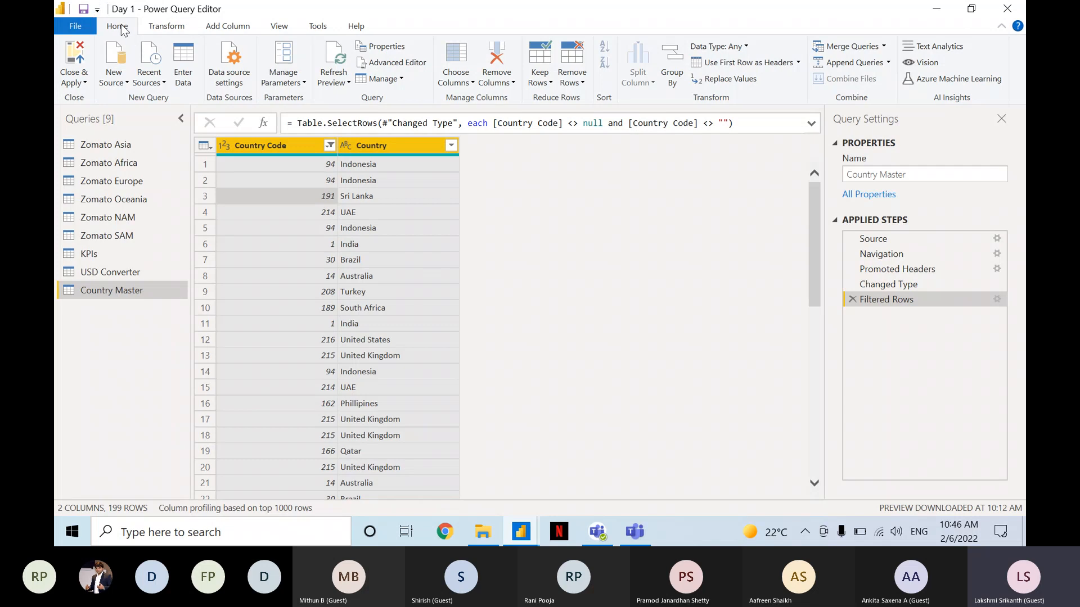
key(ctrl)
key(ctrl)
key(ctrl)
key(ctrl)
key(ctrl)
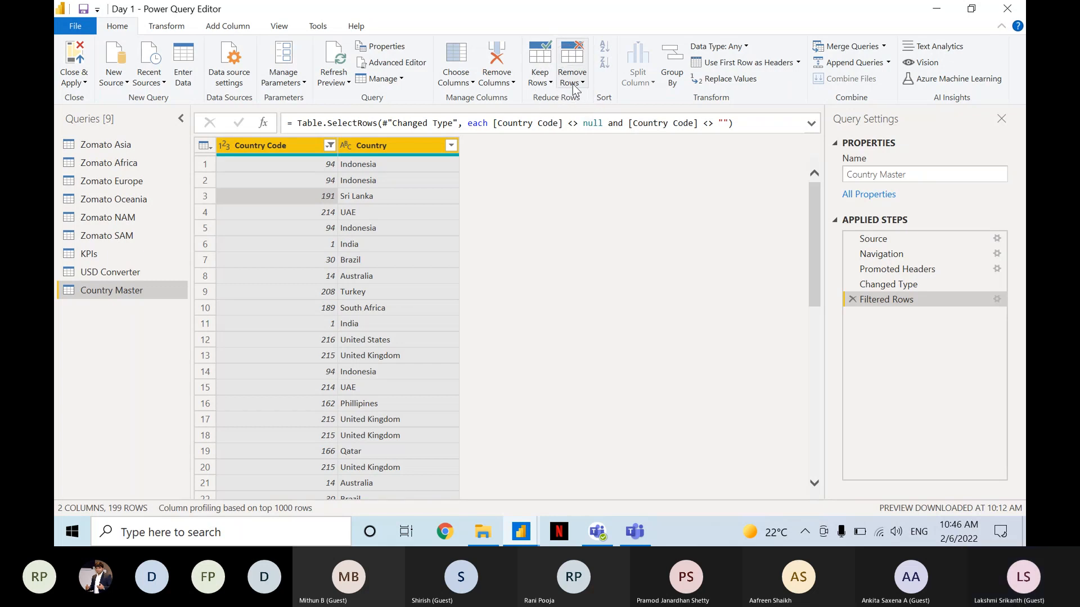
click(573, 86)
key(ctrl)
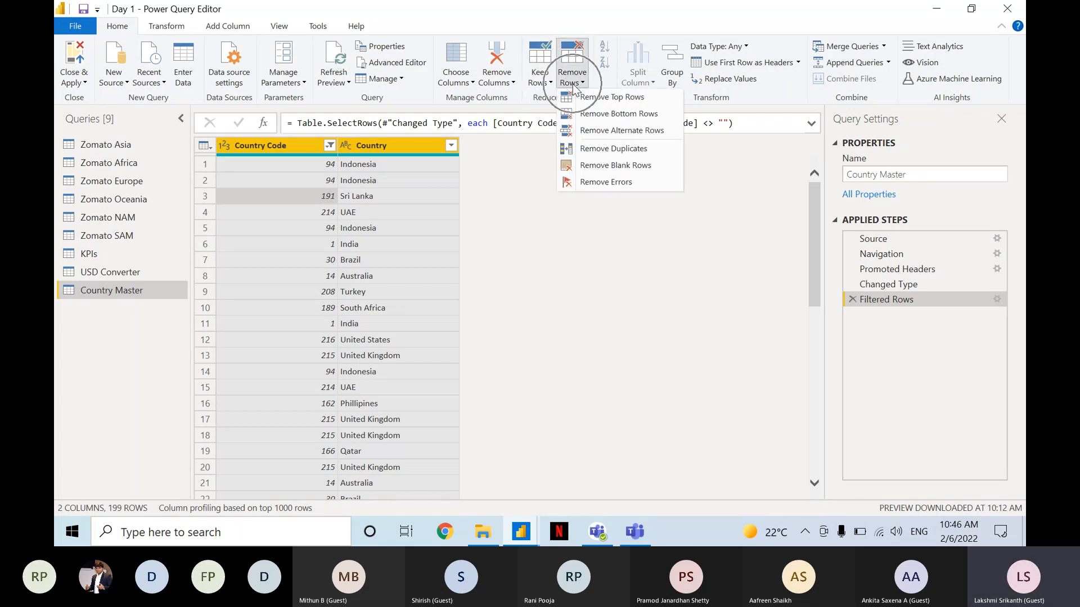
key(ctrl)
key(ctrl)
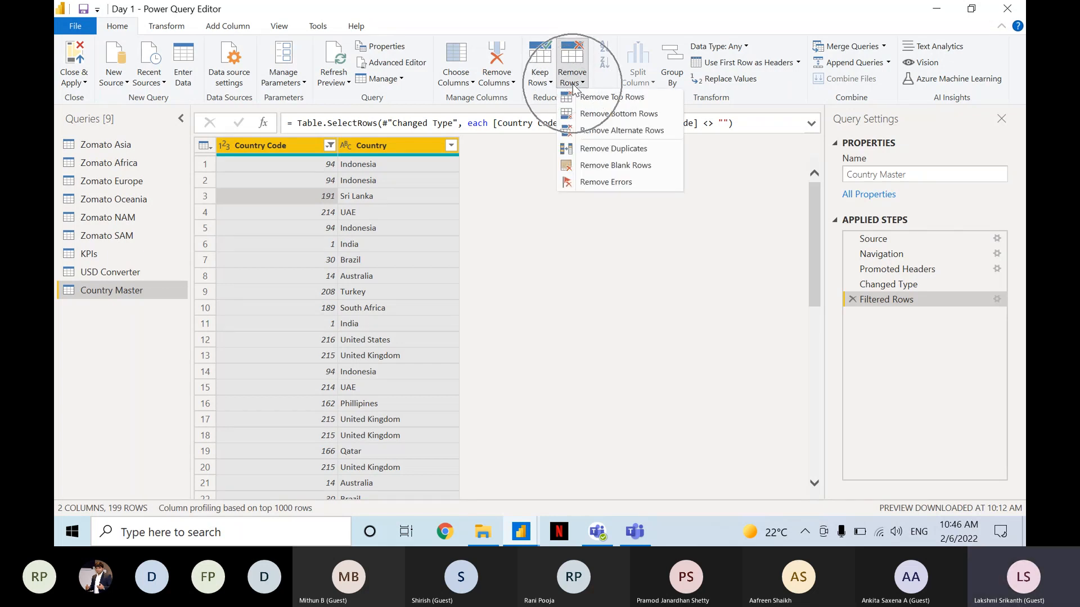
key(ctrl)
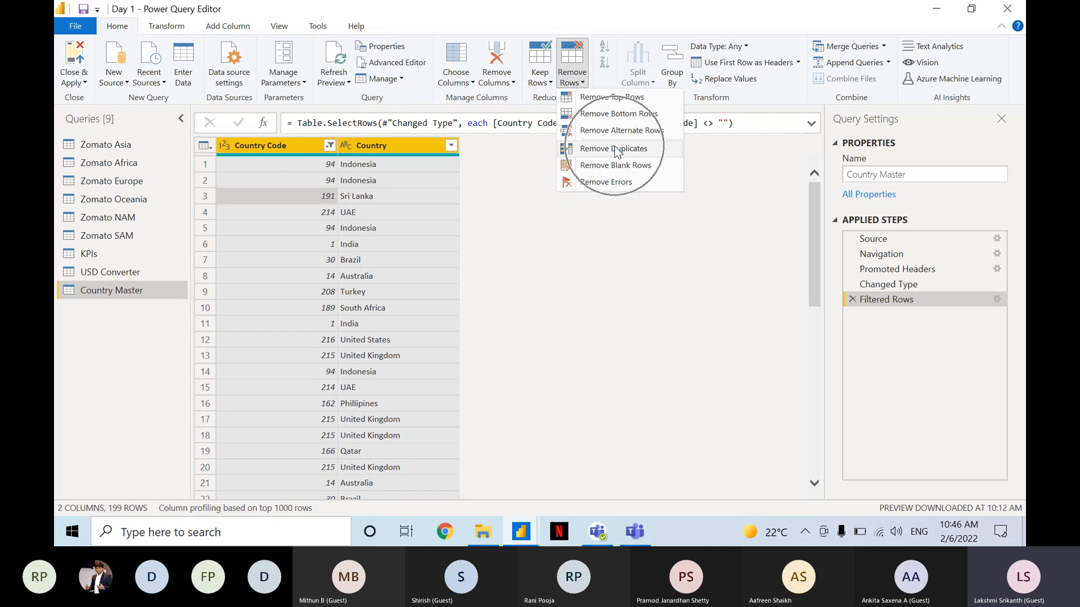
key(ctrl)
click(616, 149)
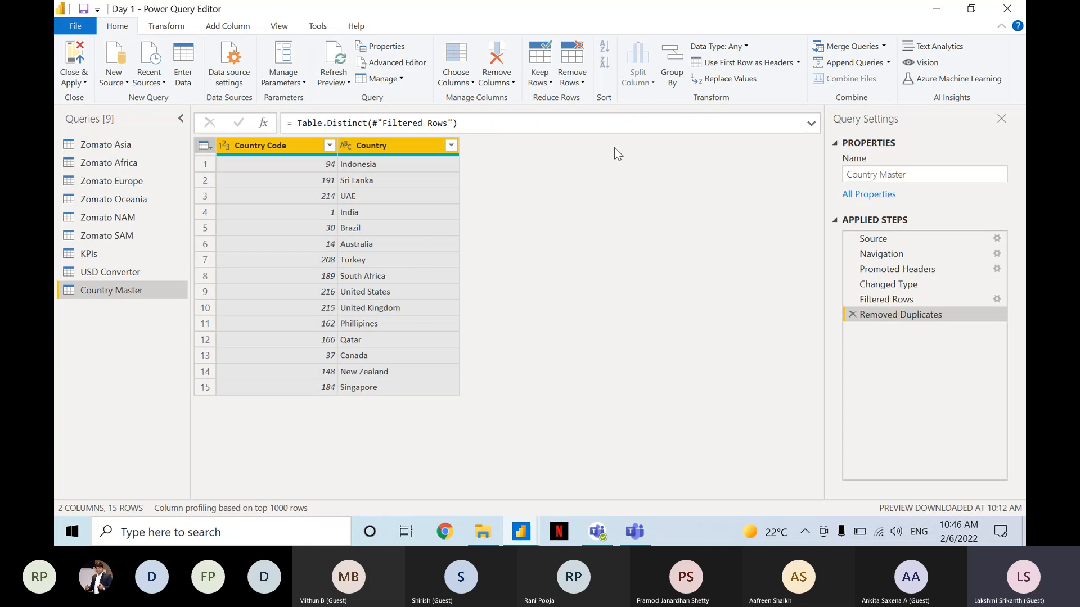
Examine the row count and the list of remaining countries in the Country Master query.
key(ctrl)
key(ctrl)
key(ctrl)
key(ctrl)
key(ctrl)
key(ctrl)
key(ctrl)
key(ctrl)
key(ctrl)
key(ctrl)
key(ctrl)
key(ctrl)
key(ctrl)
key(ctrl)
key(ctrl)
key(ctrl)
key(ctrl)
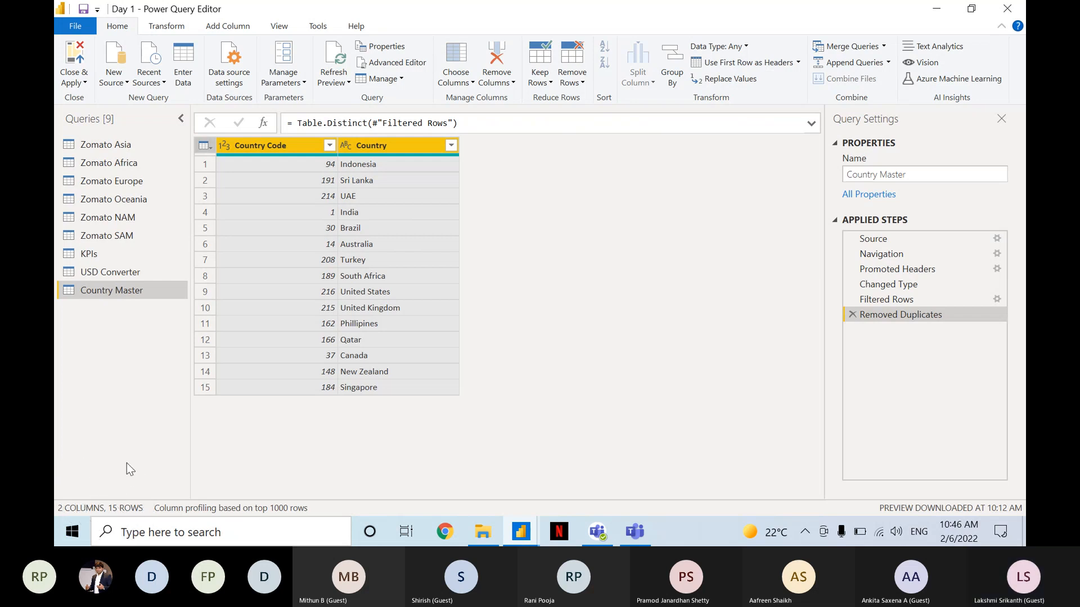
key(ctrl)
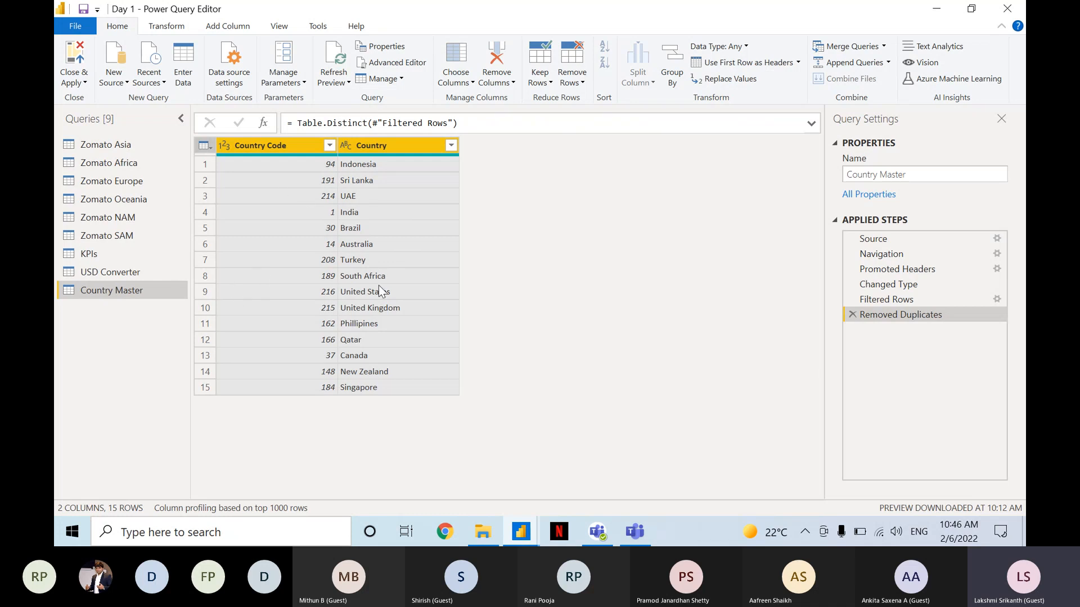
key(ctrl)
key(ctrl)
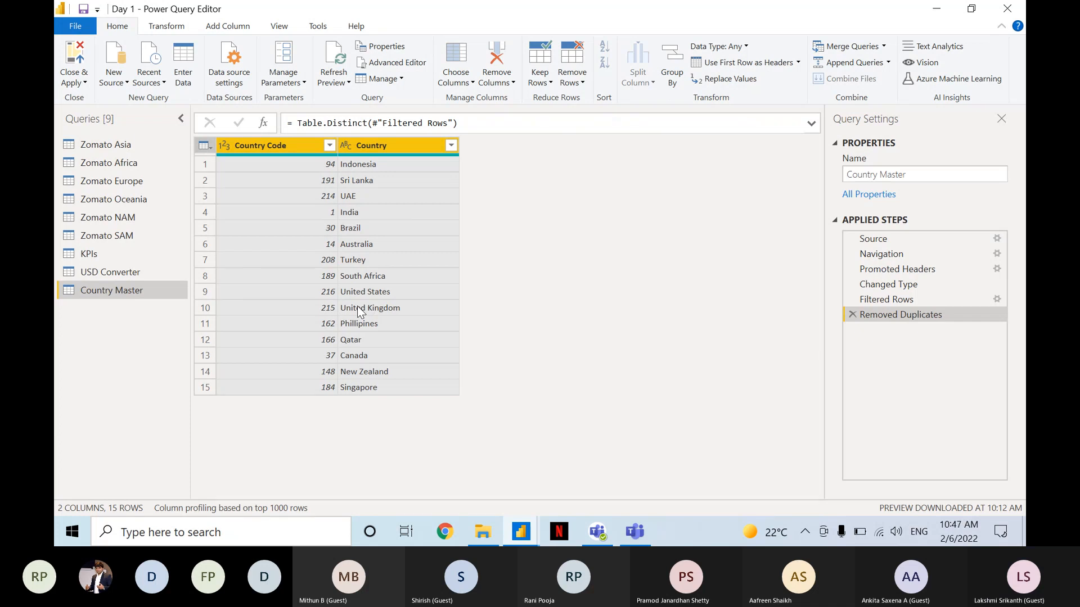
key(ctrl)
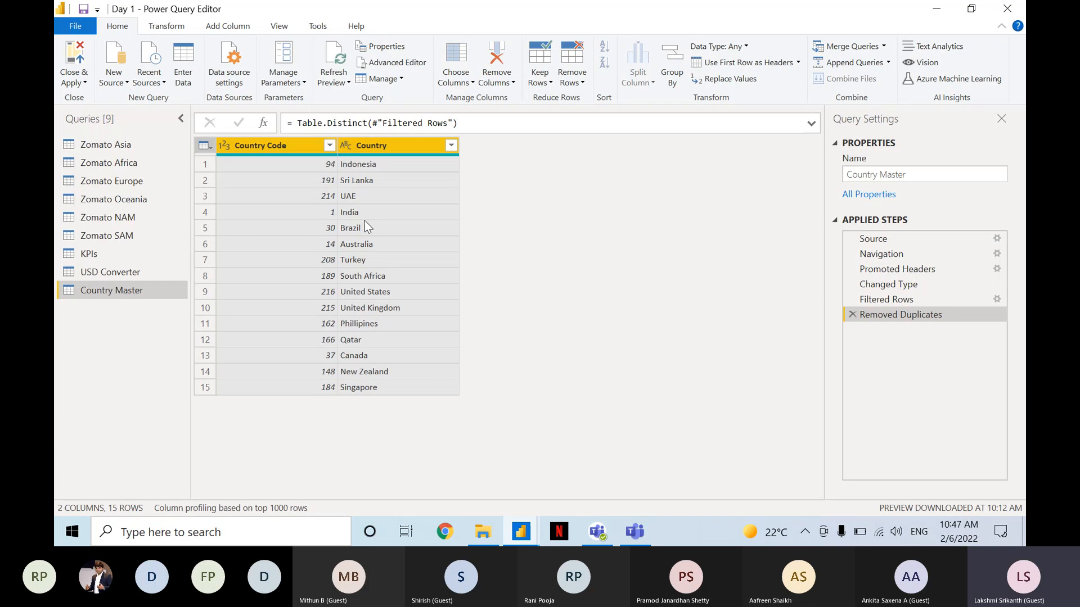
Delete the Removed Duplicates and Filtered Rows steps from the Country Master query.
click(851, 315)
click(850, 299)
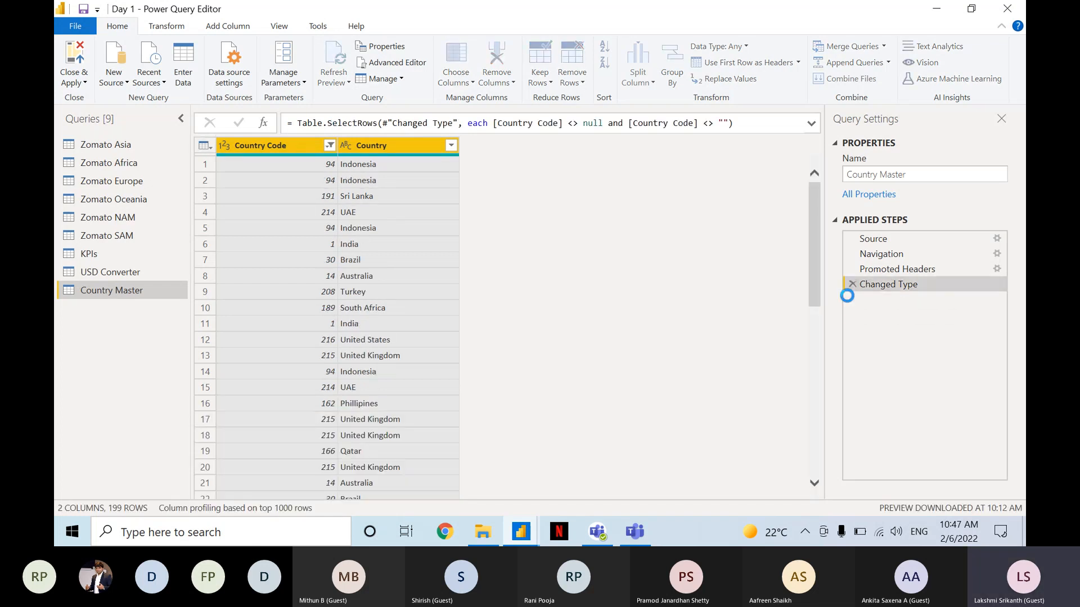
Select both columns of the Country Master query and remove its blank rows.
click(309, 212)
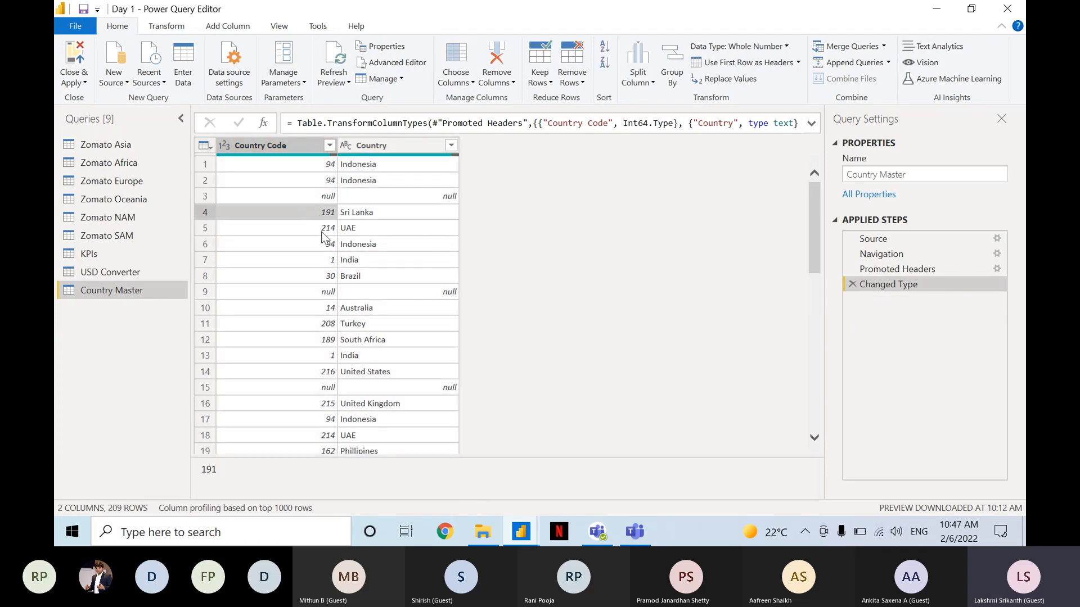
click(321, 230)
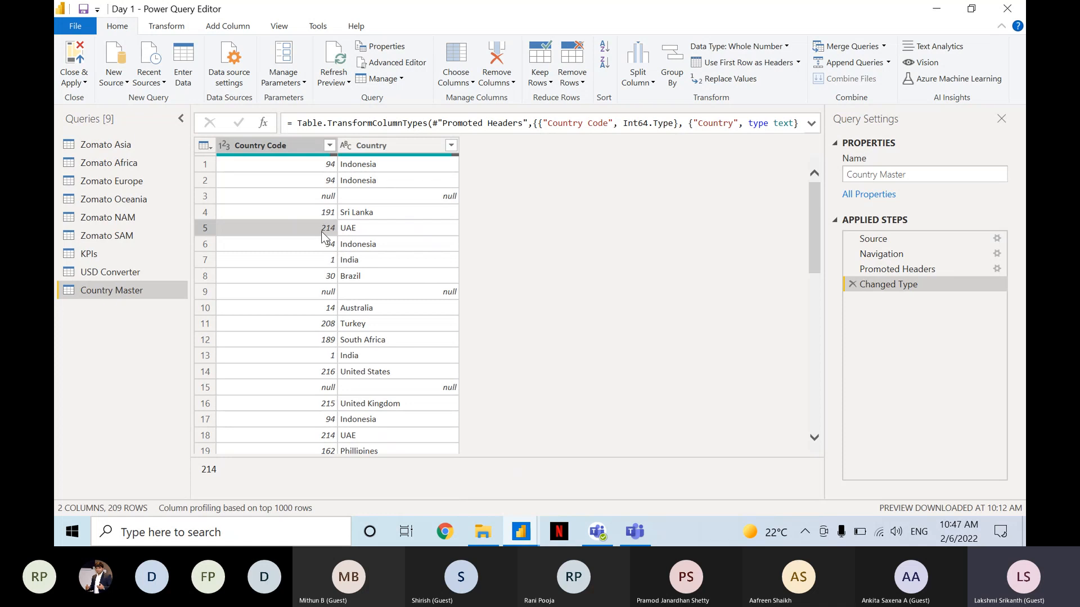
key(ctrl+a)
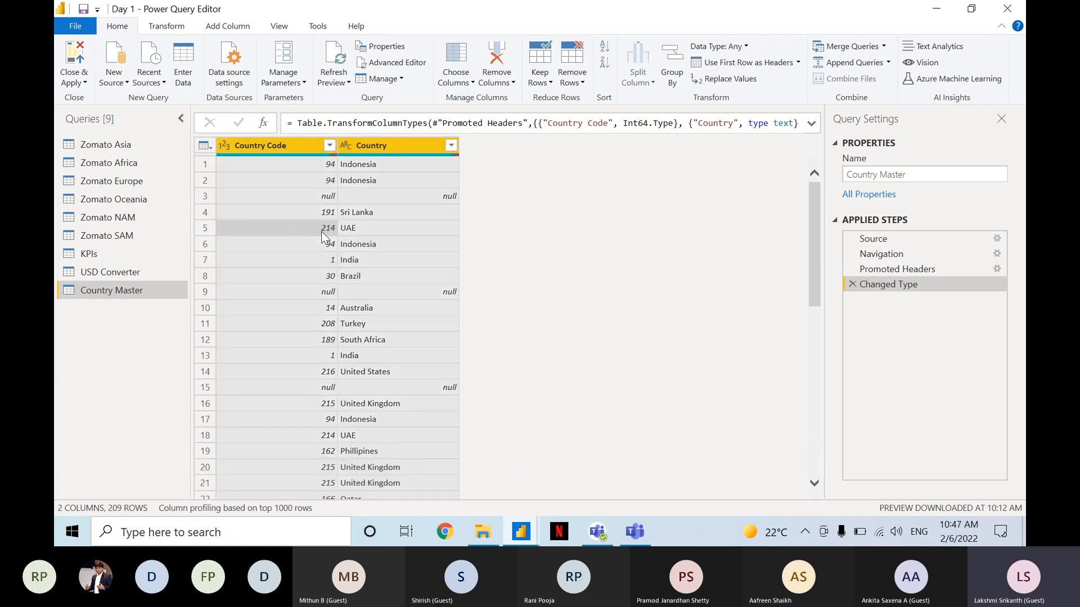
key(ctrl)
key(ctrl)
key(ctrl)
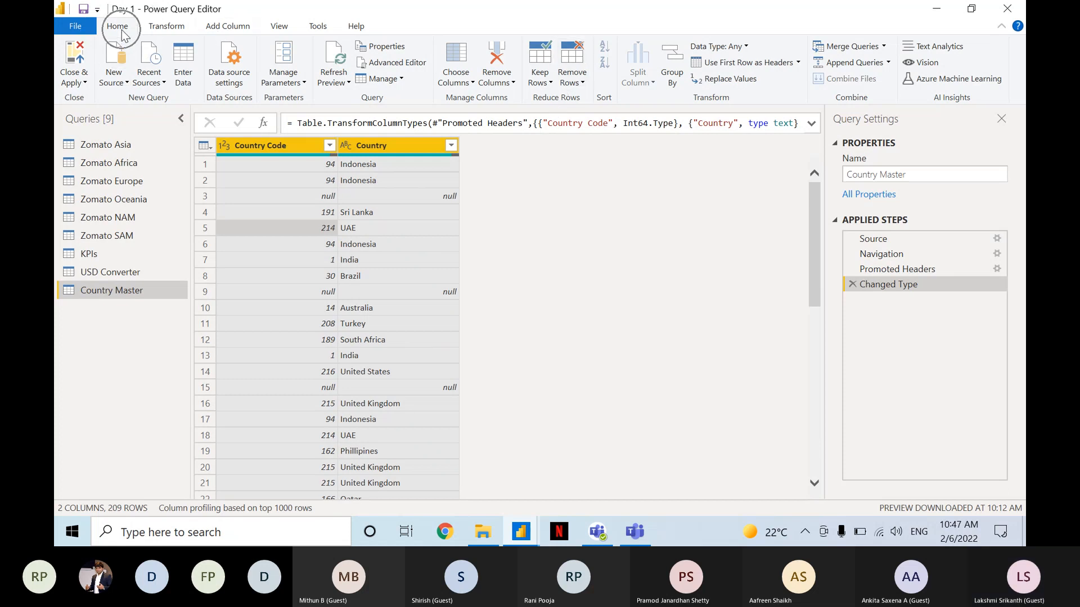
key(ctrl)
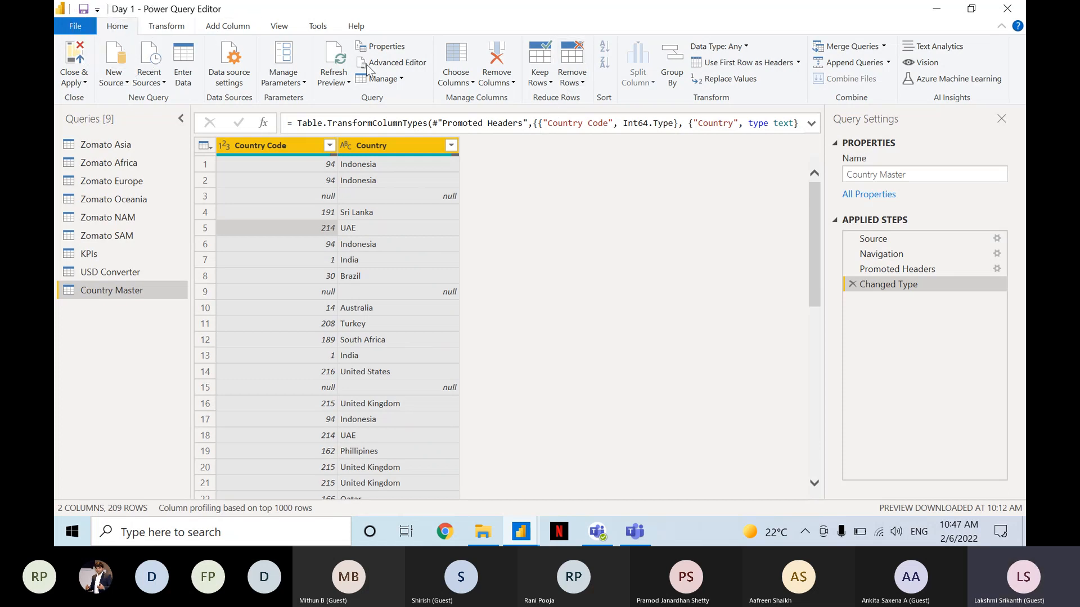
key(ctrl)
key(ctrl)
key(ctrl)
key(ctrl)
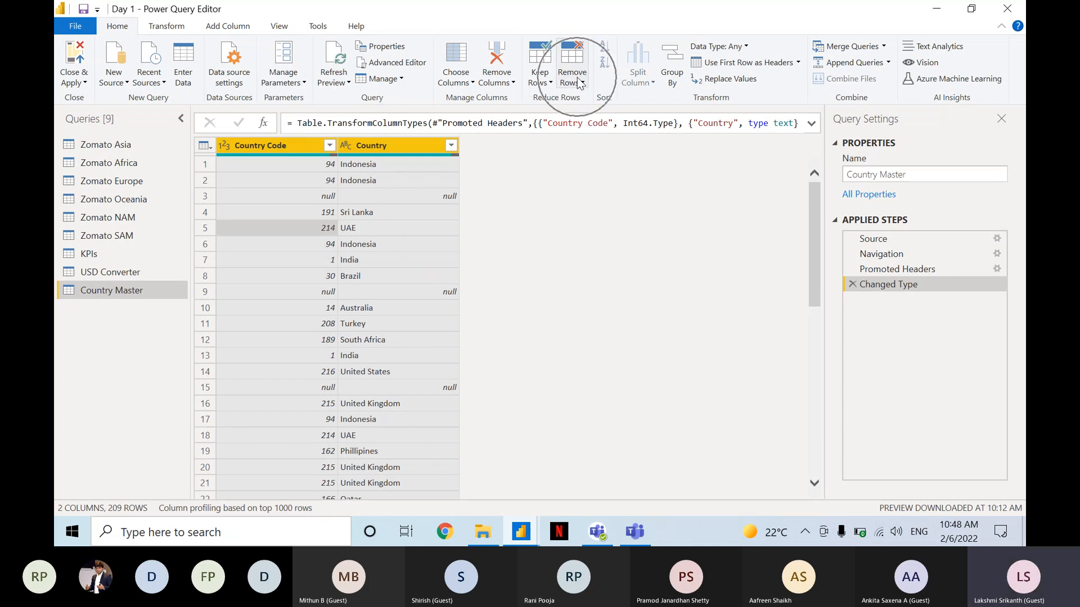
click(579, 82)
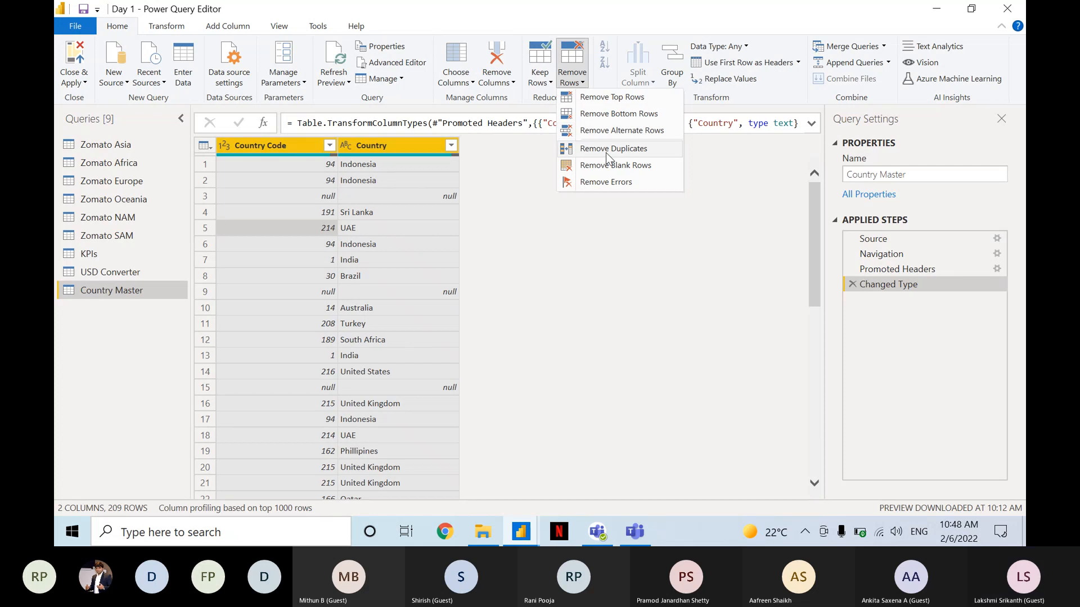
key(ctrl)
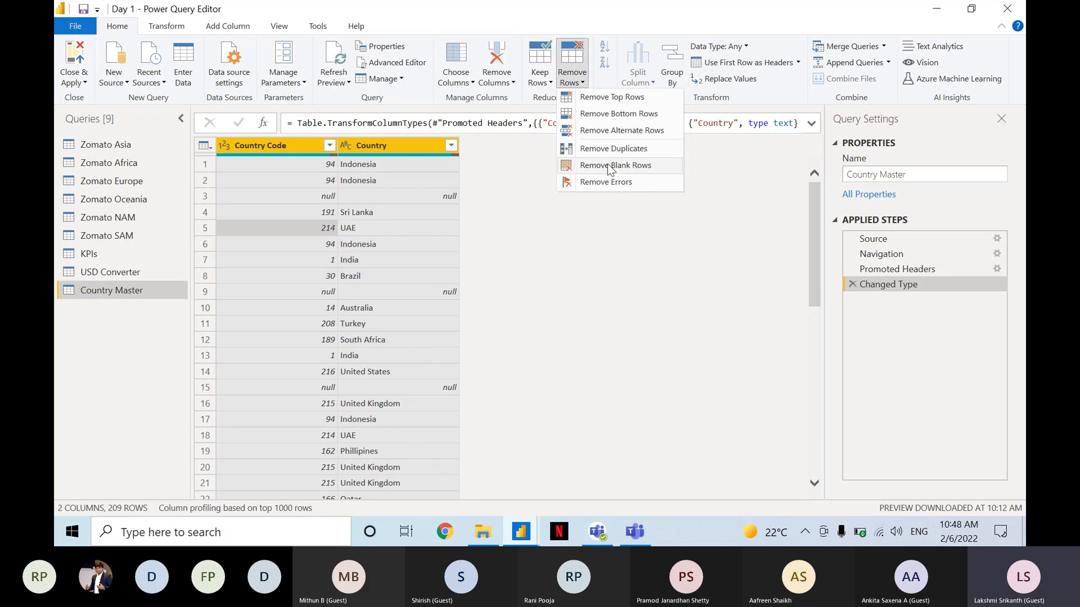
click(611, 166)
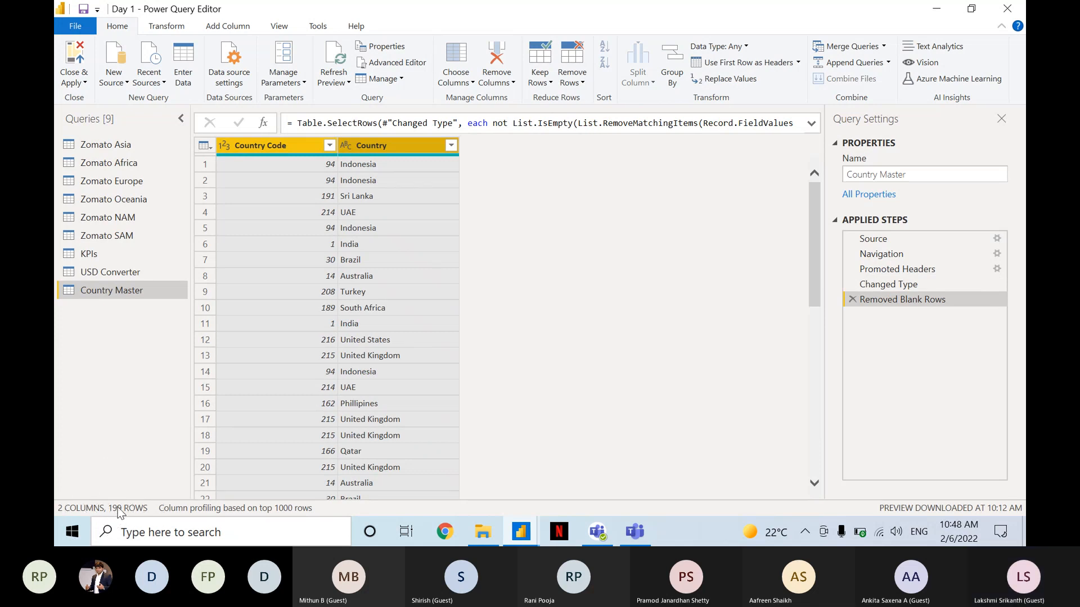
Remove duplicate rows across both Country Master columns and check the resulting row count.
click(574, 82)
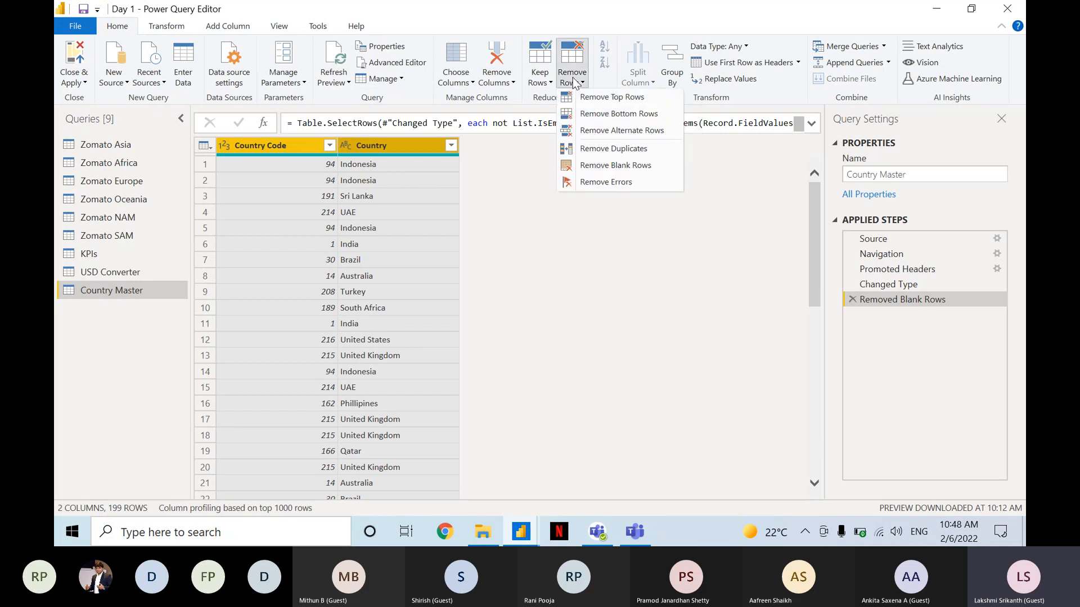
click(587, 151)
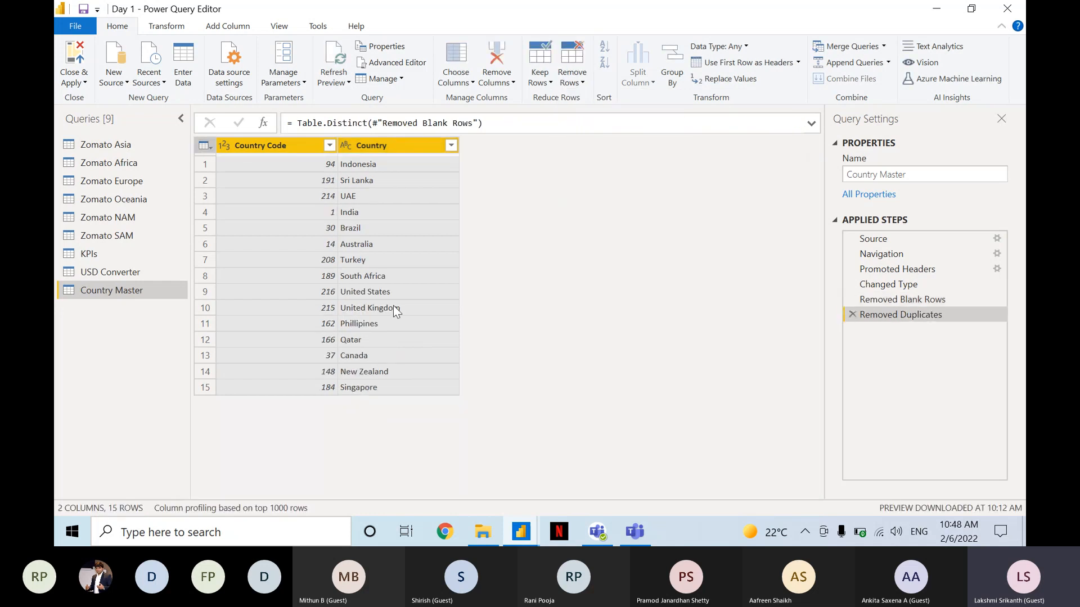
key(ctrl)
key(ctrl)
key(ctrl)
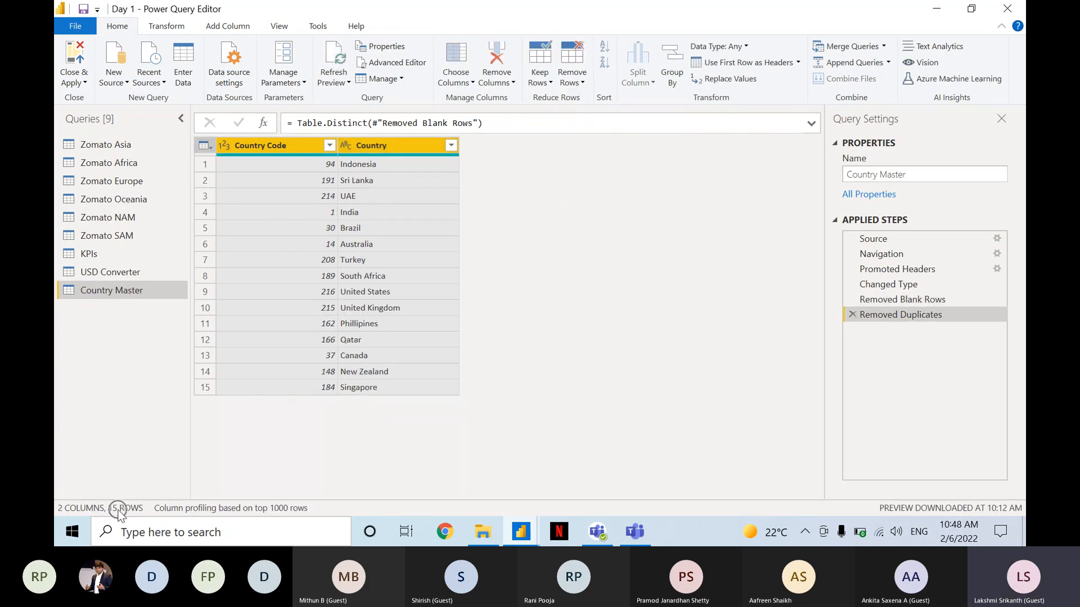
key(ctrl)
Review the commands available for the selected columns and the additional actions in the Country Code column quality summary.
right_click(287, 149)
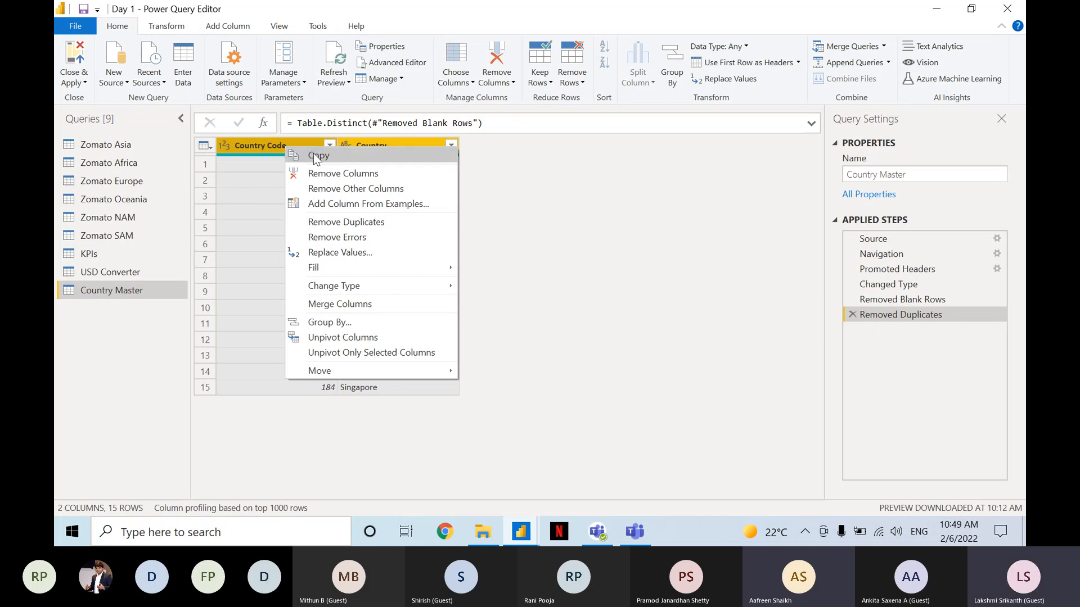
click(313, 155)
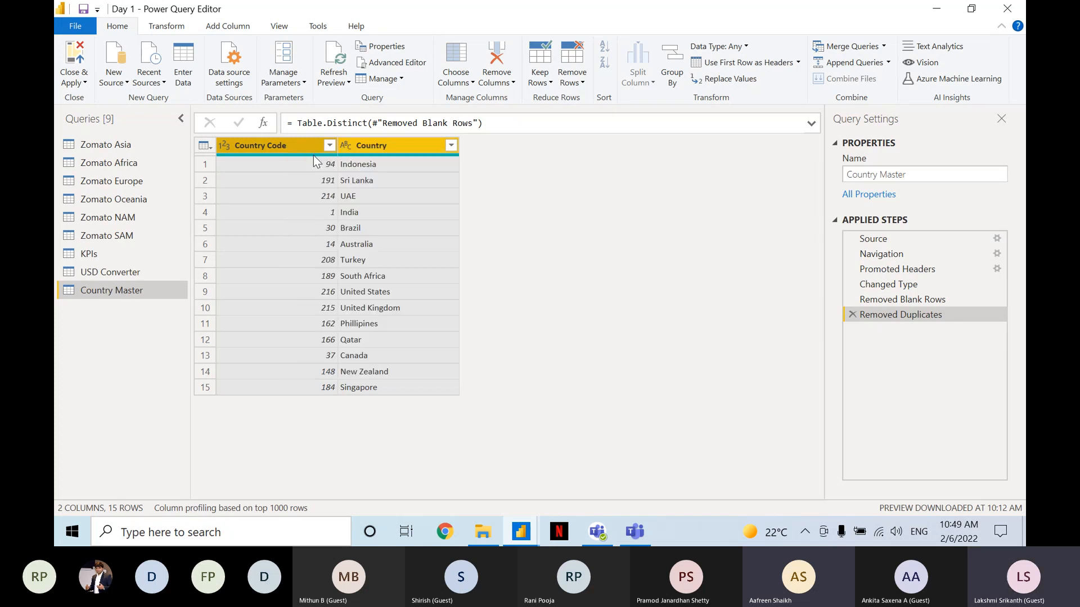
mouse_move(314, 156)
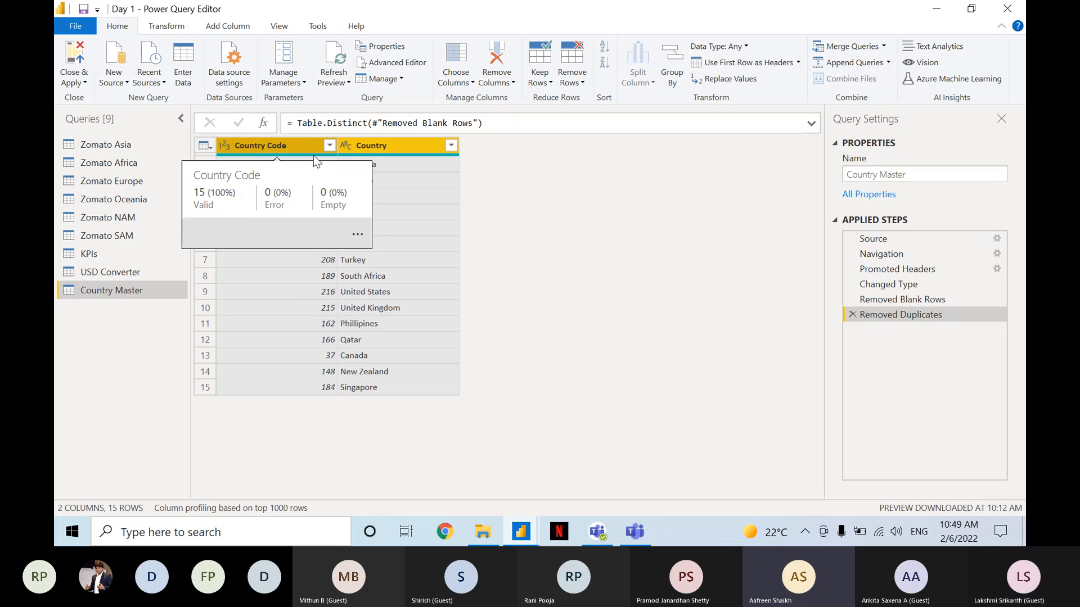
click(356, 237)
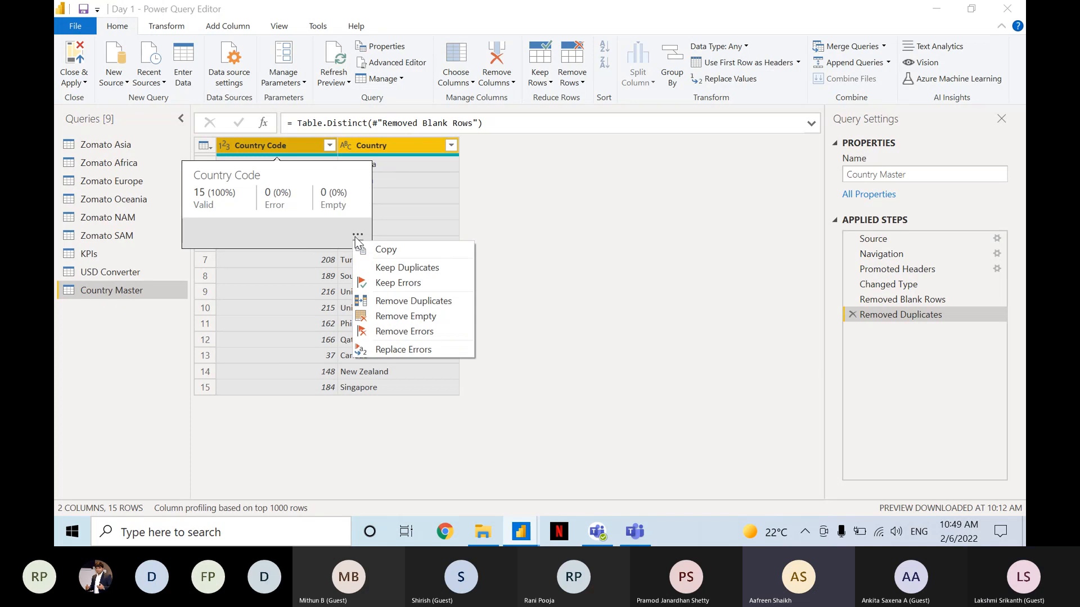
click(356, 240)
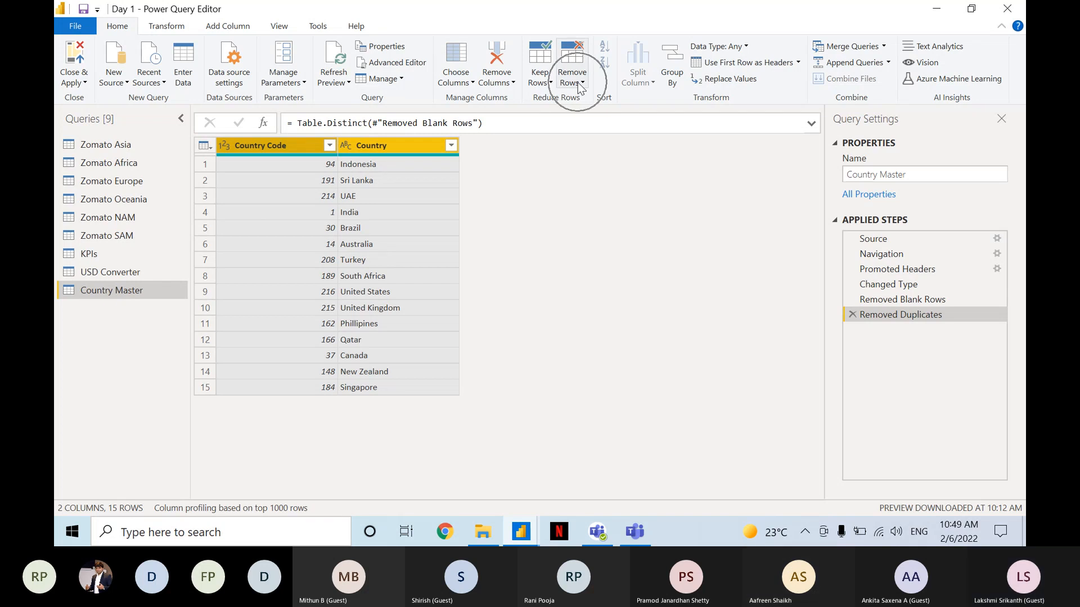
key(ctrl)
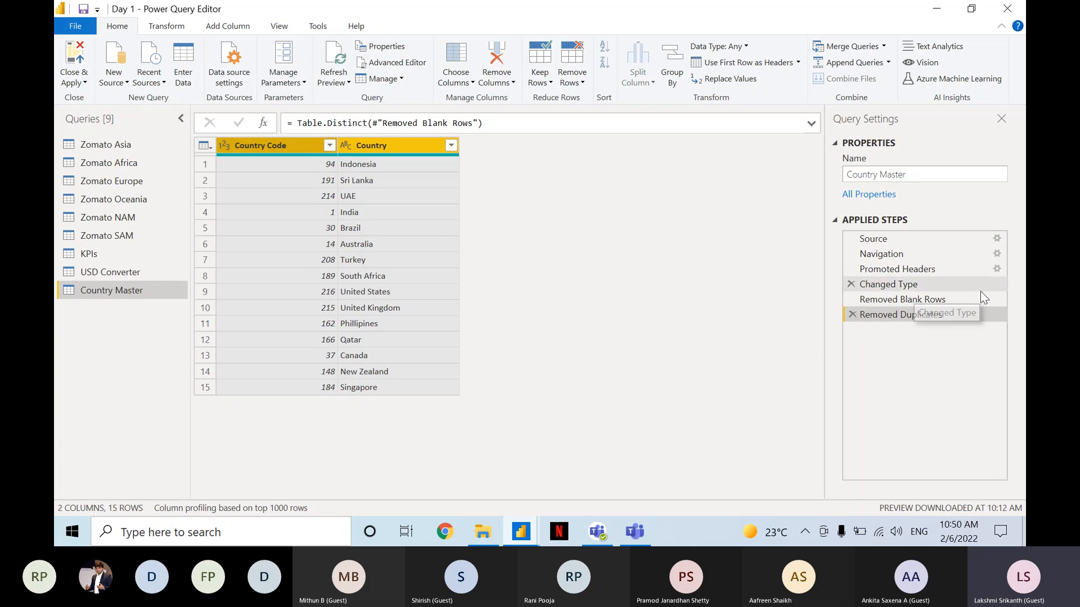
key(ctrl)
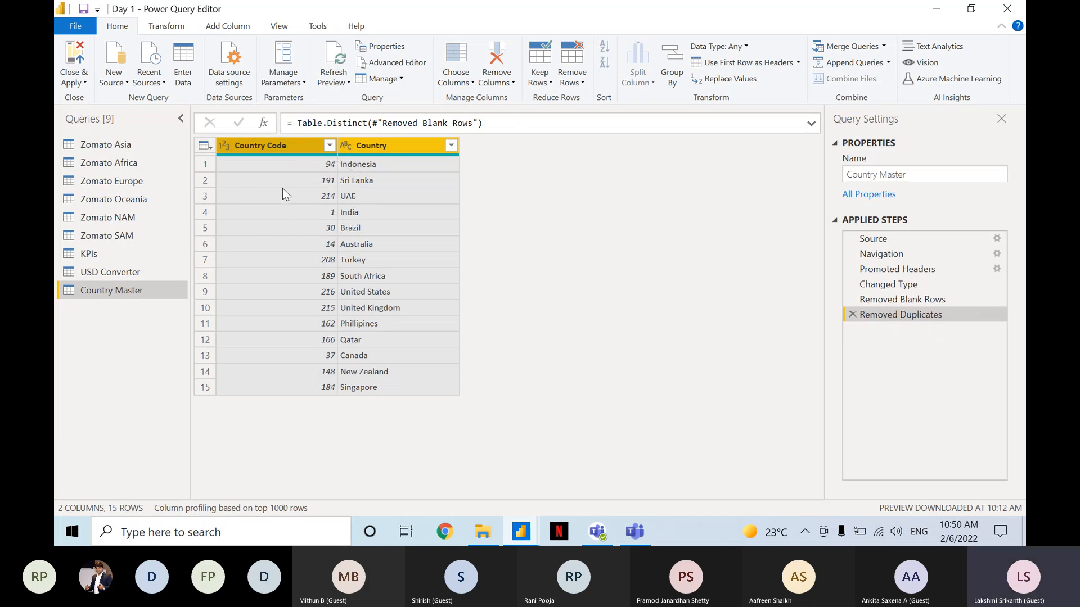
key(ctrl)
mouse_move(309, 155)
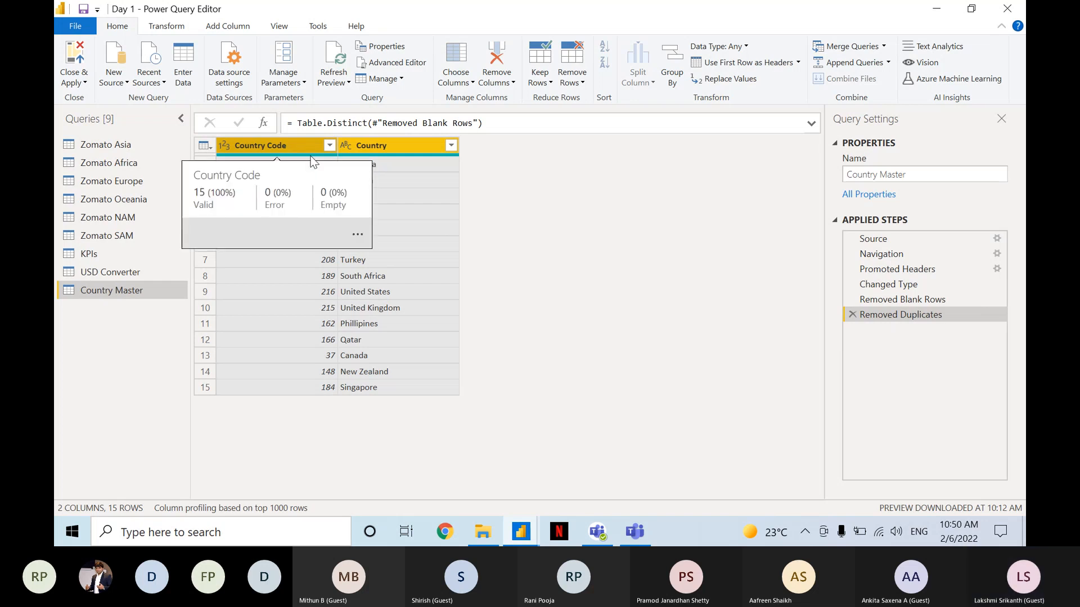
click(358, 237)
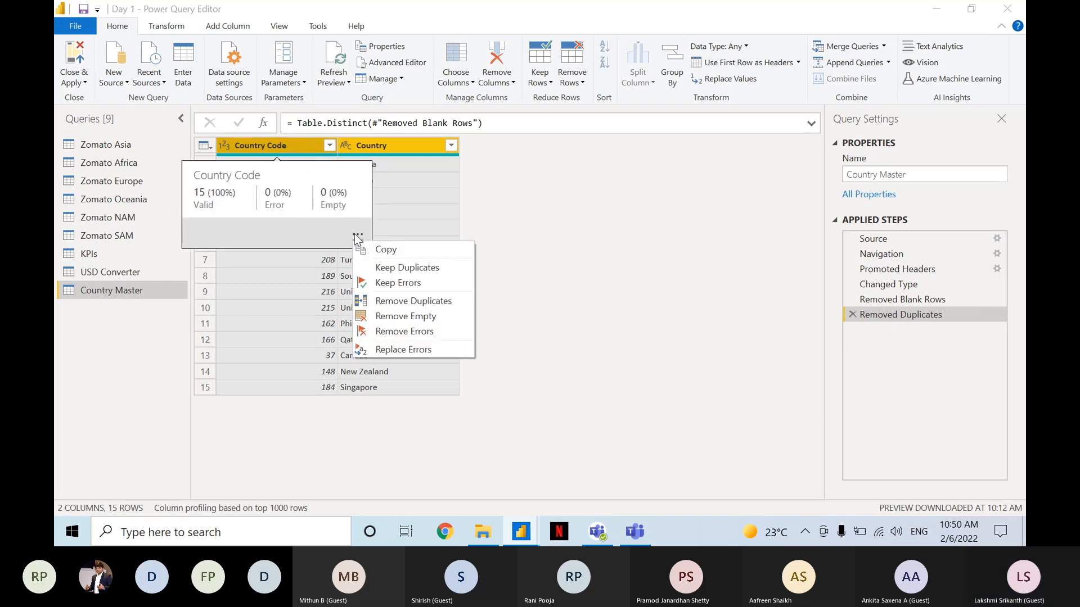
Review the sort and filter options available for the Country Code column of the Country Master query.
click(298, 187)
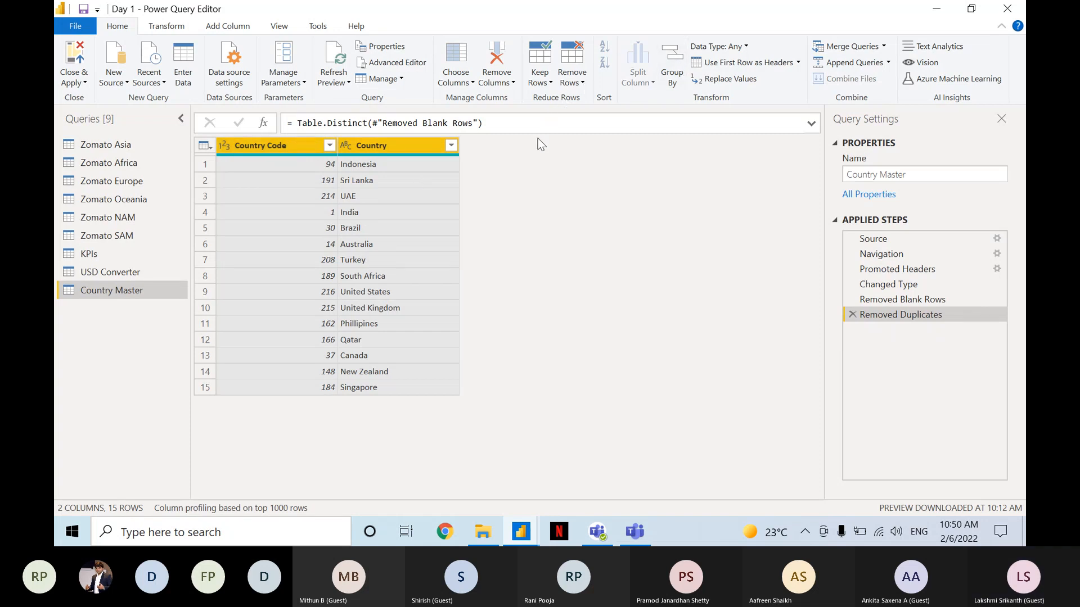
click(332, 145)
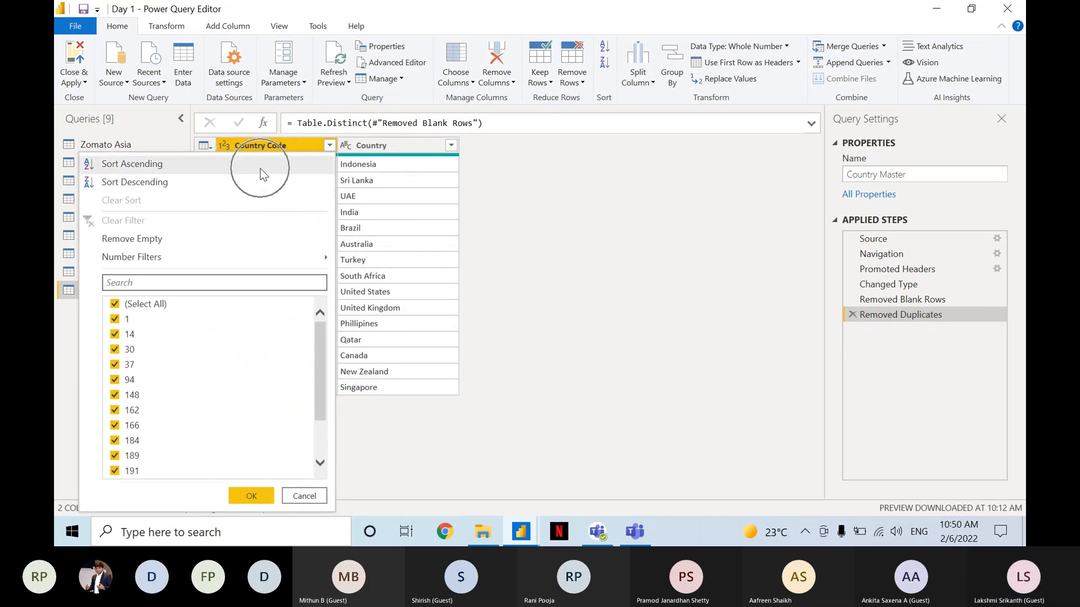
key(Escape)
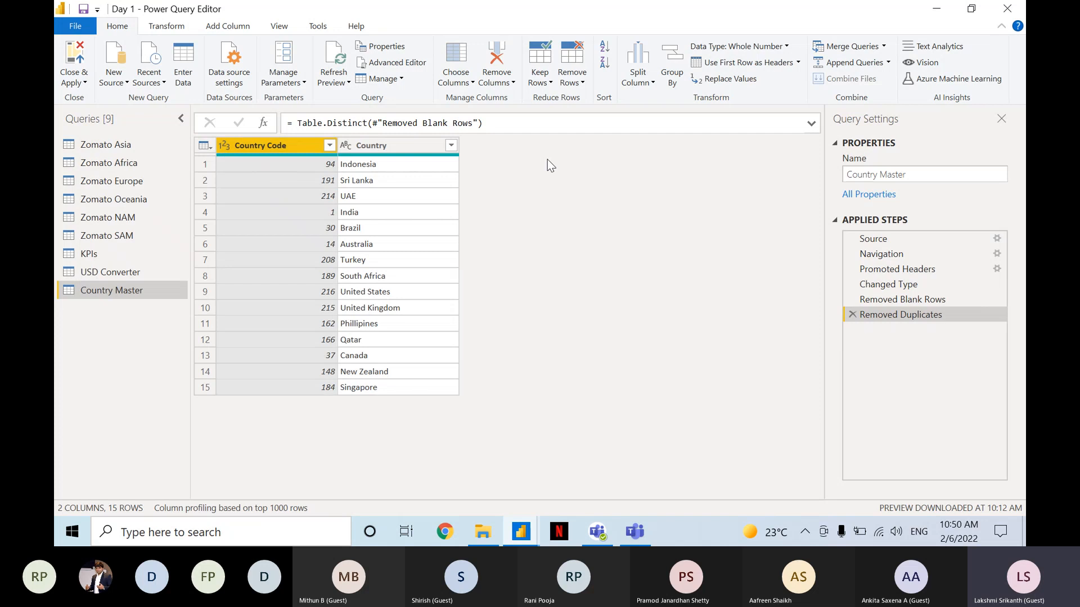
click(250, 219)
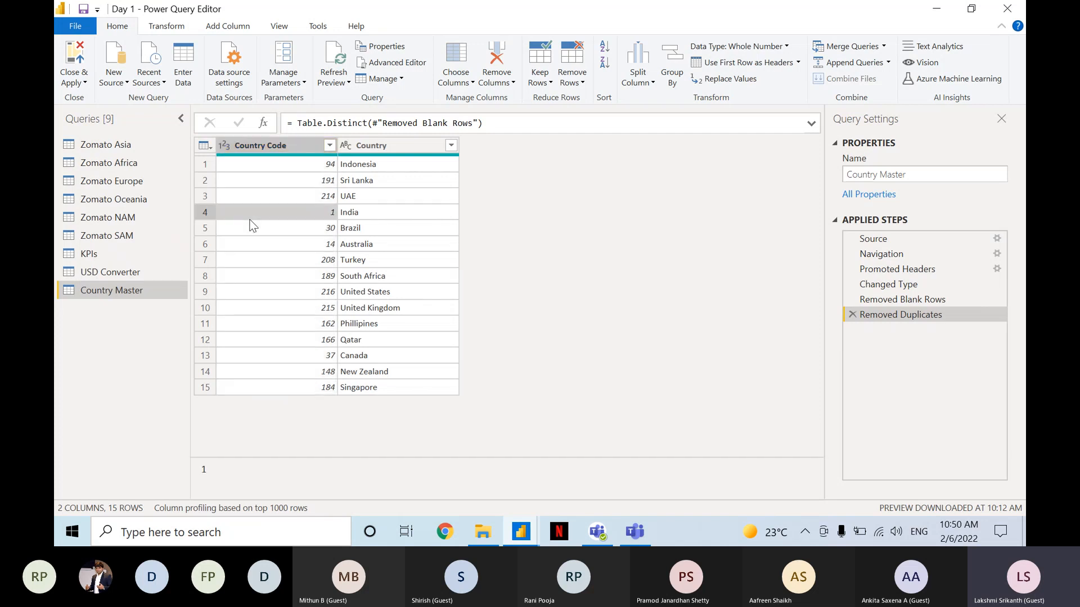
key(ctrl+a)
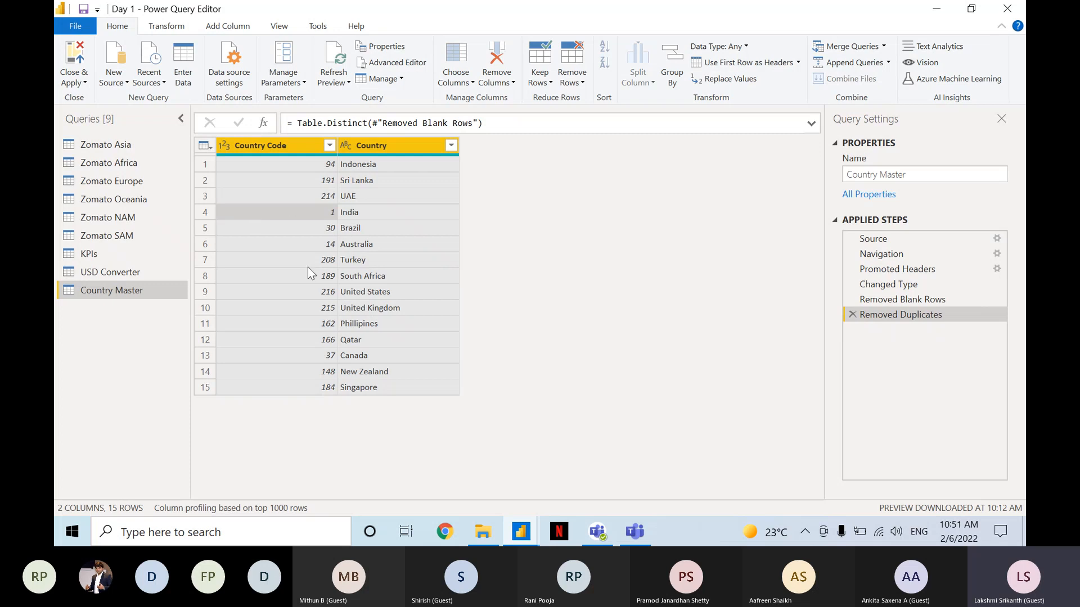
click(380, 200)
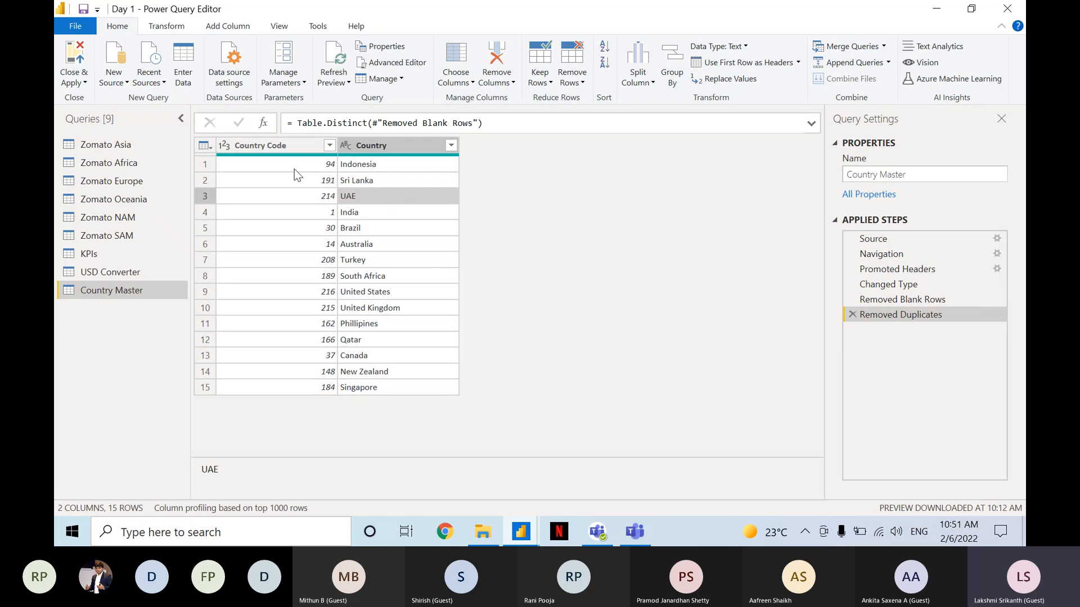
Sort the Country Master rows by Country Code in ascending order.
click(304, 147)
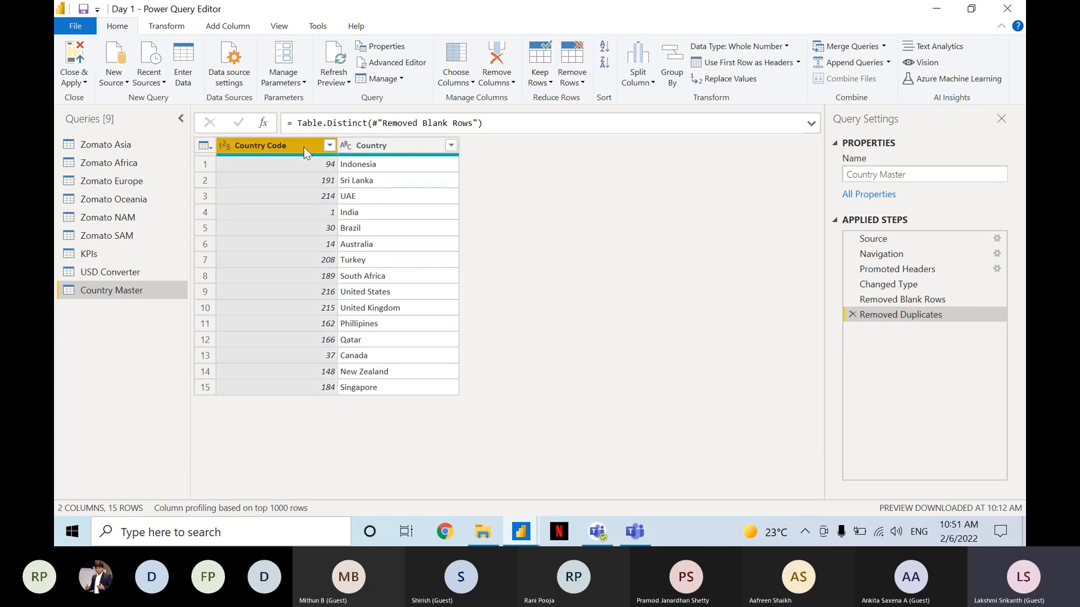
ctrl+click(373, 147)
click(329, 145)
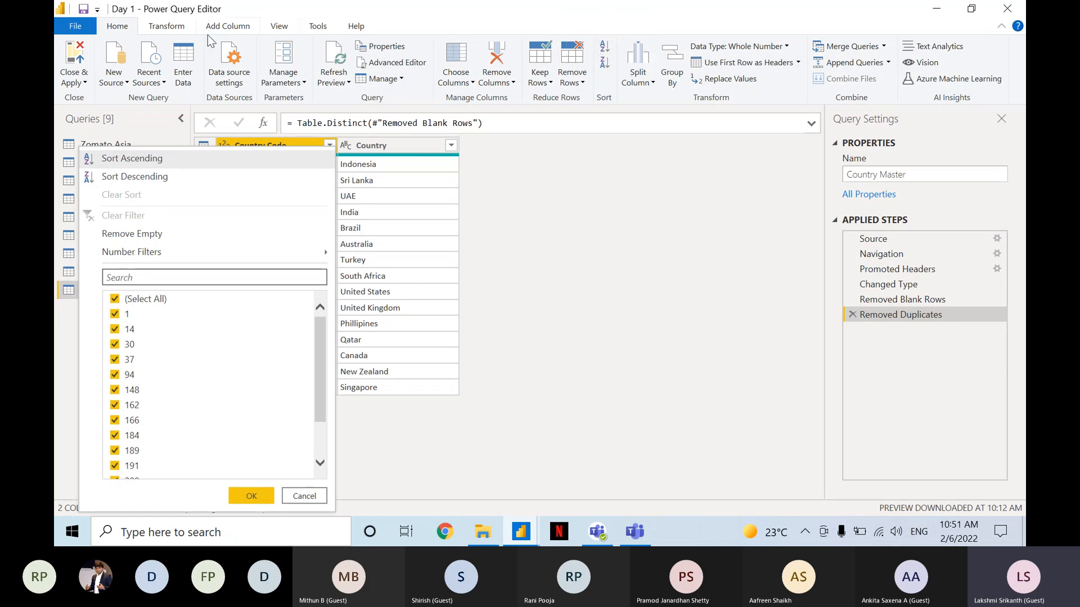
click(607, 50)
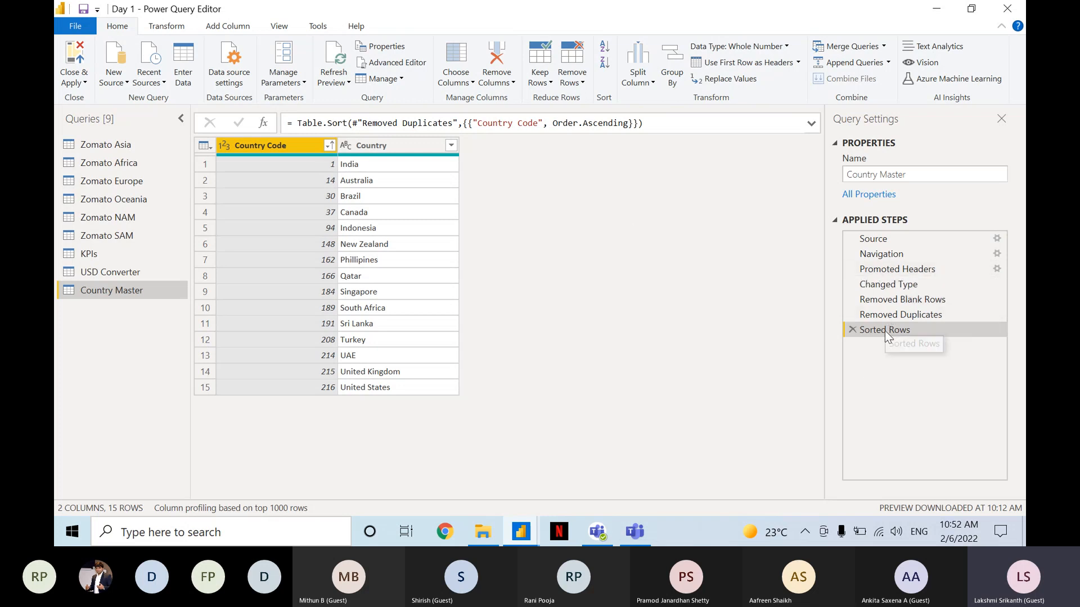
Add an ascending sort on the Country column as the second sort level after Country Code.
key(ctrl)
key(ctrl)
key(ctrl)
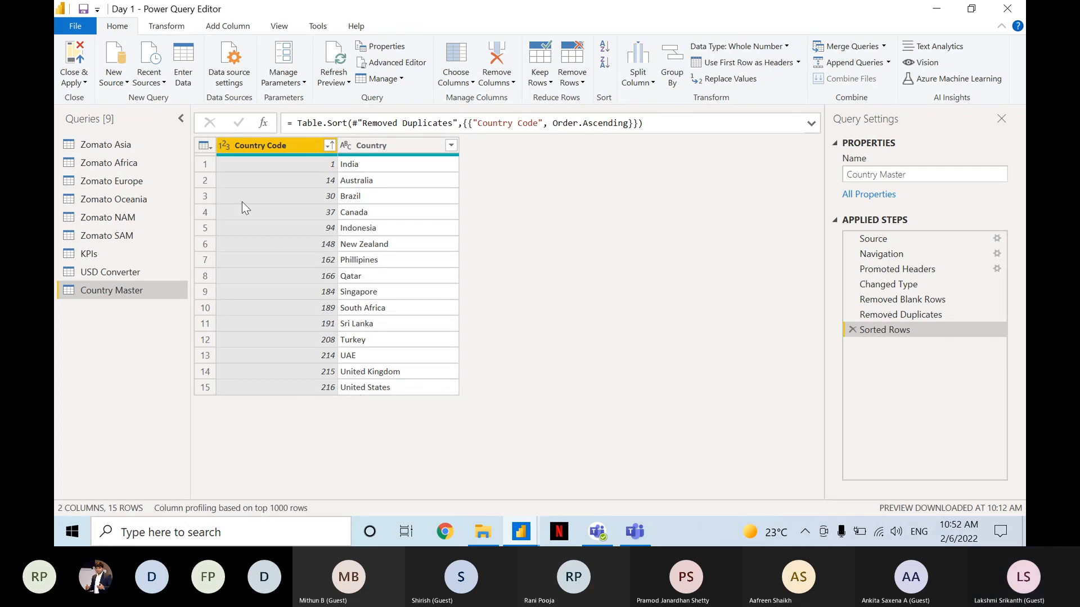
key(ctrl)
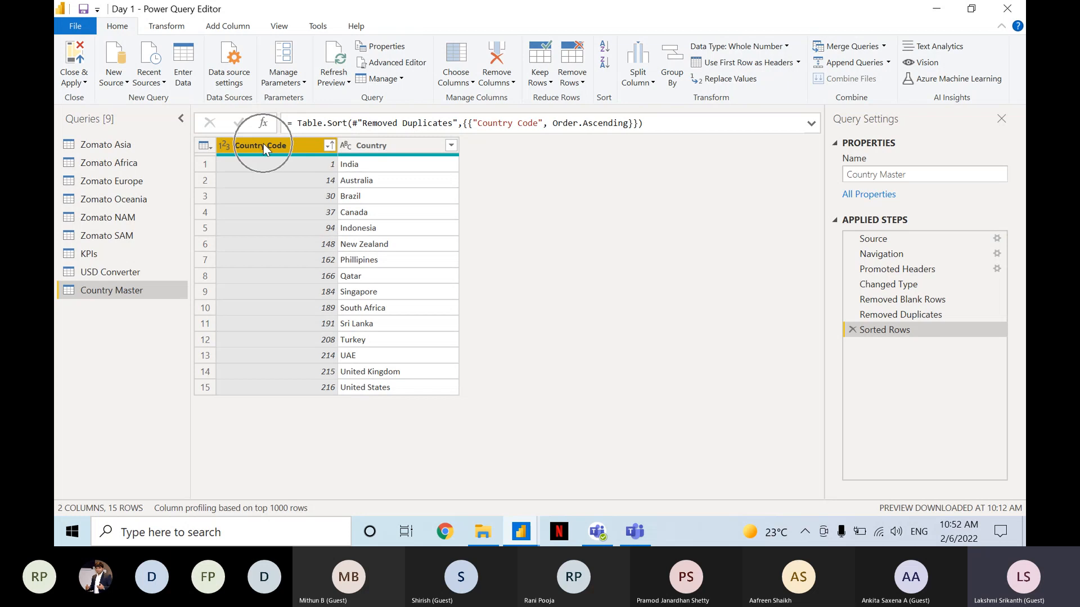
ctrl+click(400, 145)
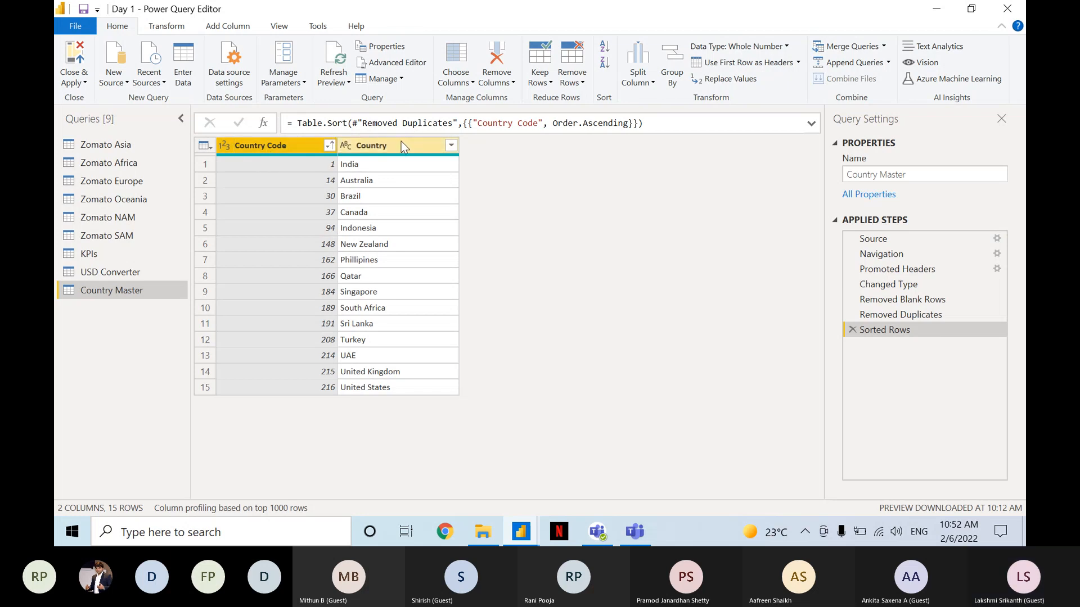
click(402, 145)
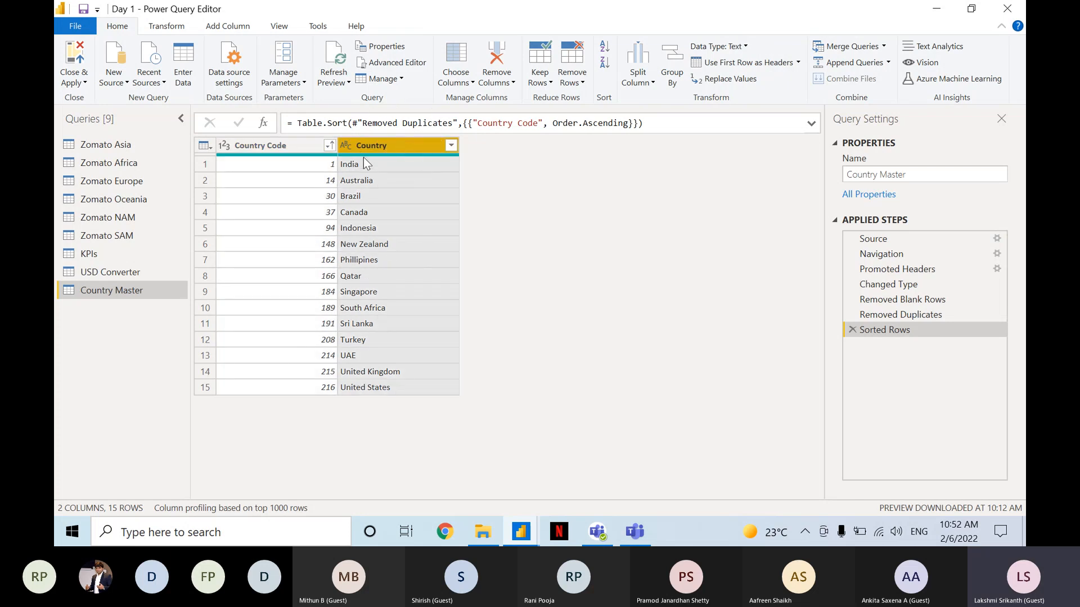
click(609, 48)
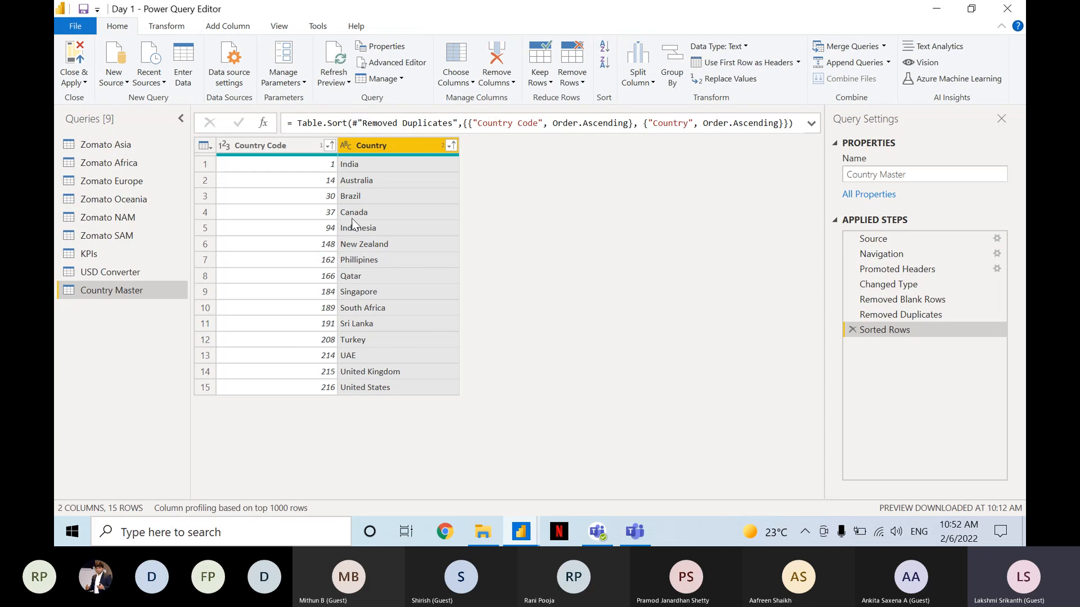
Examine the sort-order indicators in the Country Code and Country column headers.
click(327, 148)
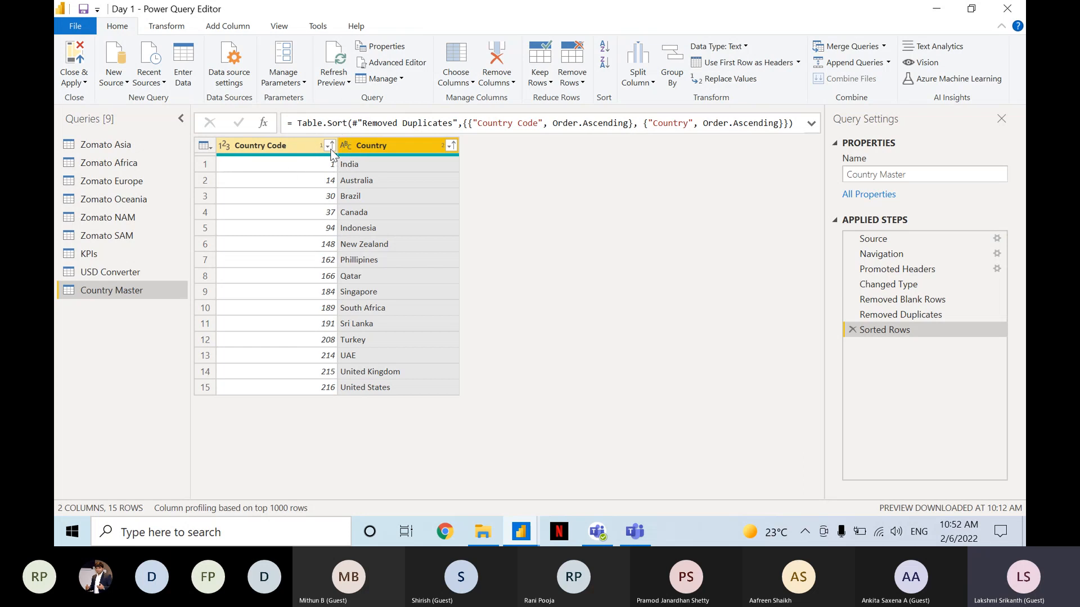
click(391, 144)
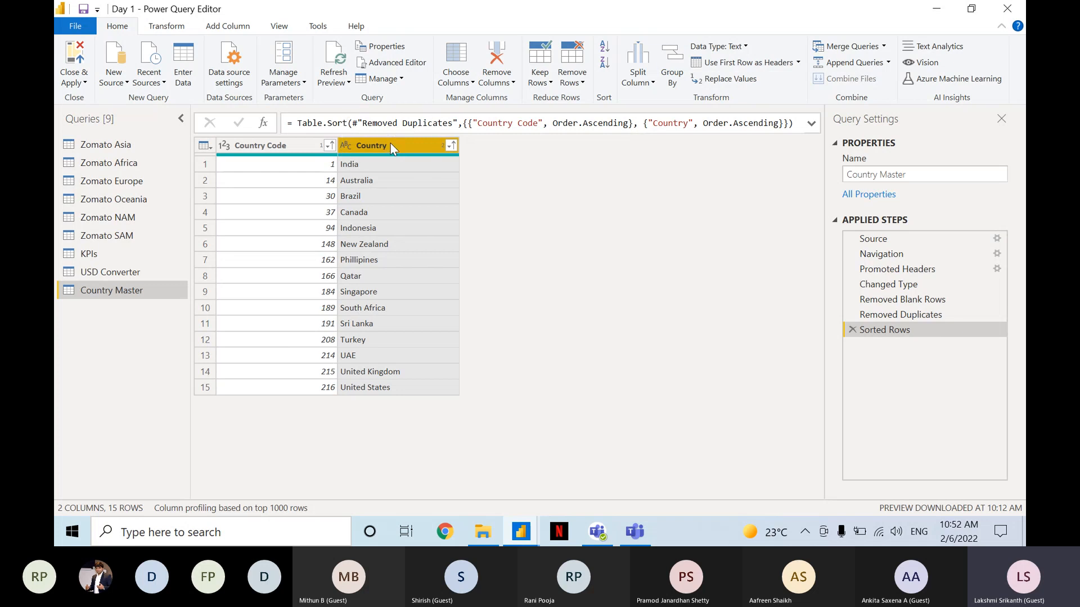
click(321, 149)
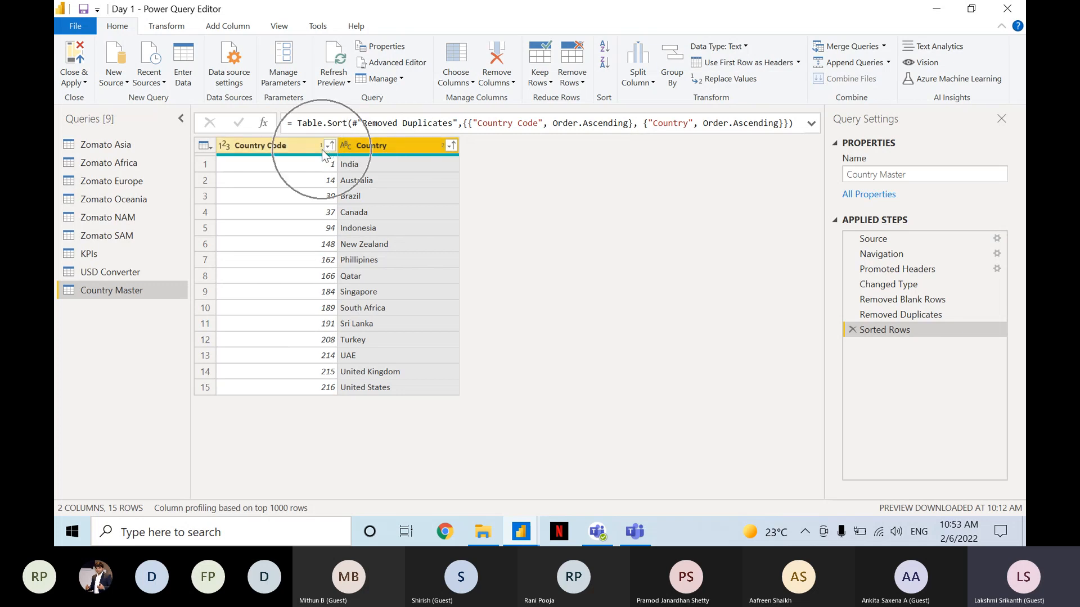
key(ctrl)
key(ctrl)
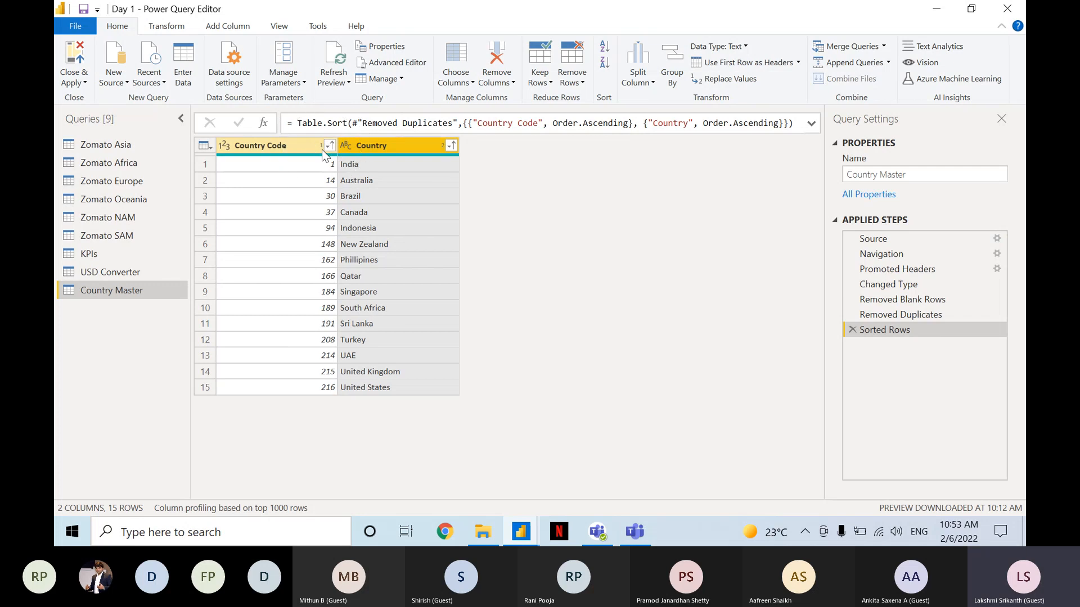
key(ctrl)
key(ctrl)
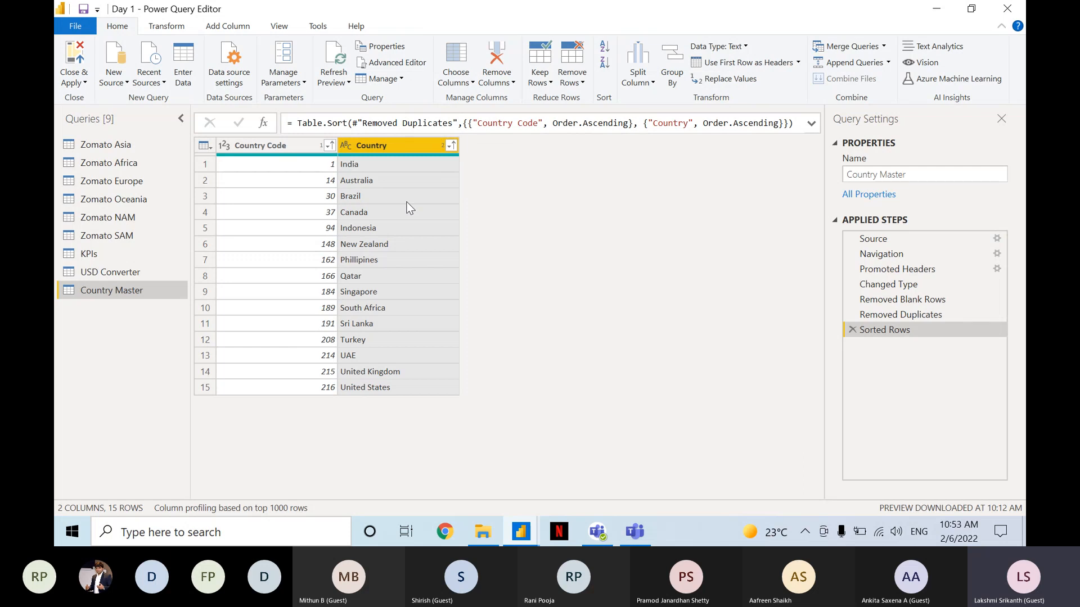
click(295, 186)
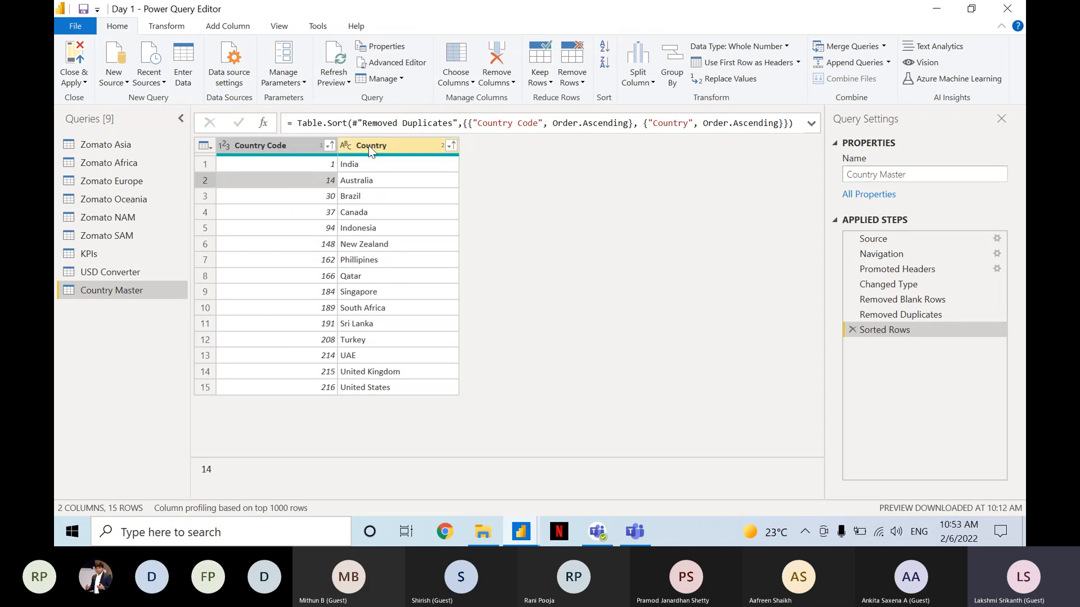
key(ctrl)
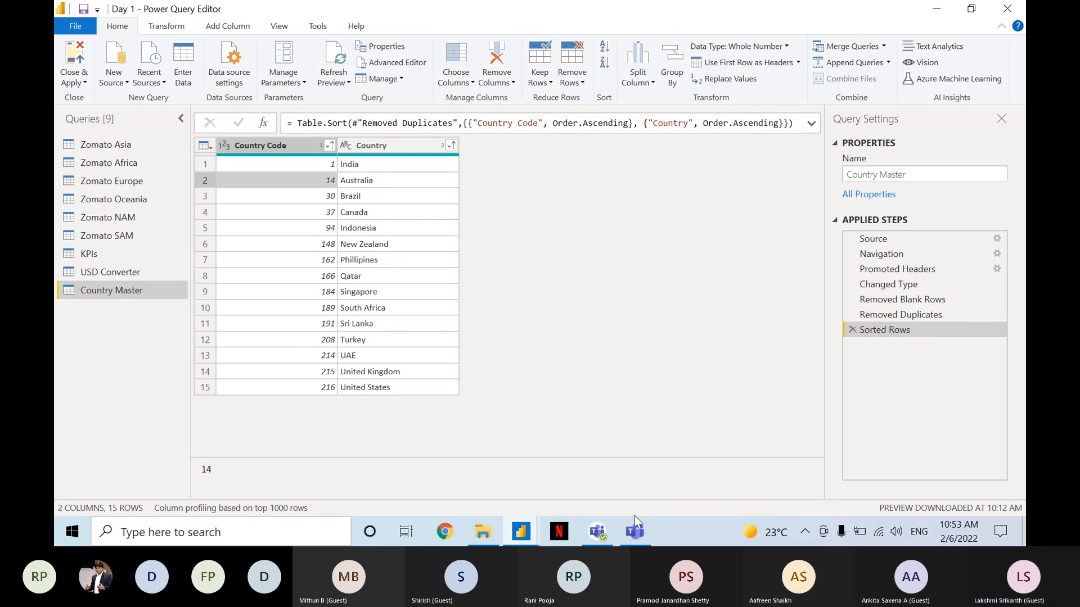
Switch to Microsoft Teams, check the newest messages in the meeting chat, and return to Power Query Editor.
click(634, 530)
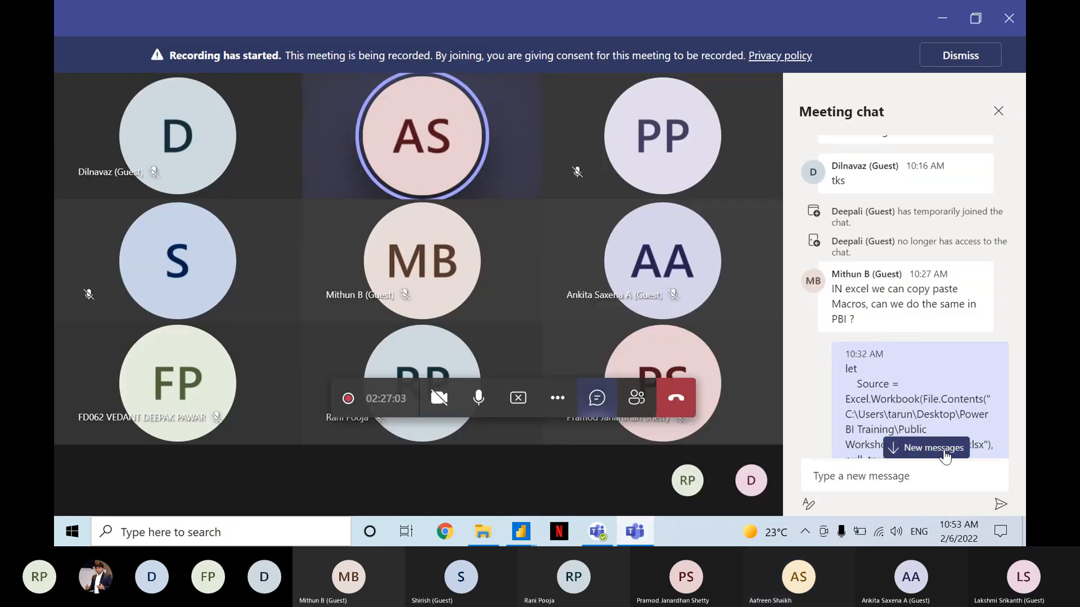
click(944, 450)
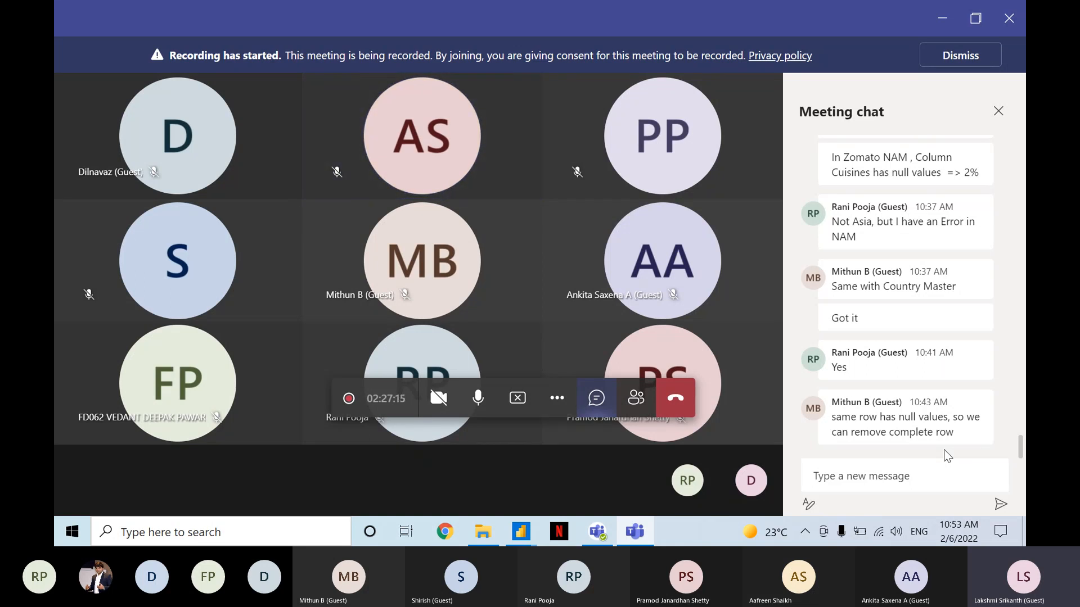
key(alt+Tab)
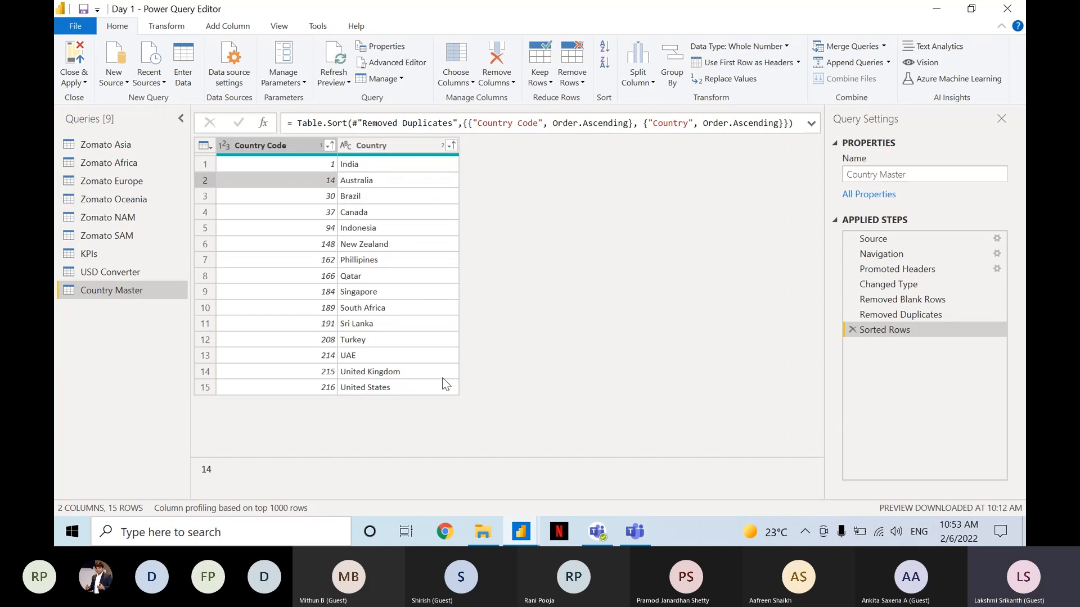
Delete the Sorted Rows step from the Country Master query and select both of its columns.
click(851, 331)
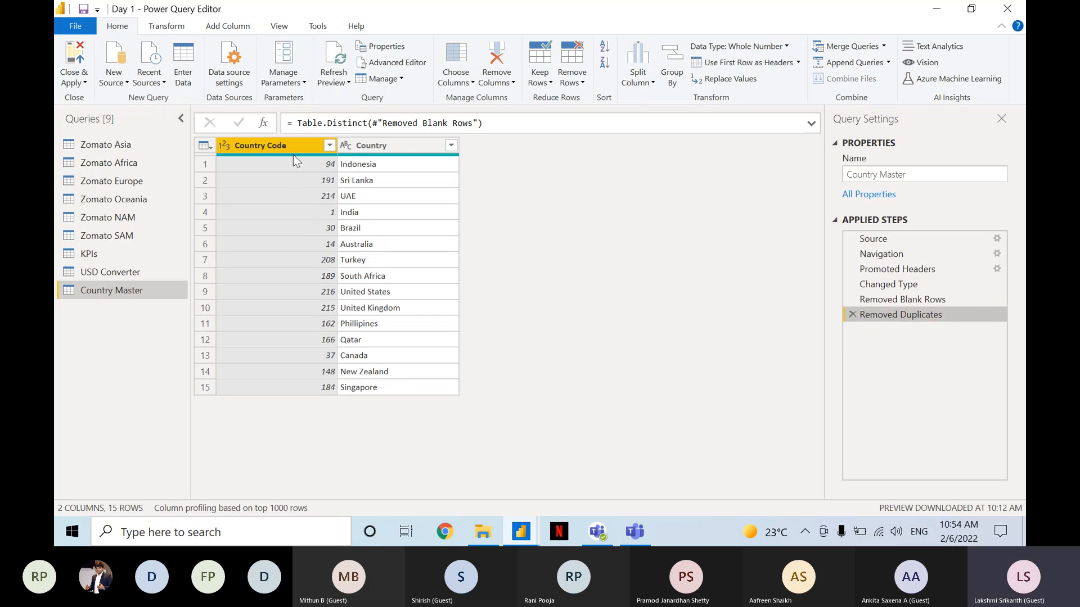
click(291, 141)
ctrl+click(380, 144)
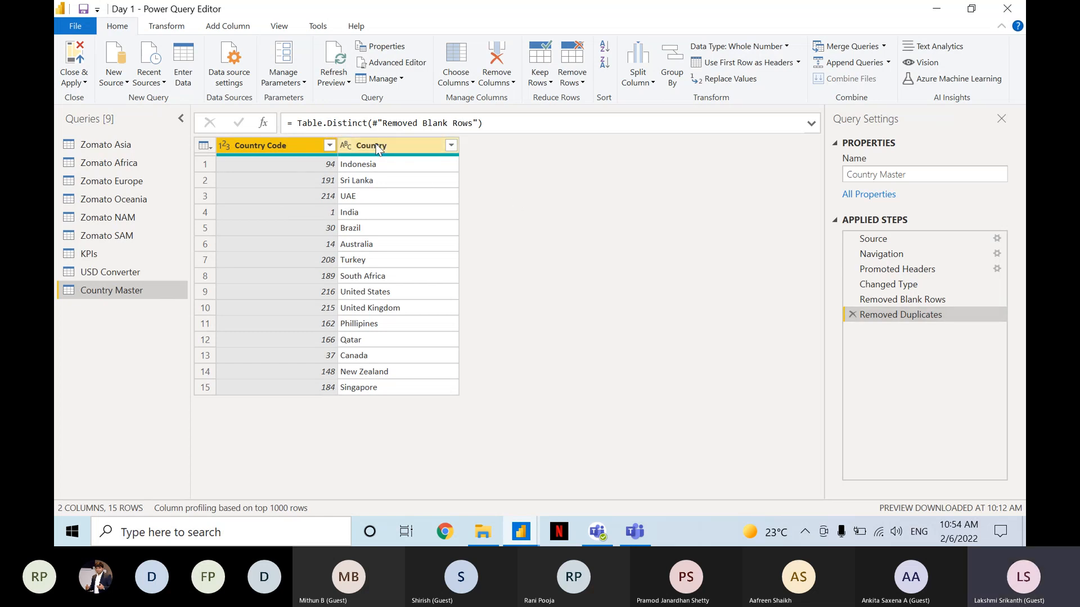
ctrl+click(399, 193)
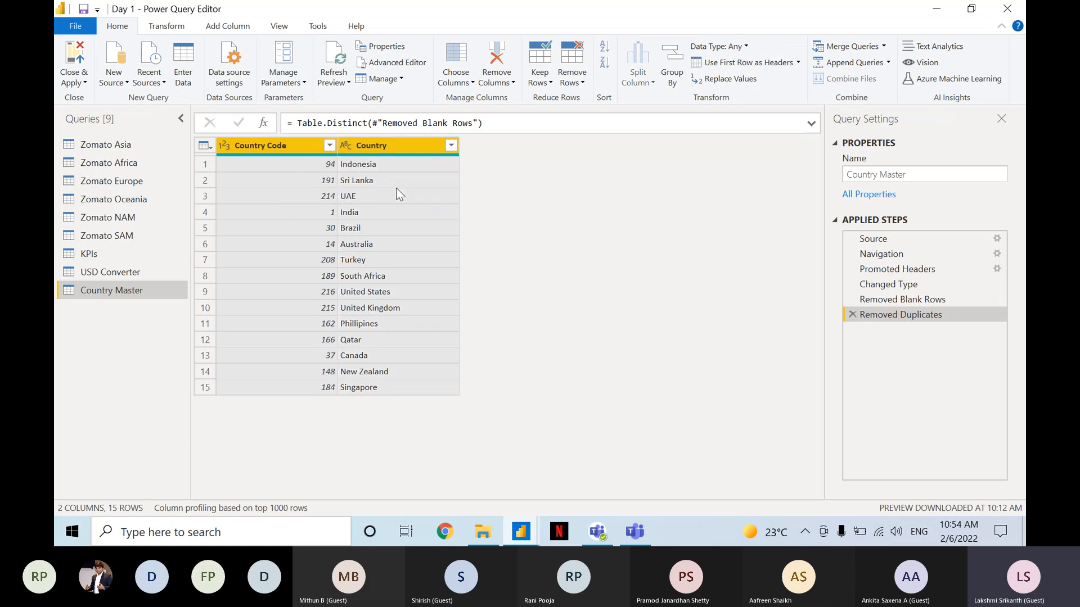
Check the Country Code sort options with both Country Master columns selected.
click(329, 145)
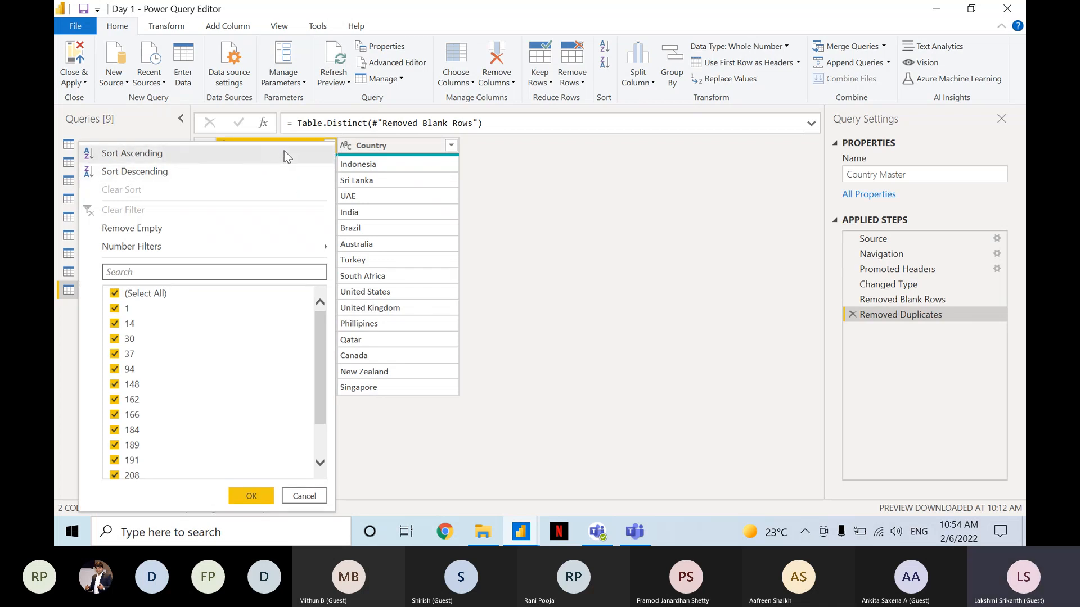
click(422, 183)
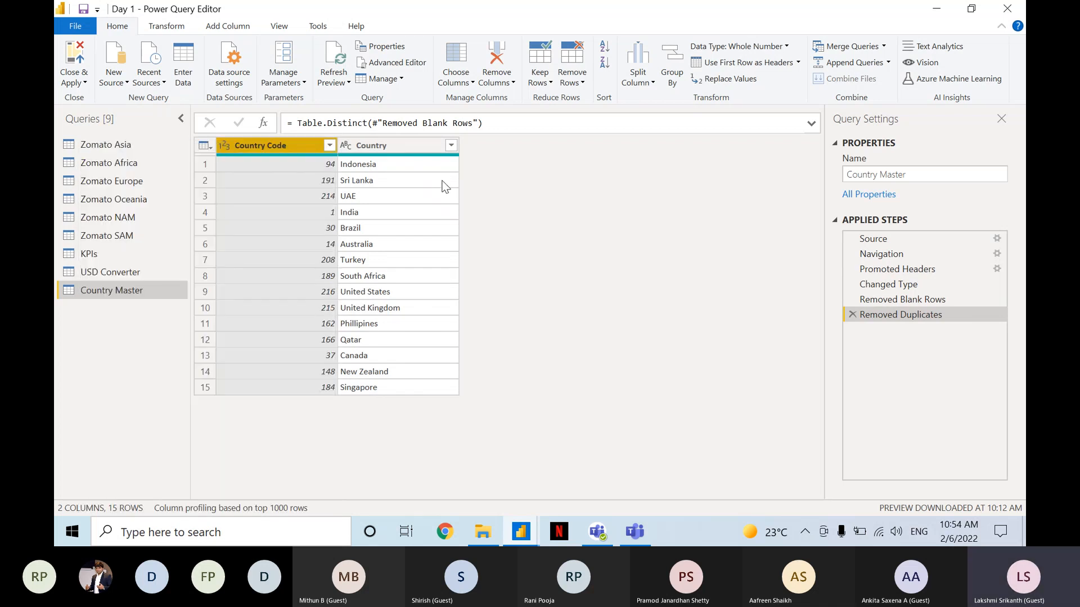
ctrl+click(445, 186)
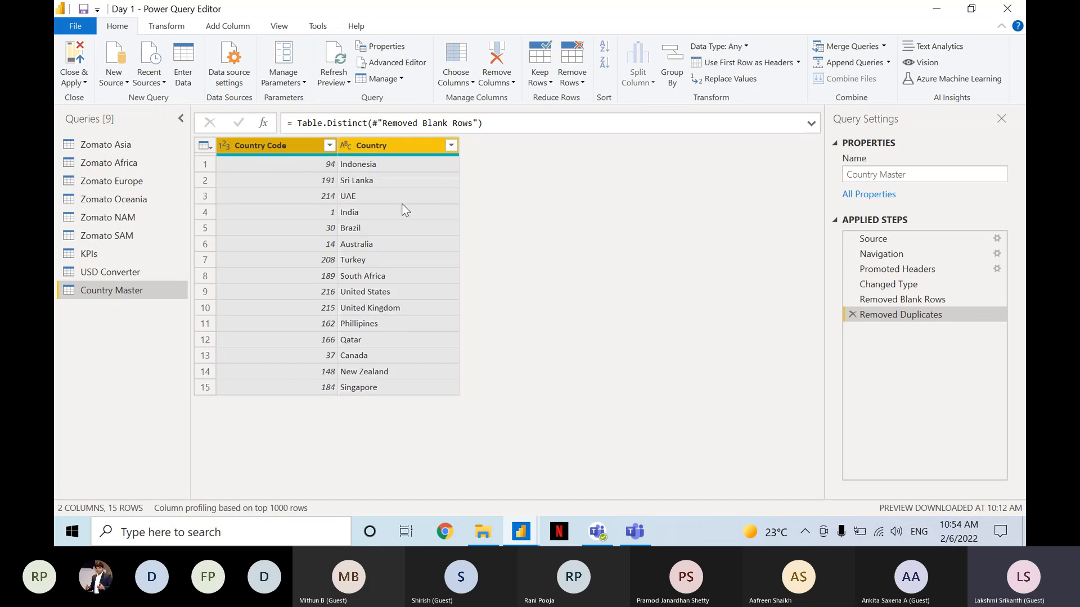
key(ctrl)
key(ctrl)
key(ctrl)
key(ctrl)
key(ctrl)
click(432, 168)
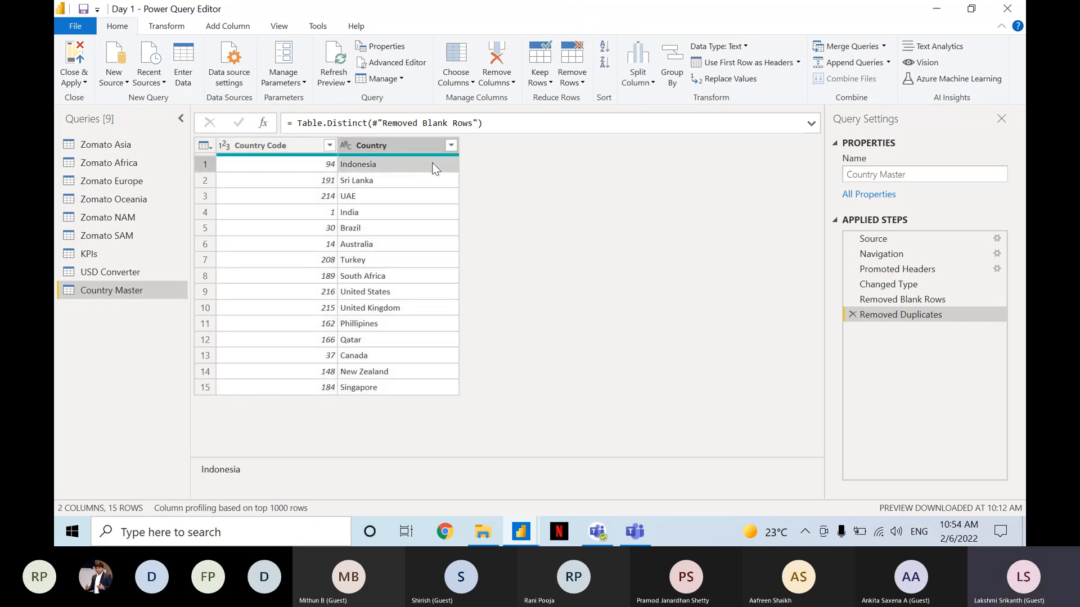
Sort the Country Master query by the Country Code column alone, in ascending order.
click(307, 146)
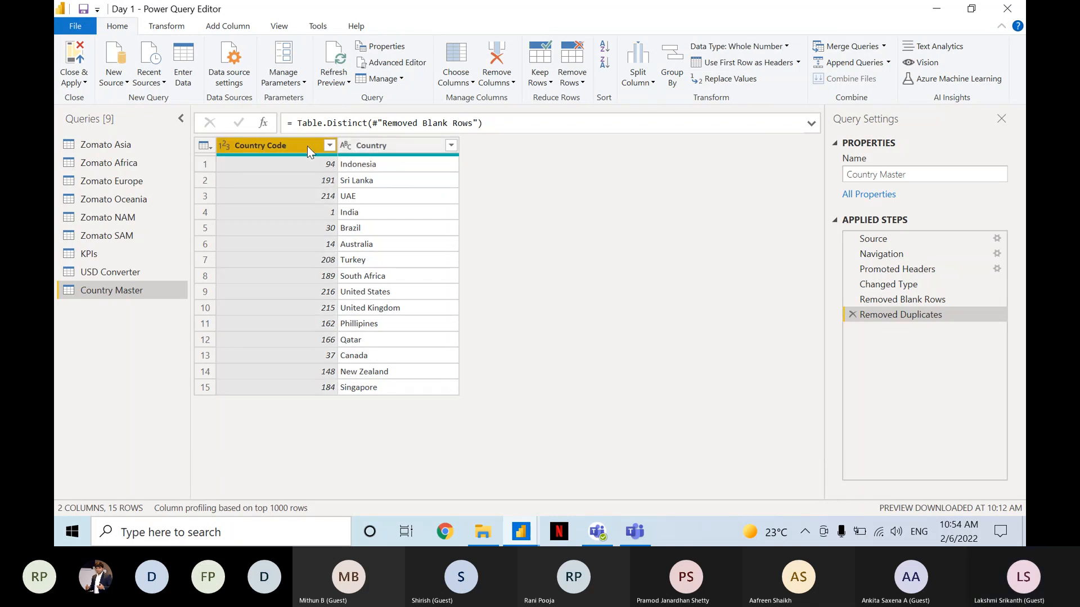
key(ctrl)
key(ctrl)
key(ctrl)
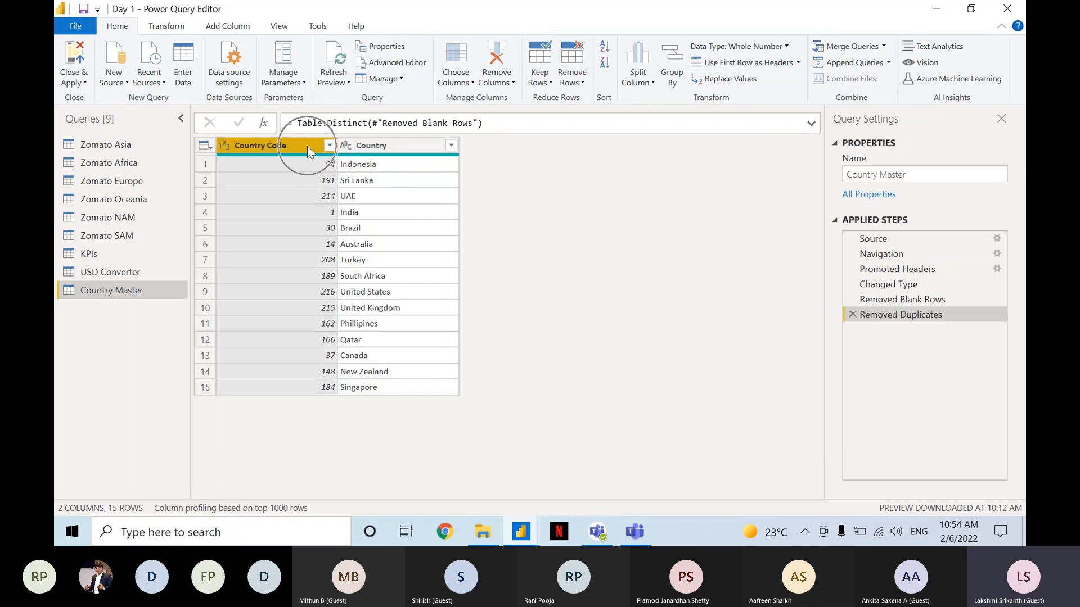
click(329, 145)
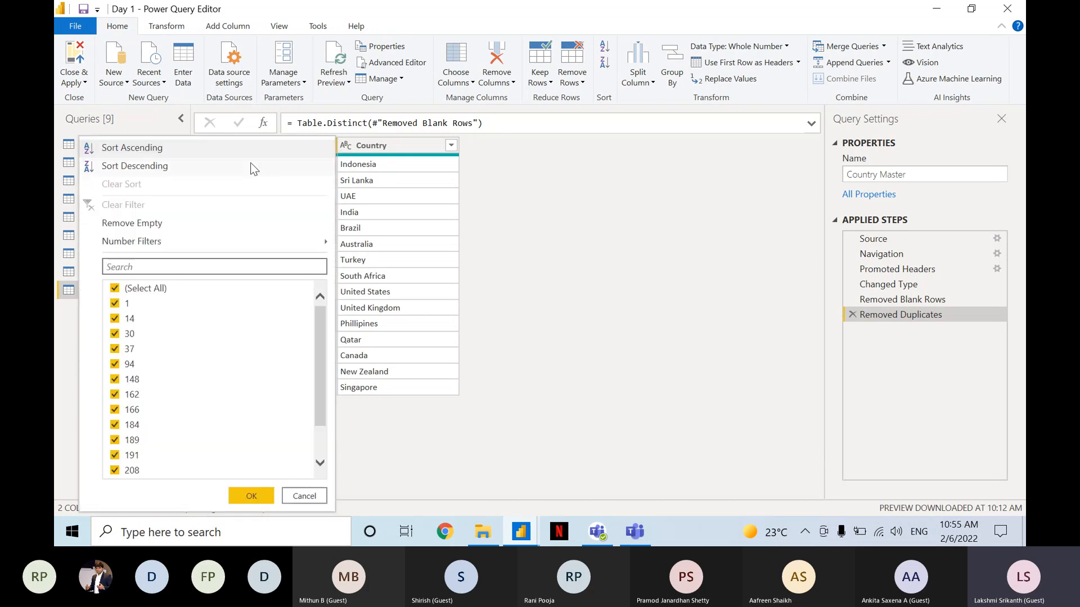
click(207, 147)
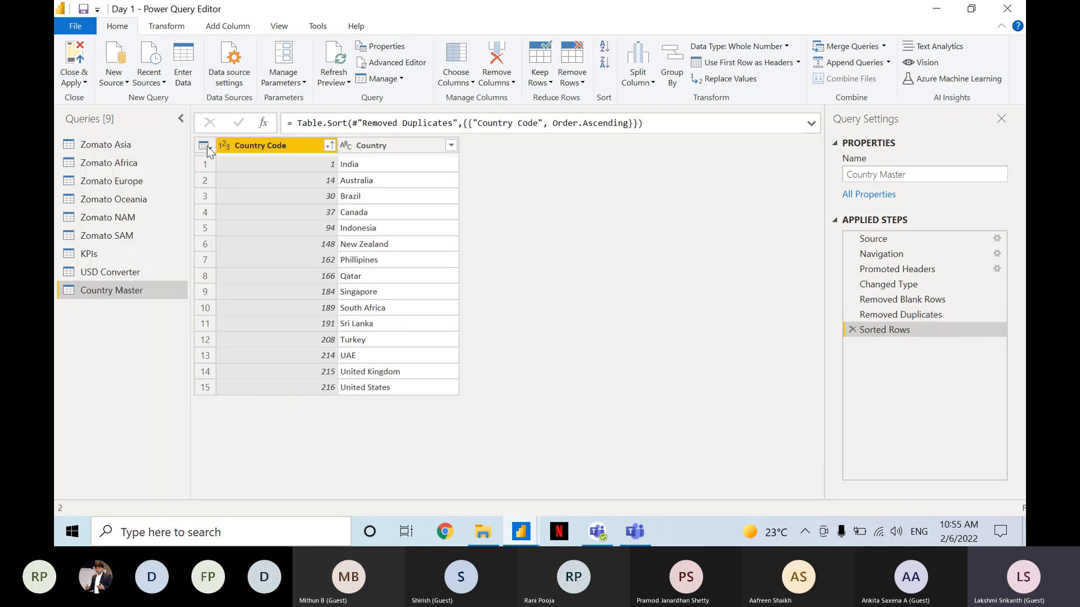
key(ctrl)
key(ctrl)
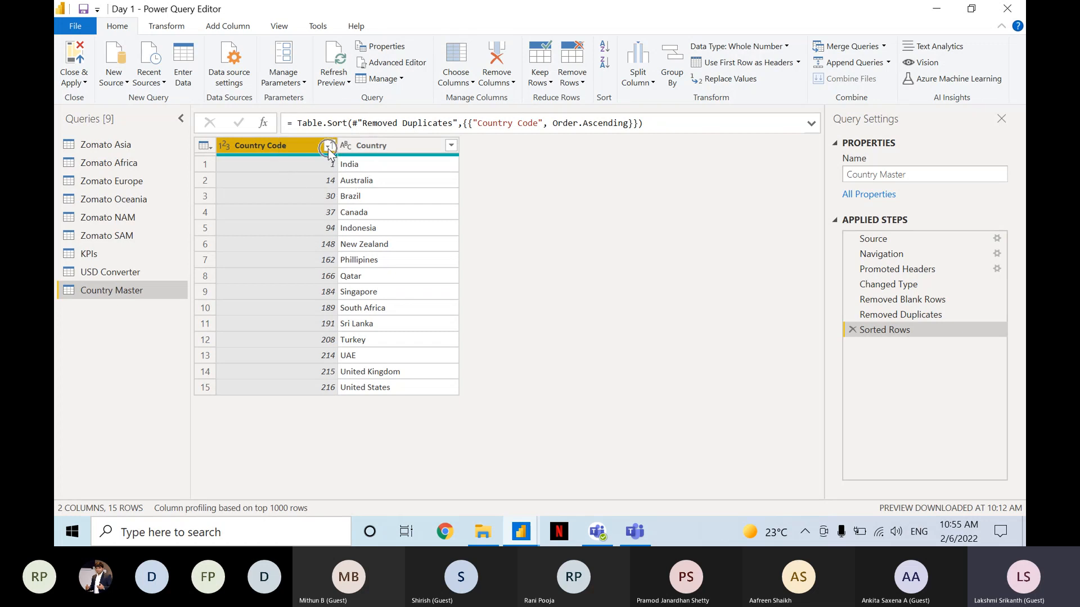
key(ctrl)
key(ctrl)
key(ctrl)
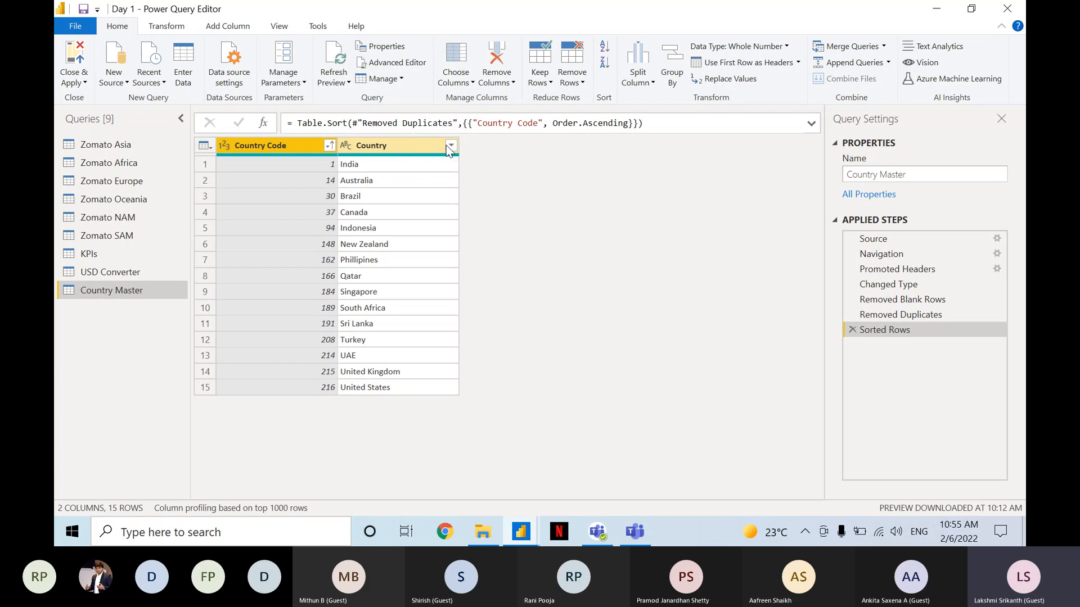
key(ctrl)
key(ctrl)
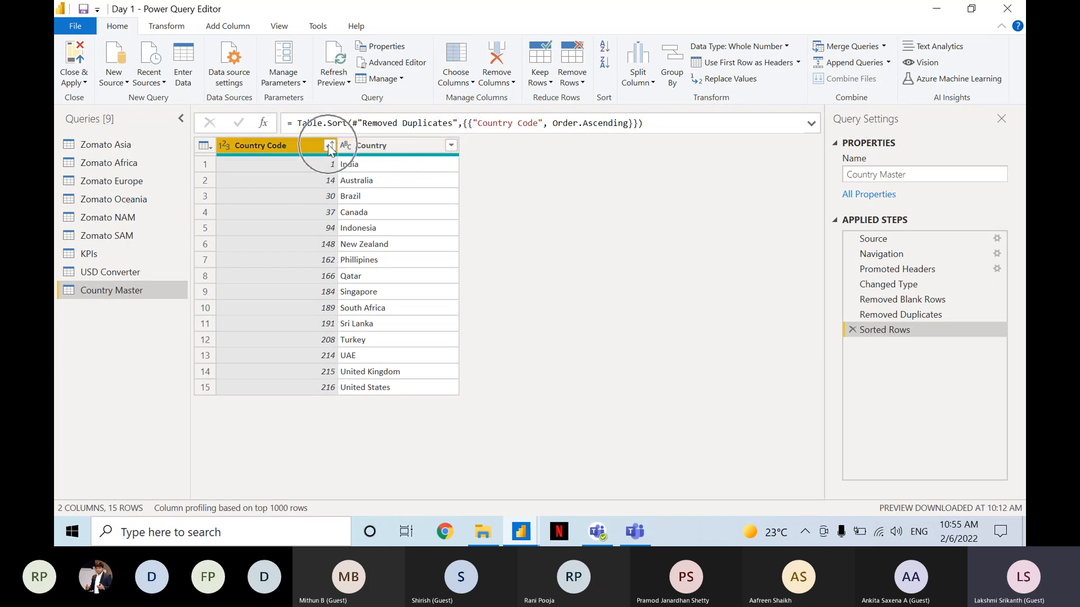
key(ctrl)
key(ctrl)
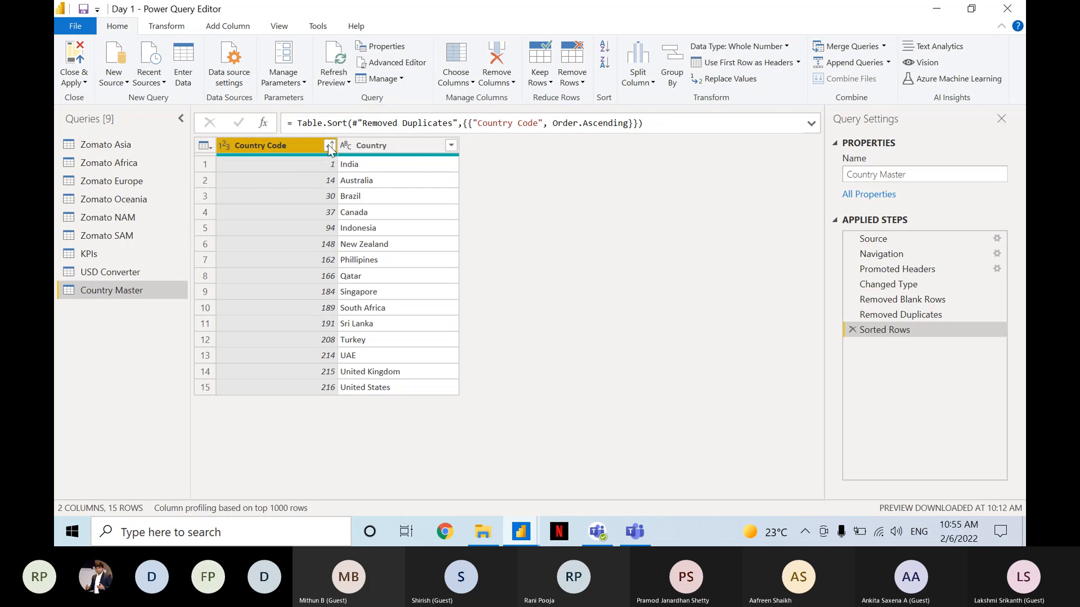
key(ctrl)
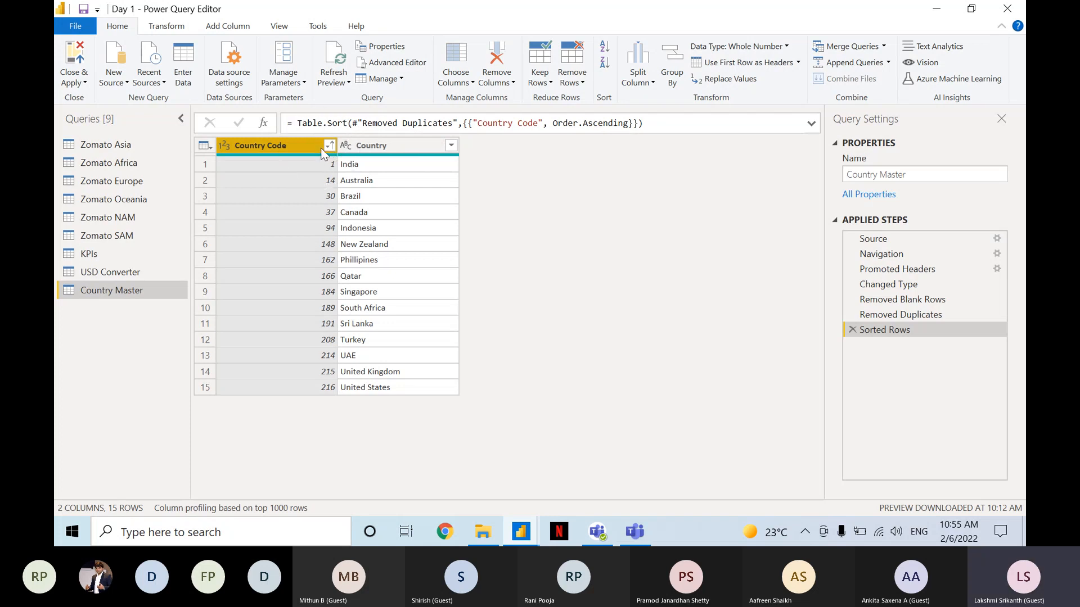
key(ctrl)
key(ctrl)
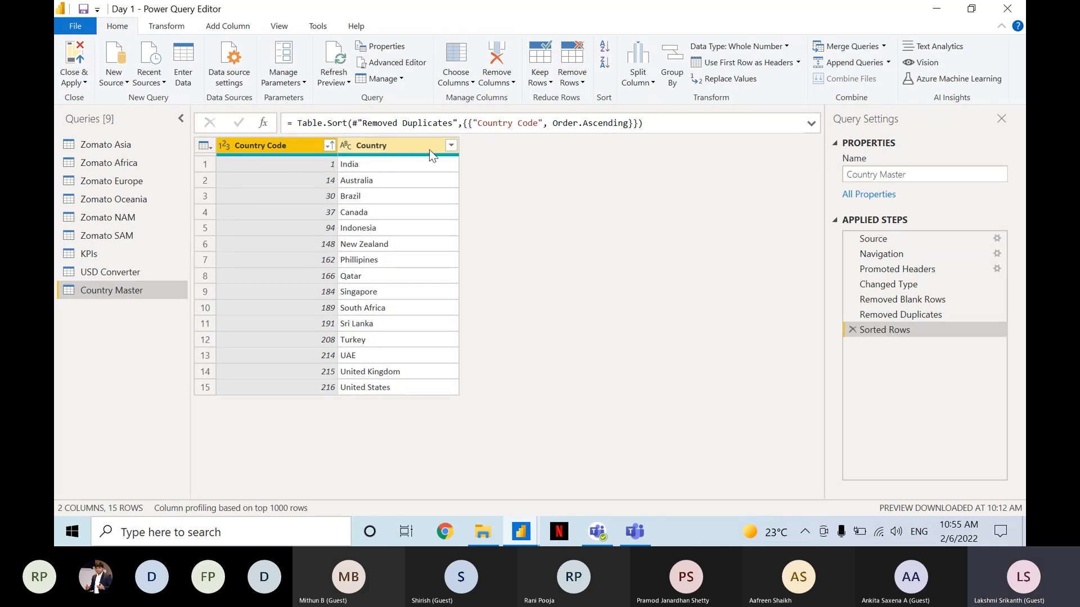
Add an ascending sort on the Country column as the second sort level after Country Code in the Country Master query.
click(451, 146)
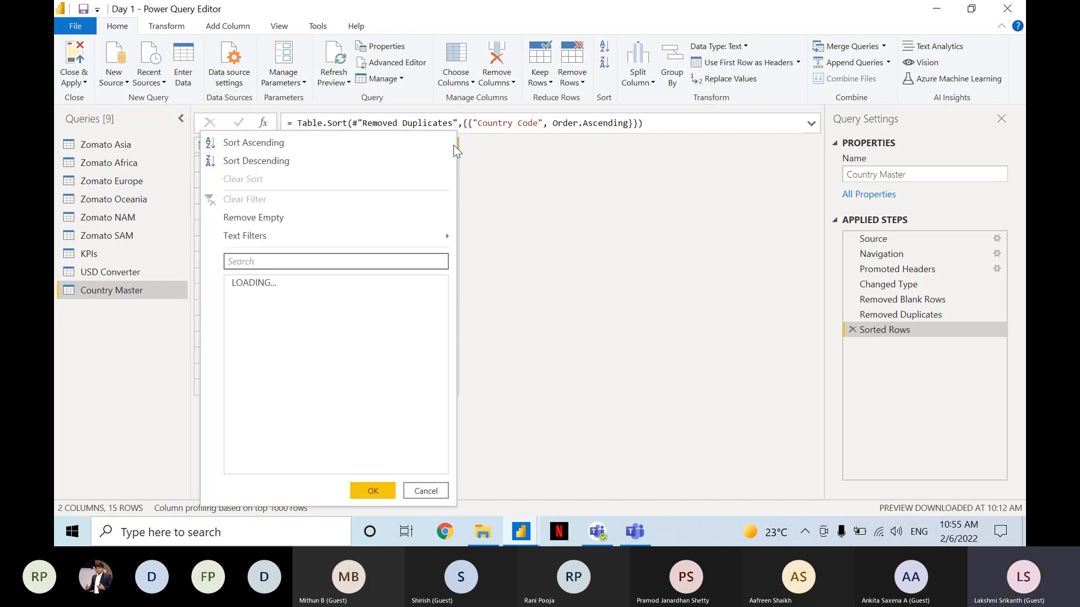
click(269, 146)
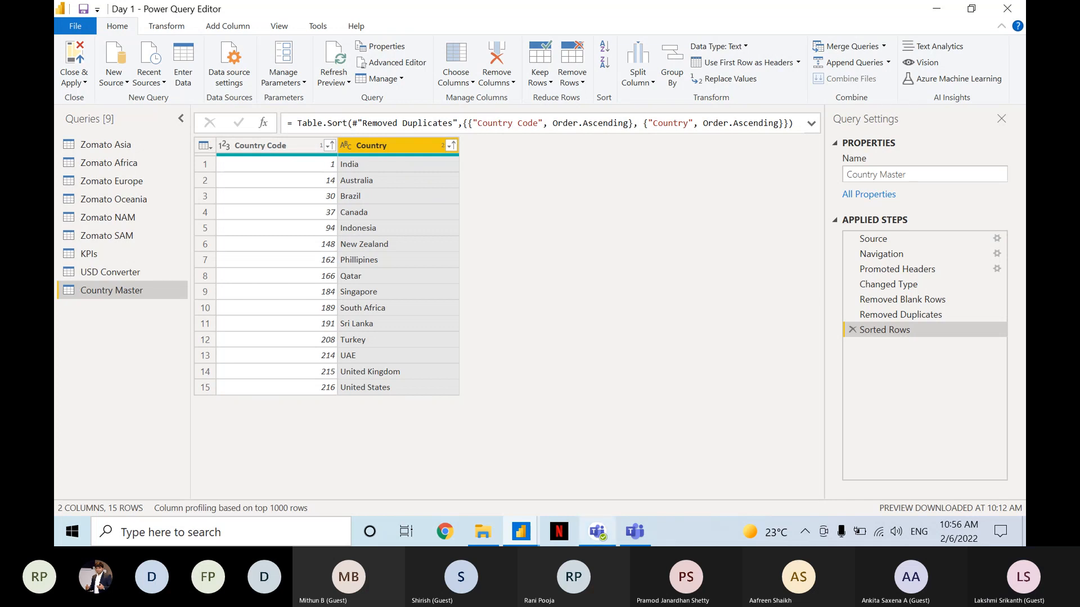
Switch to Microsoft Teams, jump to the newest messages in the meeting chat, and return to Power Query Editor.
click(641, 533)
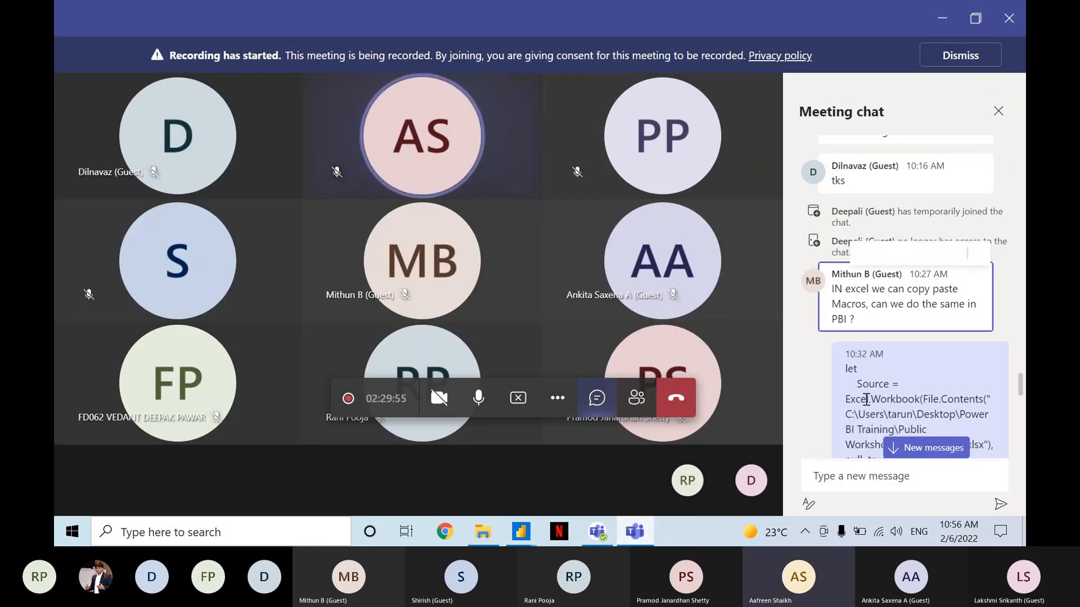
click(914, 449)
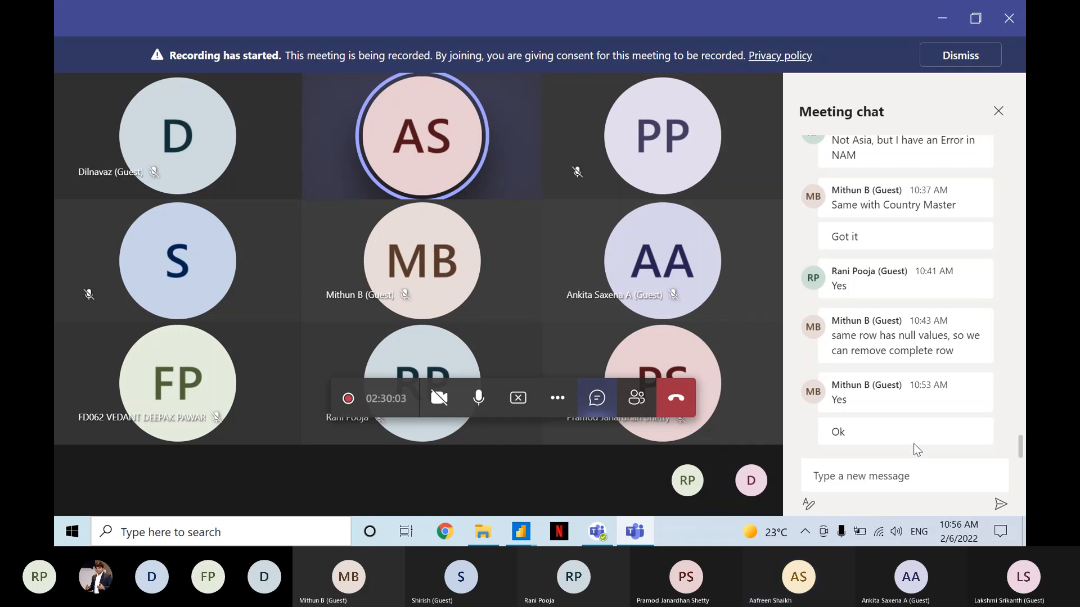
click(942, 21)
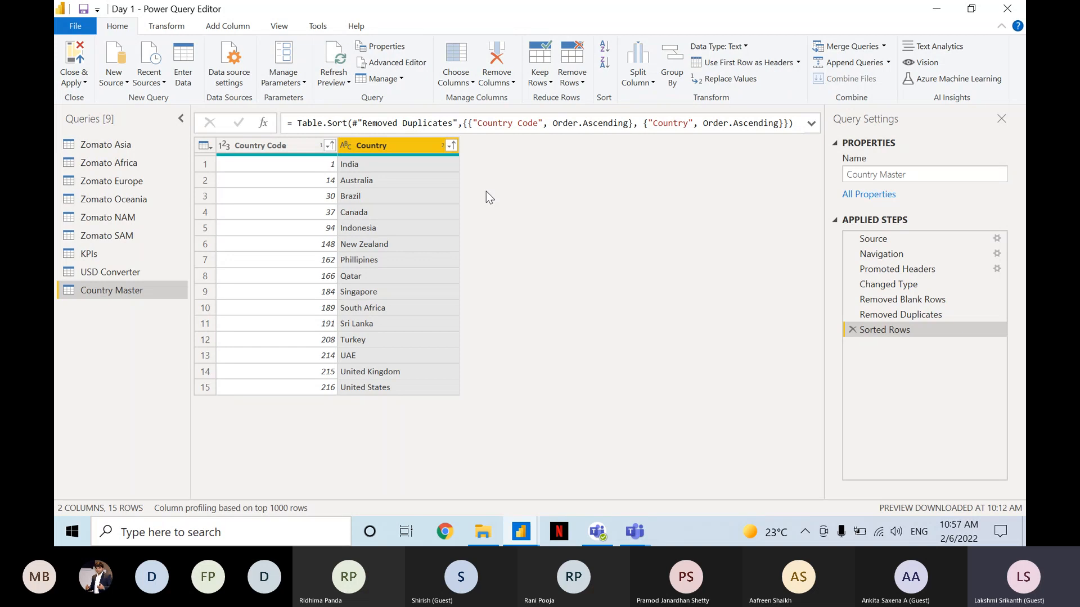
Check the Microsoft Teams meeting window for new chat messages and go back to the Country Master query in Power Query Editor.
click(317, 145)
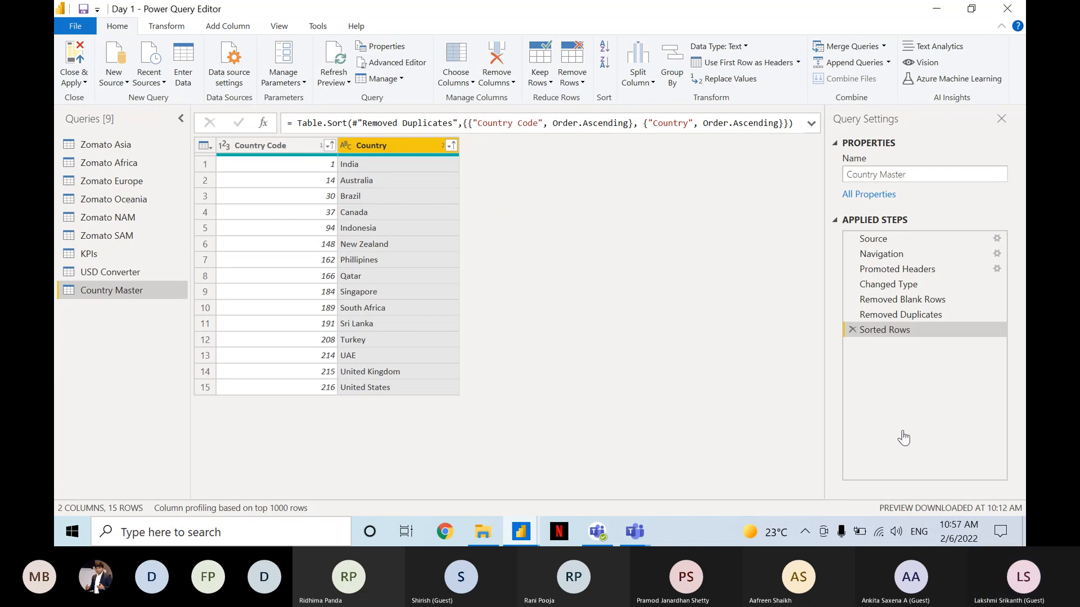
key(alt+Tab)
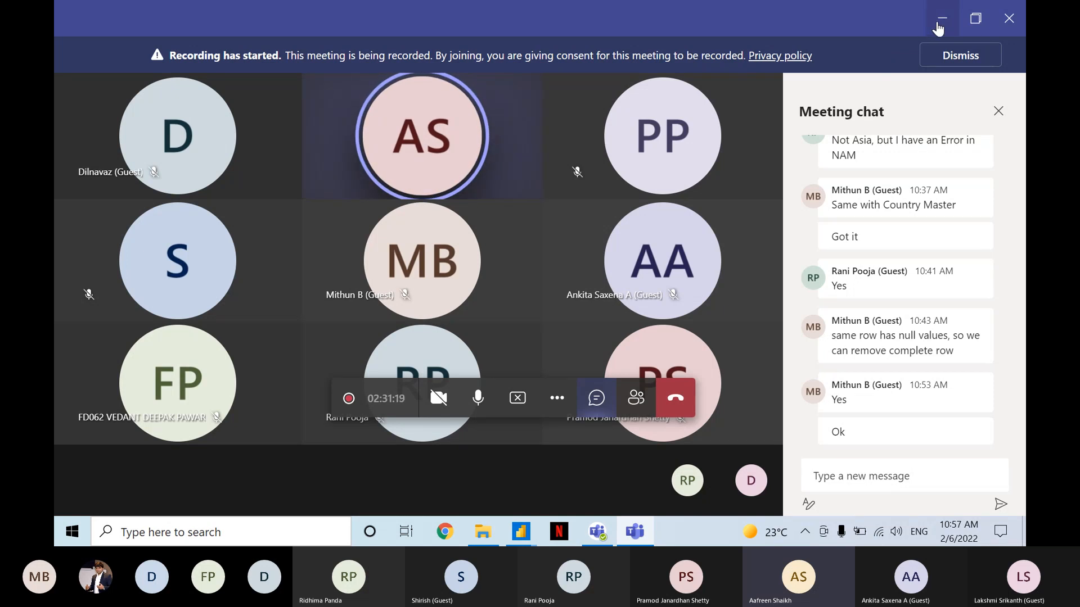
click(937, 25)
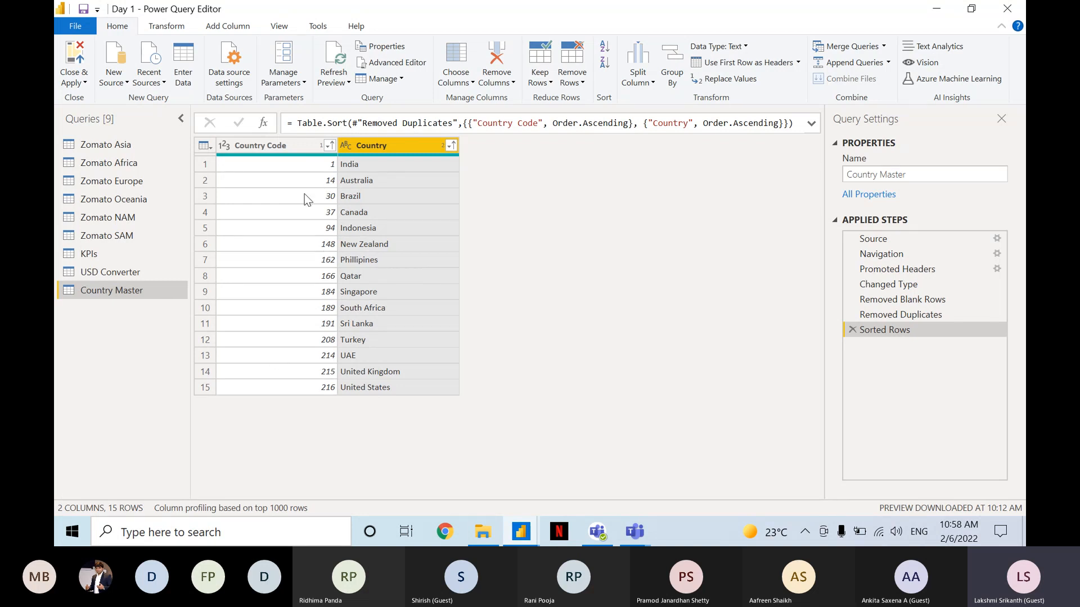
Switch to the Microsoft Teams meeting, toggle the microphone off and on again, and return to Power Query Editor.
mouse_move(258, 154)
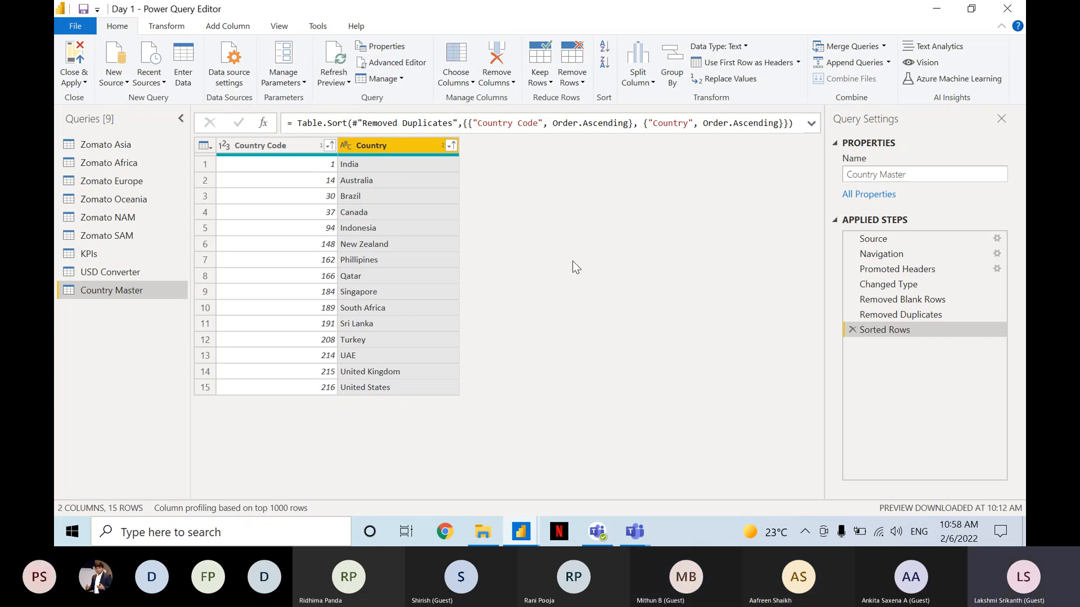
click(917, 442)
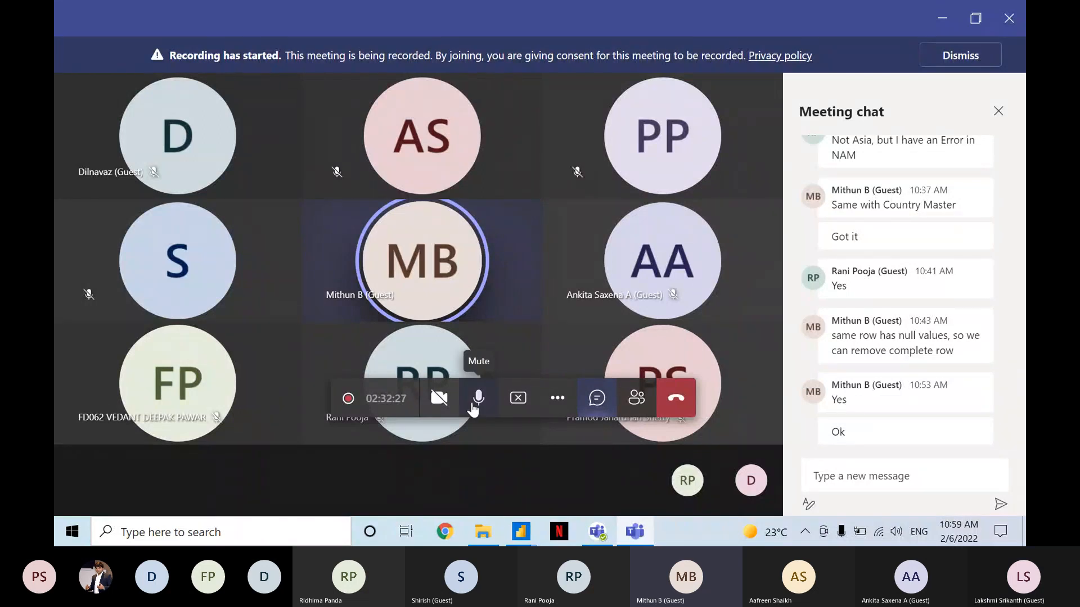
click(473, 409)
click(472, 409)
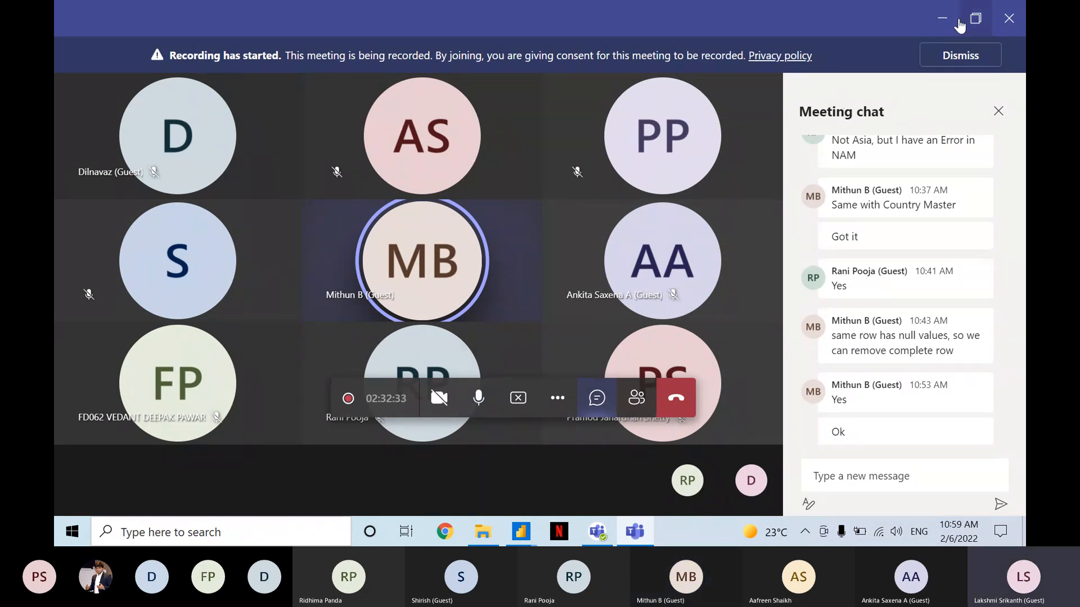
click(942, 18)
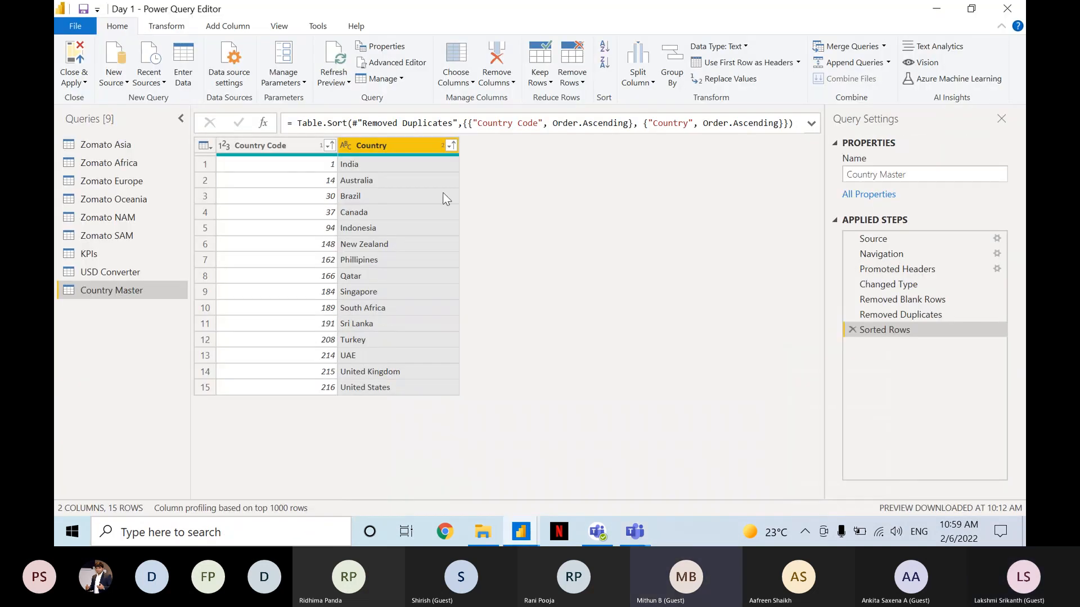
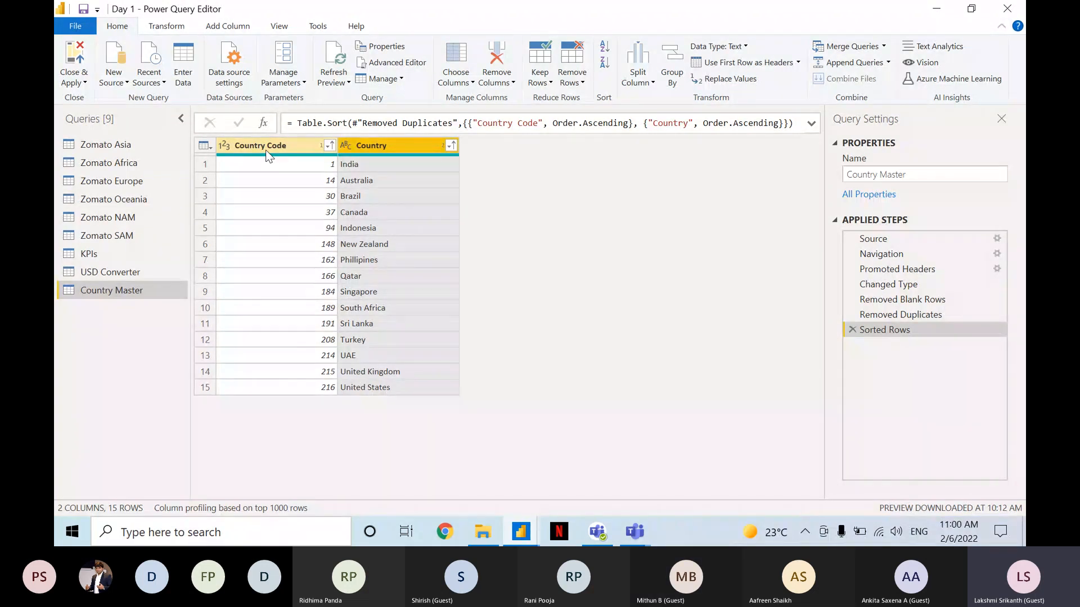
Open the Country-Code workbook from the Public Workshop Data Sets folder in Excel and enable editing.
click(481, 530)
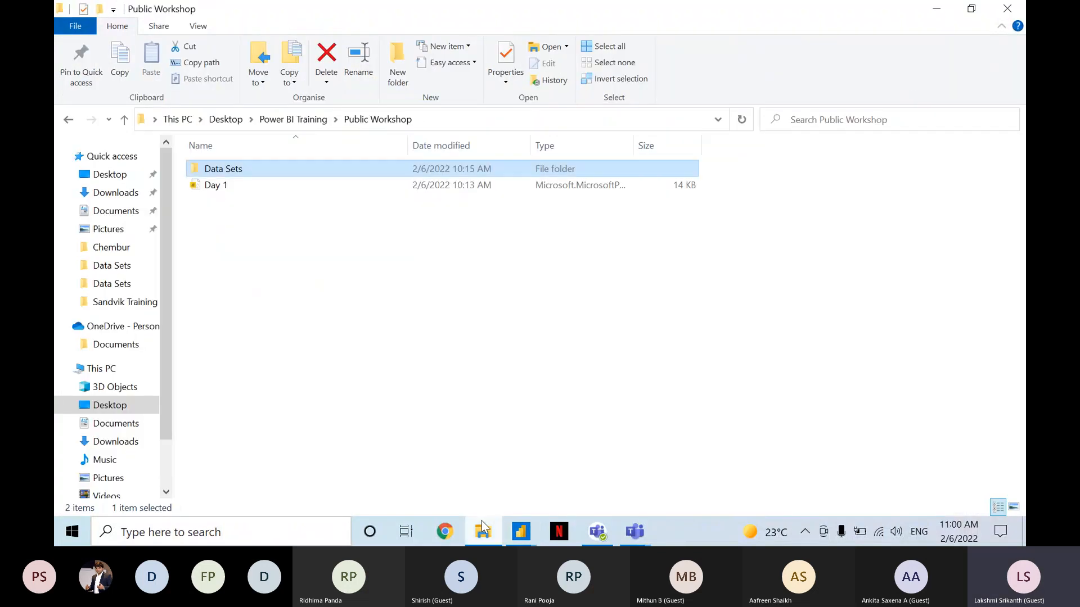
double_click(247, 168)
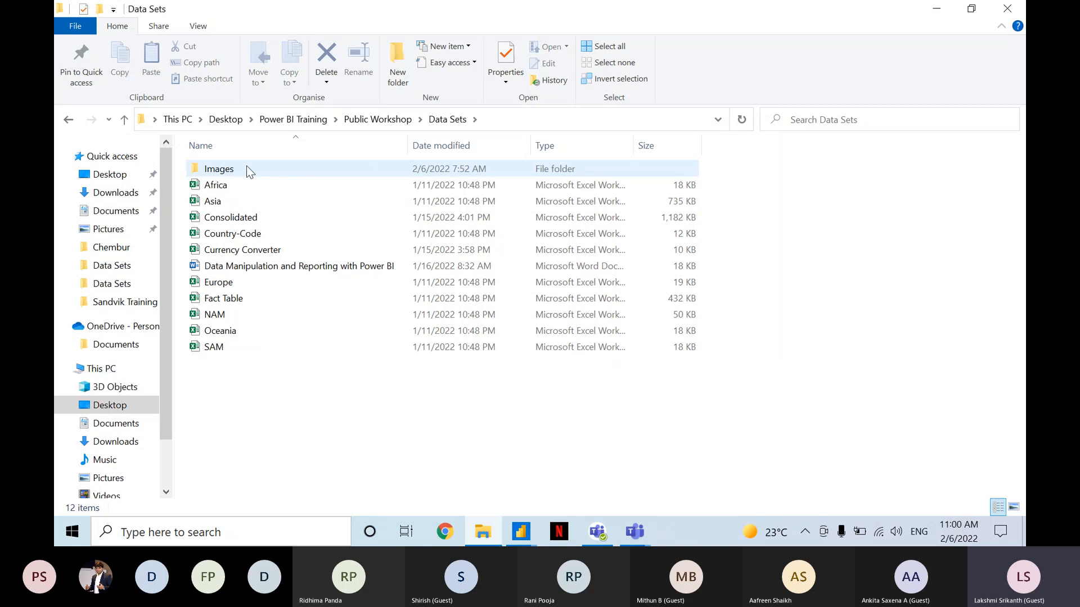
double_click(229, 236)
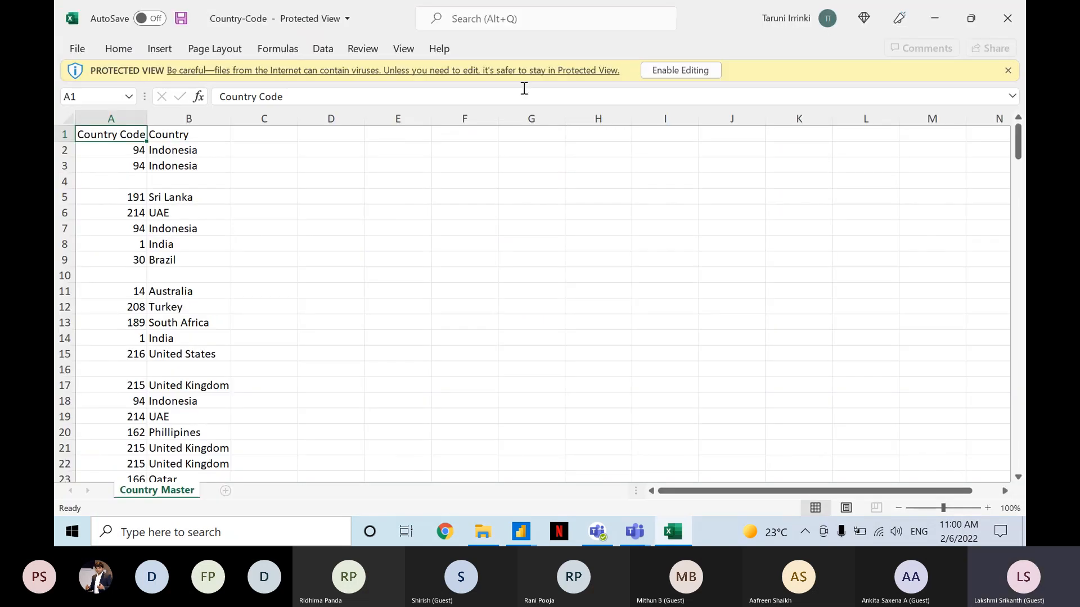
click(676, 68)
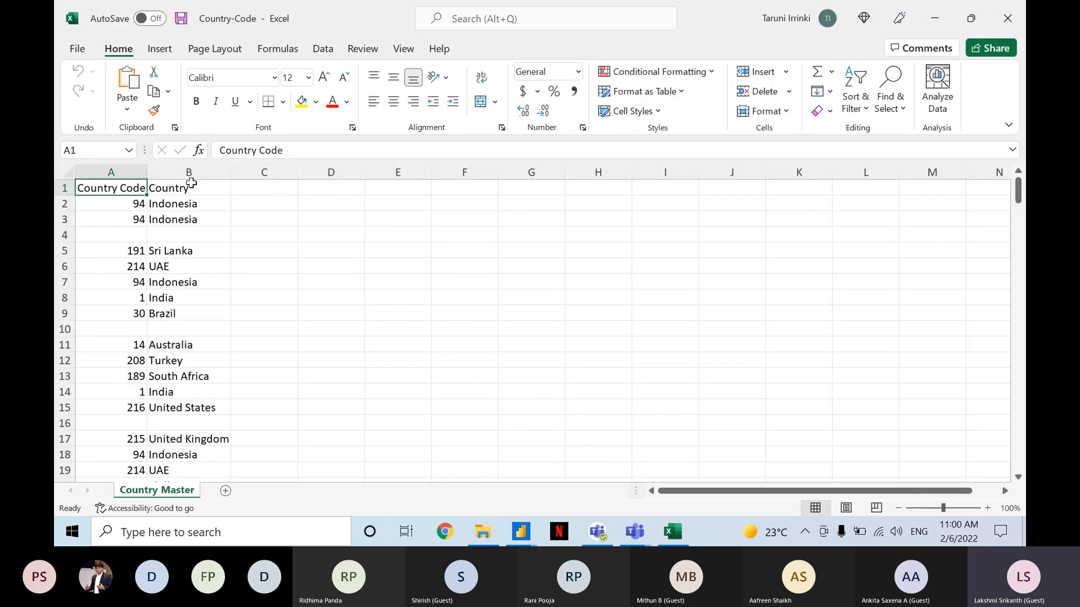
Sort the range A1:B210, blank rows included, by Country from A to Z and within it by Country Code from smallest to largest.
key(ctrl+a)
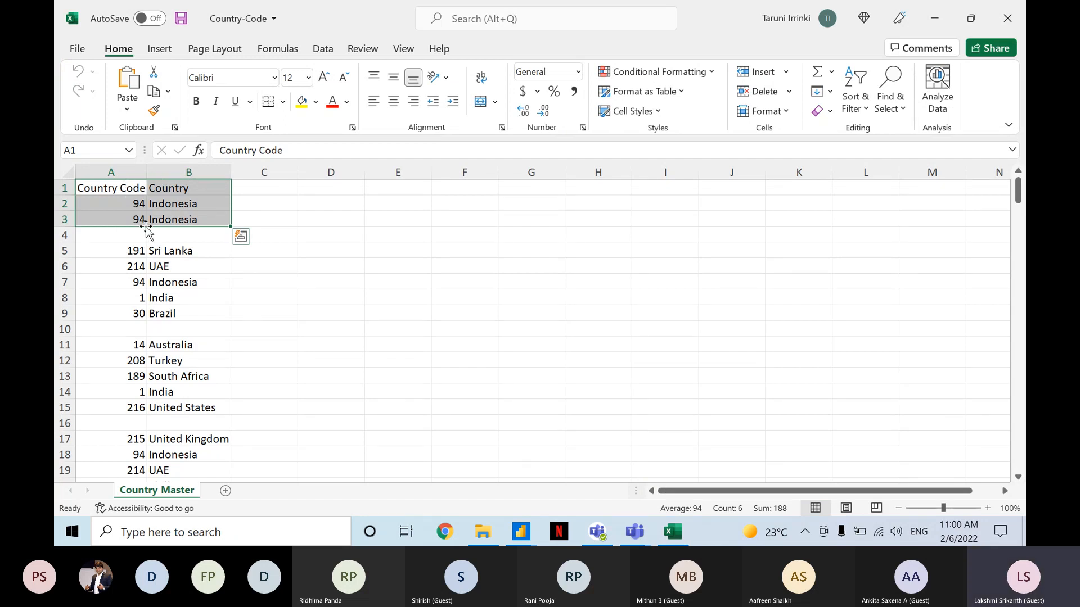
click(124, 189)
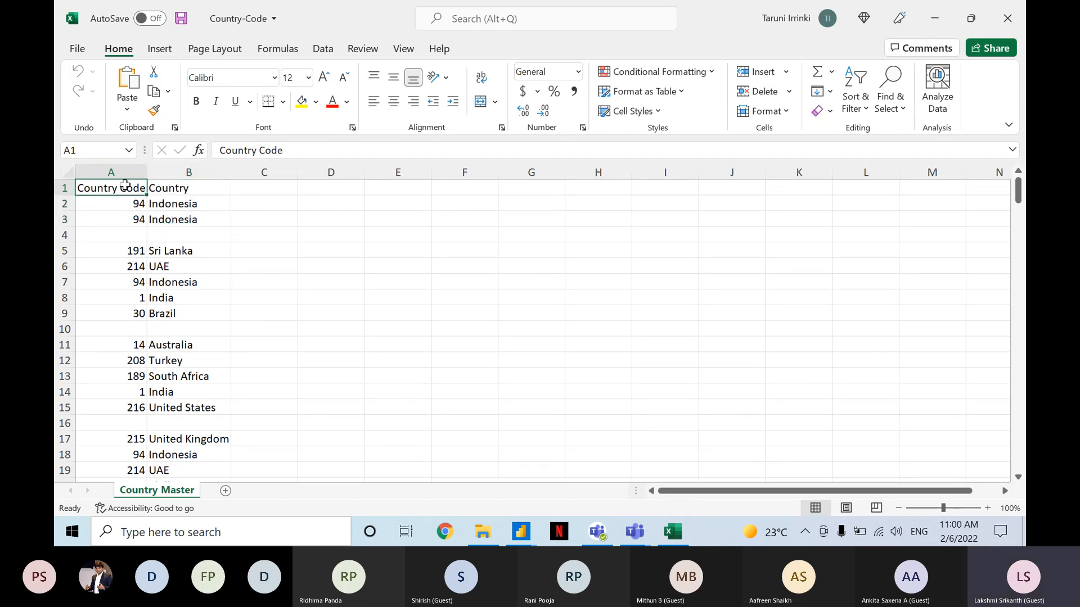
key(shift+Right)
key(shift+Down)
key(shift+Down)
key(ctrl+shift+Down)
key(ctrl+shift+Down)
key(ctrl+shift+Down)
key(ctrl+shift+Down)
key(ctrl+shift+Down)
key(ctrl+shift+Down)
key(ctrl+shift+Down)
key(ctrl+shift+Down)
key(ctrl+shift+Down)
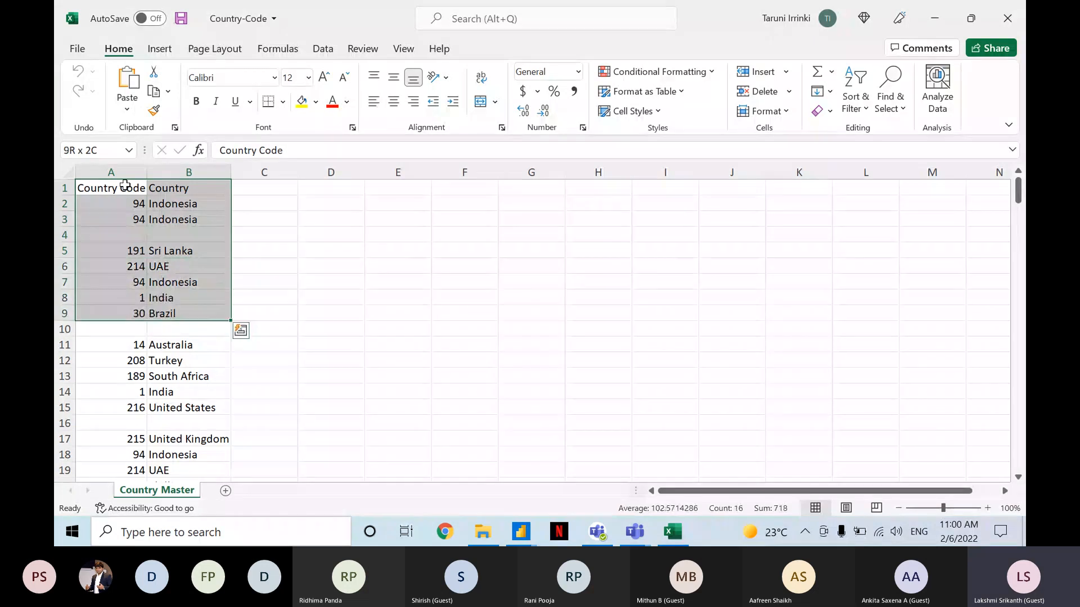
key(ctrl+shift+Down)
key(ctrl+shift+Down)
key(ctrl+shift+Down)
key(ctrl+shift+Down)
key(ctrl+shift+Down)
key(ctrl+shift+Down)
key(ctrl+shift+Down)
key(ctrl+shift+Down)
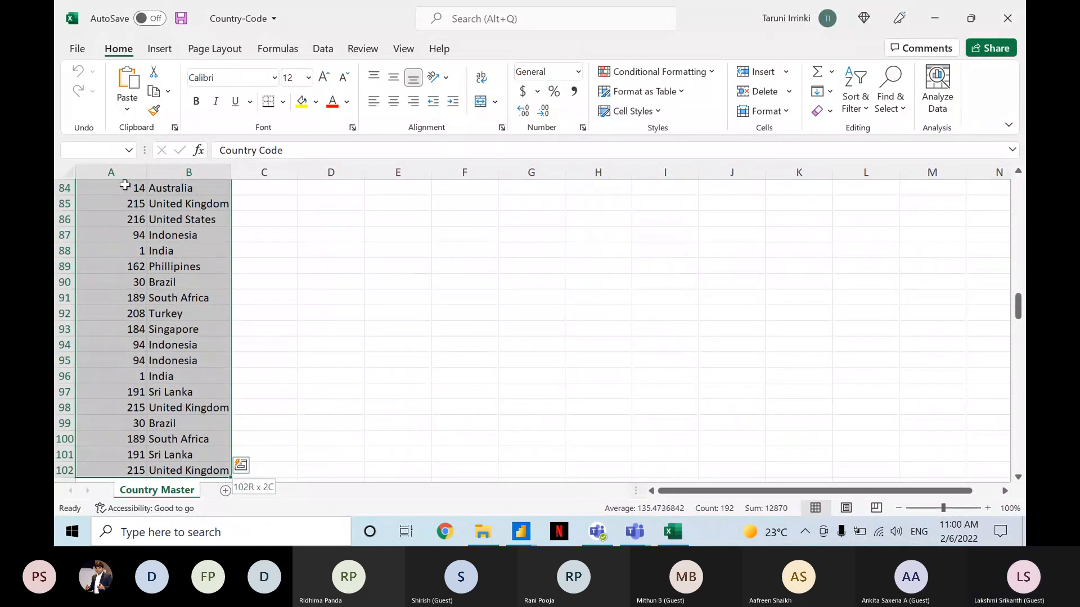
key(shift+Down)
key(shift+Down)
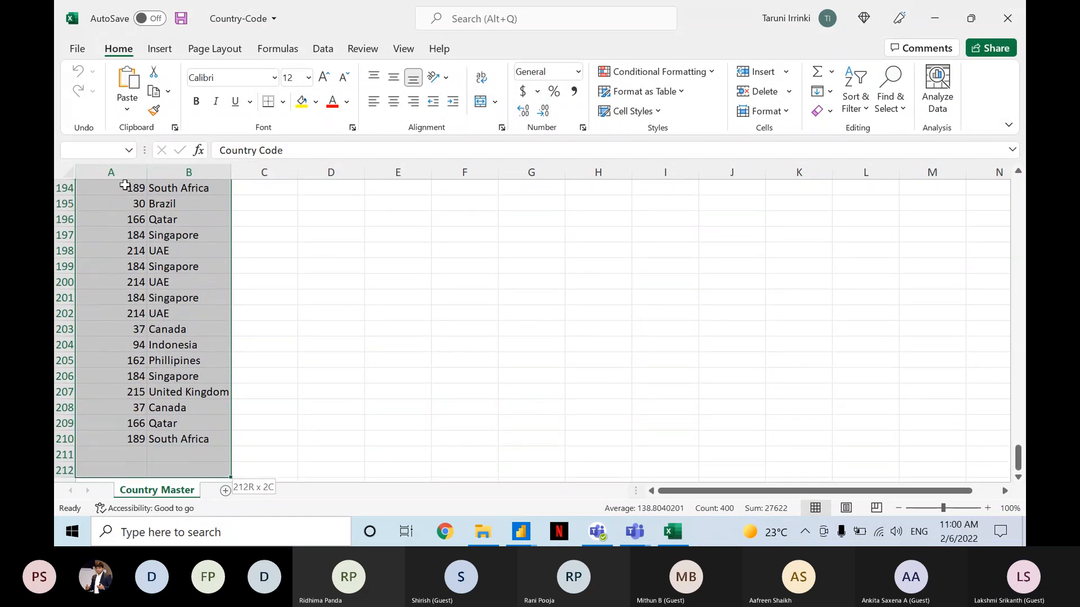
key(shift+Down)
key(shift+Down)
key(shift+Down)
key(shift+Down)
key(shift+Down)
key(shift+Down)
key(shift+Up)
key(shift+Up)
key(shift+Up)
key(shift+Up)
key(shift+Up)
key(shift+Up)
key(shift+Up)
key(shift+Up)
key(shift+Up)
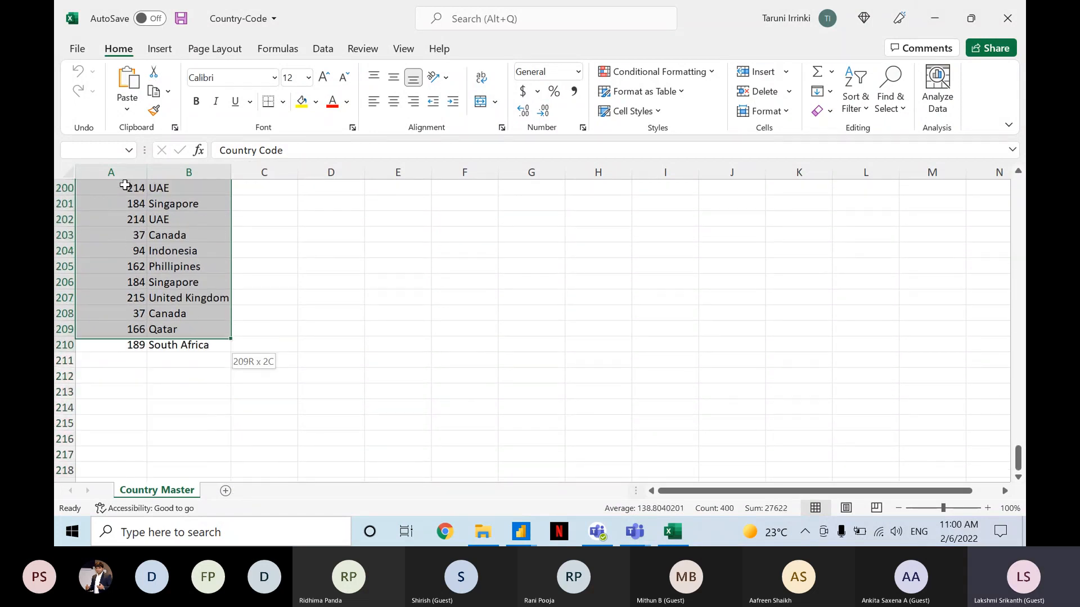
key(shift+Down)
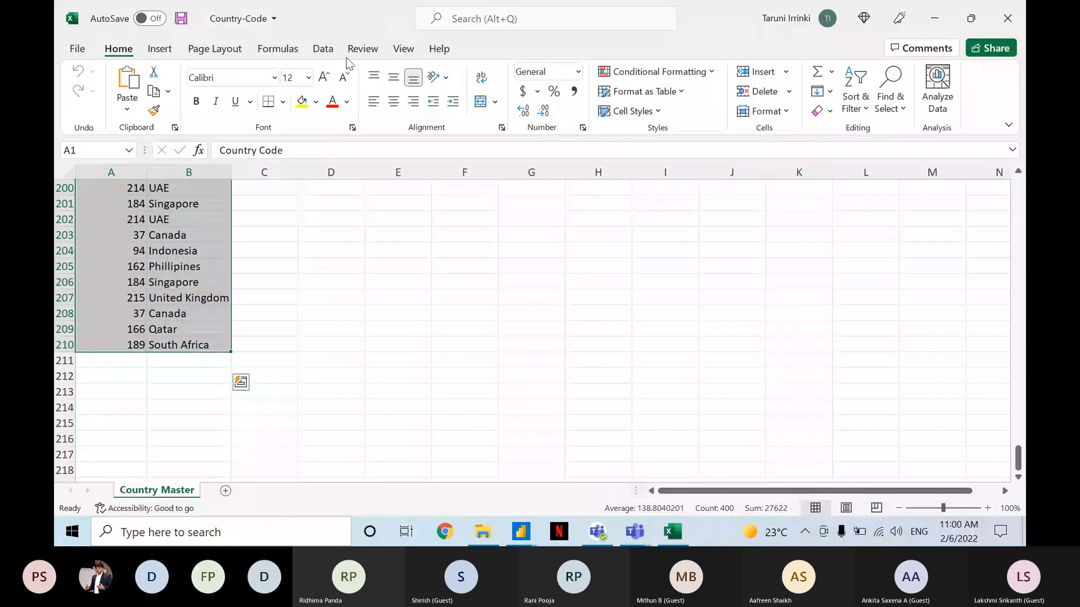
click(325, 52)
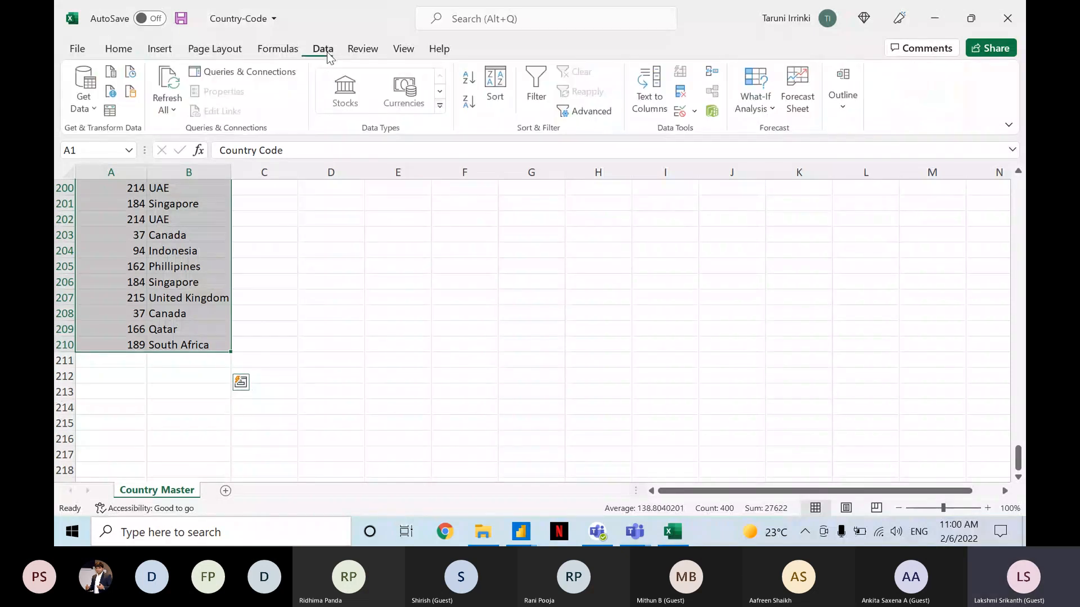
click(494, 83)
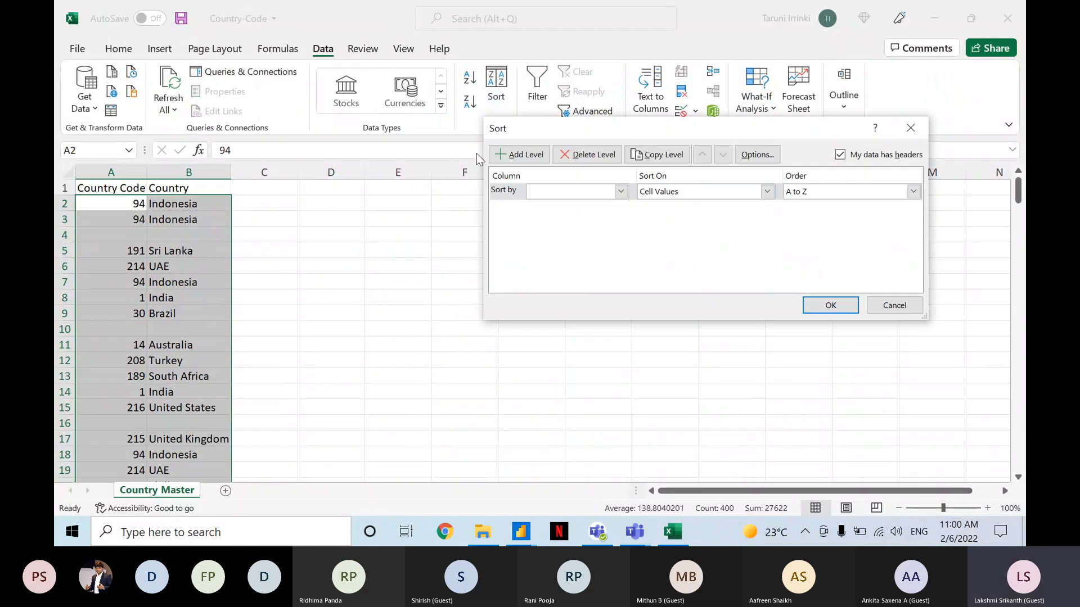
click(576, 189)
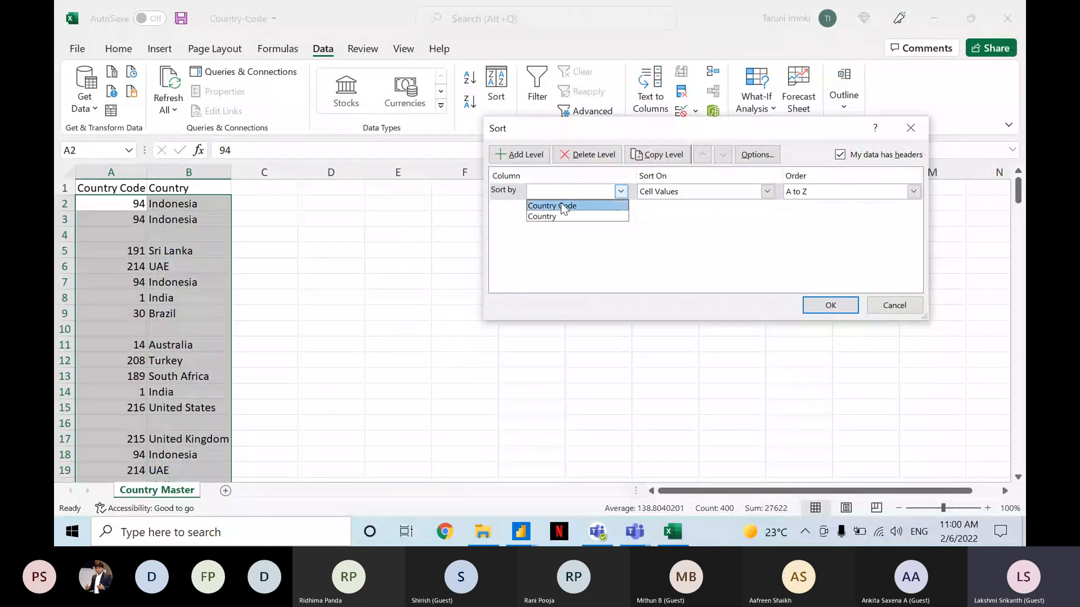
click(551, 217)
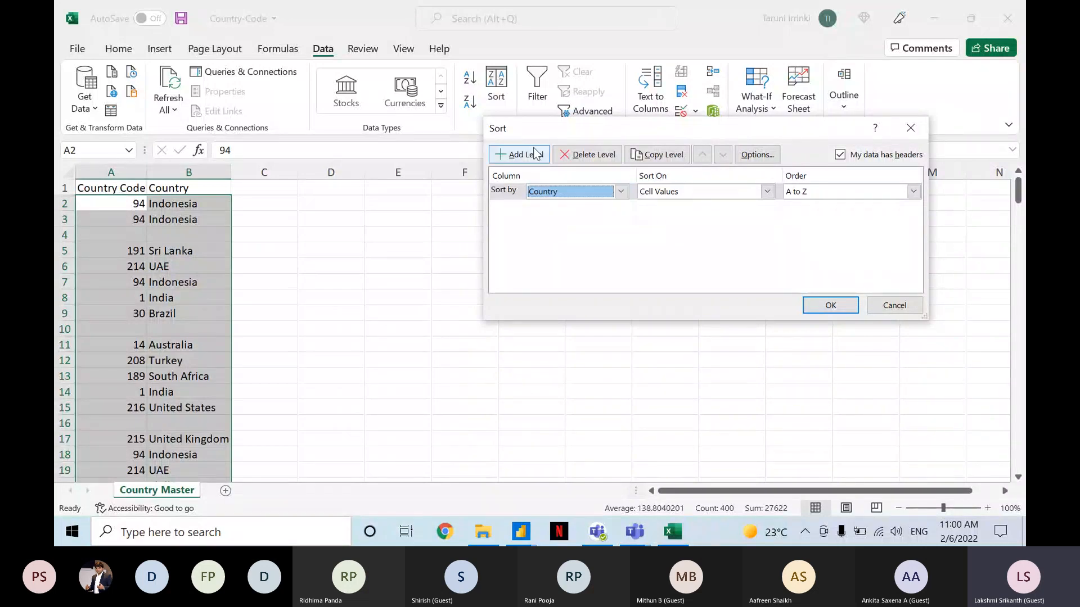
click(536, 154)
click(554, 211)
click(551, 222)
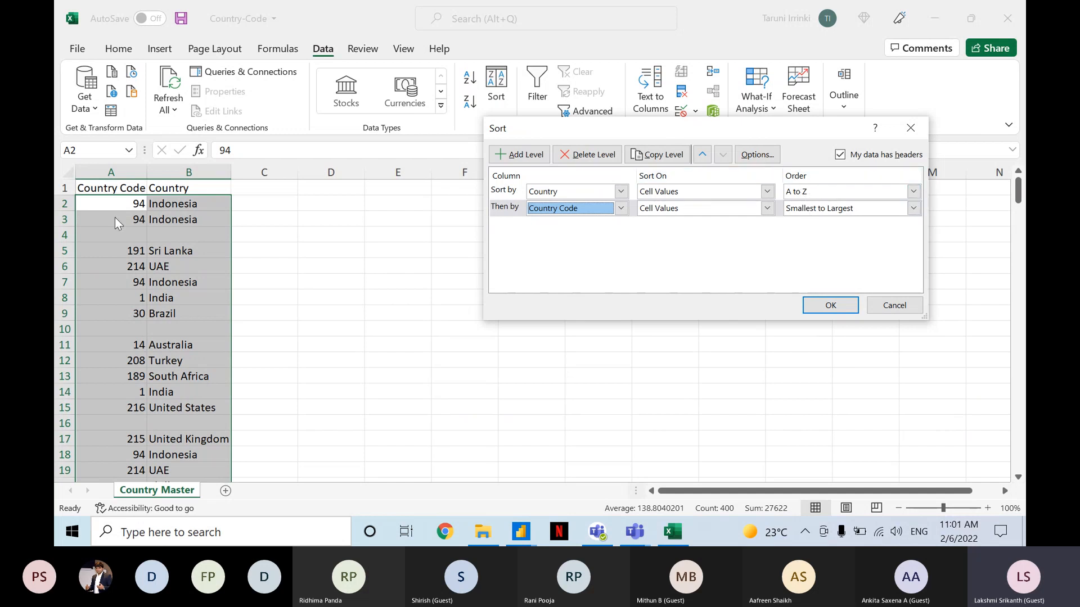
click(826, 306)
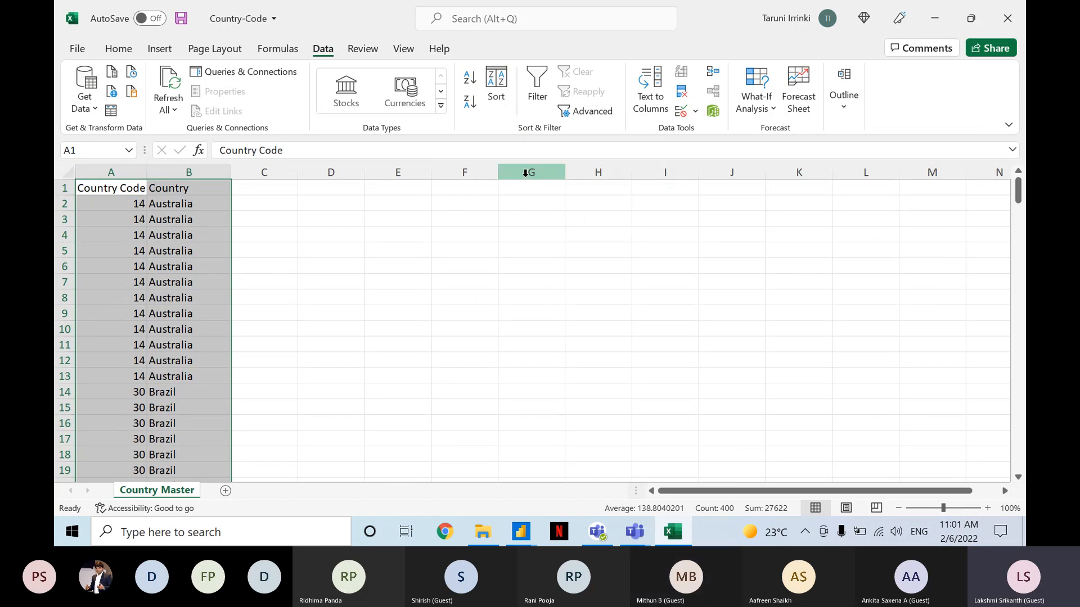
Close the Country-Code workbook without saving the changes and return to the Country Master query in Power Query Editor.
click(1005, 6)
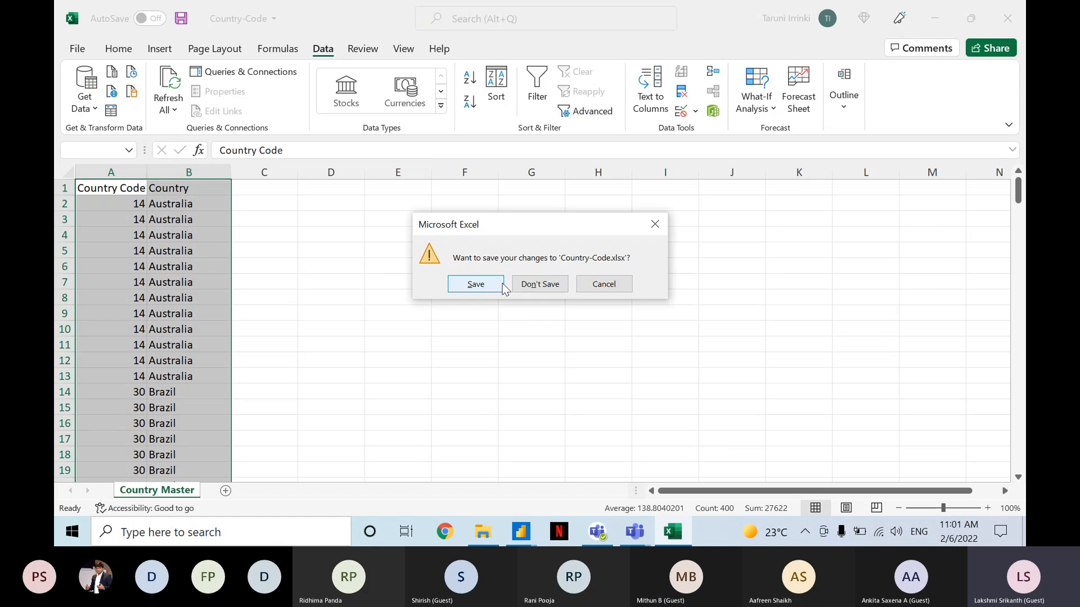
click(534, 284)
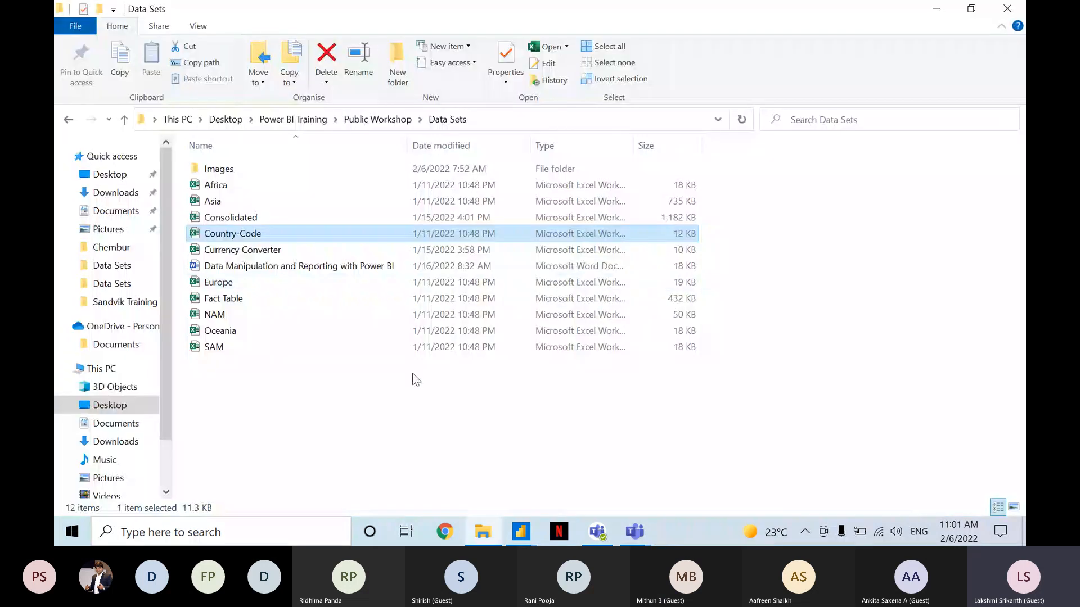
mouse_move(521, 533)
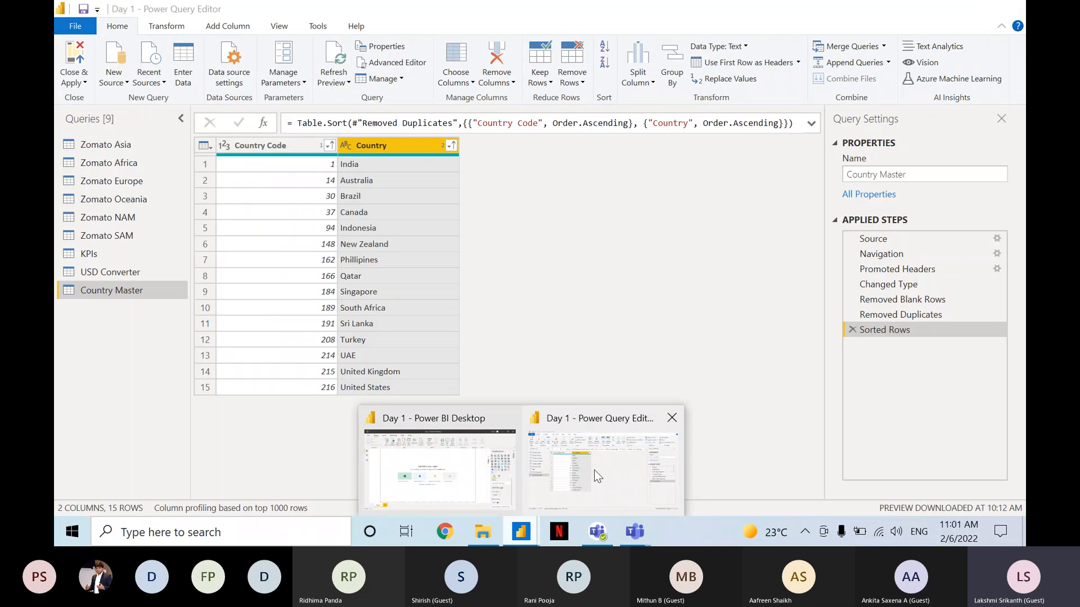
click(597, 477)
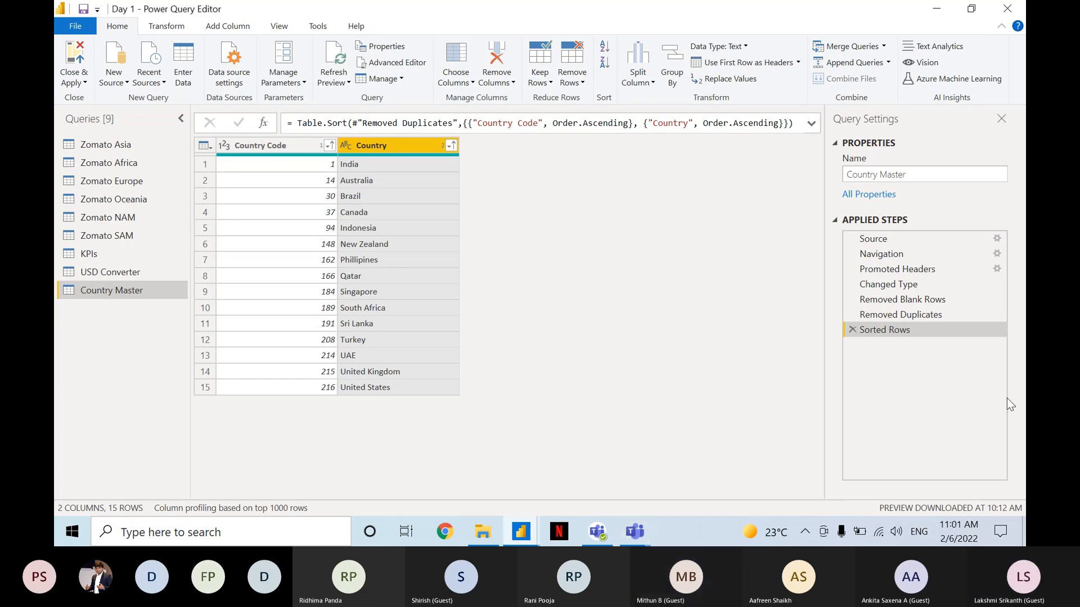
Switch to the Microsoft Teams meeting window and stop sharing the screen.
mouse_move(612, 531)
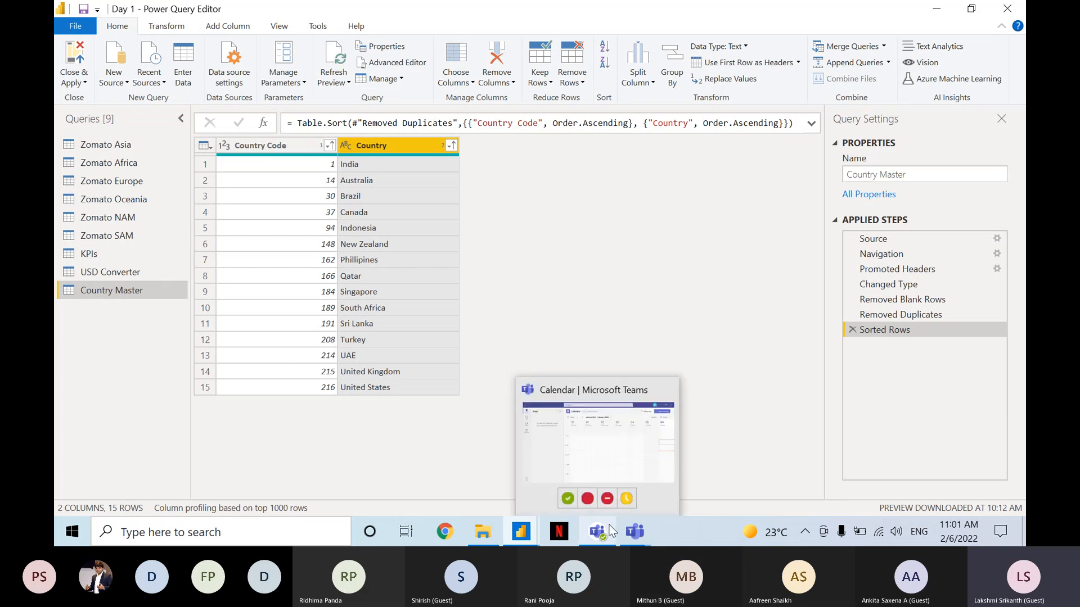
click(633, 447)
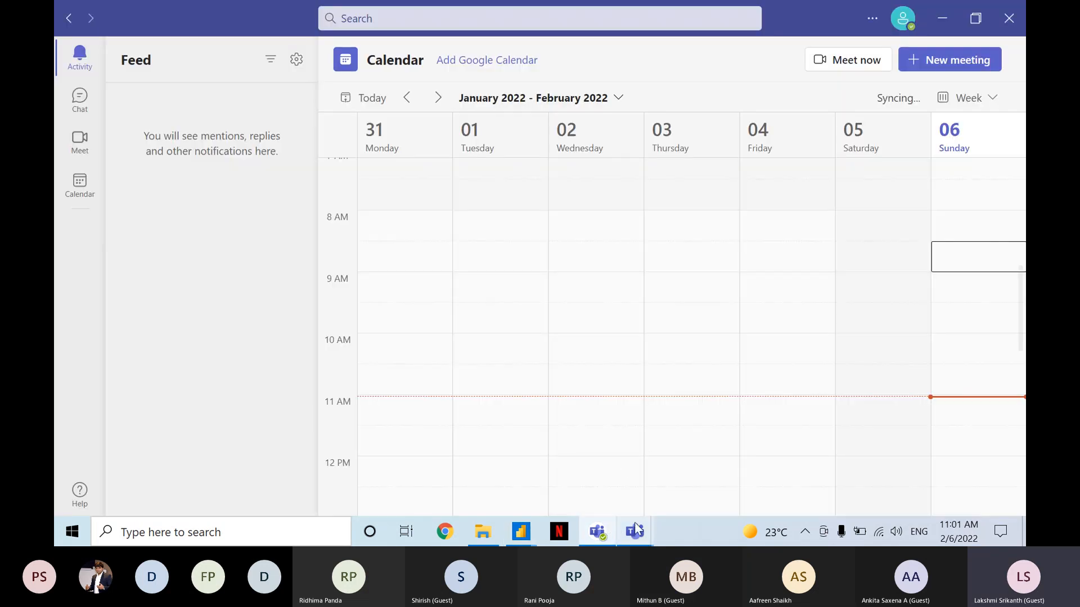
mouse_move(635, 529)
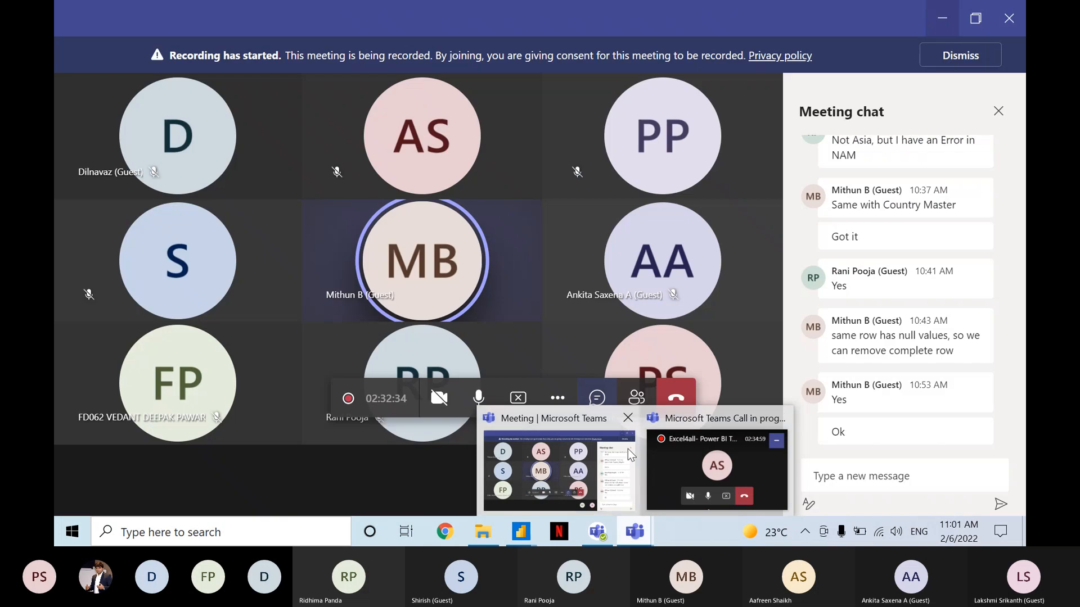
click(627, 449)
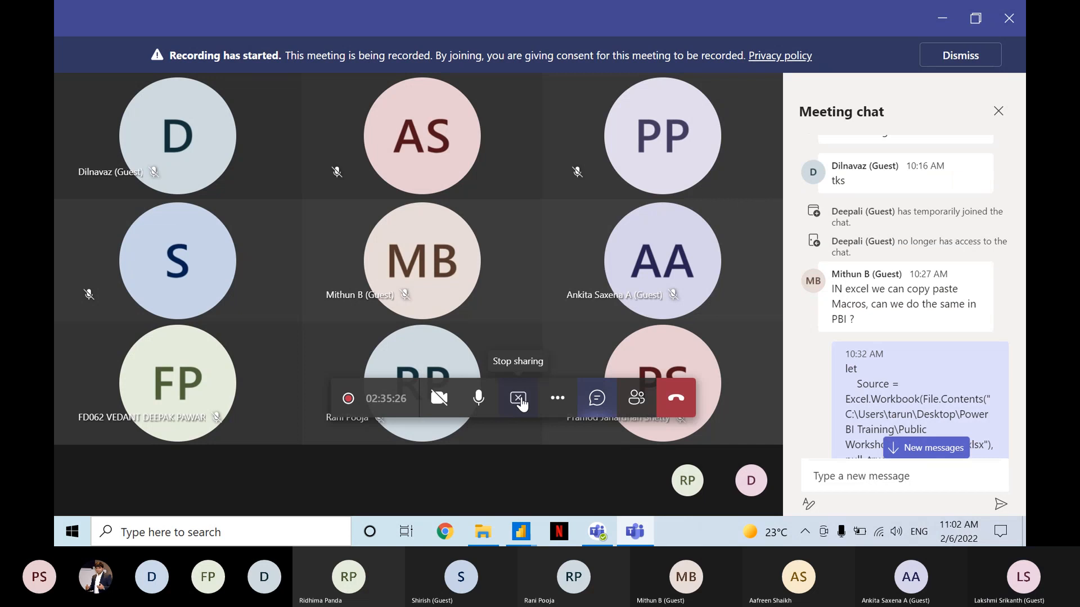
click(518, 398)
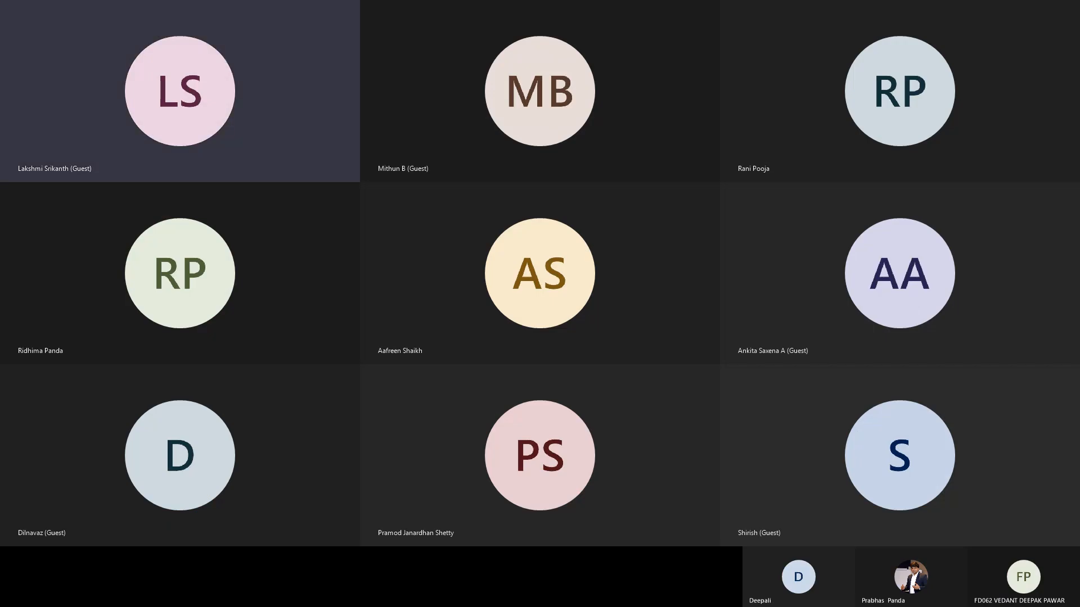
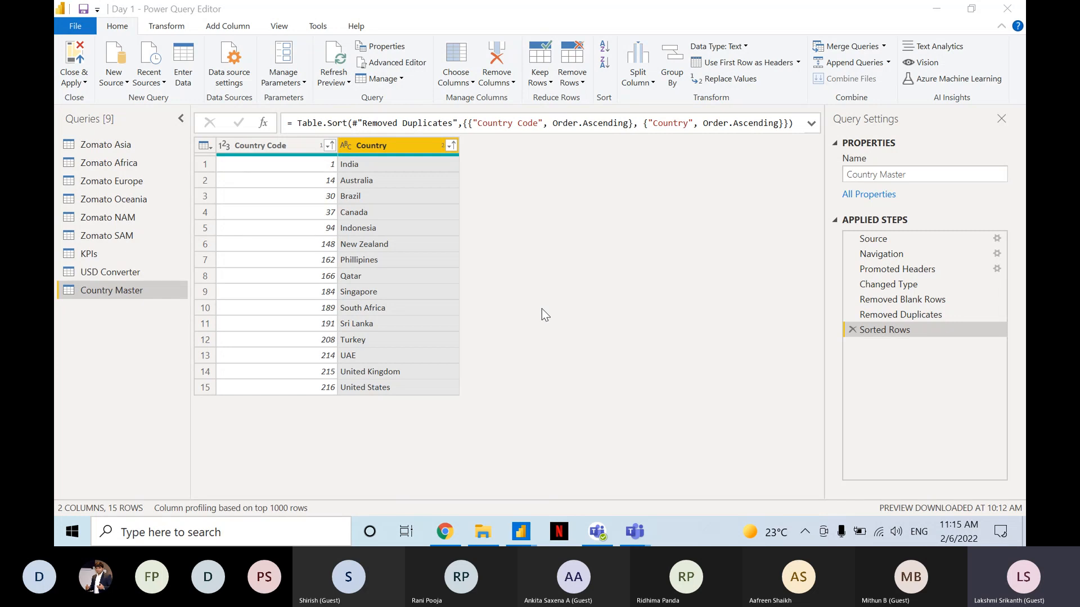
click(294, 144)
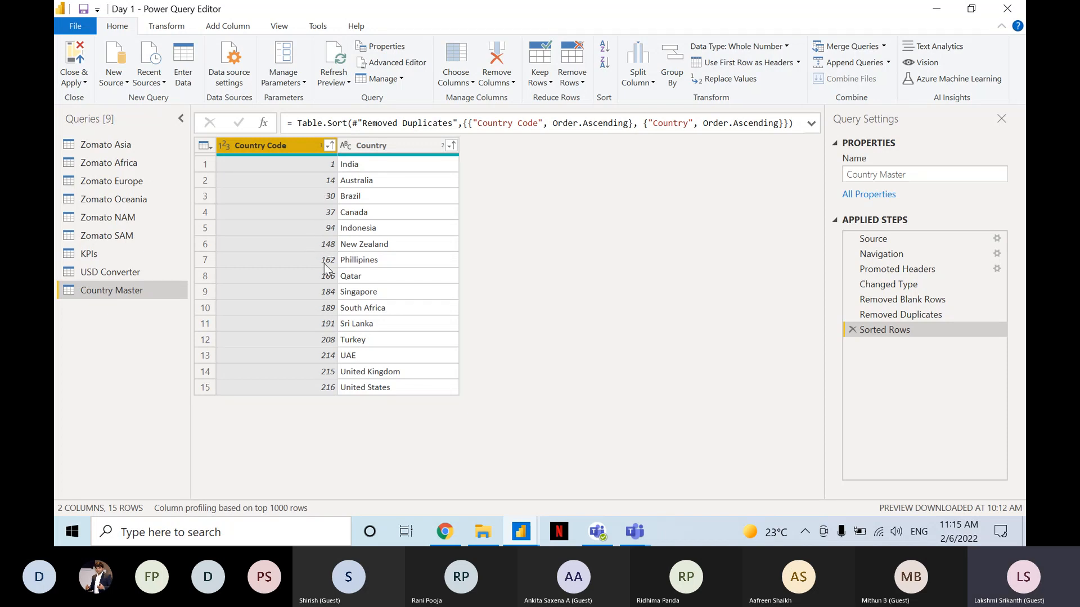
key(ctrl)
click(363, 214)
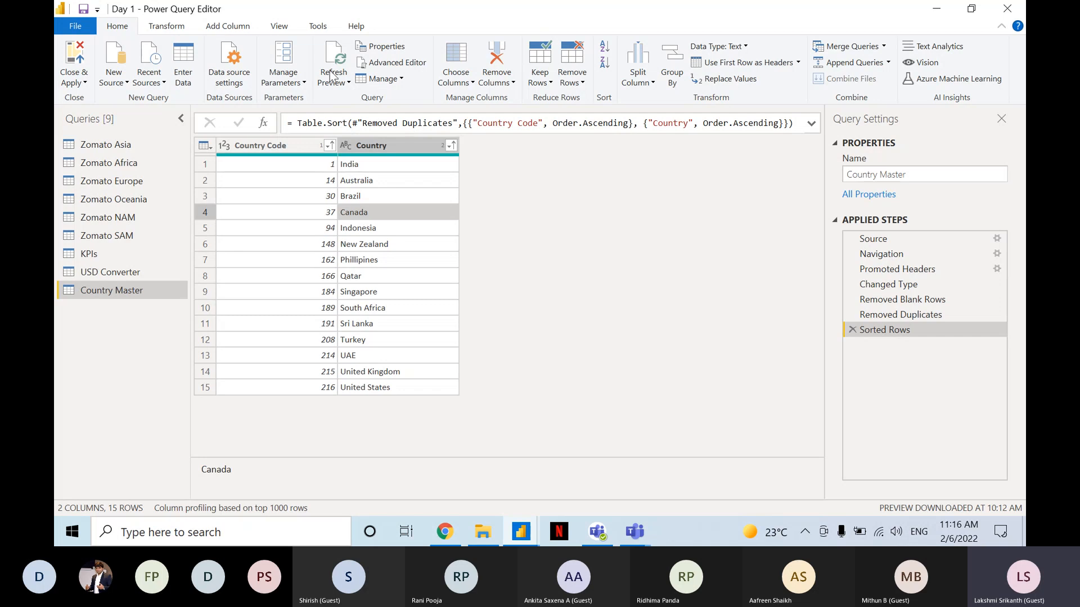
click(338, 84)
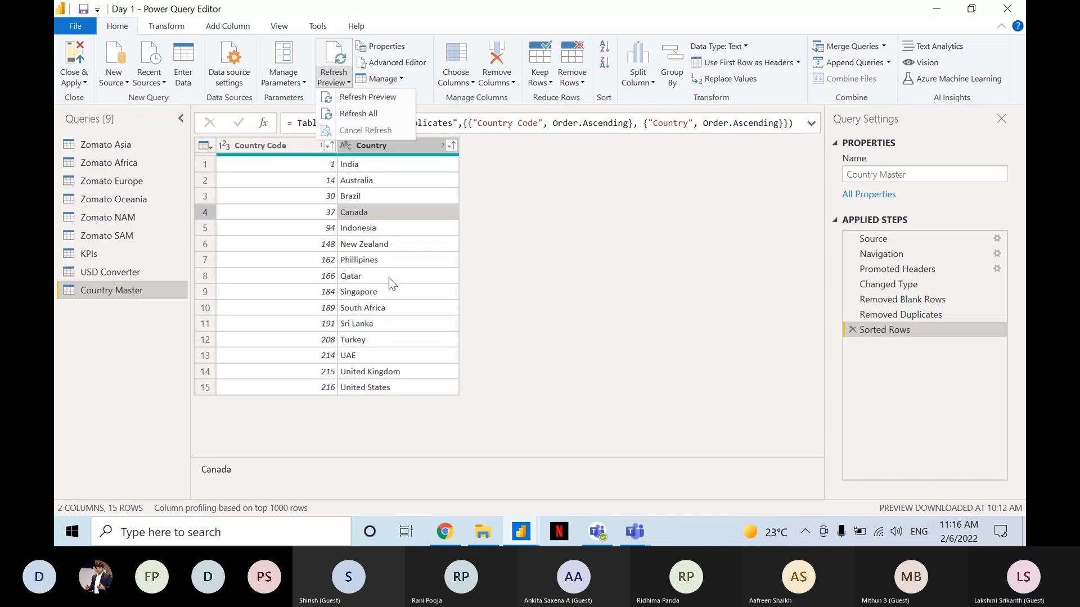
click(475, 275)
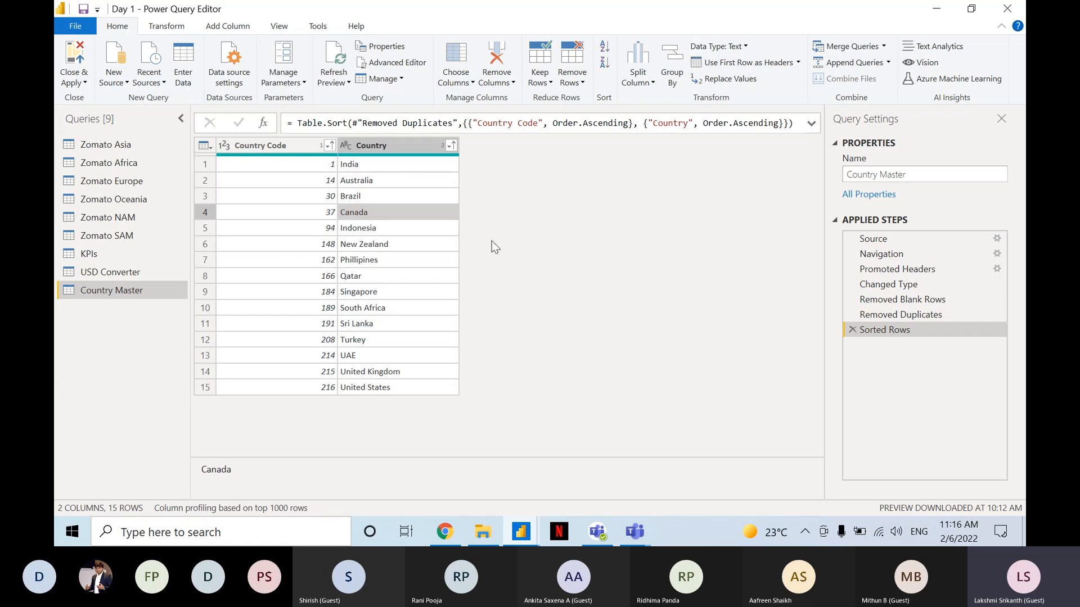
Save the Day 1 file, choosing to apply the pending query changes later.
key(ctrl+s)
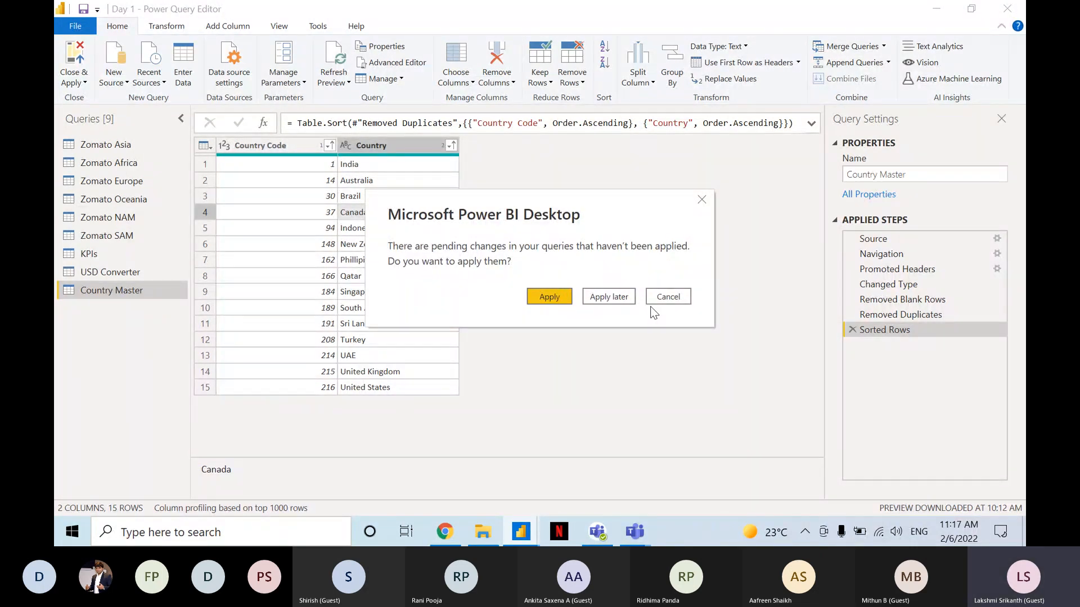
click(623, 301)
click(623, 300)
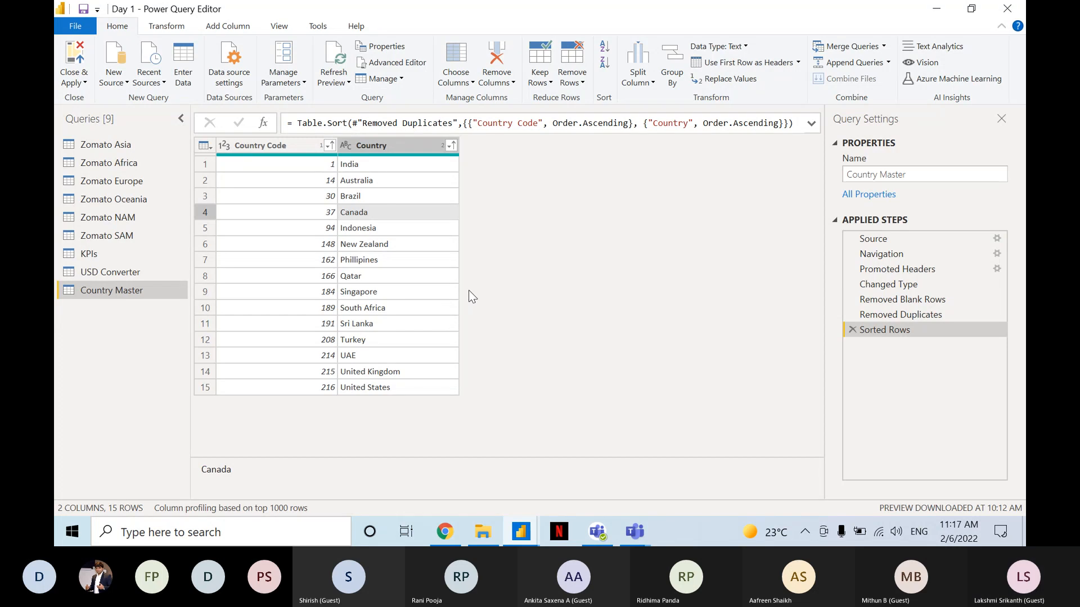
key(alt+F4)
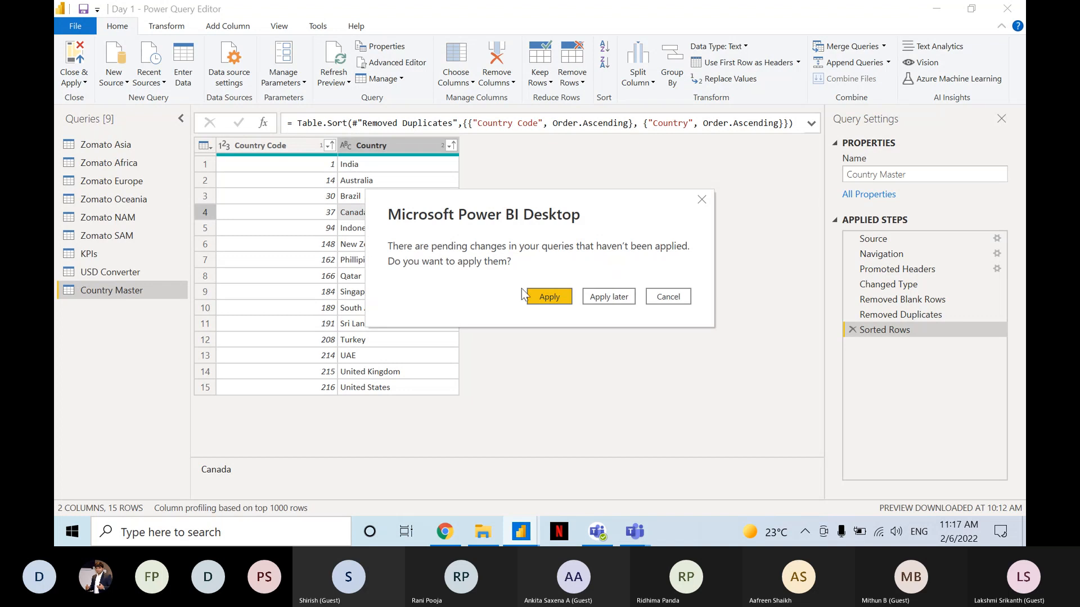
click(608, 297)
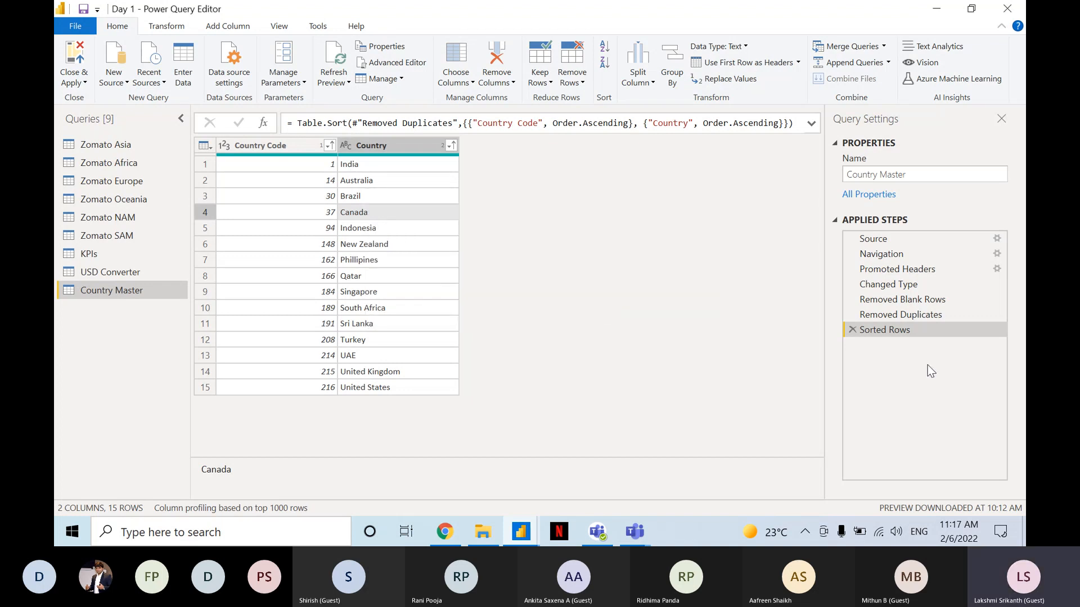
Look at the Microsoft Teams meeting chat, return to Power Query Editor and save the file again with the Apply later option.
key(alt+Tab)
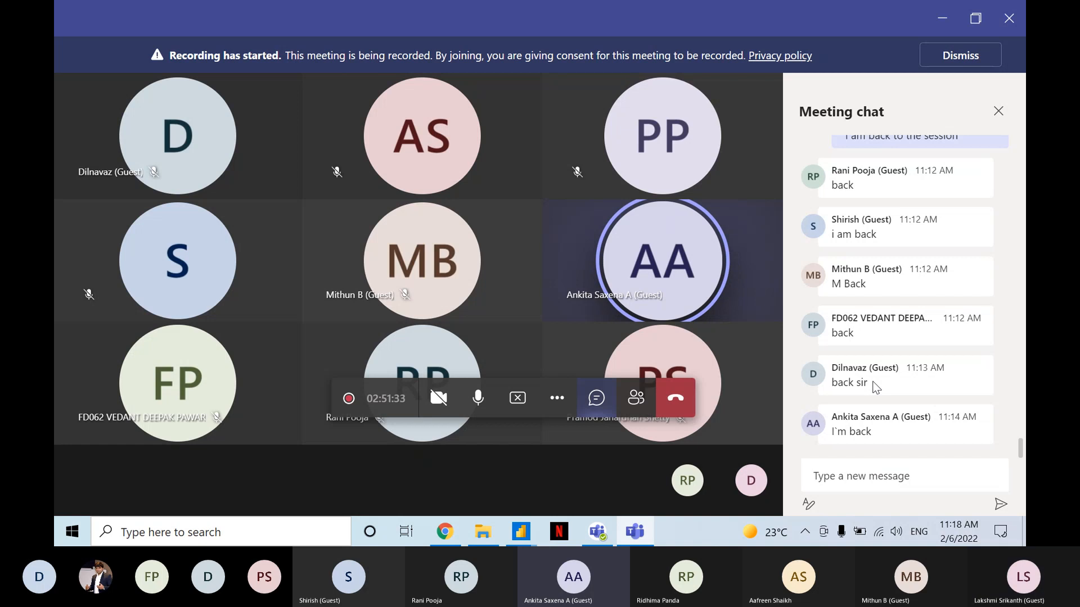
key(alt+Tab)
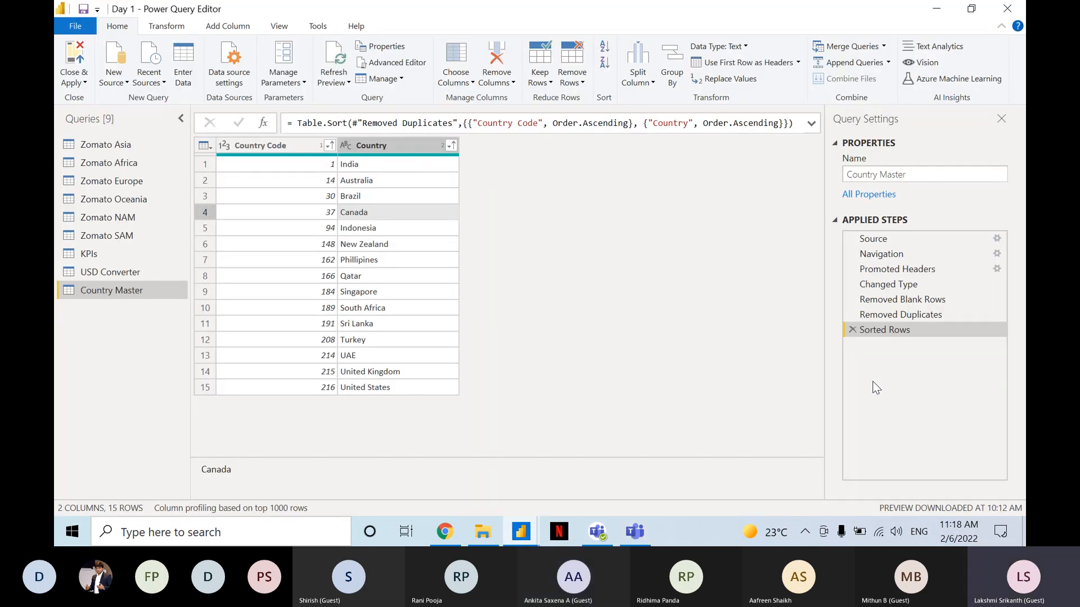
key(alt+Tab)
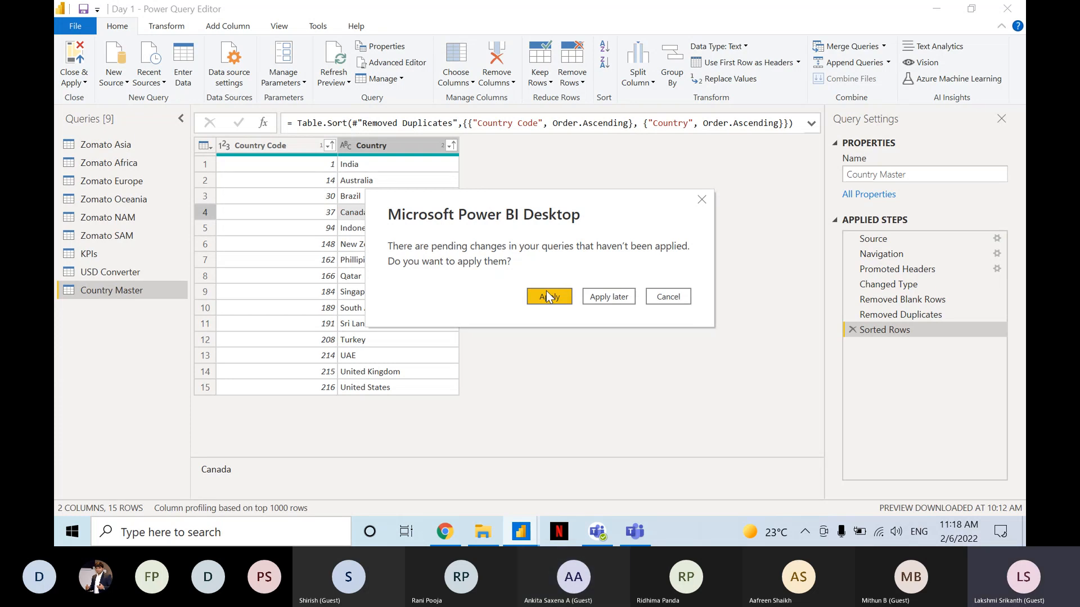
click(590, 299)
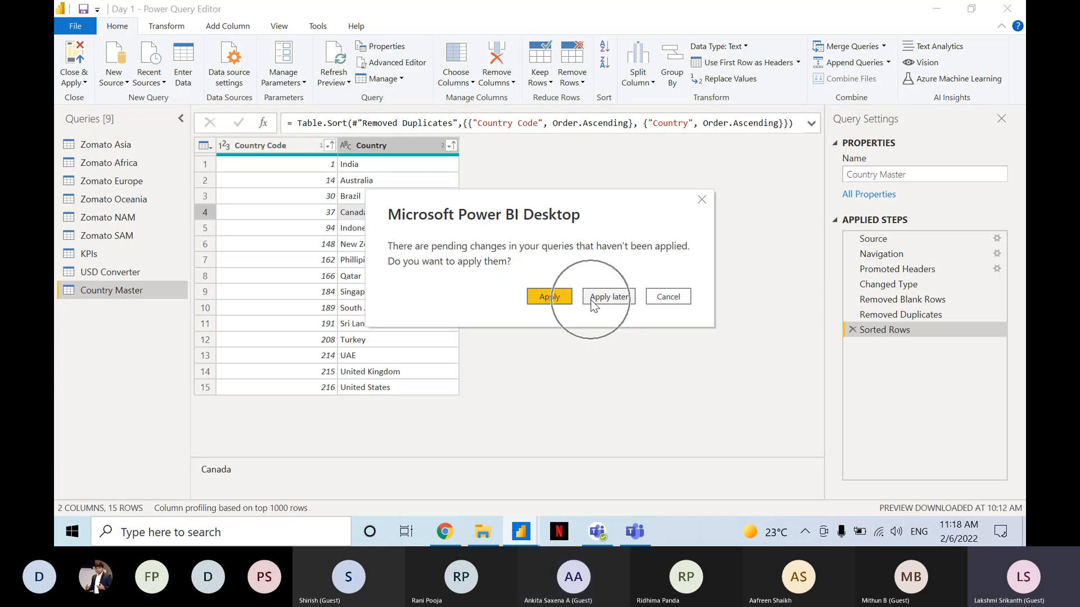
click(590, 299)
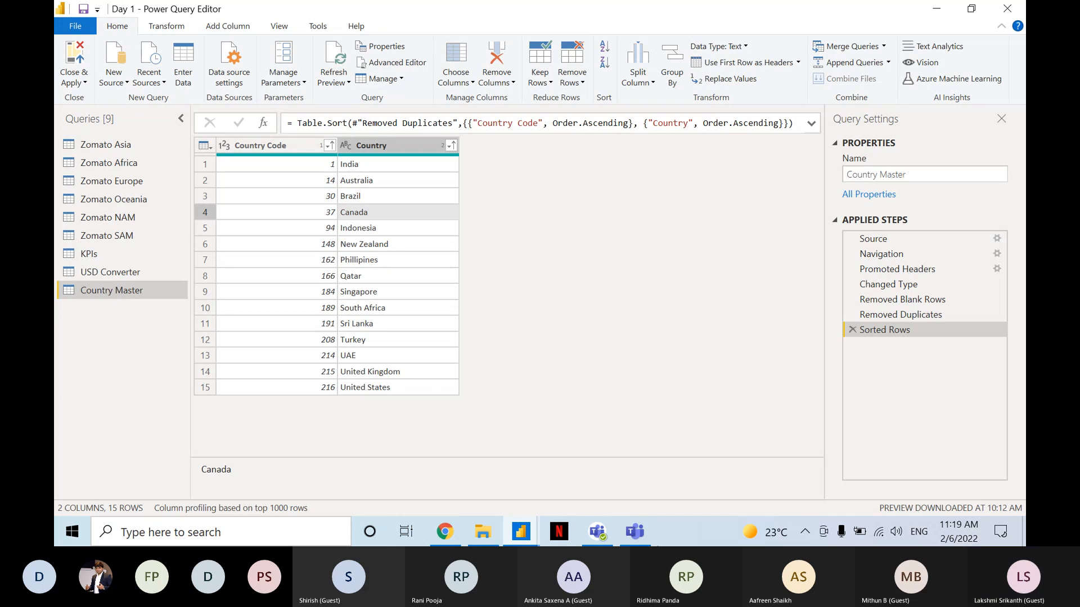
Switch to the Microsoft Teams meeting, mute and unmute the microphone while reading the chat, and return to Power Query Editor.
click(634, 531)
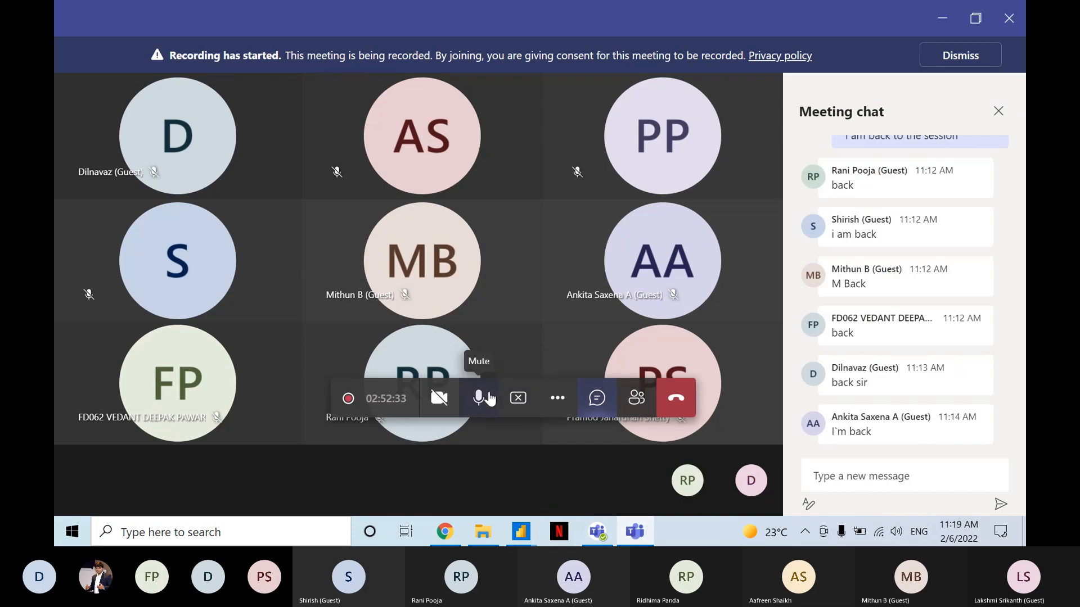
click(489, 398)
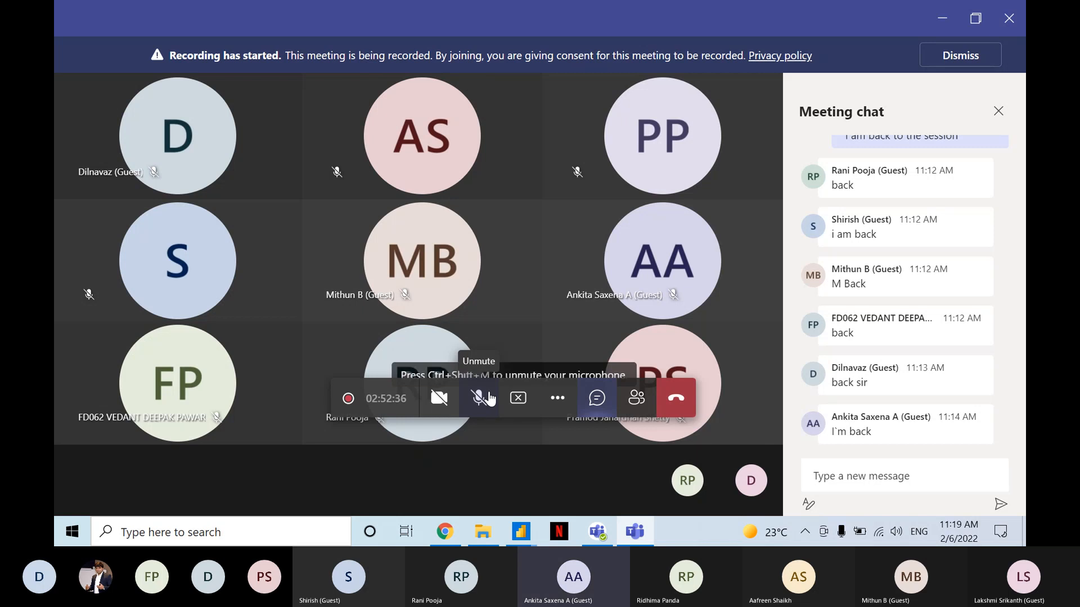
click(489, 399)
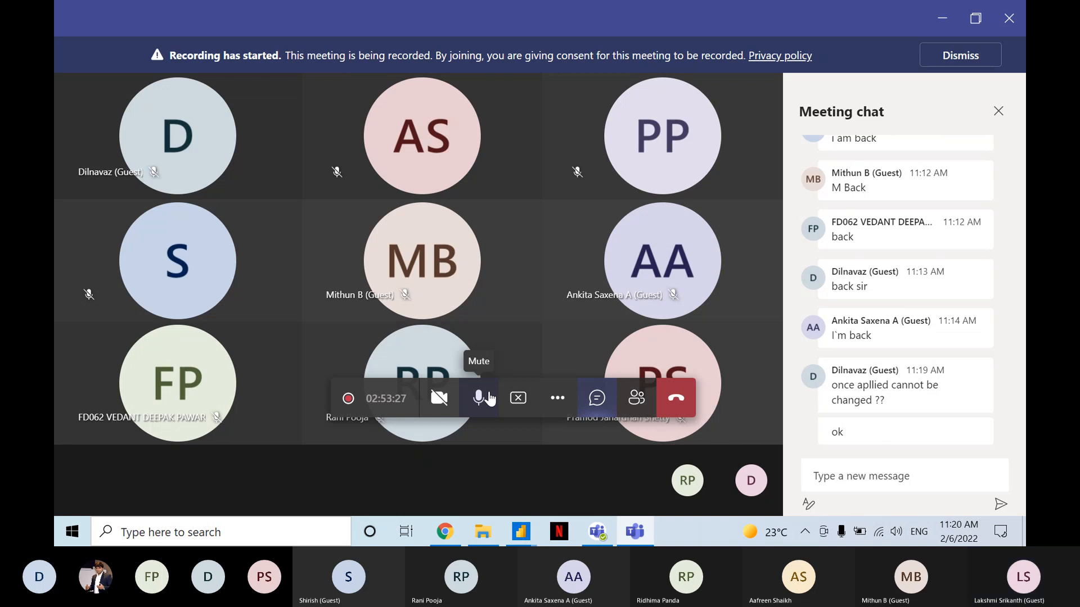
click(490, 398)
click(489, 398)
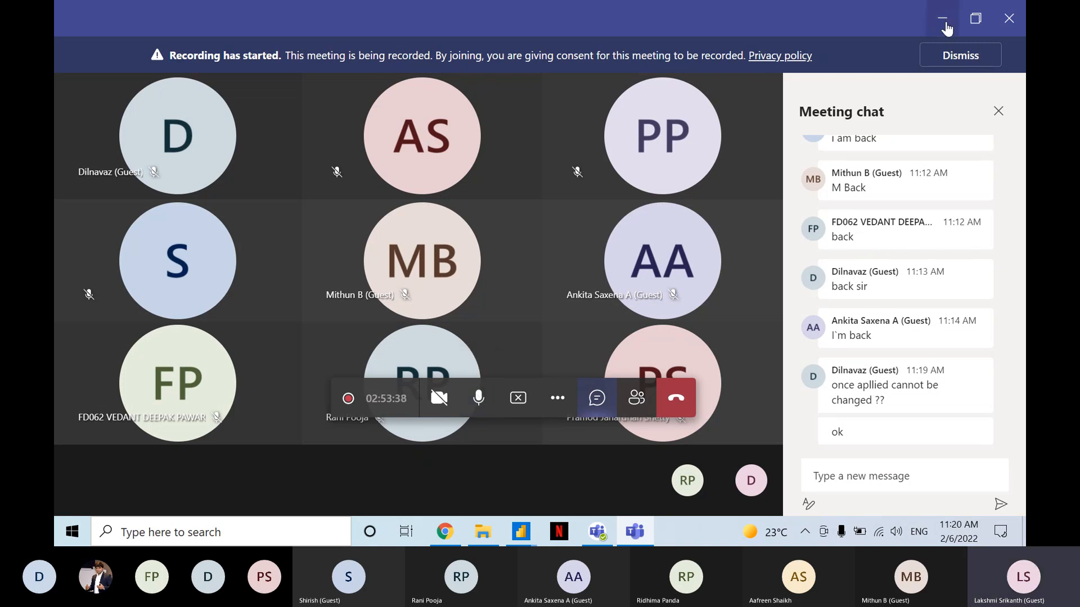
click(945, 24)
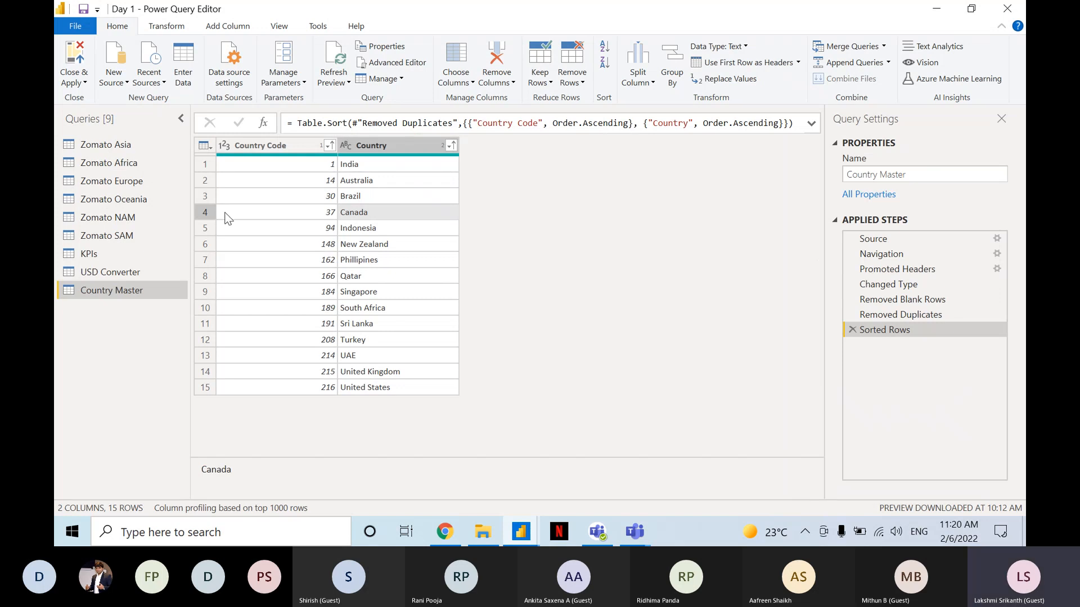
Review the continent queries one after another, from Zomato Asia to Zomato SAM.
click(137, 146)
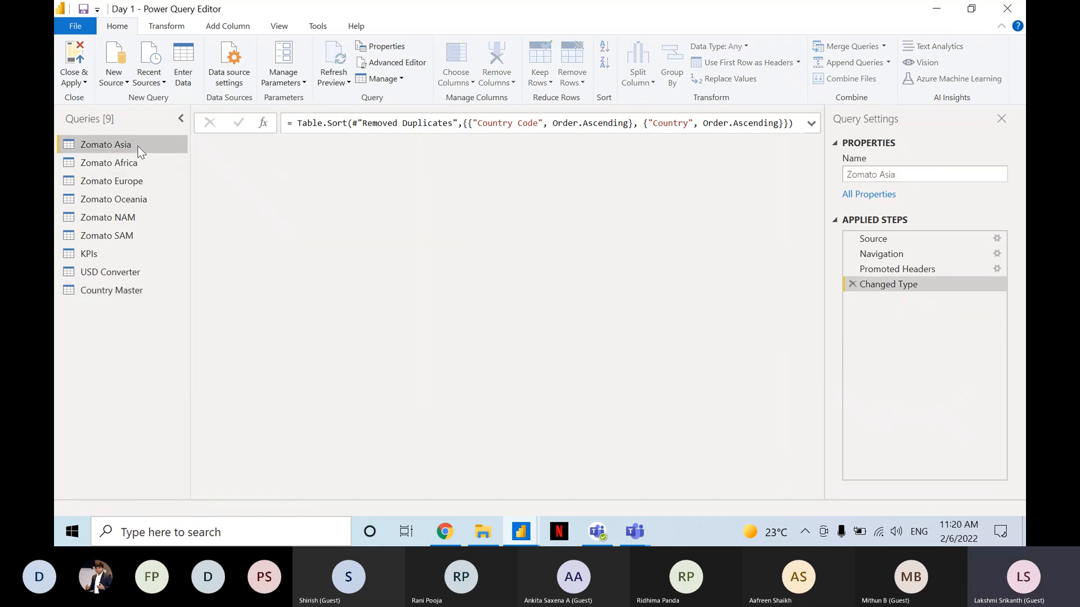
click(134, 165)
click(135, 181)
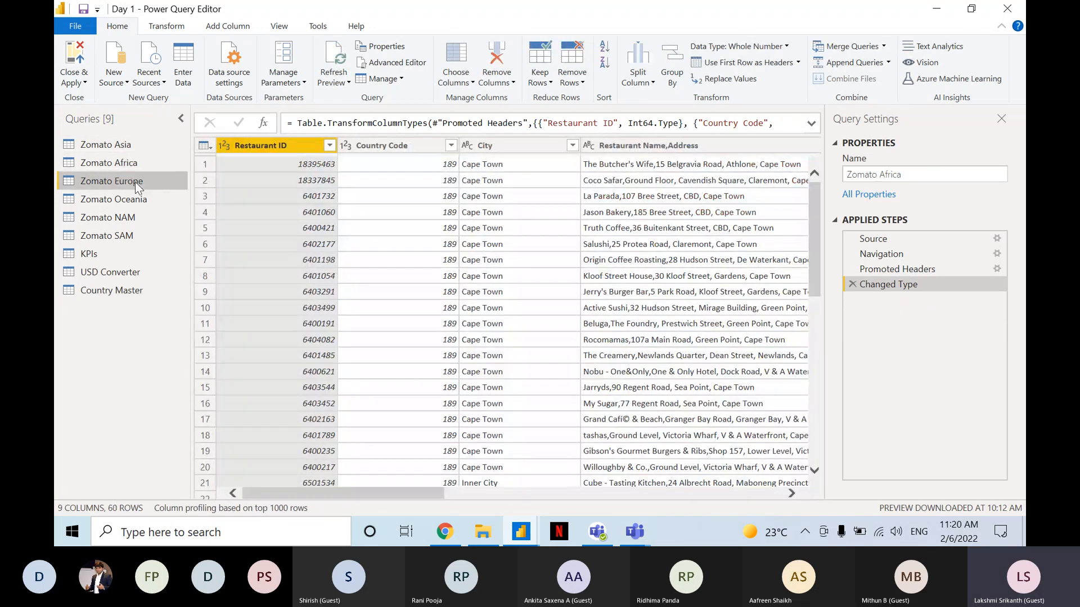
click(140, 200)
click(120, 219)
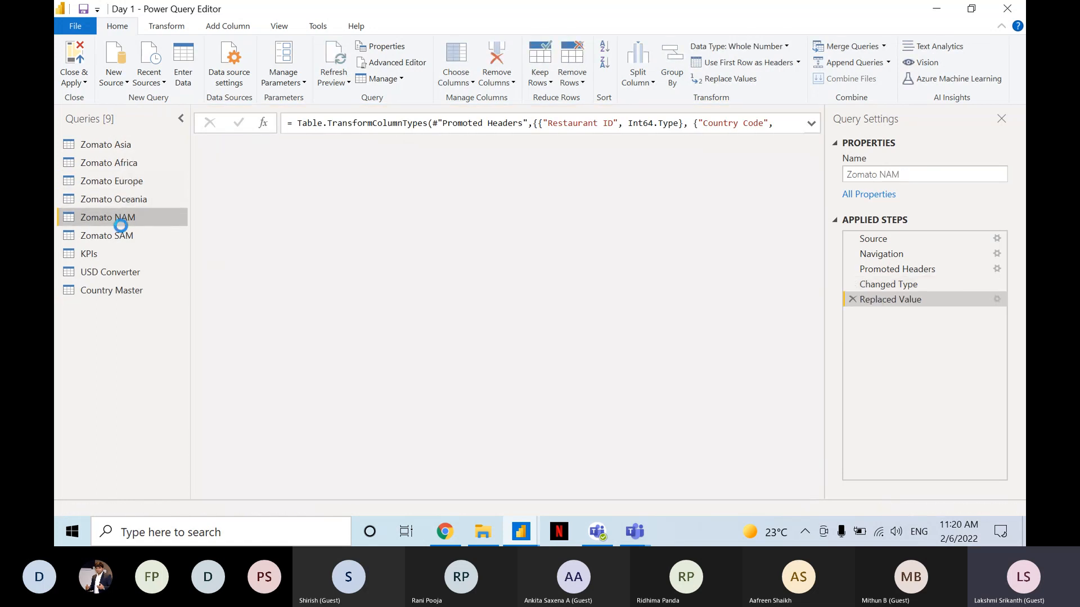
click(121, 229)
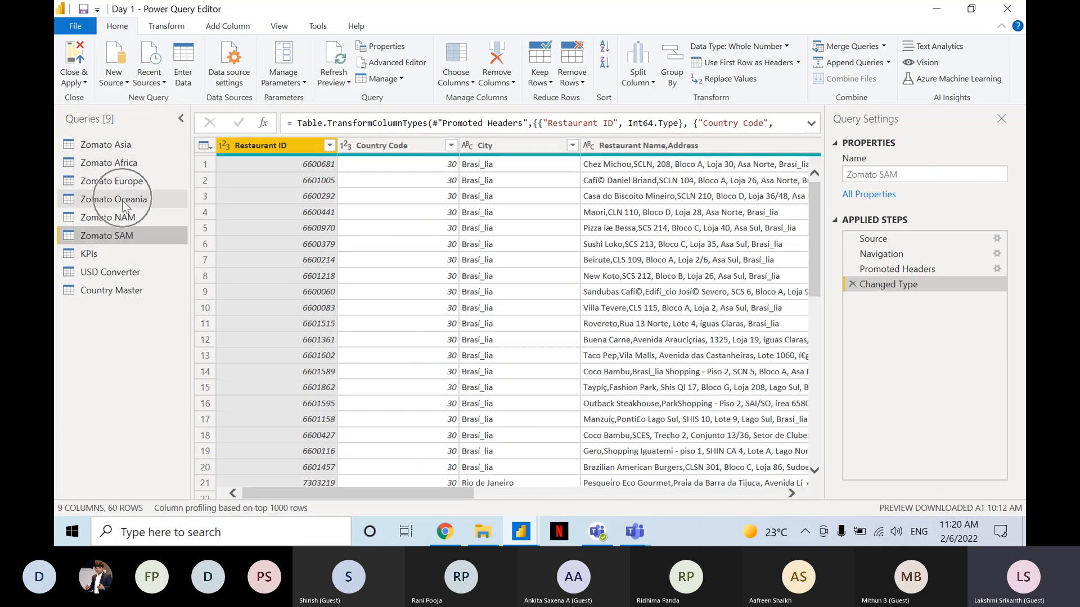
click(127, 278)
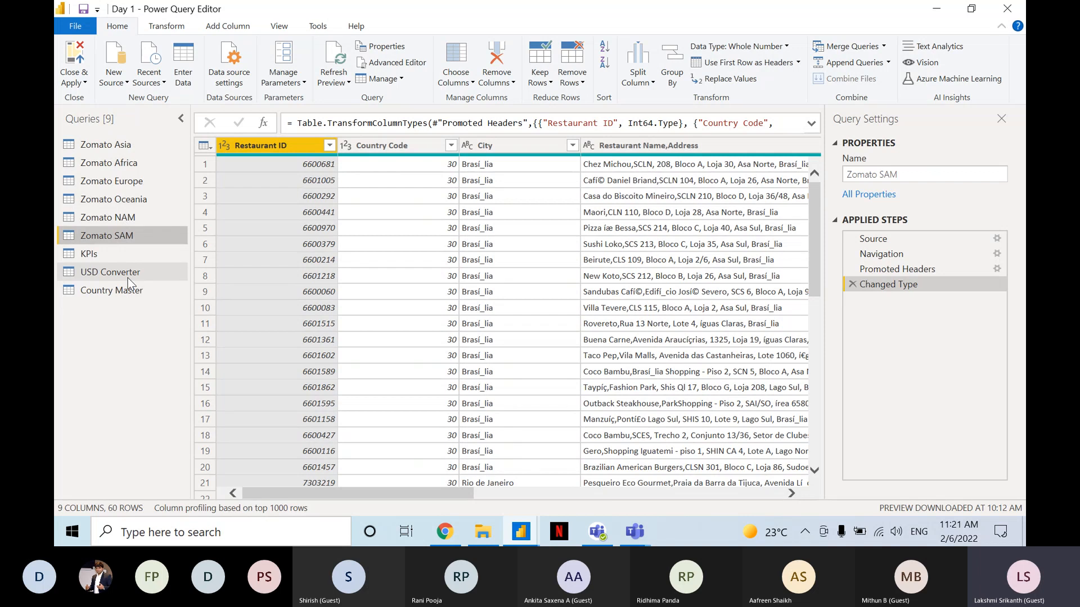
Move the Zomato Asia query into a new query group named Continent Inputs, leaving the description blank.
click(107, 150)
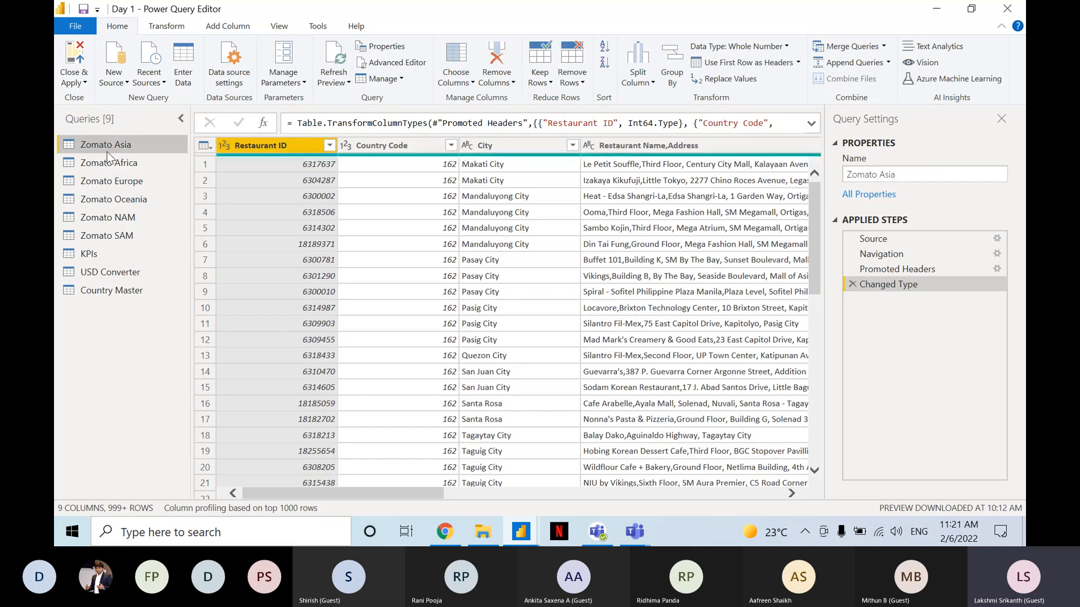
right_click(107, 152)
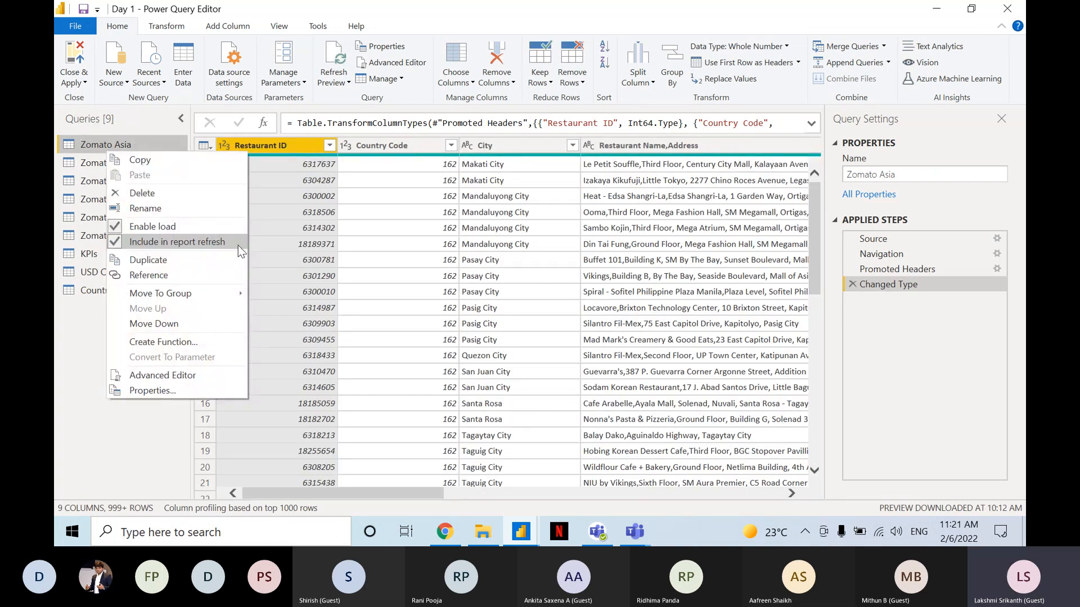
click(217, 293)
click(271, 300)
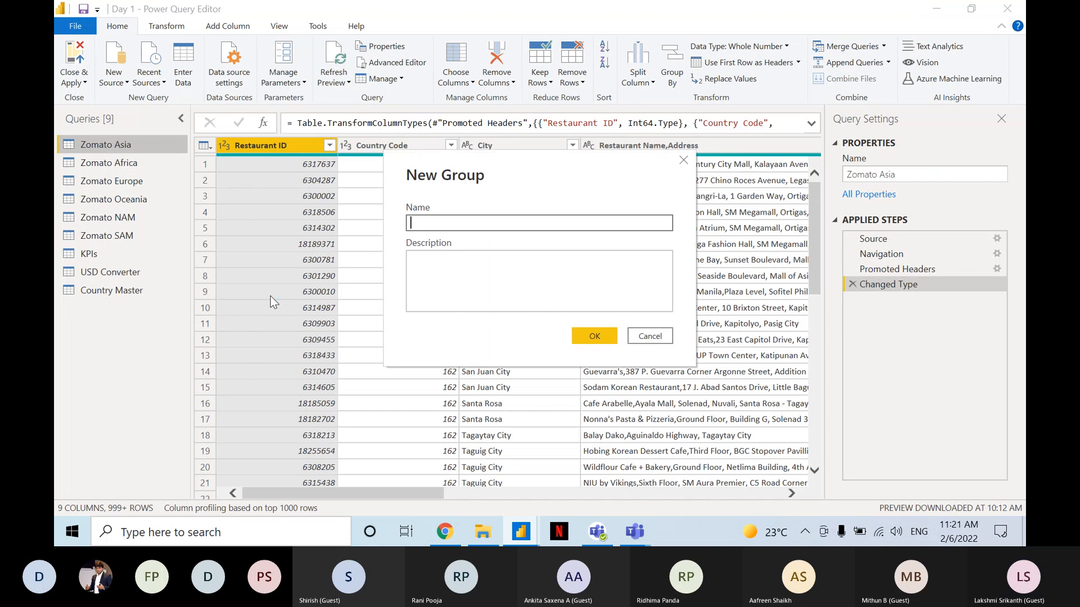
text(Con)
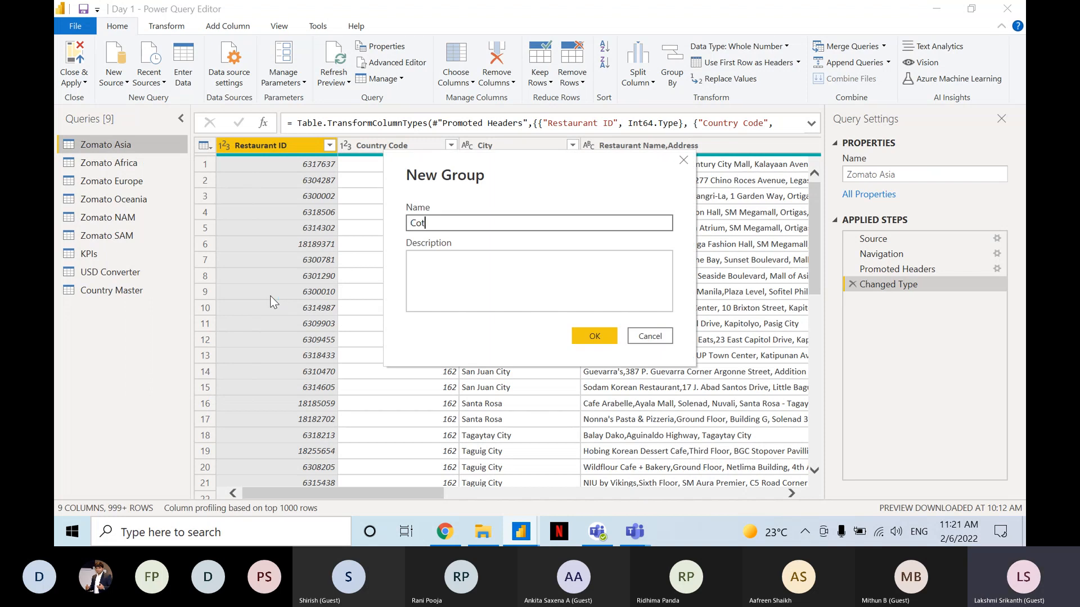
text(tinent Inouts)
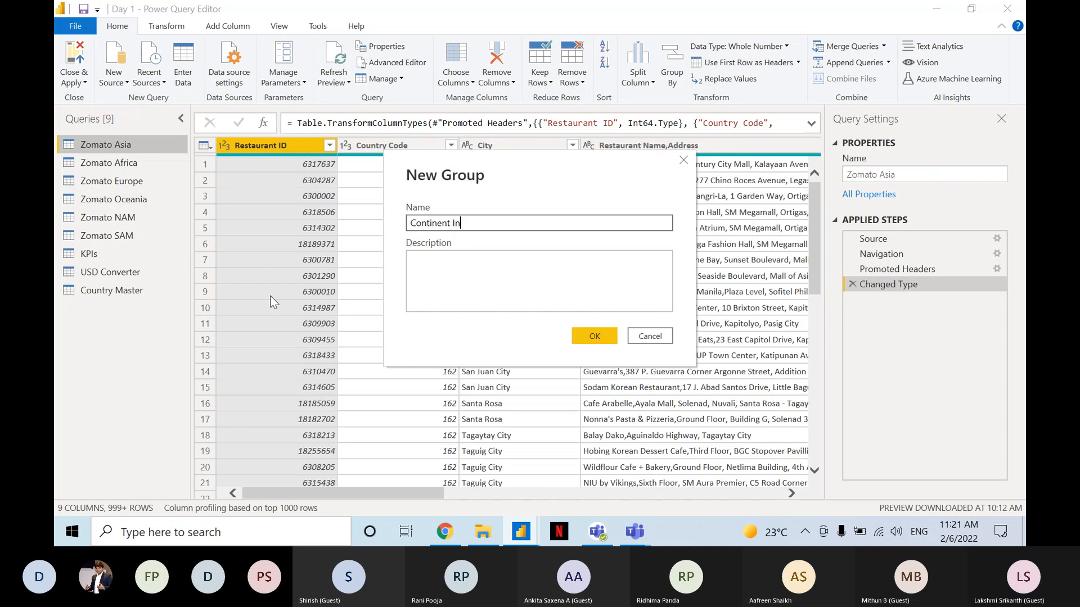
key(BackSpace)
key(BackSpace)
key(BackSpace)
key(BackSpace)
text(puts)
click(421, 259)
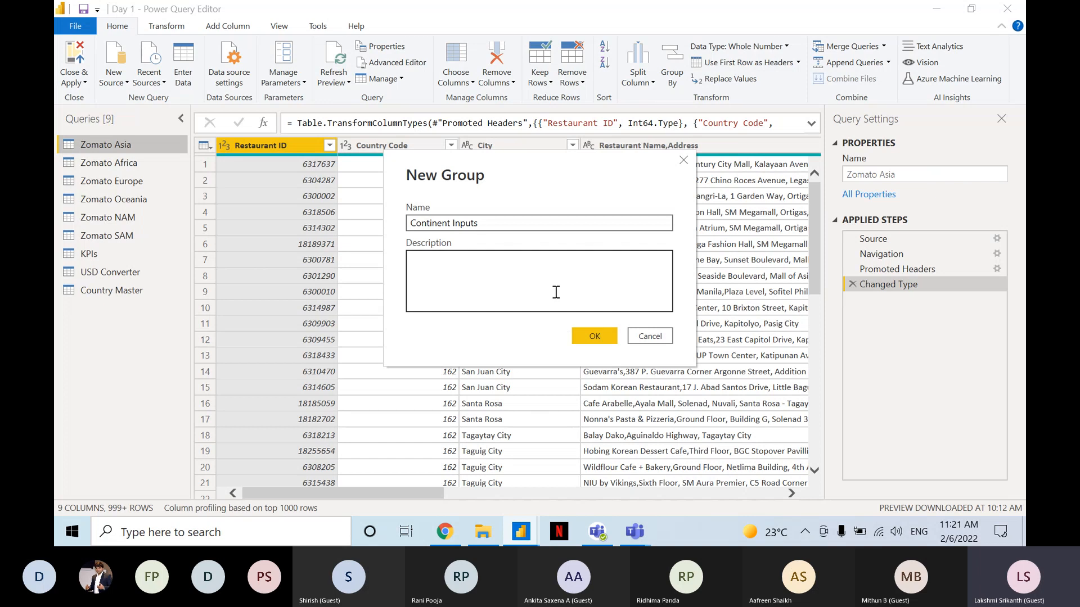
click(581, 335)
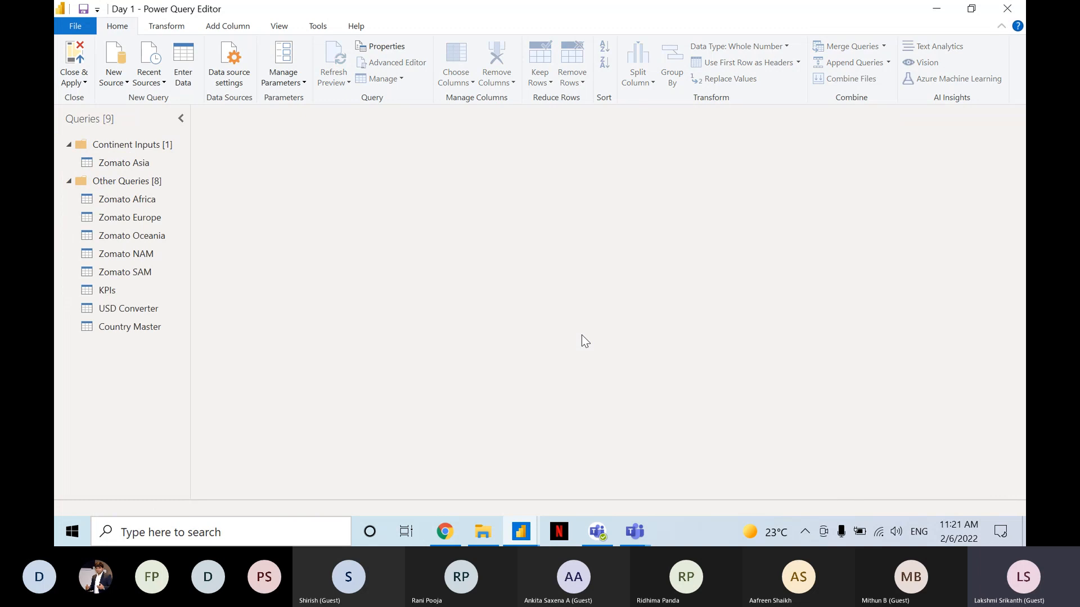
Move the Zomato Africa, Europe, Oceania, NAM and SAM queries together into the Continent Inputs group.
click(135, 164)
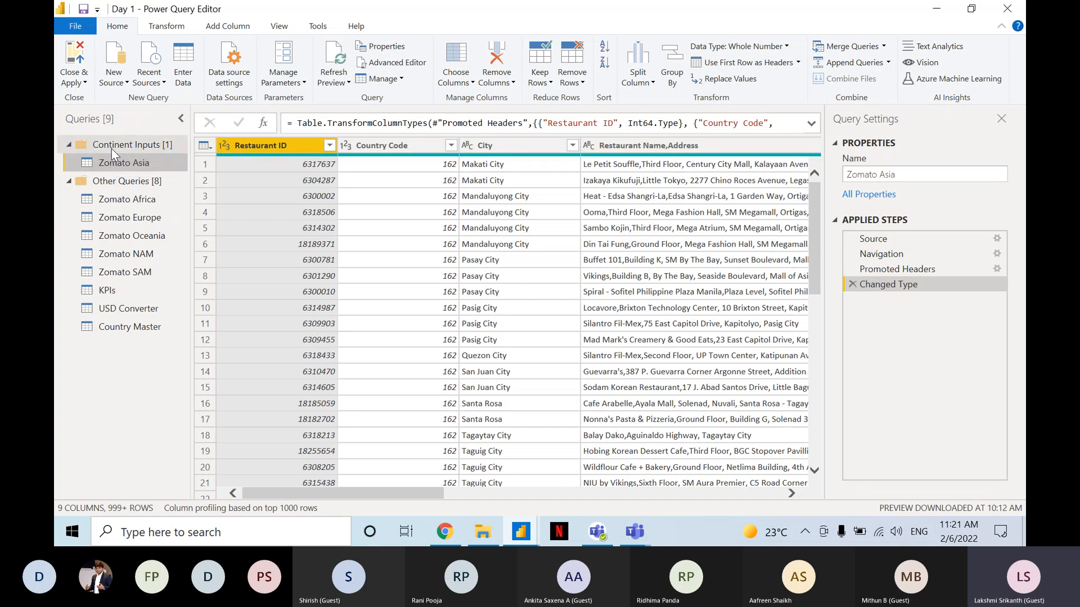
click(129, 201)
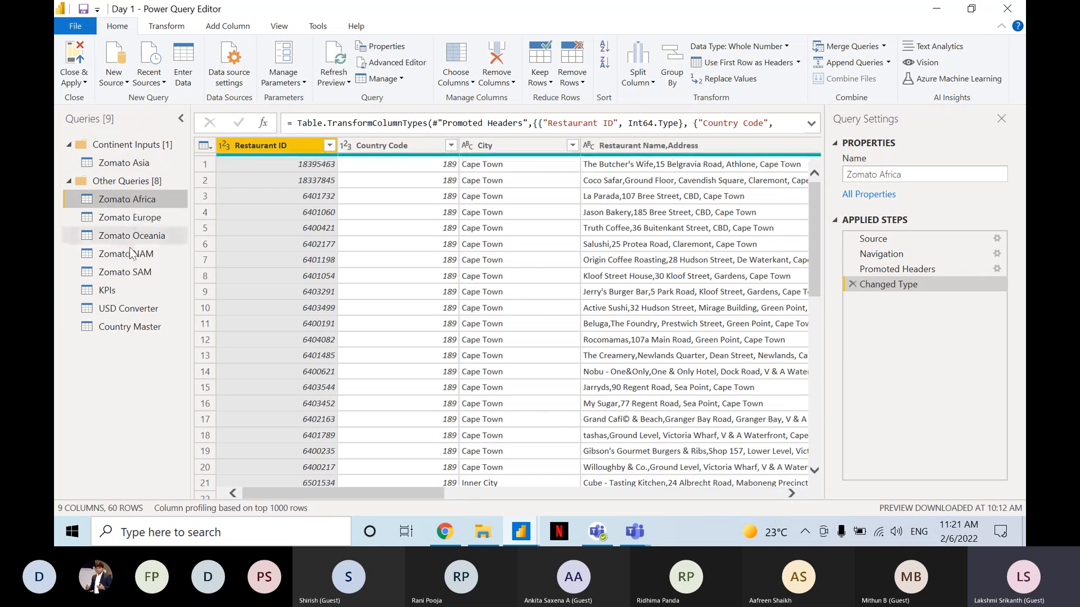
shift+click(130, 272)
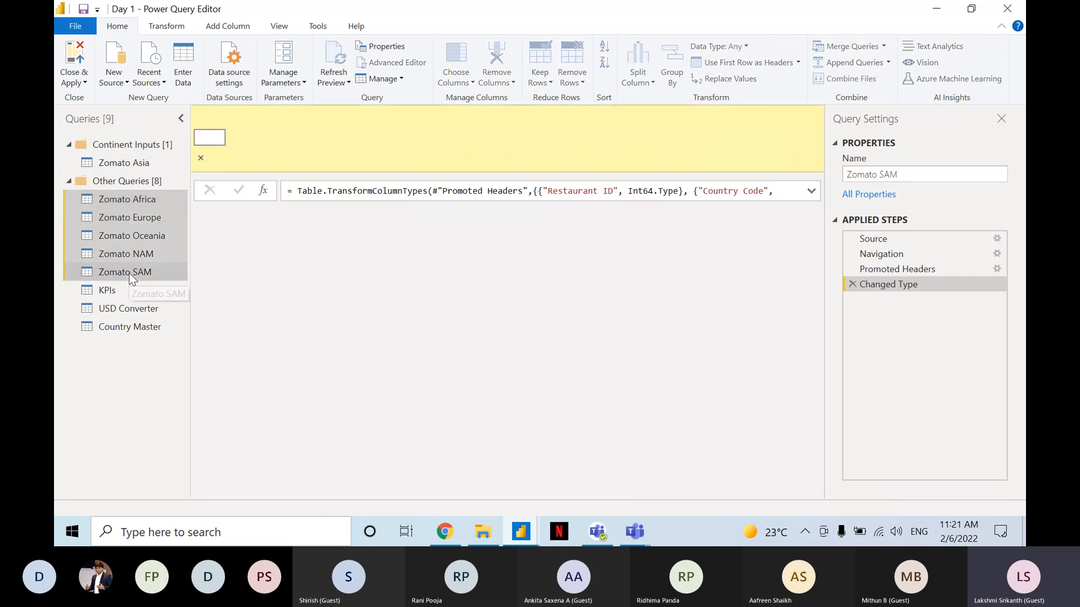
click(126, 197)
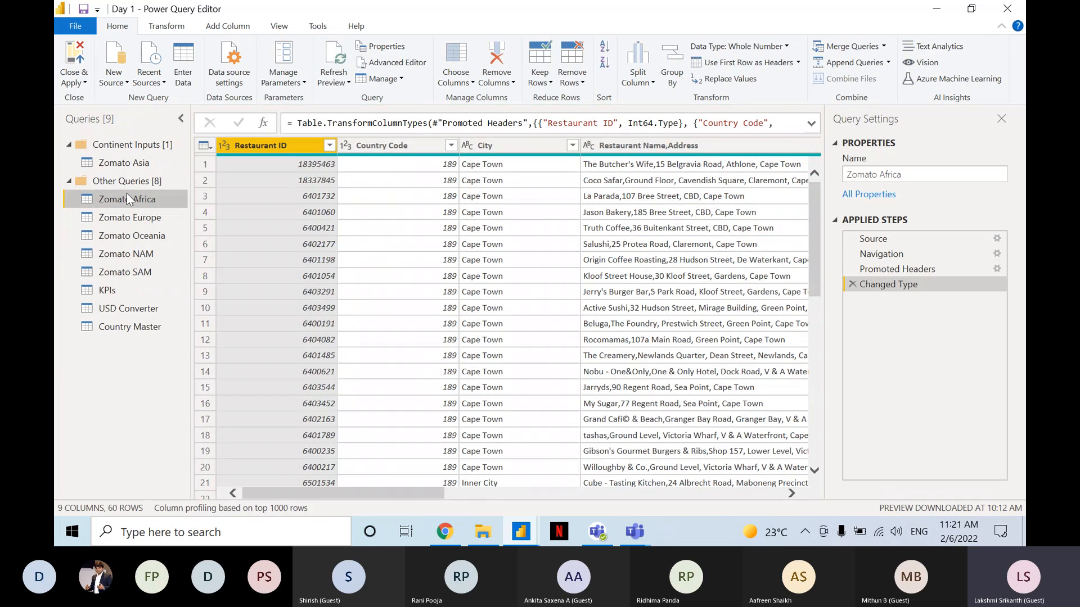
shift+click(126, 273)
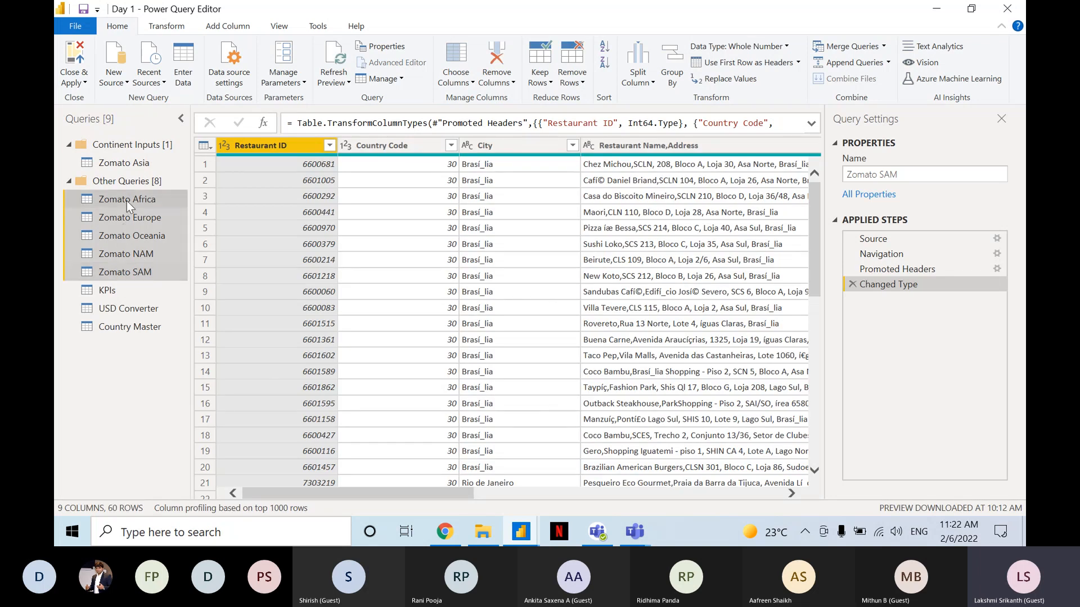
drag(126, 201, 130, 168)
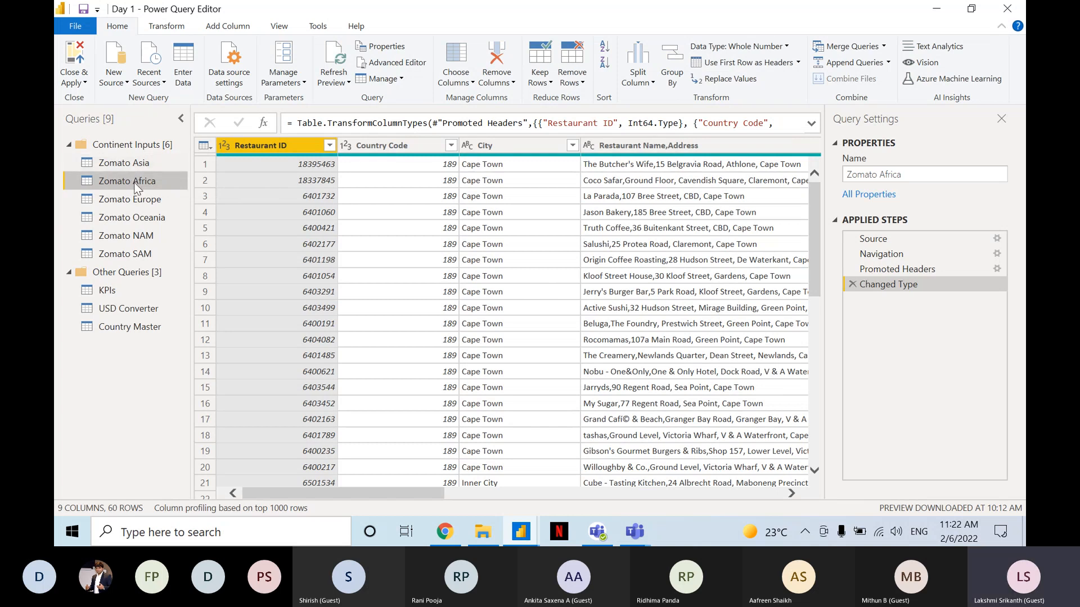
key(ctrl)
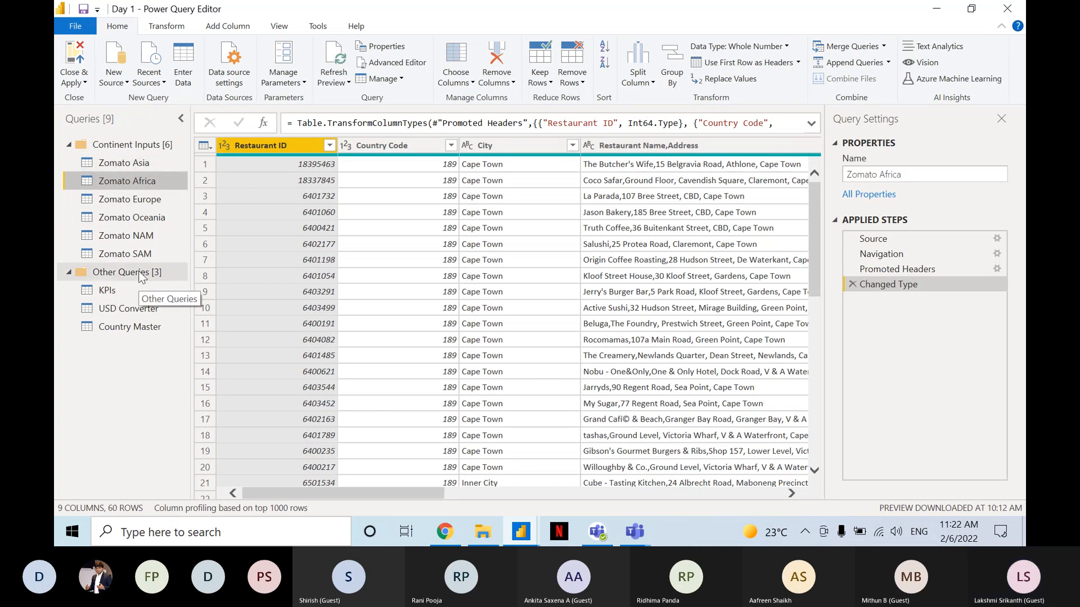
Move the KPIs query into a new query group named Other Inputs, leaving the description blank.
click(130, 285)
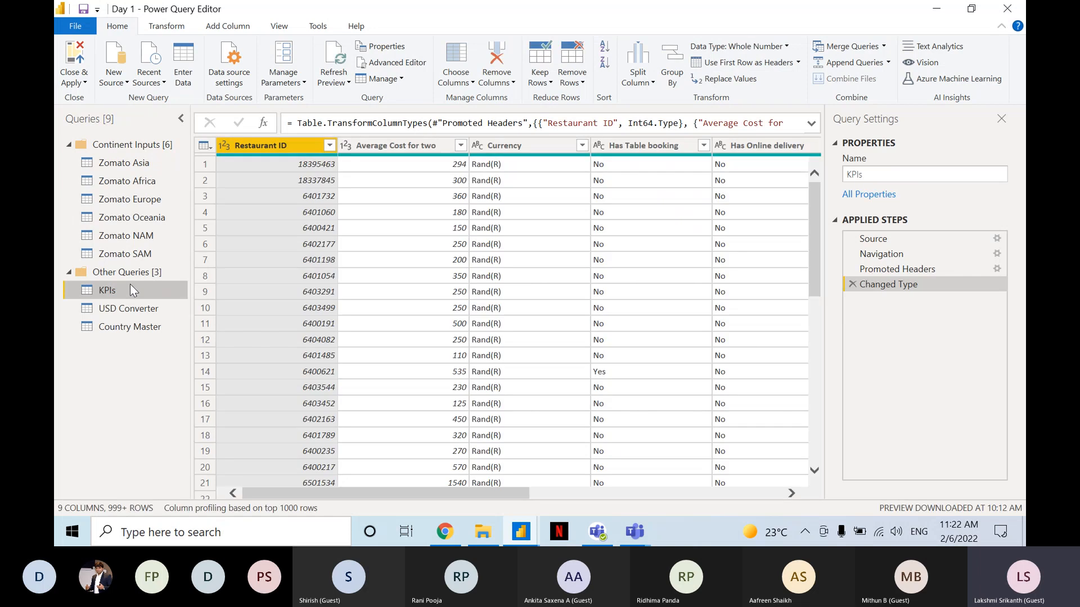
right_click(130, 285)
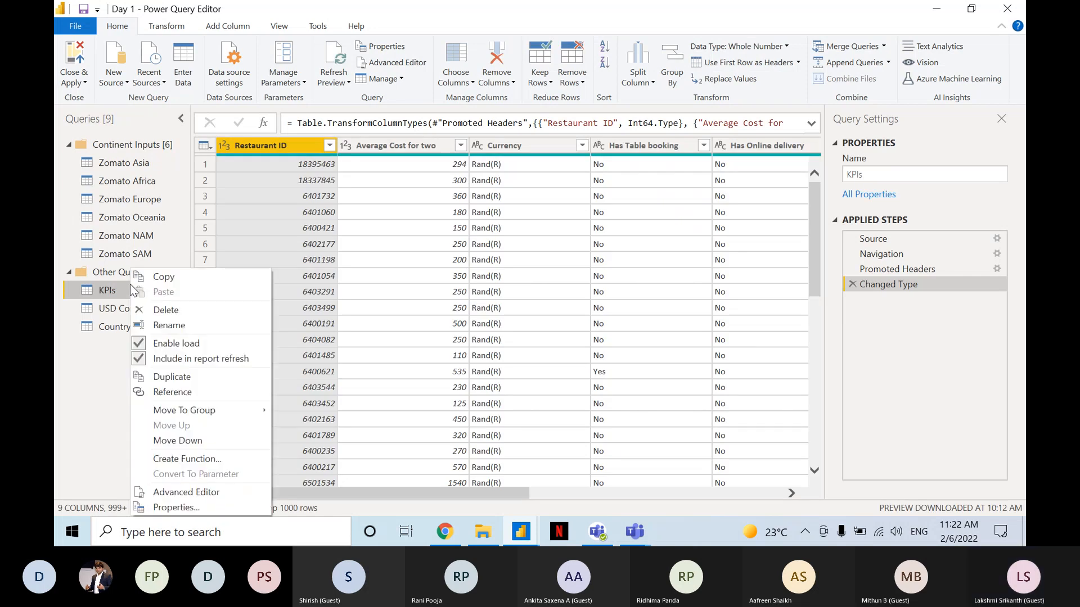
mouse_move(211, 408)
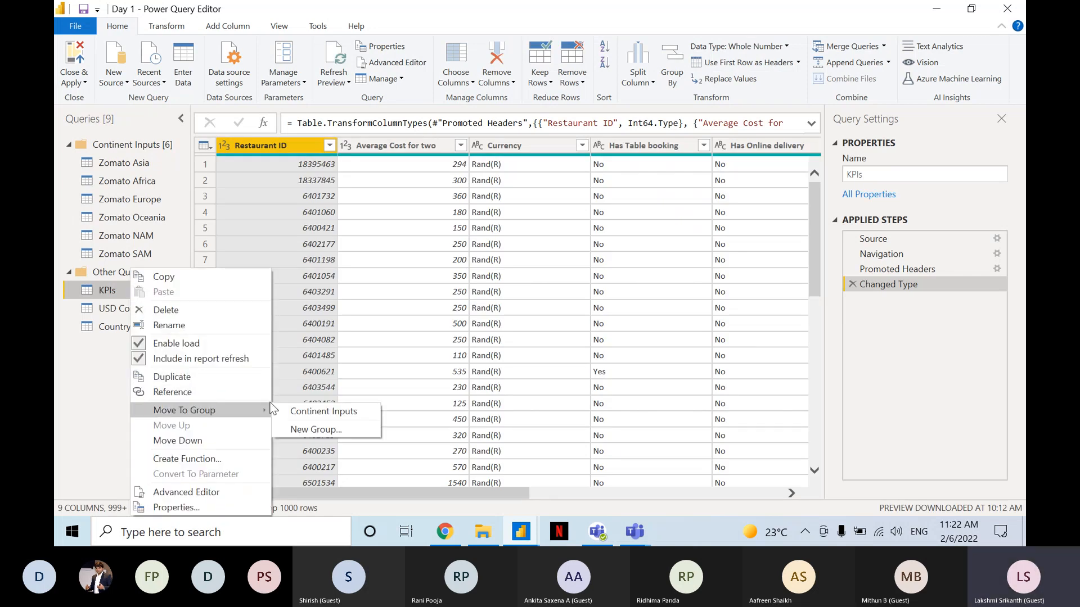
click(306, 430)
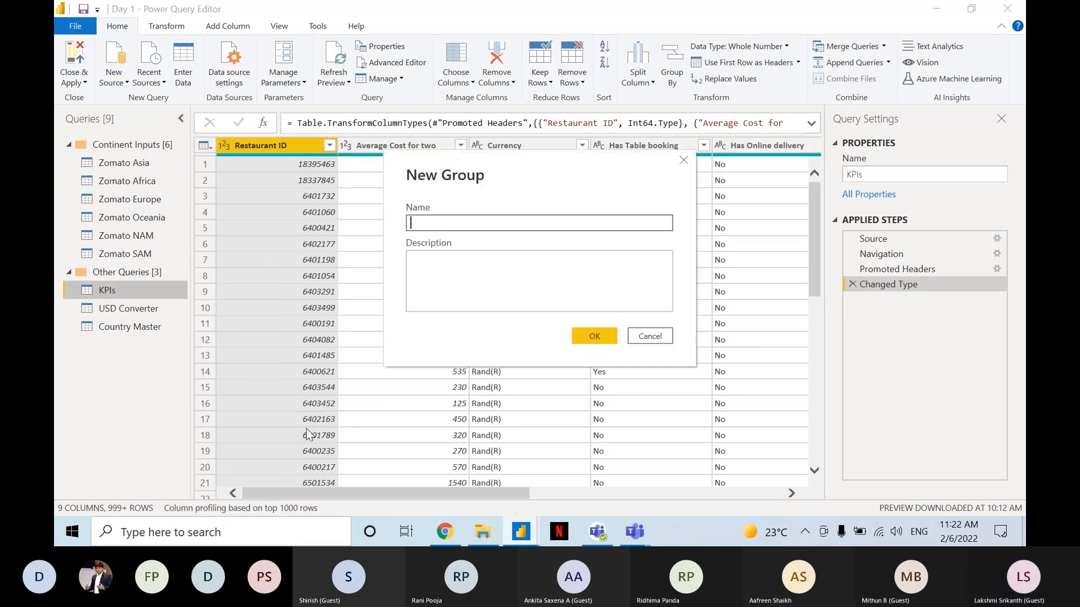
text(Other Inputs)
click(598, 333)
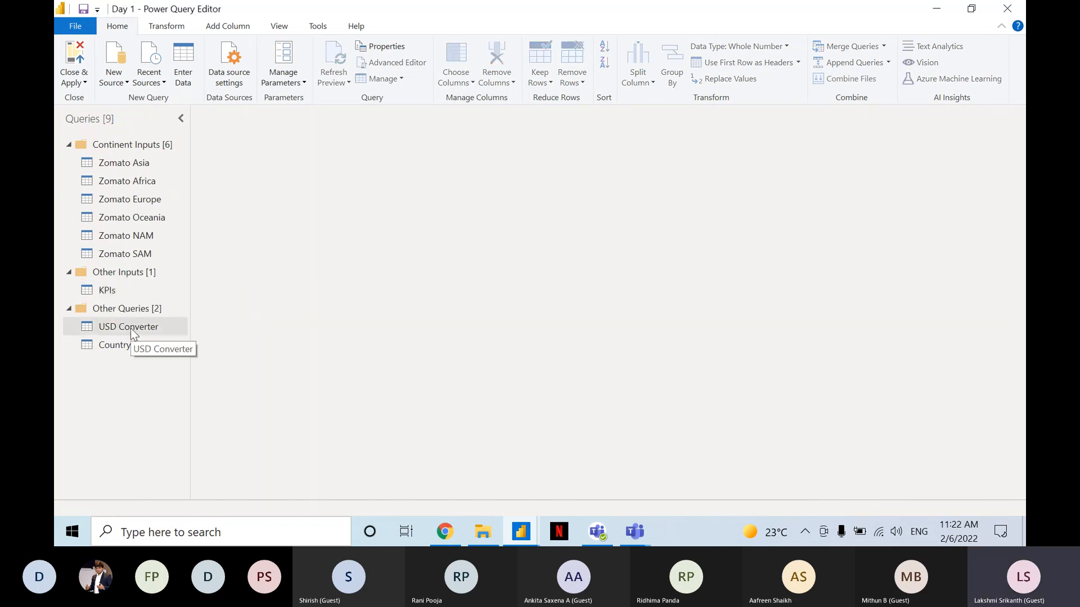
Move the USD Converter and Country Master queries together into the Other Inputs group.
click(130, 330)
click(131, 344)
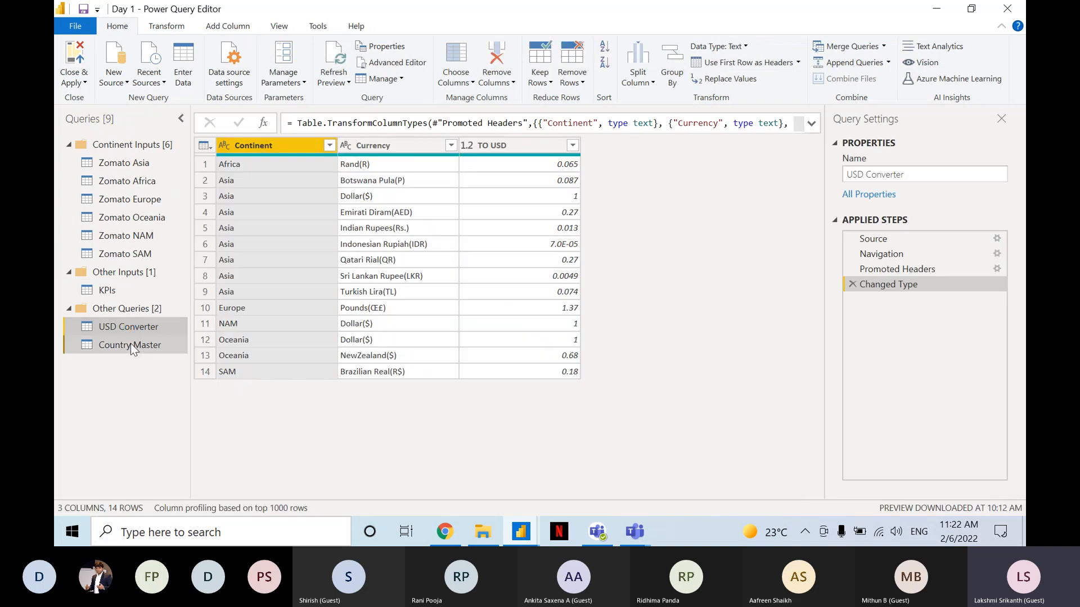
drag(126, 328, 124, 304)
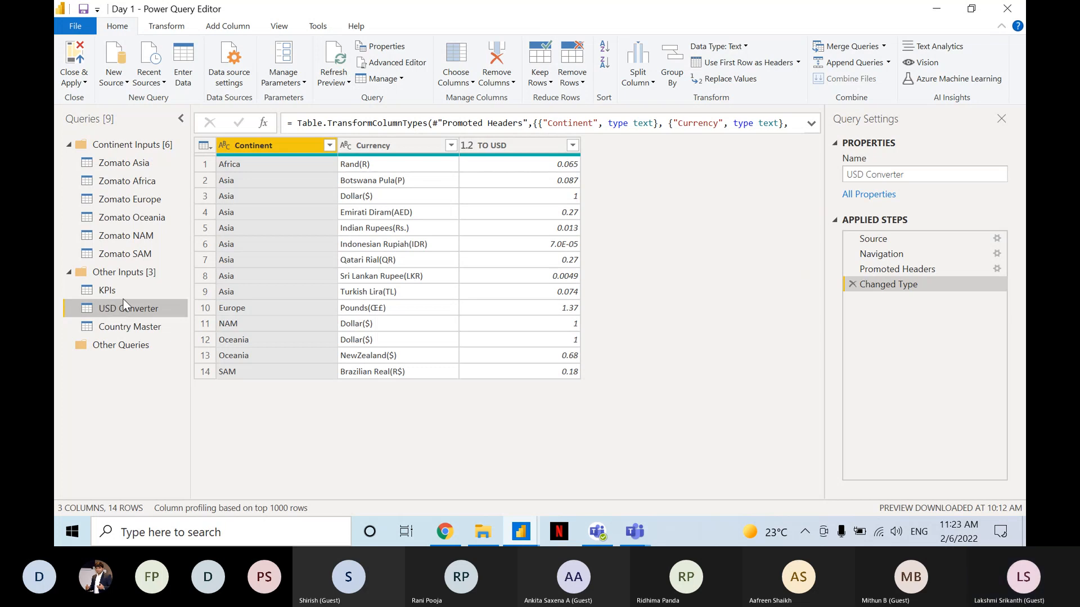
Check which options the empty Other Queries group offers, and look over the Continent Inputs and Other Inputs groups.
right_click(120, 348)
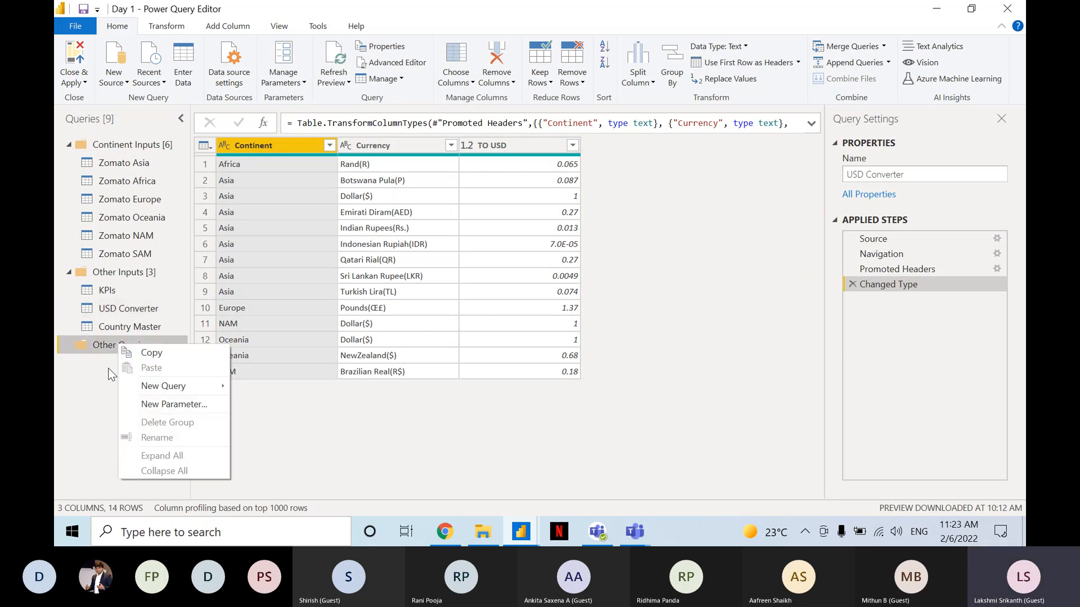
click(111, 382)
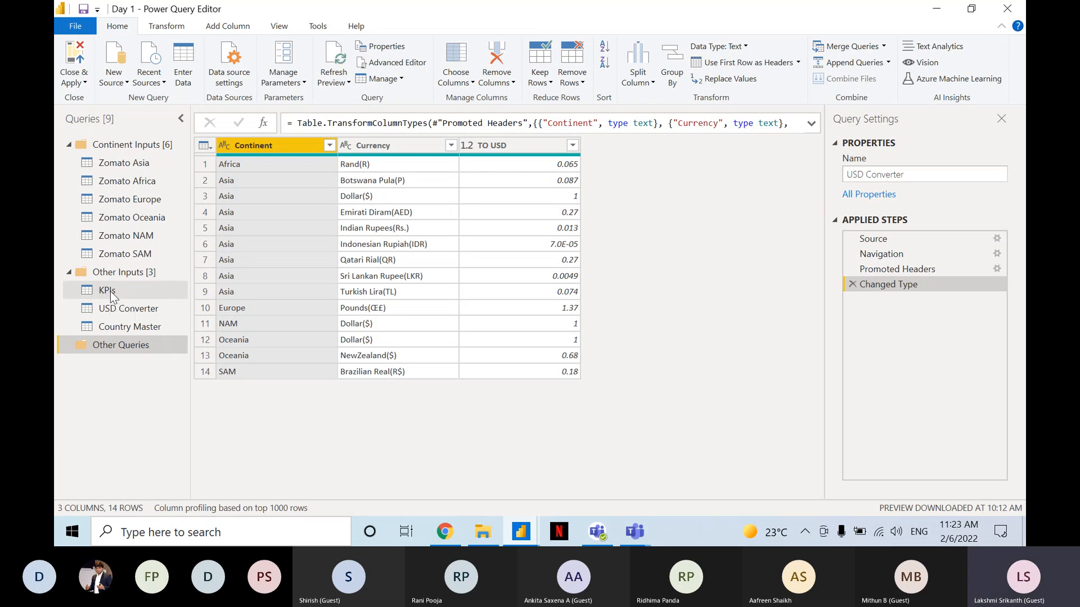
click(128, 153)
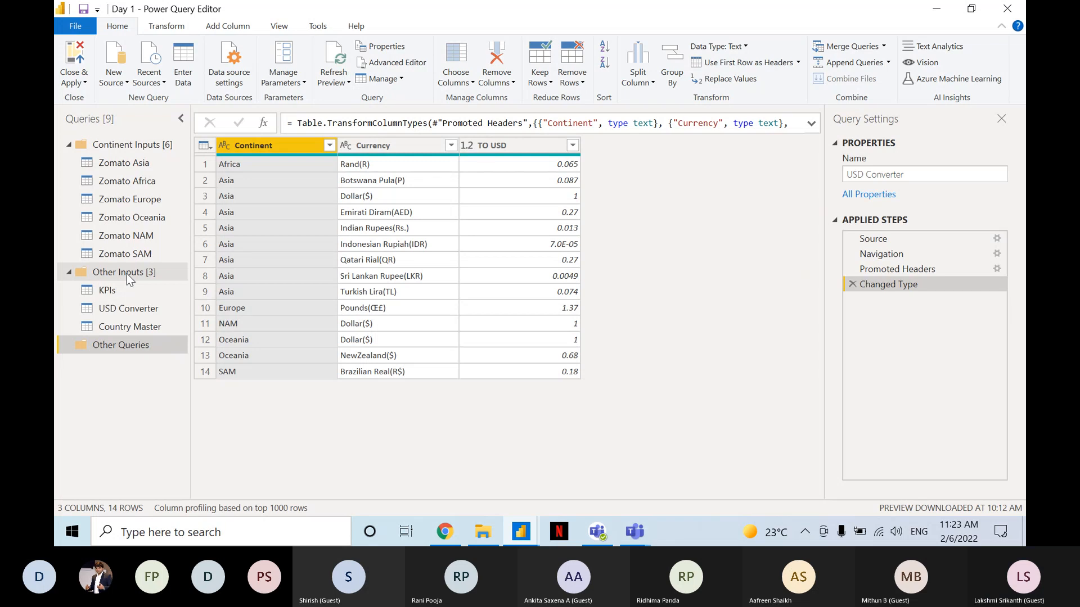
mouse_move(126, 273)
mouse_down()
mouse_move(120, 129)
mouse_move(120, 273)
mouse_up()
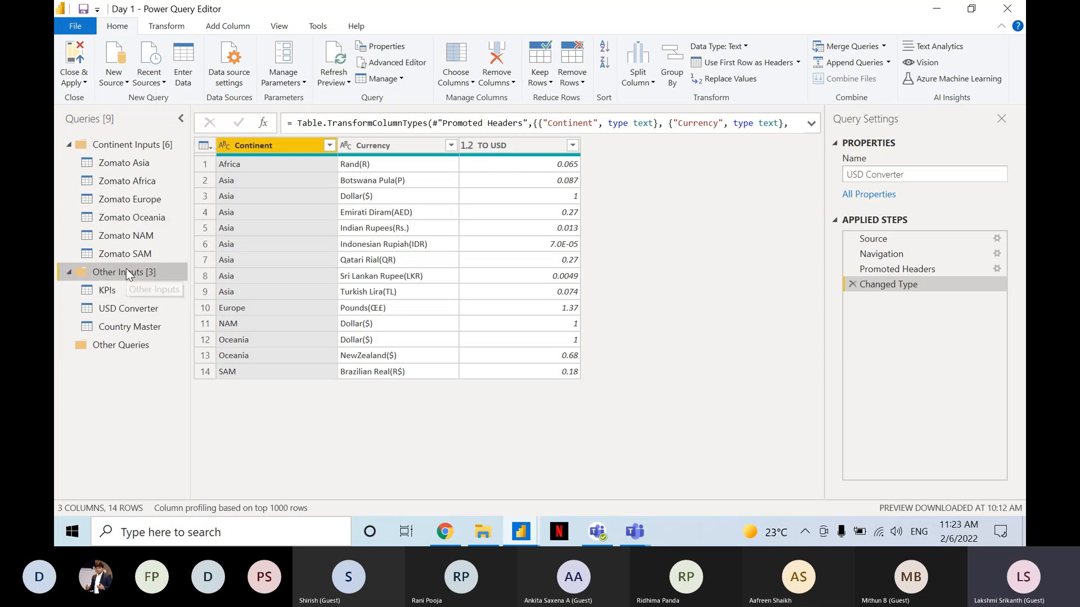
Review the continent queries from Zomato Asia to Zomato SAM, and inspect Zomato Asia's last columns and its Changed Type step.
click(125, 164)
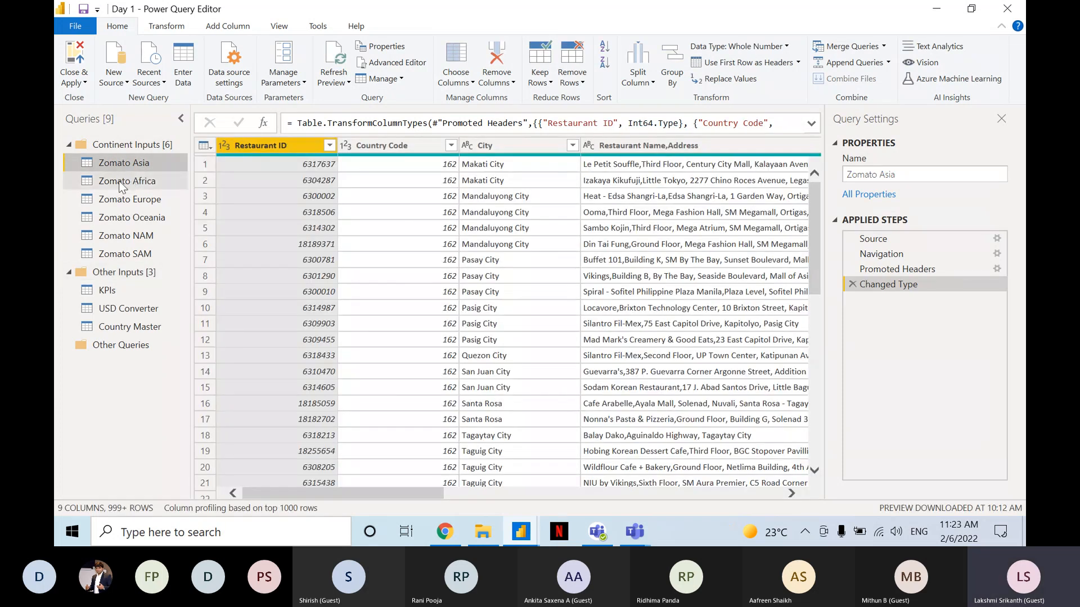
click(149, 256)
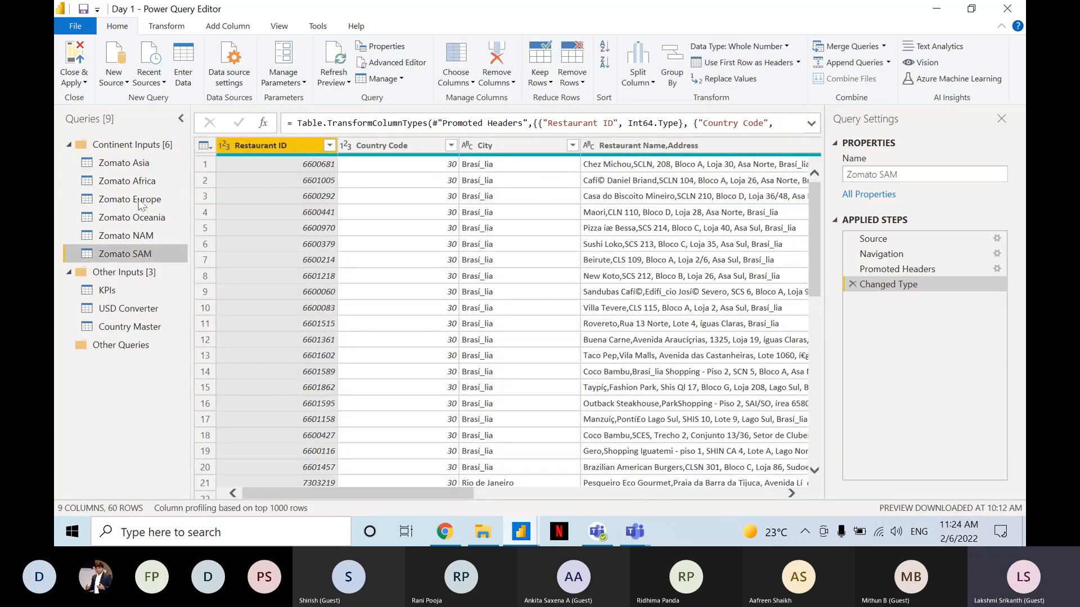
shift+click(137, 165)
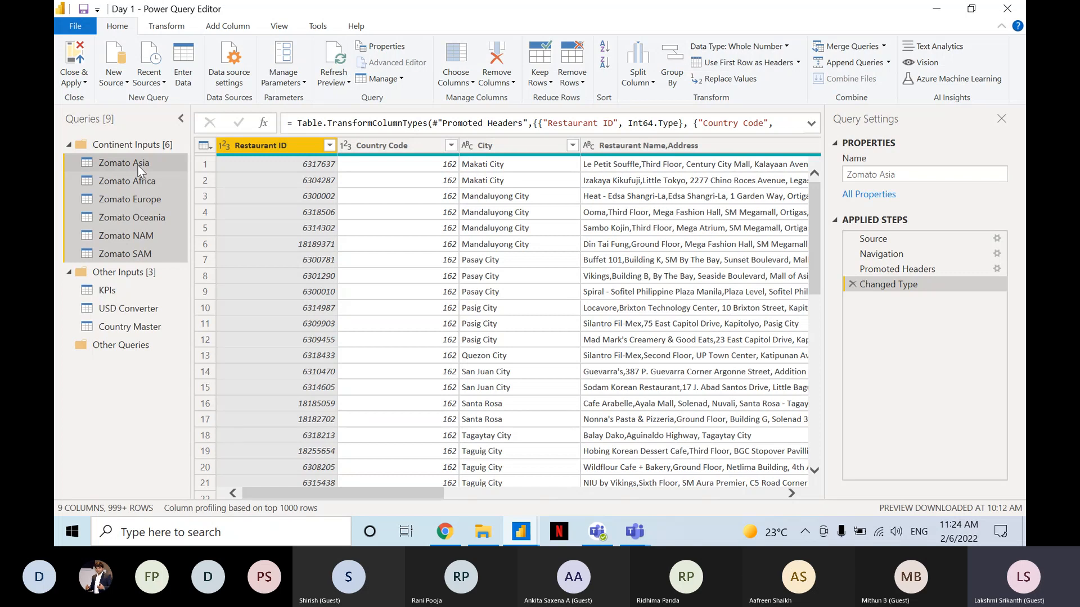
click(137, 165)
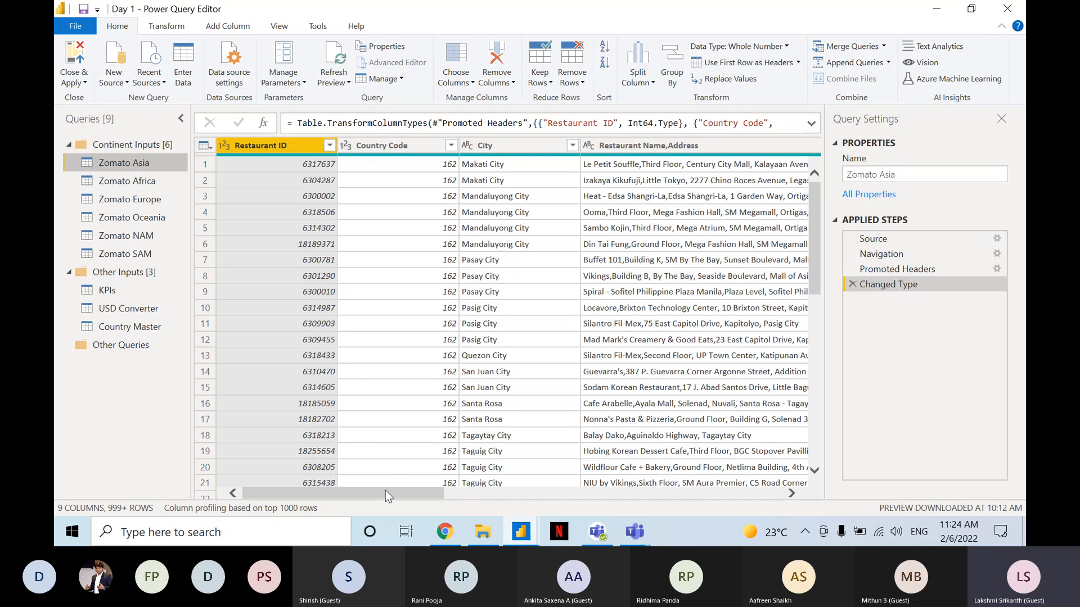
drag(386, 491, 757, 484)
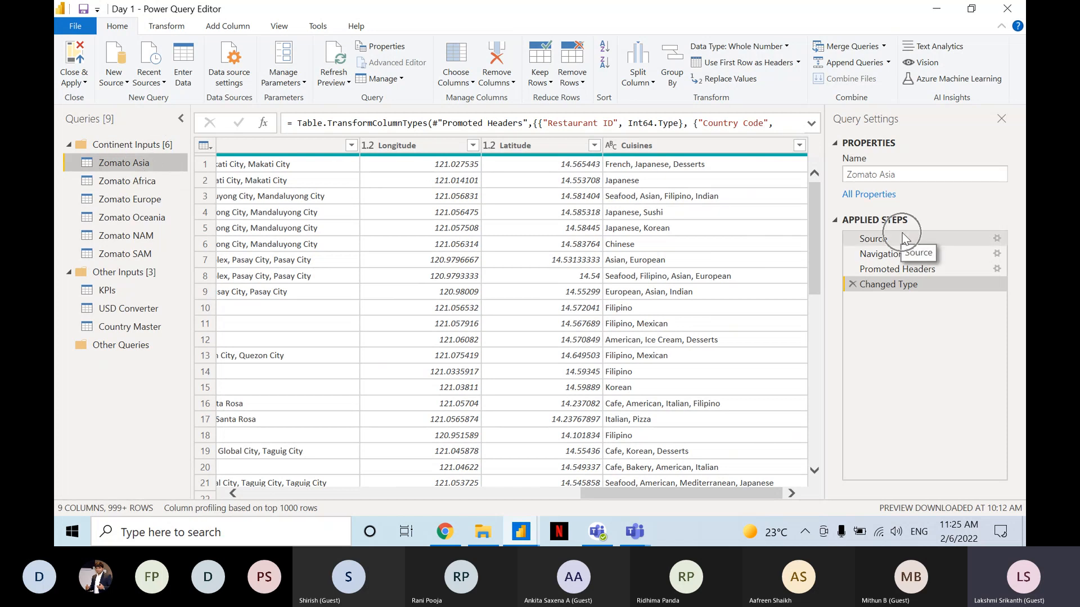
click(895, 287)
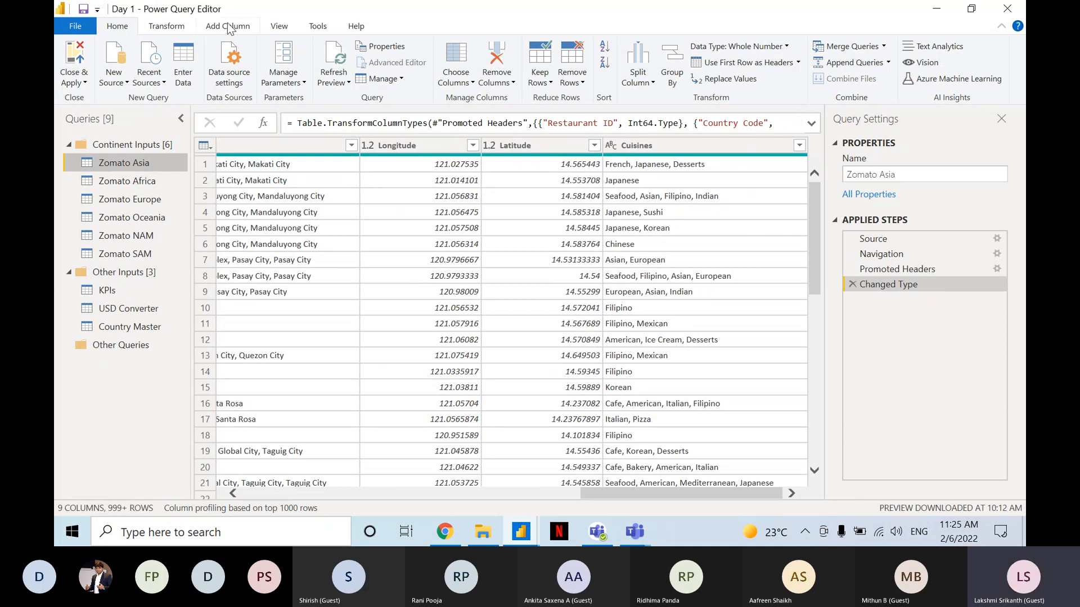
Start a custom column in the Zomato Asia query and name it Continent.
key(ctrl)
key(ctrl)
key(ctrl)
key(ctrl)
key(ctrl)
key(ctrl)
click(228, 27)
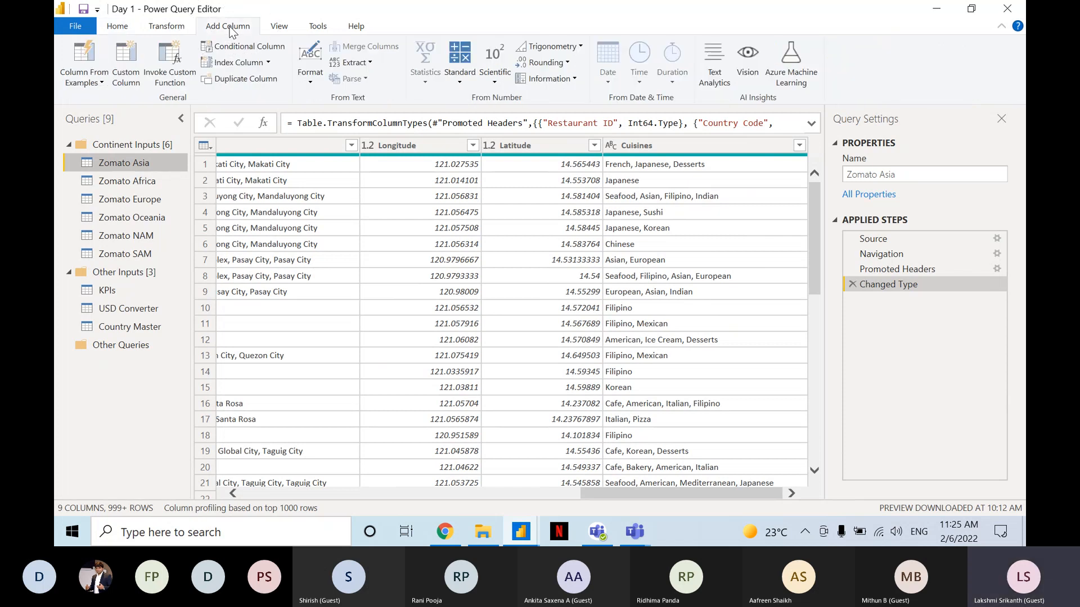
key(ctrl)
key(ctrl)
key(ctrl)
key(ctrl)
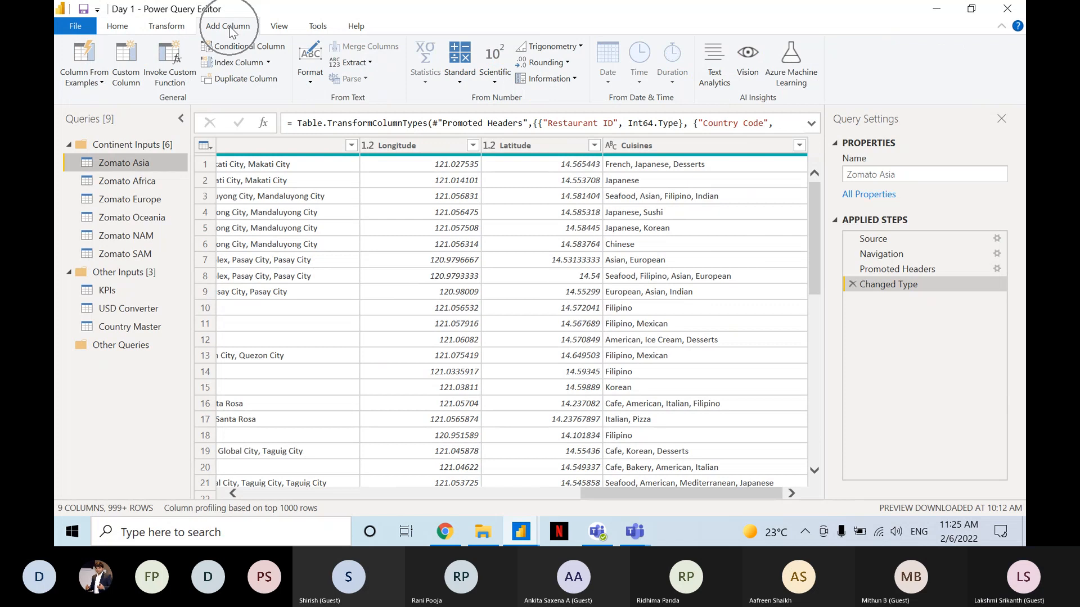
key(ctrl)
key(ctrl)
key(ctrl)
key(ctrl)
key(ctrl)
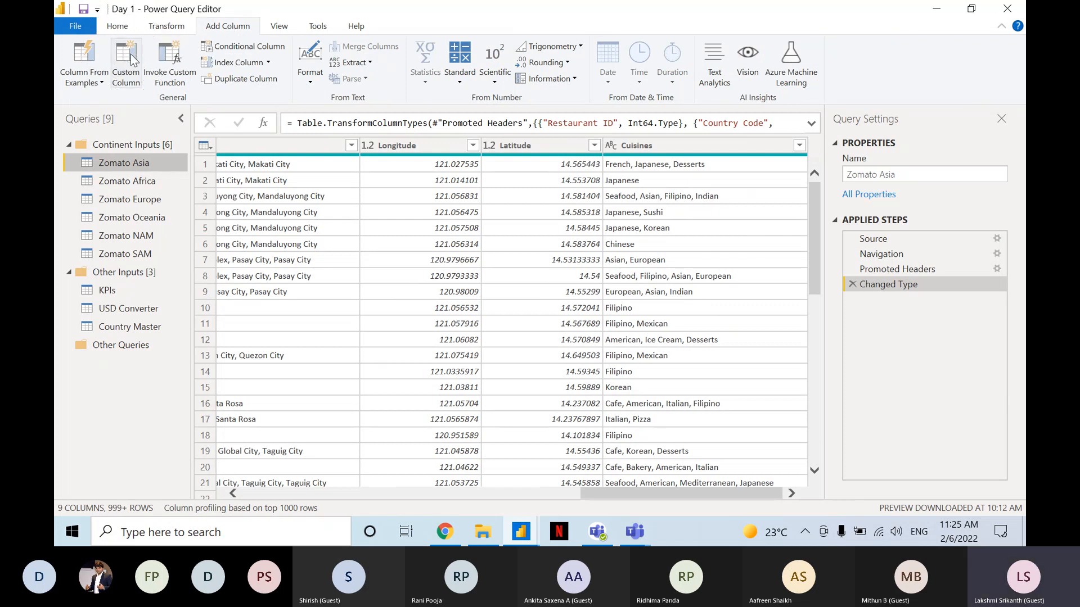
key(ctrl)
key(ctrl)
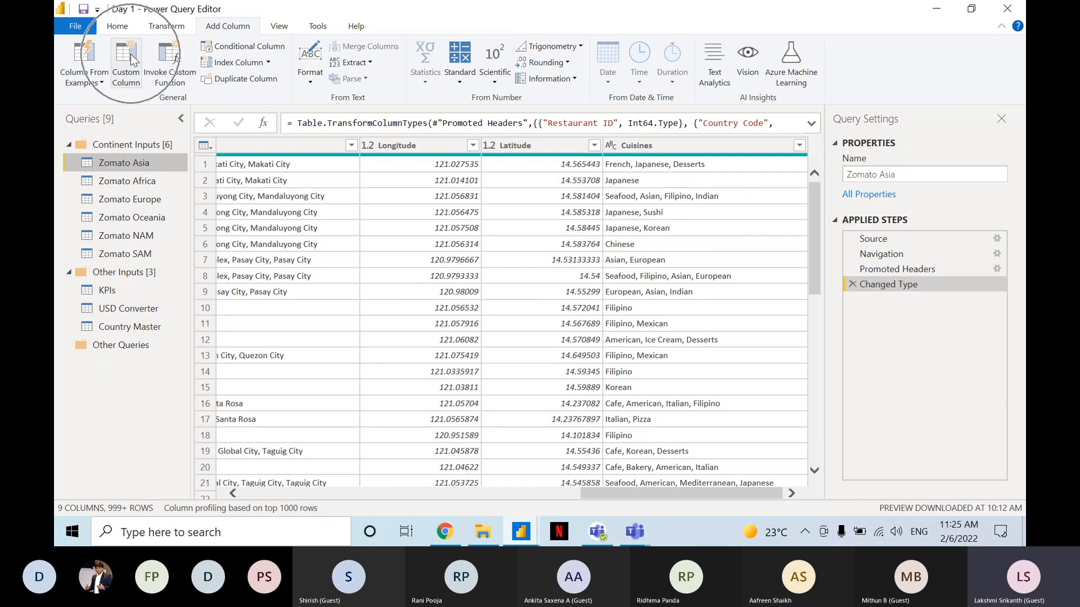
key(ctrl)
click(133, 60)
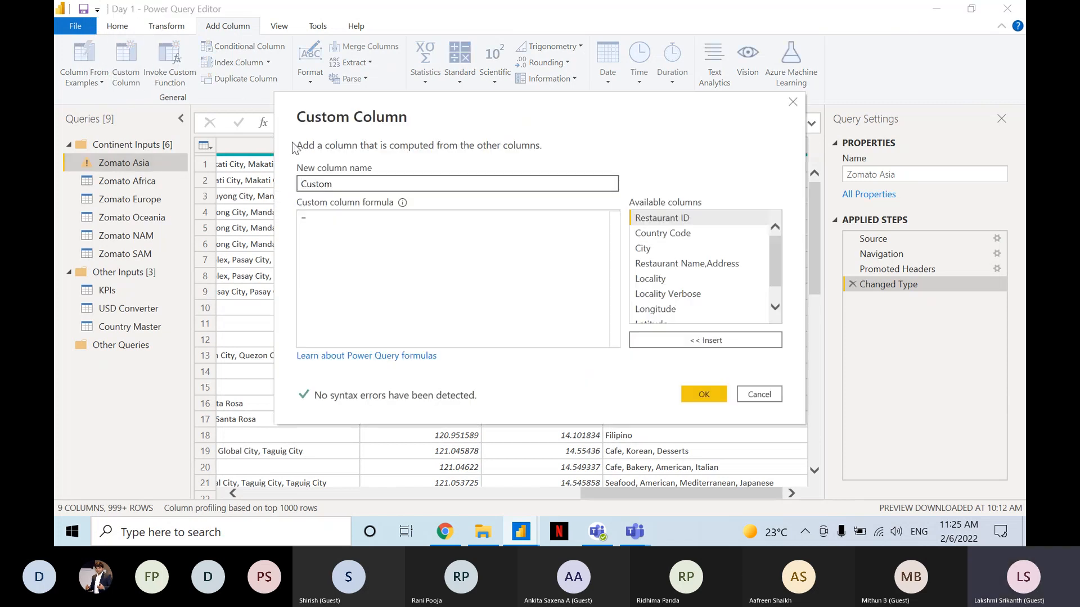
double_click(354, 187)
text(Continent)
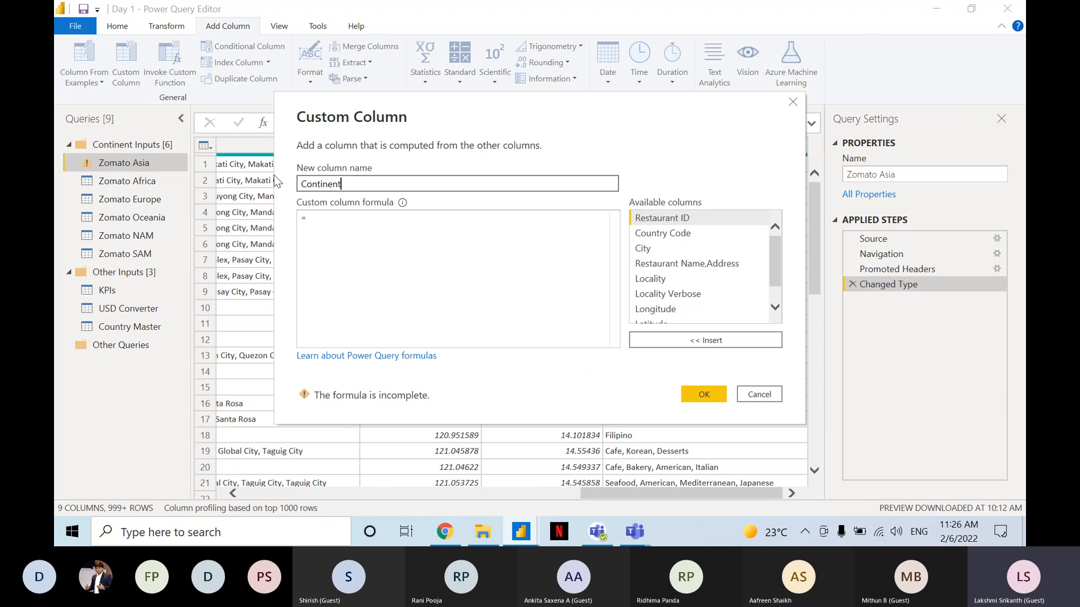
Set the Continent column's formula to the text value "Asia" and add the column to the Zomato Asia query.
click(348, 217)
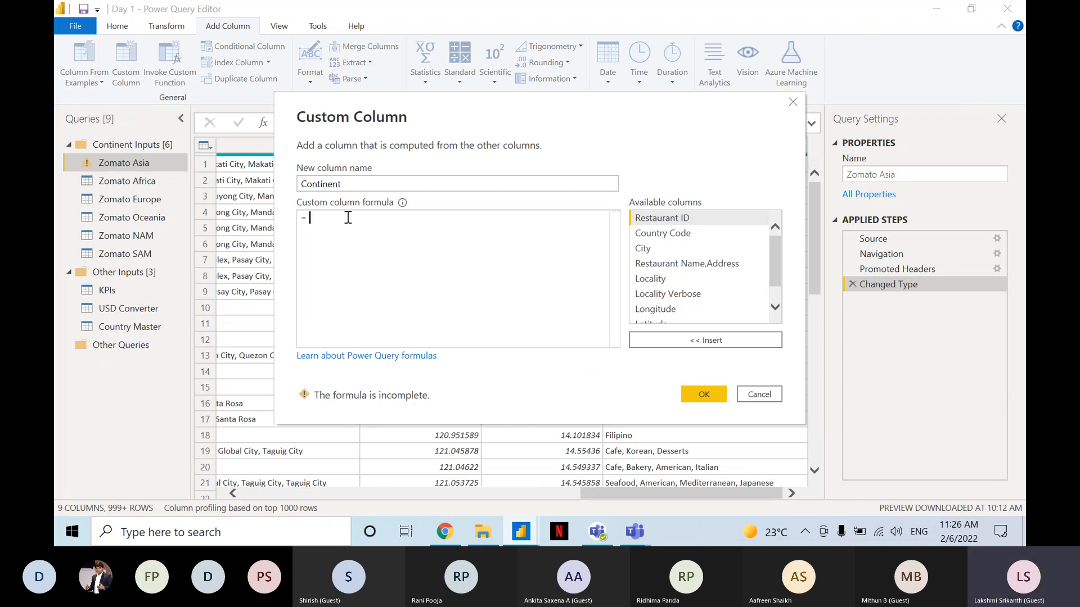
text(")
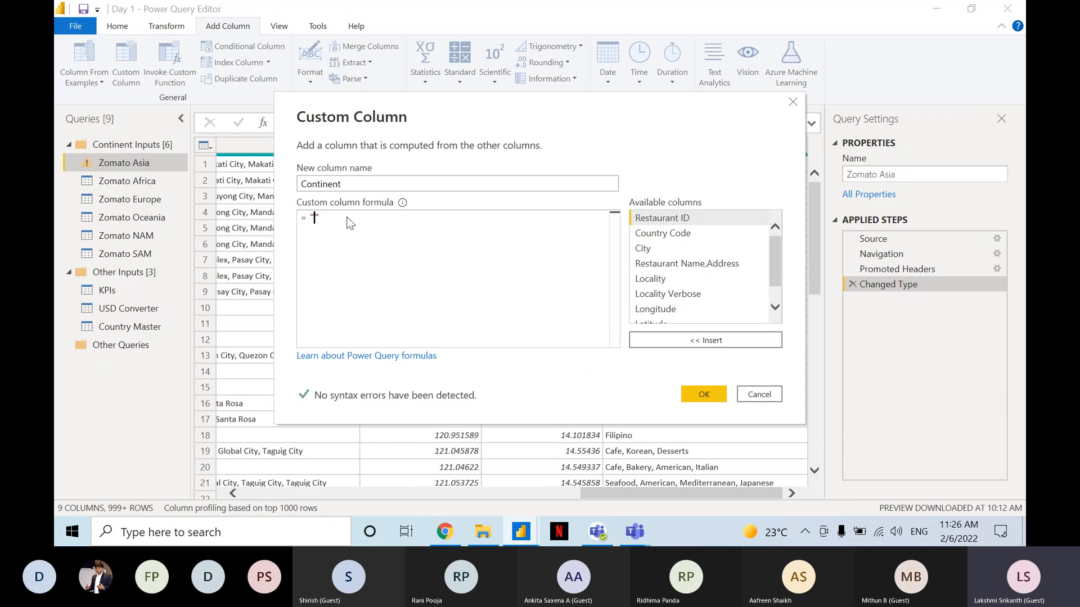
text(As)
key(BackSpace)
text(sia)
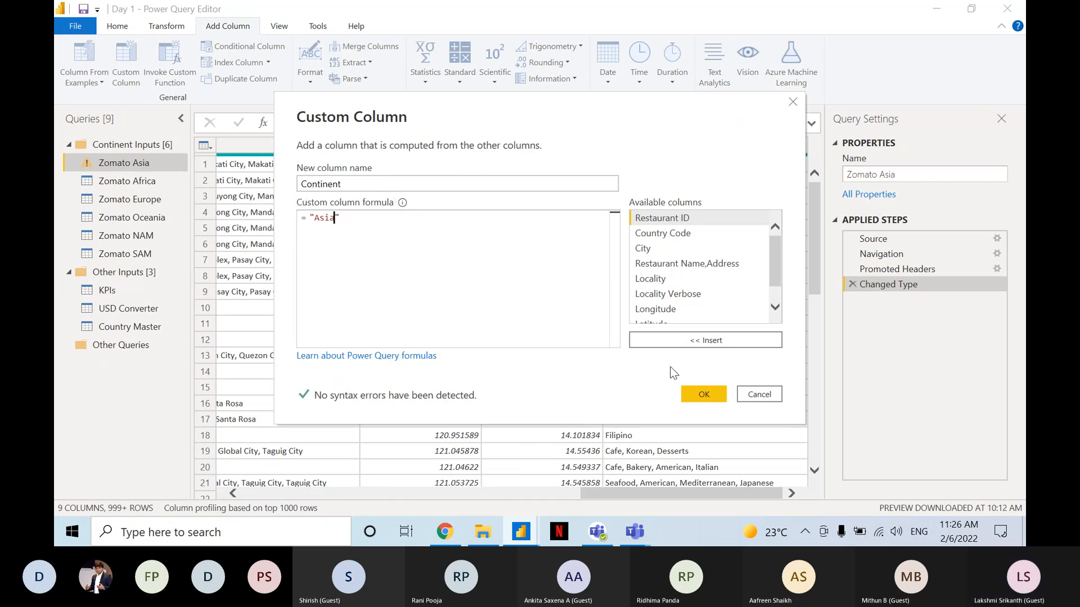
click(703, 396)
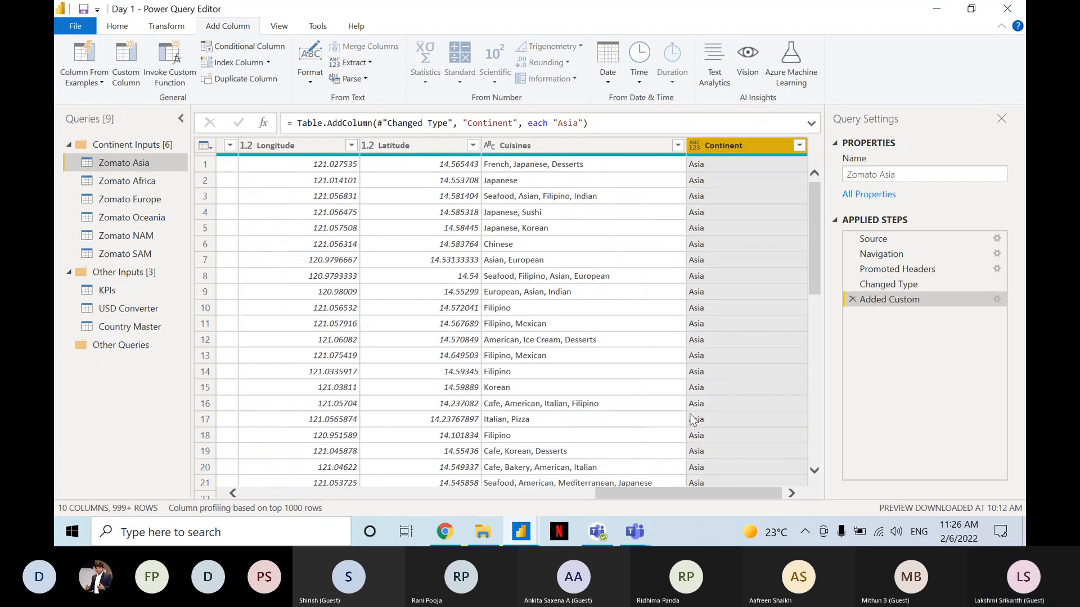
click(728, 153)
Add a custom column named Continent to the Zomato Africa query with the text value "Africa" as its formula.
click(159, 180)
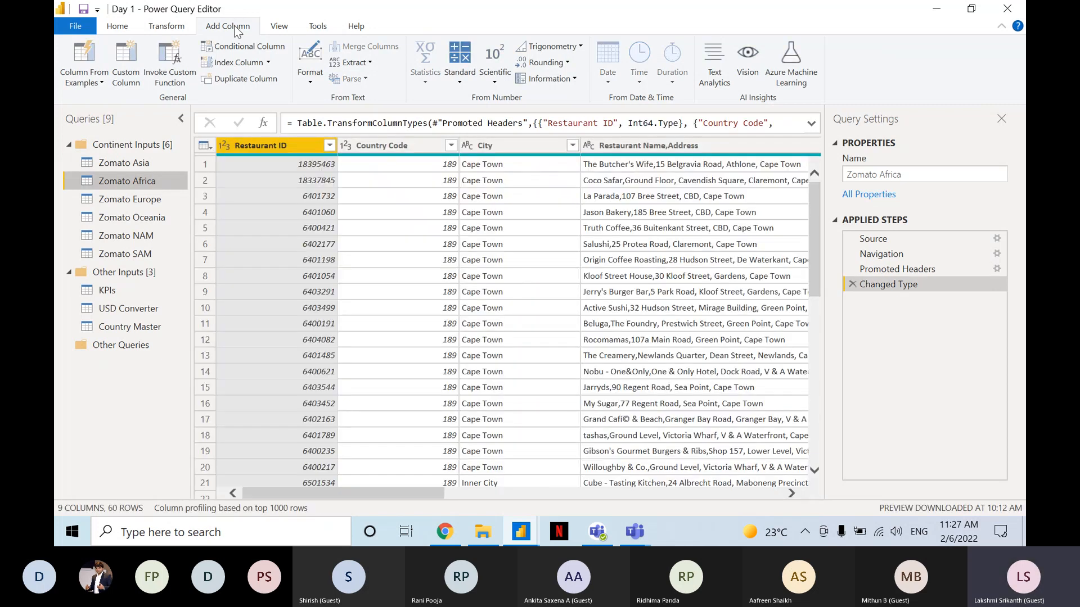
click(127, 82)
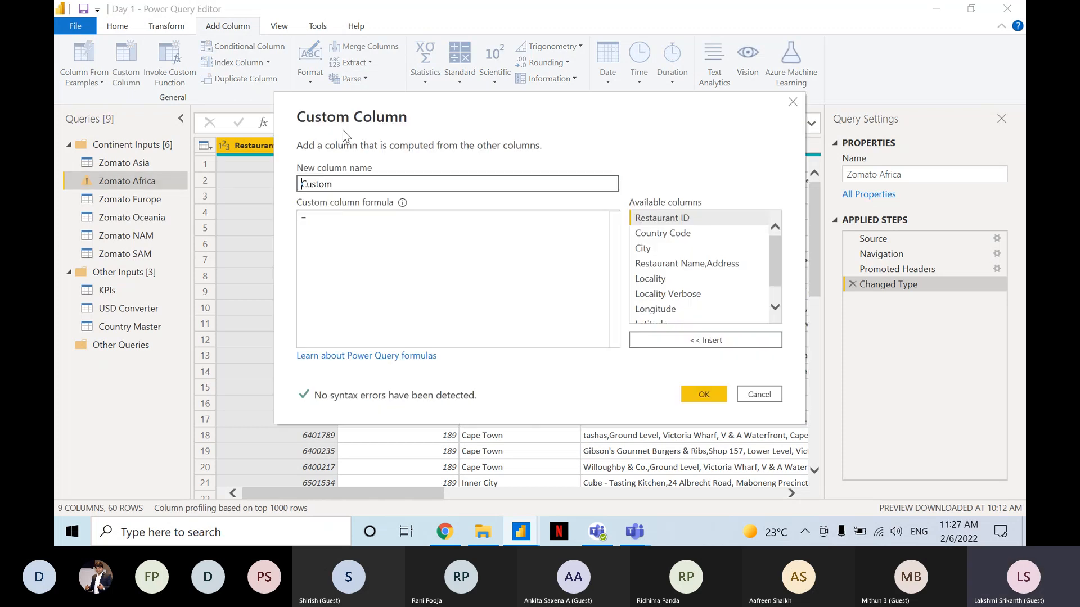
double_click(350, 179)
text(Continent)
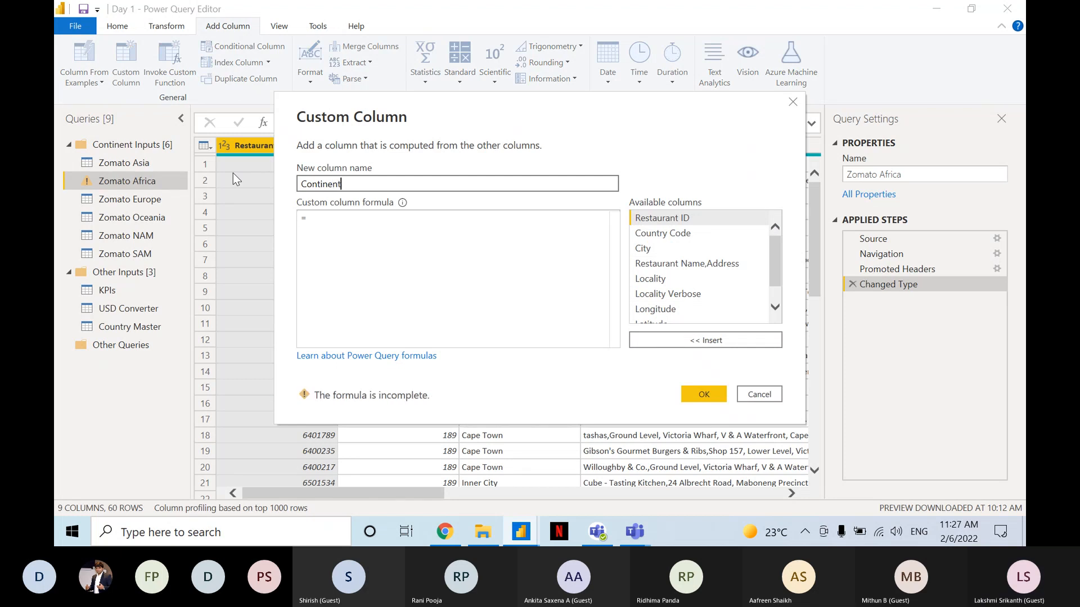
click(352, 218)
text("Afr)
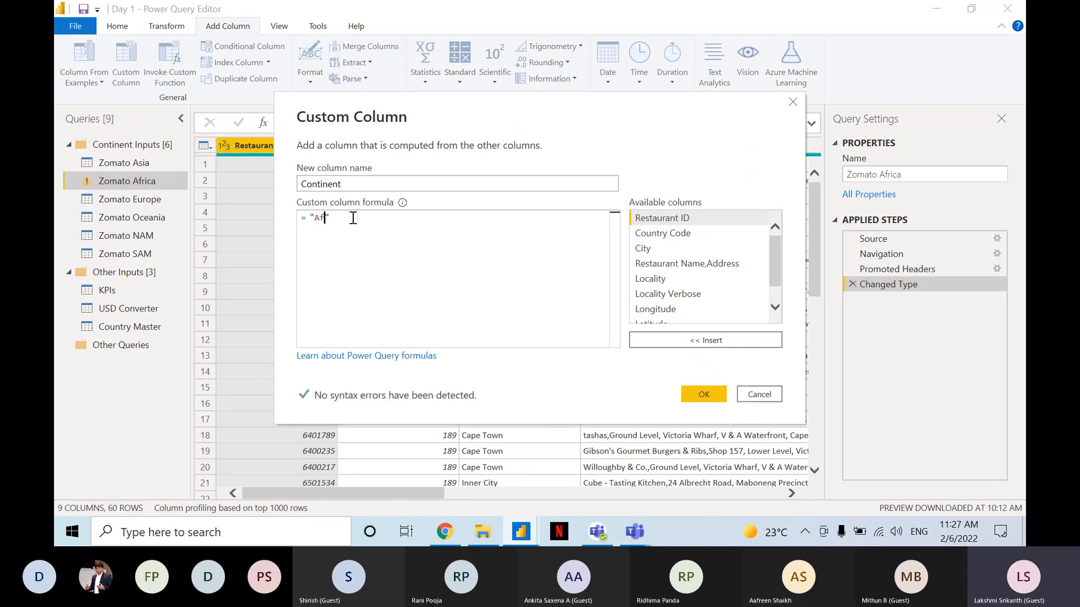
text(ic)
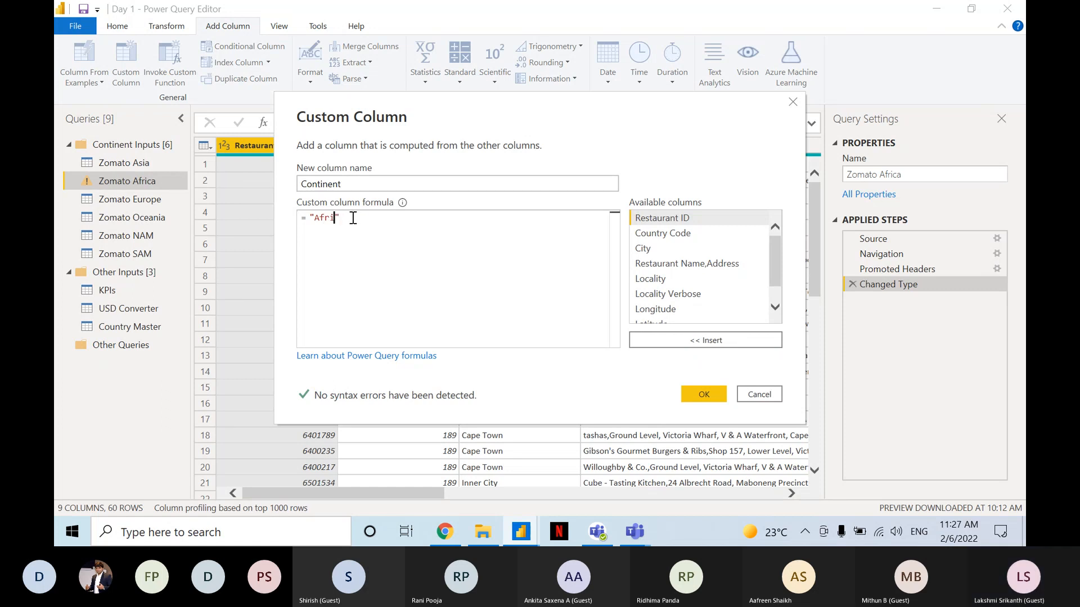
text(a)
click(704, 394)
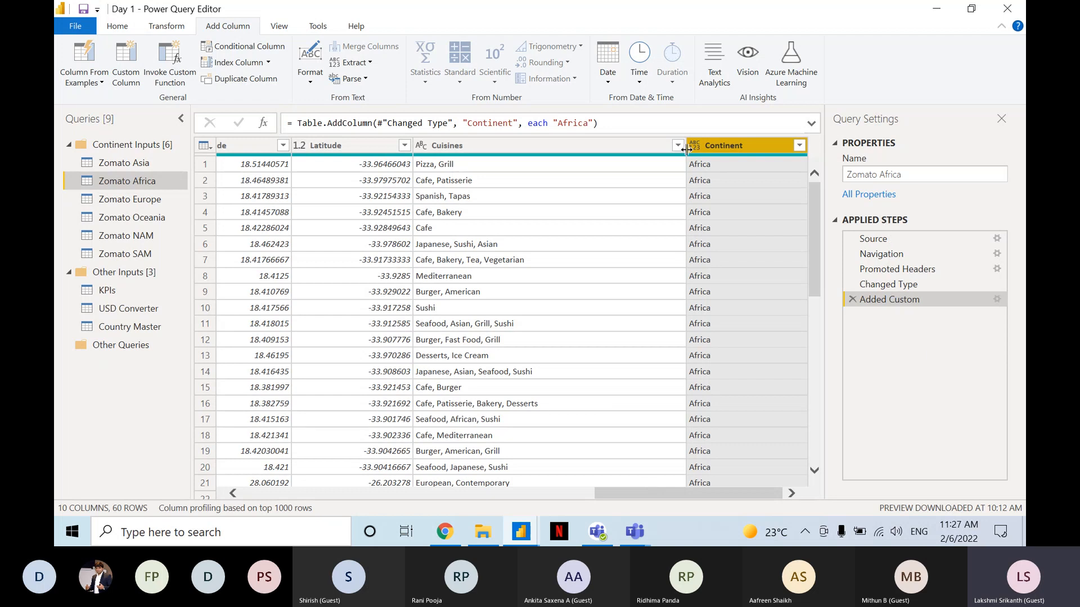
click(720, 149)
Copy the Zomato Africa query's code from the Changed Type line to the end in the Advanced Editor, leaving the code unchanged.
click(150, 197)
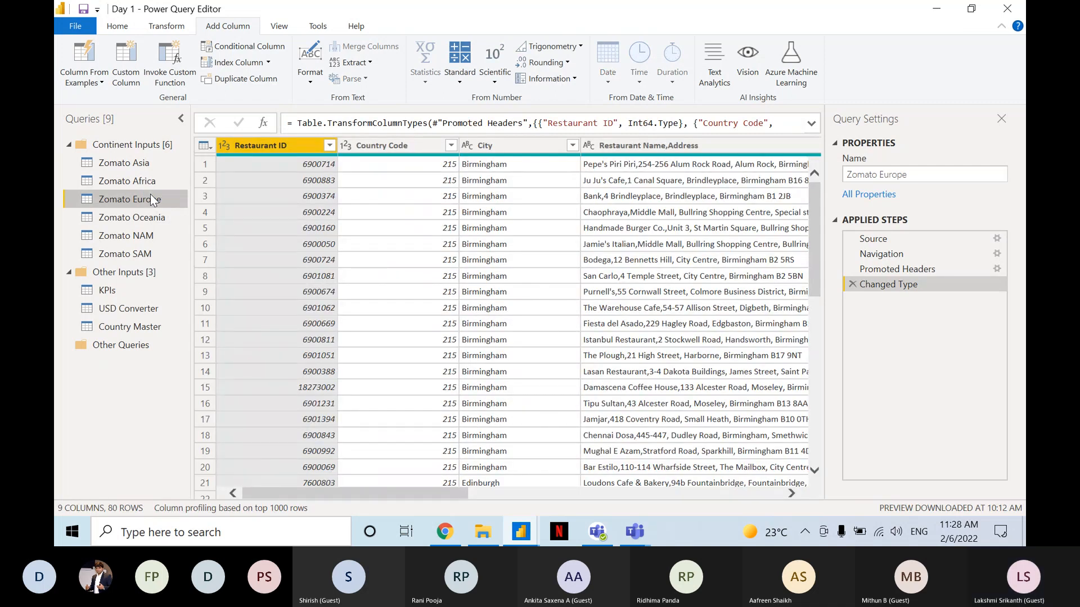
click(144, 180)
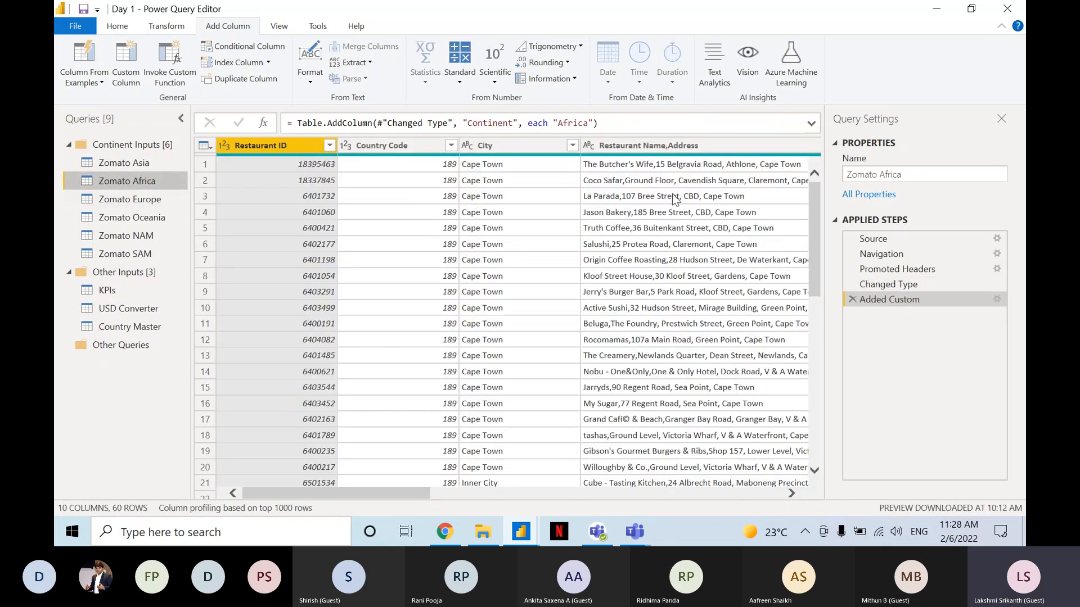
click(270, 27)
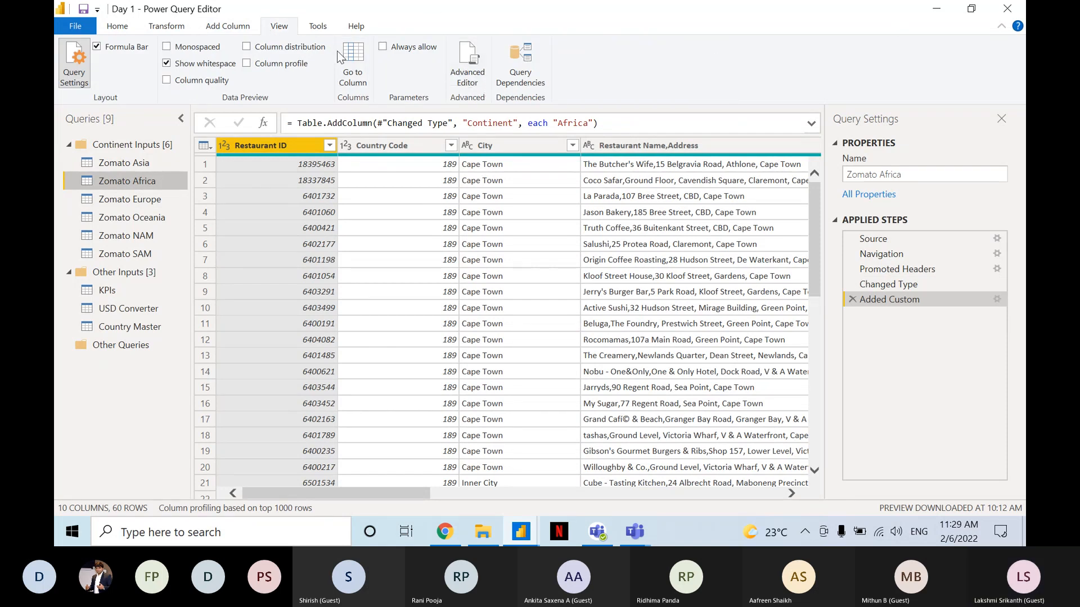
click(464, 83)
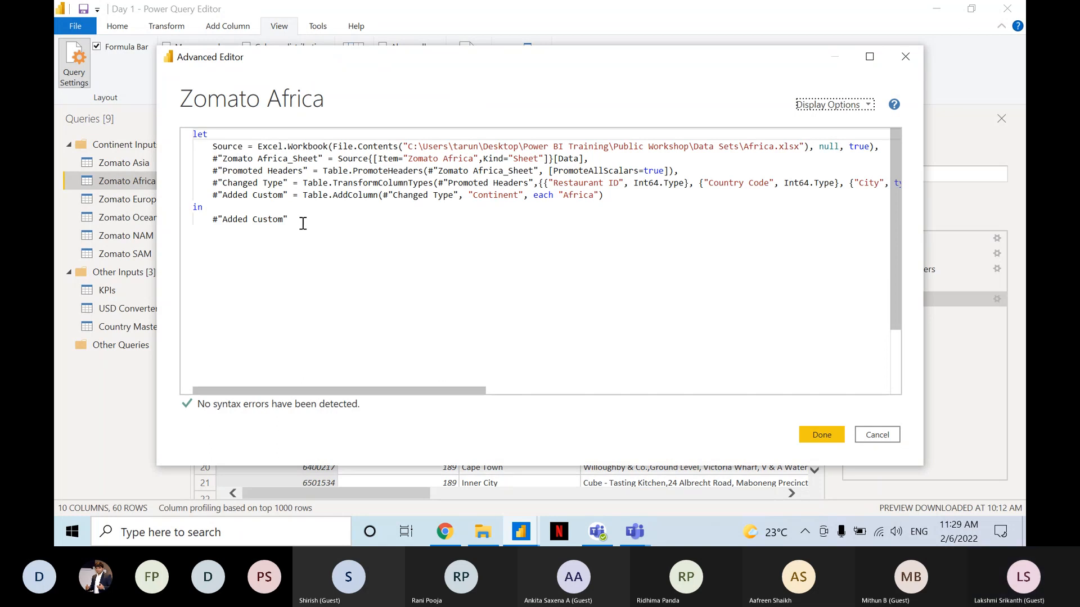
drag(288, 220, 194, 185)
key(ctrl+c)
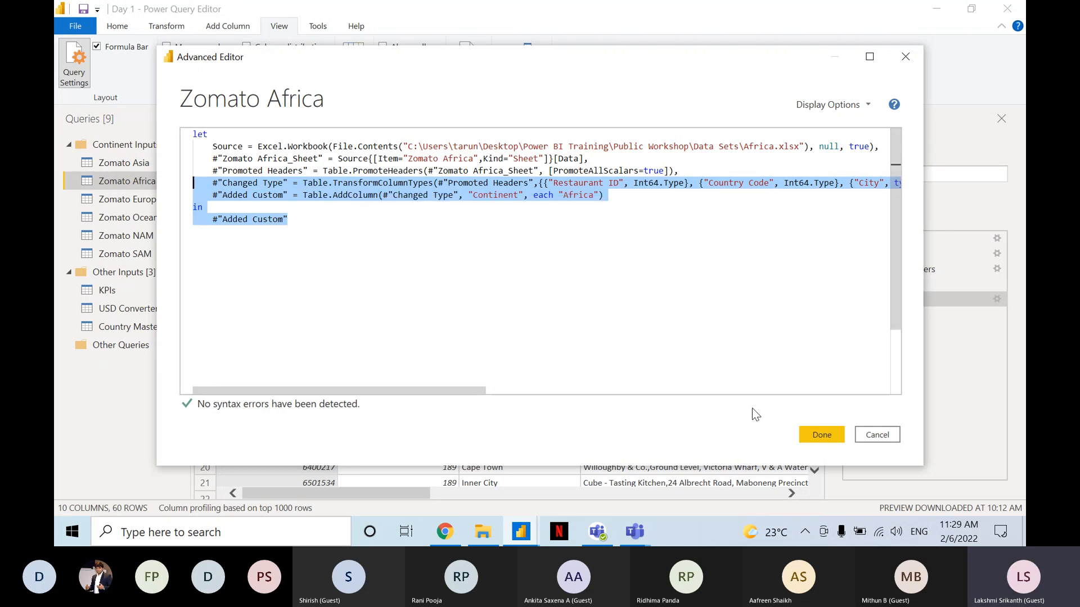
click(873, 434)
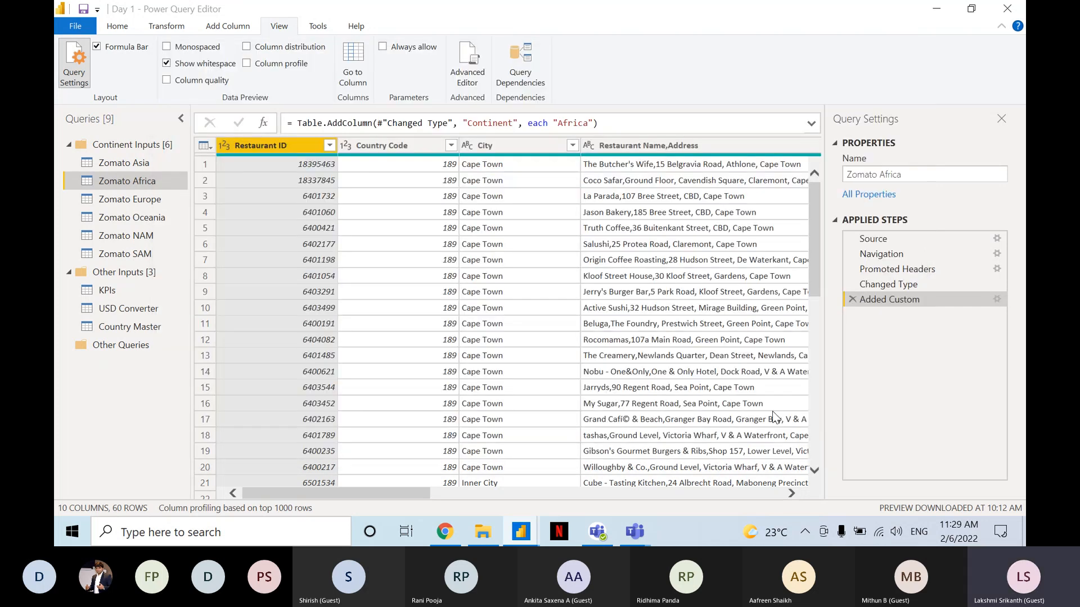
Replace the Zomato Europe query's code from the Changed Type line to the end with the code copied from Zomato Africa.
click(149, 201)
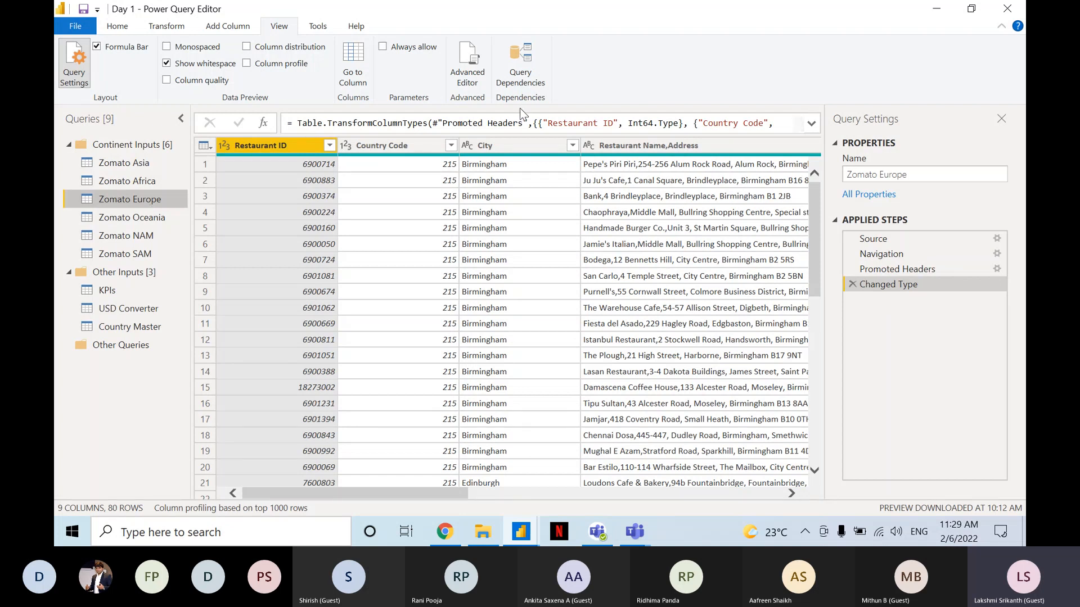
click(477, 80)
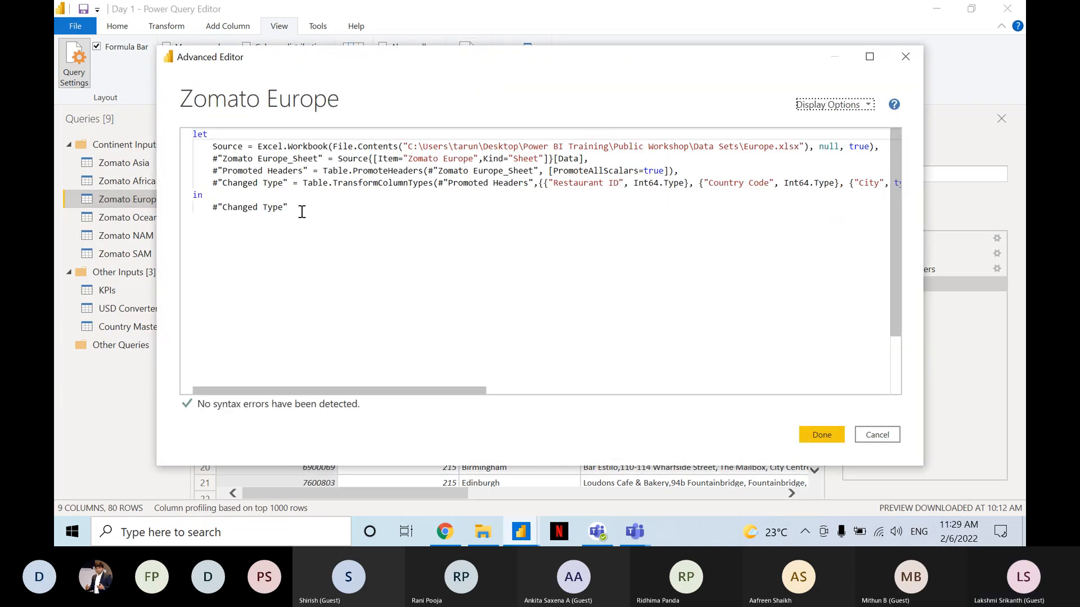
drag(302, 212, 195, 194)
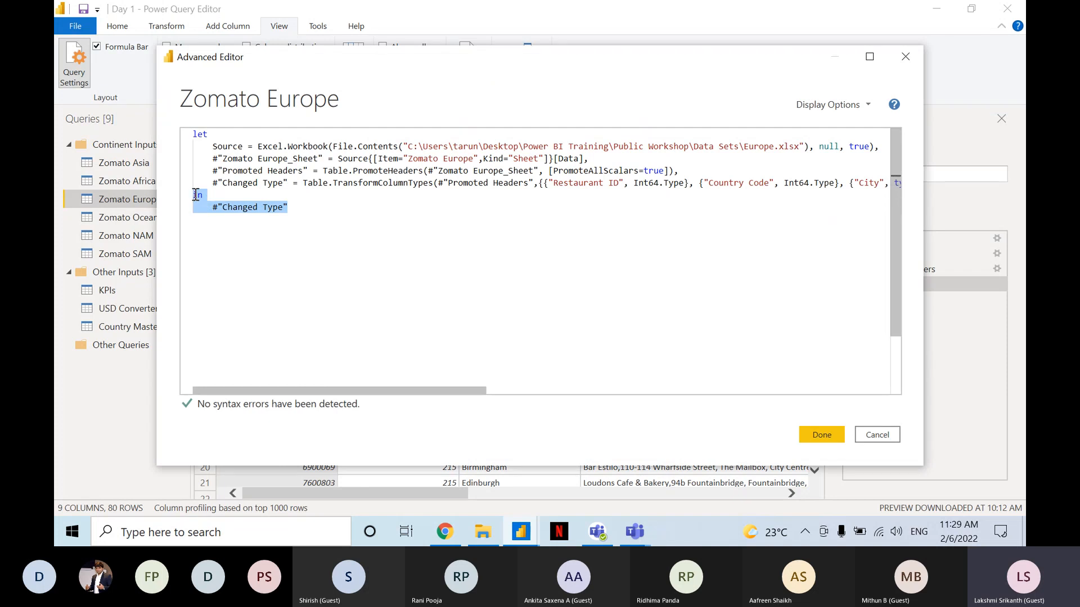
key(ctrl+v)
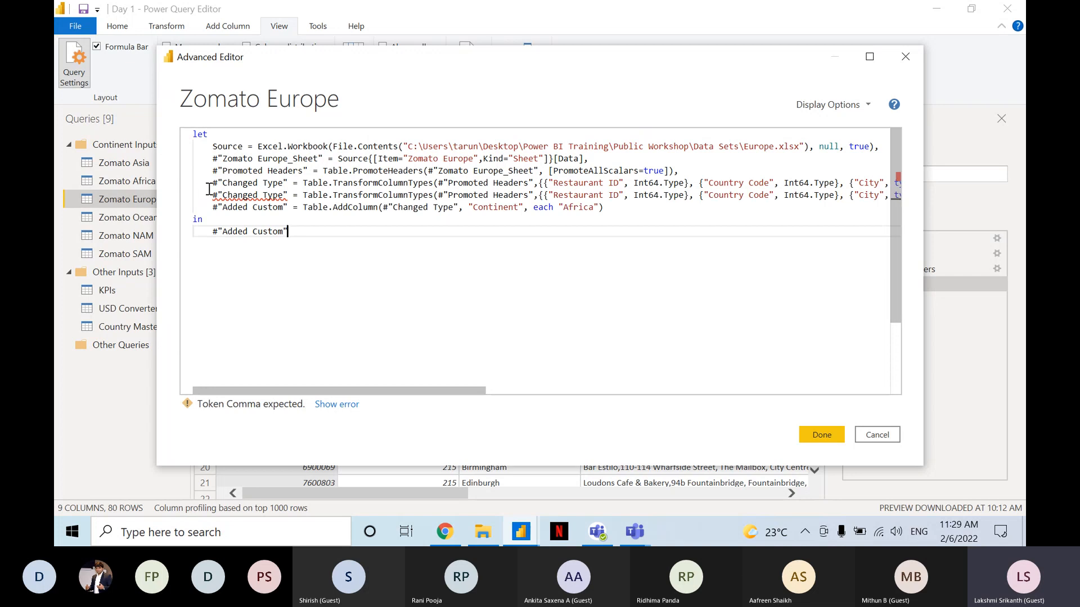
drag(213, 183, 301, 232)
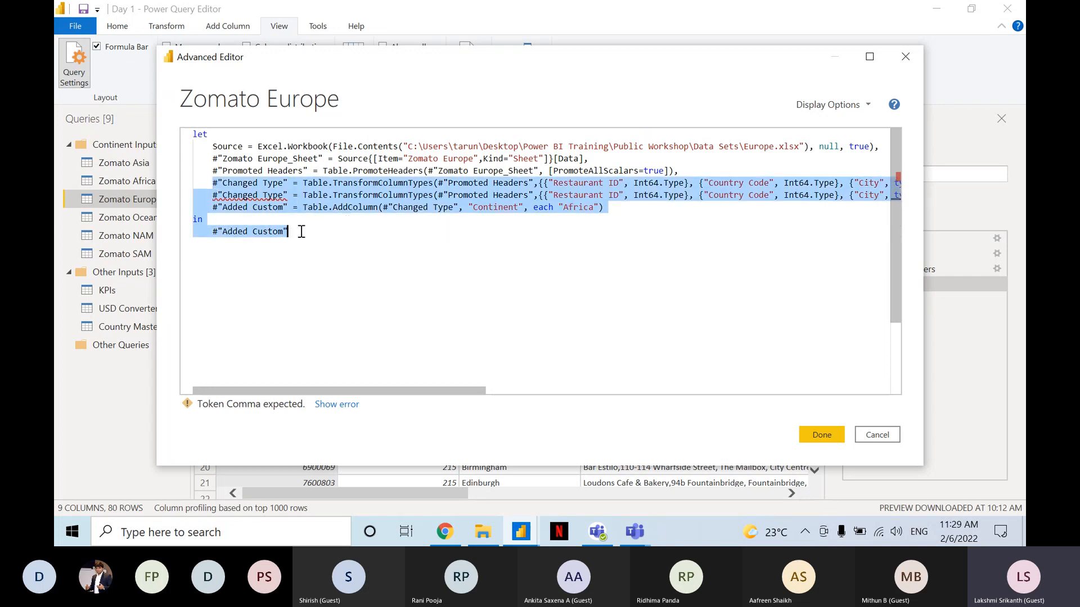
key(ctrl+v)
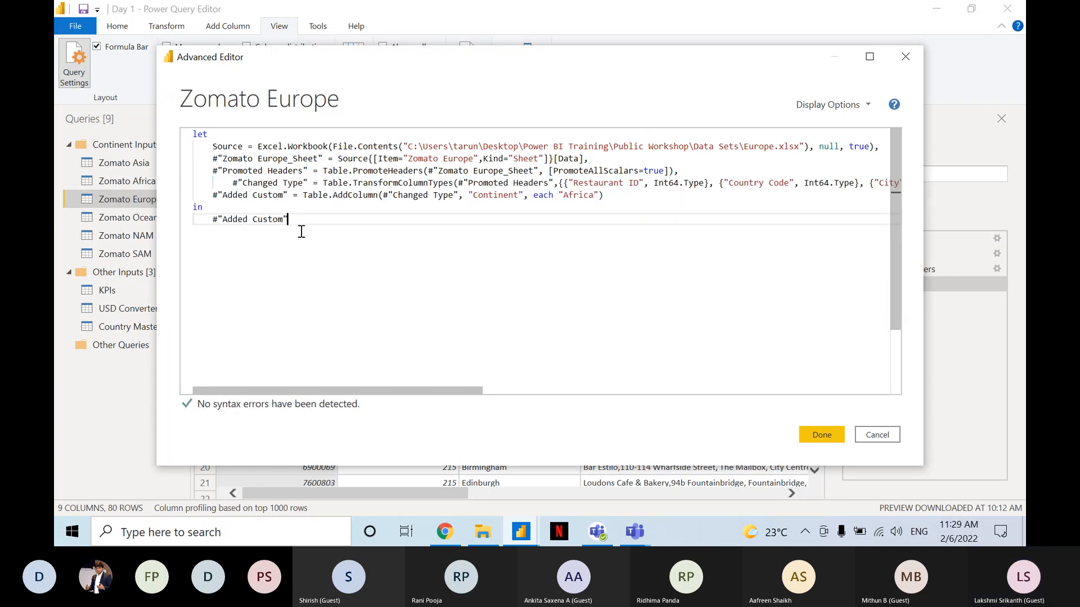
Remove the extra indentation before the Changed Type line in Zomato Europe's code and check the line through to its end.
key(Up)
key(Up)
key(Up)
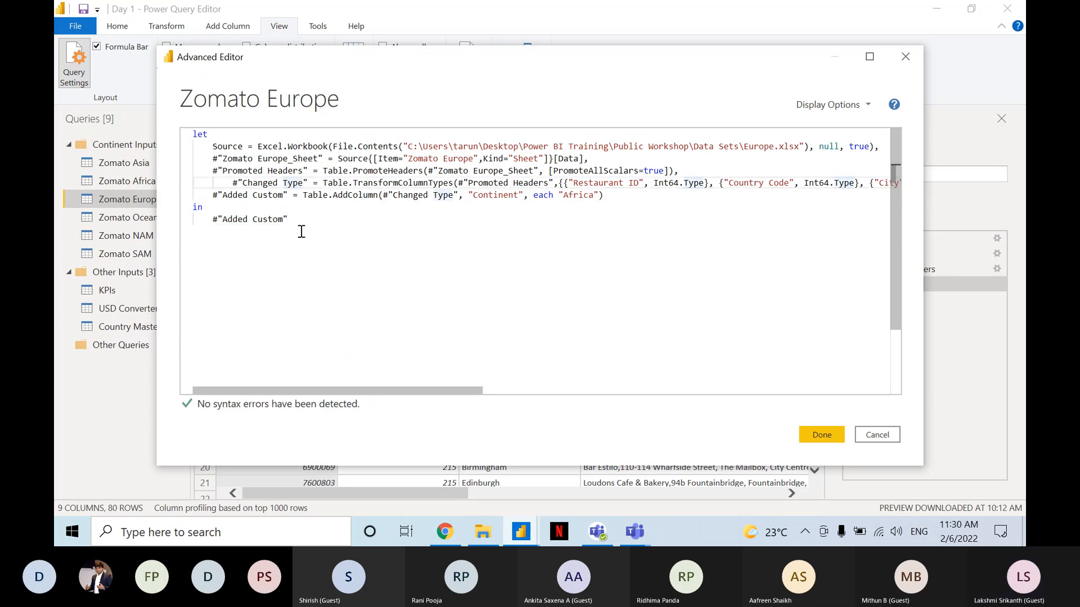
click(233, 183)
text(=)
key(BackSpace)
key(BackSpace)
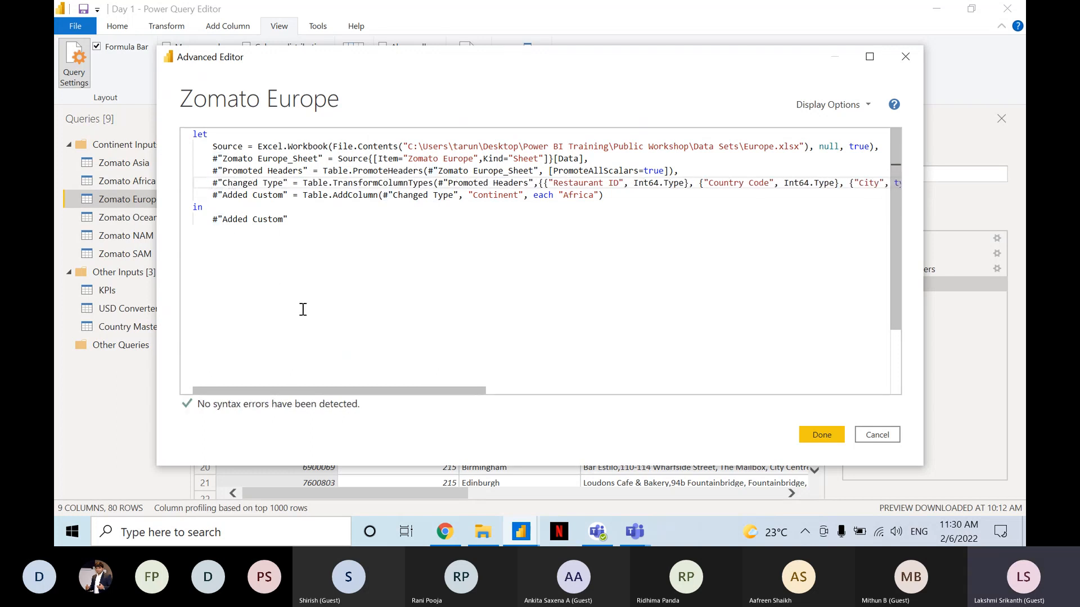
drag(351, 390, 776, 400)
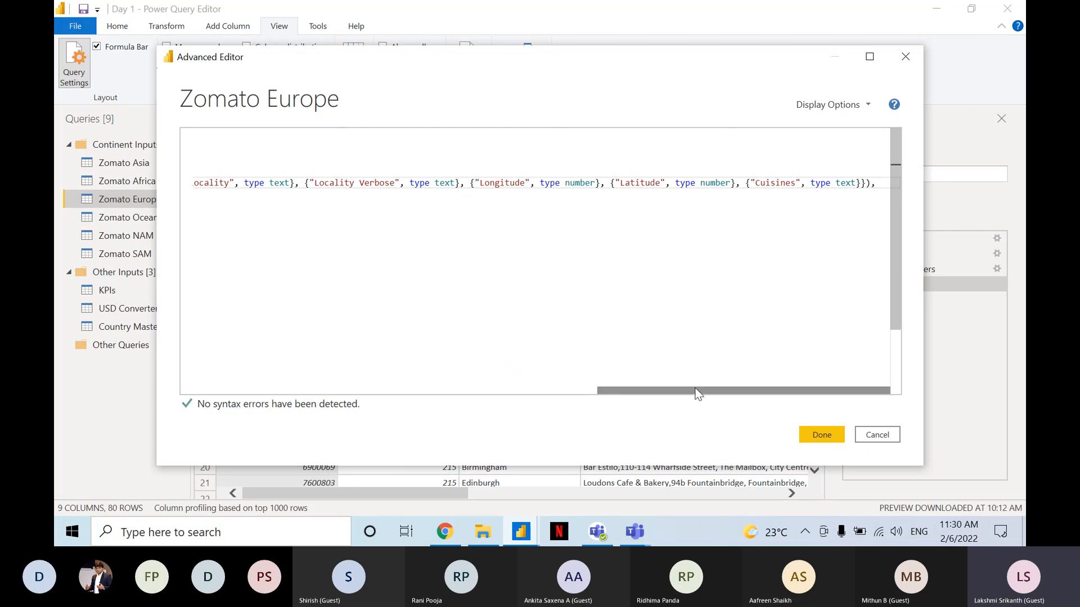
drag(697, 393, 214, 383)
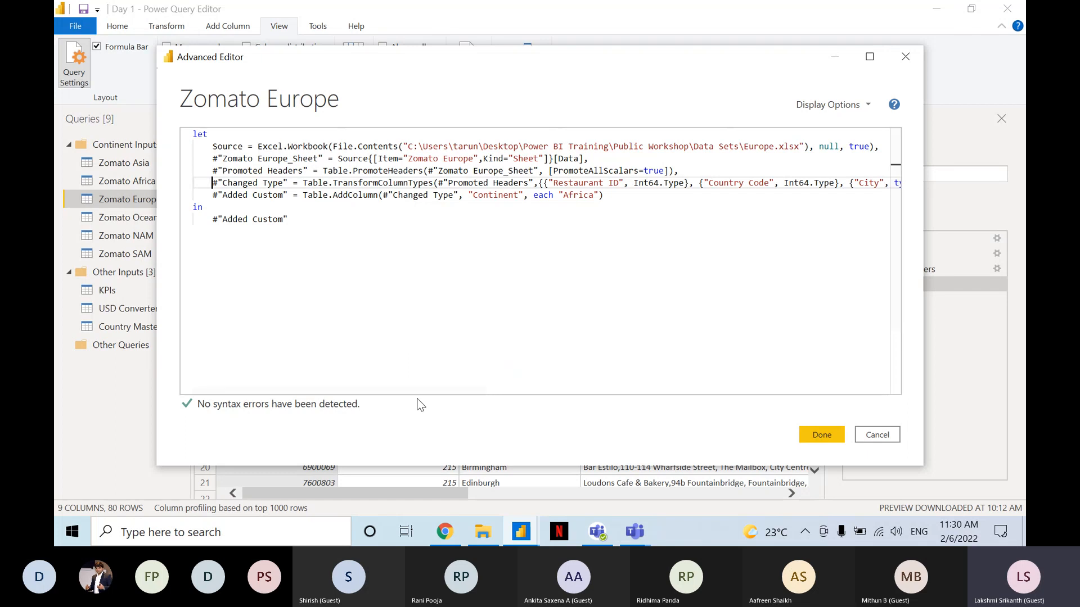
drag(422, 392, 183, 378)
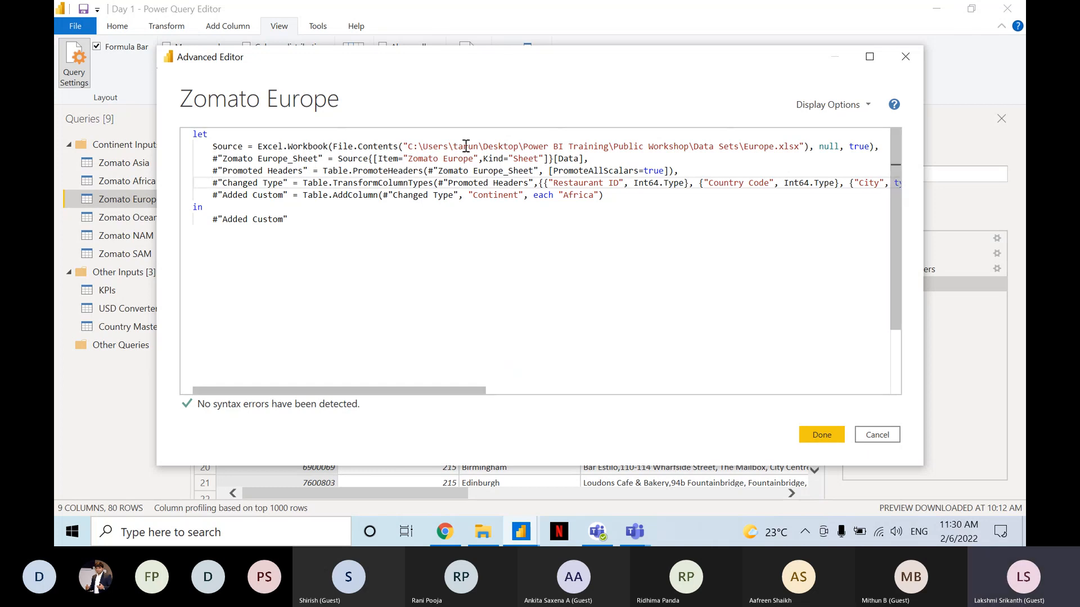
Change the Continent value in Zomato Europe's code to "Europe", apply the code, and check the new column in the table.
double_click(568, 197)
text(Europe)
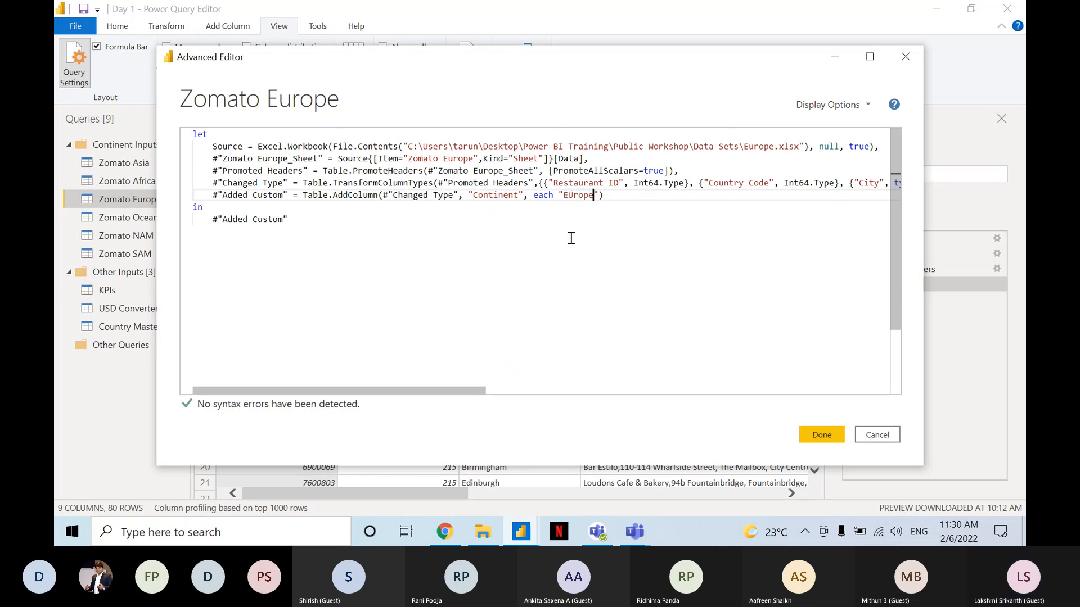
key(Left)
key(Left)
key(Left)
key(Left)
key(BackSpace)
text(u)
click(818, 431)
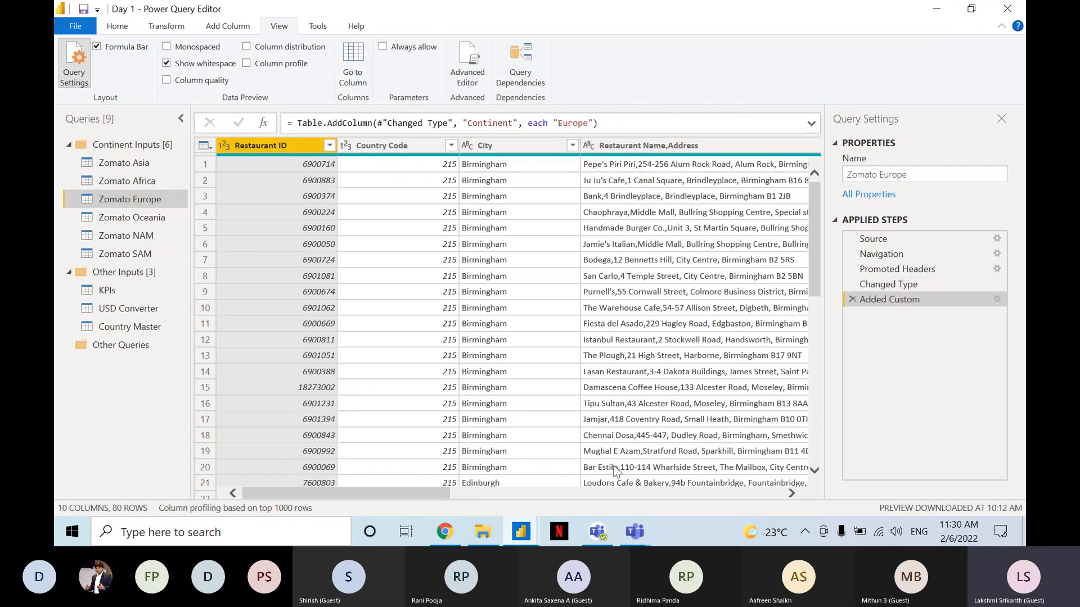
drag(407, 497, 880, 504)
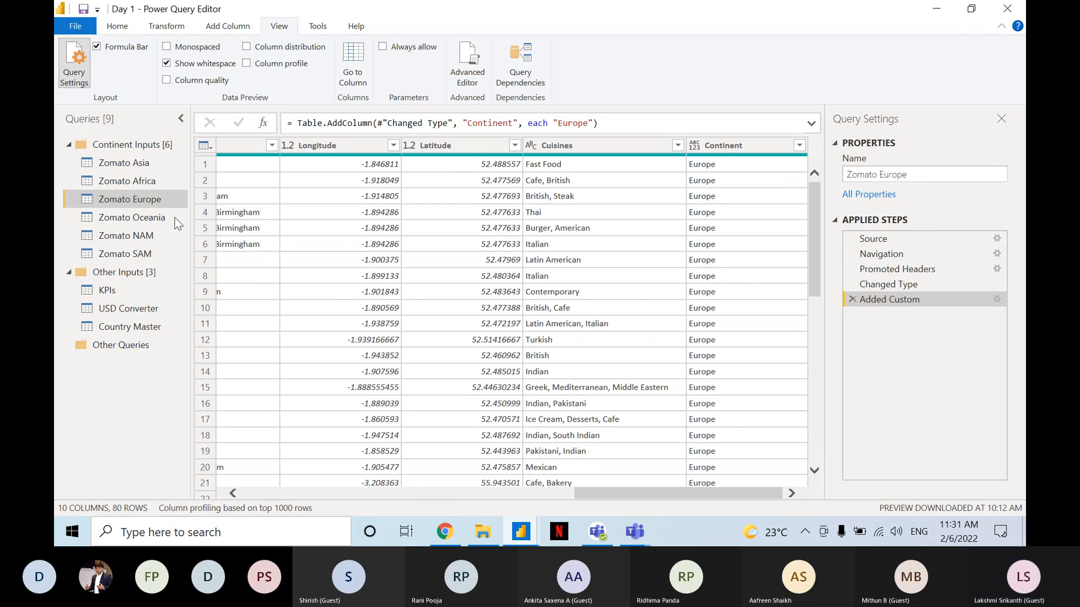
Start a custom column in the Zomato Oceania query and name it Continent.
click(129, 224)
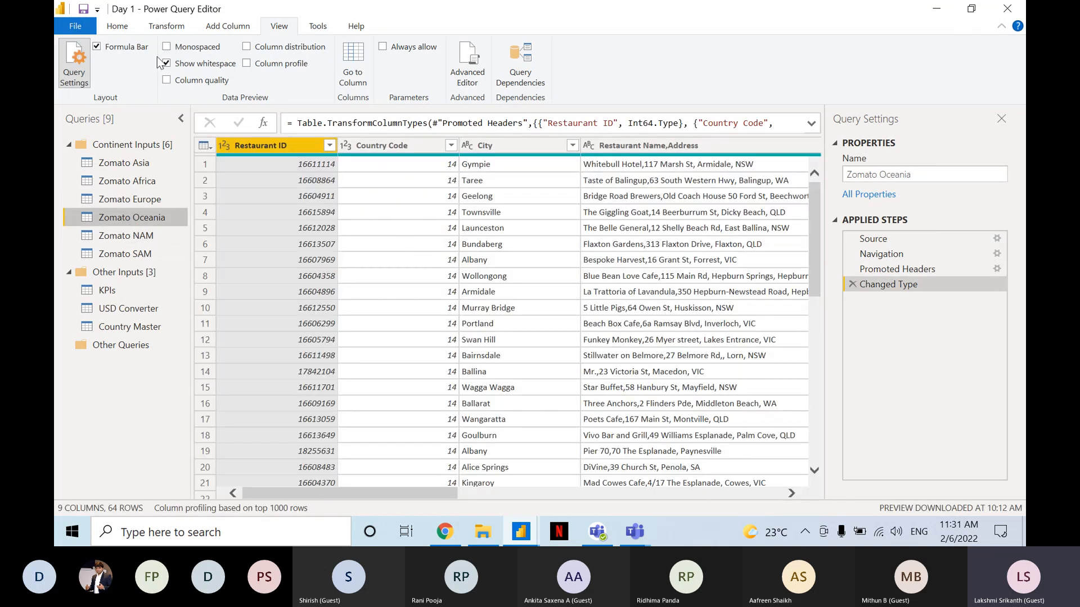
click(234, 28)
click(132, 57)
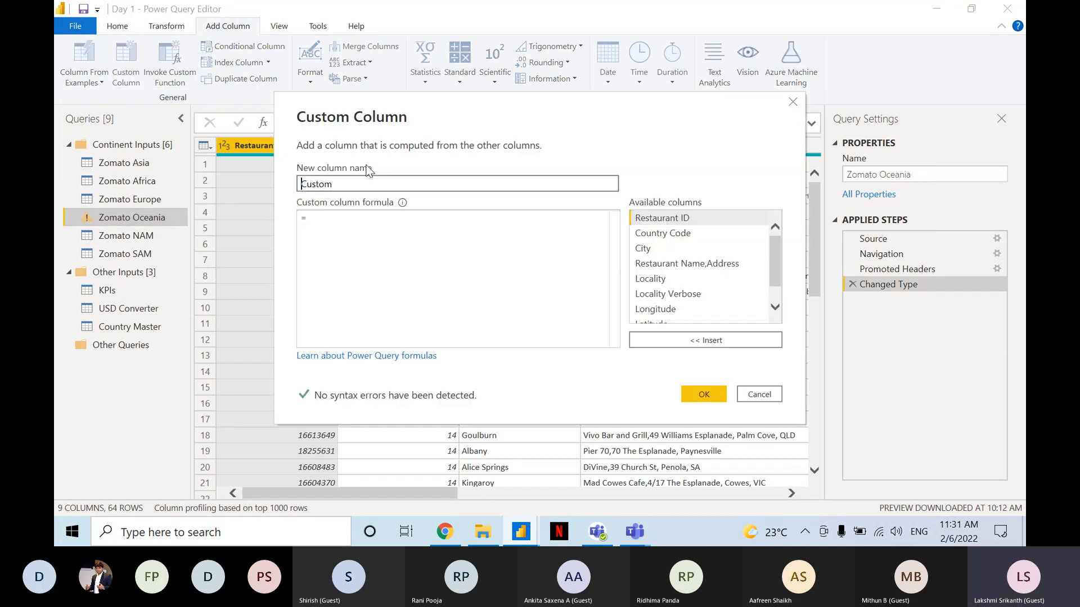
key(shift+Right)
key(shift+Right)
key(shift+Right)
key(shift+Right)
key(shift+Right)
key(shift+Right)
text(Continent)
key(Tab)
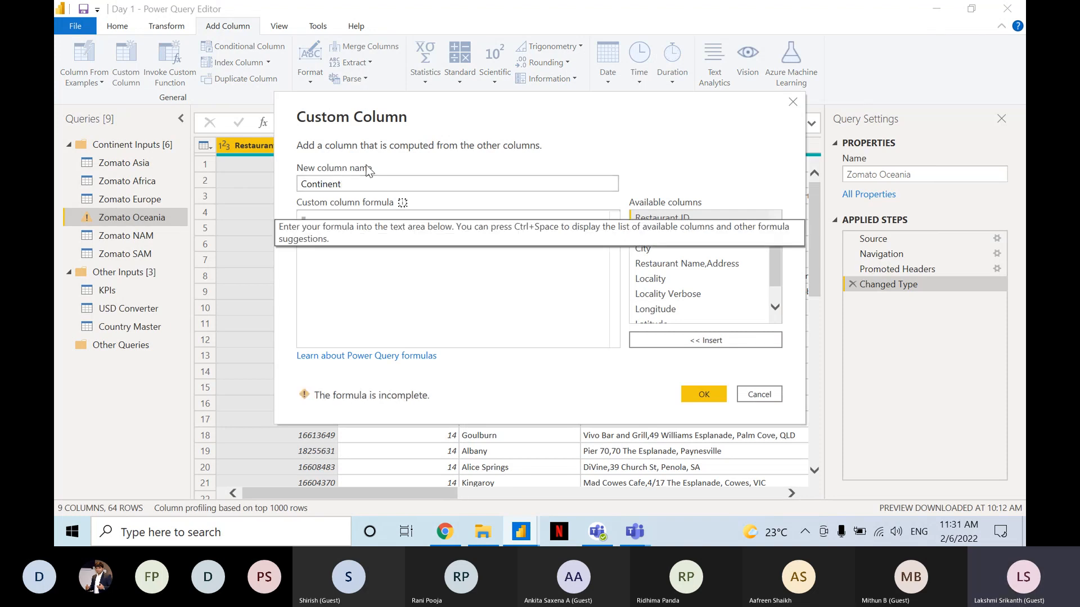
Set the Continent column's formula to the text value "Oceania" and add the column to the Zomato Oceania query.
click(392, 219)
text("Ccena)
key(BackSpace)
key(BackSpace)
text(anina)
key(BackSpace)
key(BackSpace)
text(a)
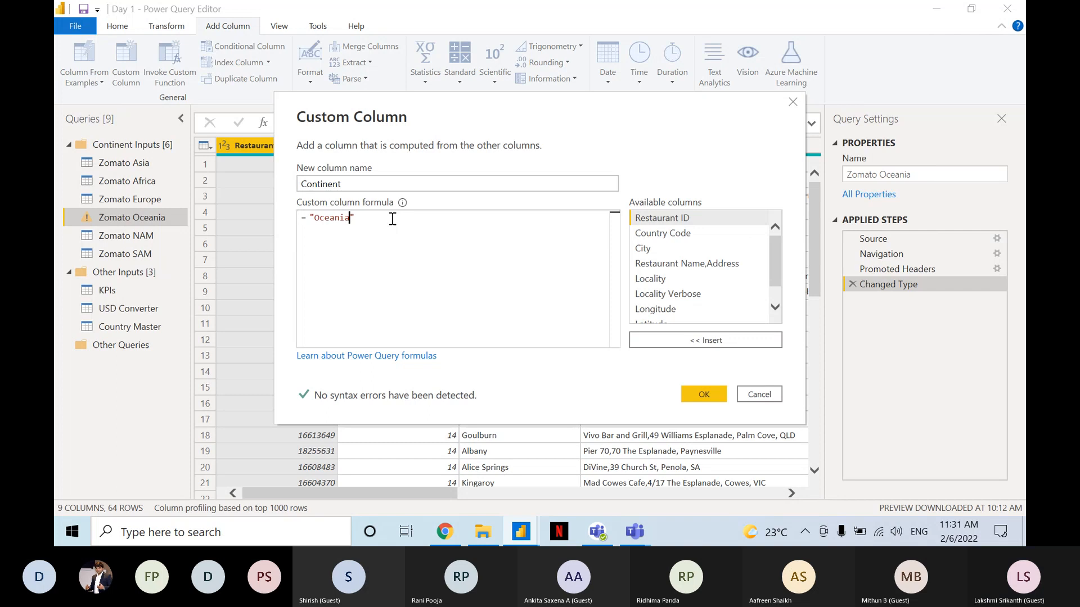
click(703, 394)
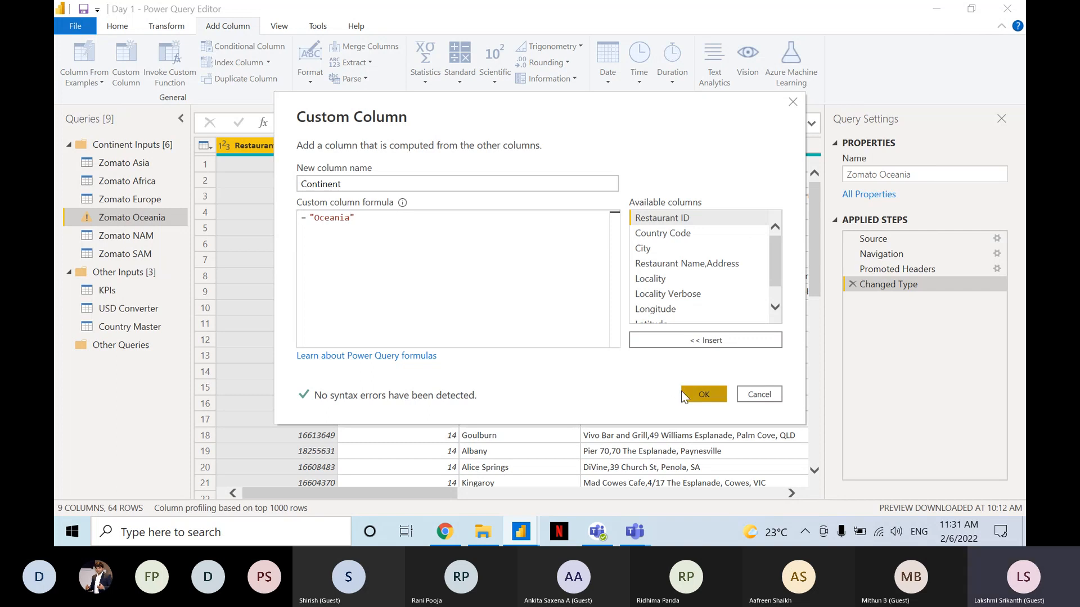
Add a custom column named Continent with the text value "NAM" to the Zomato NAM query.
click(140, 237)
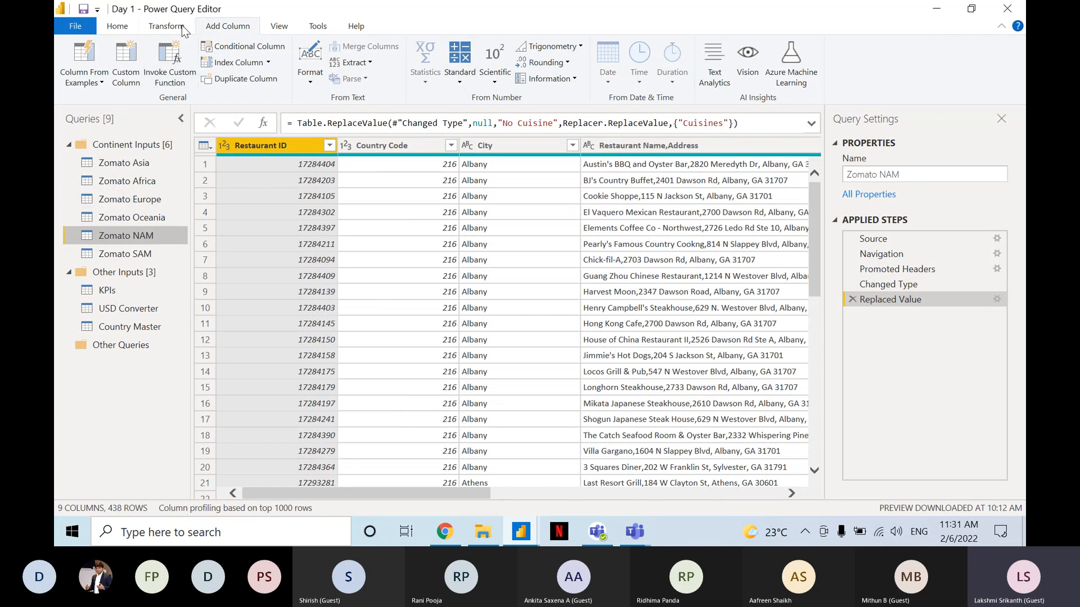
click(127, 56)
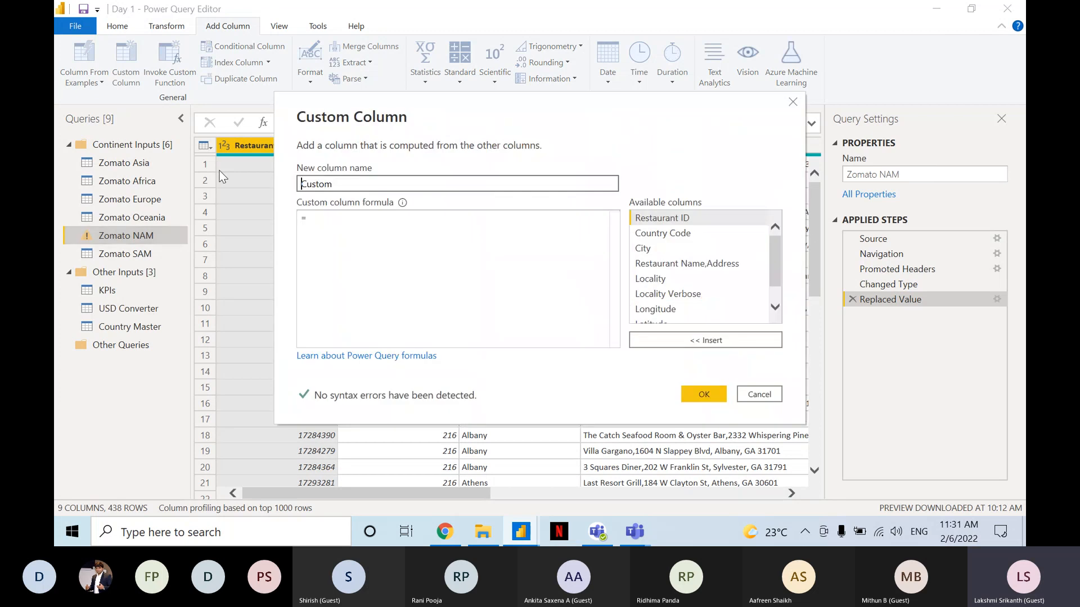
text(Continent)
key(Tab)
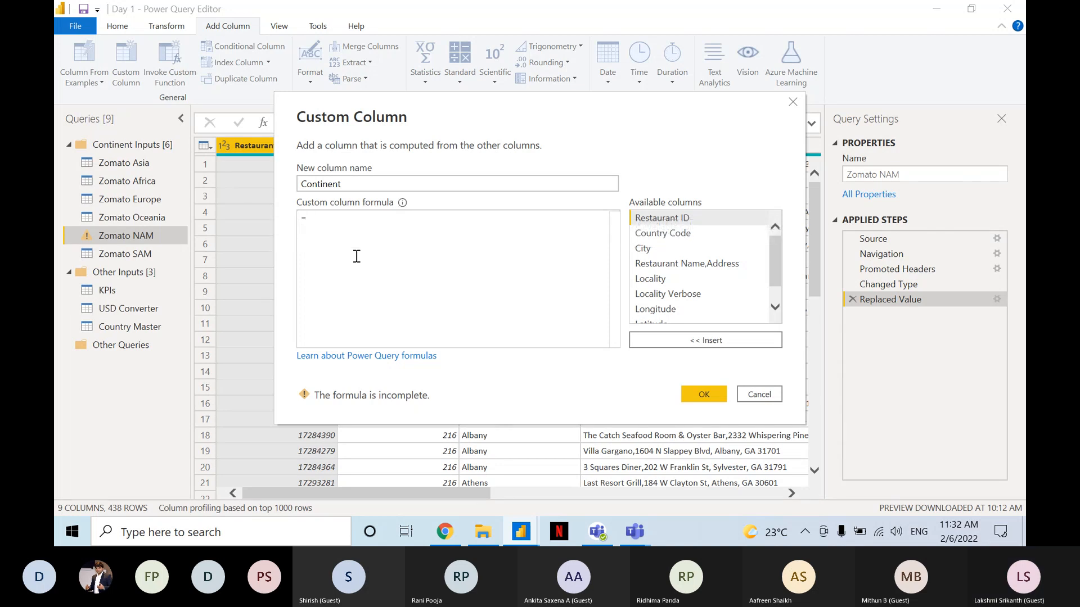
text("NAM)
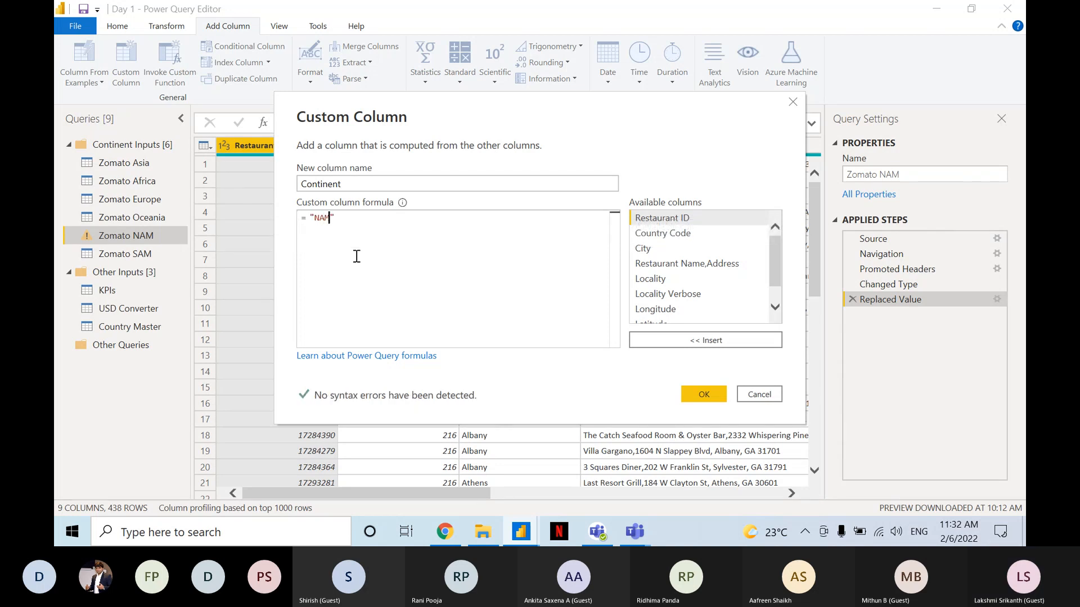
click(696, 396)
Add a custom column named Continent with the text value "SAM" to the Zomato SAM query.
click(150, 249)
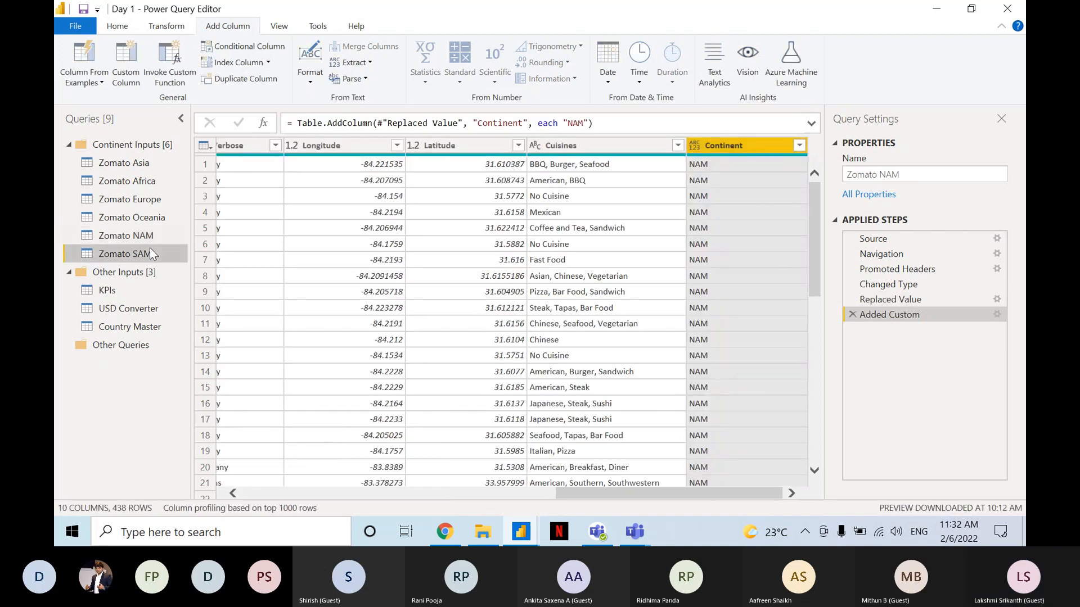
click(124, 59)
drag(368, 184, 239, 183)
text(Continent)
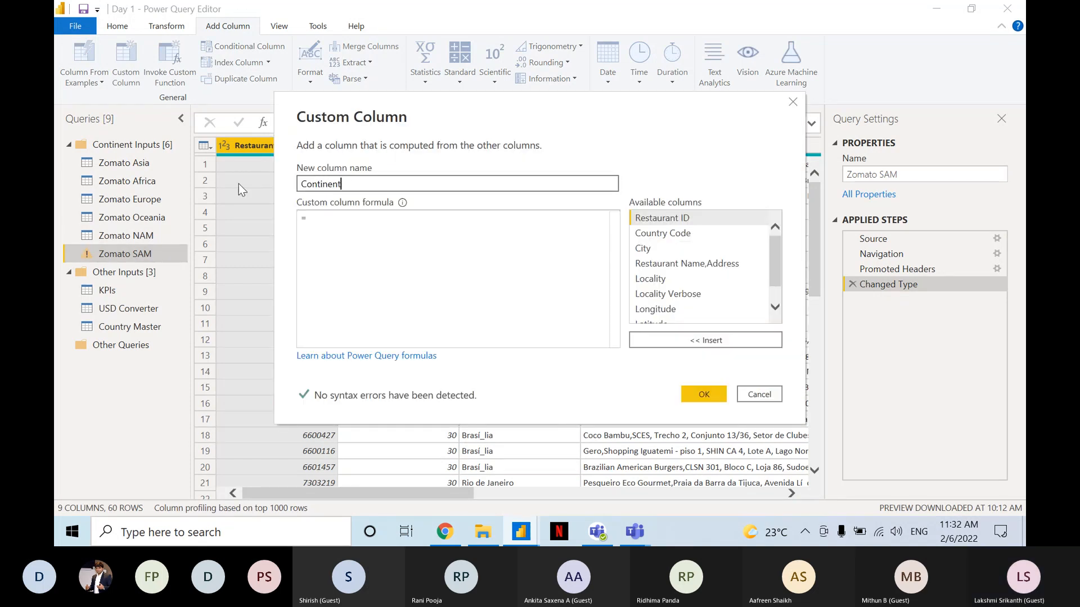
key(Tab)
text("SAM)
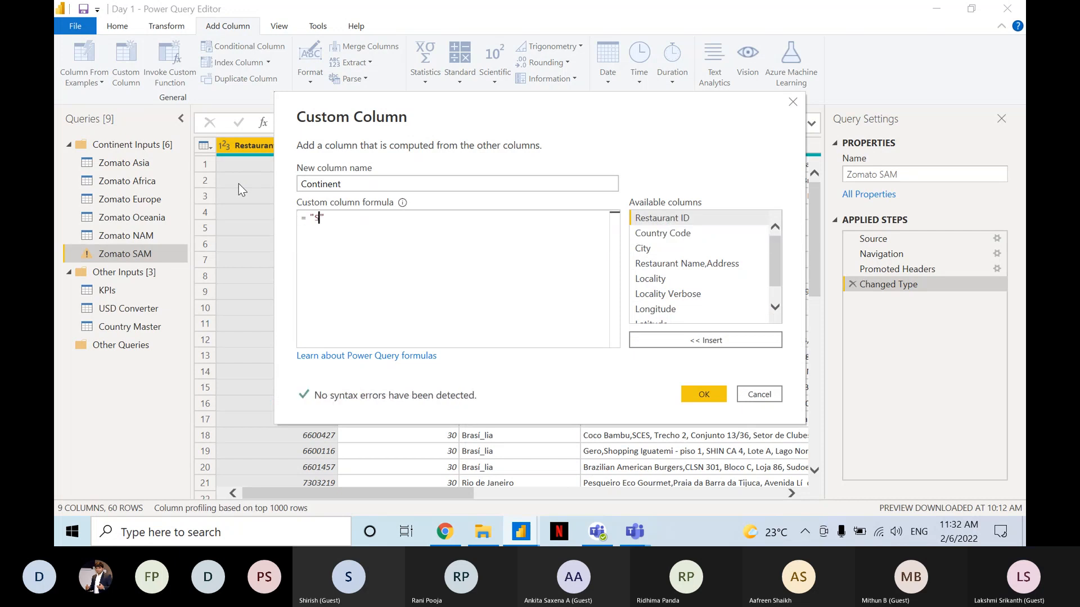
text(")
click(700, 395)
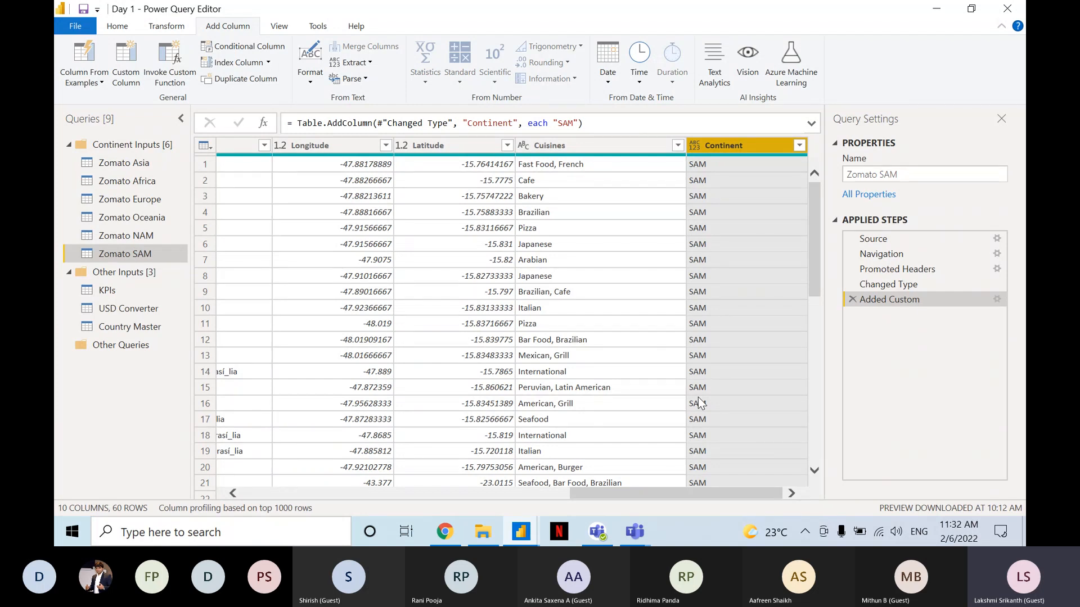
Check the Continent column in the Zomato Asia query, and review the Zomato Africa and Zomato Oceania queries.
click(146, 162)
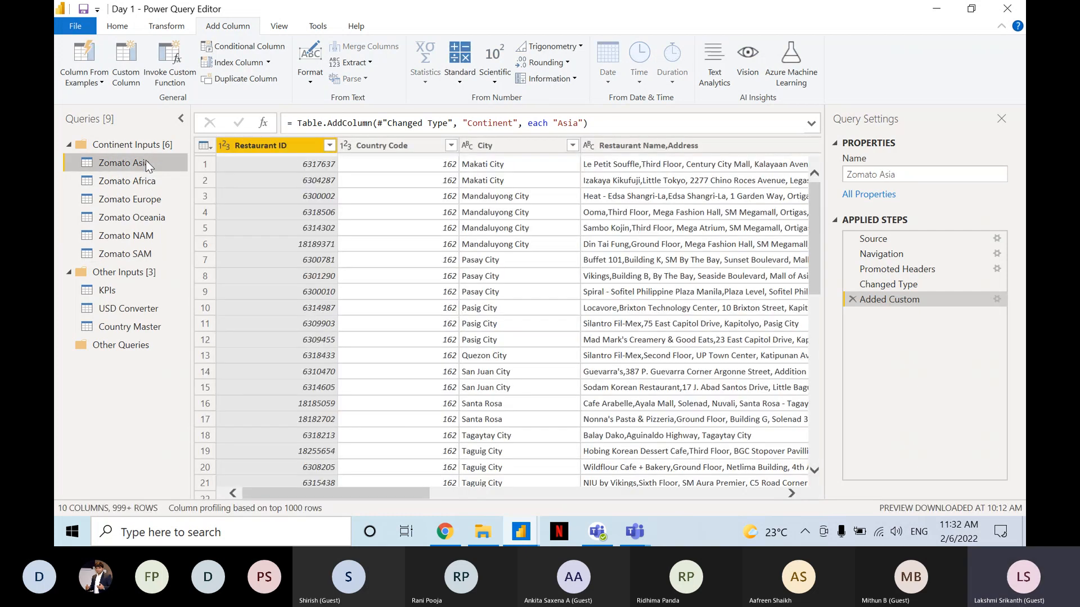
drag(398, 496, 748, 494)
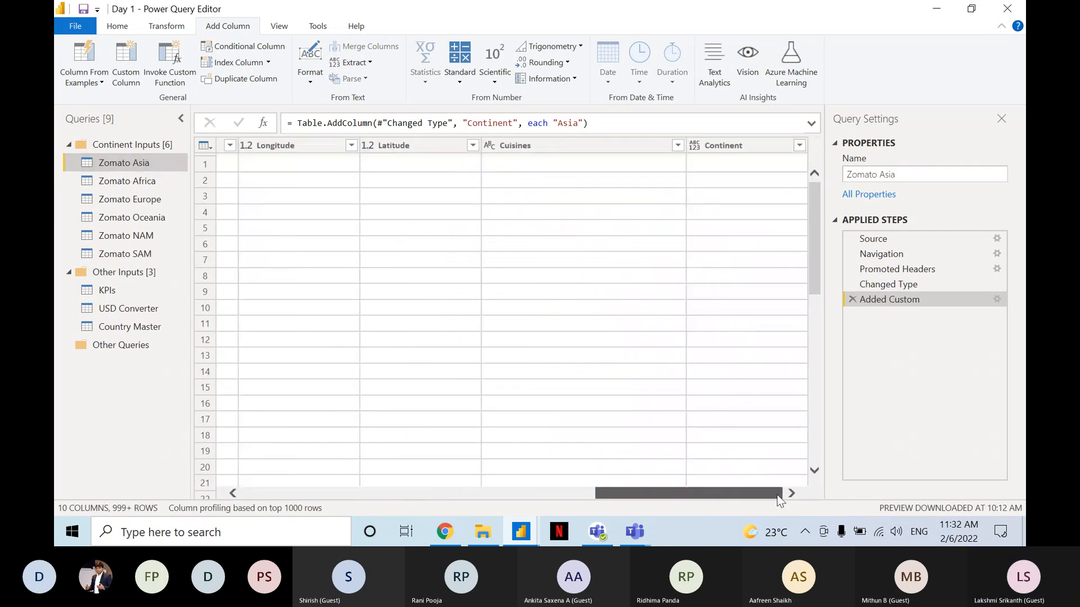
click(138, 181)
click(134, 218)
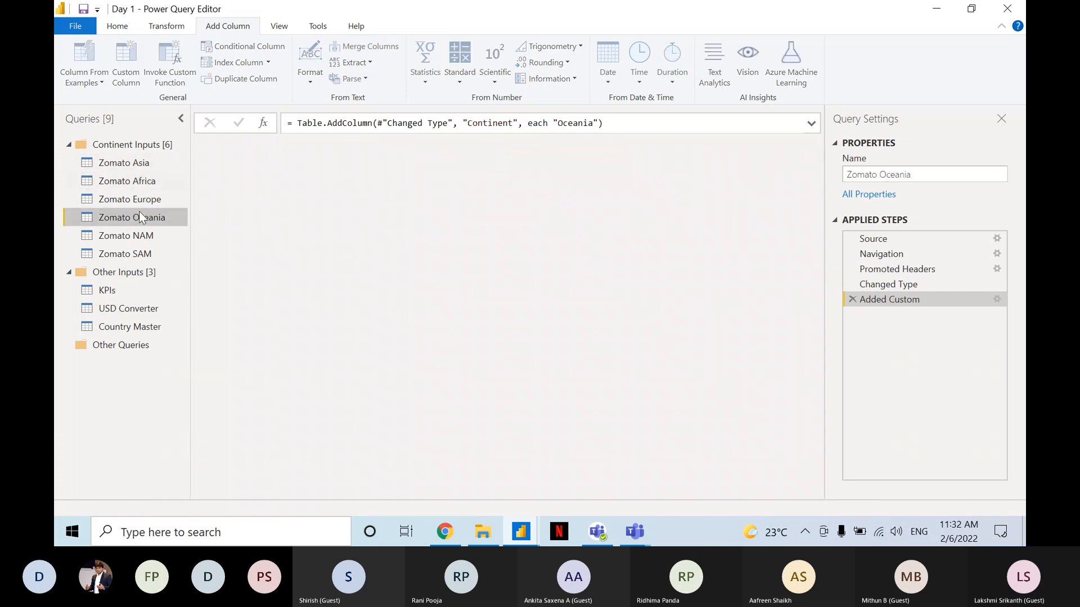
Switch to the Teams meeting to read the participants' chat replies, and return to Power Query Editor.
click(641, 537)
click(559, 461)
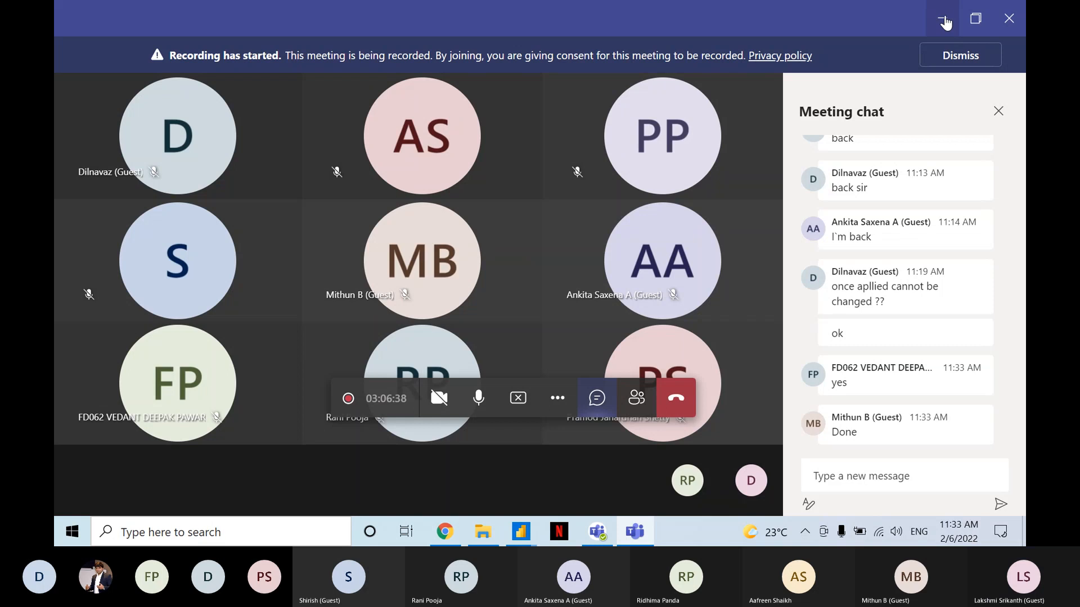
click(943, 20)
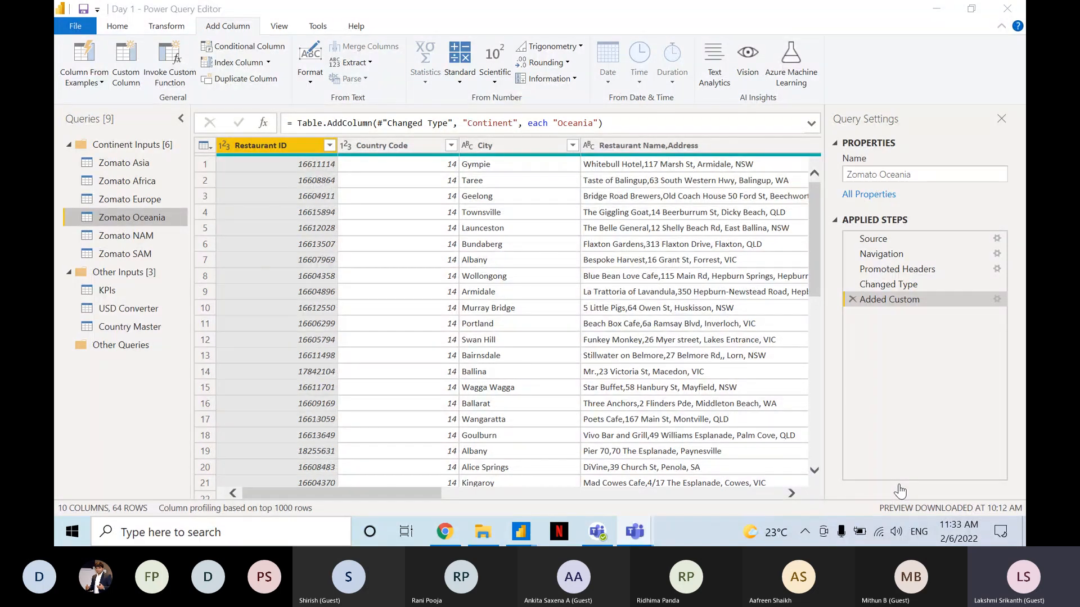
click(1007, 401)
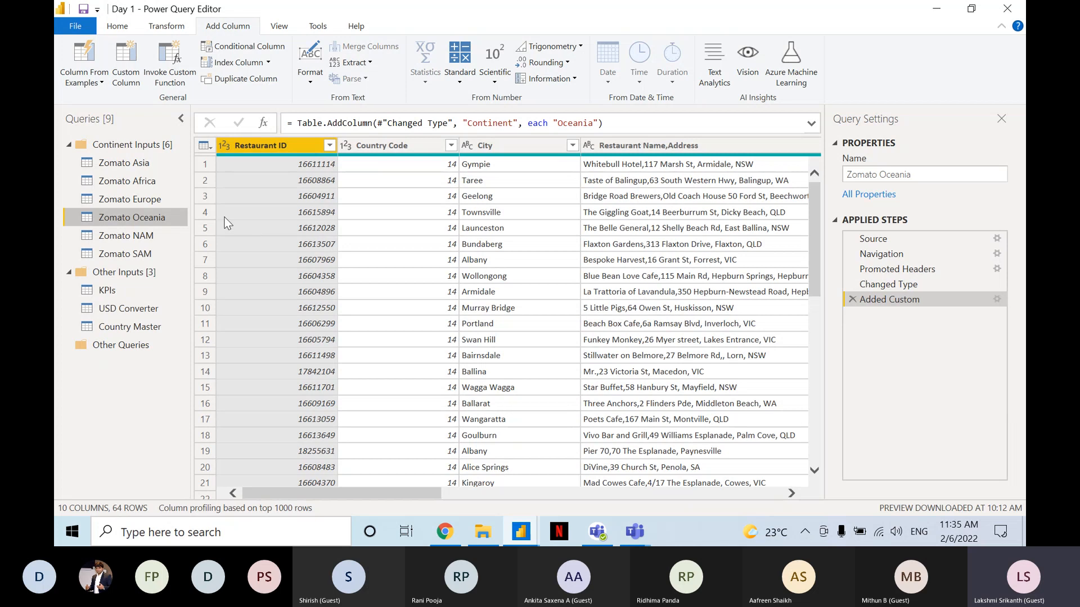
Start appending queries as a new query, with Zomato Asia as the first table.
click(123, 161)
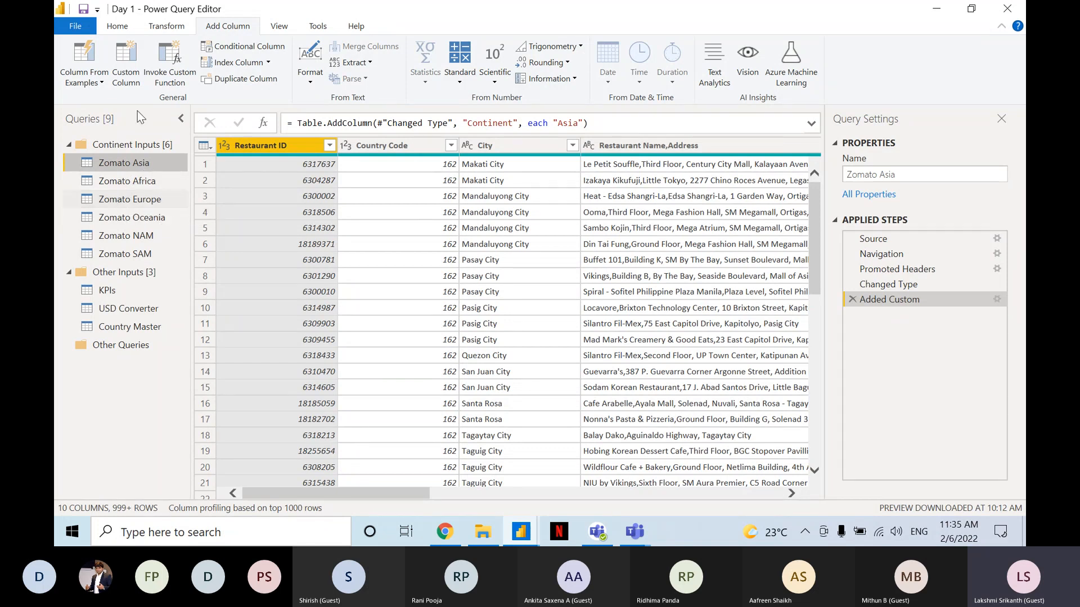
click(119, 26)
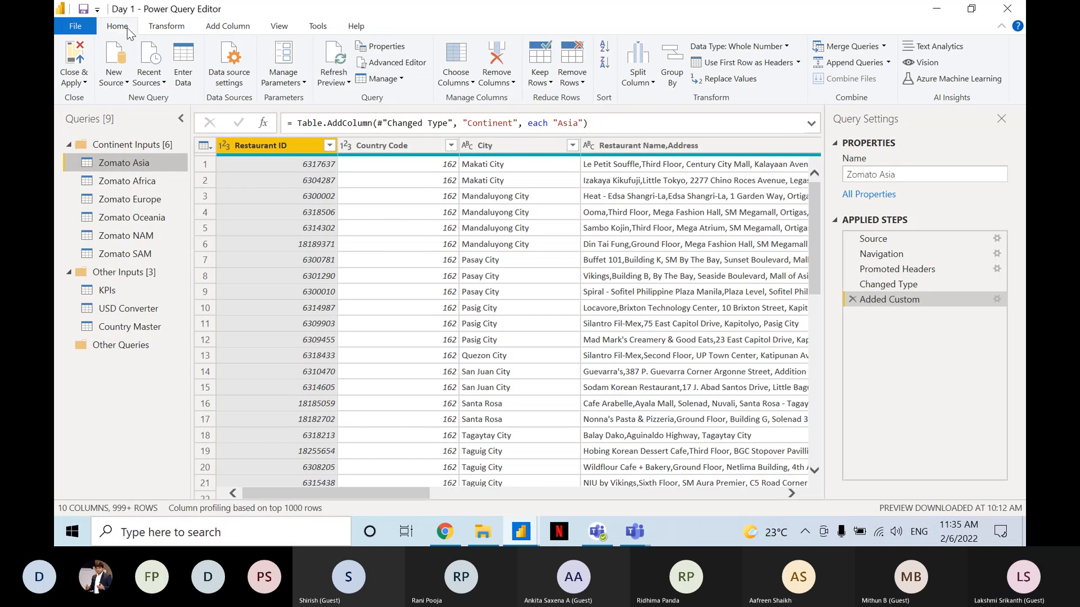
key(ctrl)
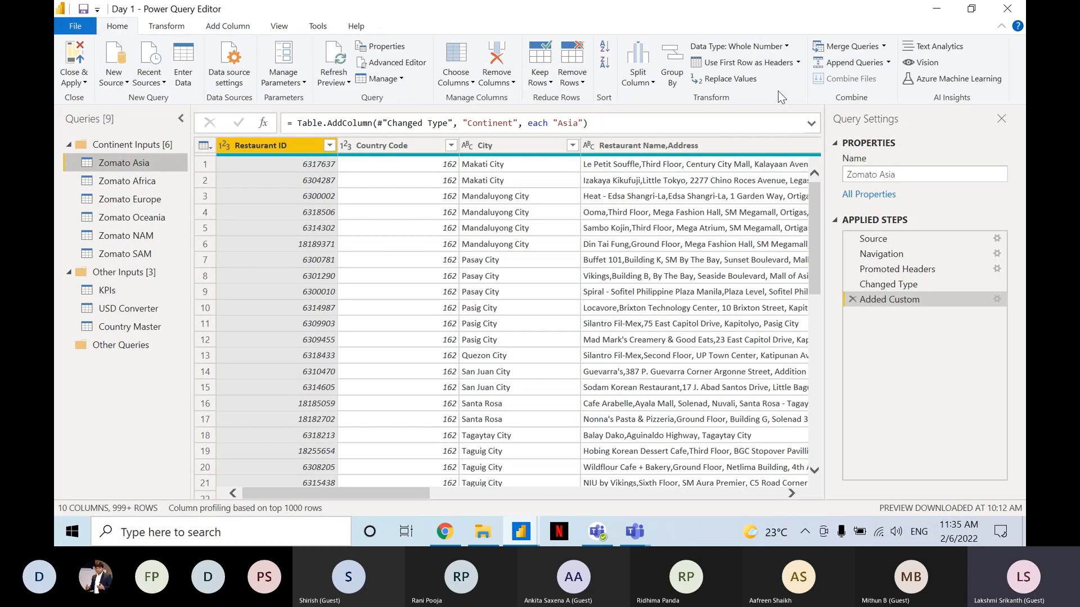
key(ctrl)
key(ctrl)
key(ctrl)
key(ctrl)
key(ctrl)
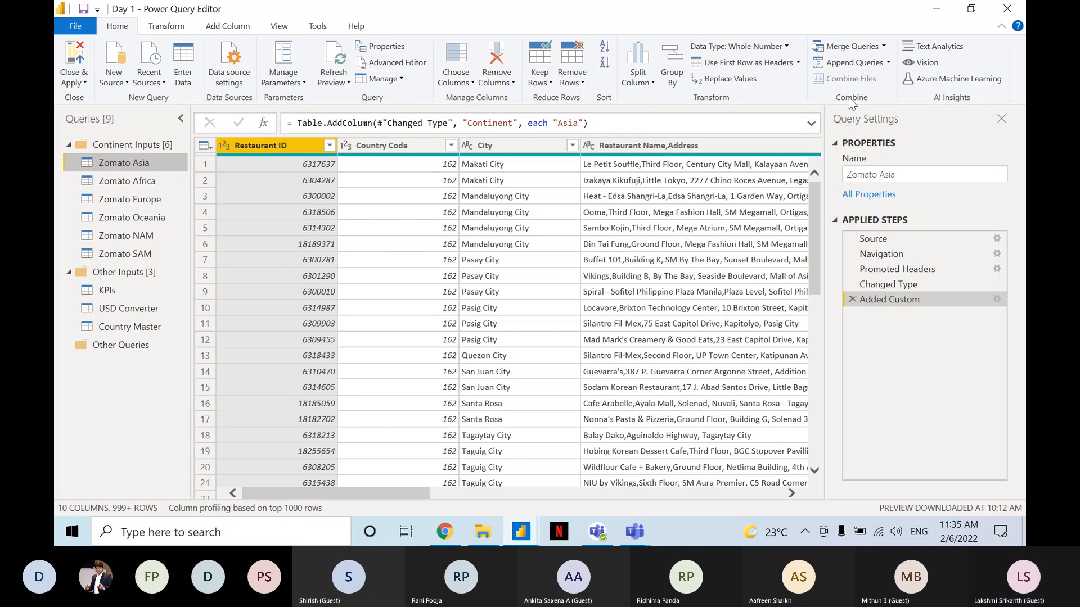
key(ctrl)
key(ctrl)
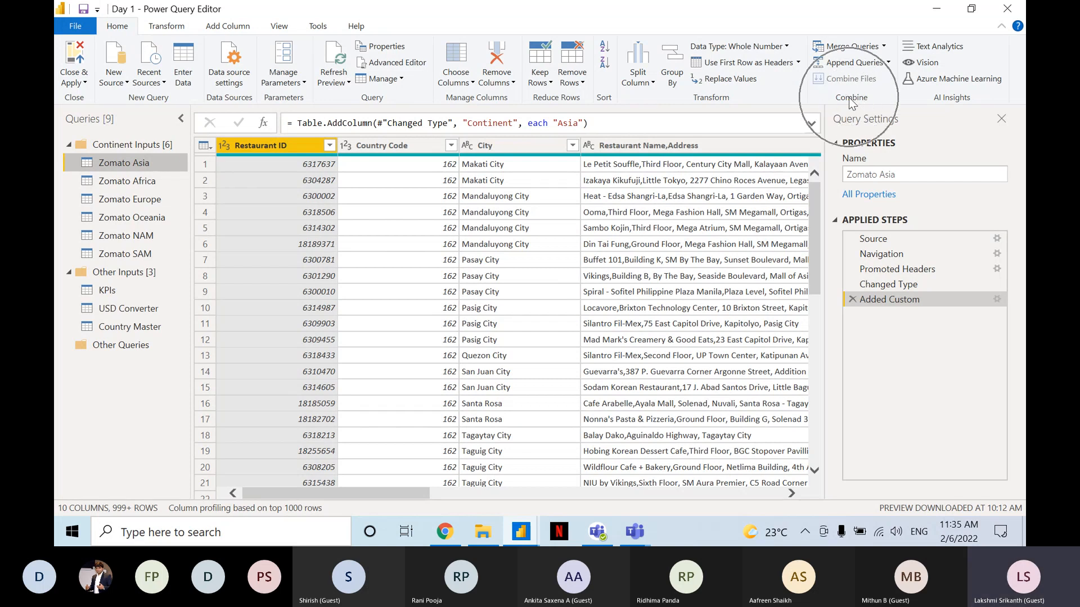
key(ctrl)
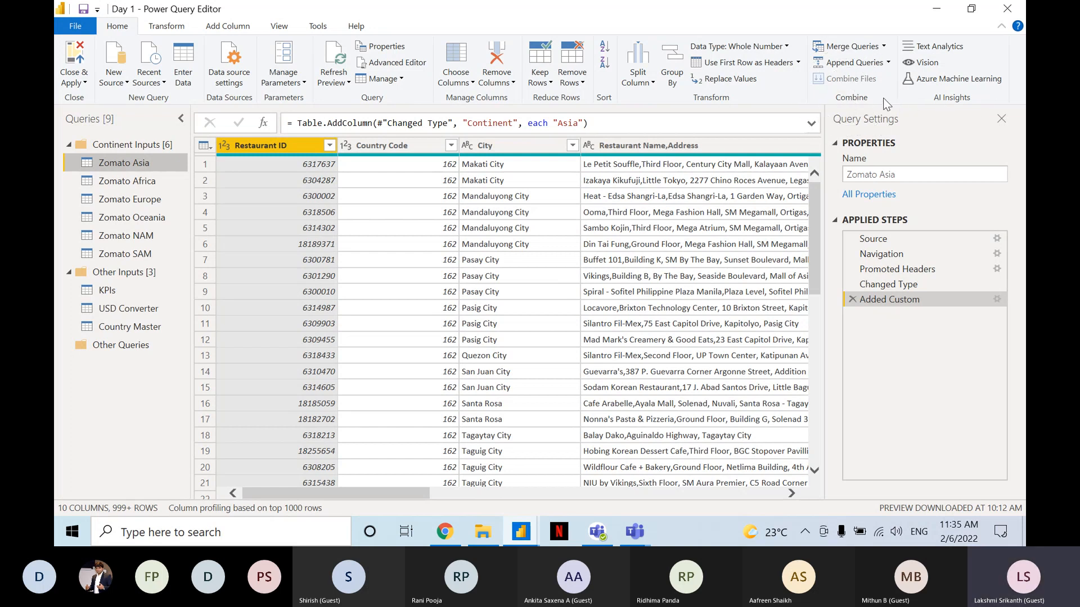
key(ctrl)
key(ctrl)
key(ctrl)
key(ctrl)
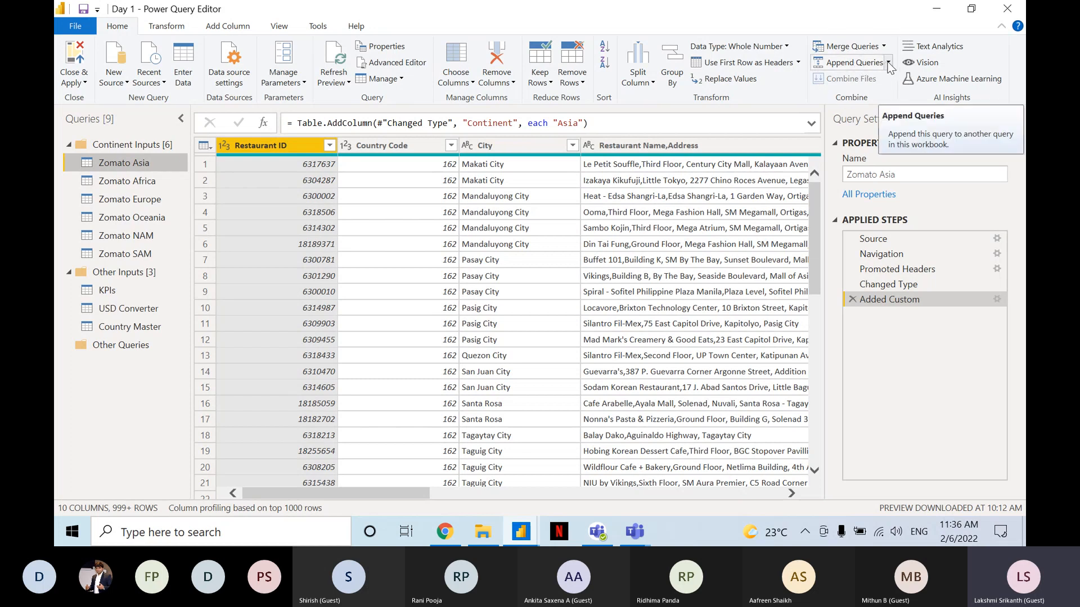
click(888, 63)
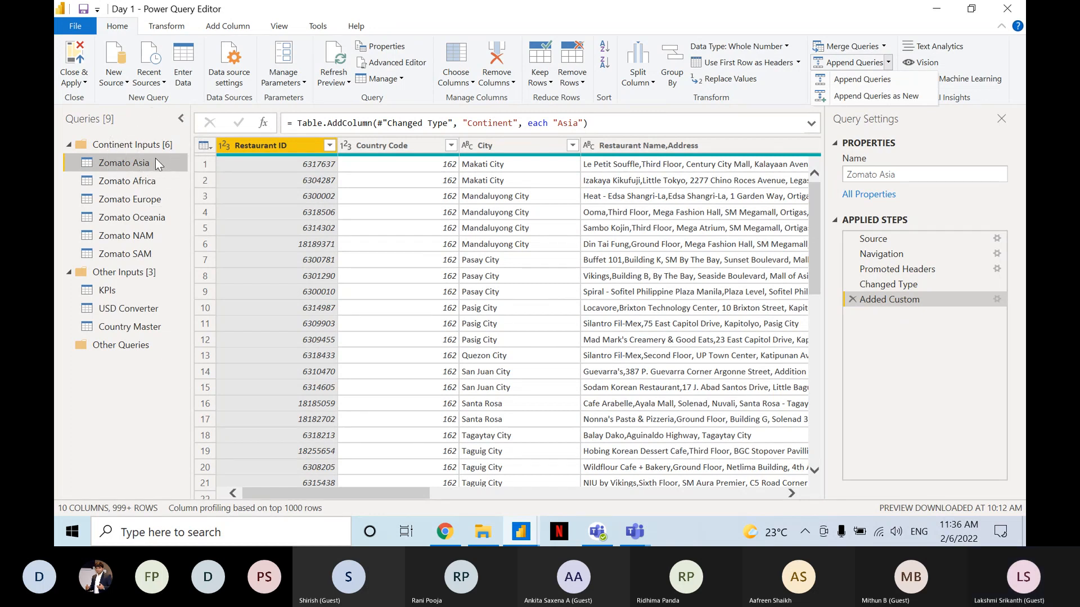
key(ctrl)
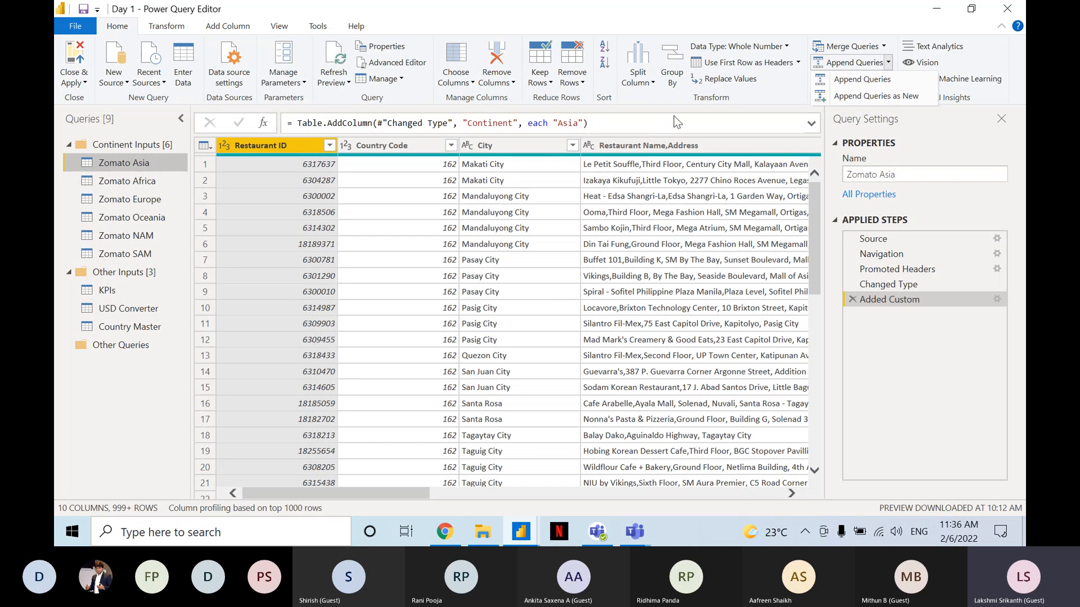
click(873, 95)
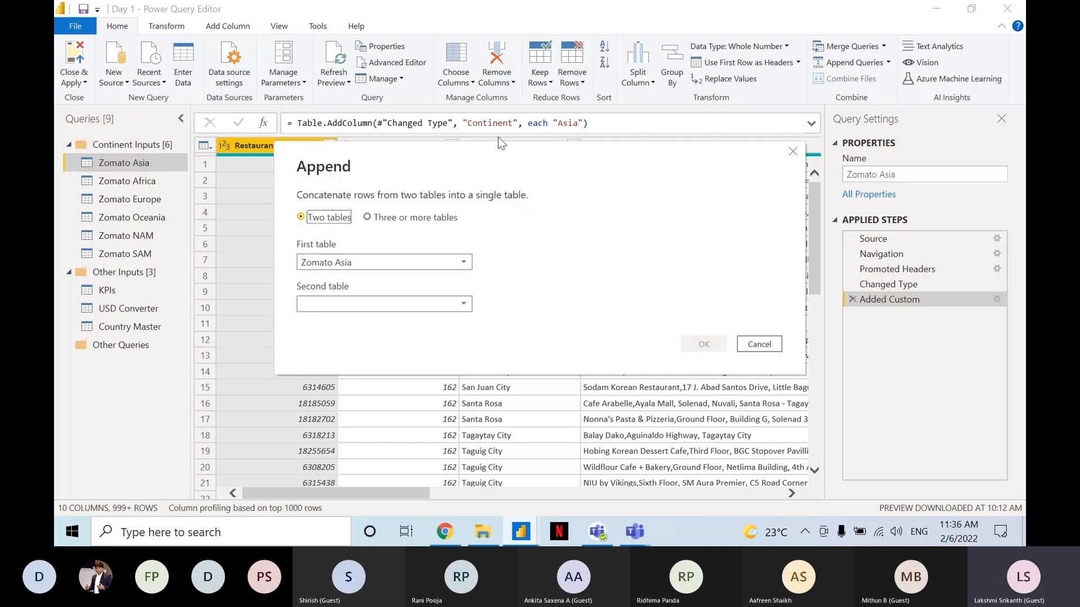
Set the append operation to combine three or more tables.
click(330, 178)
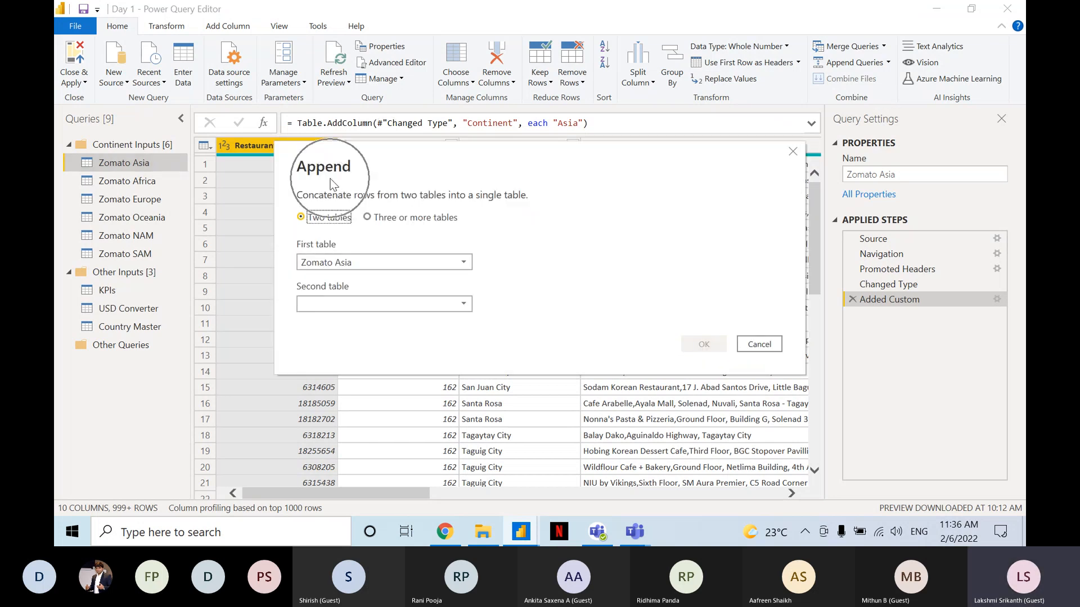
click(349, 197)
click(347, 218)
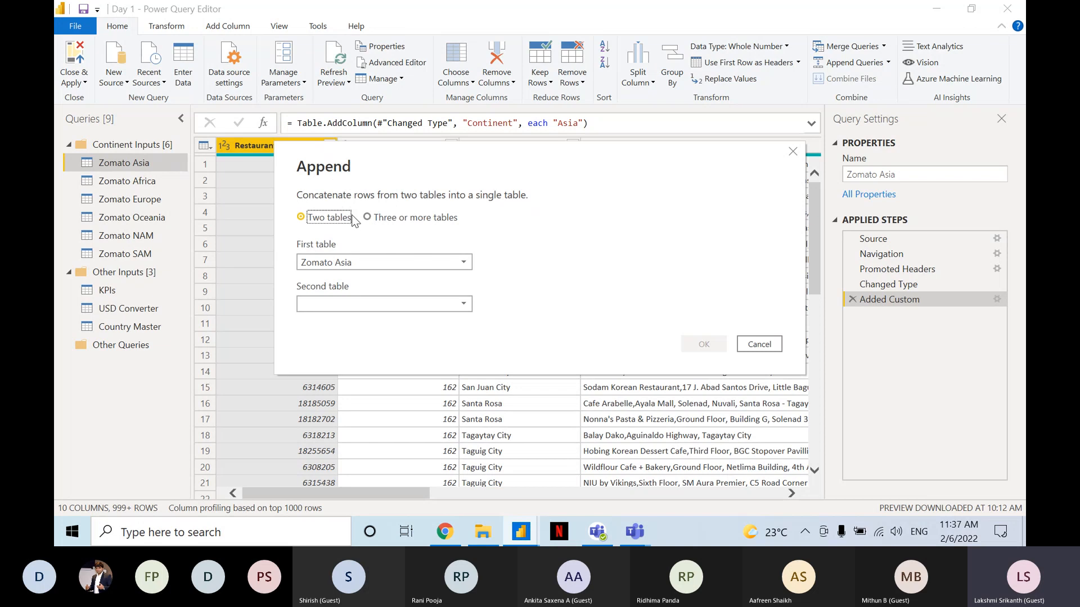
click(376, 219)
key(ctrl)
key(ctrl)
key(ctrl)
key(ctrl)
key(ctrl)
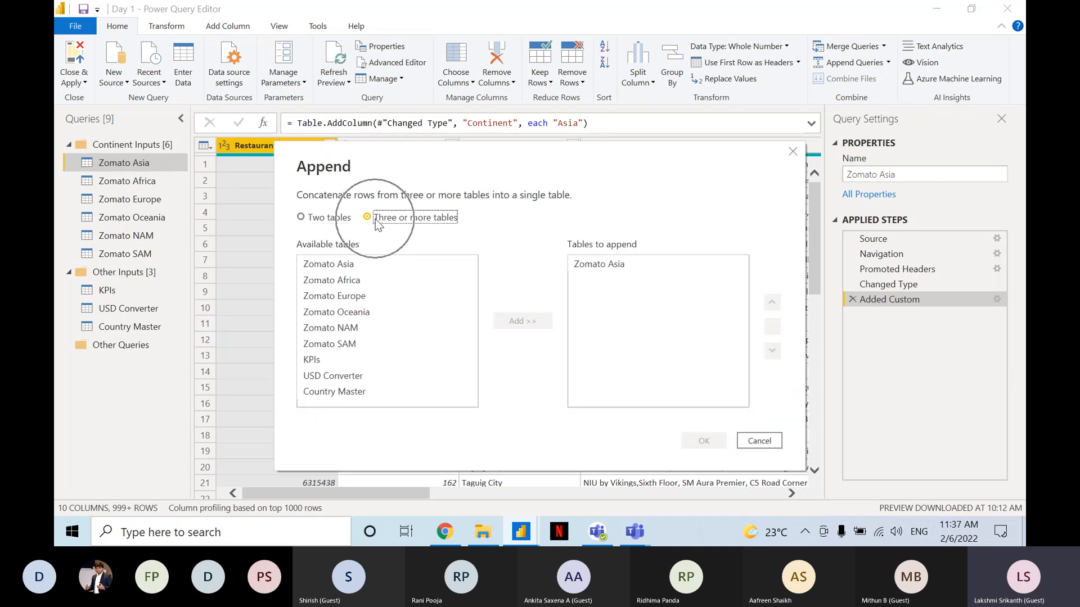
key(ctrl)
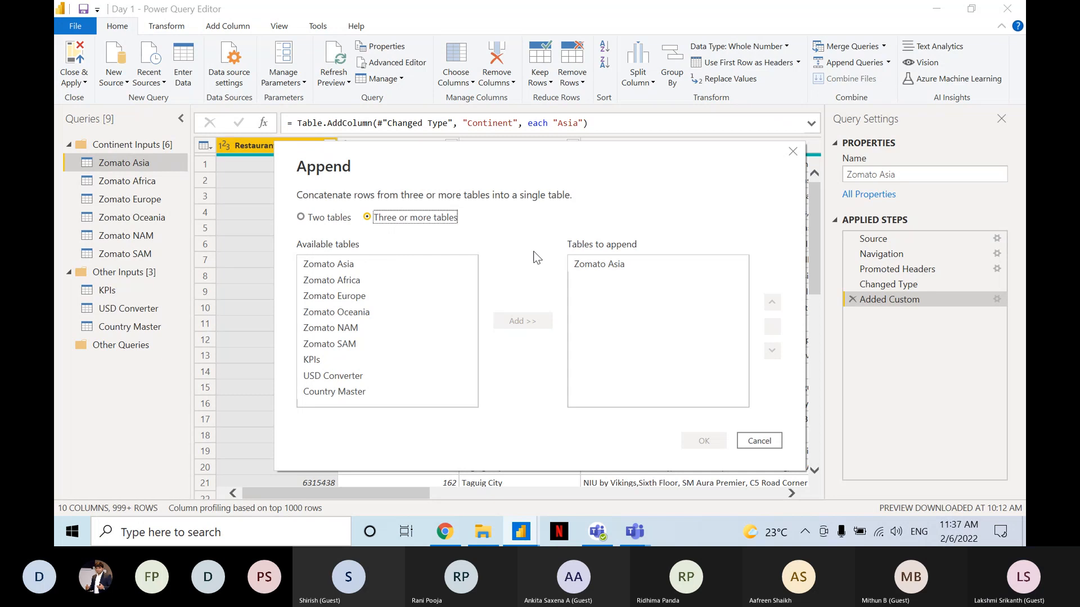
Add Zomato Africa, Europe, Oceania, NAM and SAM together to the tables to append alongside Zomato Asia.
click(598, 269)
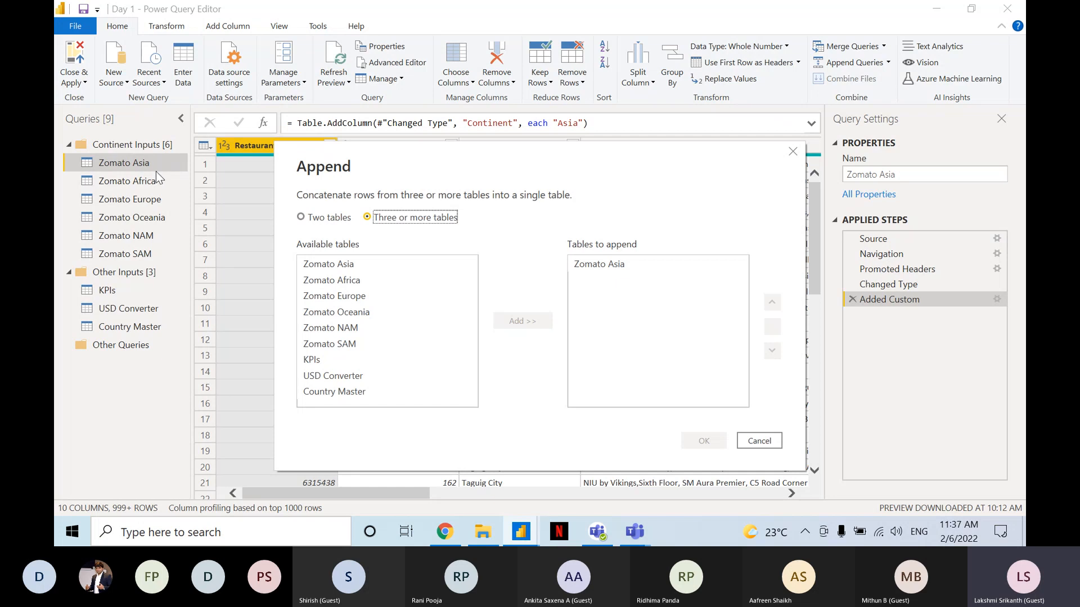
click(610, 271)
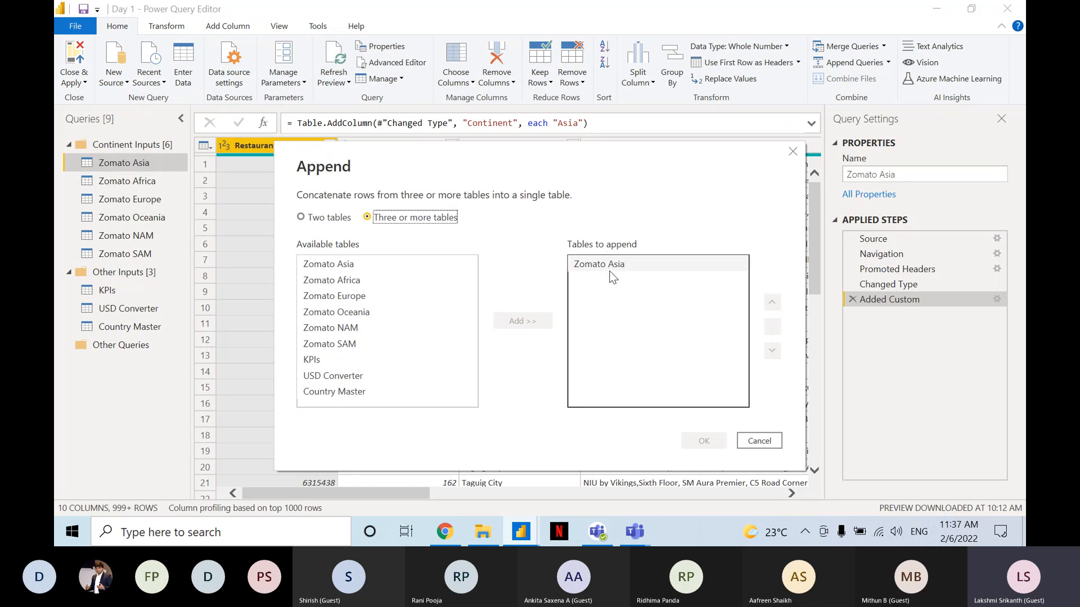
click(610, 271)
click(389, 275)
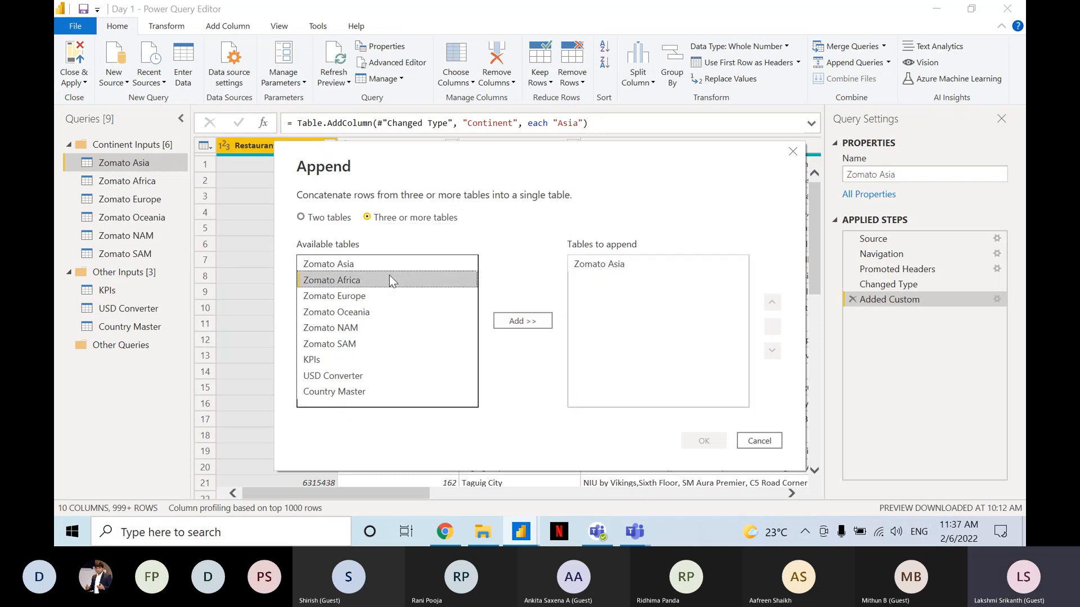
click(361, 345)
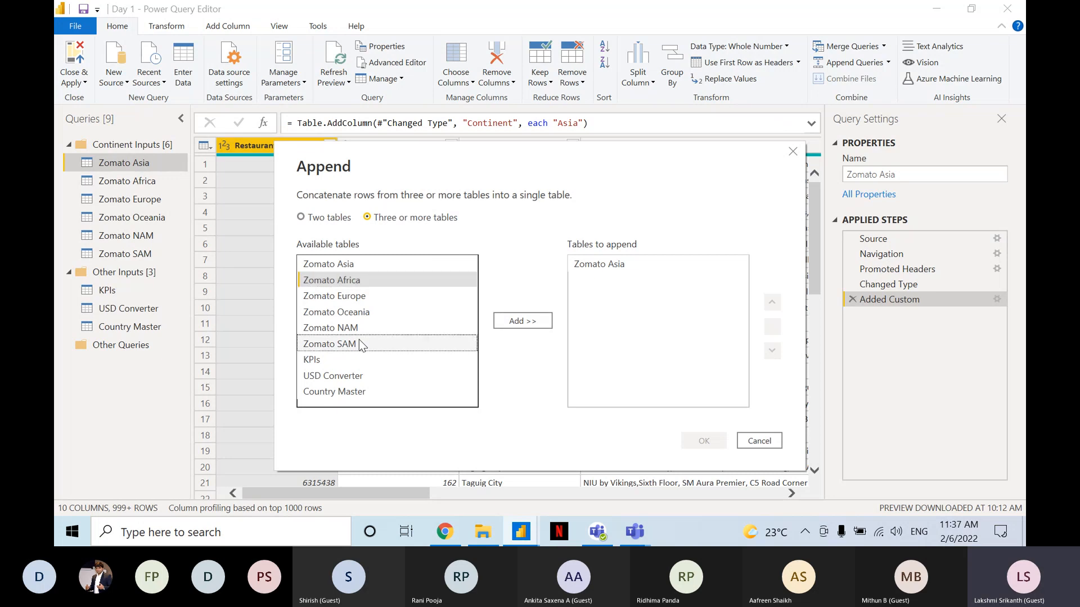
shift+click(370, 280)
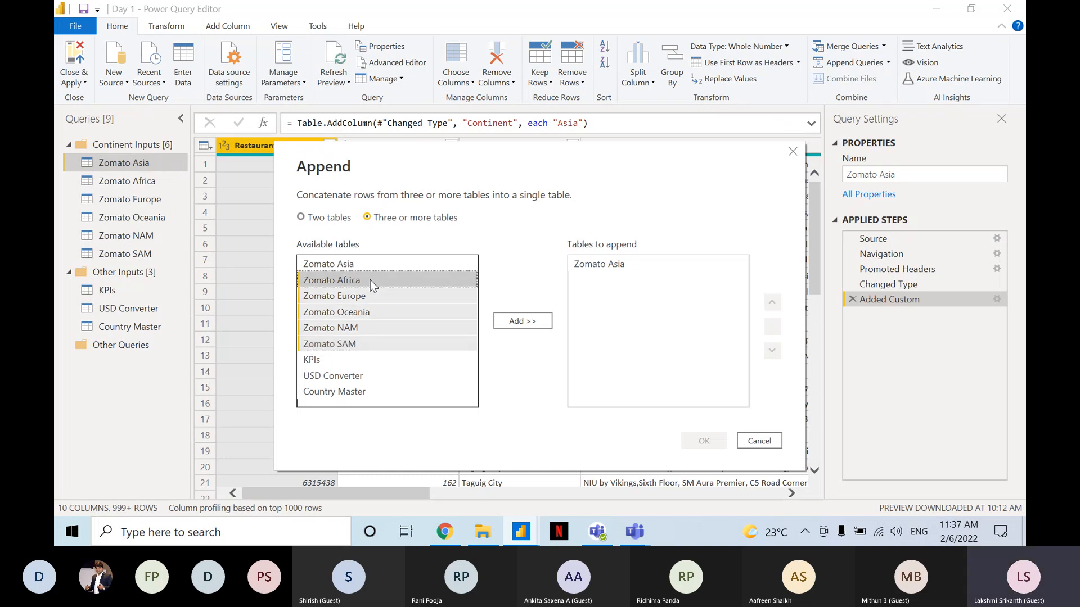
click(521, 322)
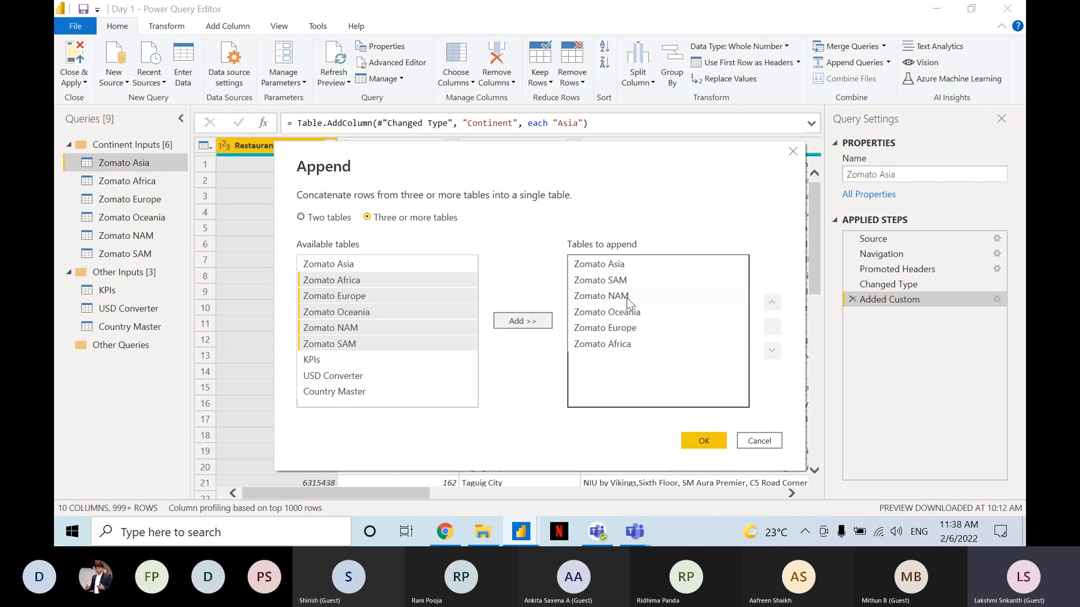
click(641, 346)
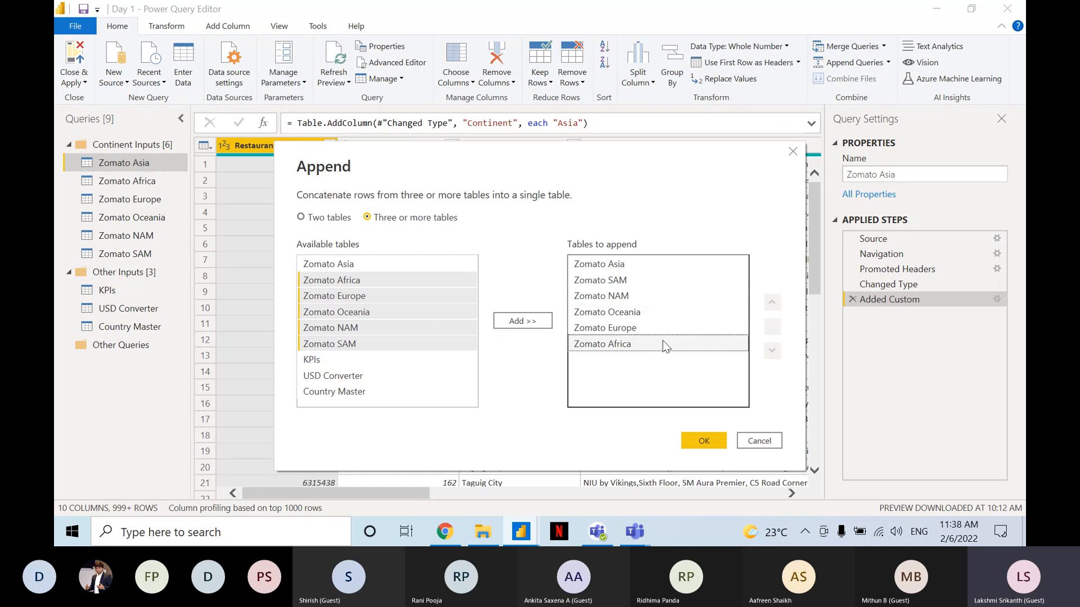
Move Zomato Africa up in the tables to append so it sits directly below Zomato Asia.
click(663, 344)
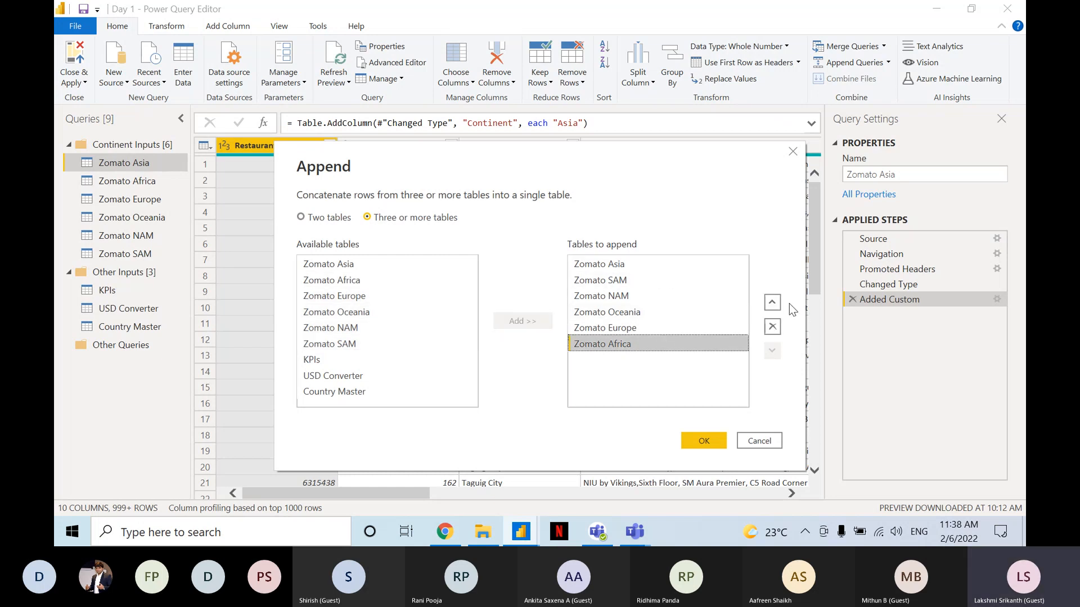
click(772, 303)
click(771, 302)
click(771, 302)
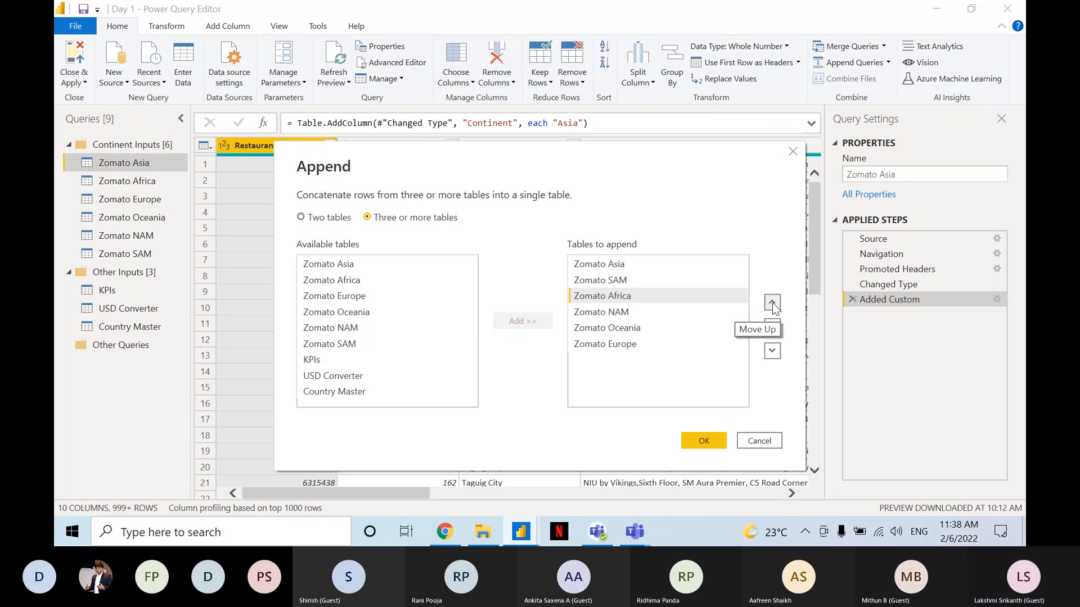
click(771, 302)
Reorder the remaining tables to append below Zomato Africa as Zomato Europe, Zomato Oceania, Zomato NAM and Zomato SAM.
click(647, 329)
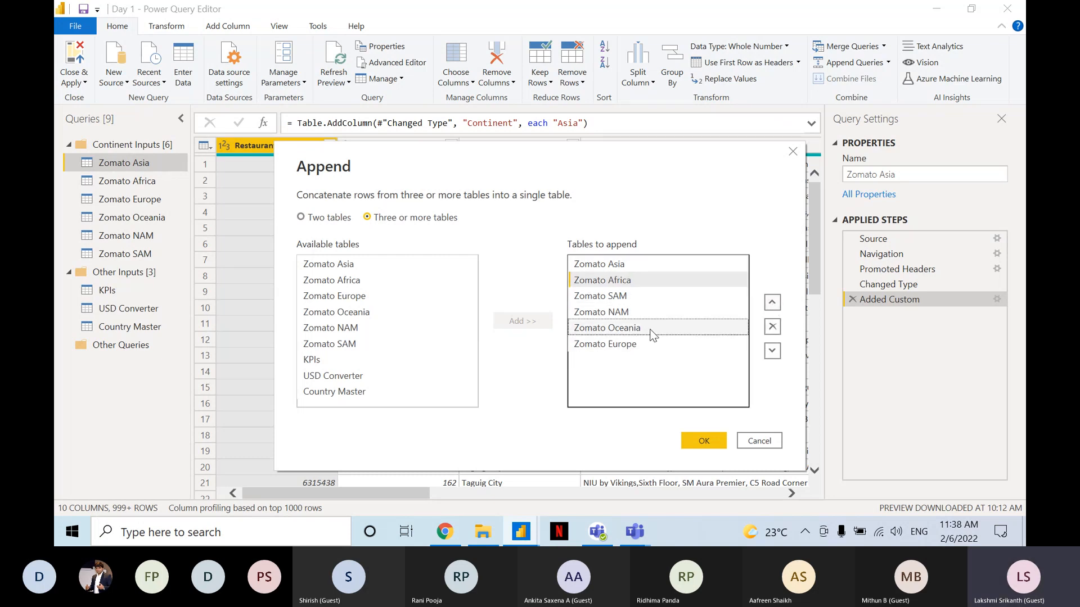
click(772, 303)
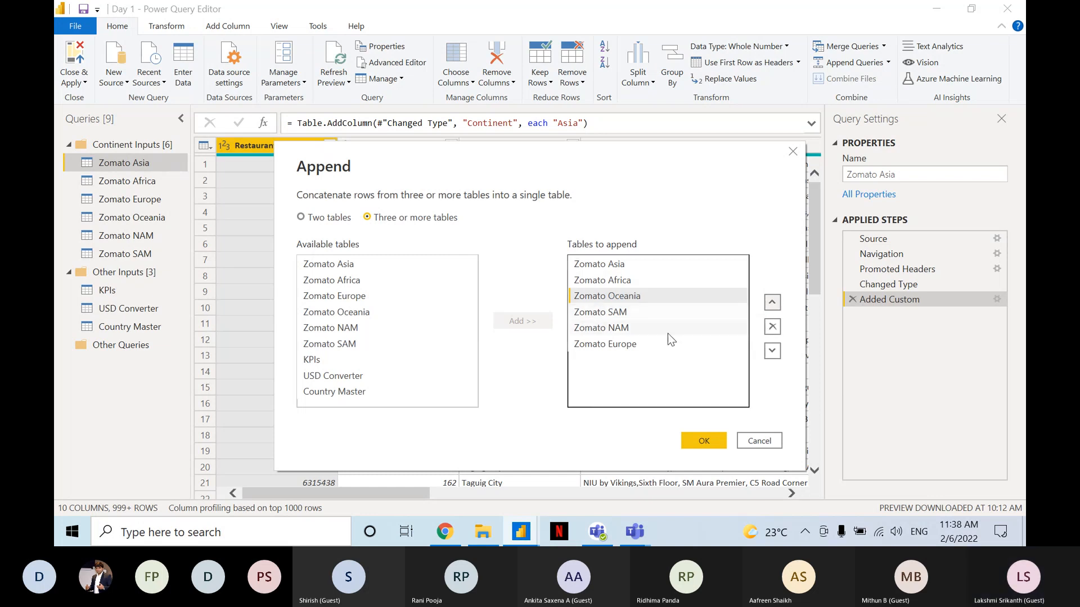
click(658, 344)
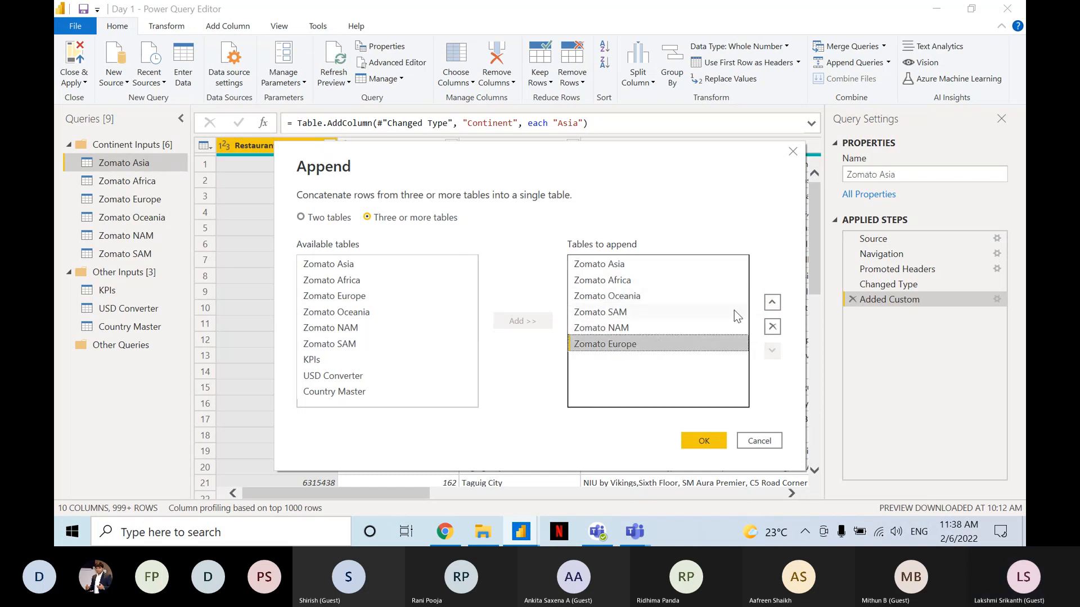
click(772, 303)
click(772, 304)
click(772, 303)
click(772, 304)
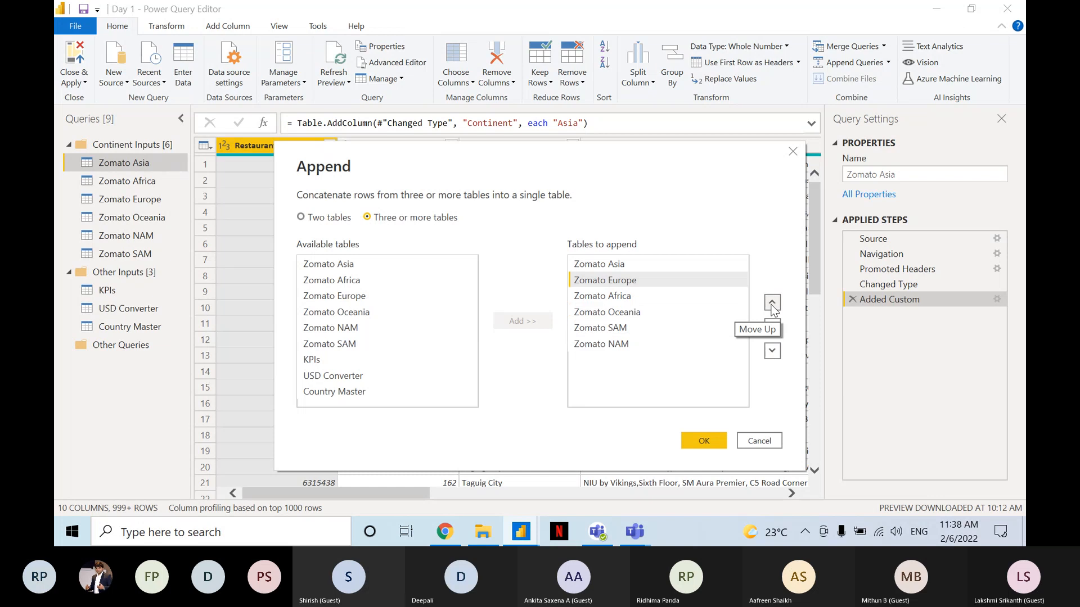
click(772, 351)
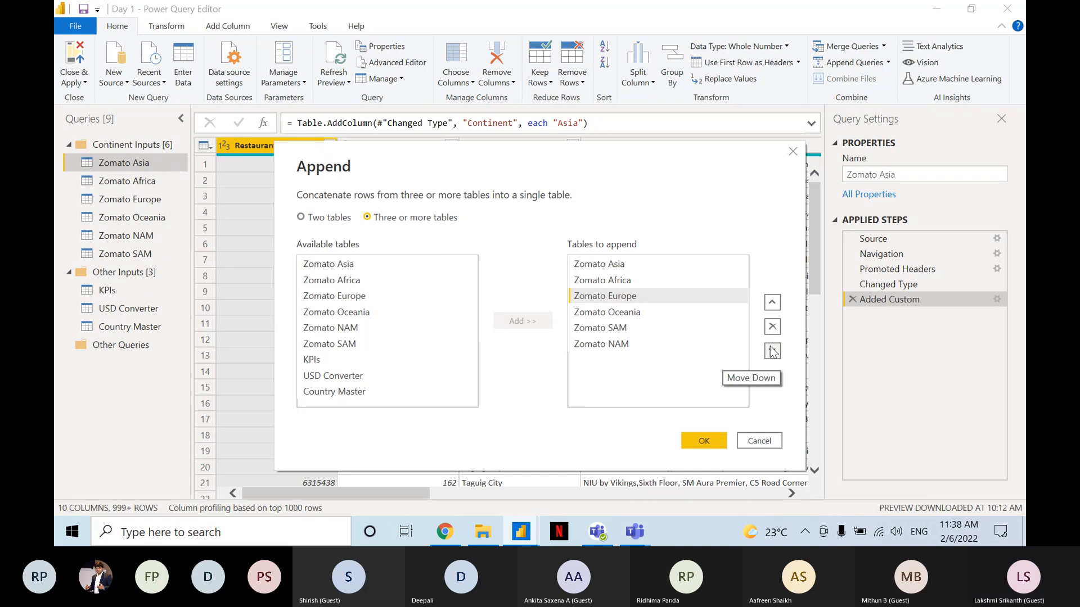
click(637, 344)
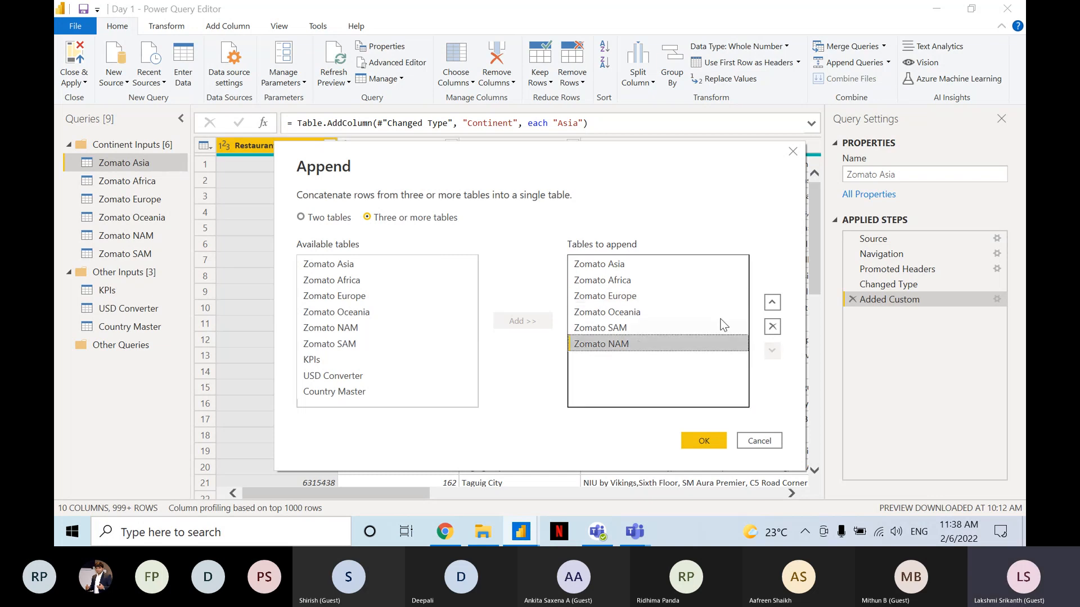
click(772, 304)
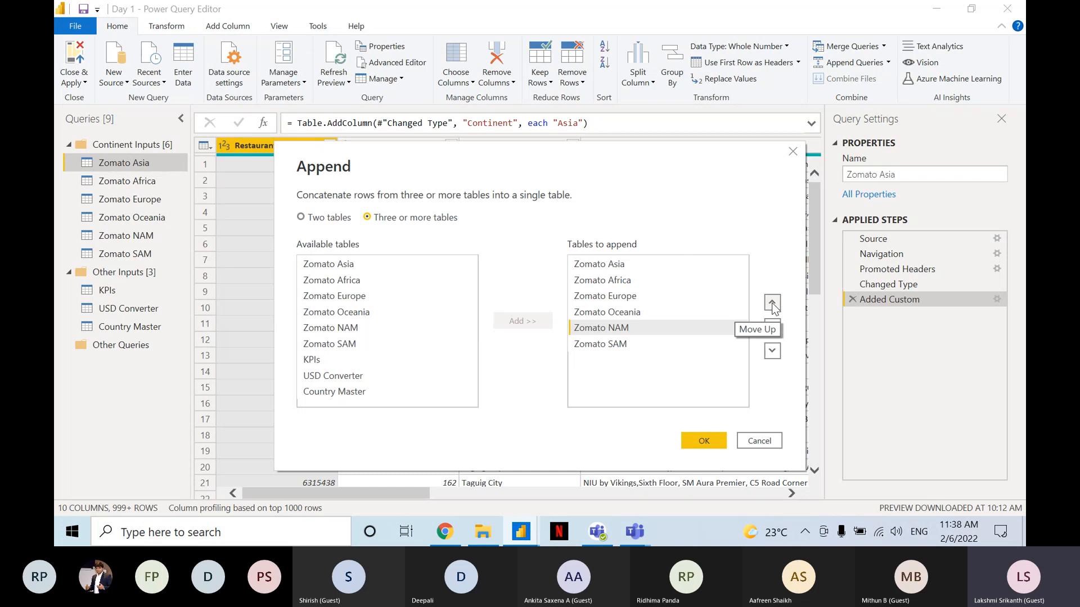
Capture a snip of the Append dialog, share it in the Teams meeting chat, and return to Power Query Editor.
key(super+shift+s)
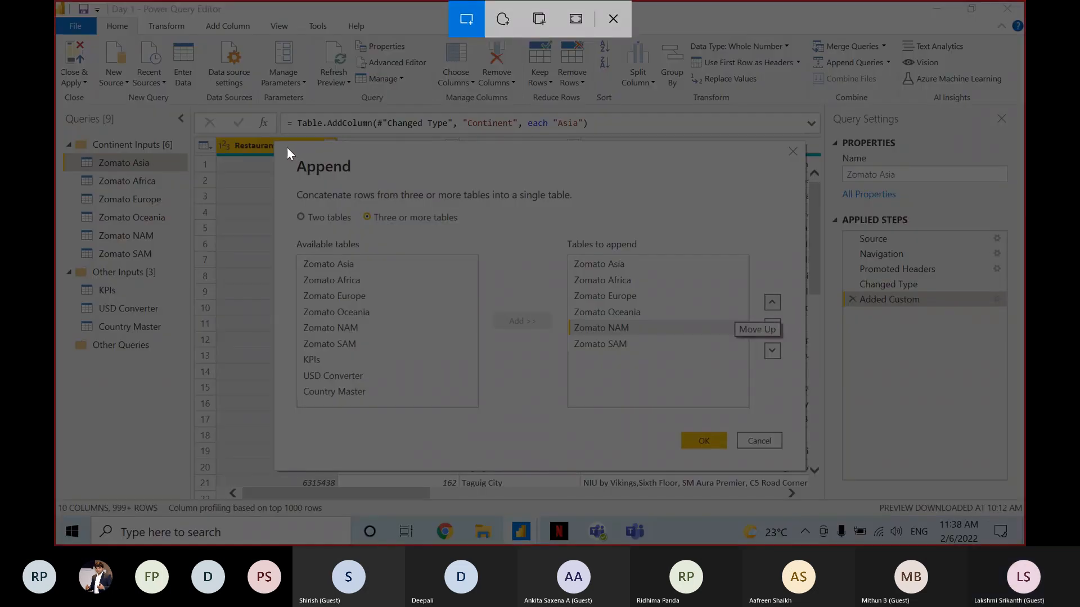
mouse_move(287, 147)
mouse_down()
mouse_move(450, 198)
mouse_move(811, 365)
mouse_move(780, 404)
mouse_move(790, 426)
mouse_up()
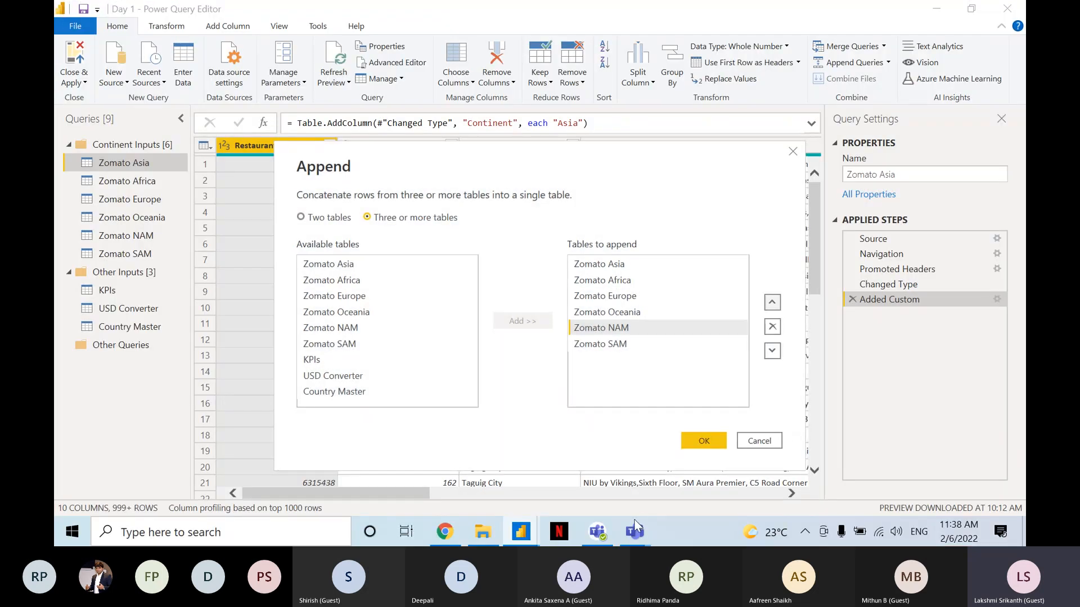
mouse_move(634, 524)
click(586, 465)
click(824, 473)
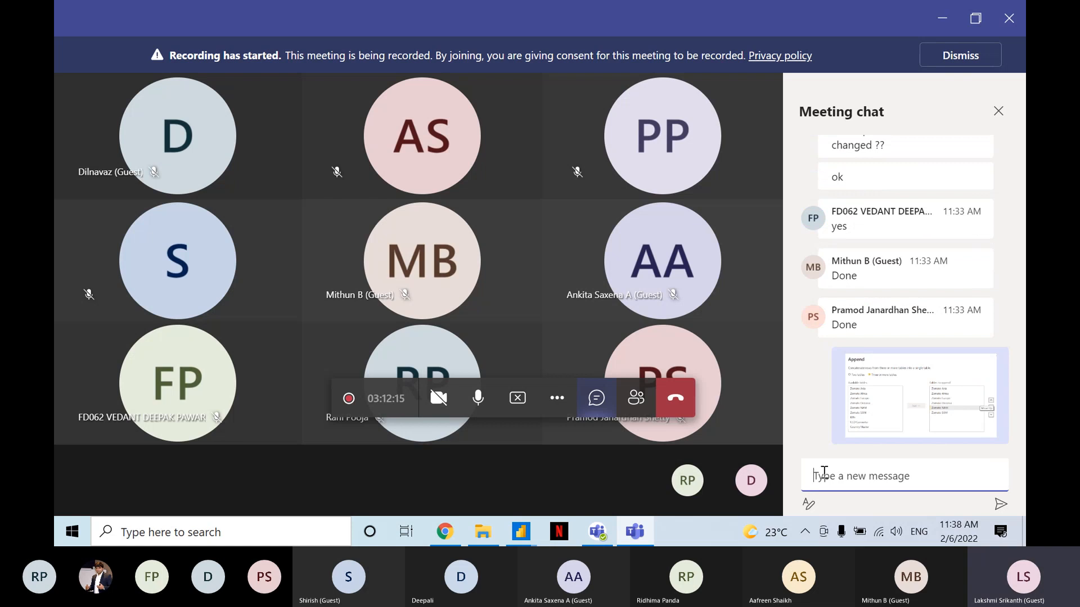
key(alt+Tab)
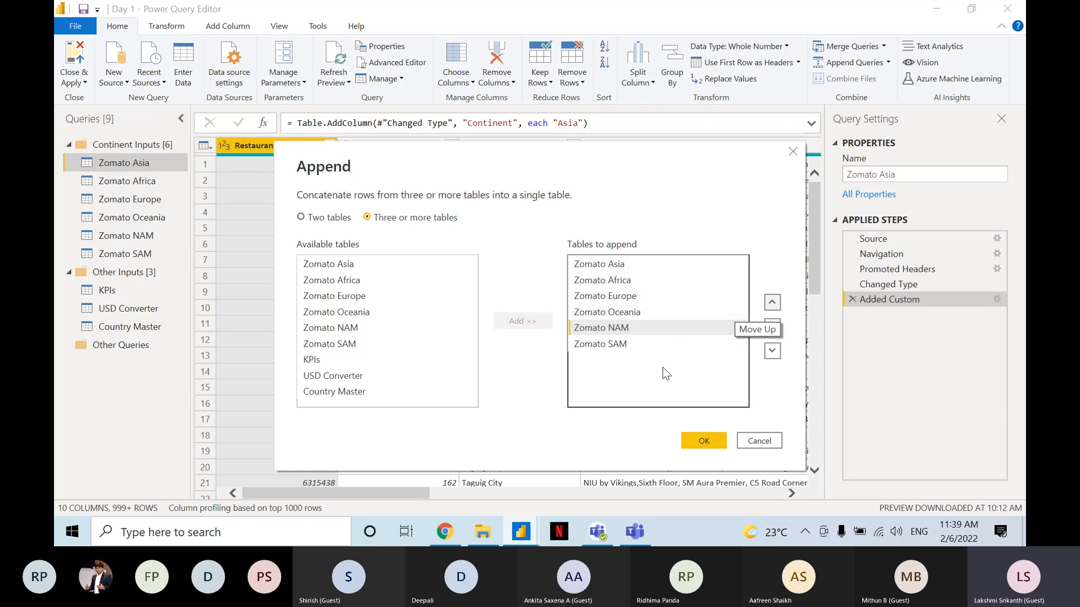
Create the new query from the six ordered continent tables and select it in the query list.
click(703, 440)
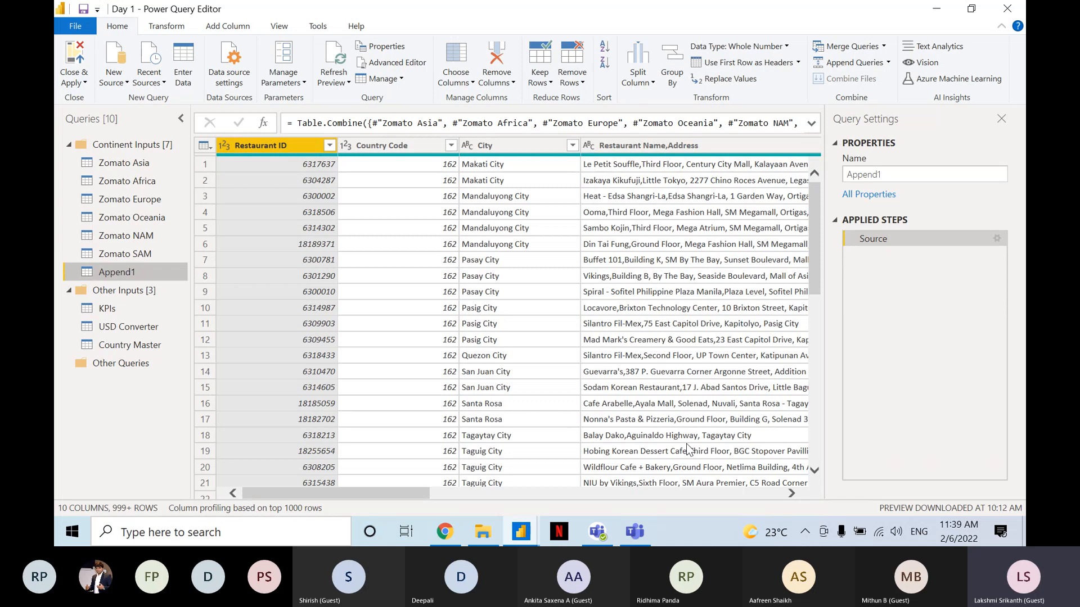
click(102, 275)
key(ctrl)
key(ctrl)
key(ctrl)
key(ctrl)
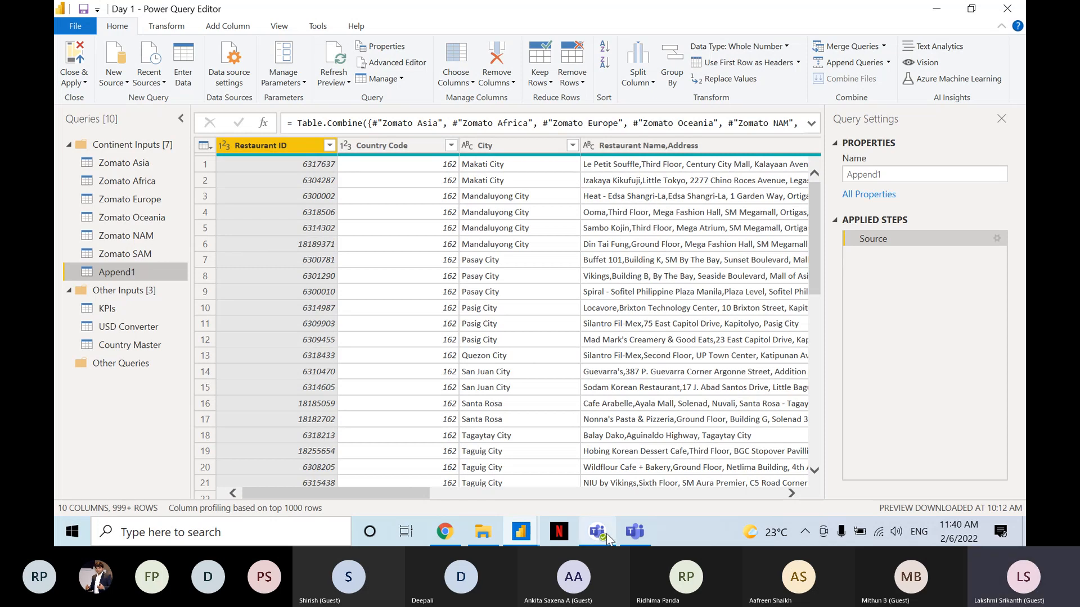
Switch to the Teams meeting to read the chat replies, toggling the microphone mute meanwhile, and return to Power Query Editor.
mouse_move(631, 535)
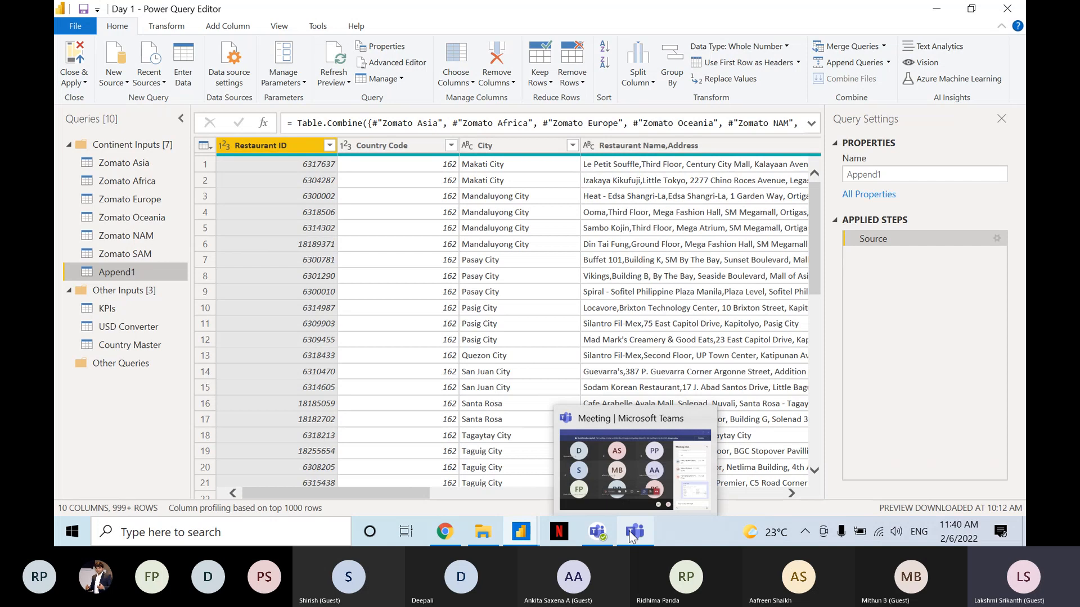
click(643, 477)
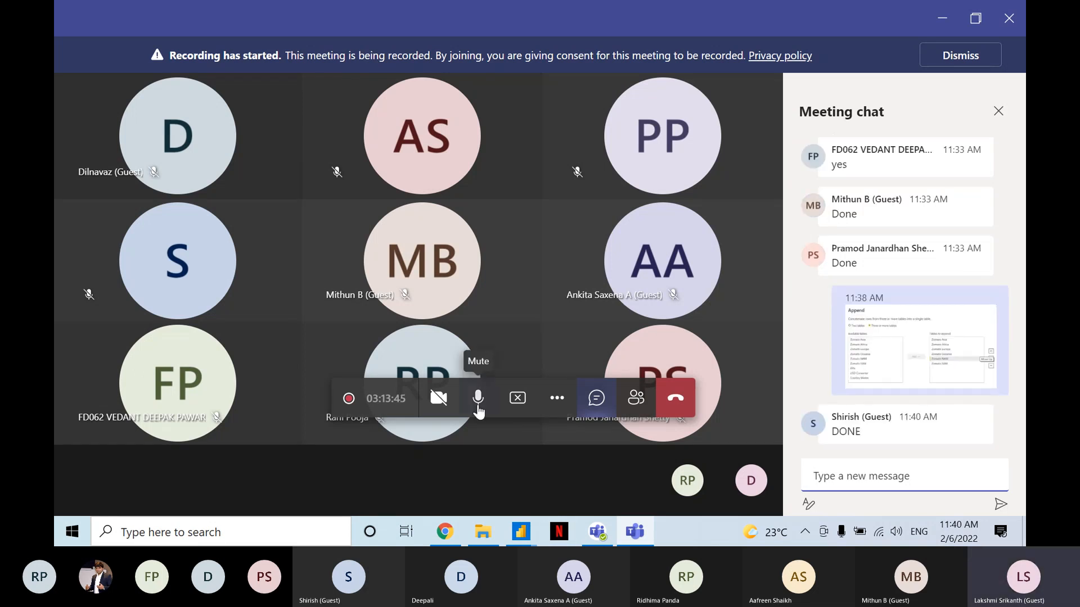
click(477, 399)
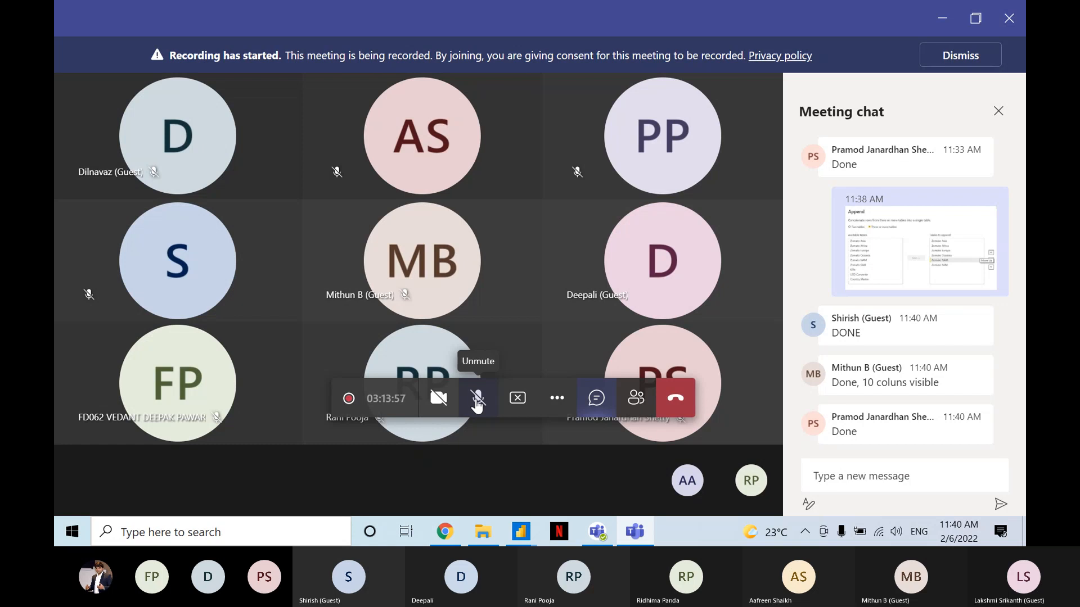
click(477, 400)
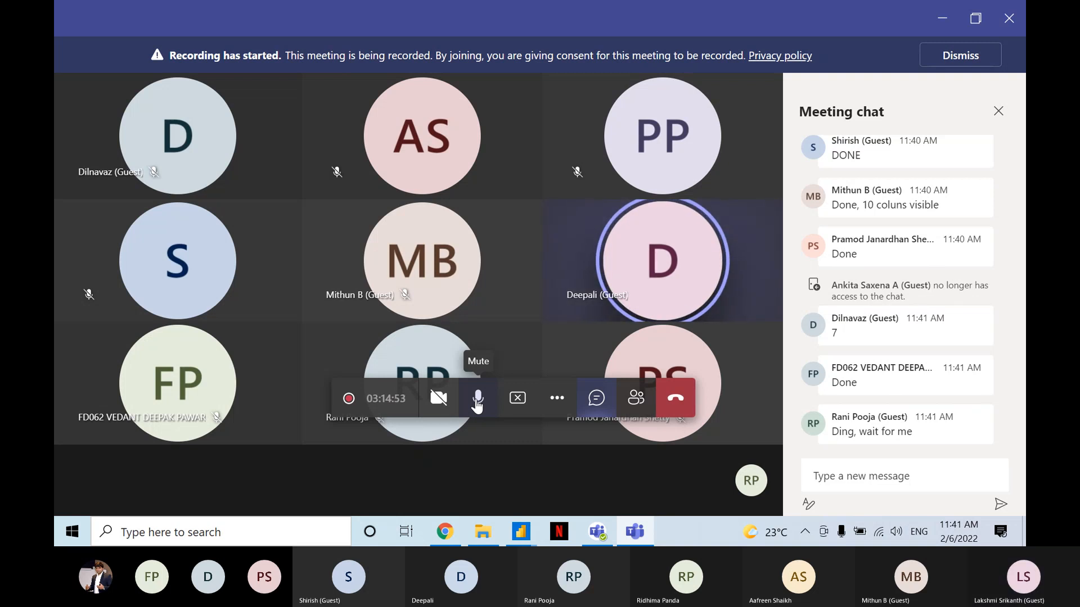
key(alt+Tab)
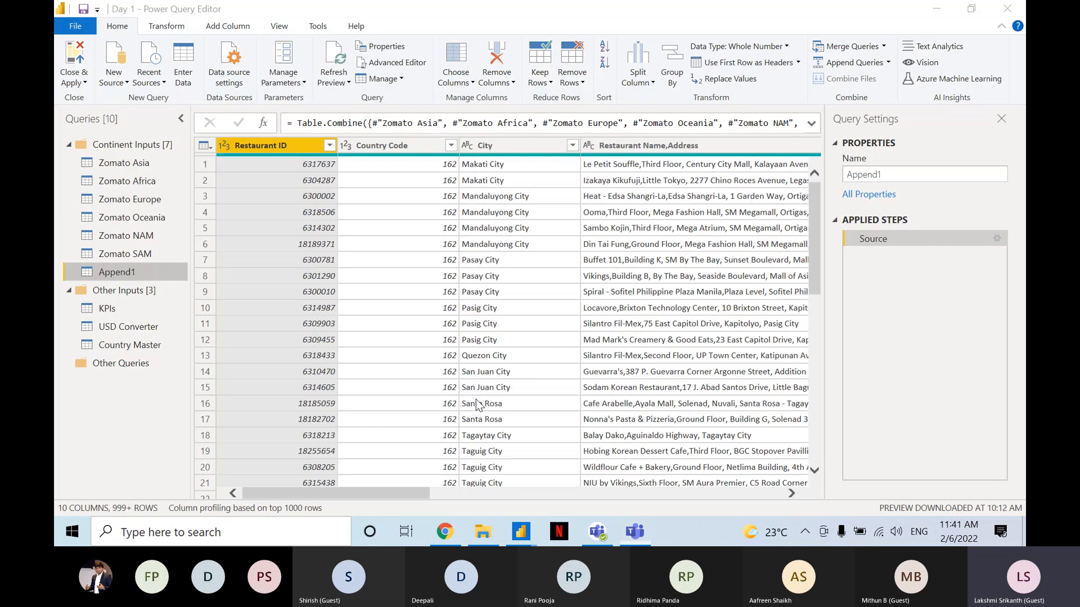
Delete the Append1 query from the Continent Inputs group.
right_click(104, 271)
click(176, 309)
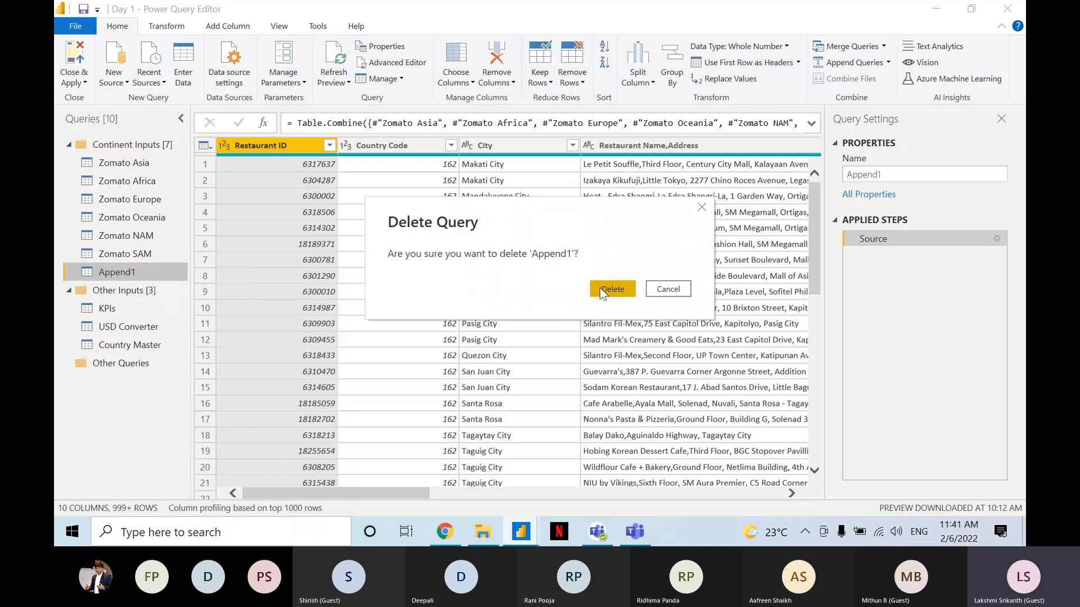
click(599, 287)
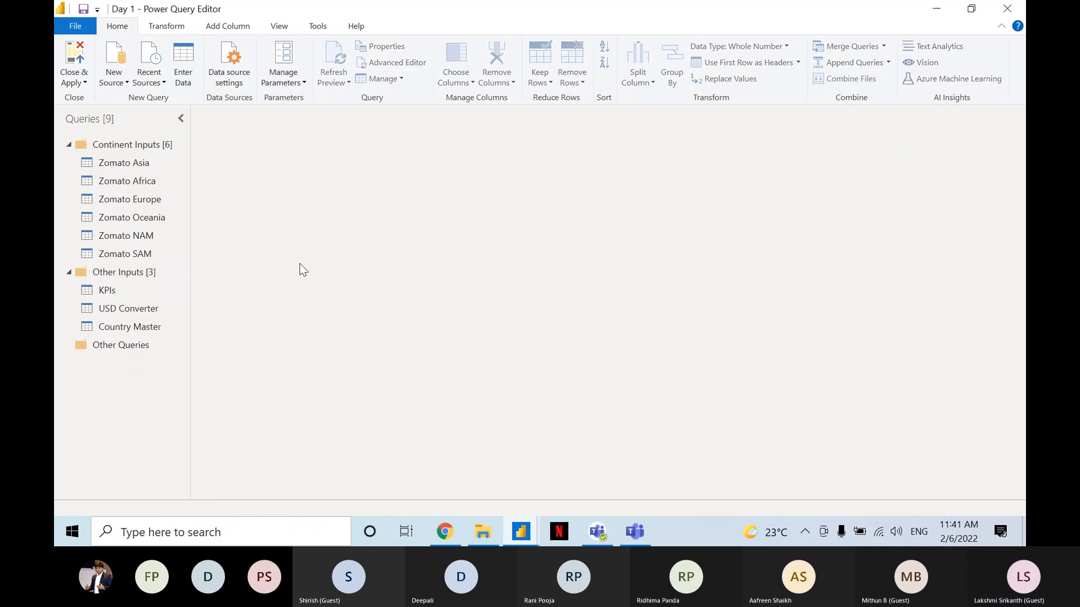
Go through the continent queries from Zomato Asia to Zomato SAM, examining the last columns, including Continent, for Asia, Africa and SAM.
click(151, 167)
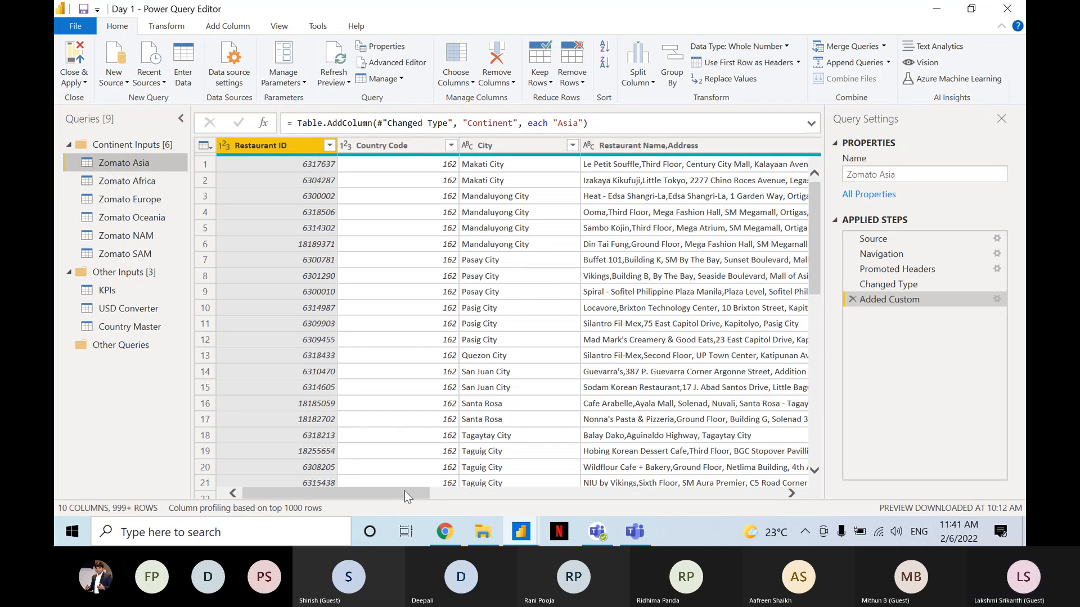
drag(400, 495, 748, 471)
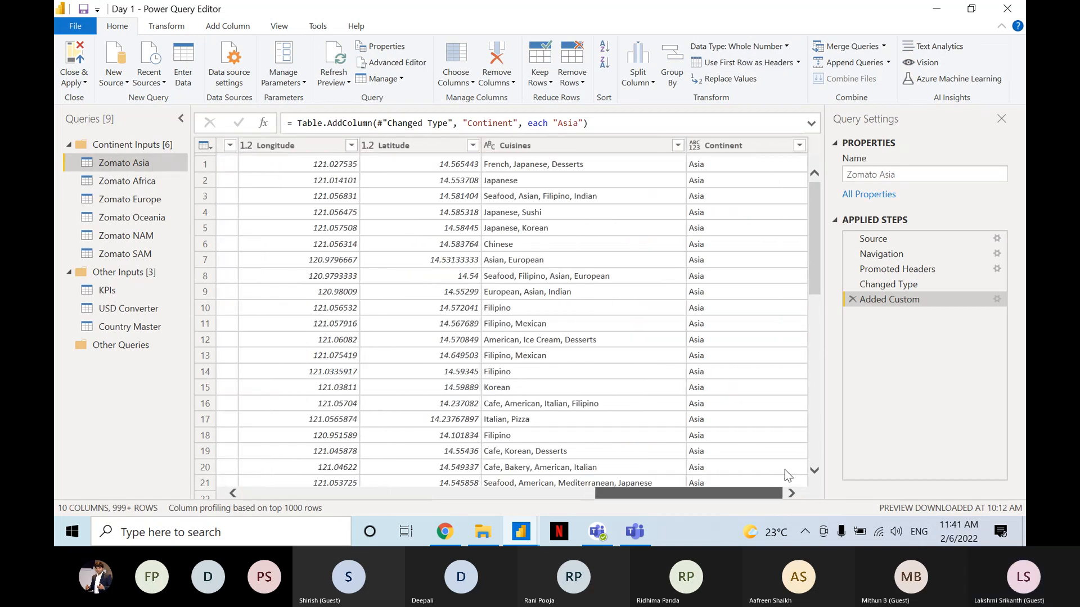
click(739, 147)
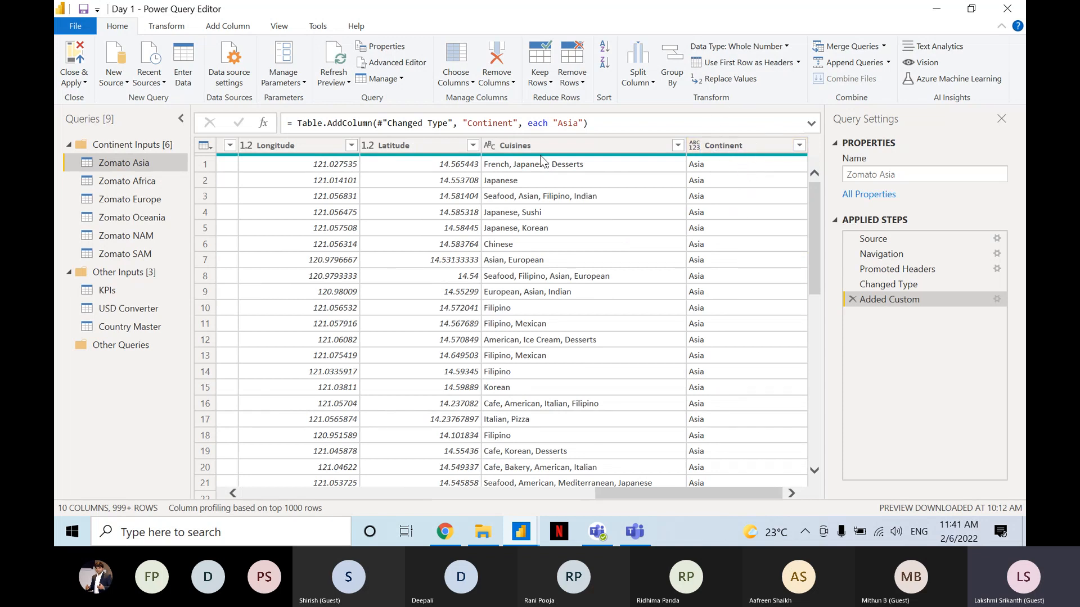
click(163, 186)
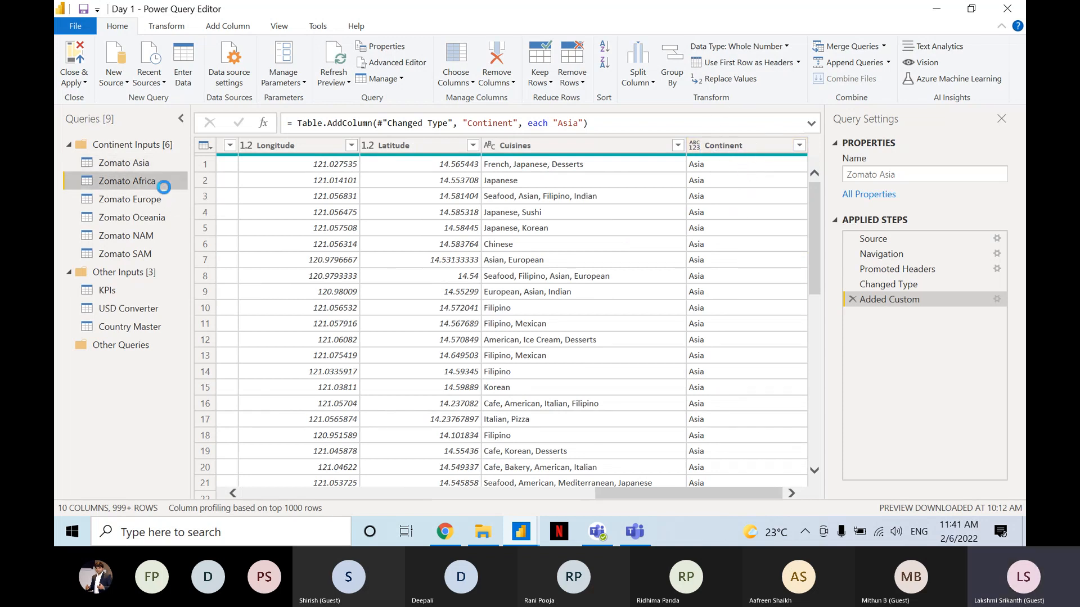
drag(413, 493, 833, 427)
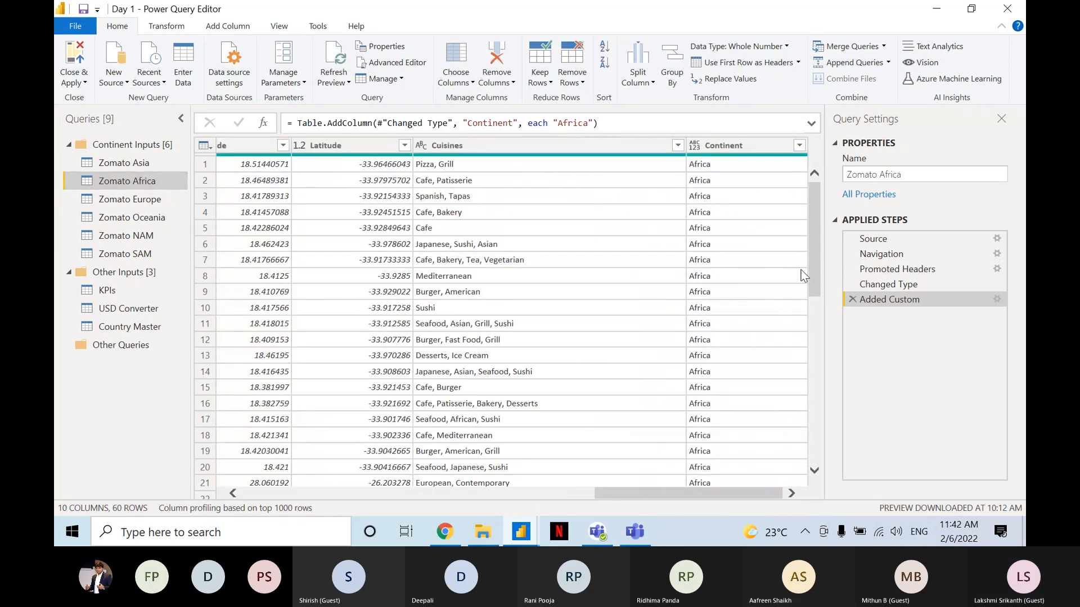
click(158, 200)
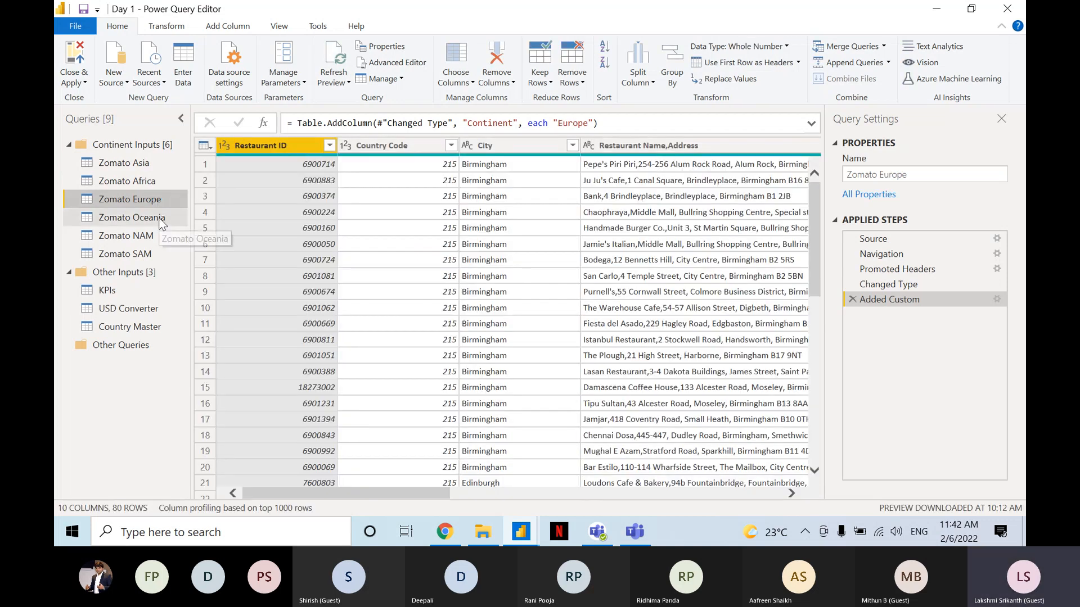
click(161, 221)
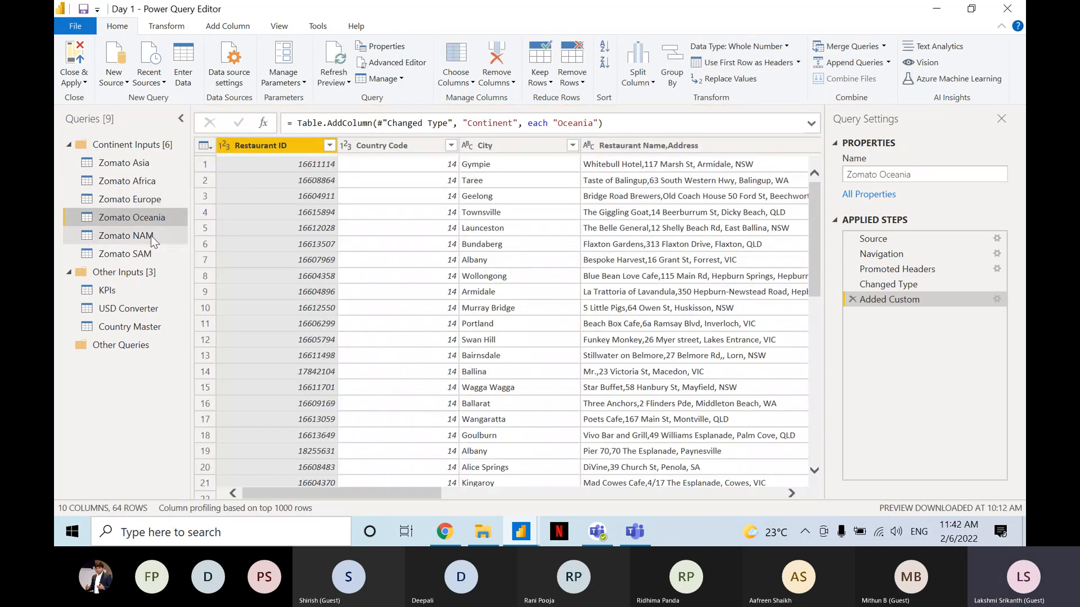
click(151, 235)
click(146, 253)
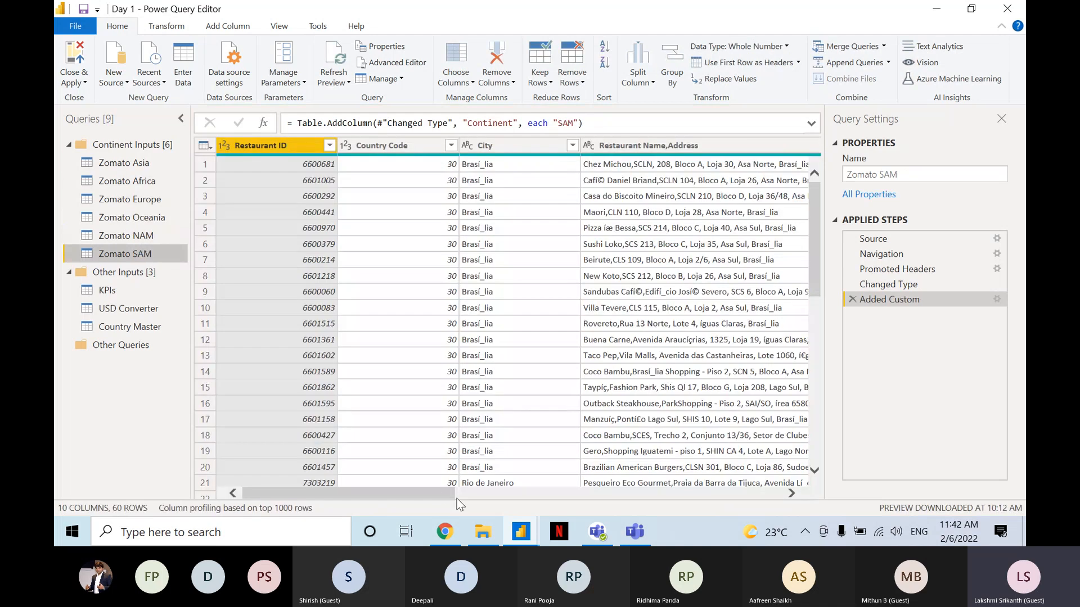
drag(453, 493, 811, 494)
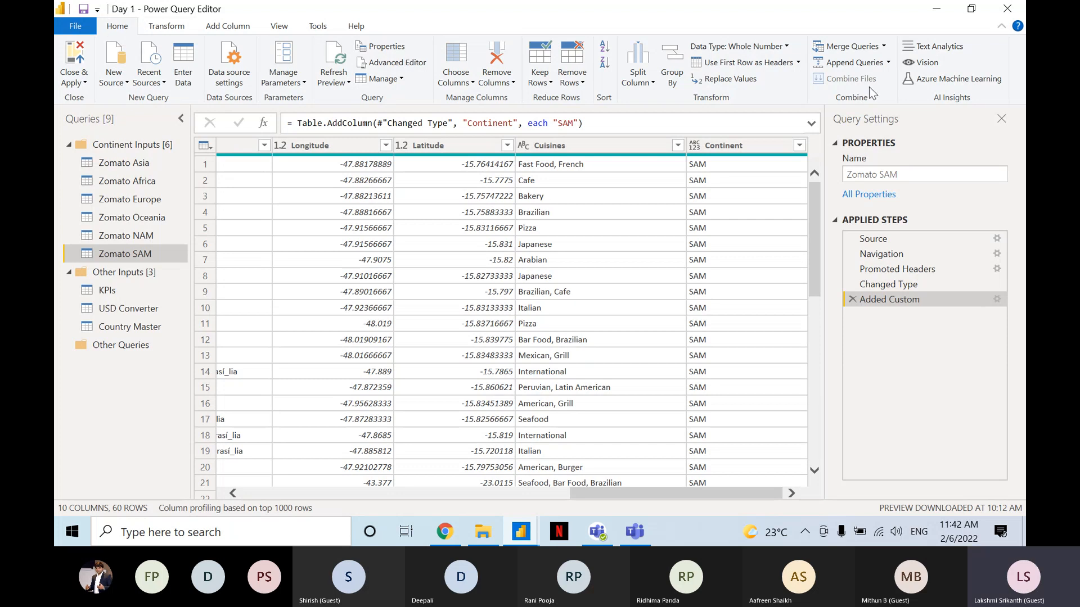
Start appending three or more tables as a new query, adding Zomato Asia, Africa, Europe, Oceania and NAM to the tables listed with Zomato SAM.
click(889, 63)
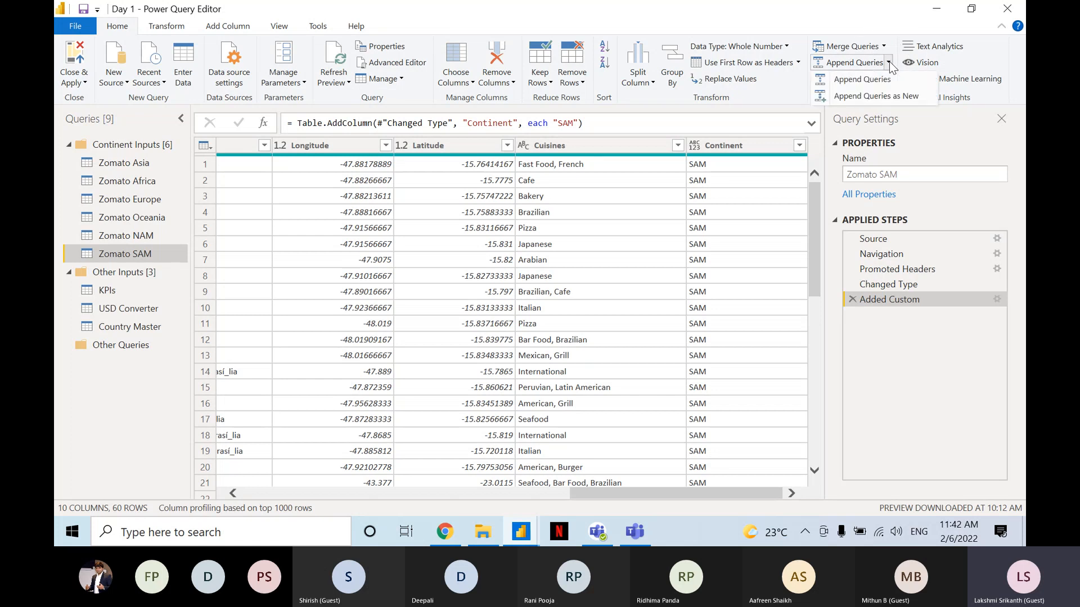
click(881, 96)
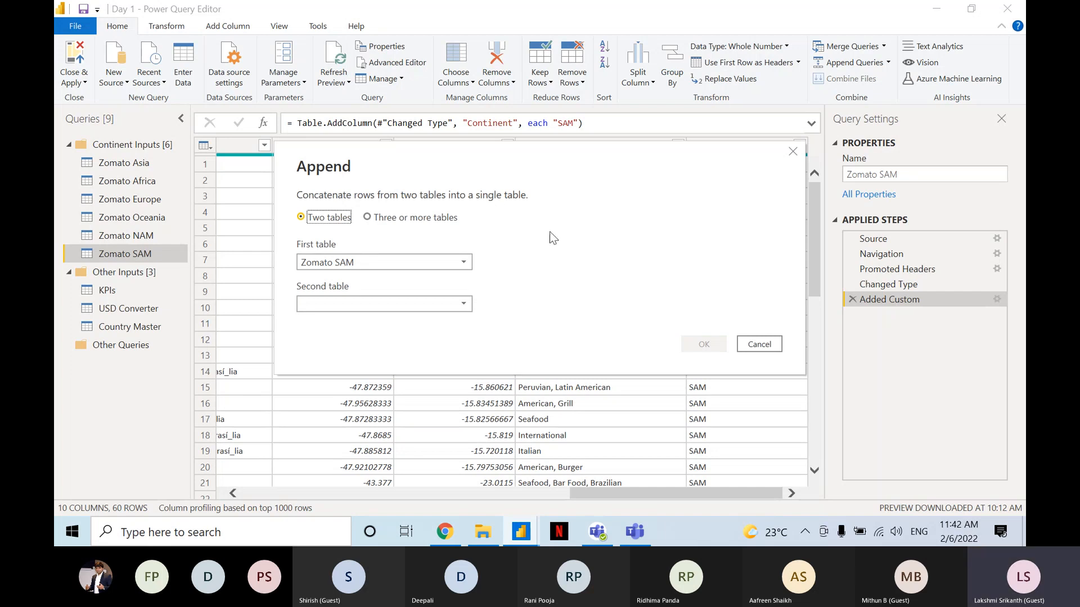
click(423, 221)
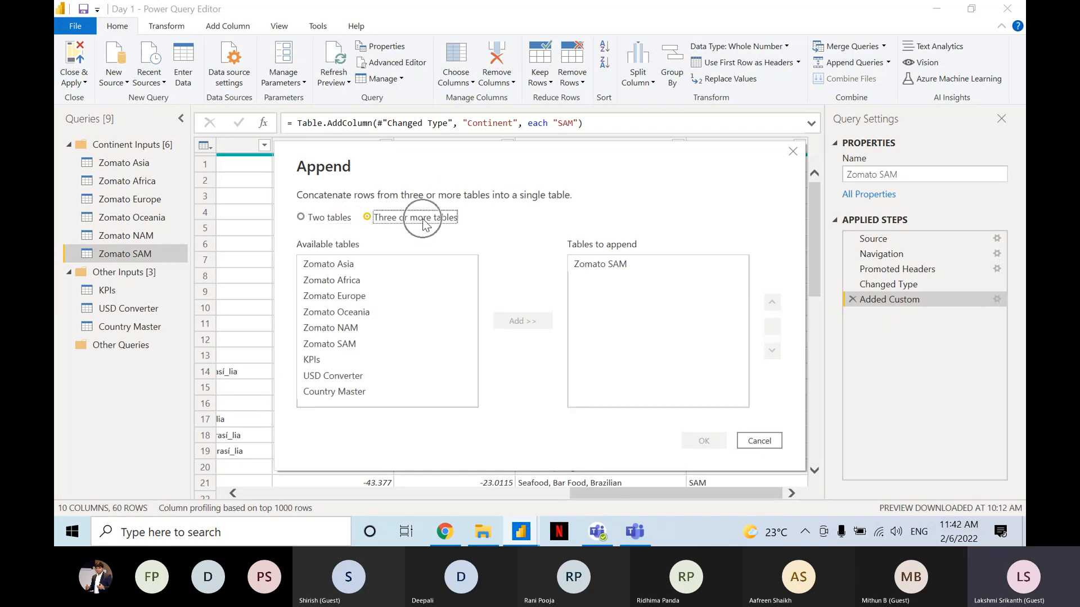
click(623, 262)
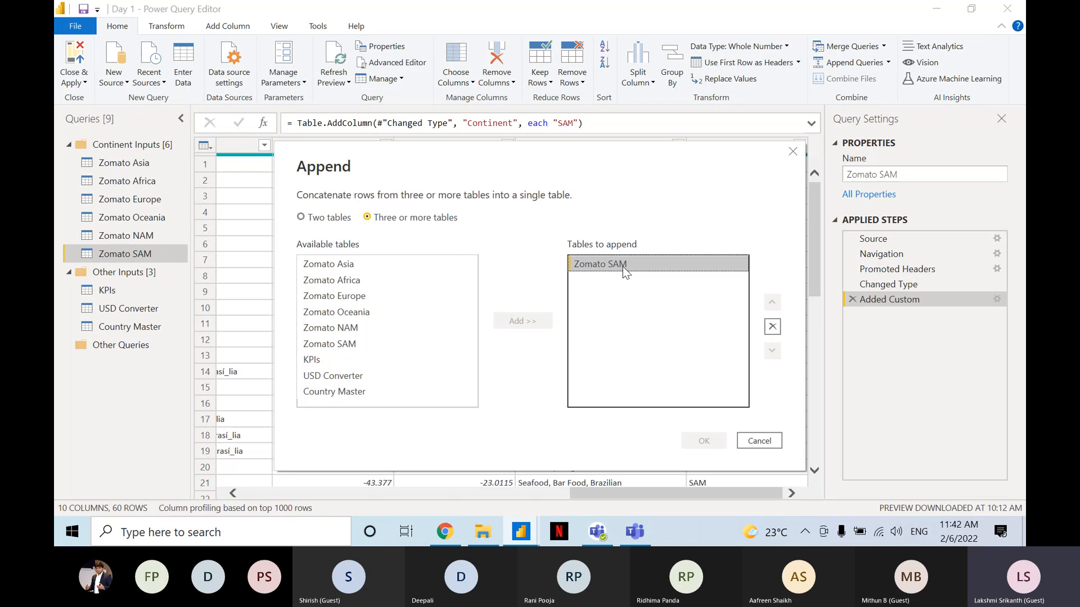
click(333, 266)
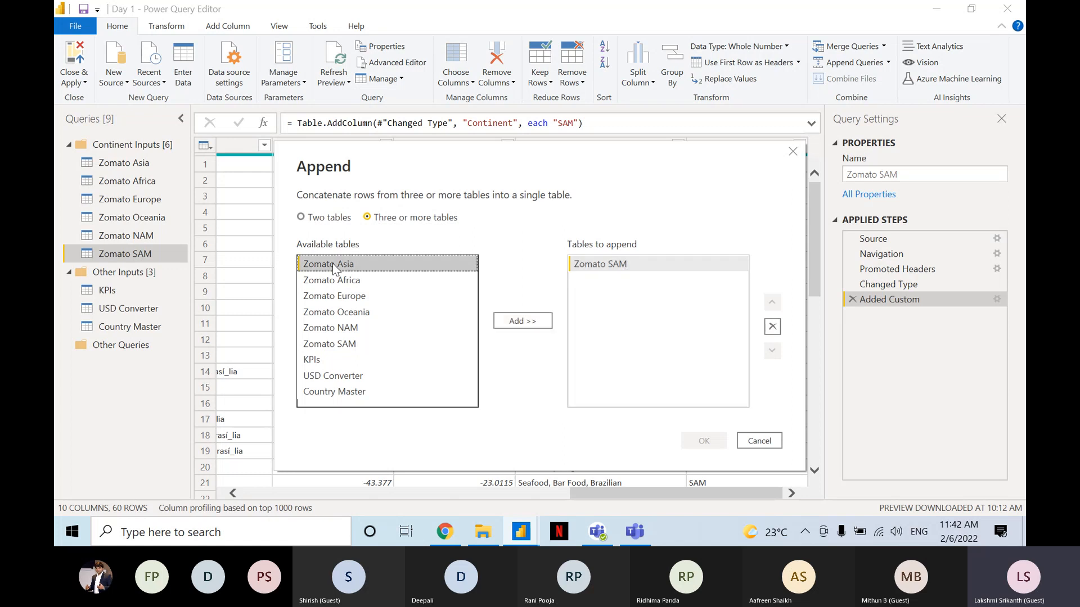
shift+click(354, 328)
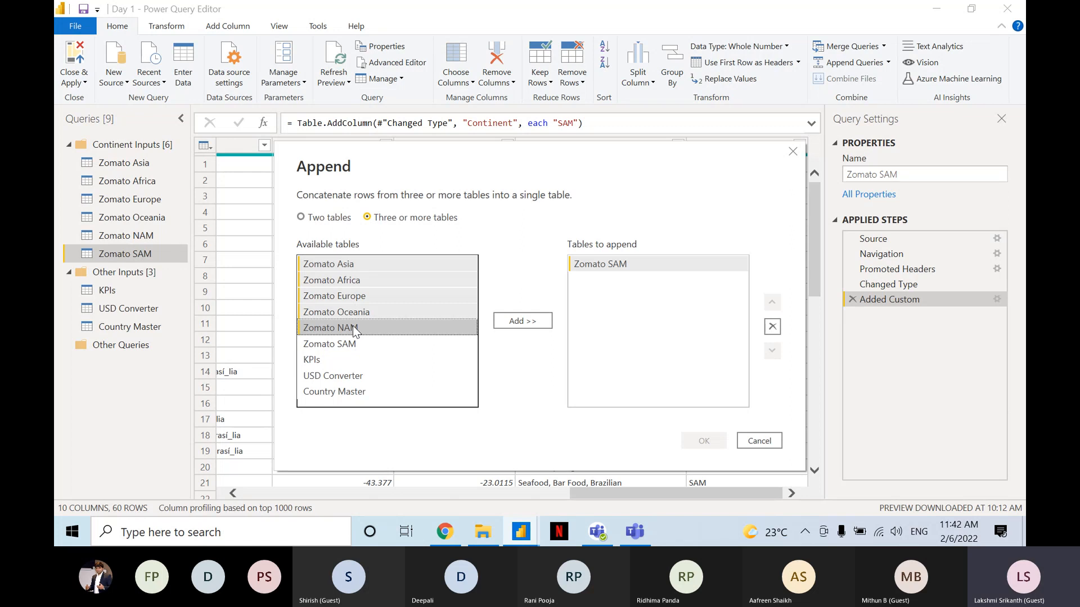
click(547, 317)
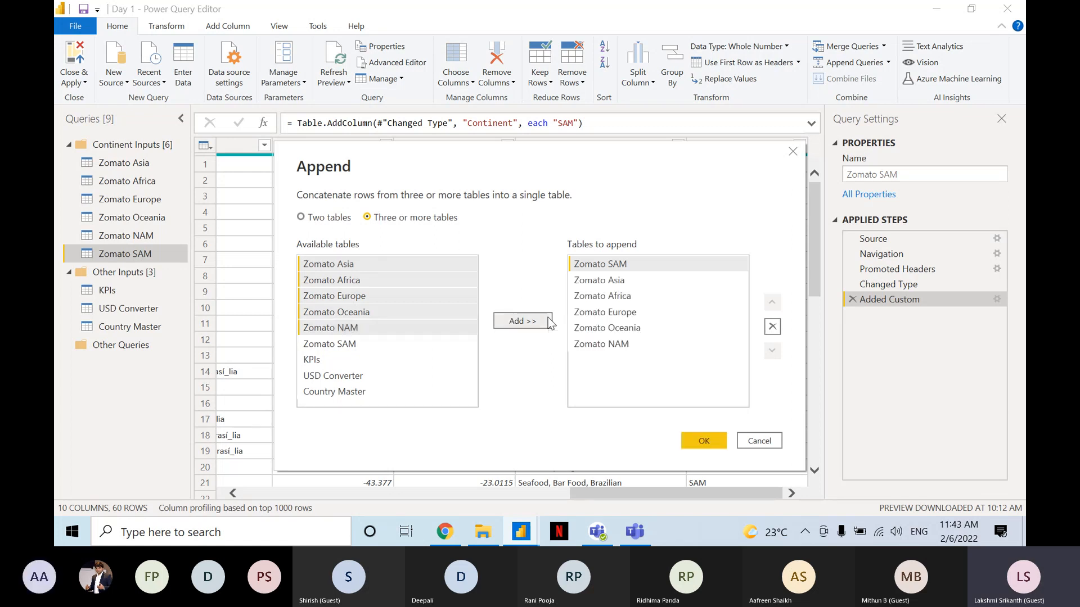
Move Zomato SAM to the end of the tables to append and create the combined query.
click(652, 265)
click(772, 350)
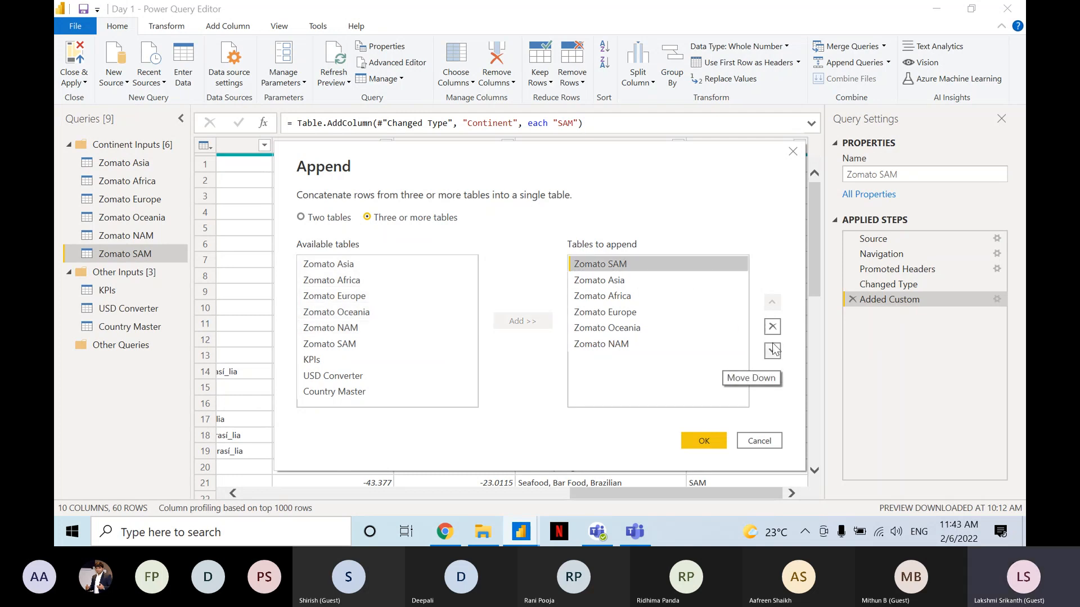
click(772, 350)
click(772, 351)
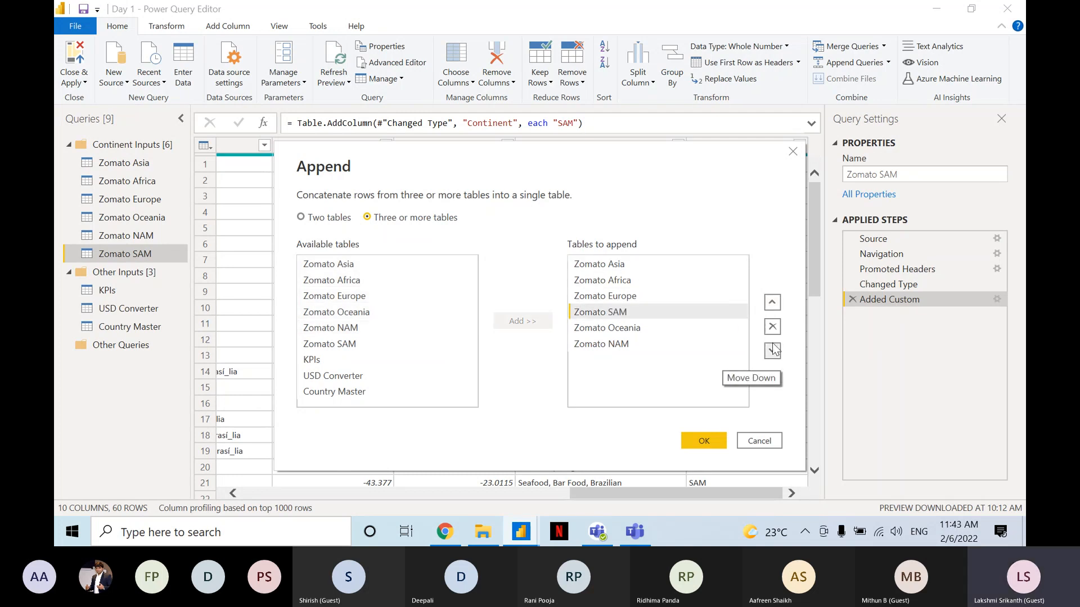
click(772, 350)
click(772, 350)
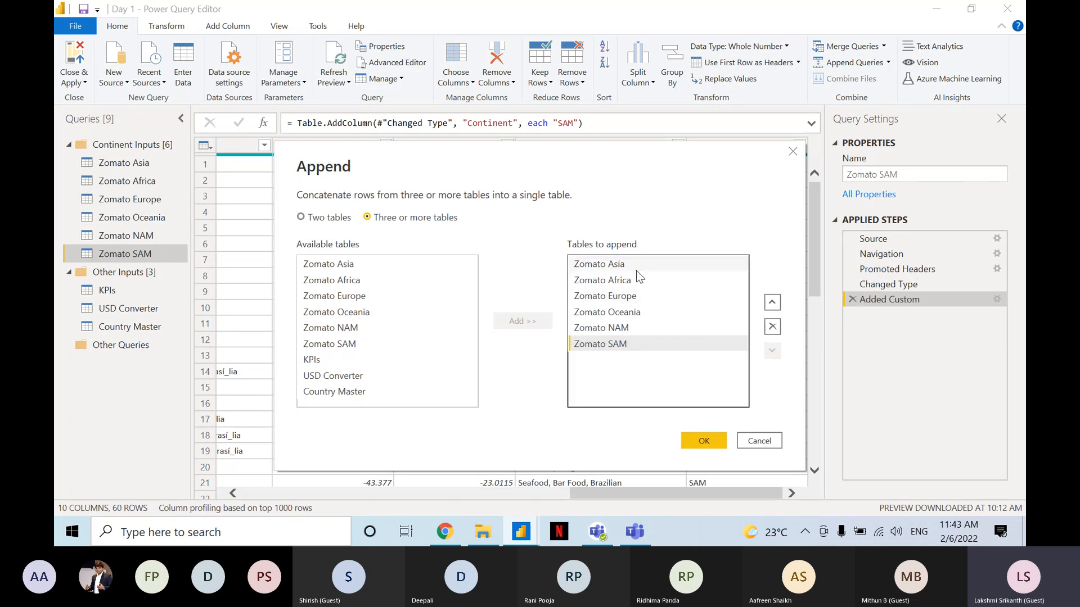
click(690, 437)
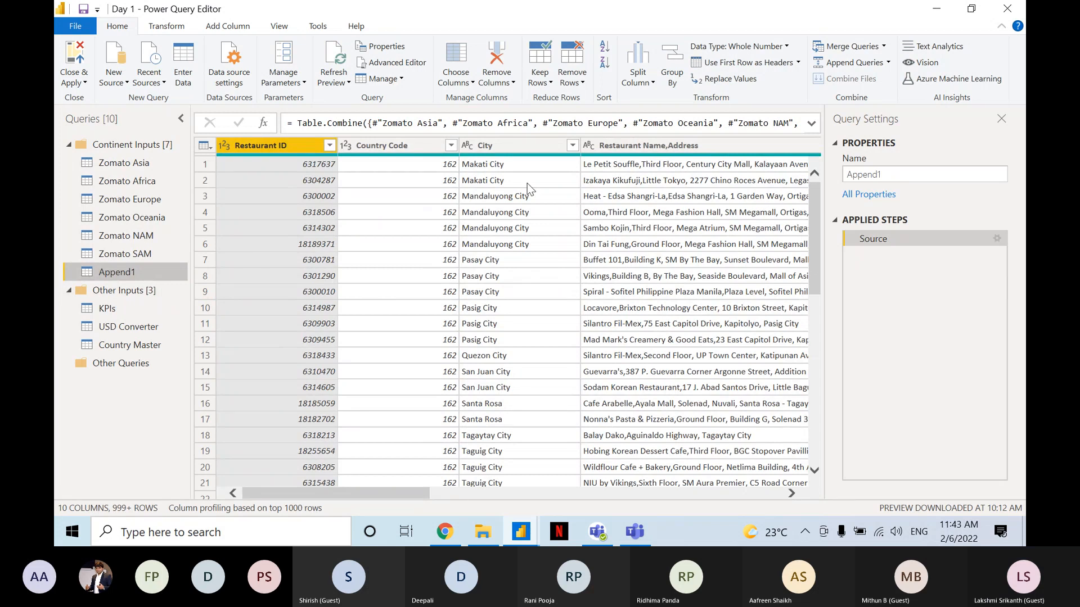
Rename the appended query as Zomato Global.
click(895, 171)
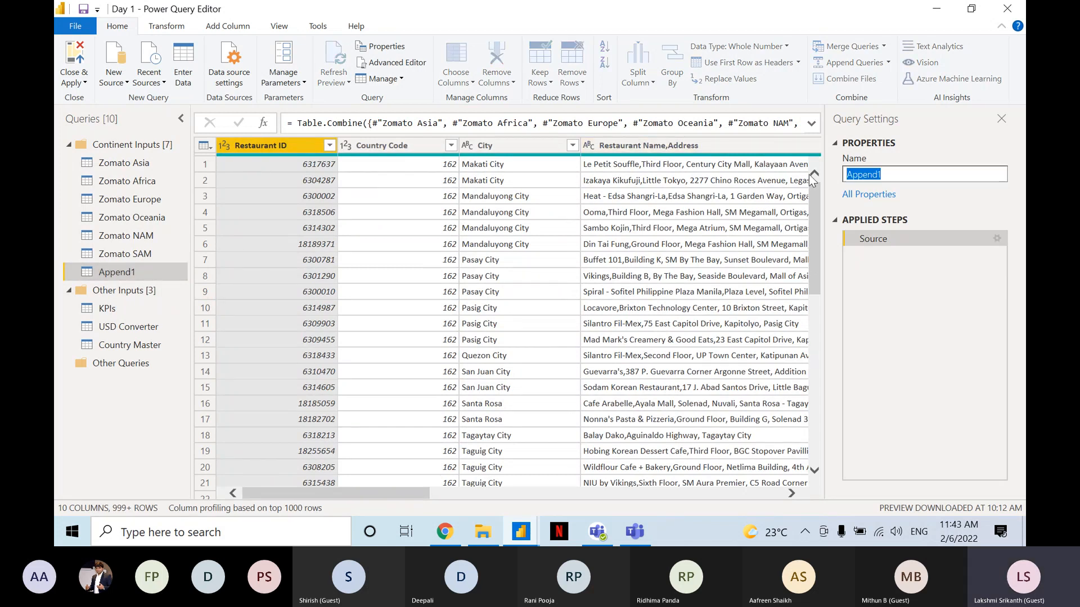
text(Zoma)
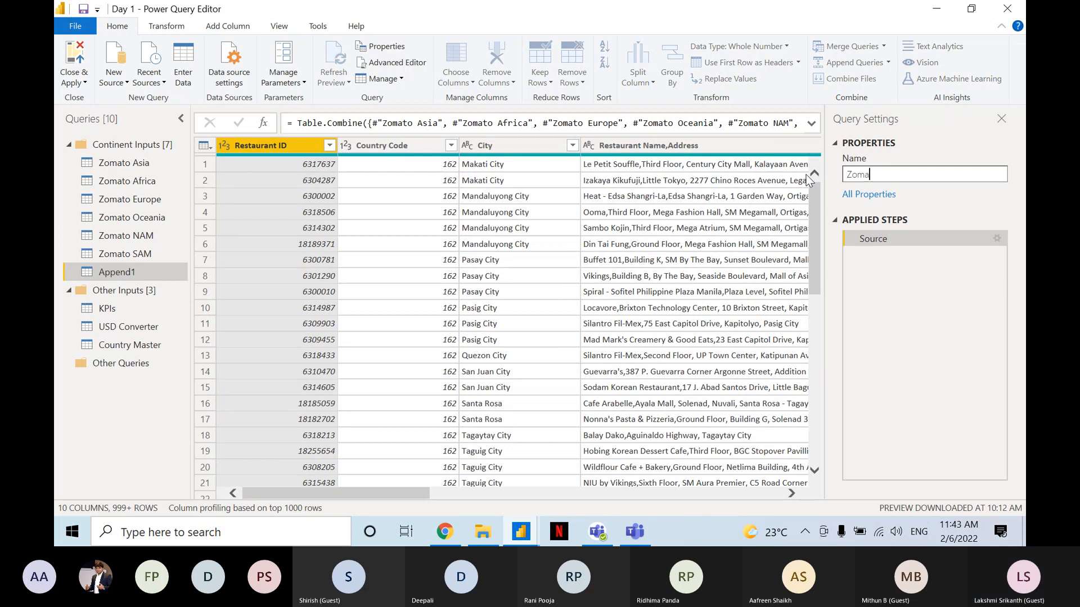
text(to Global)
key(Return)
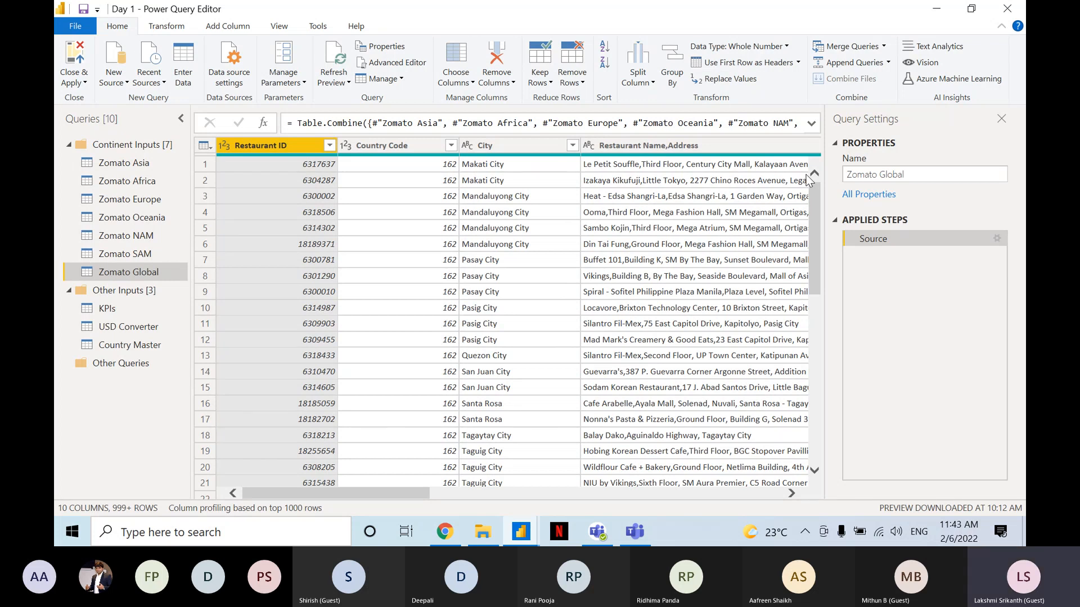
Move the Zomato Global query into a new group named Custom Tables and select it there.
click(135, 276)
right_click(135, 276)
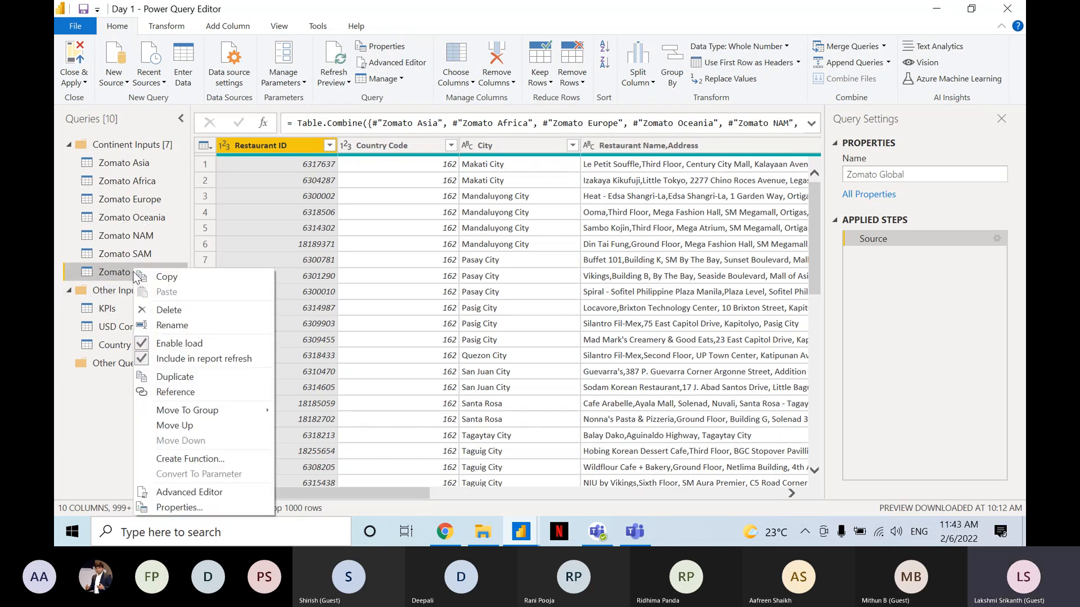
mouse_move(227, 409)
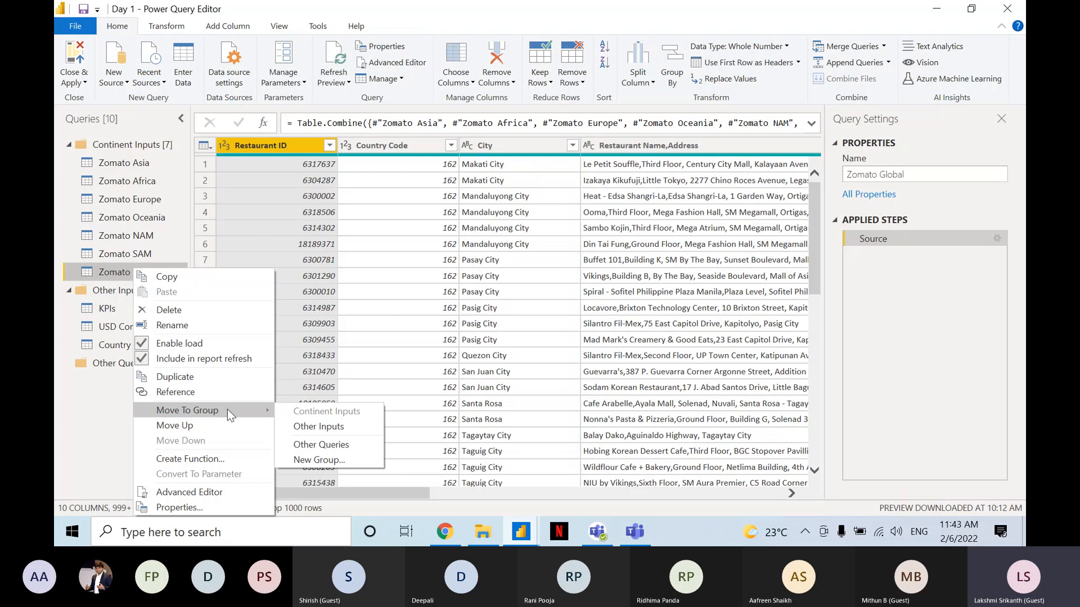
click(311, 454)
text(O)
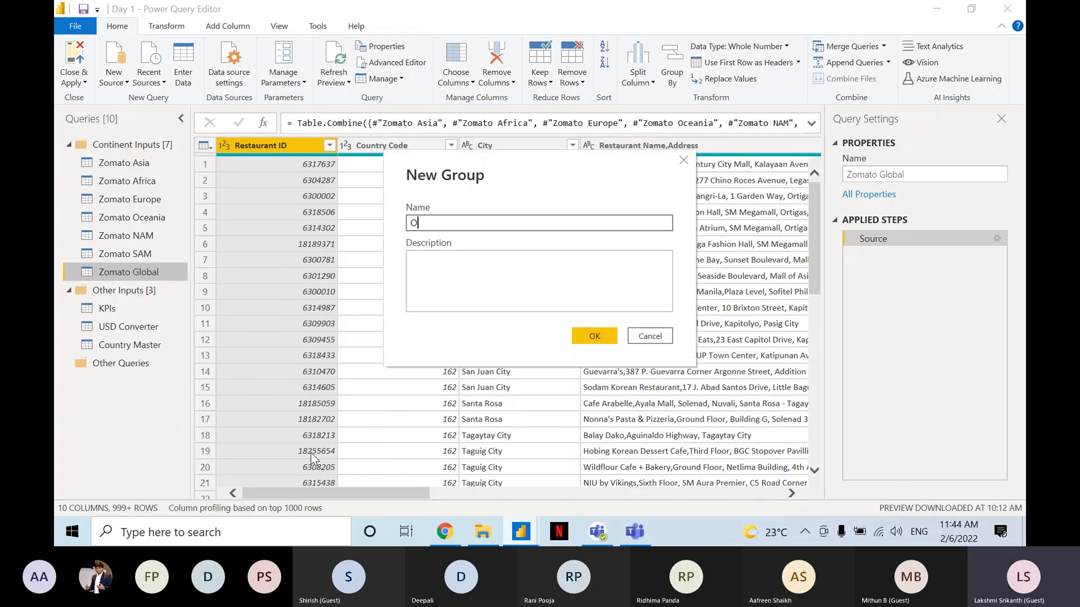
text(utpu)
key(BackSpace)
key(BackSpace)
key(BackSpace)
key(BackSpace)
key(BackSpace)
text(Custom )
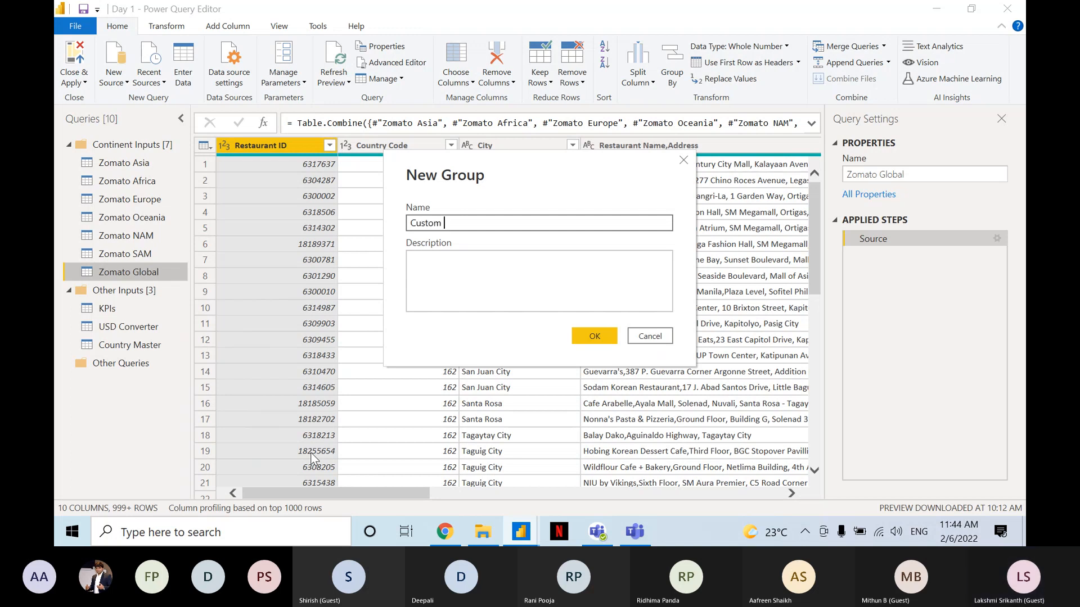
text(Tables)
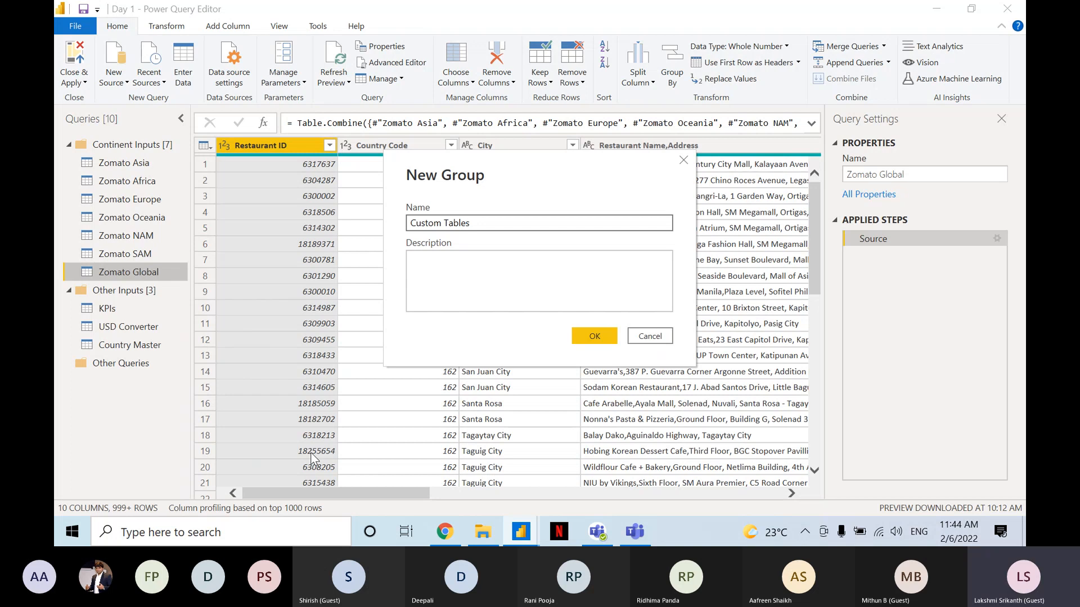
click(598, 336)
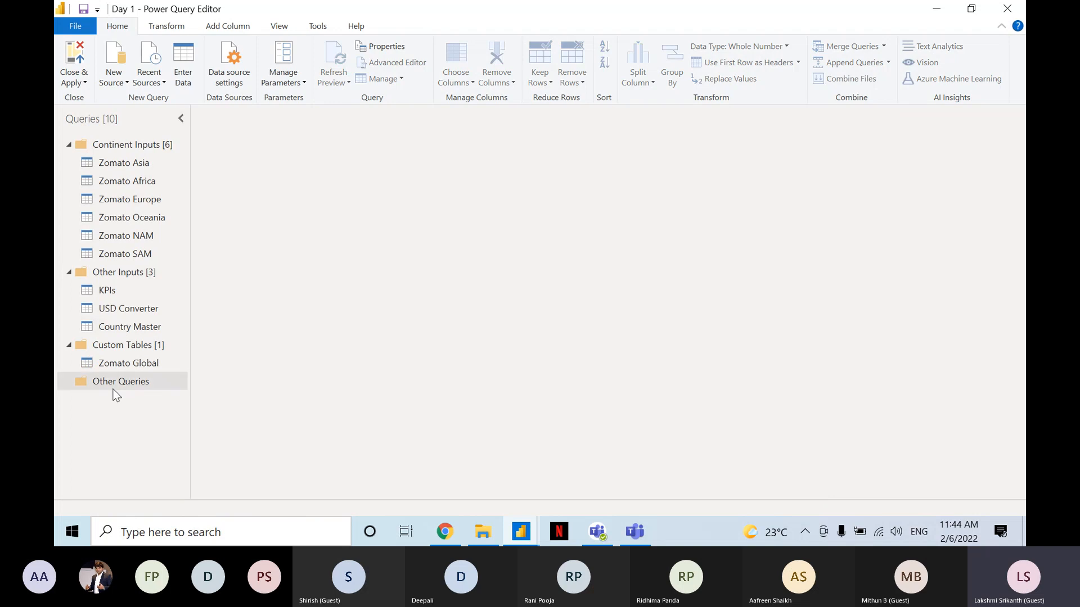
click(138, 364)
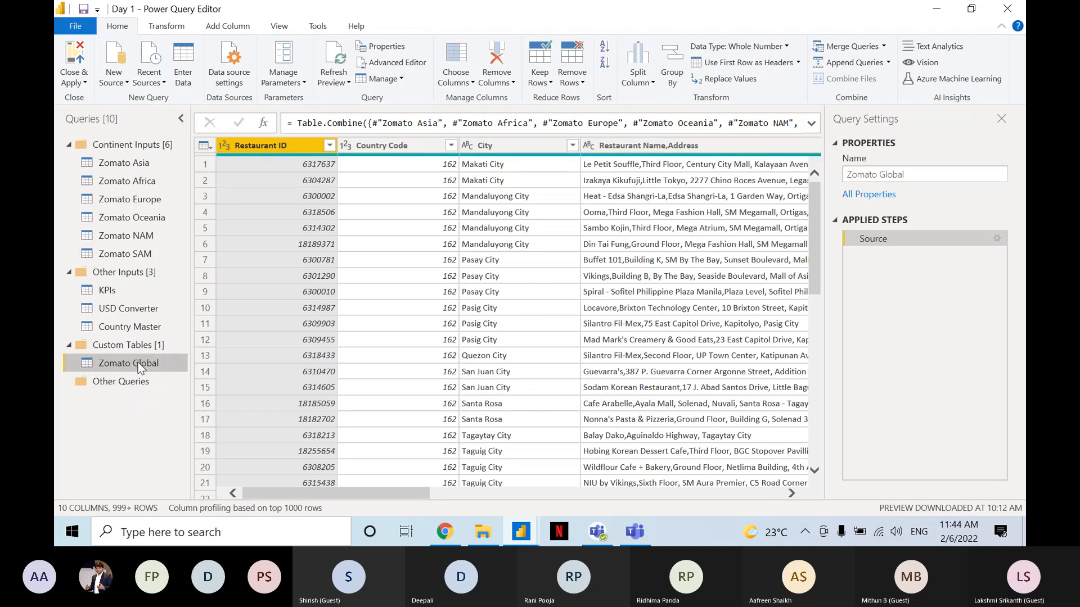
Close the query editor, choosing to apply the pending query changes later.
key(alt+F4)
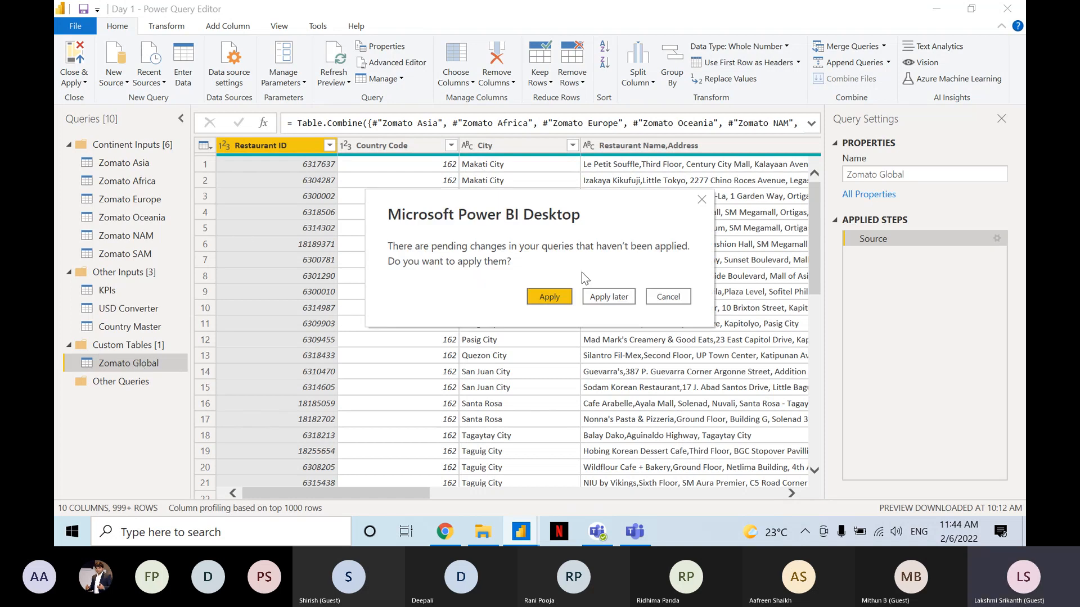
click(596, 298)
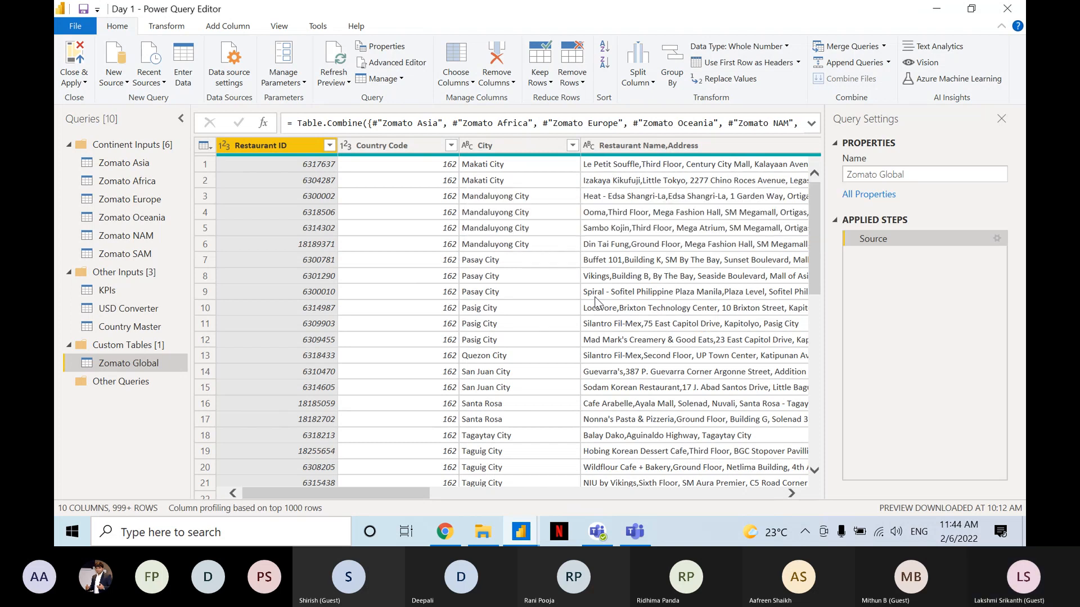
Switch to the Teams meeting and stop sharing the screen.
click(611, 533)
click(639, 535)
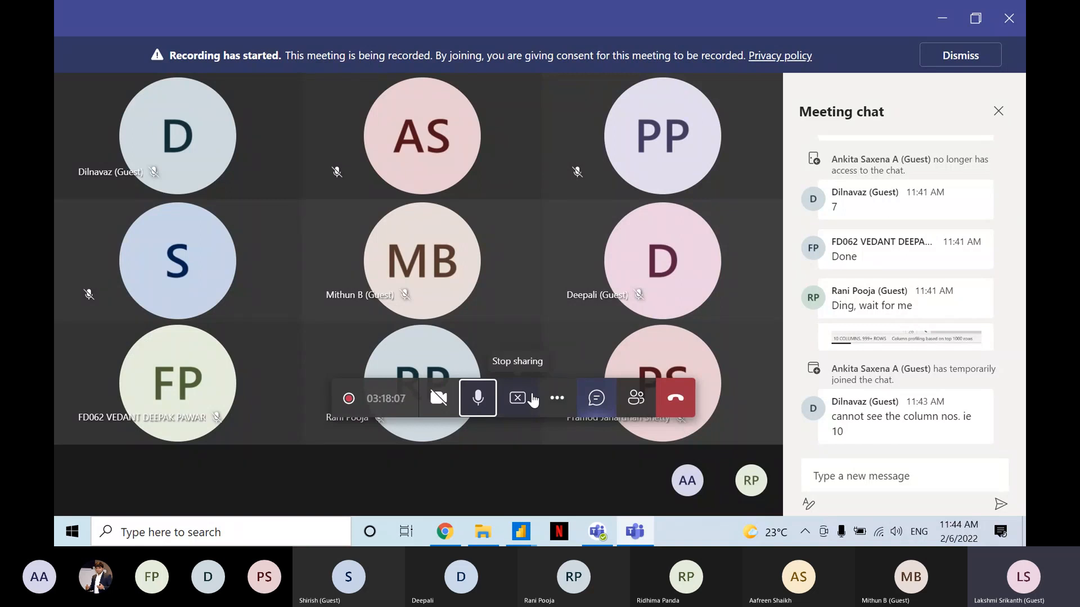
click(532, 400)
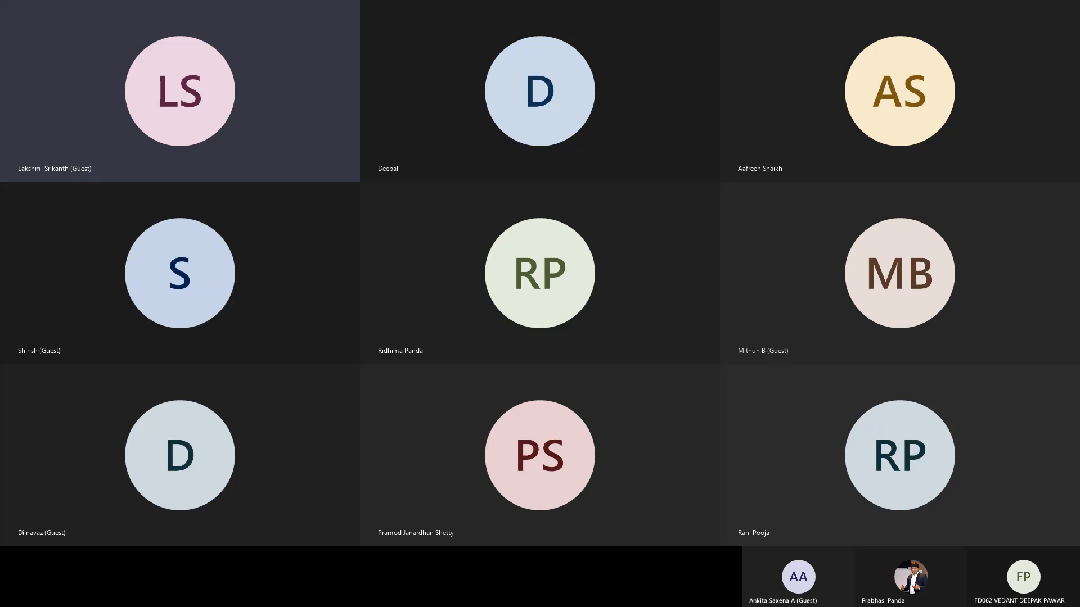
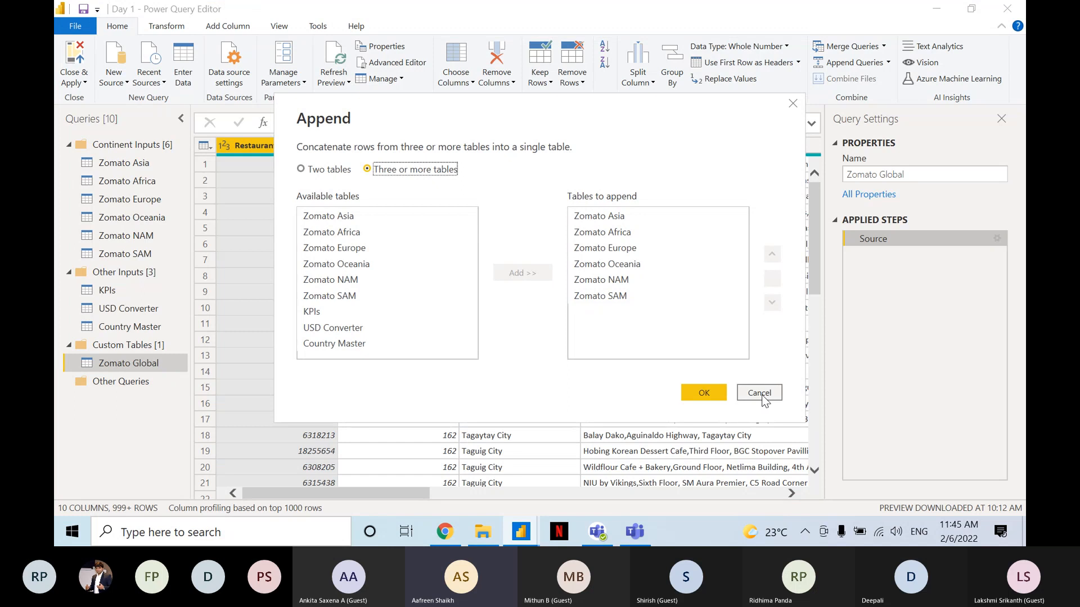
Cancel the Append dialog and send the copied screenshot of it in the Teams meeting chat.
click(762, 395)
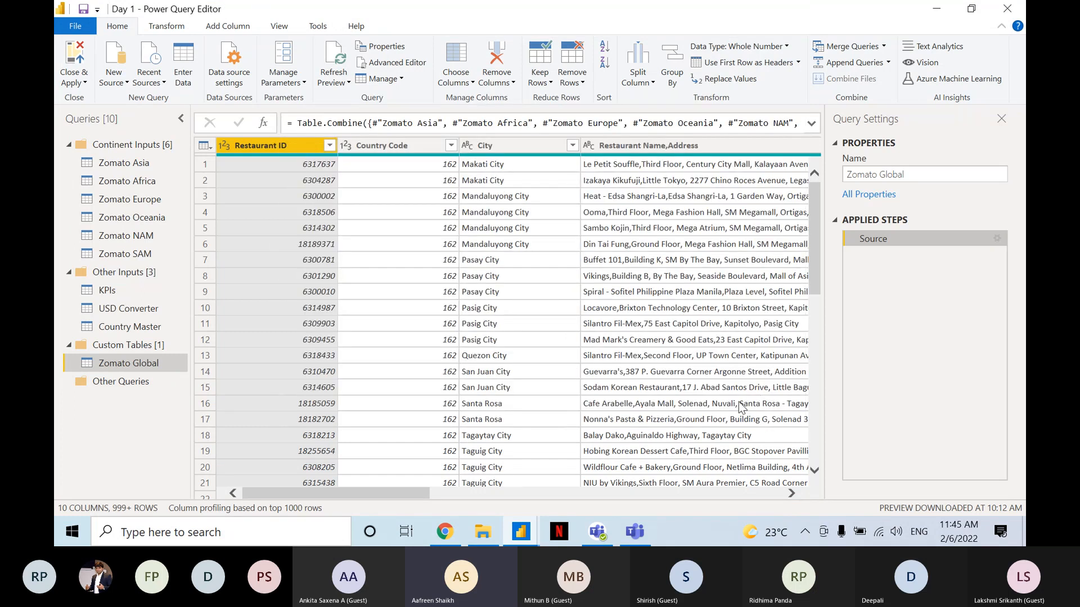
click(635, 533)
click(843, 475)
key(ctrl+v)
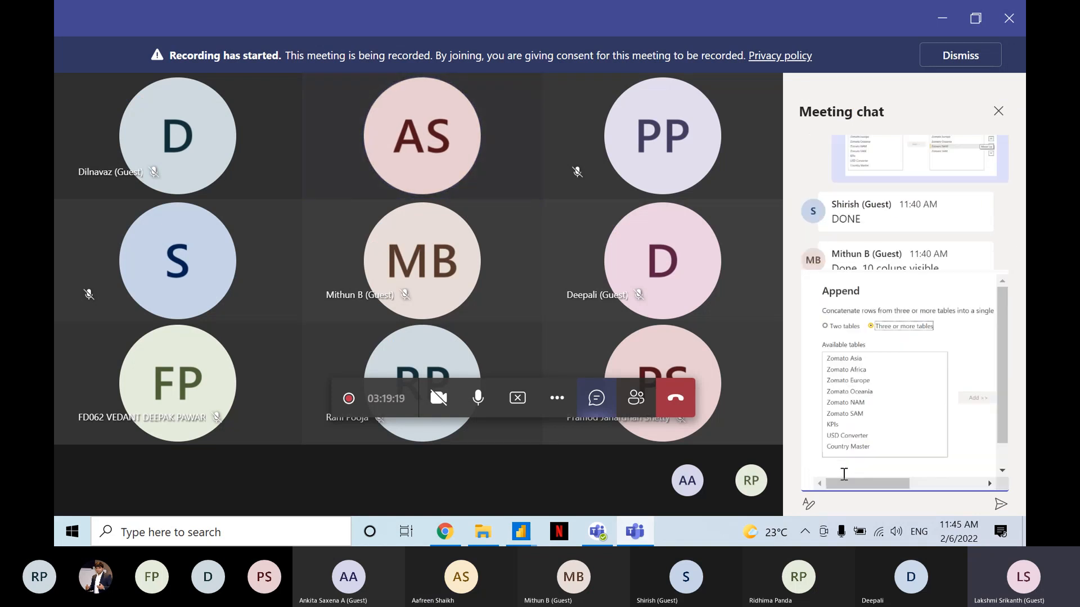
key(Return)
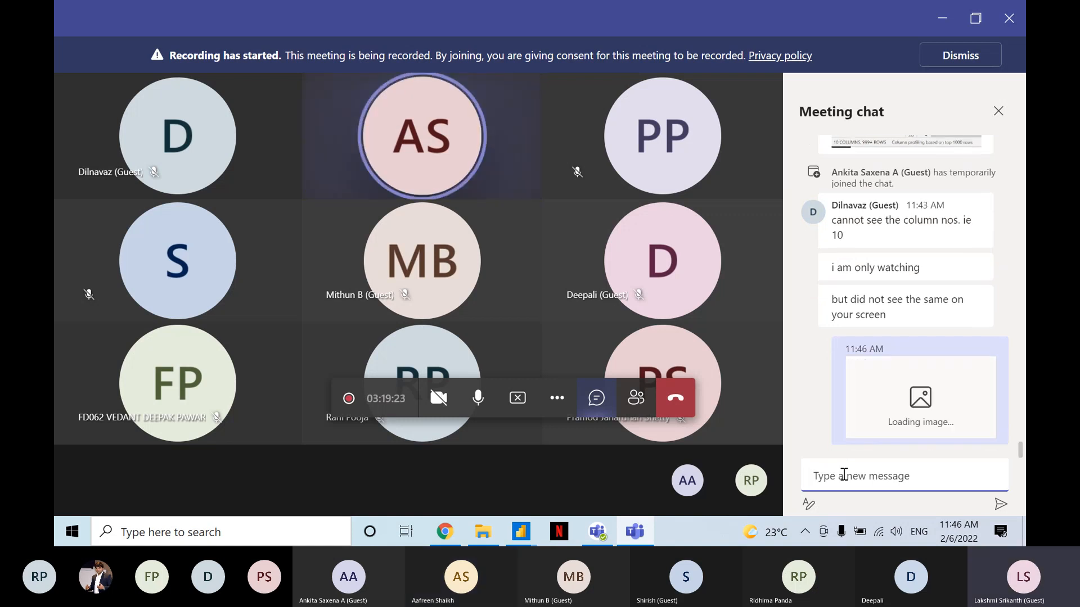
Return to Power Query Editor and review the formula and applied steps of each continent query and of Zomato Global.
key(alt+Tab)
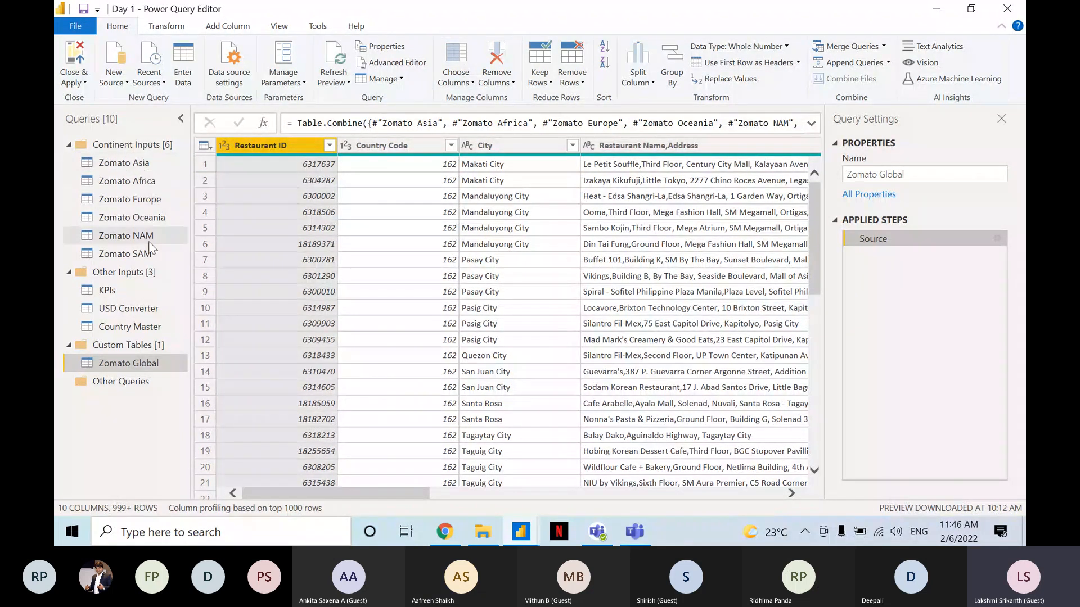
click(154, 163)
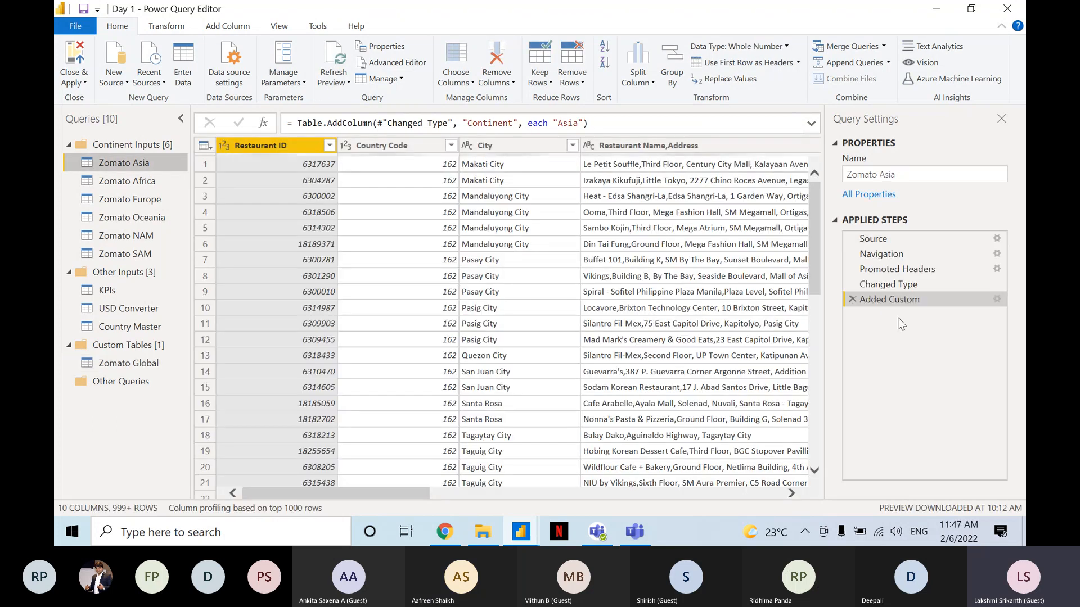
click(115, 182)
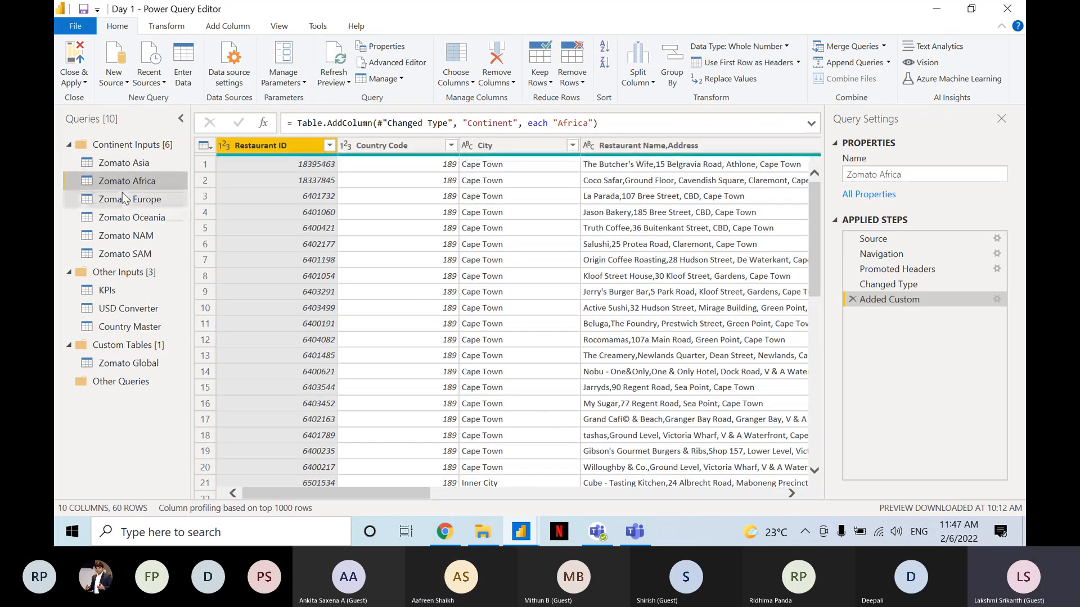
click(126, 199)
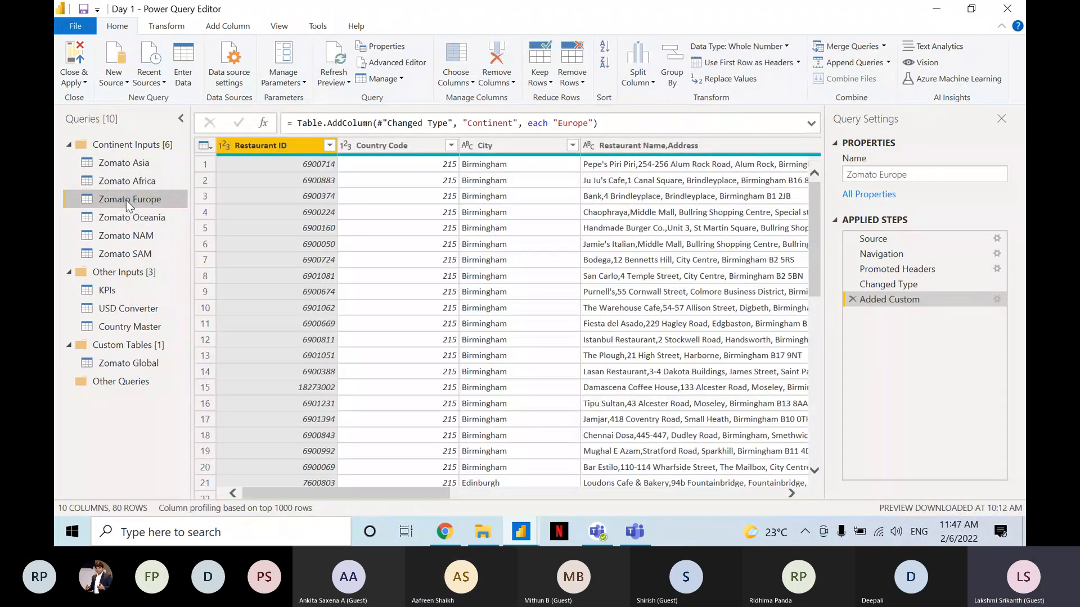
click(127, 217)
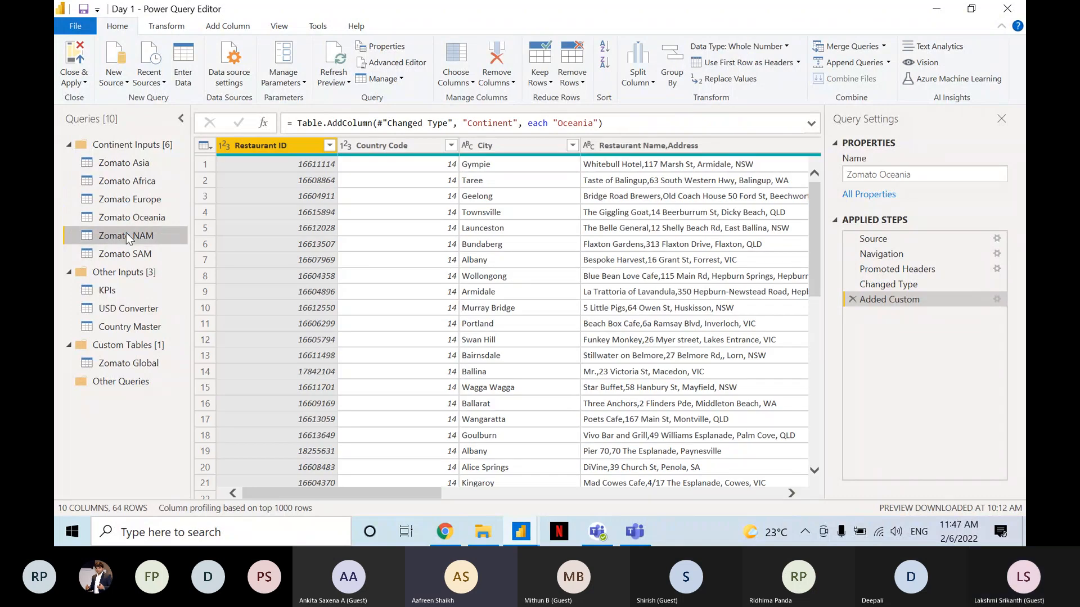
click(126, 232)
click(131, 247)
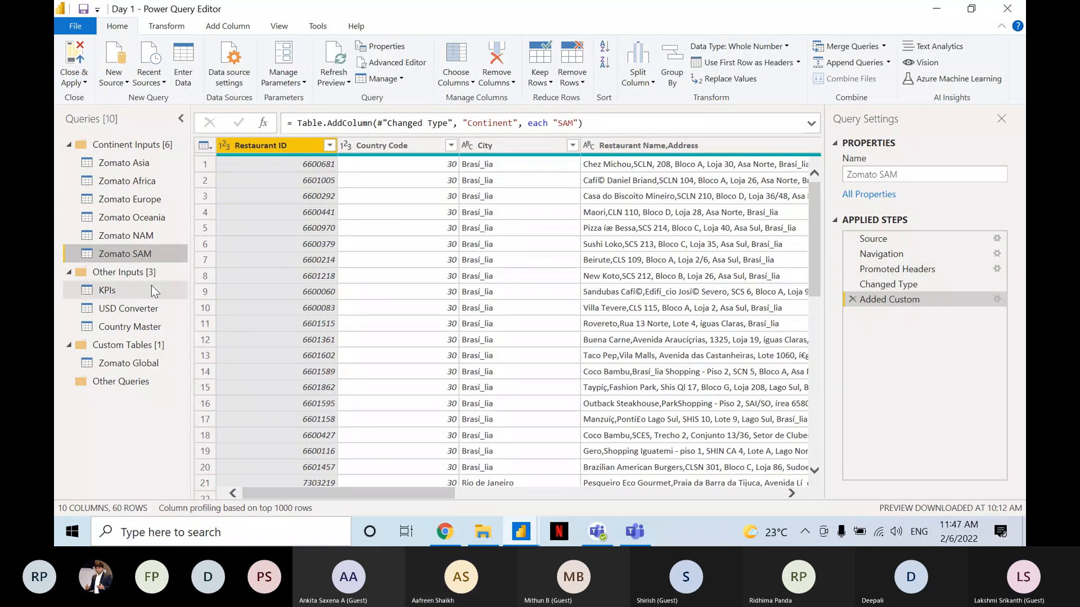
click(160, 370)
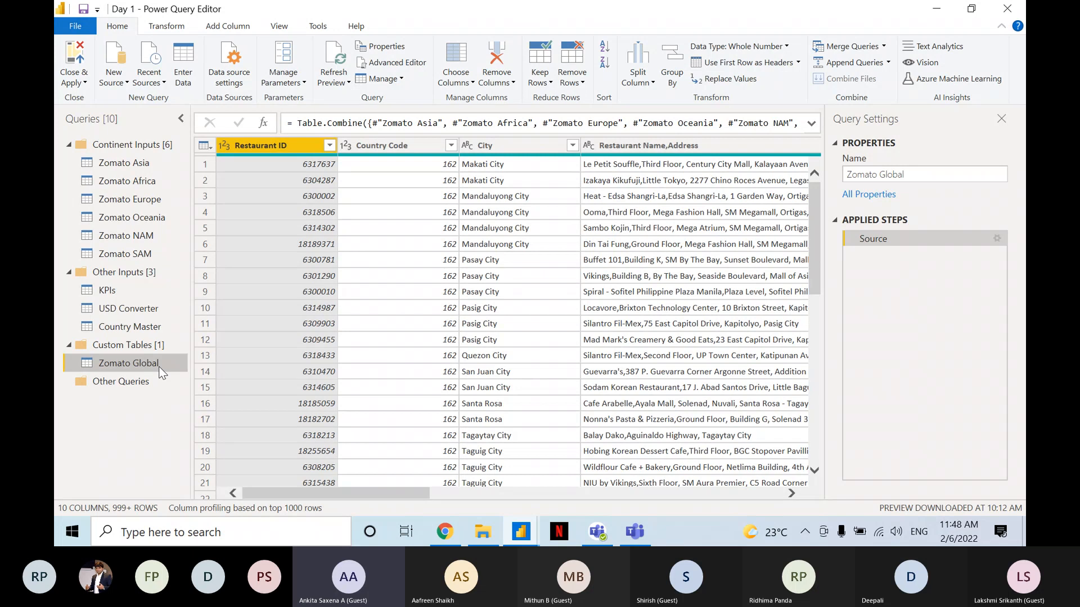
Switch to the Teams meeting and stop sharing the screen.
click(637, 521)
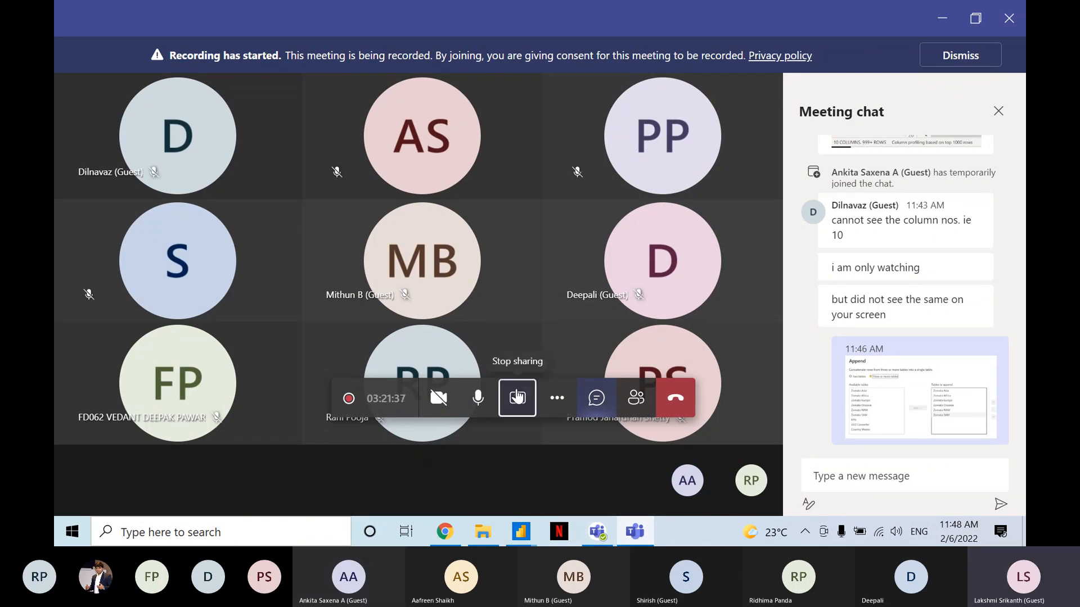
click(517, 397)
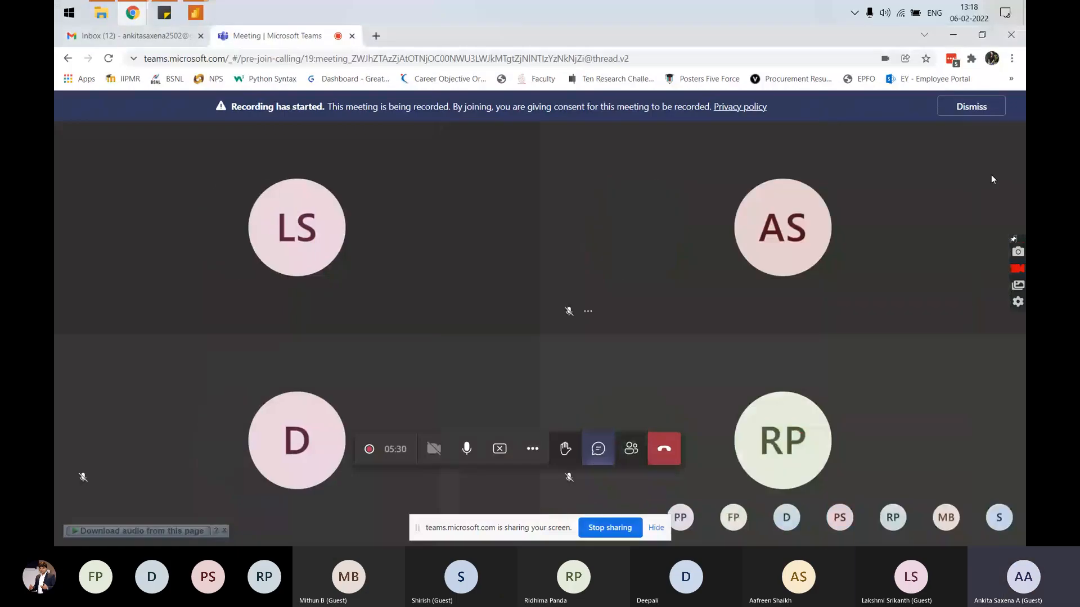
Switch from the browser meeting to the Power Query Editor window of the Day 1 training file.
click(206, 16)
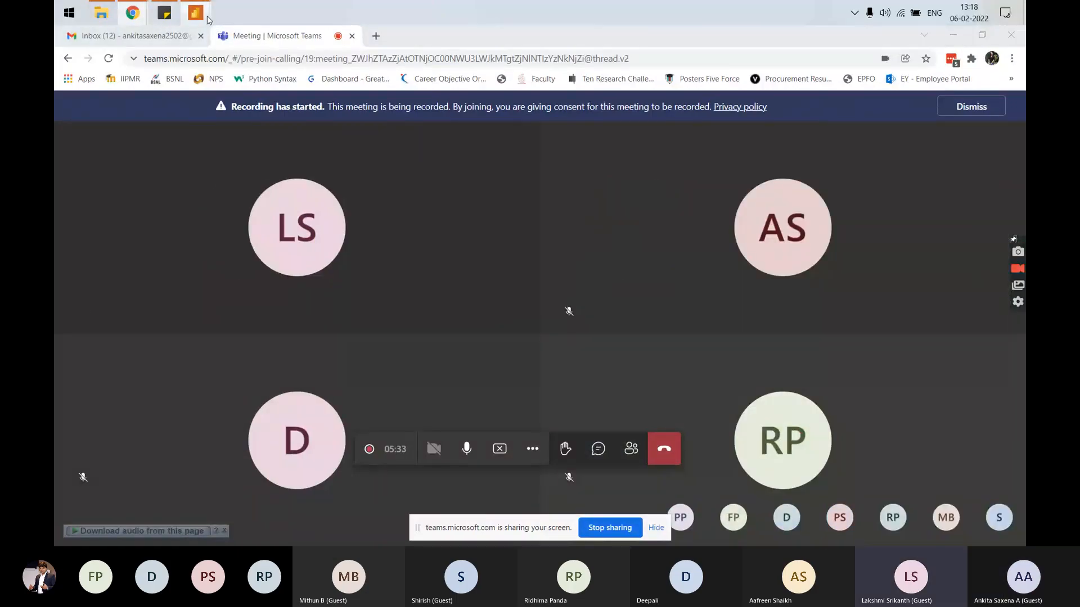
mouse_move(206, 17)
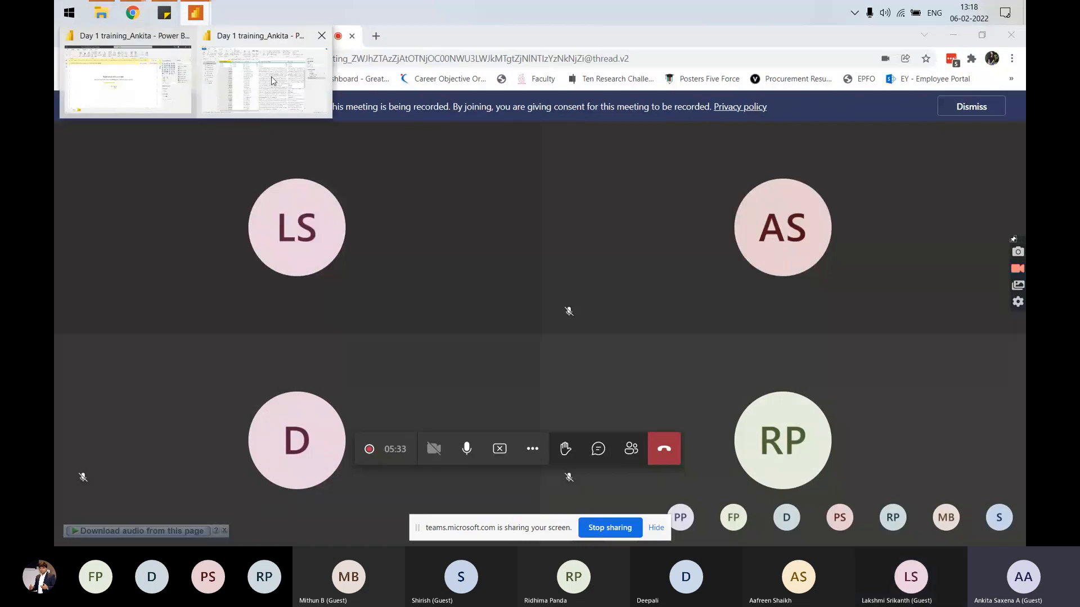
click(271, 80)
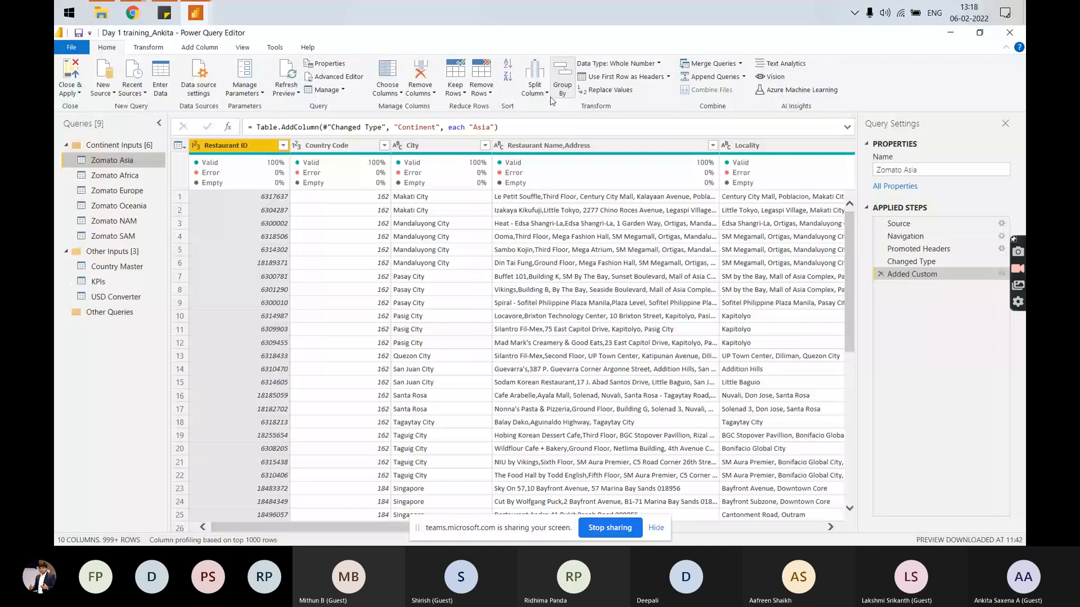
click(713, 77)
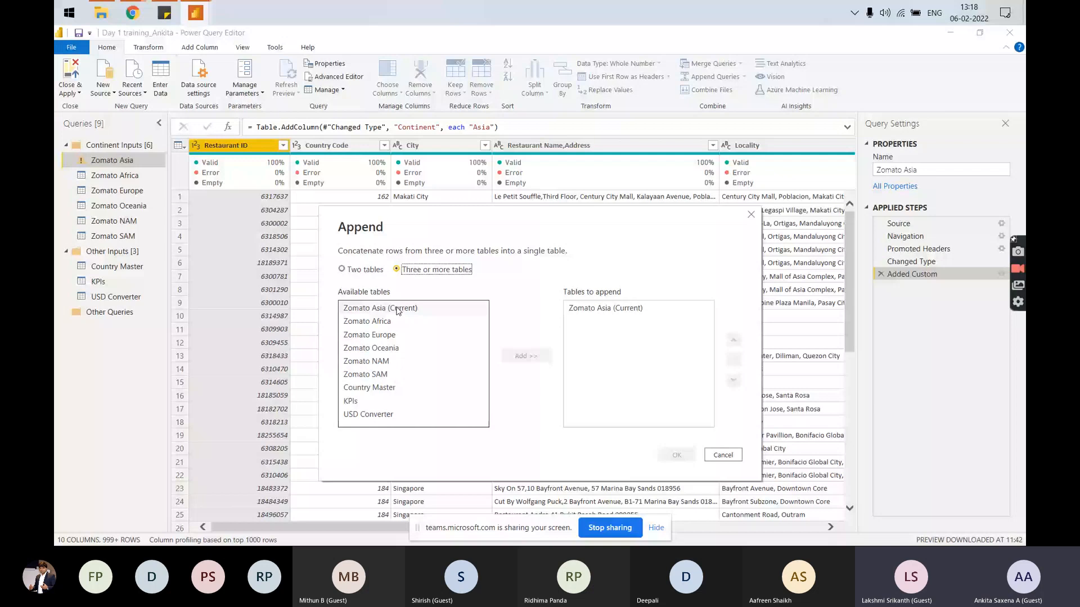
drag(367, 321, 365, 374)
click(526, 355)
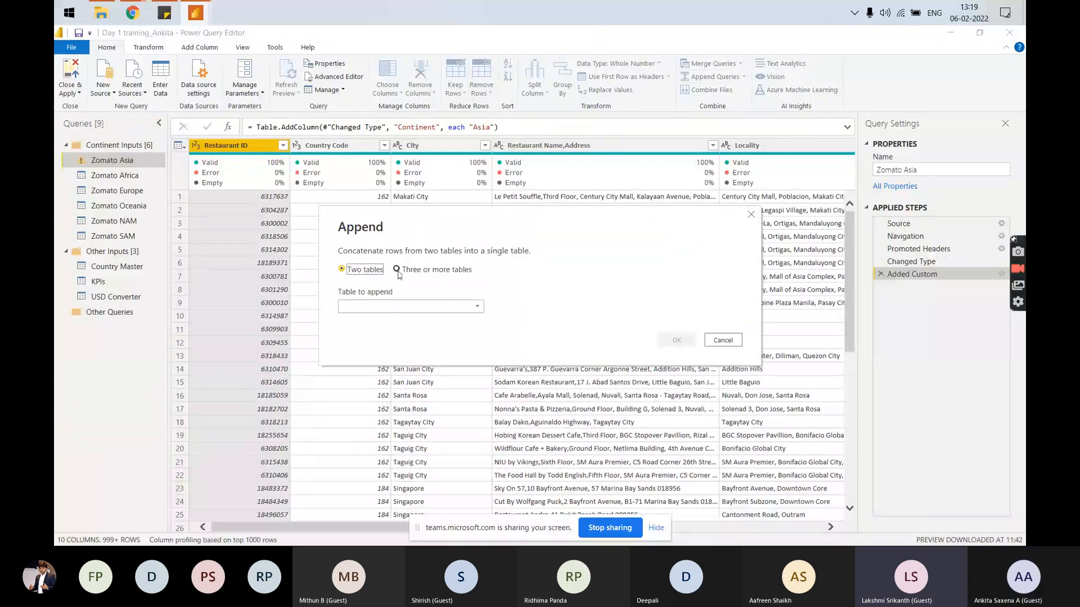
click(397, 270)
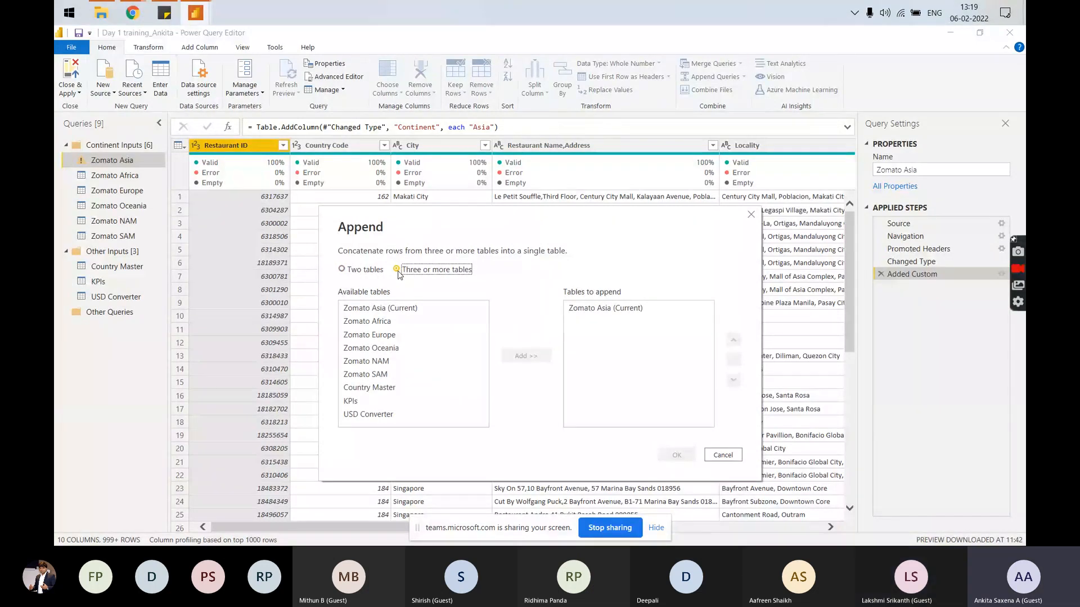
key(Escape)
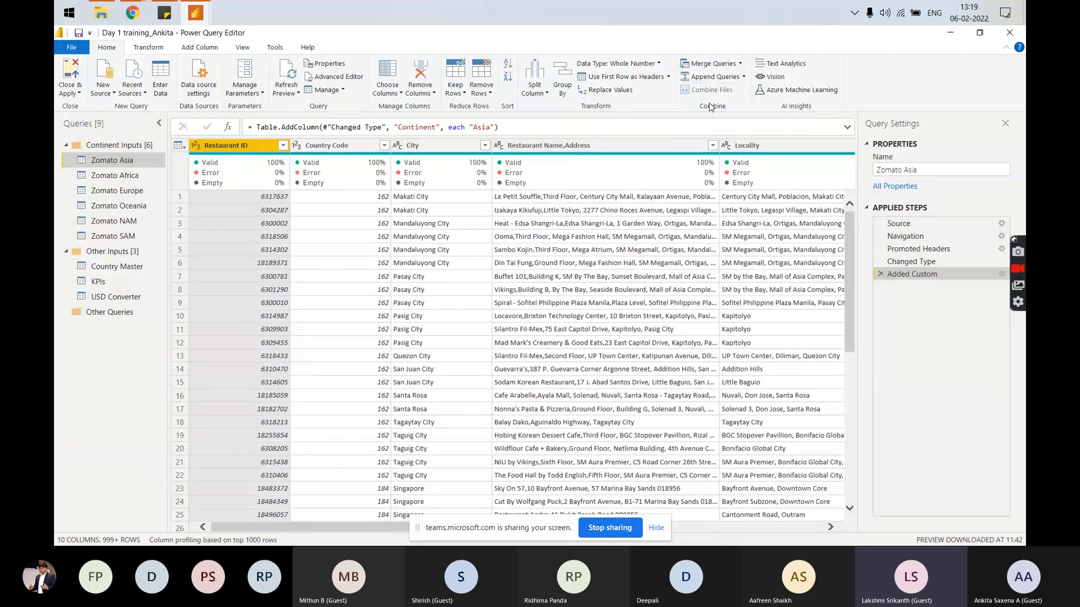
Start Append Queries as New from the Zomato Asia query, with the option for three or more tables.
click(743, 77)
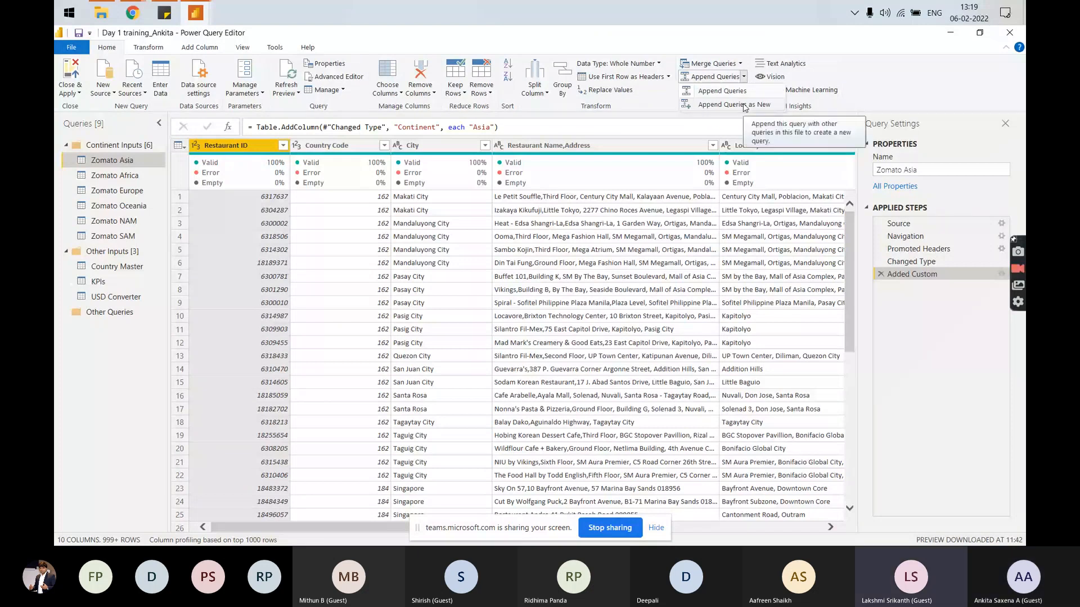
click(745, 105)
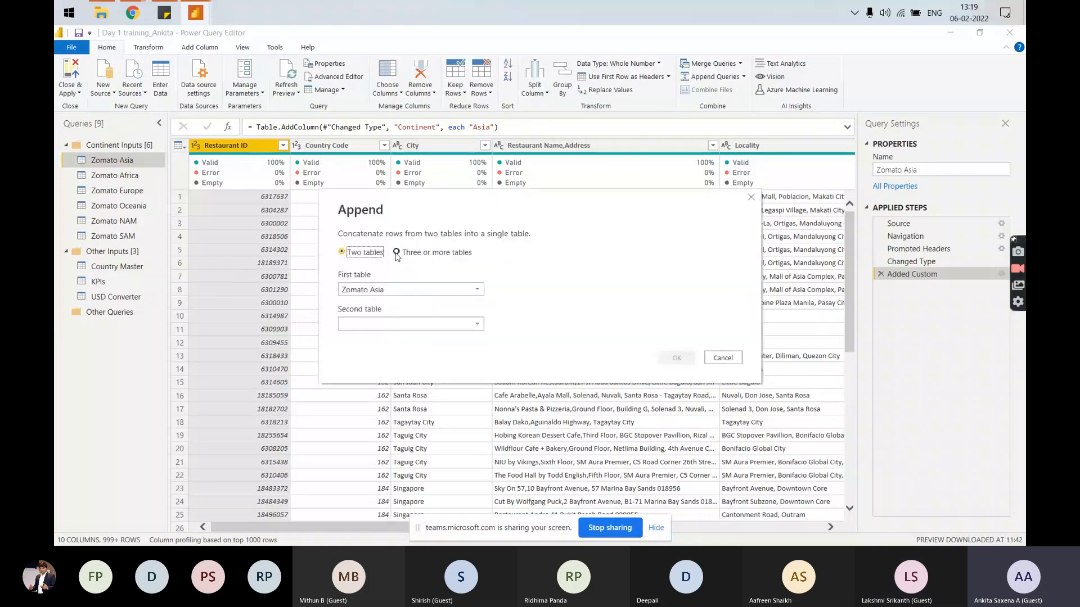
click(397, 252)
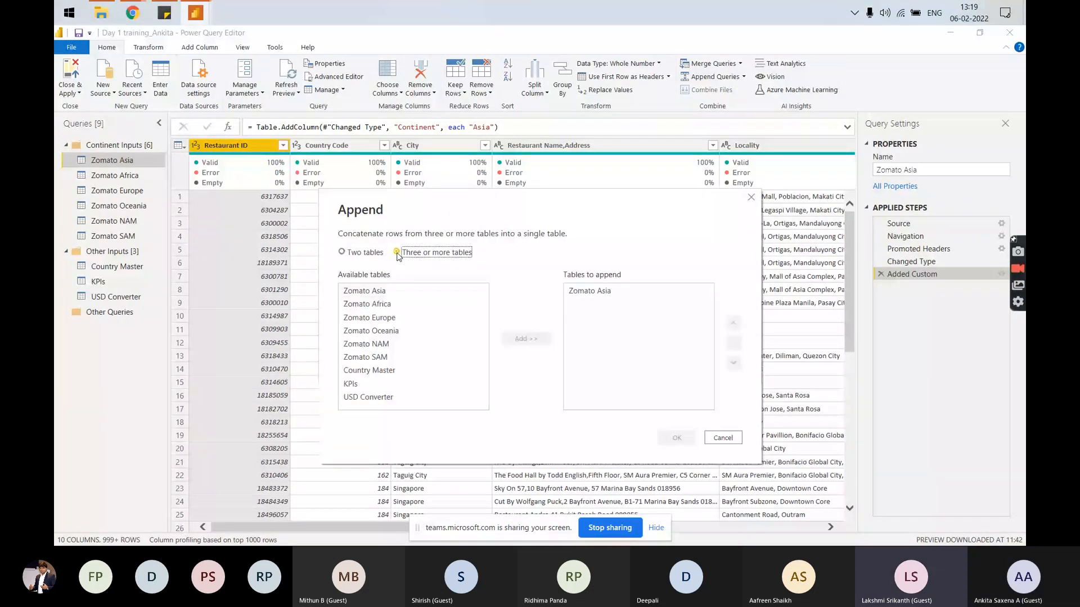
click(343, 252)
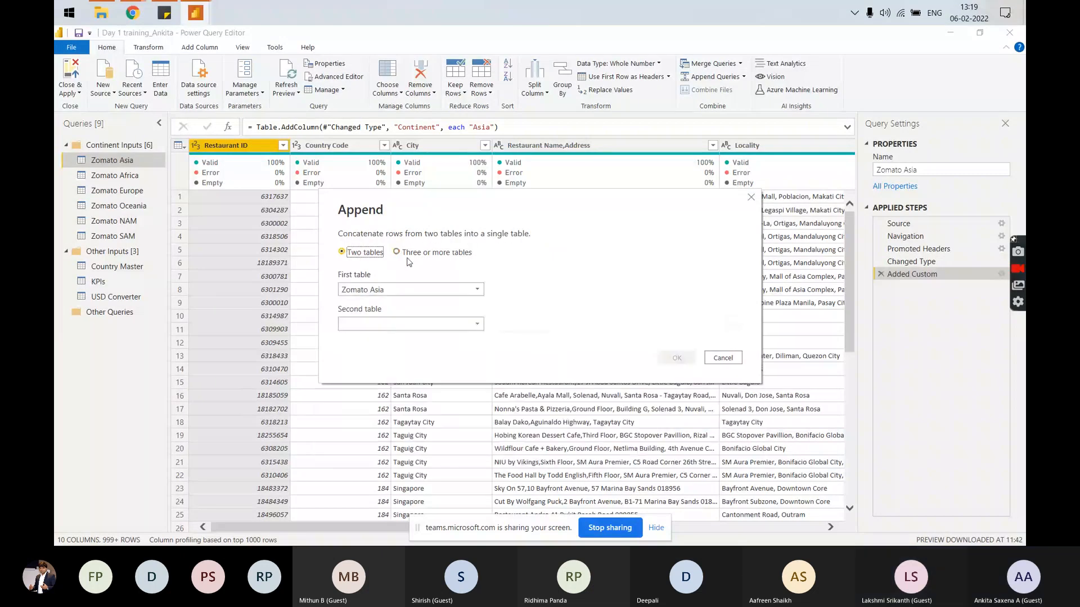
click(397, 253)
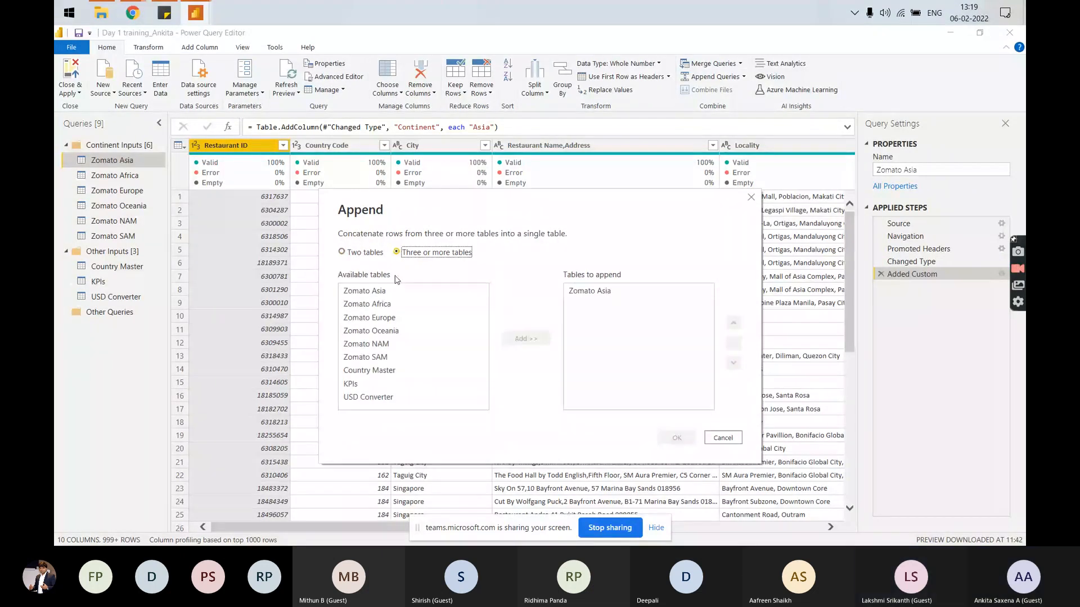
click(365, 291)
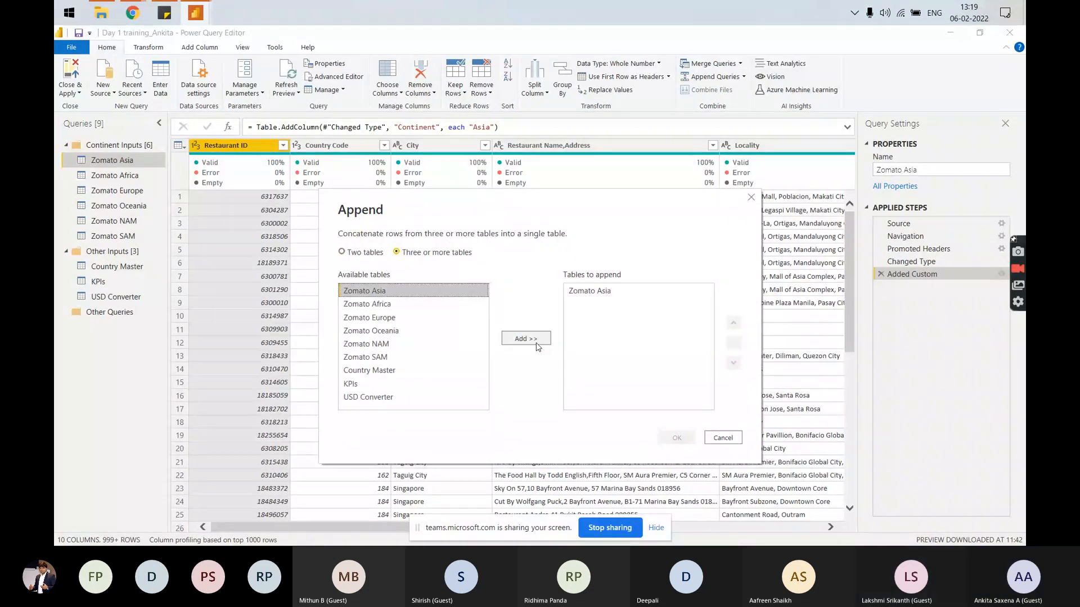
click(534, 339)
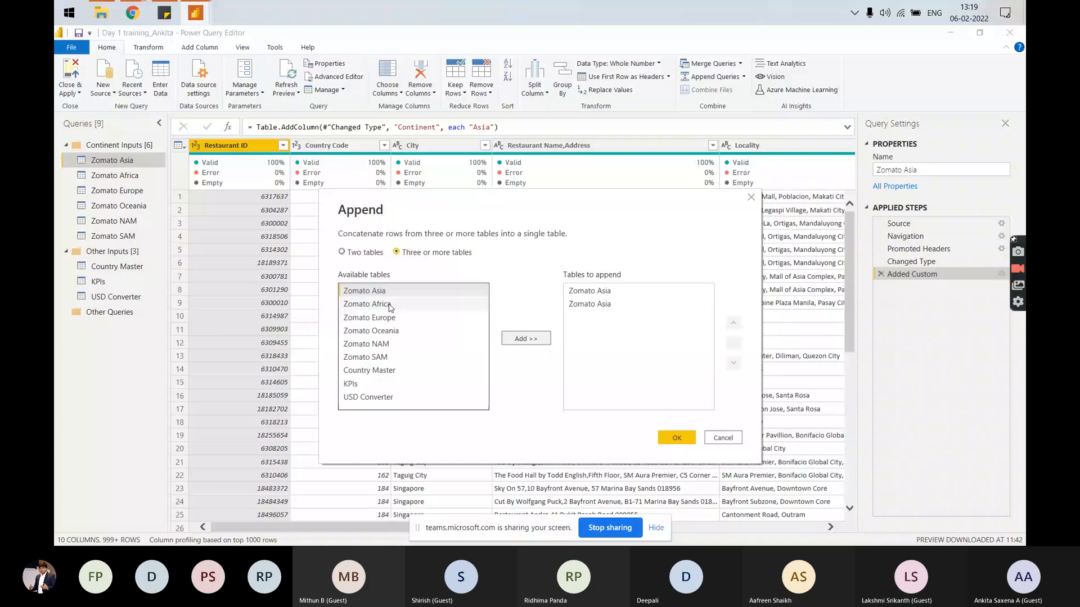
click(575, 303)
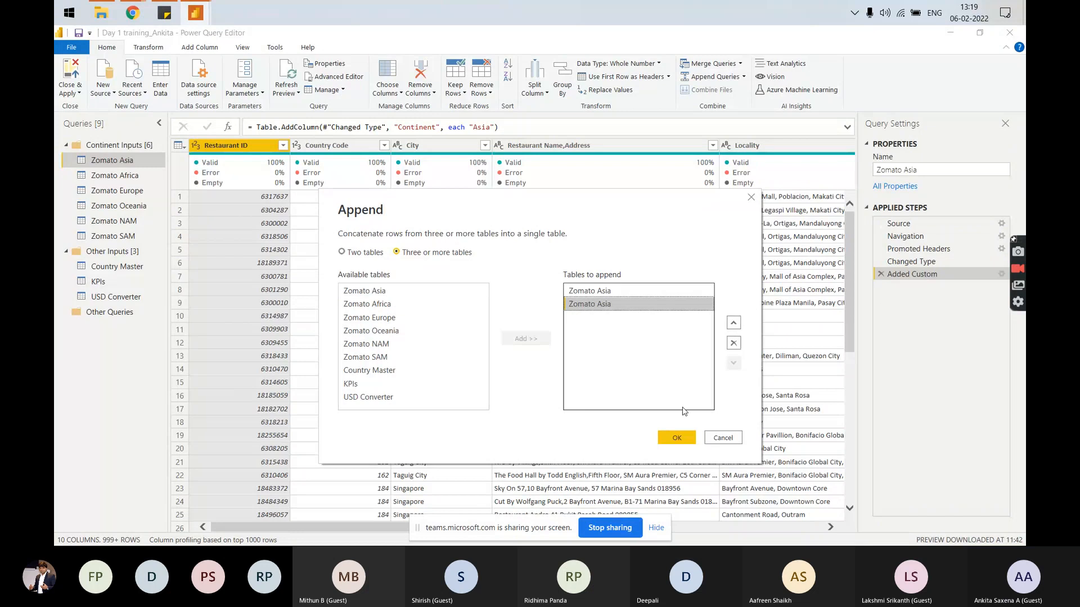
click(733, 343)
Add Zomato Africa, Zomato Europe, Zomato Oceania, Zomato NAM and Zomato SAM to the tables to append.
click(367, 304)
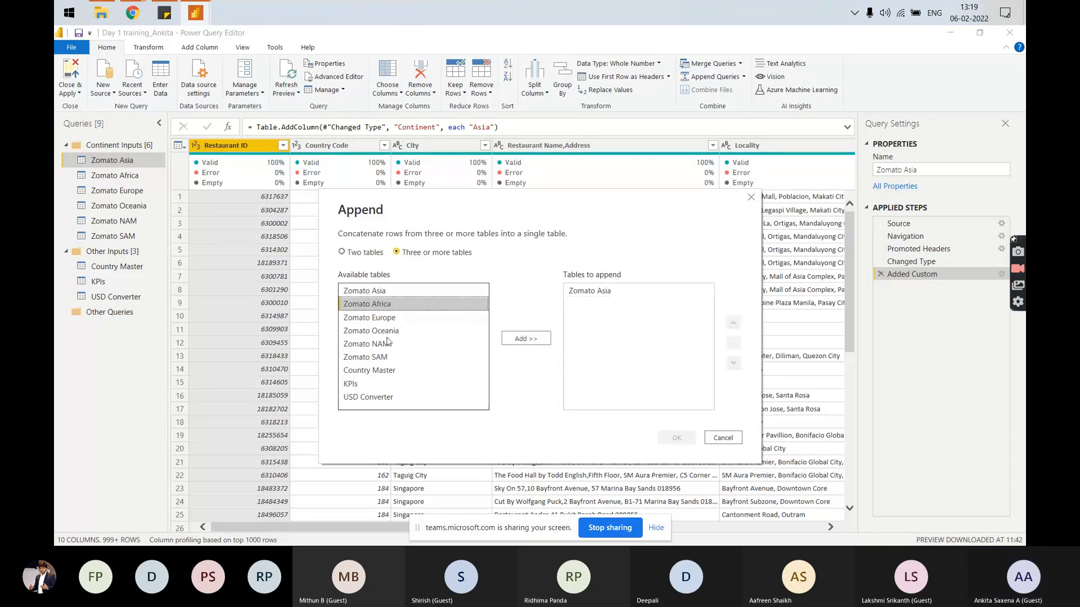
shift+click(366, 357)
click(526, 338)
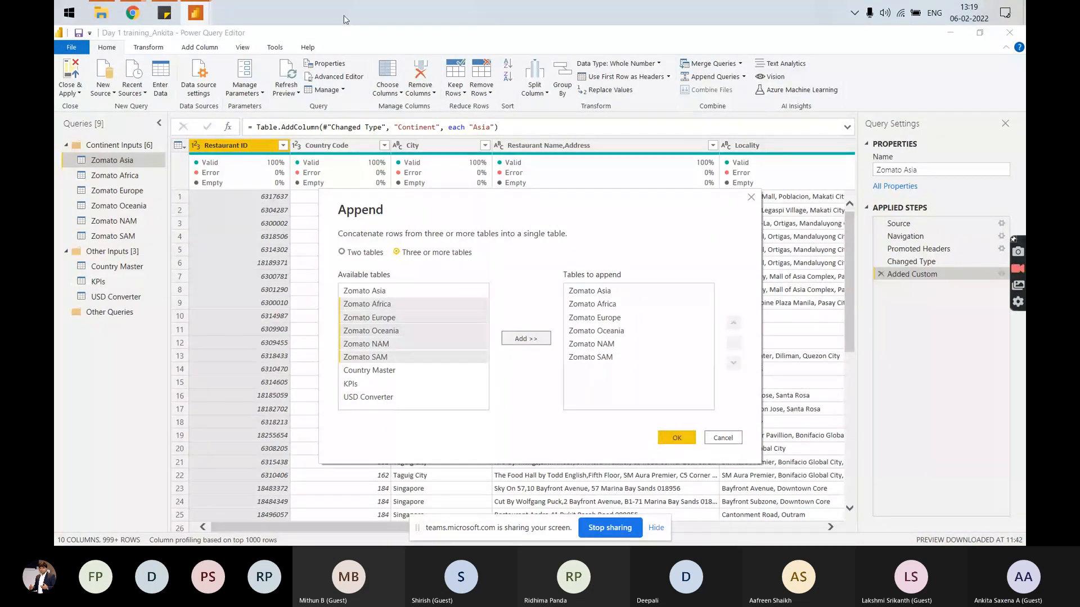
Check the Append screenshot in the Teams meeting chat and return to Power Query Editor to confirm the append.
click(123, 84)
click(598, 448)
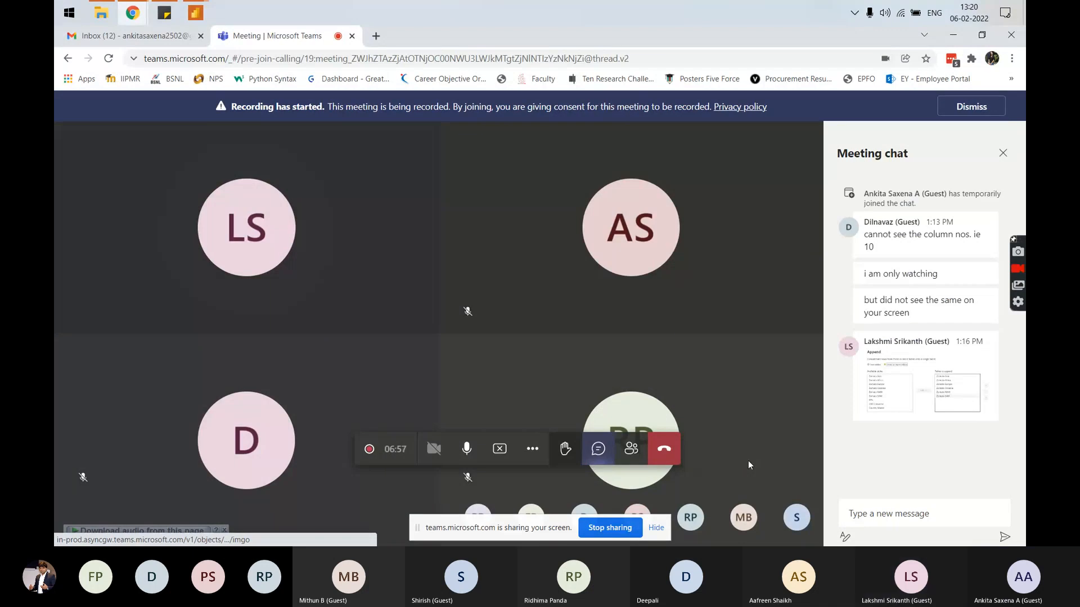
key(alt+Tab)
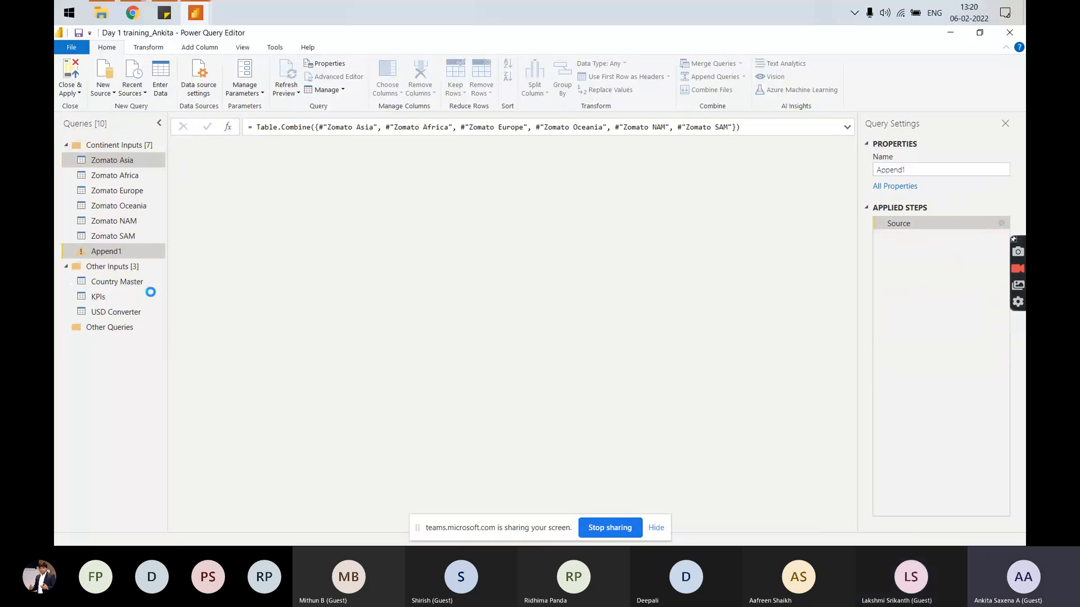
Rename the new appended query as Zomato Global.
drag(912, 170, 859, 174)
text(Glo)
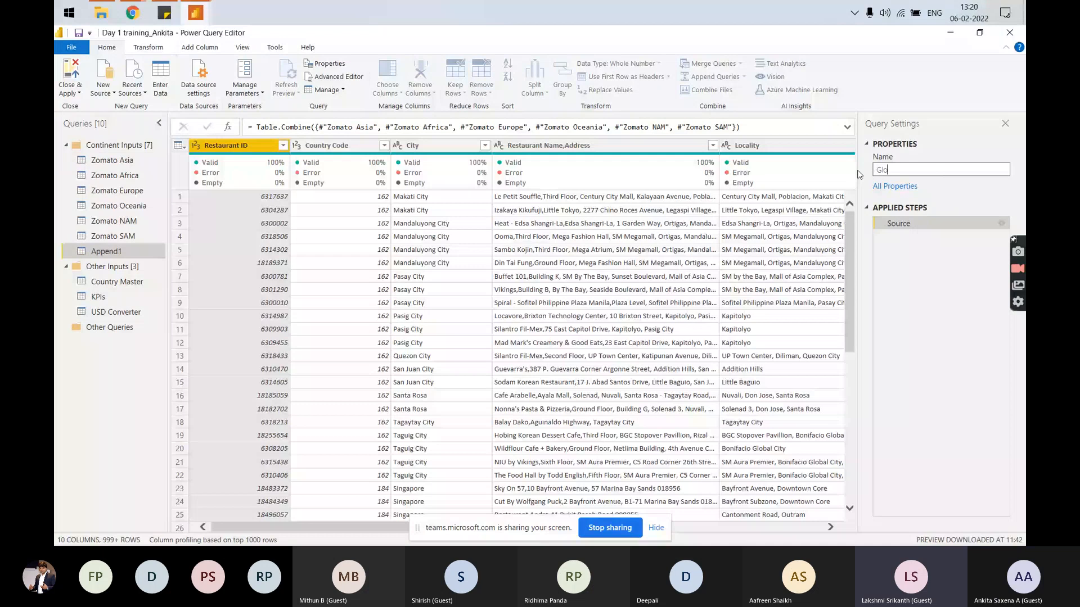
key(BackSpace)
key(BackSpace)
key(BackSpace)
text(Zomato Global)
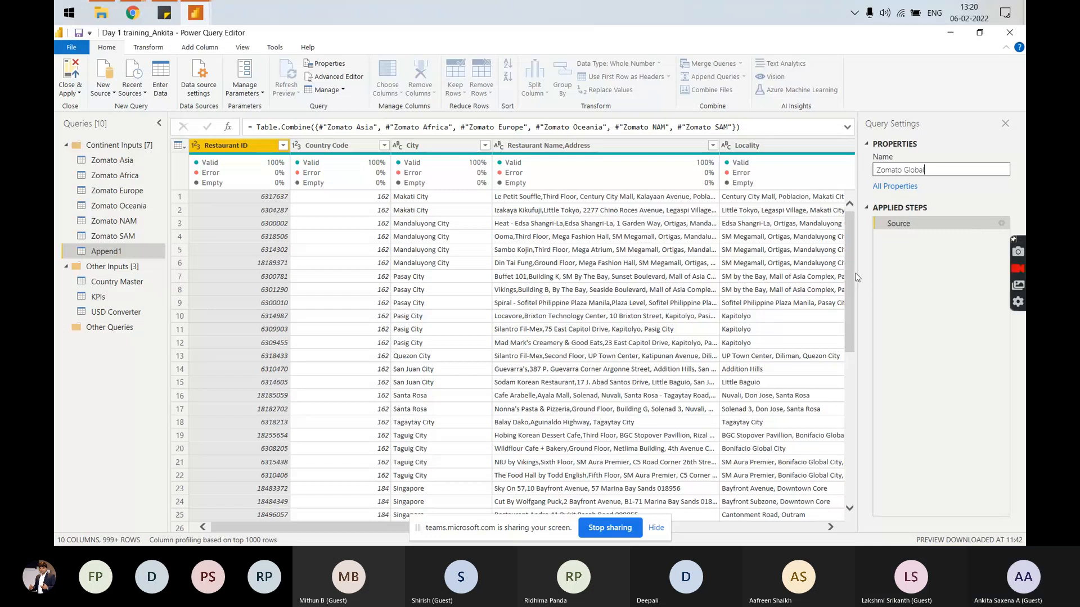
key(Return)
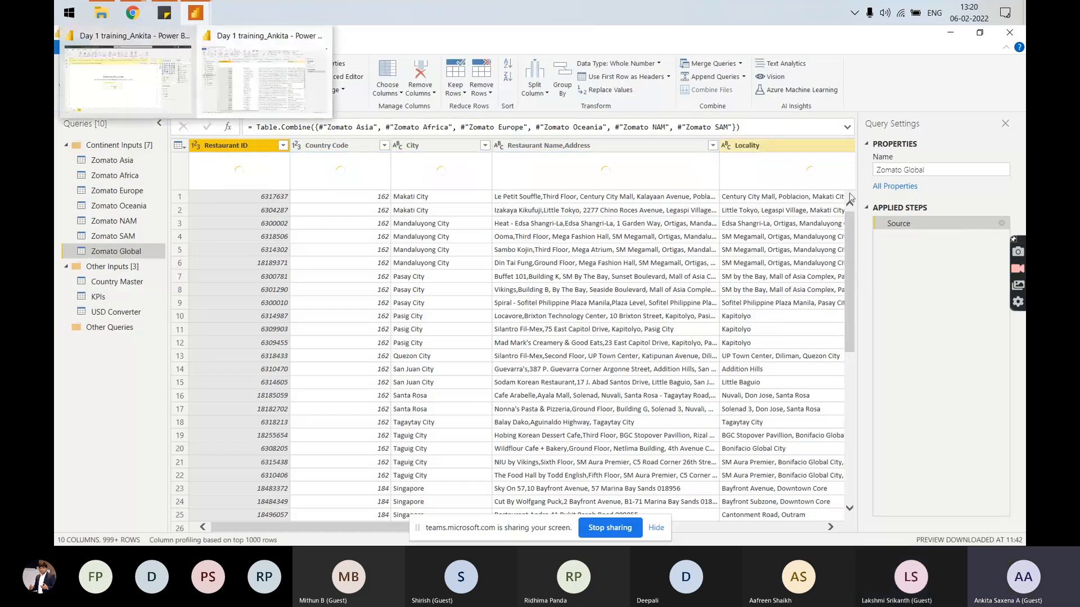
Start moving the Zomato Global query into a new group.
right_click(117, 254)
mouse_move(186, 377)
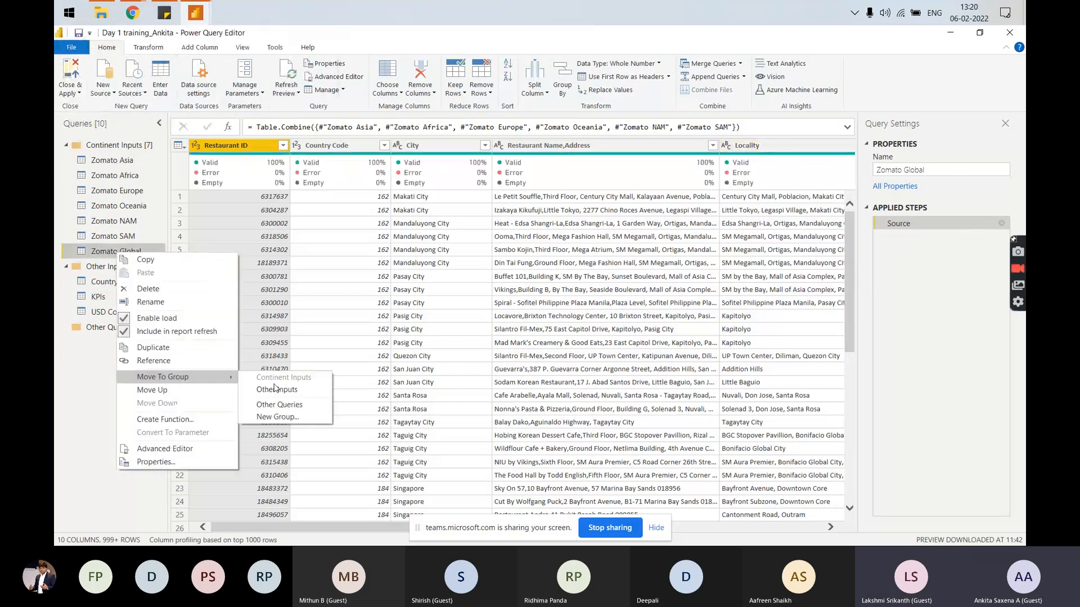
click(285, 418)
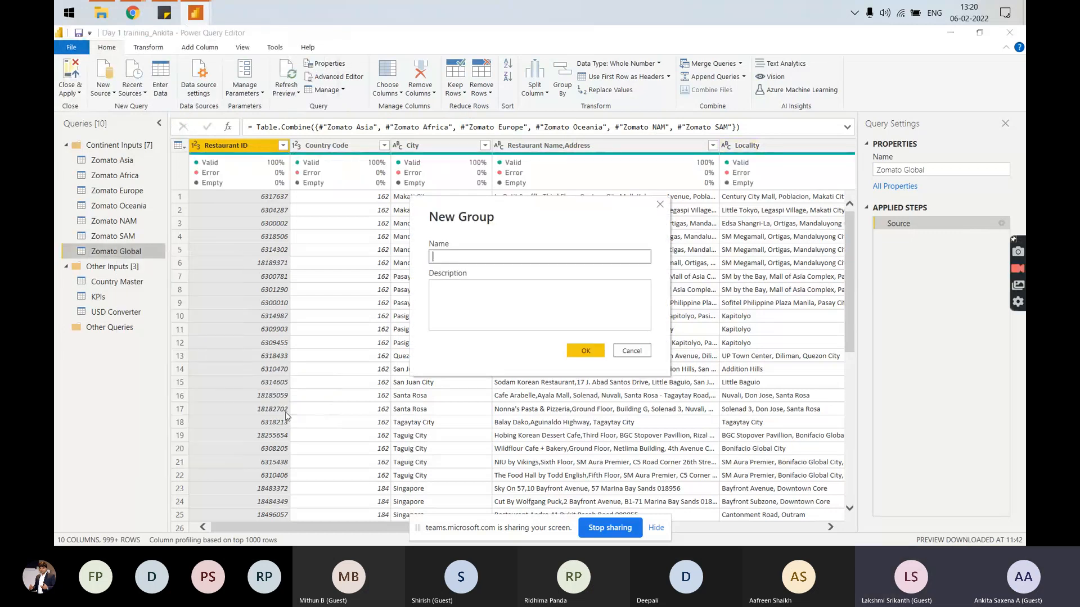
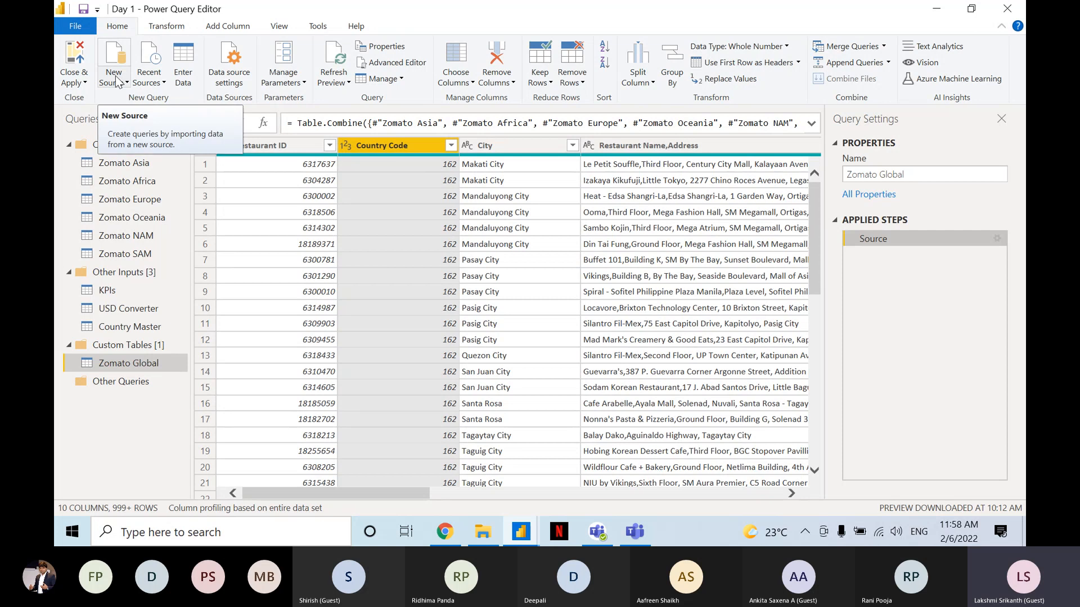
click(116, 78)
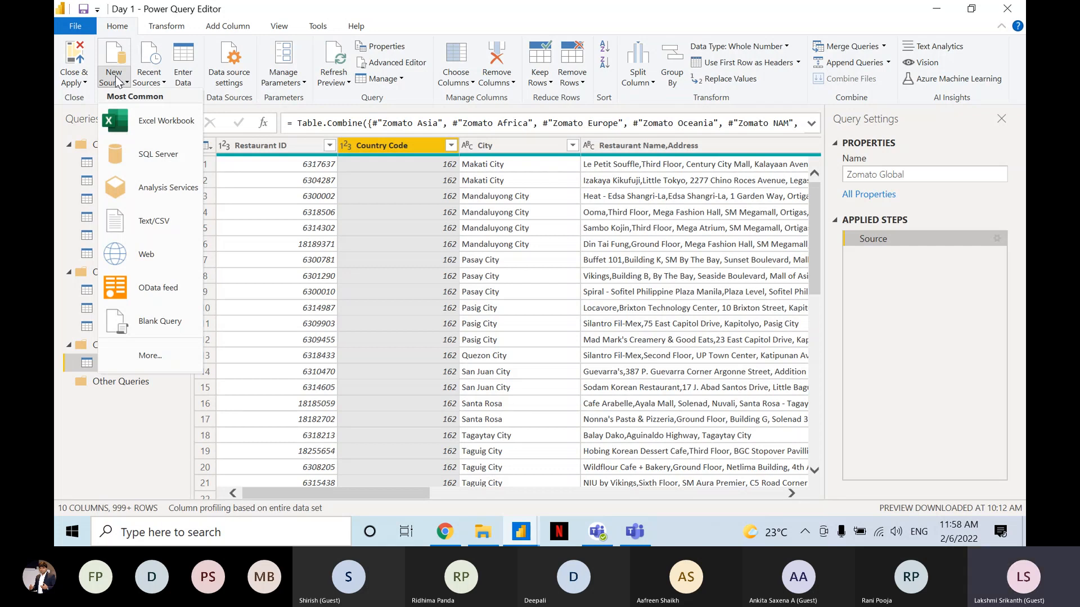
click(172, 128)
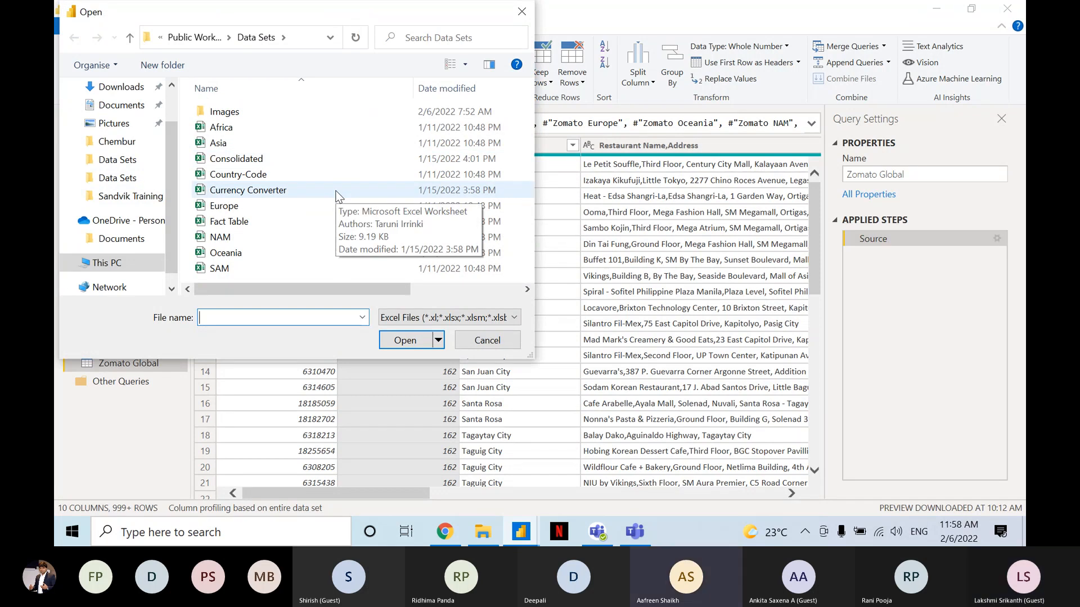
click(514, 352)
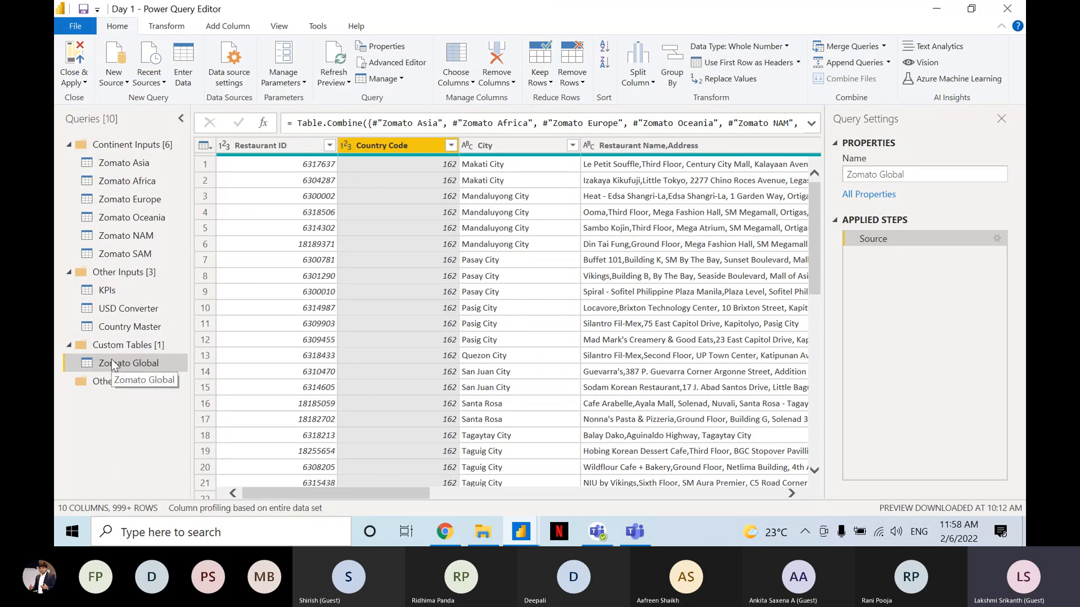
Group the Zomato Global rows by Continent, using Count Rows in a new column named Count.
click(130, 363)
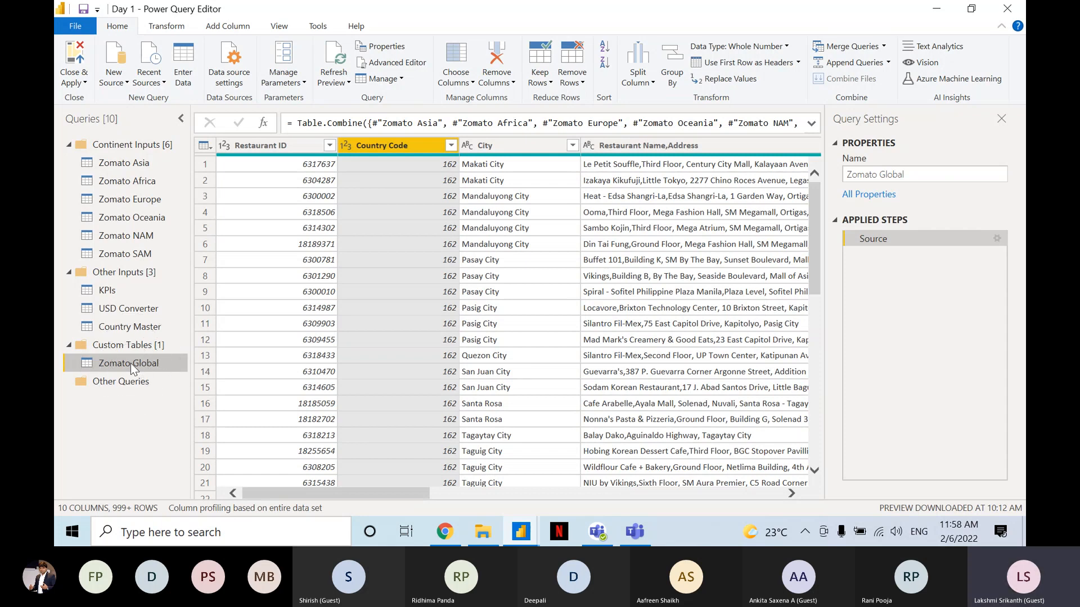
click(127, 34)
key(ctrl)
key(ctrl)
key(ctrl)
key(ctrl)
key(ctrl)
key(ctrl)
key(ctrl)
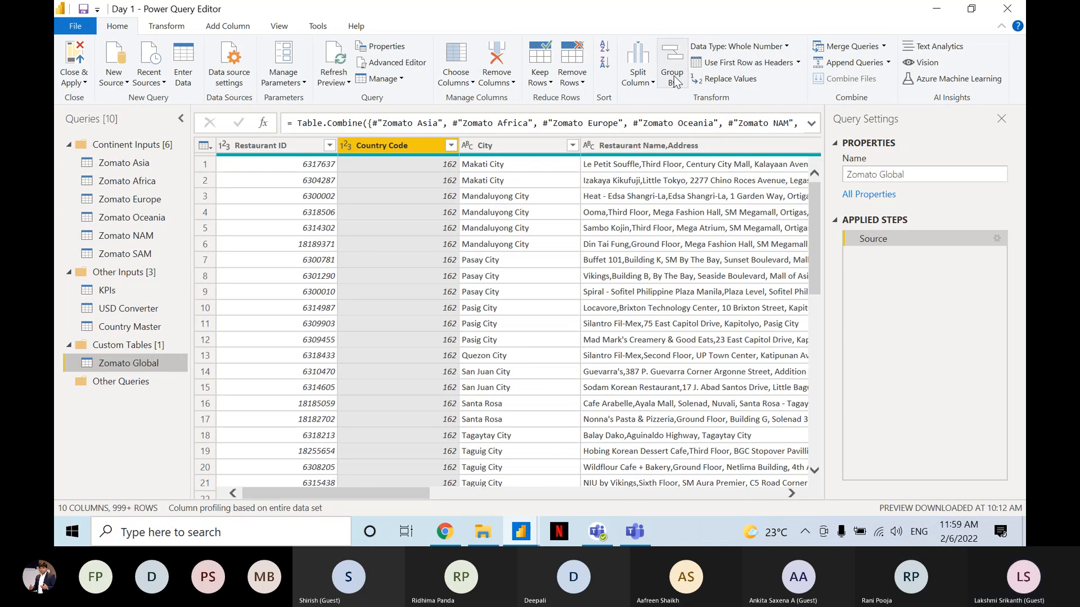
click(672, 76)
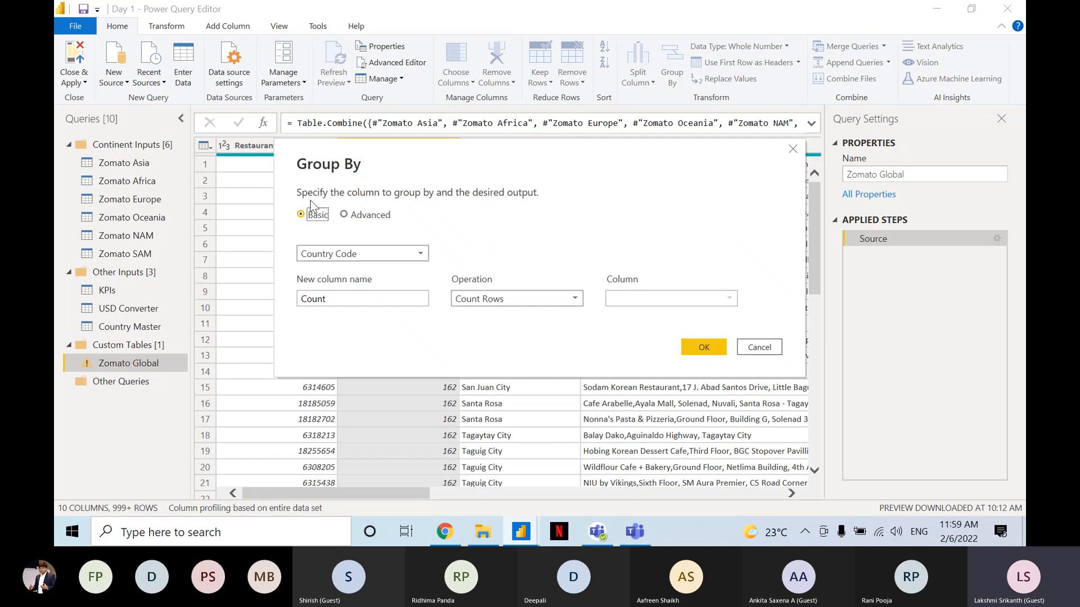
key(ctrl)
click(328, 257)
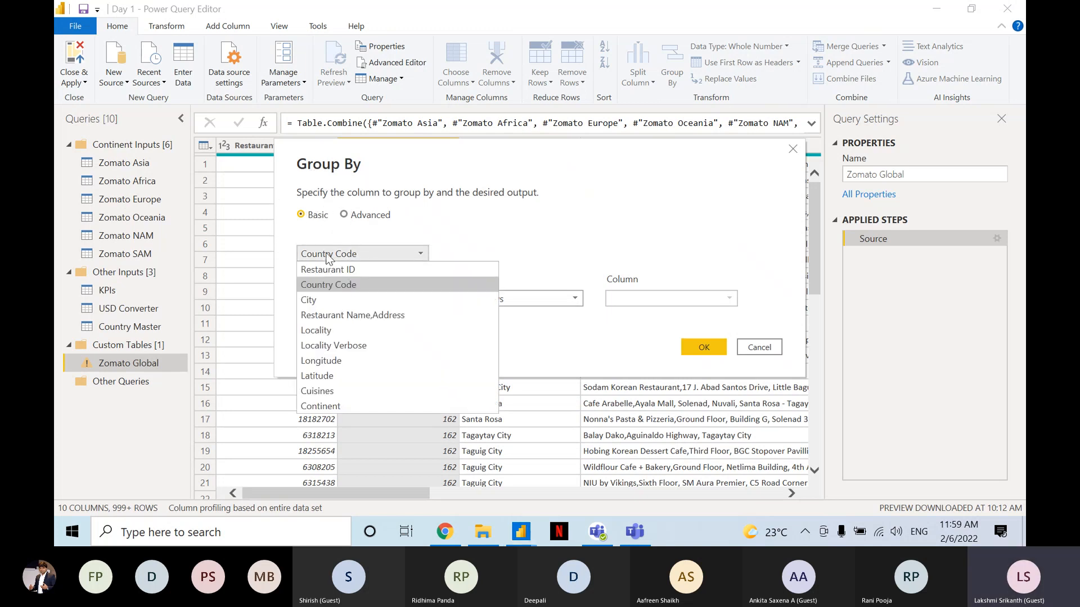
click(361, 406)
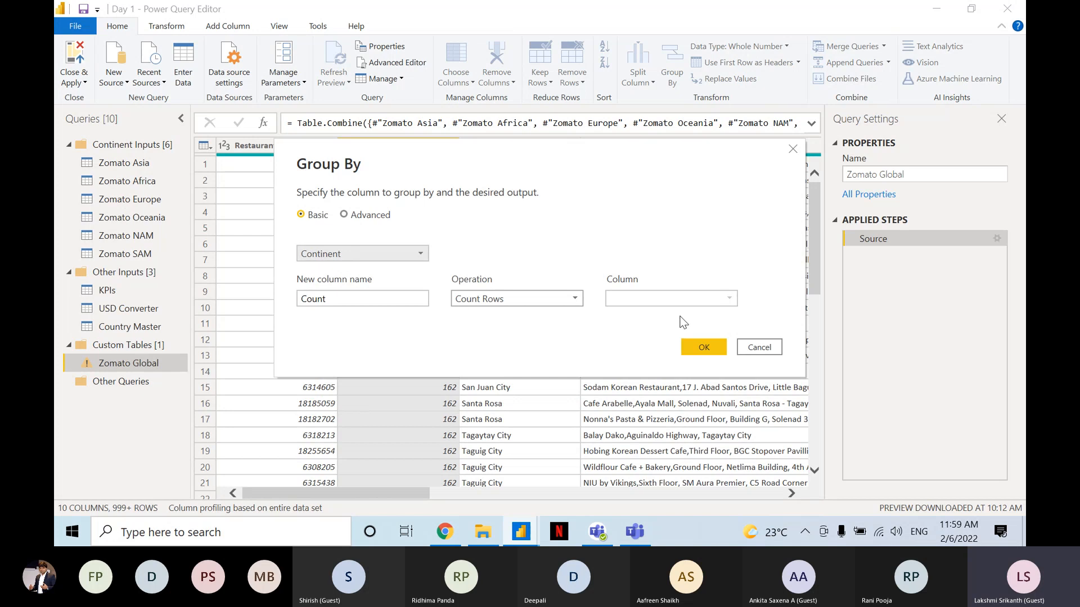
click(698, 345)
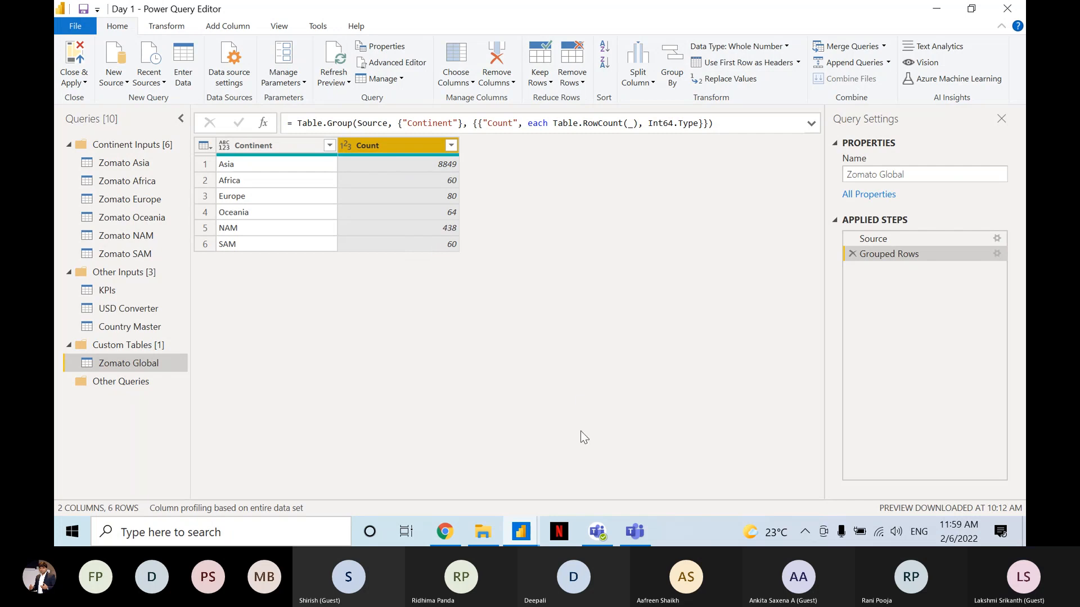
Check the replies in the Teams meeting chat, then return to Power Query Editor and view Zomato Global's Source step.
click(632, 521)
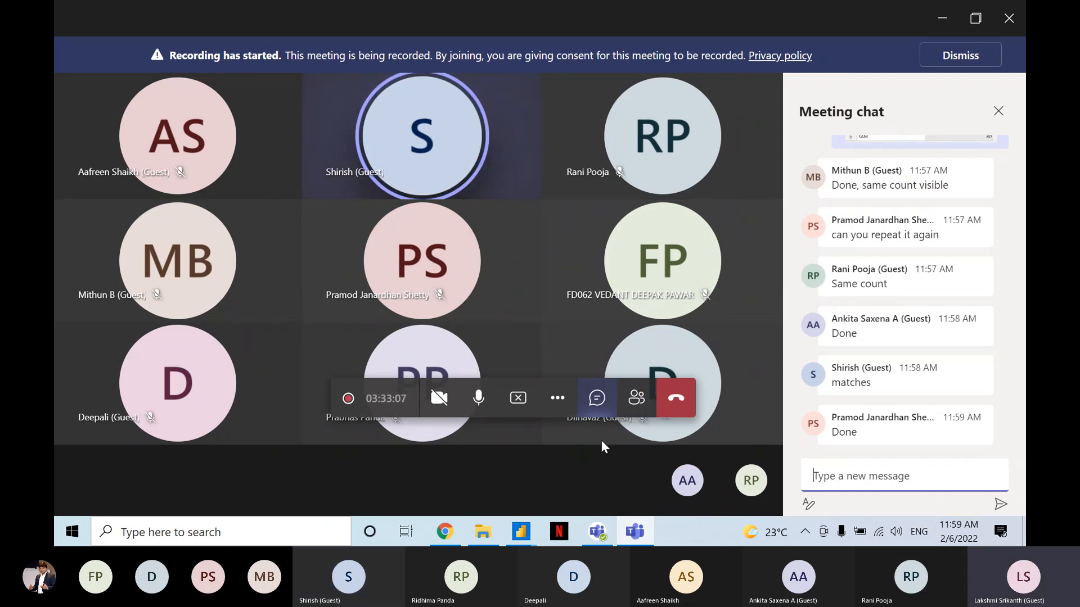
key(alt+Tab)
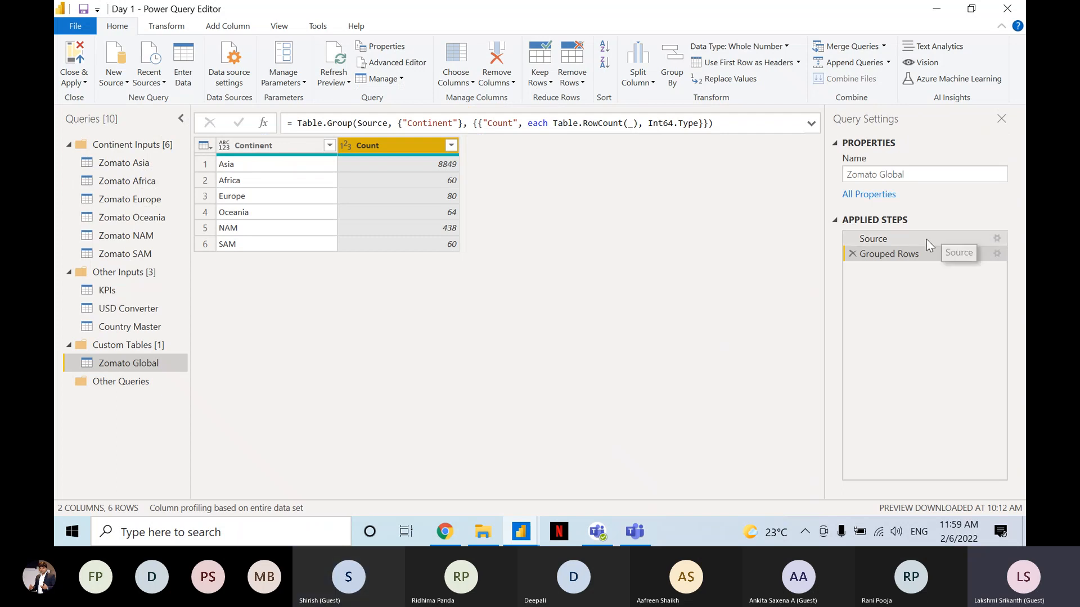
click(926, 239)
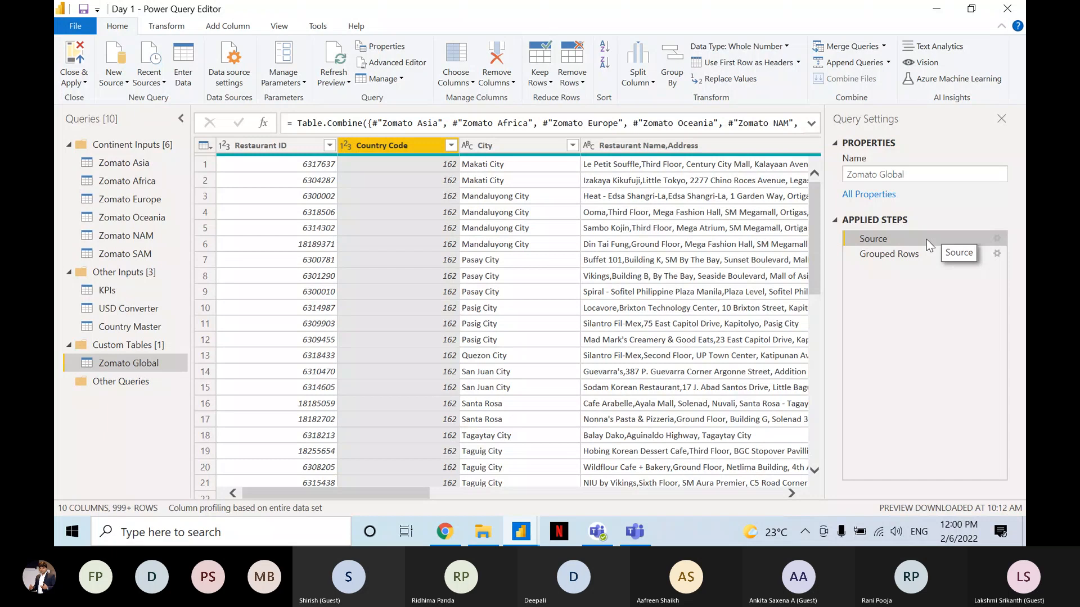
Switch to the Teams meeting, mute and unmute the microphone, and return to Power Query Editor.
click(640, 538)
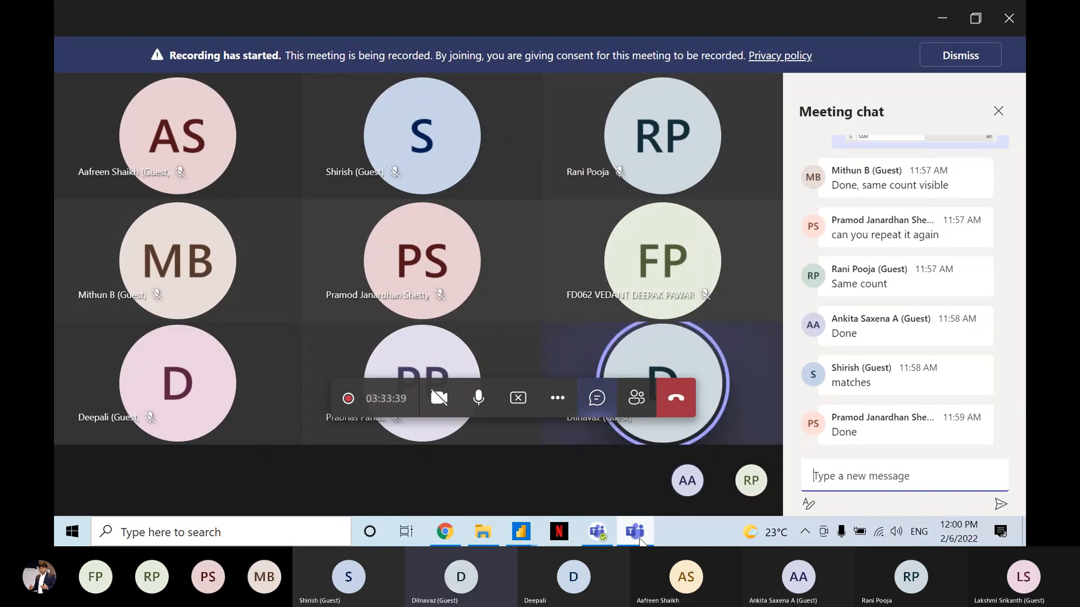
click(478, 410)
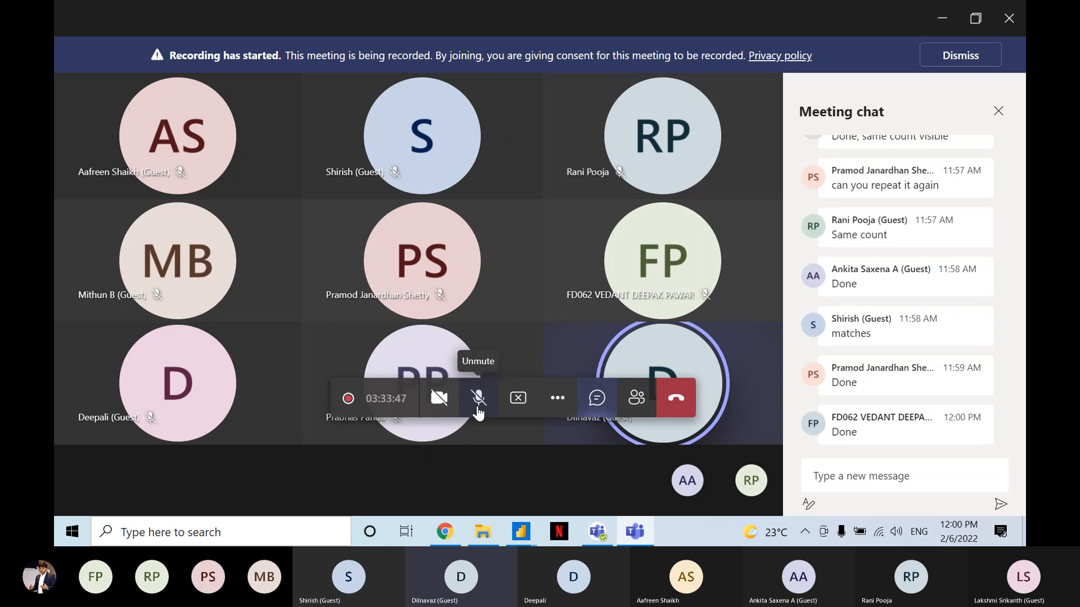
click(477, 409)
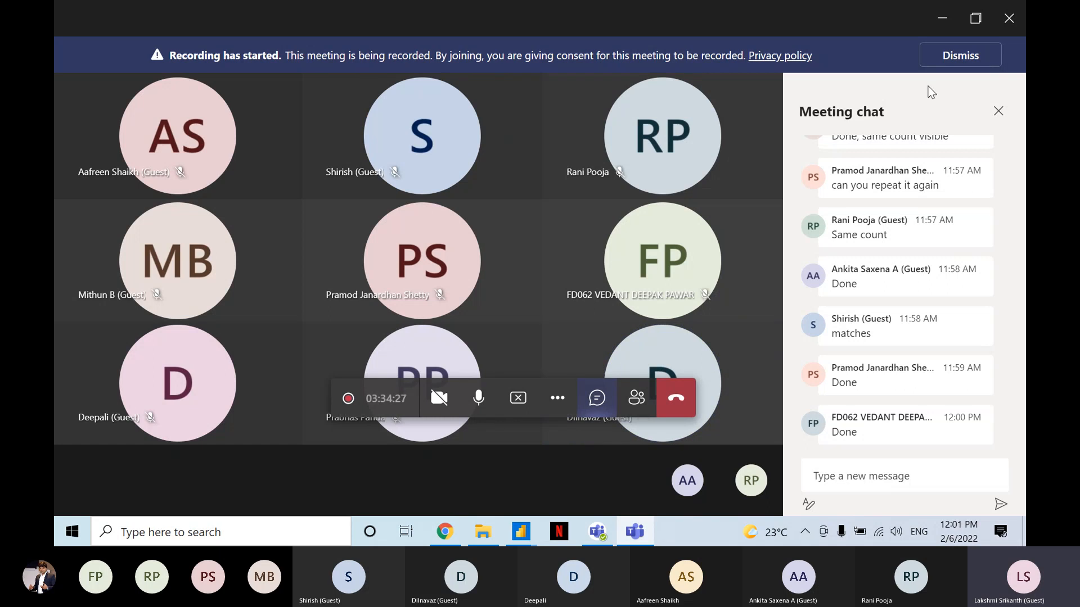
click(944, 19)
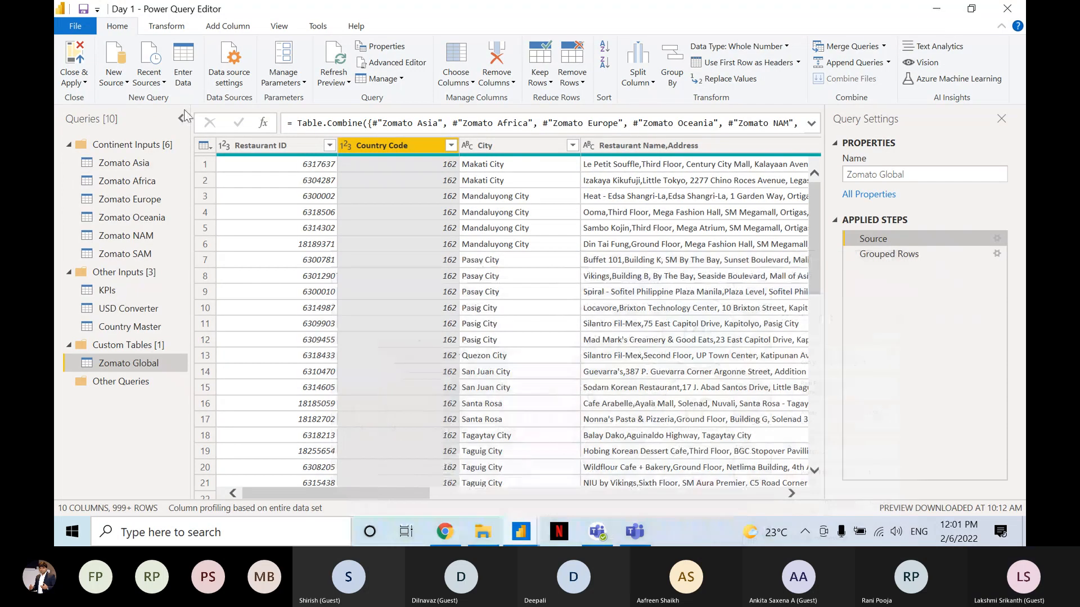
Duplicate the Zomato Asia query within the Continent Inputs group.
click(144, 164)
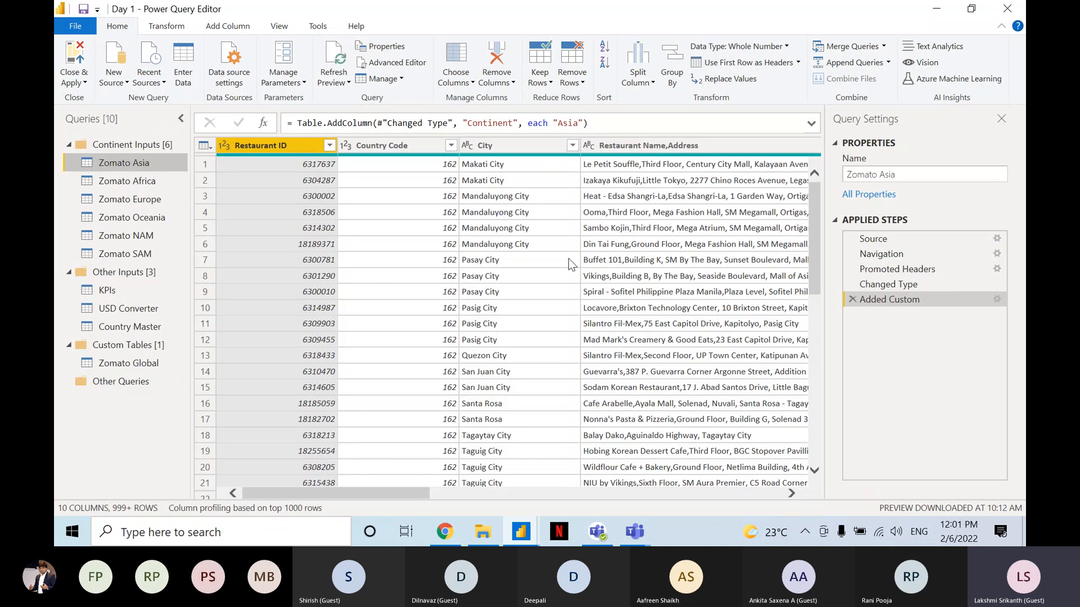
right_click(119, 159)
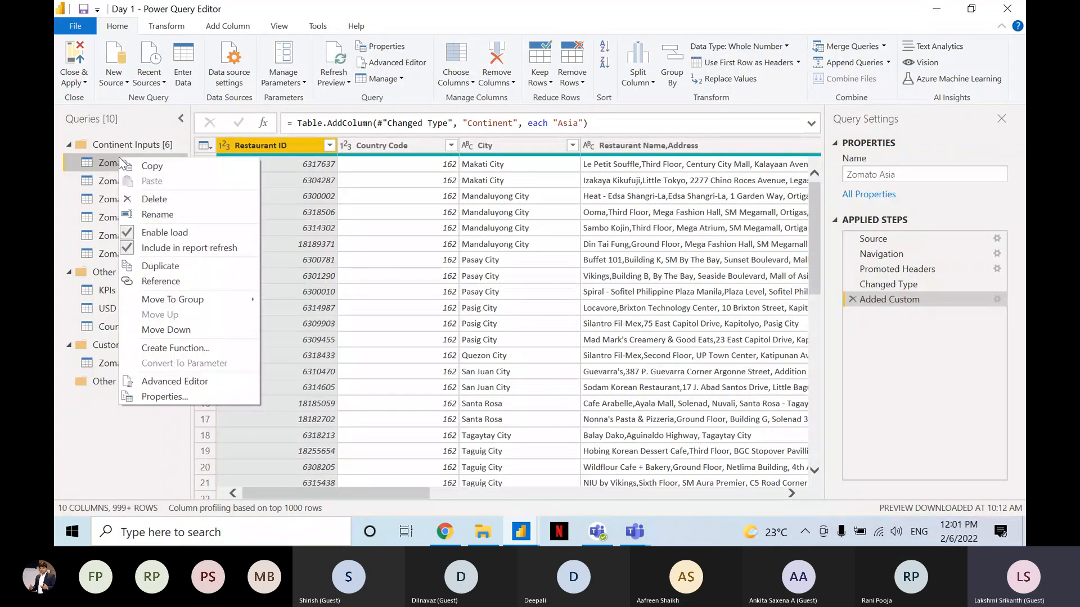
click(161, 268)
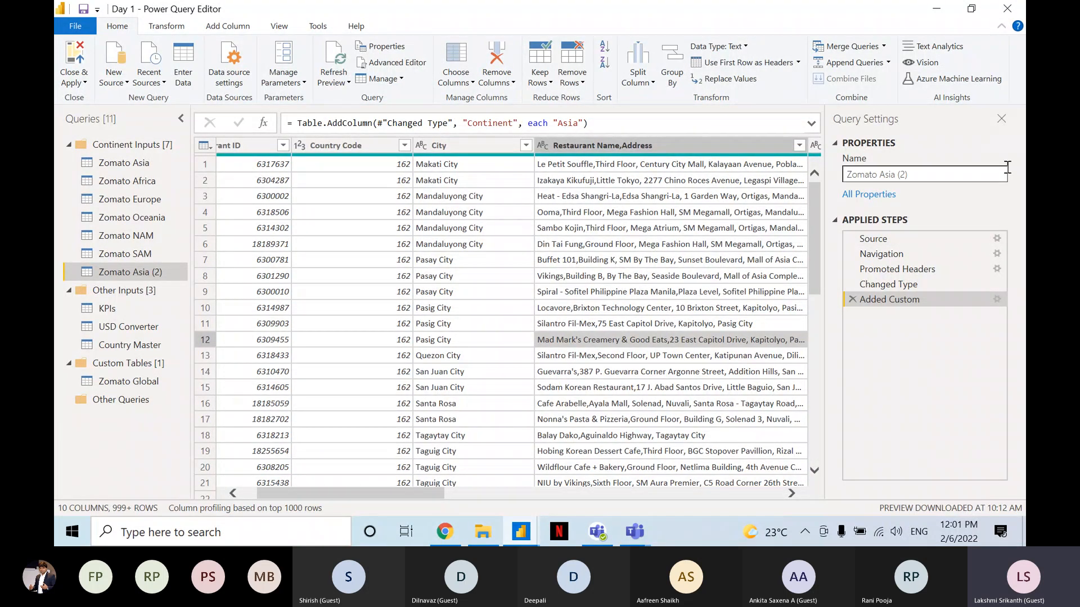
Examine the duplicated Asia query's Source step, the data source settings and the file name in the source path.
click(887, 231)
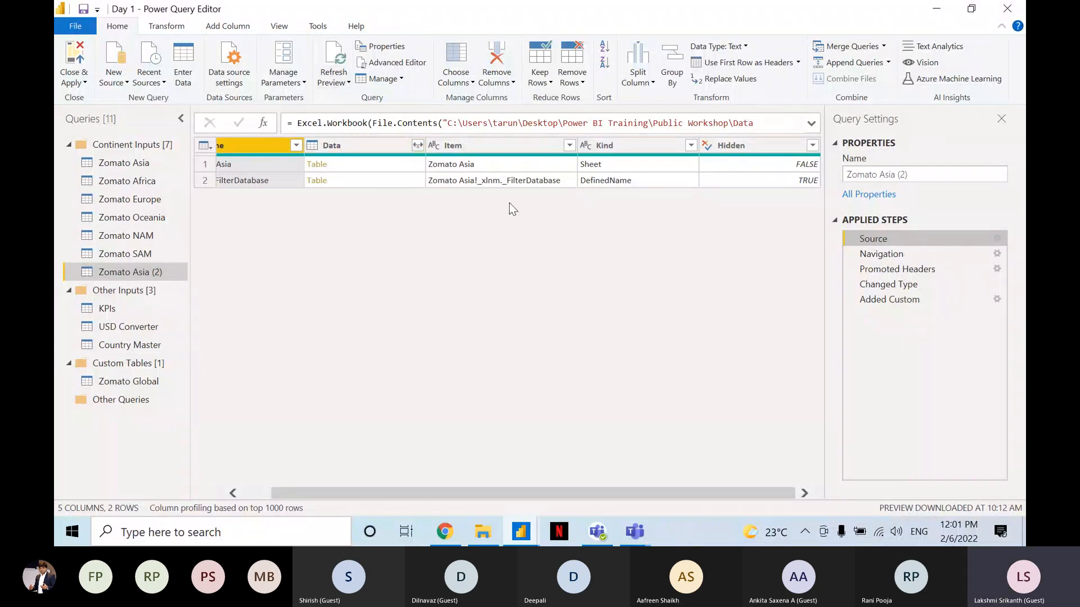
click(228, 66)
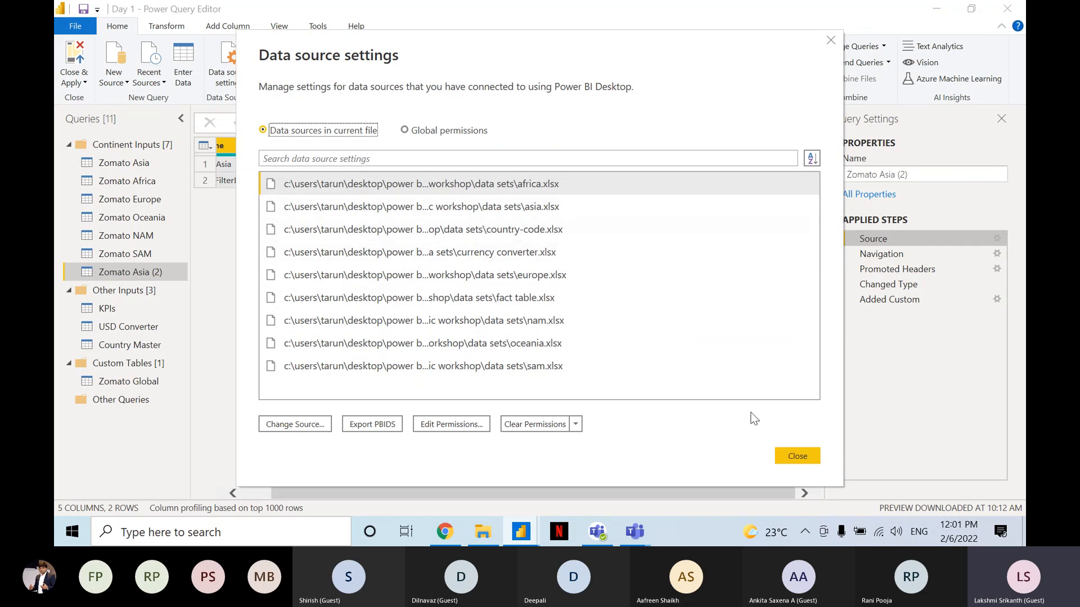
click(832, 41)
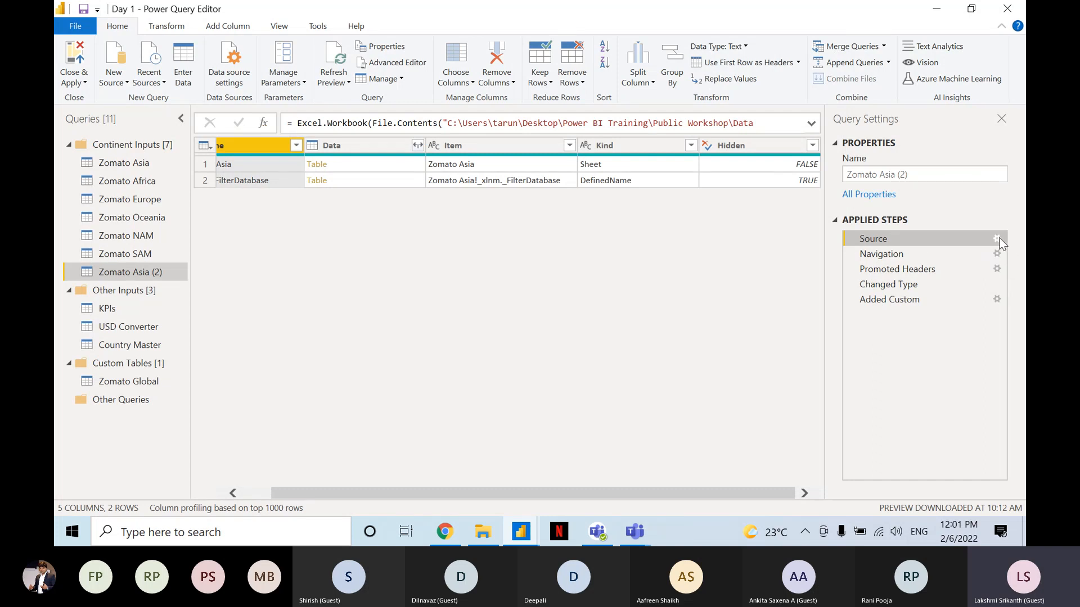
click(811, 124)
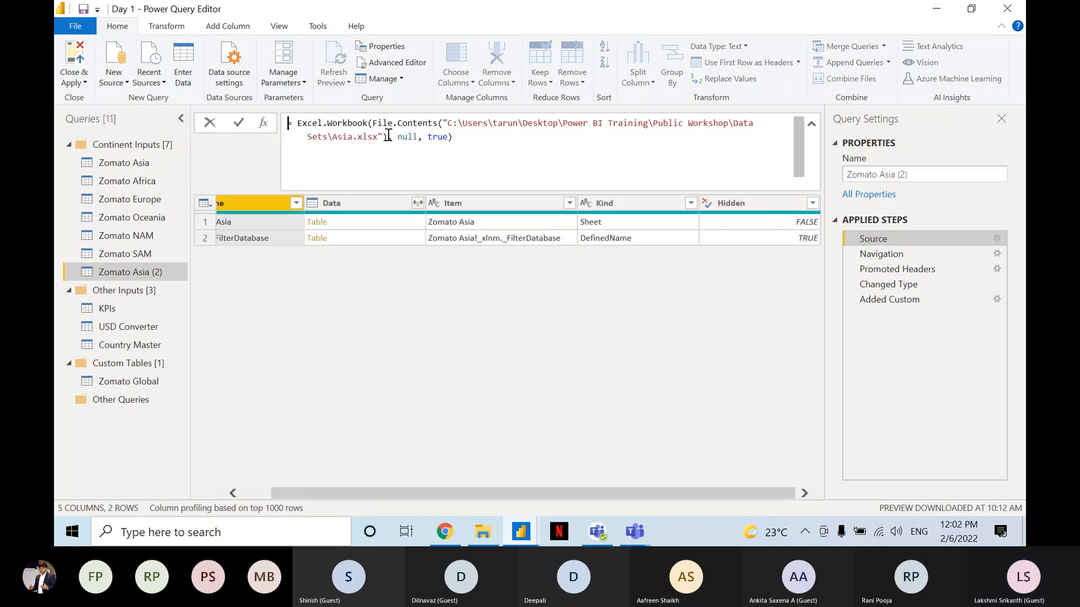
drag(332, 138, 354, 139)
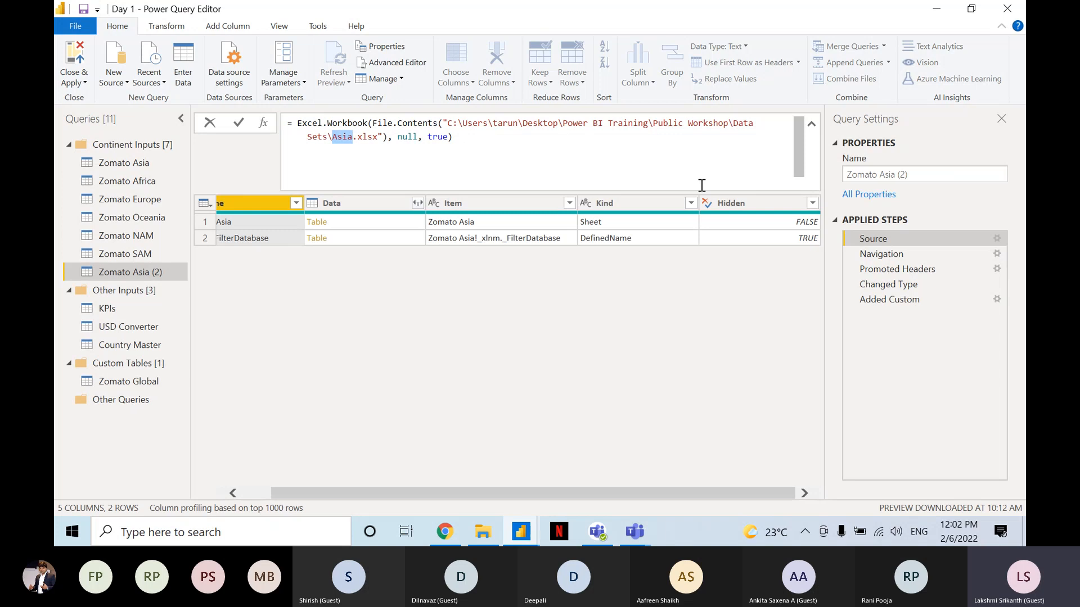
Review the duplicated Asia query's Changed Type and Added Custom steps, including the continent value in the custom column formula.
click(903, 254)
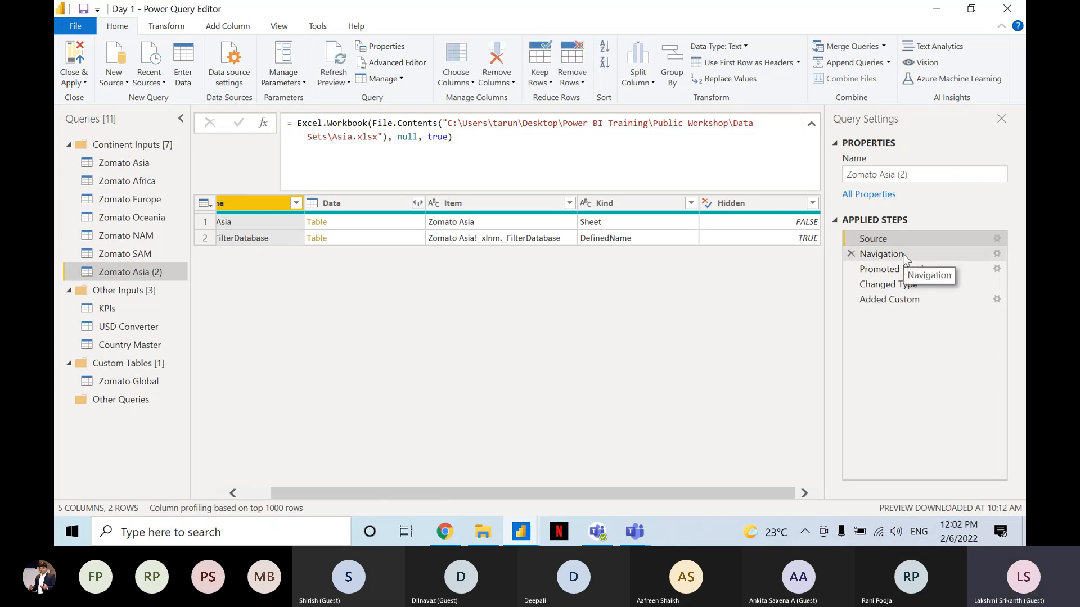
click(909, 285)
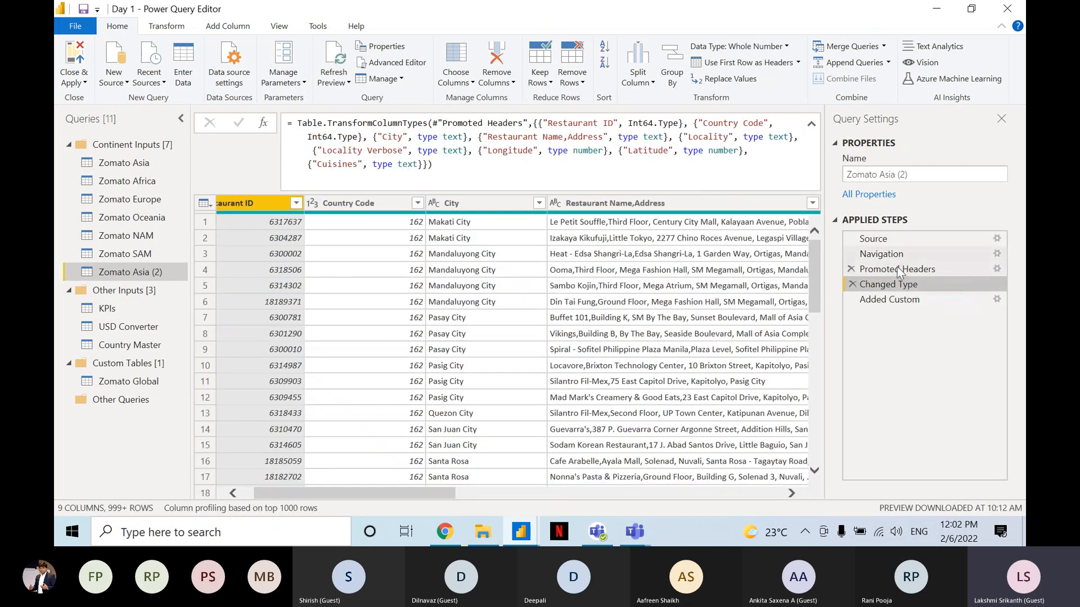
click(900, 302)
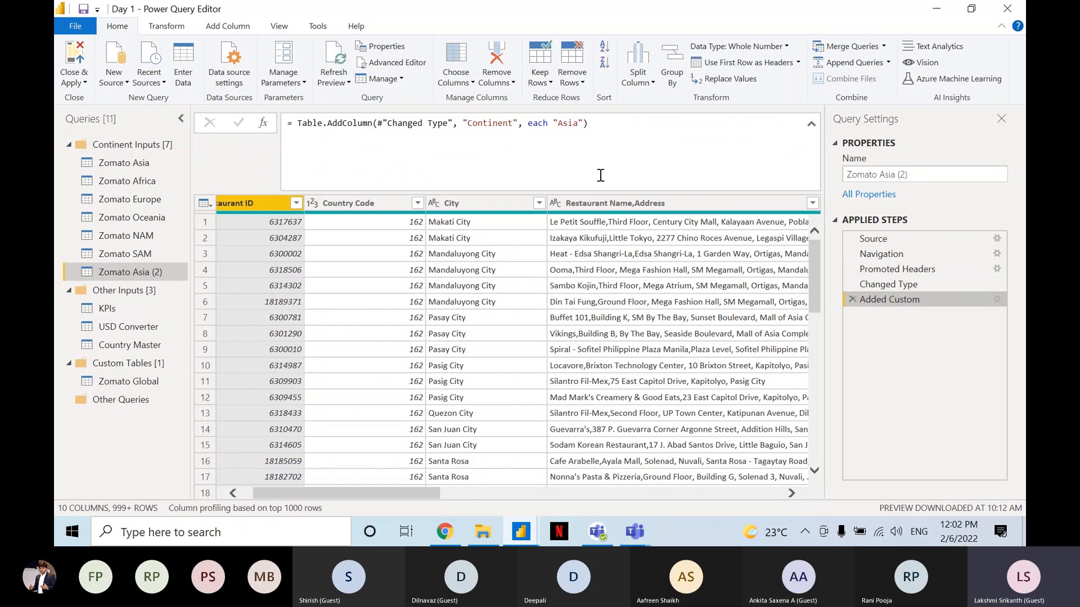
click(565, 127)
double_click(565, 127)
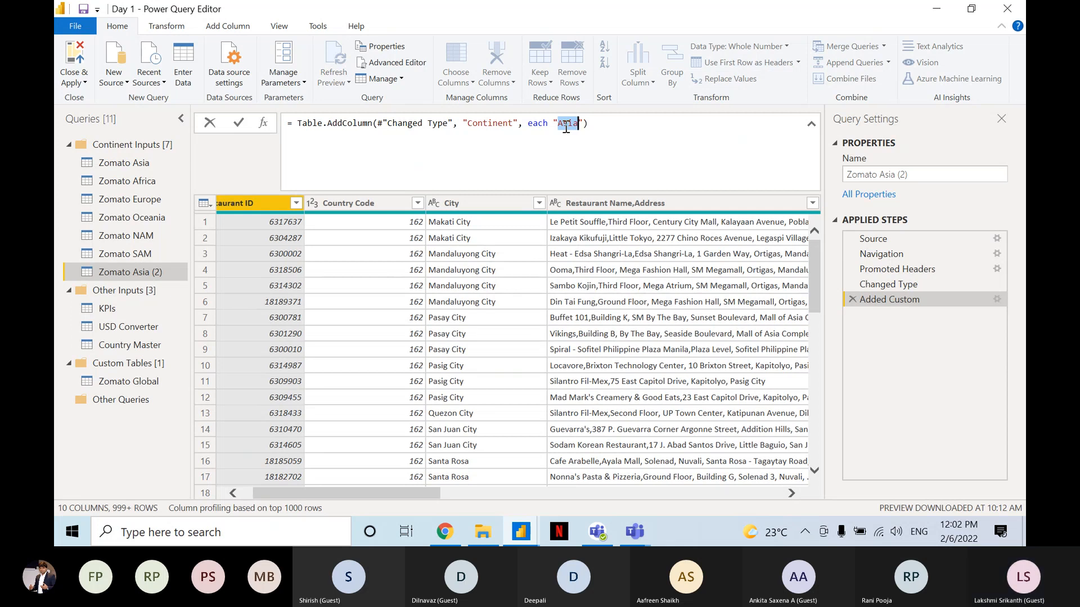
click(811, 124)
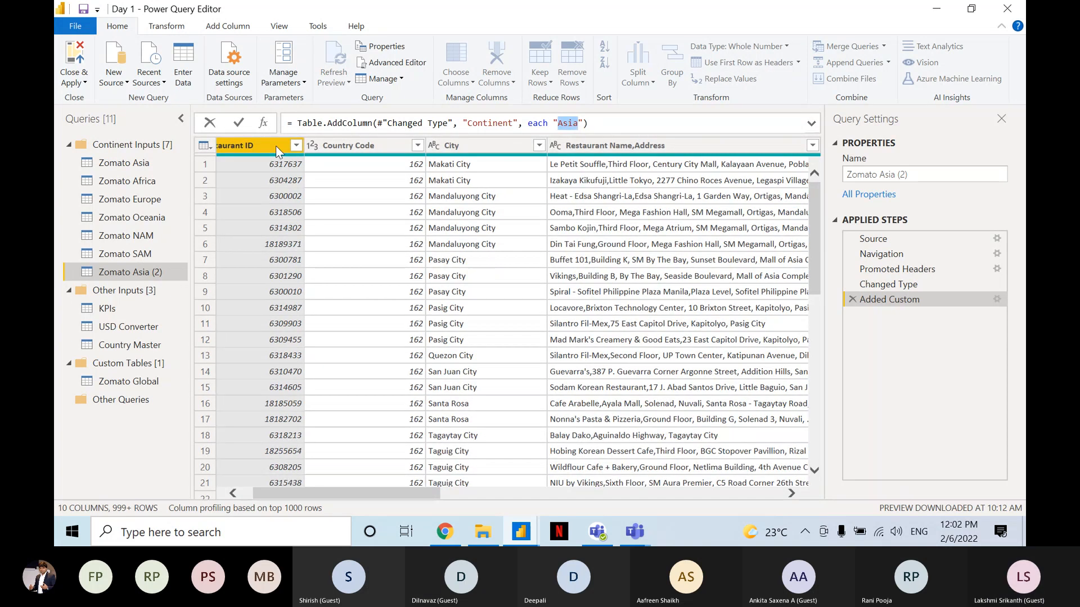
Delete the duplicate query Zomato Asia (2).
right_click(128, 272)
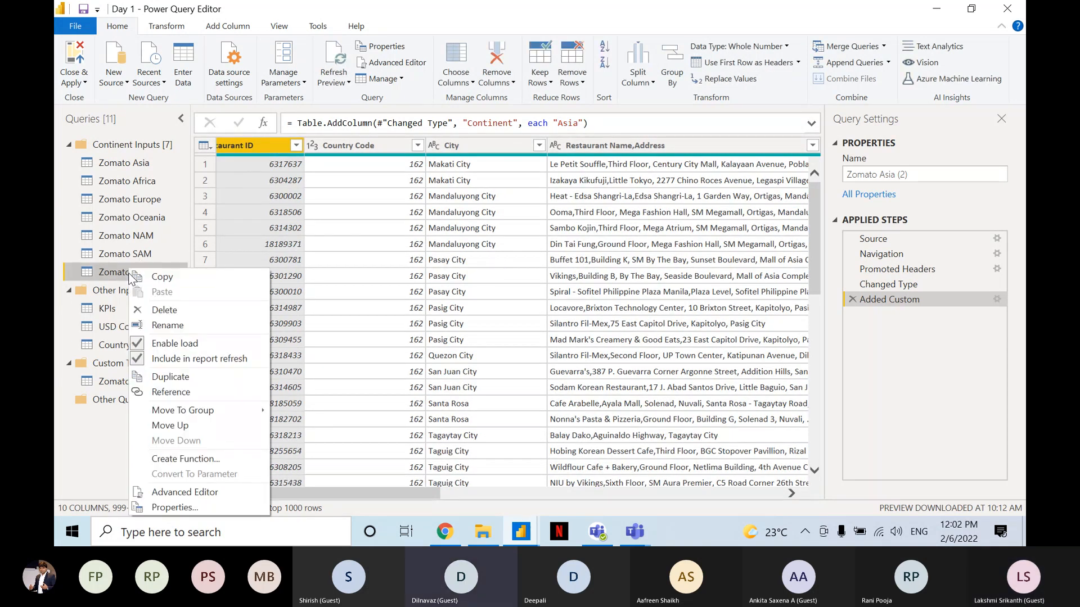
click(157, 306)
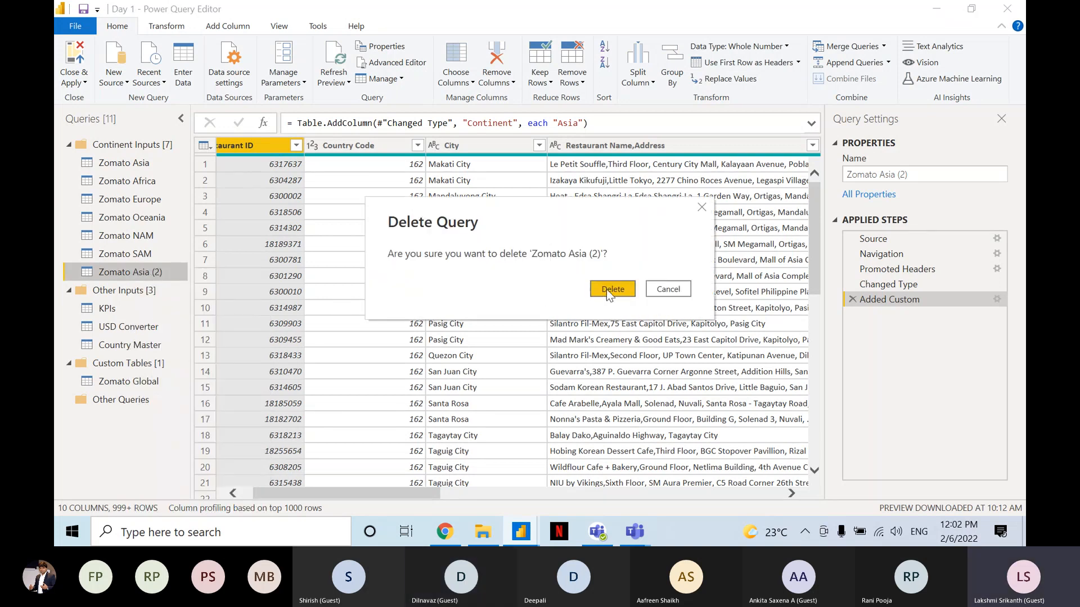
click(611, 289)
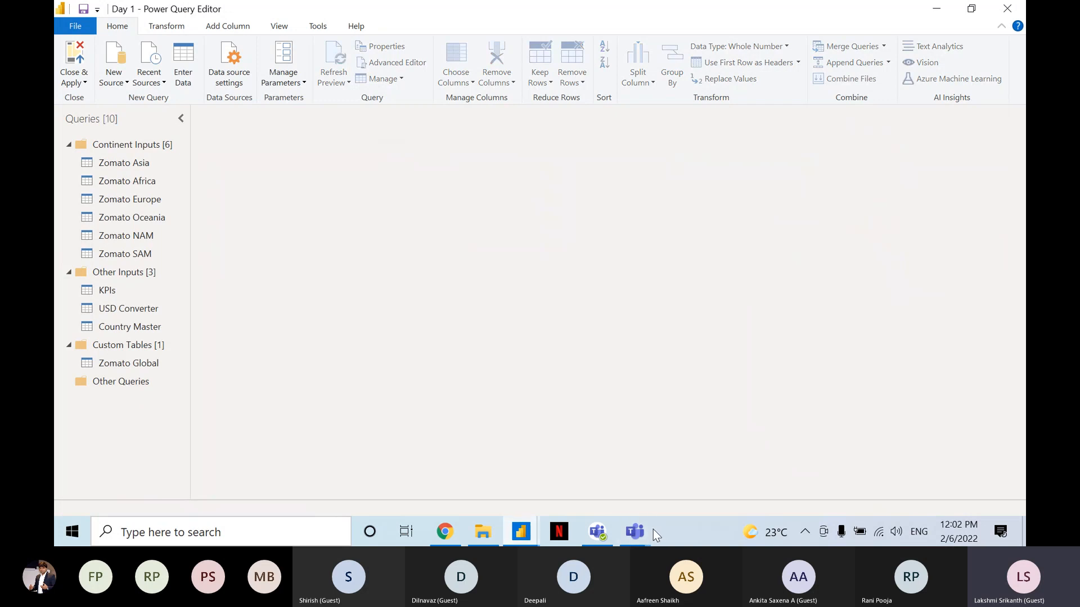
Check the Teams meeting window for new replies and return to Power Query Editor.
mouse_move(635, 531)
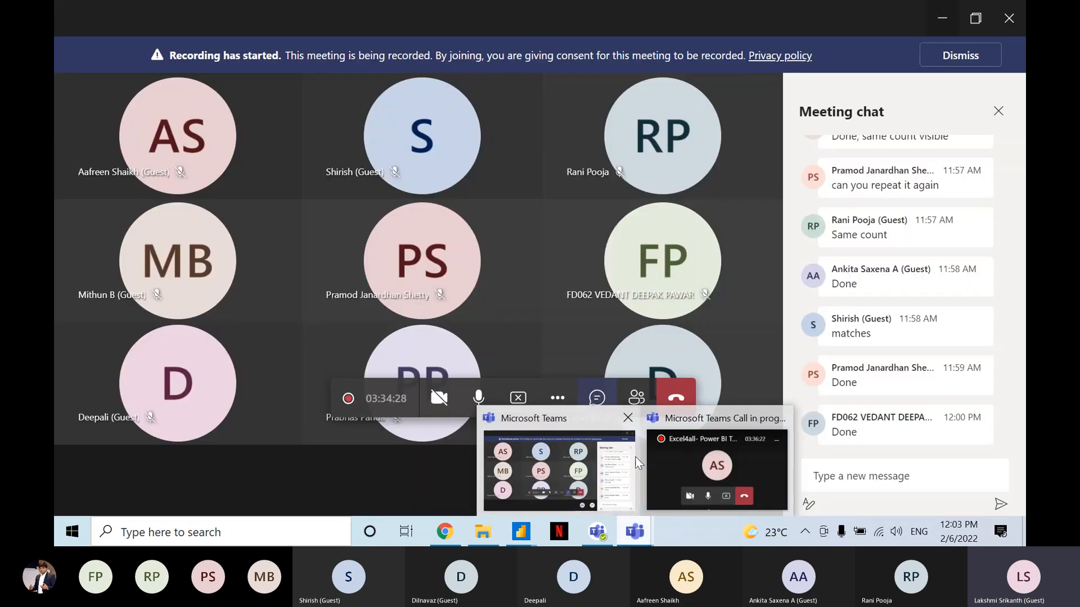
click(621, 466)
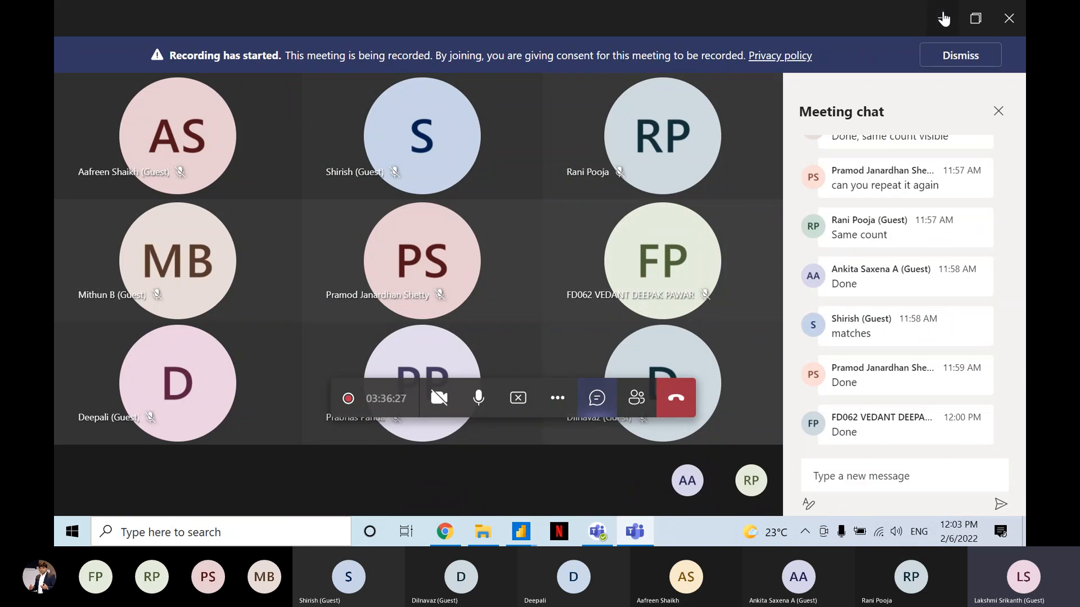
click(944, 18)
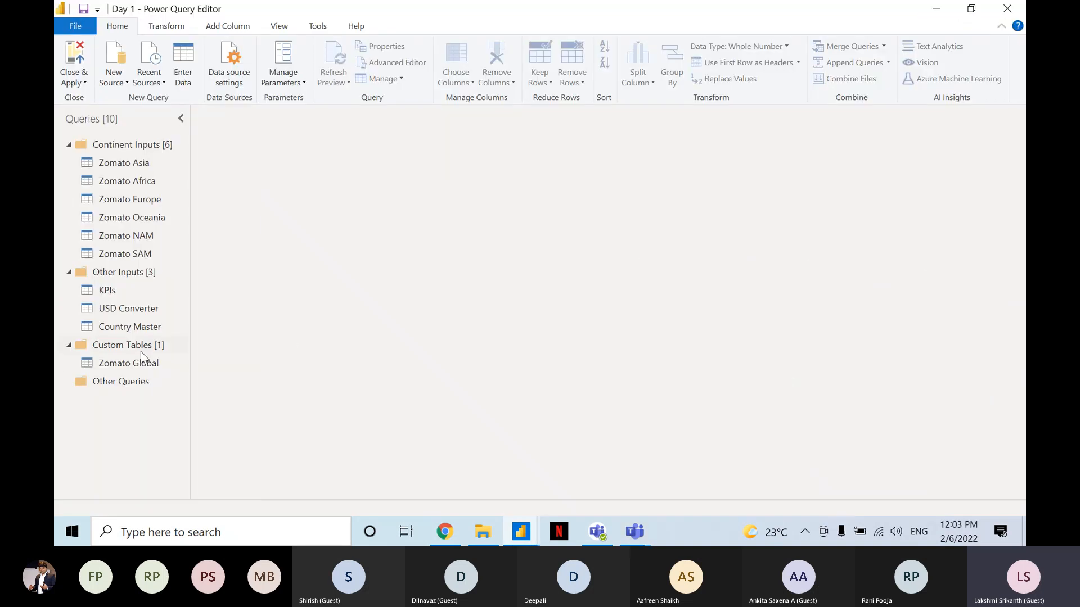
Remove the Grouped Rows step from the Zomato Global query and switch to the Teams meeting.
click(126, 363)
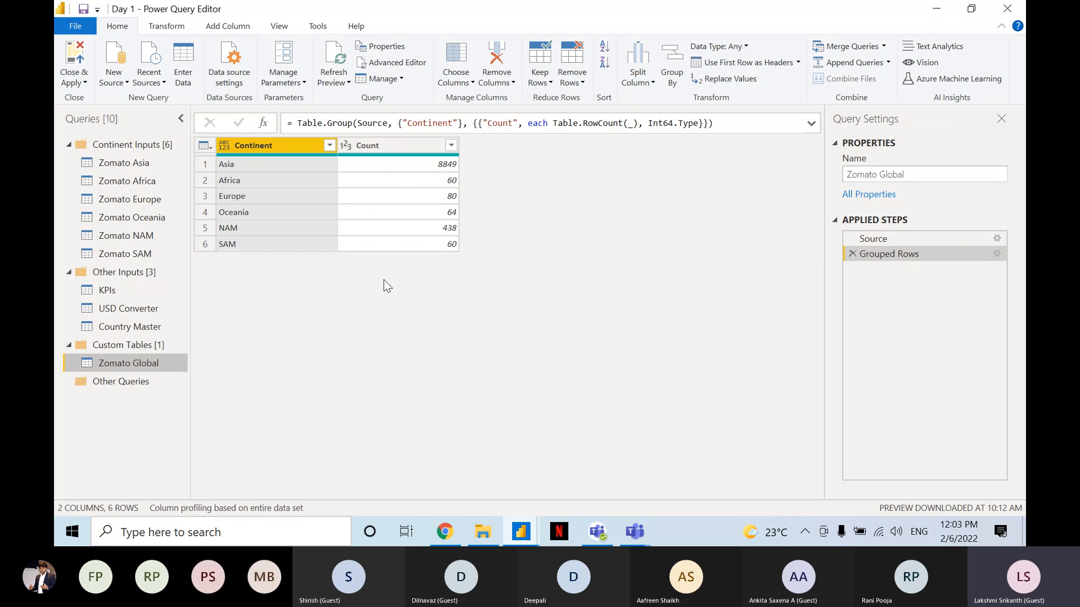
click(853, 254)
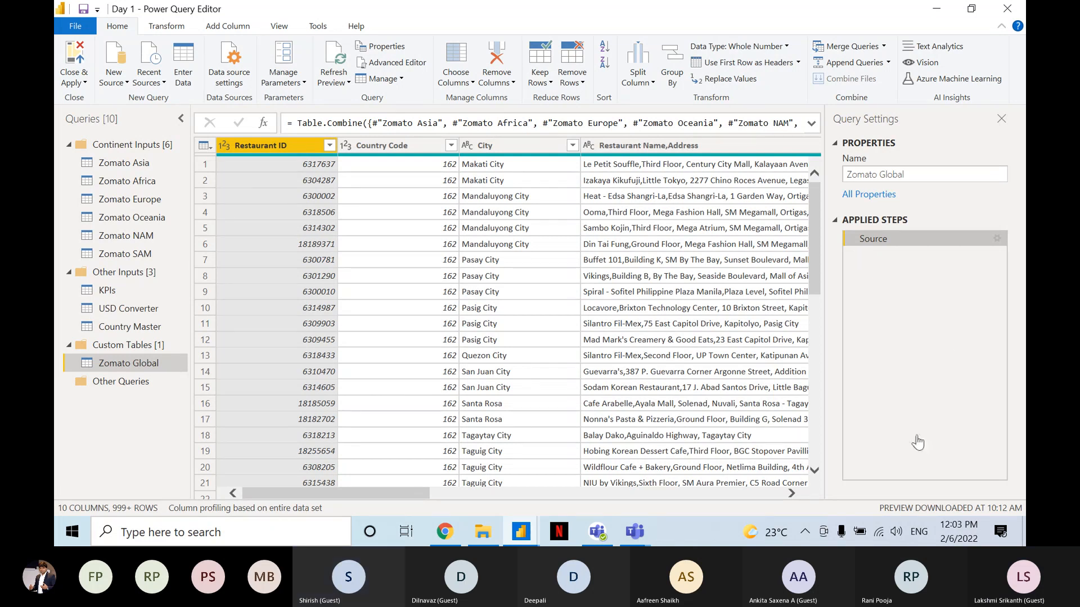
key(alt+Tab)
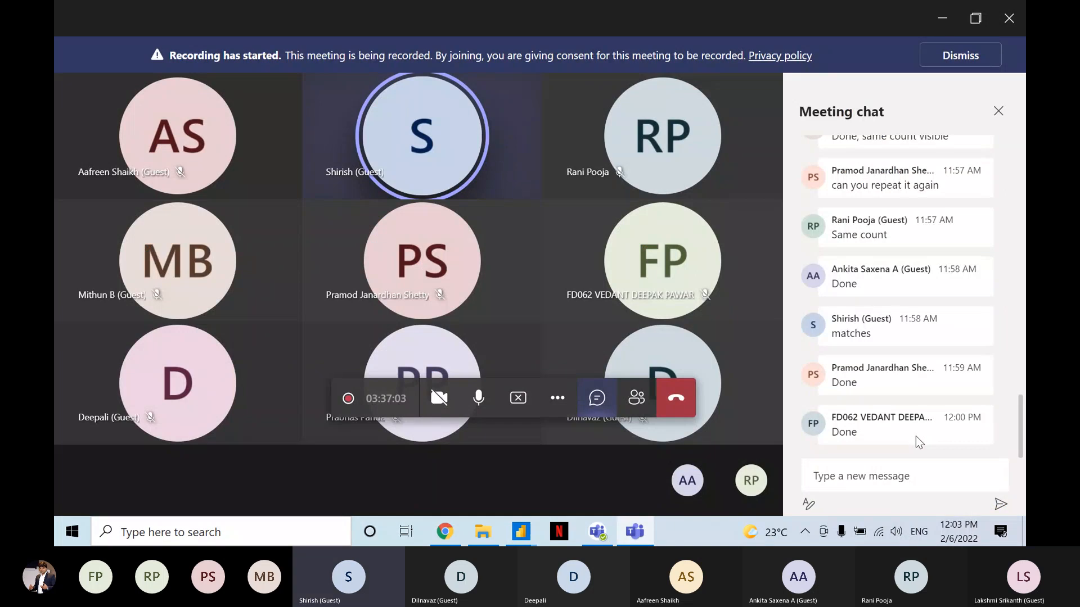
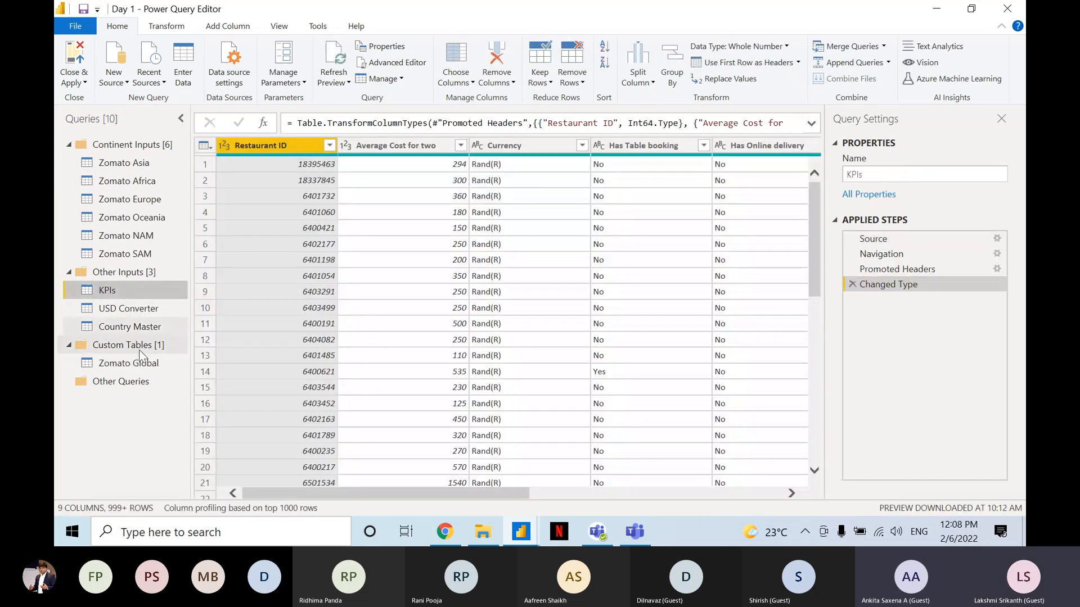
Examine the Zomato Global and Country Master queries for linking columns, checking the Teams meeting chat for replies.
click(140, 362)
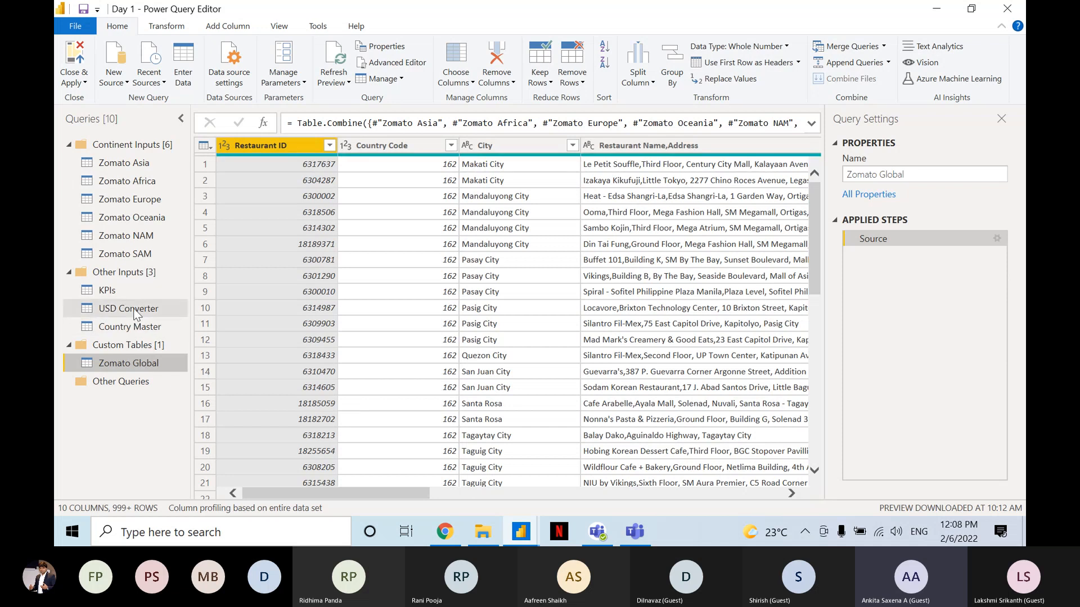
key(alt+Tab)
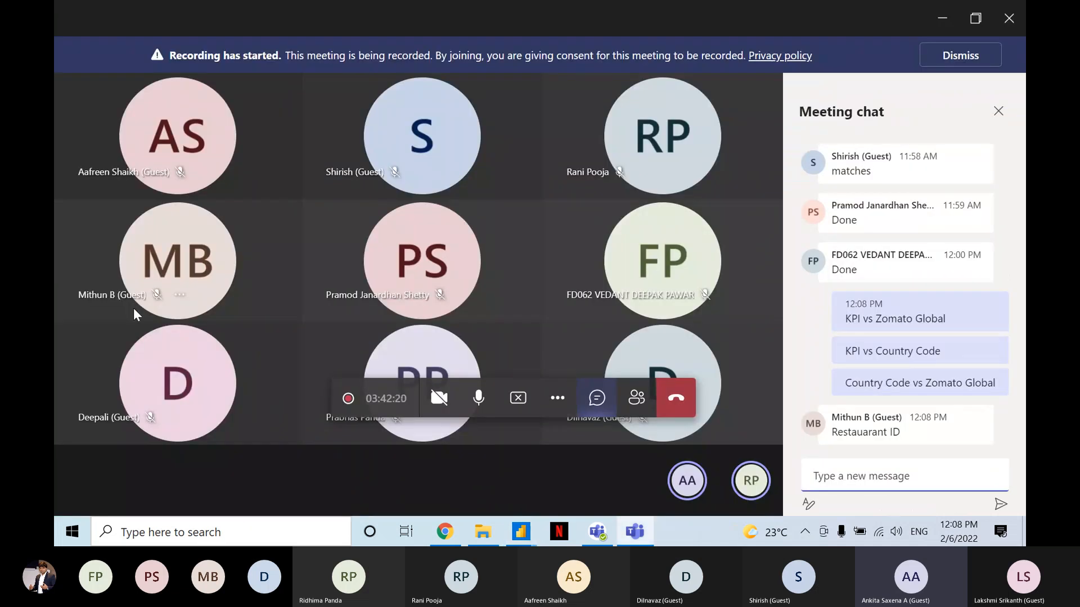
key(alt+Tab)
click(130, 327)
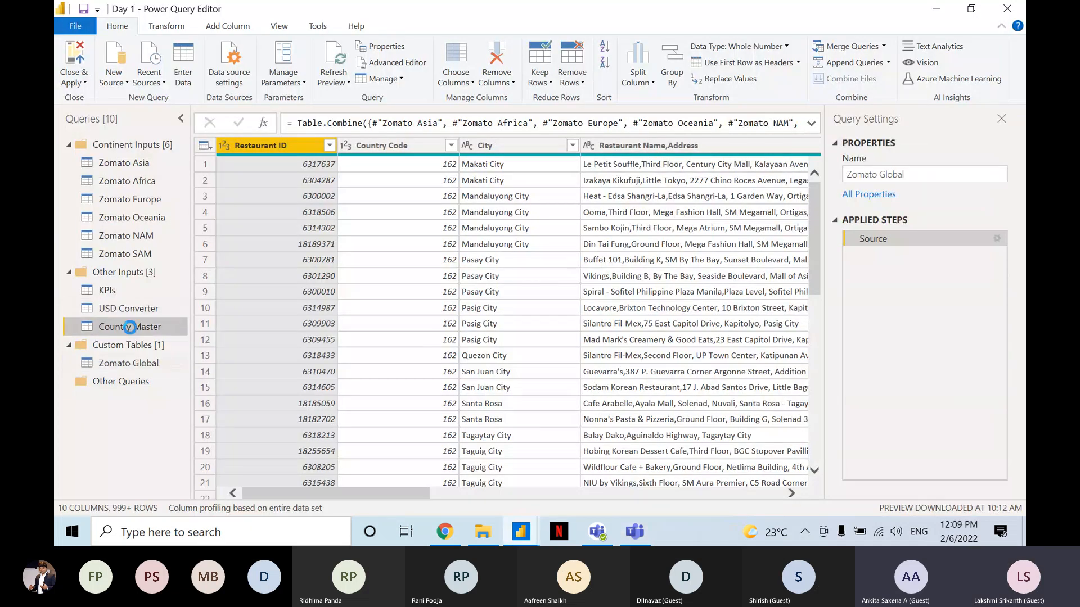
click(130, 363)
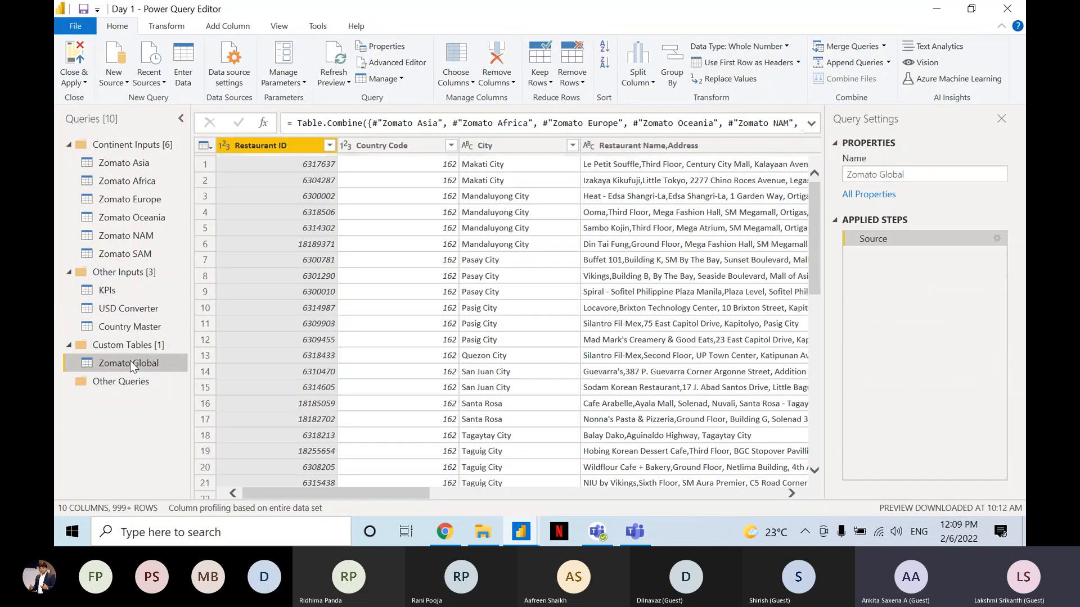
key(alt+Tab)
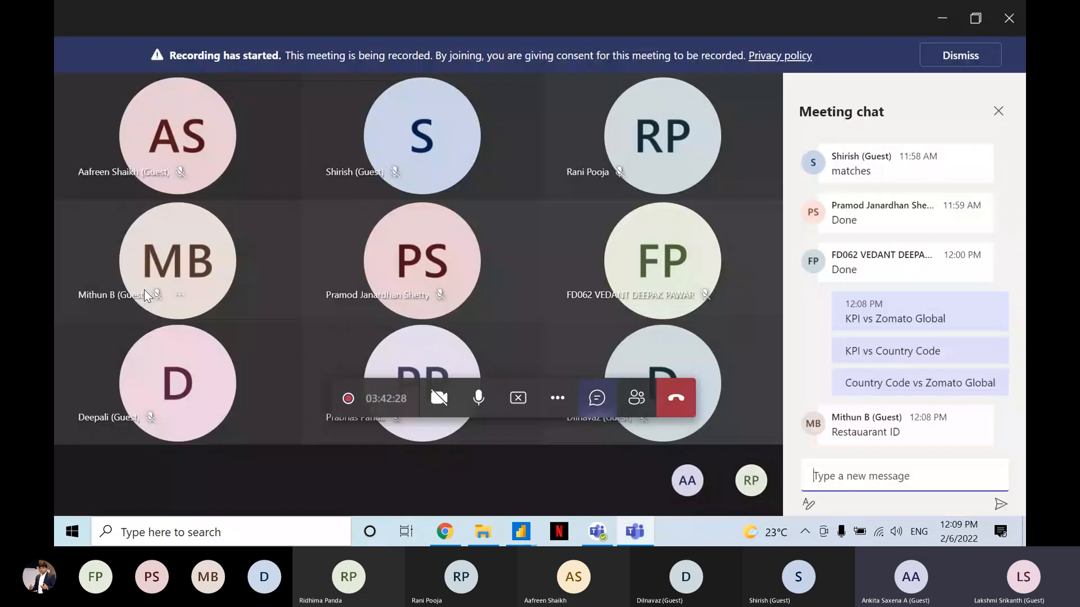
key(alt+Tab)
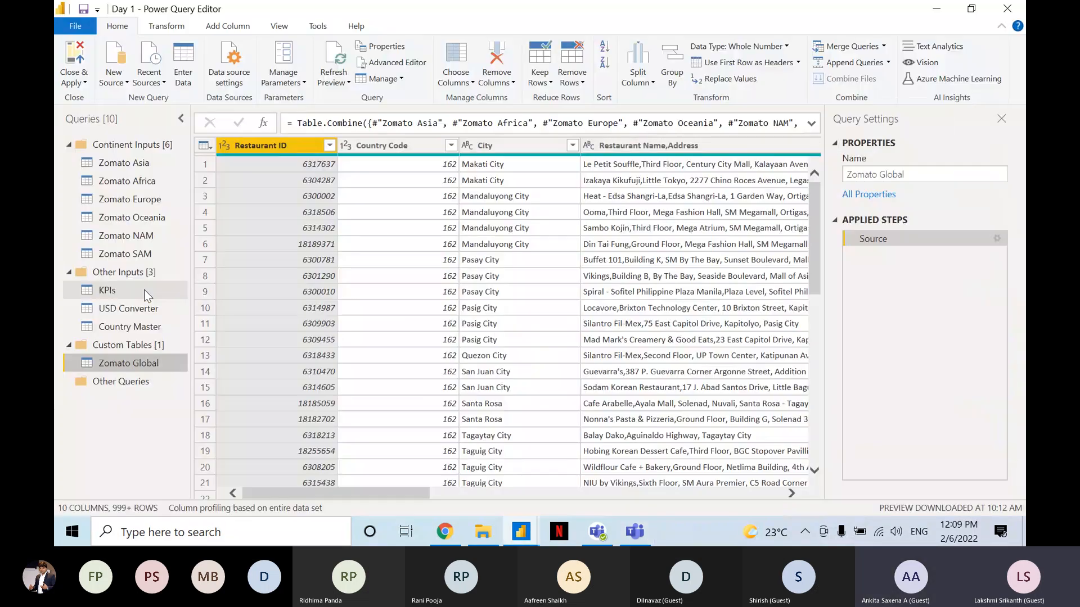
Compare the columns of the KPIs and Country Master queries, and read the attendees' answers in the Teams meeting chat.
click(144, 289)
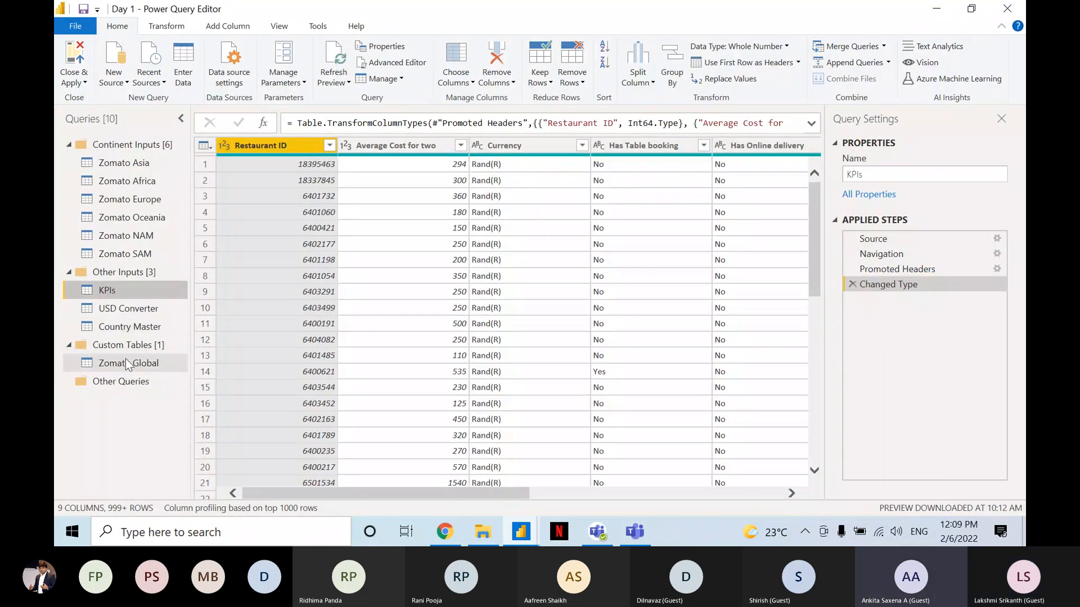
click(131, 328)
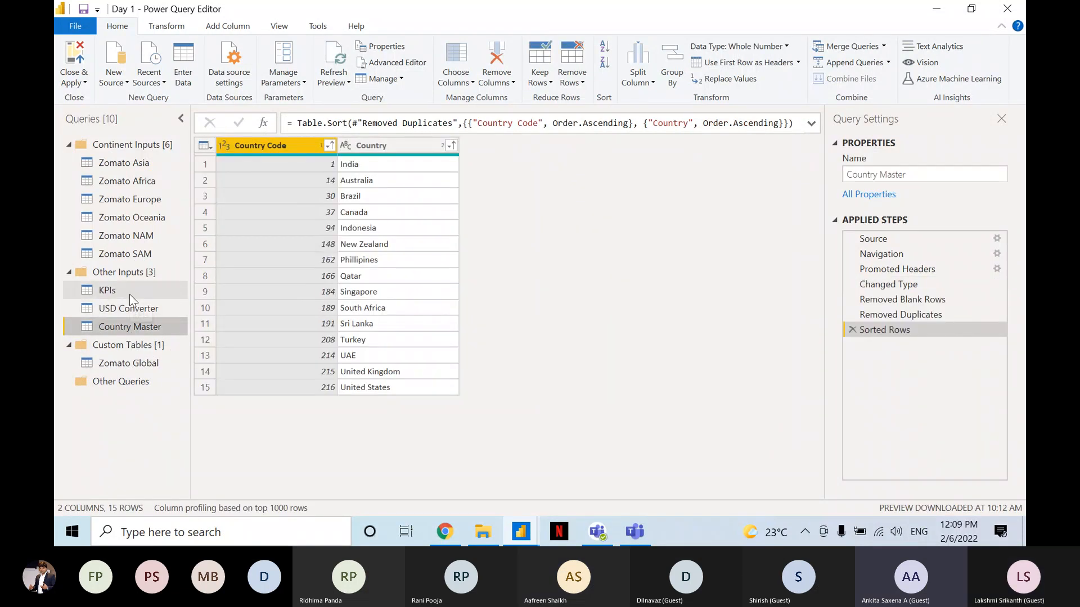
click(130, 294)
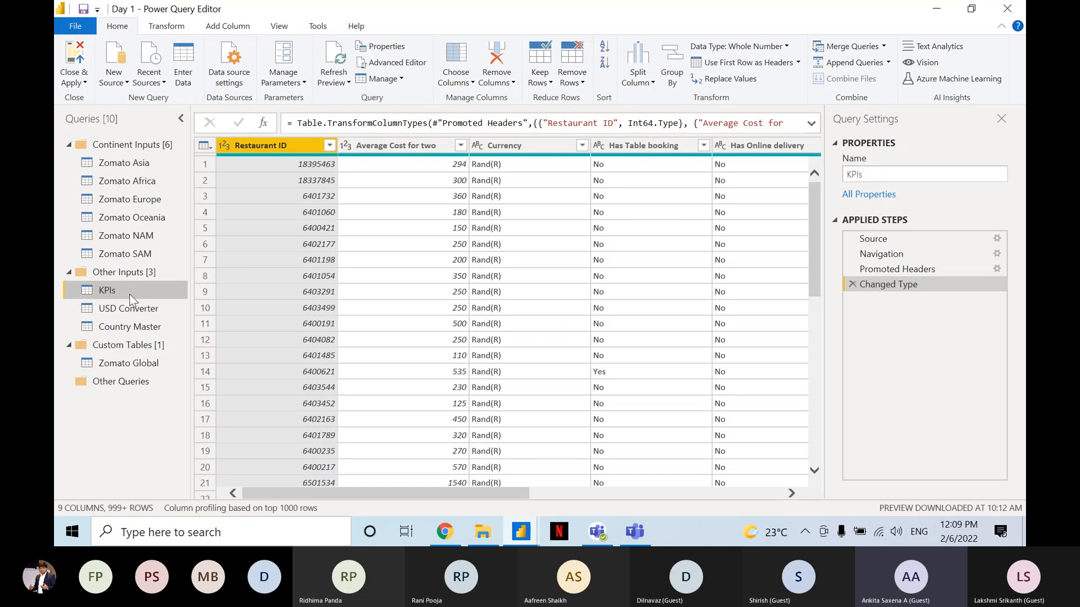
key(alt+Tab)
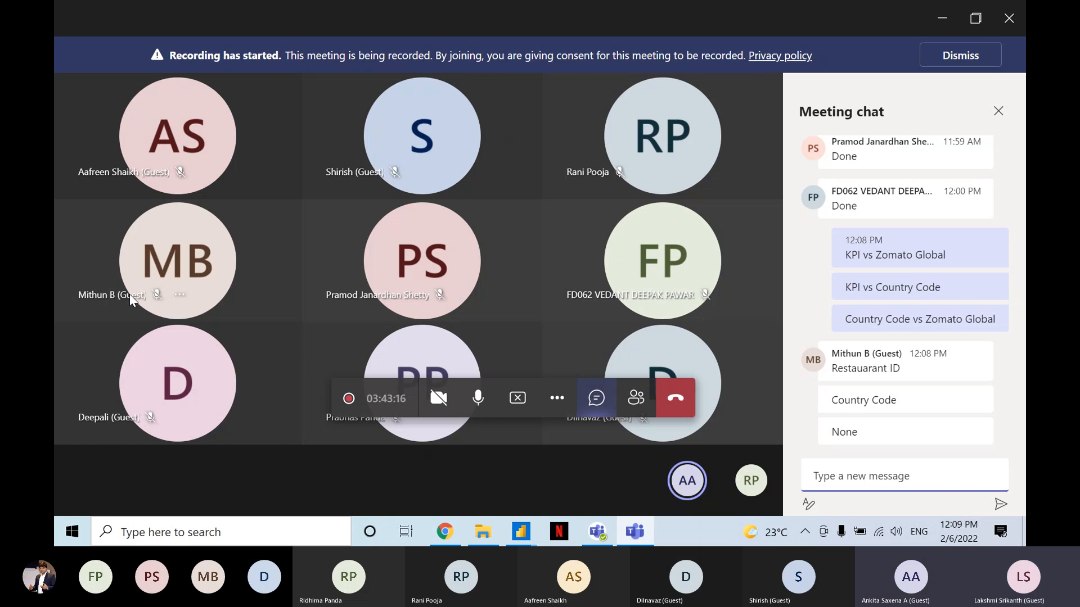
key(alt+Tab)
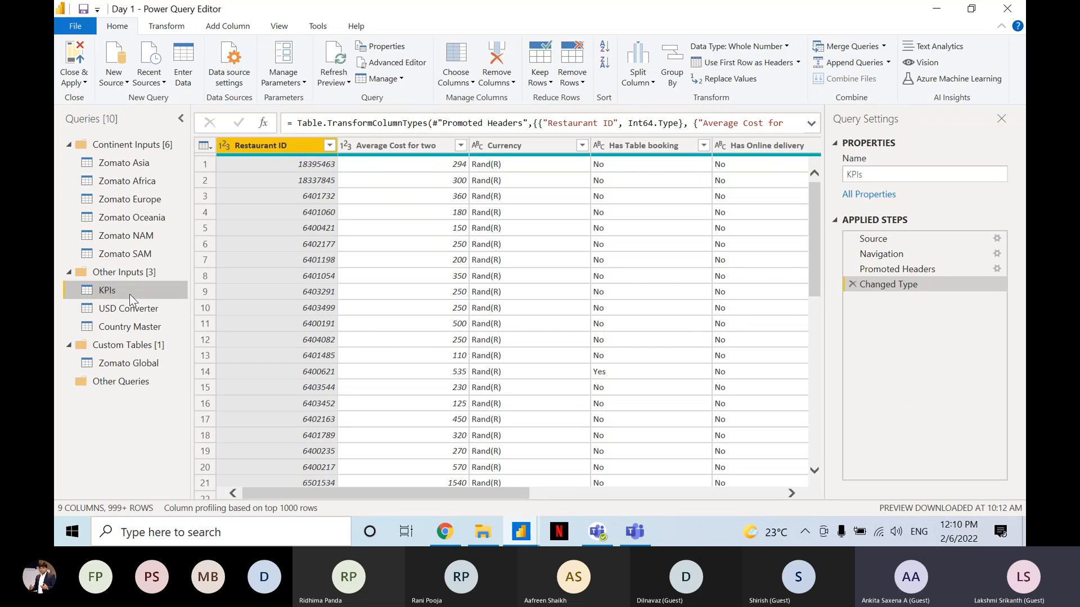
Compare the Zomato Global and Country Master queries to identify their common key column.
click(127, 363)
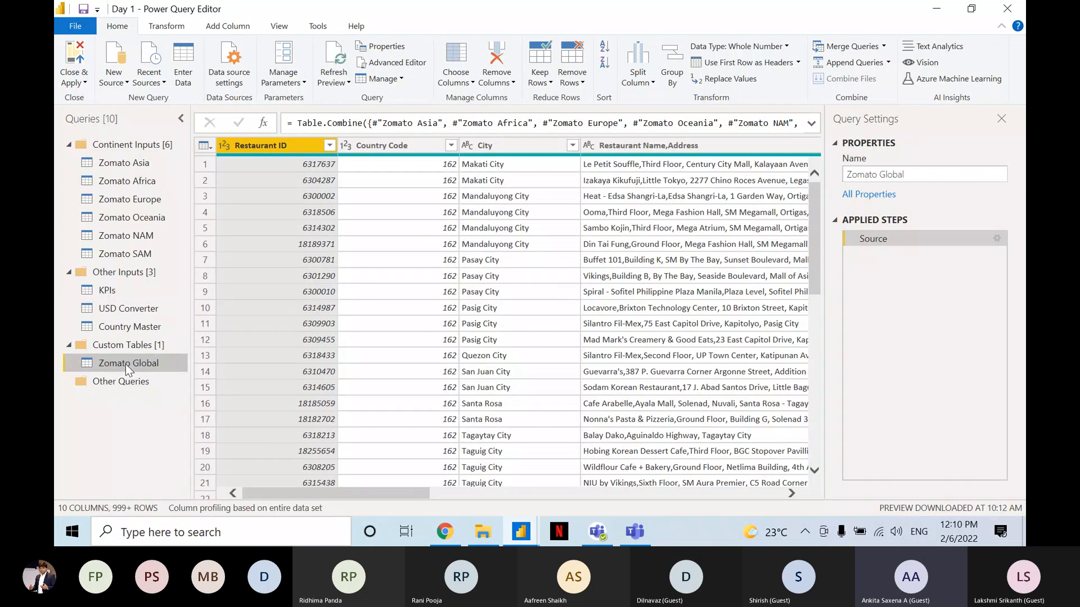
click(138, 318)
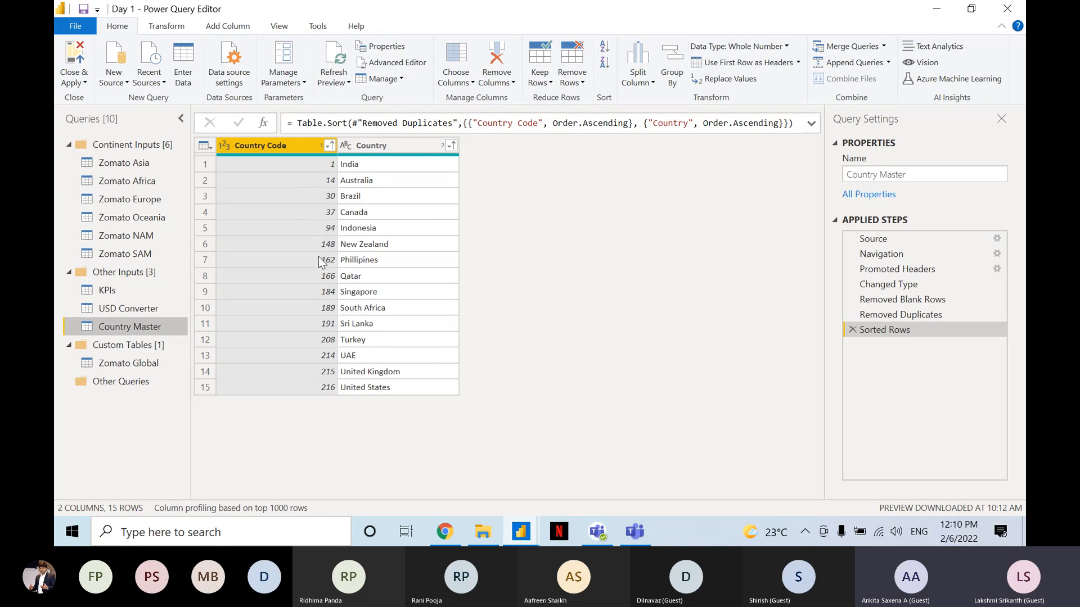
click(129, 364)
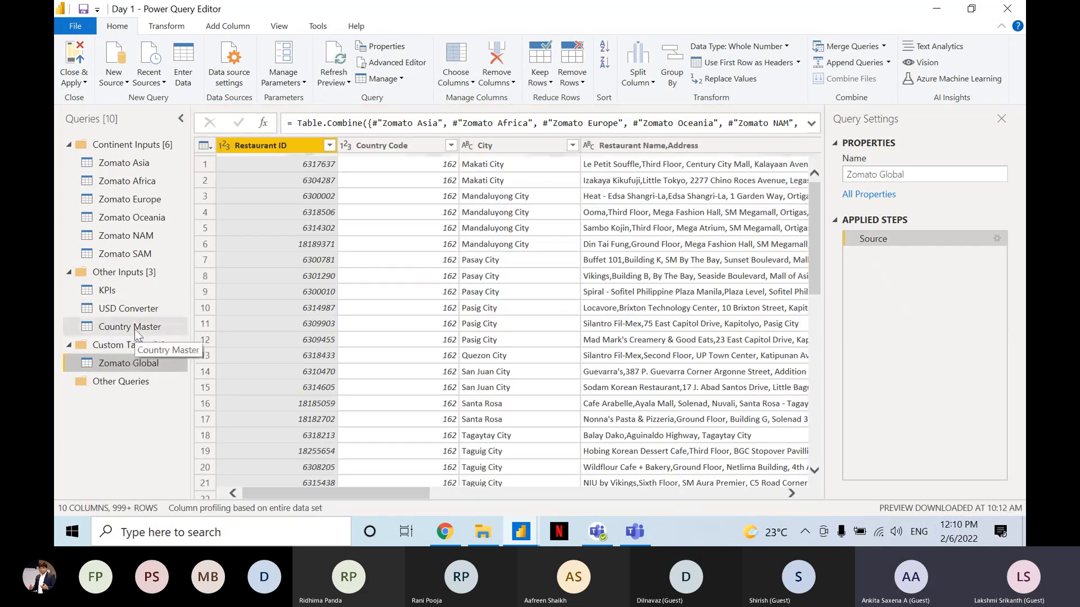
click(134, 329)
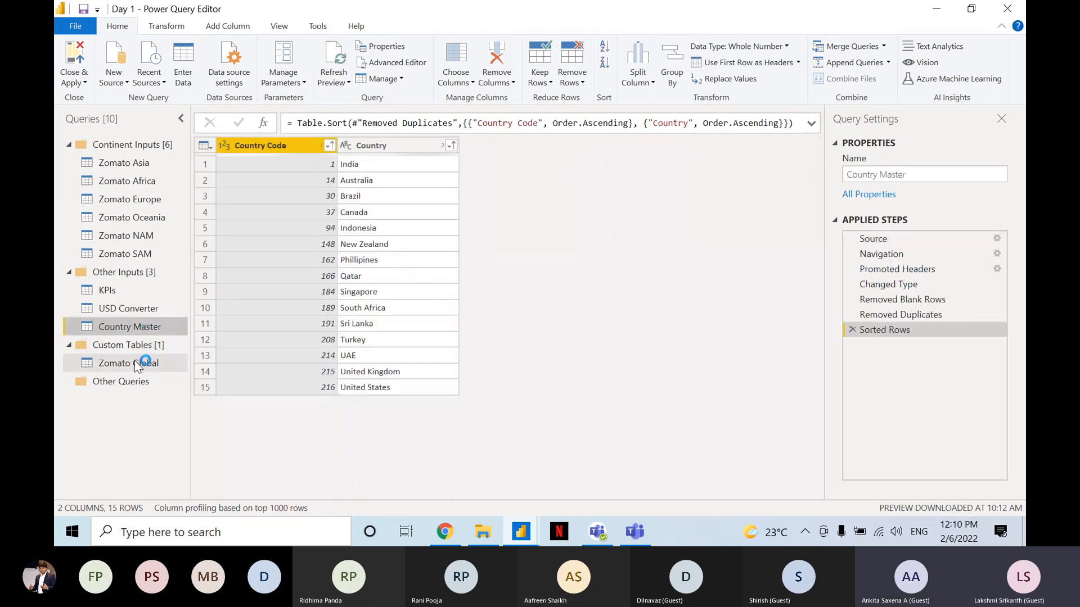
Merge Country Master into the Zomato Global query, matching on Country Code with a Left Outer join.
click(135, 363)
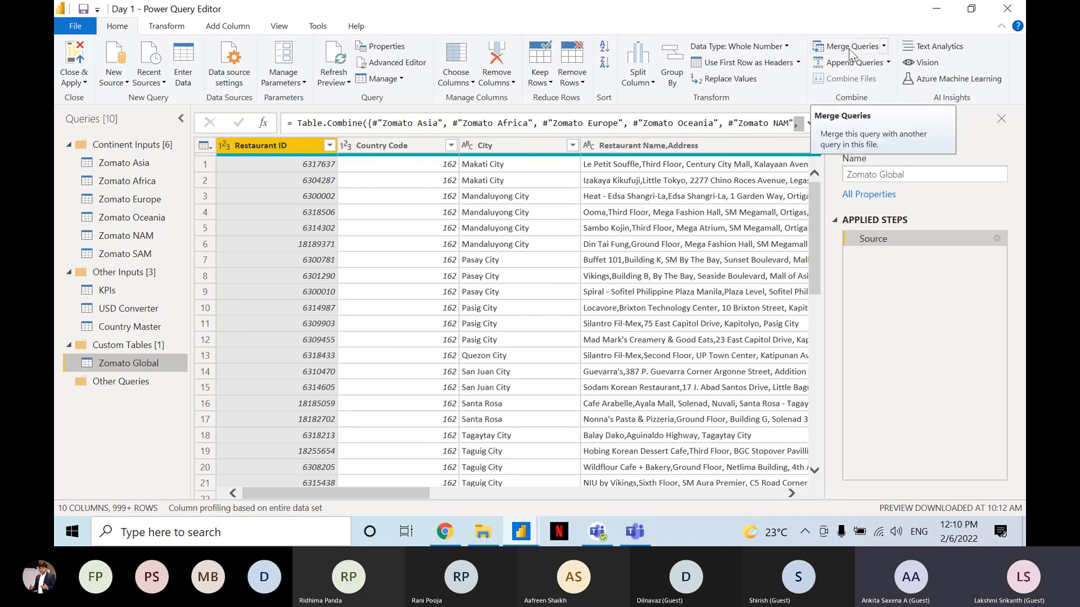
click(883, 47)
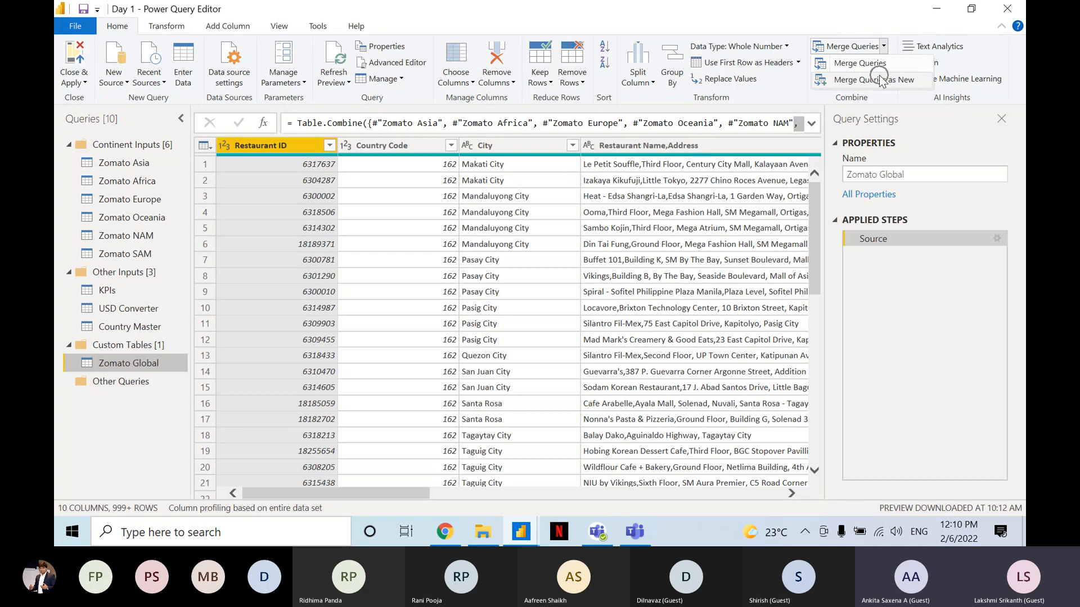
click(853, 58)
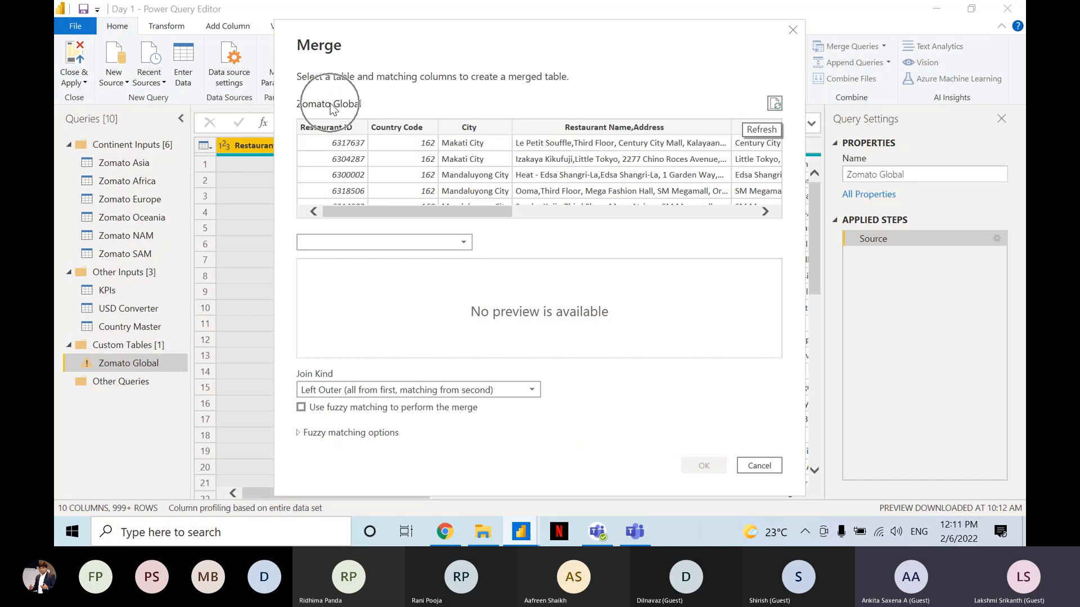
click(369, 242)
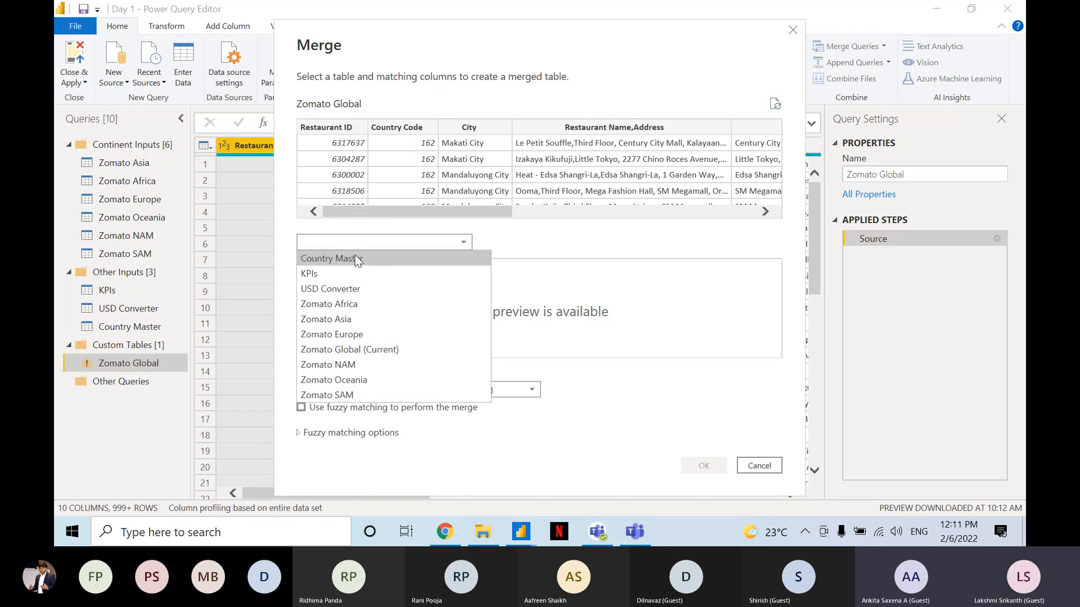
click(355, 256)
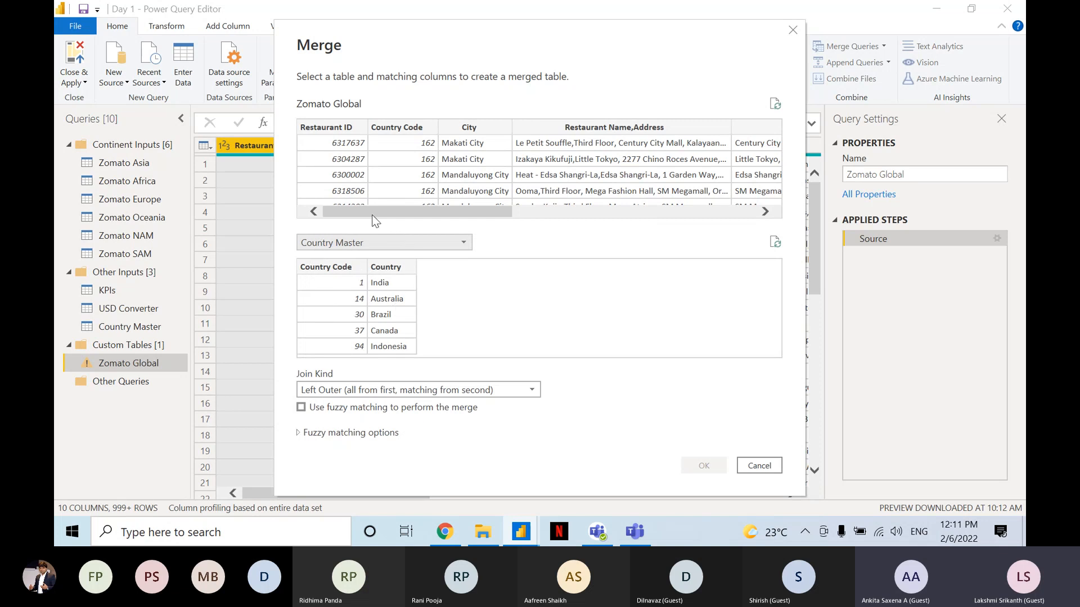
click(389, 130)
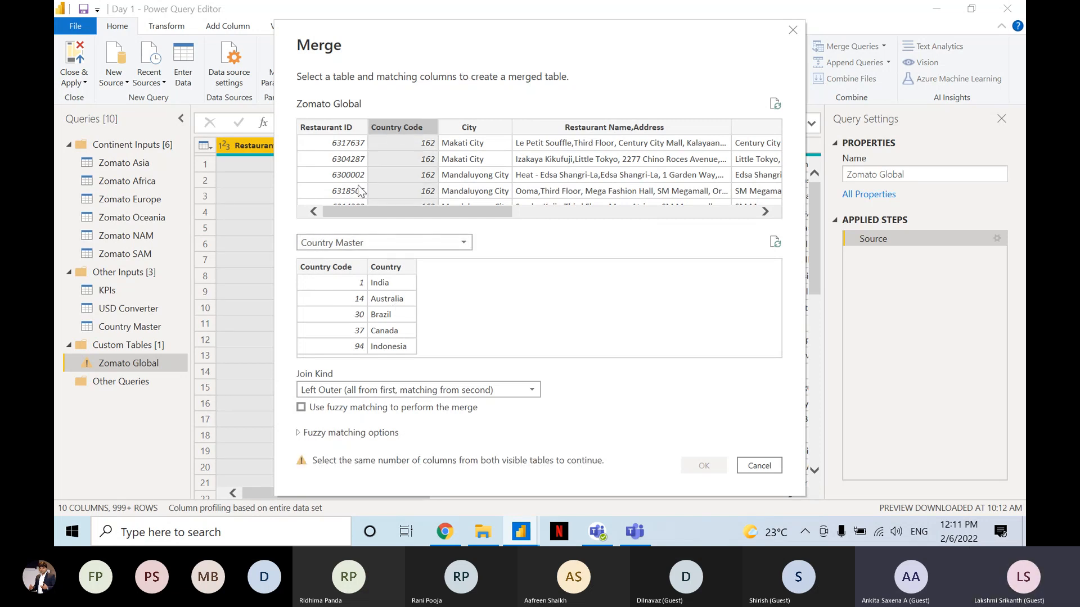
click(323, 271)
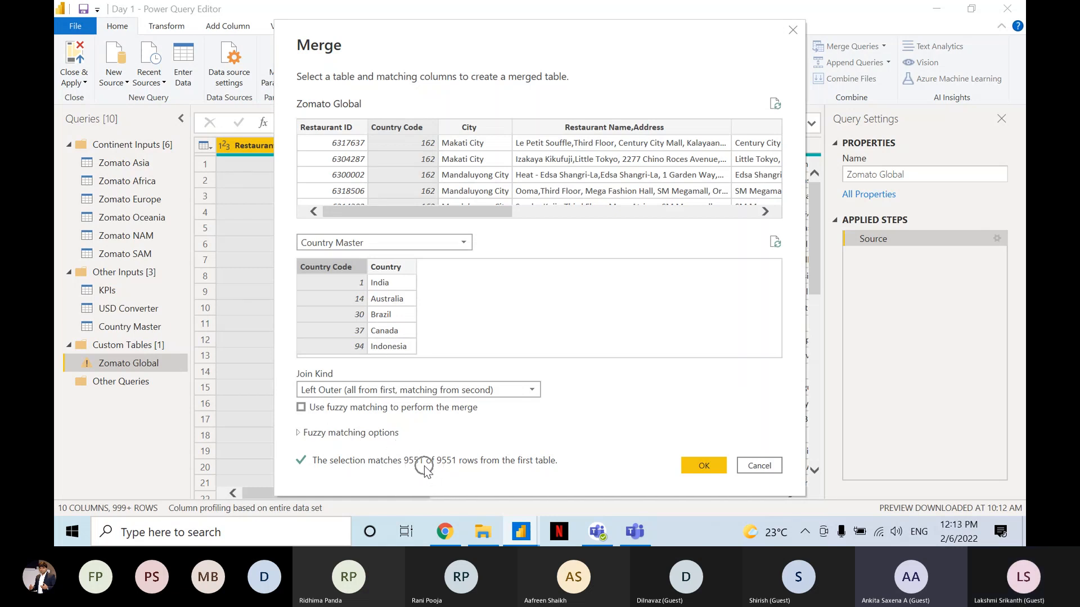
click(697, 466)
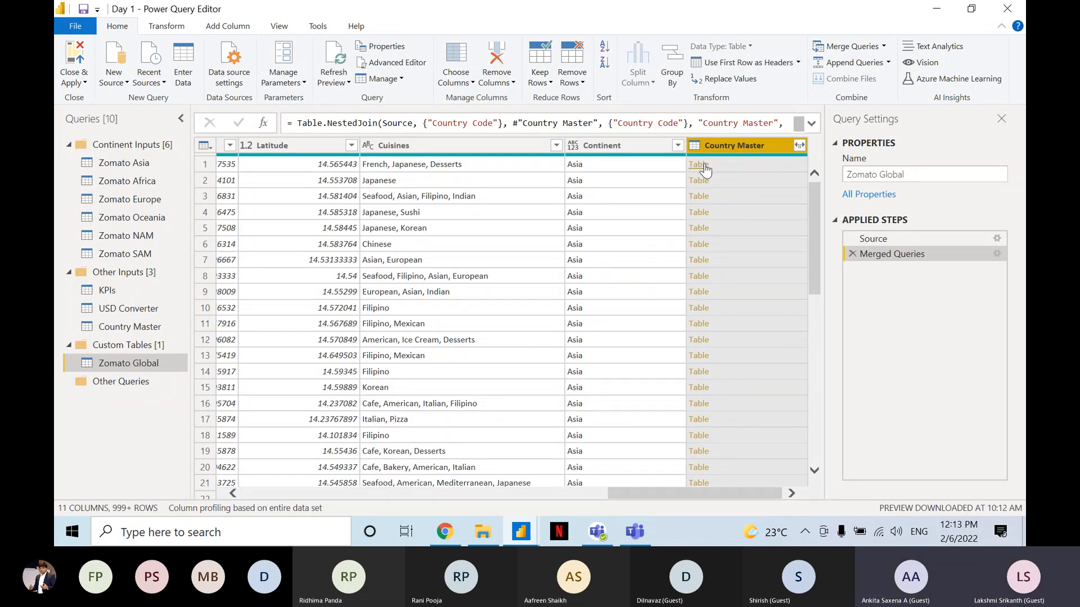
Expand only the Country field from the merged Country Master column, keeping the original column name as prefix.
click(798, 146)
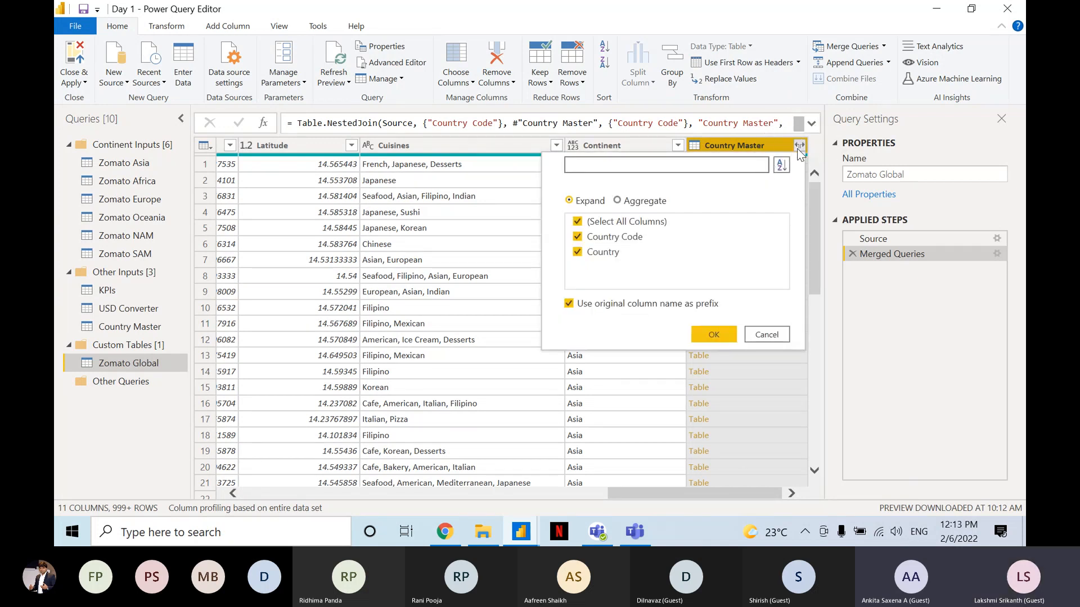
click(606, 239)
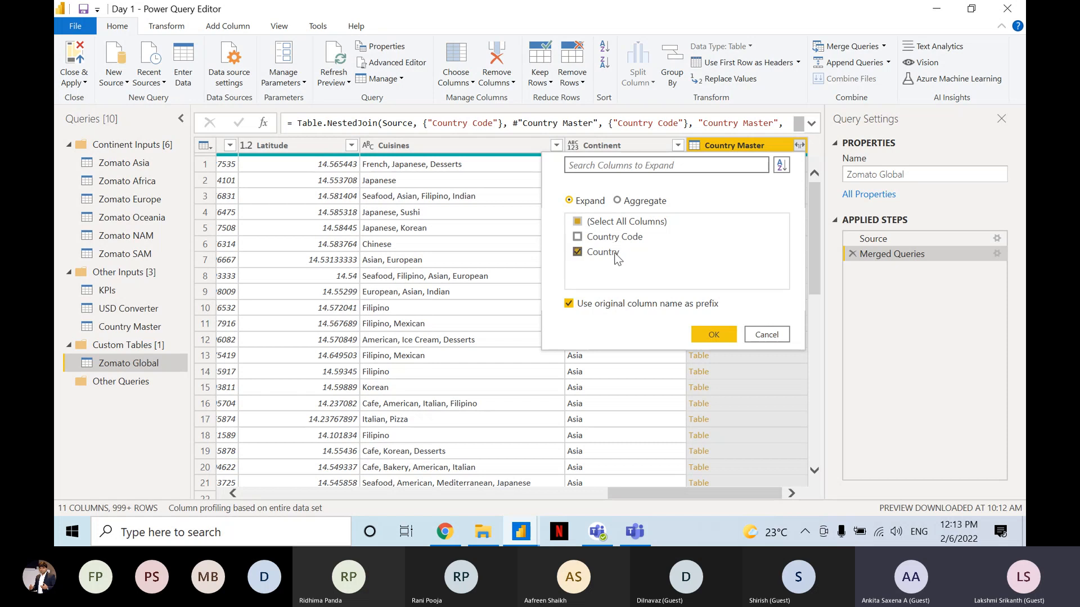
click(612, 258)
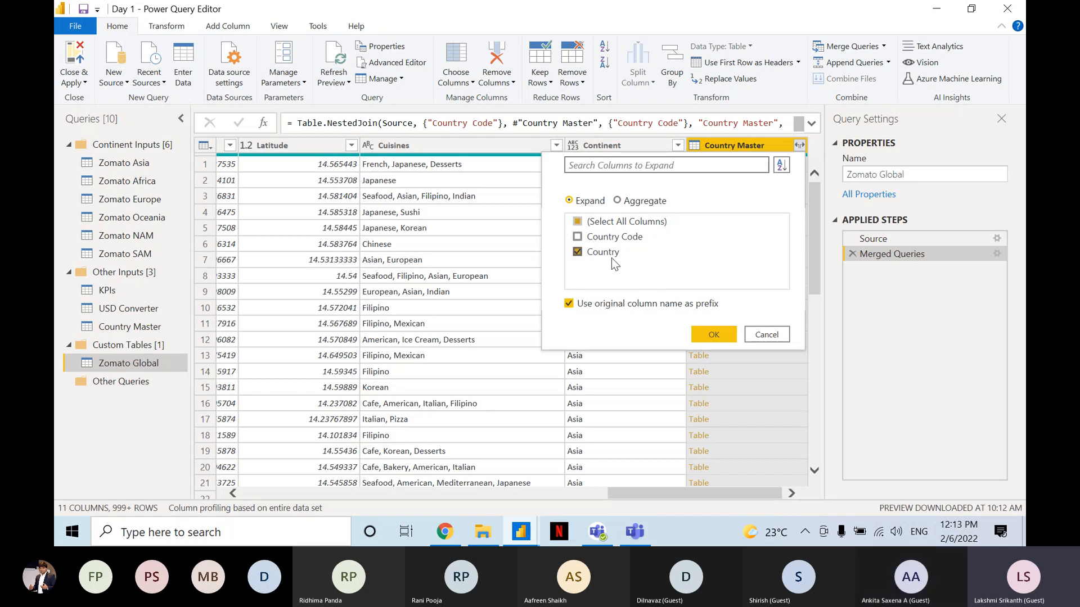
click(713, 334)
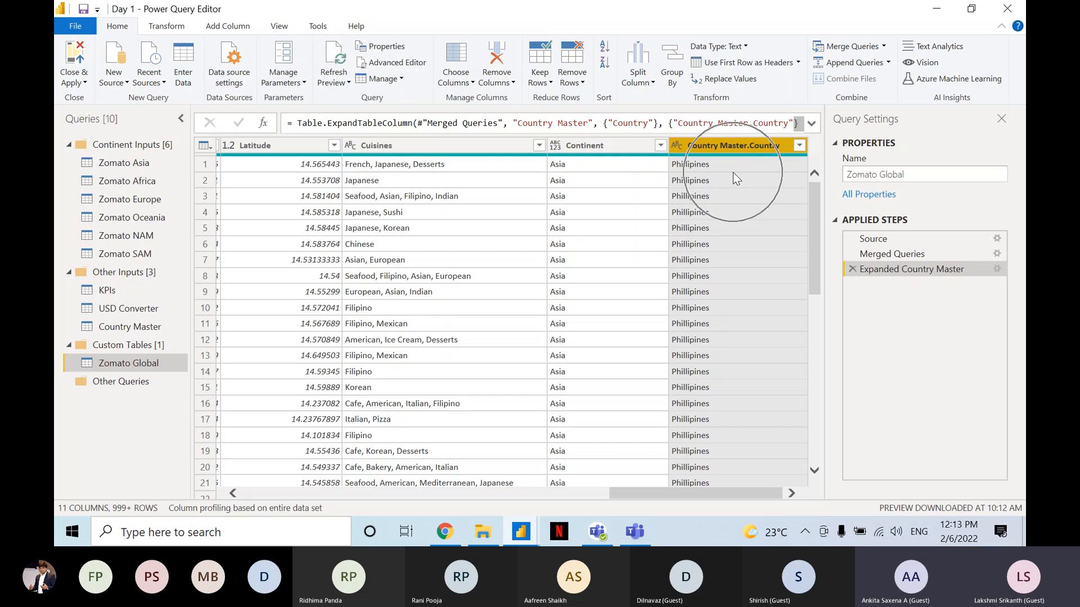
drag(697, 488, 740, 466)
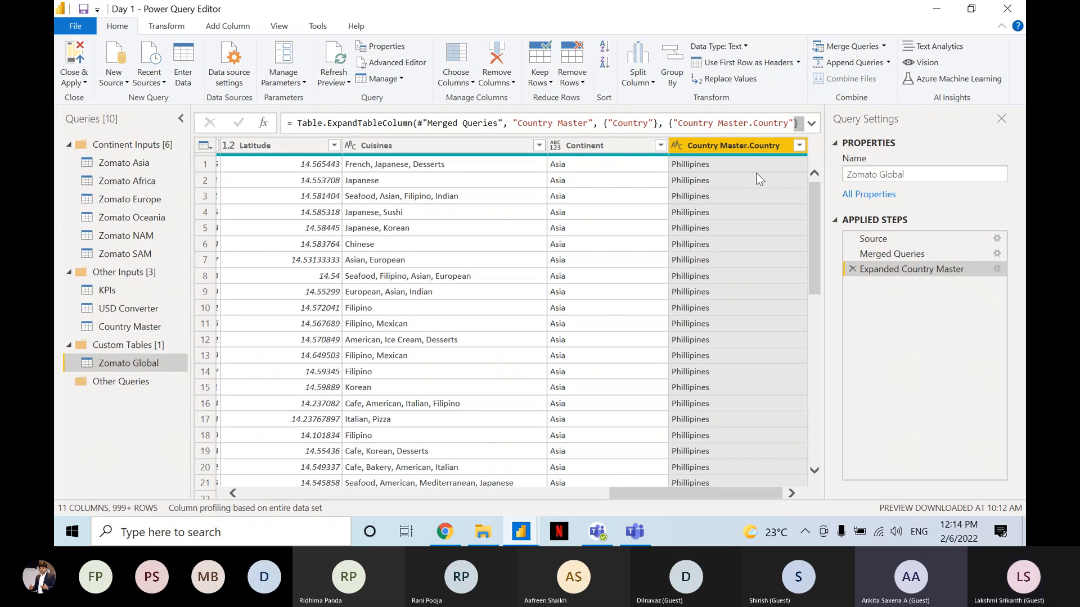
Delete the Expanded Country Master and Merged Queries steps from the Zomato Global query.
click(851, 268)
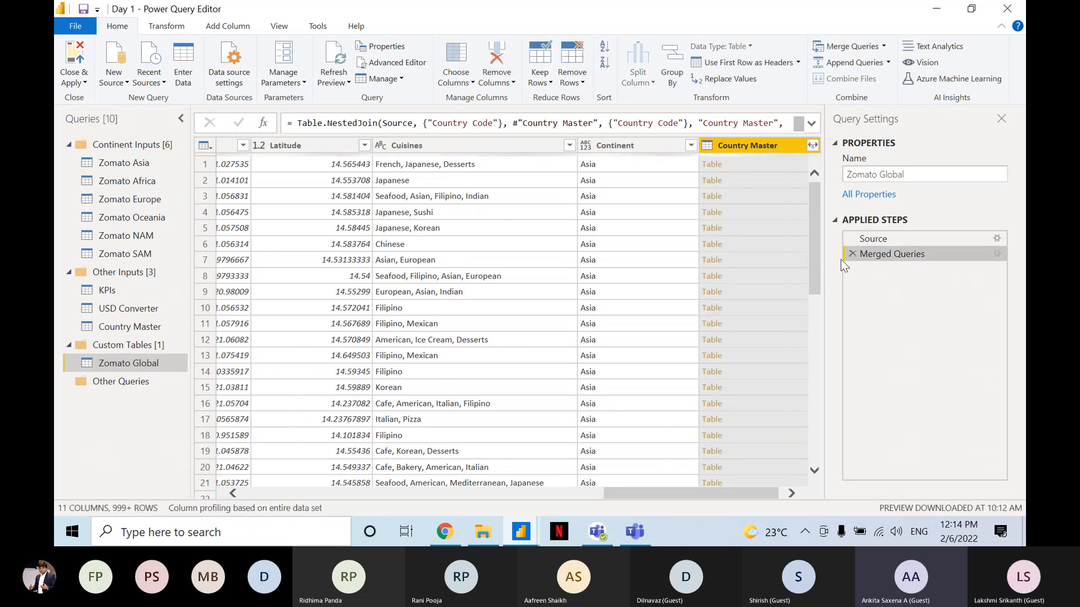
click(851, 254)
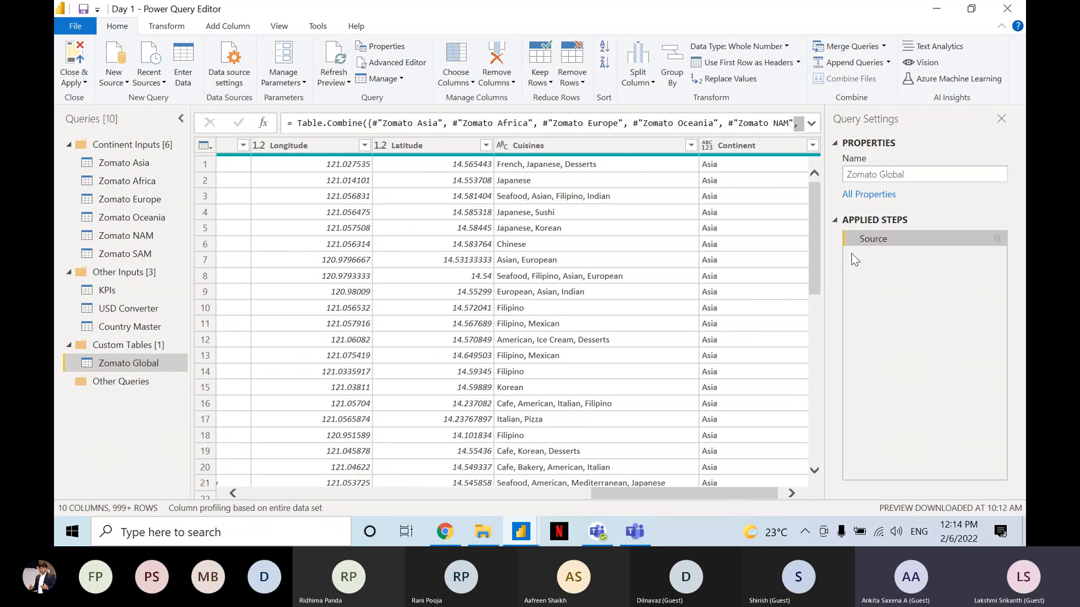
key(ctrl)
key(ctrl)
key(ctrl)
key(ctrl)
key(ctrl)
key(ctrl)
key(ctrl)
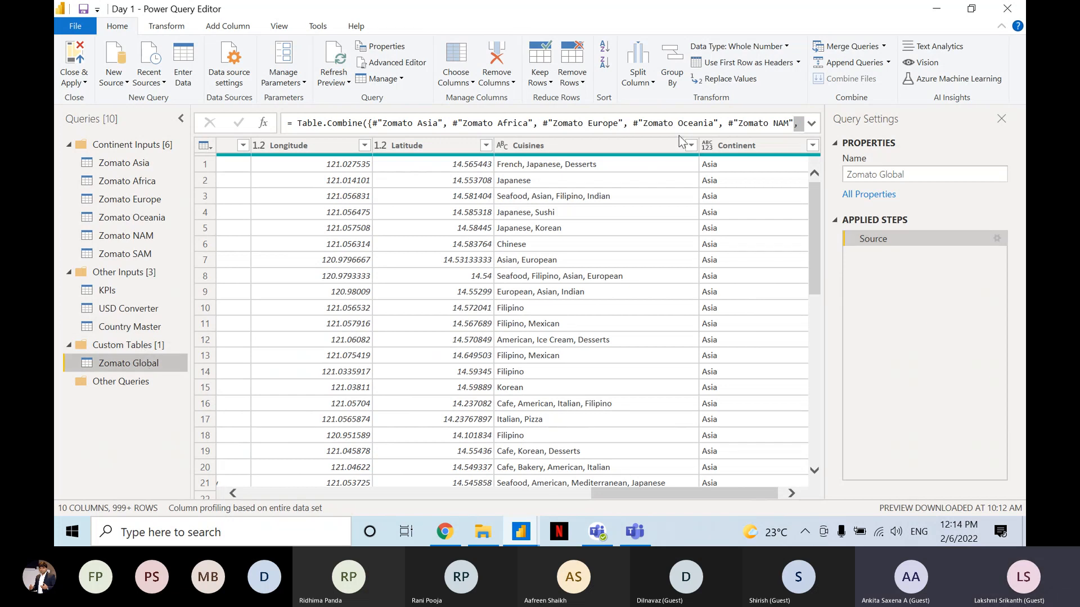
key(ctrl)
key(ctrl)
Merge Zomato Global with Country Master again, matching the Country Code columns with a Left Outer join.
click(865, 46)
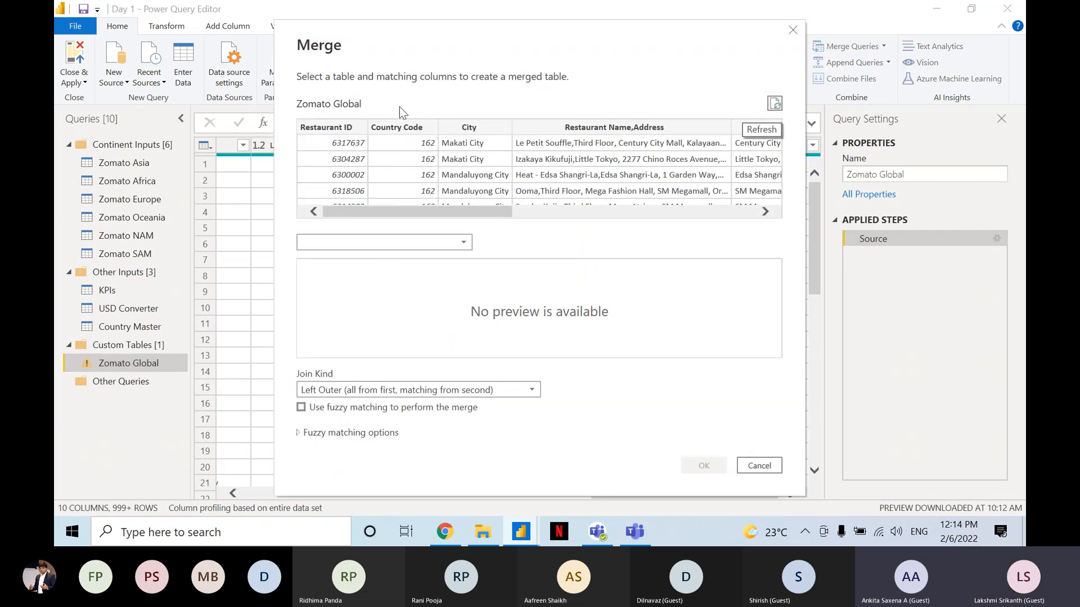
key(ctrl)
key(ctrl)
click(358, 242)
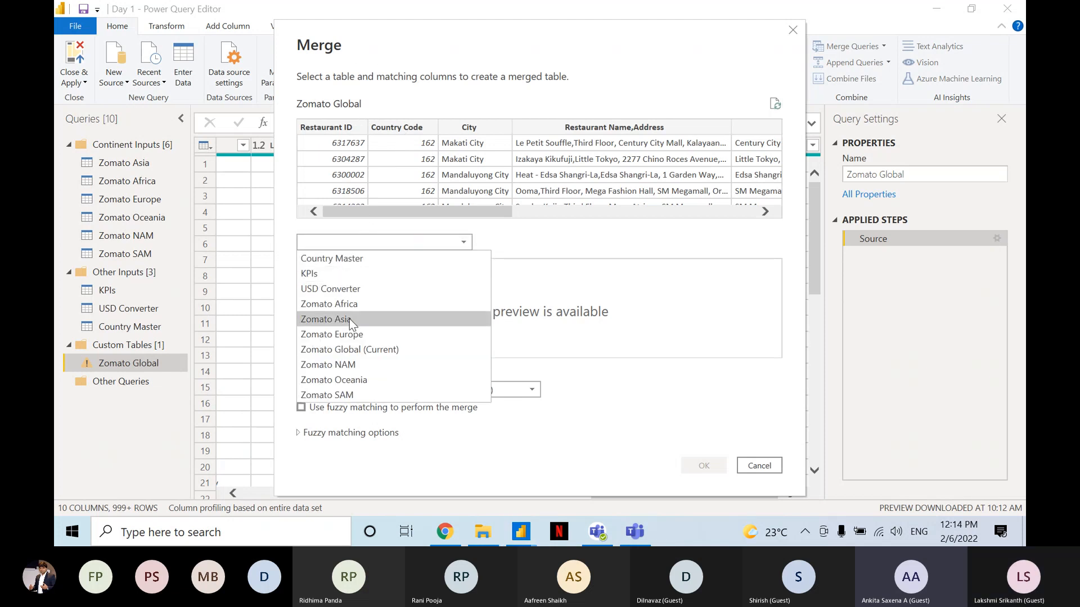
click(343, 262)
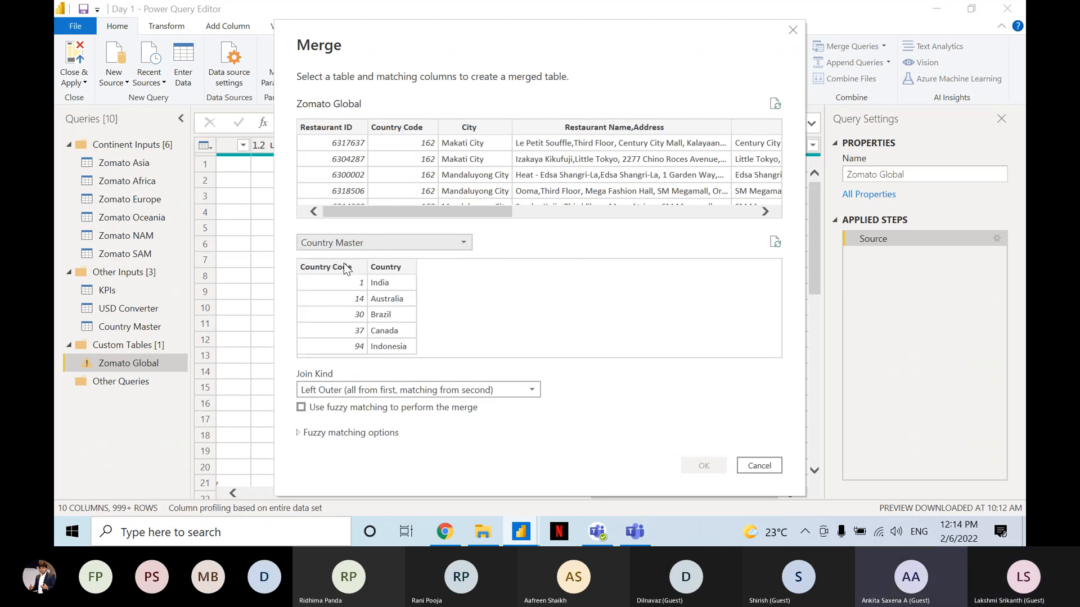
click(404, 126)
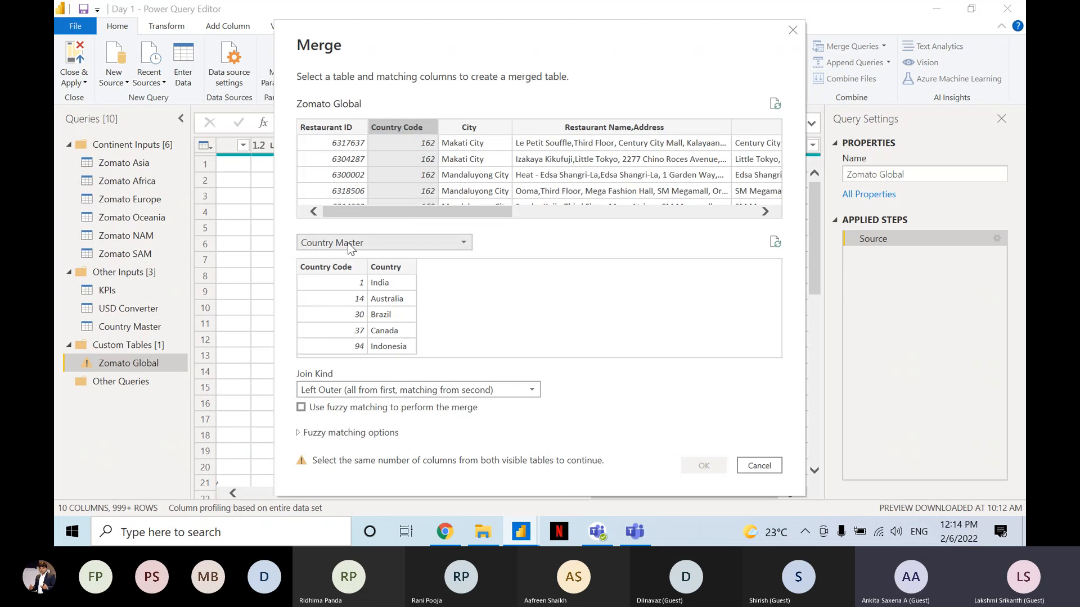
click(341, 271)
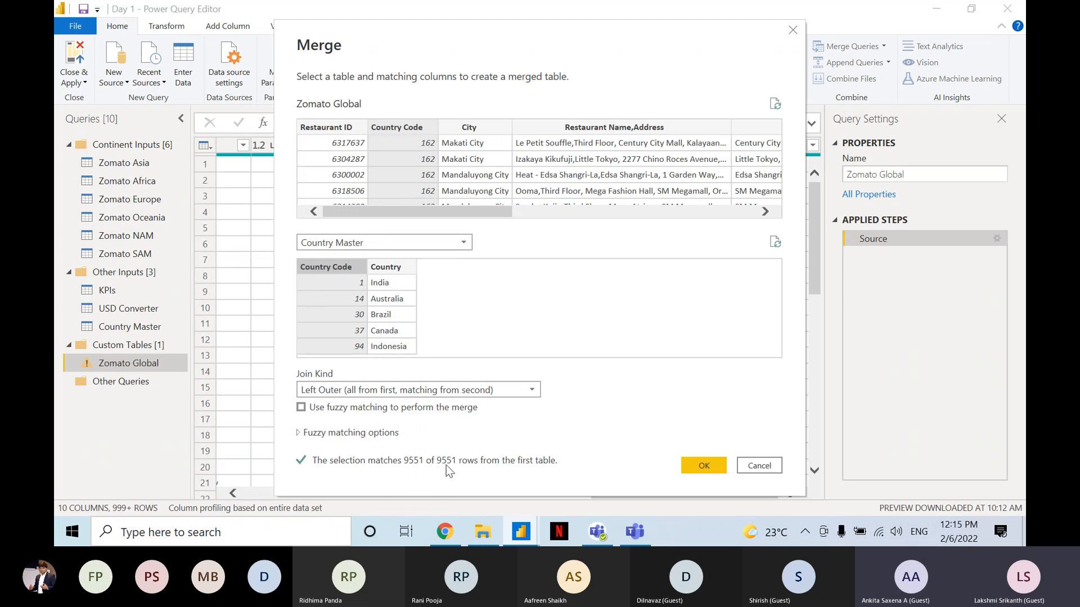
click(695, 461)
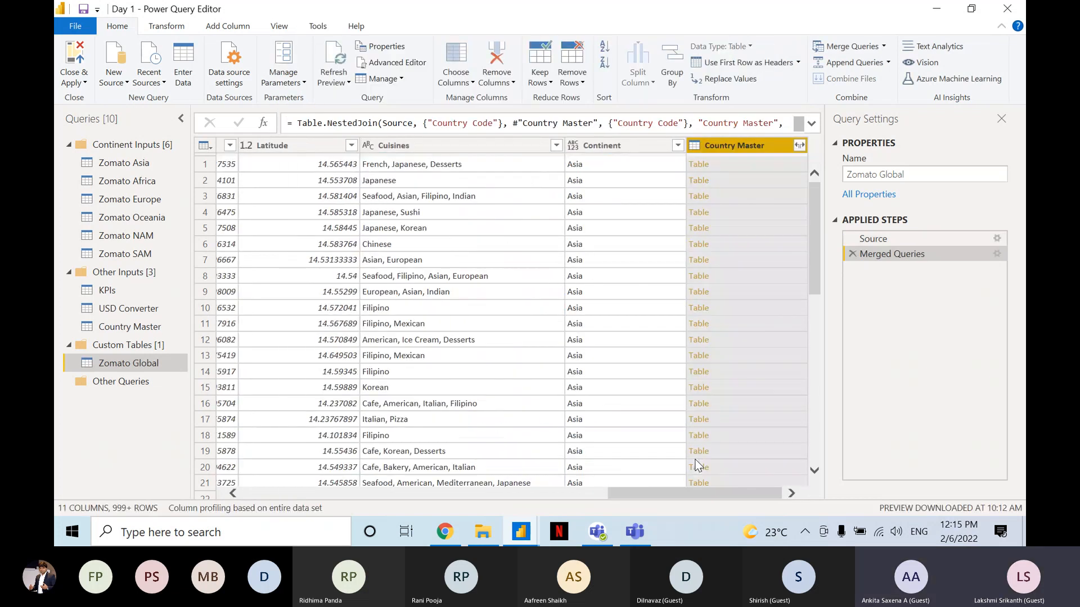
Expand the merged Country Master column to only the Country field, with the original column name as prefix.
click(748, 147)
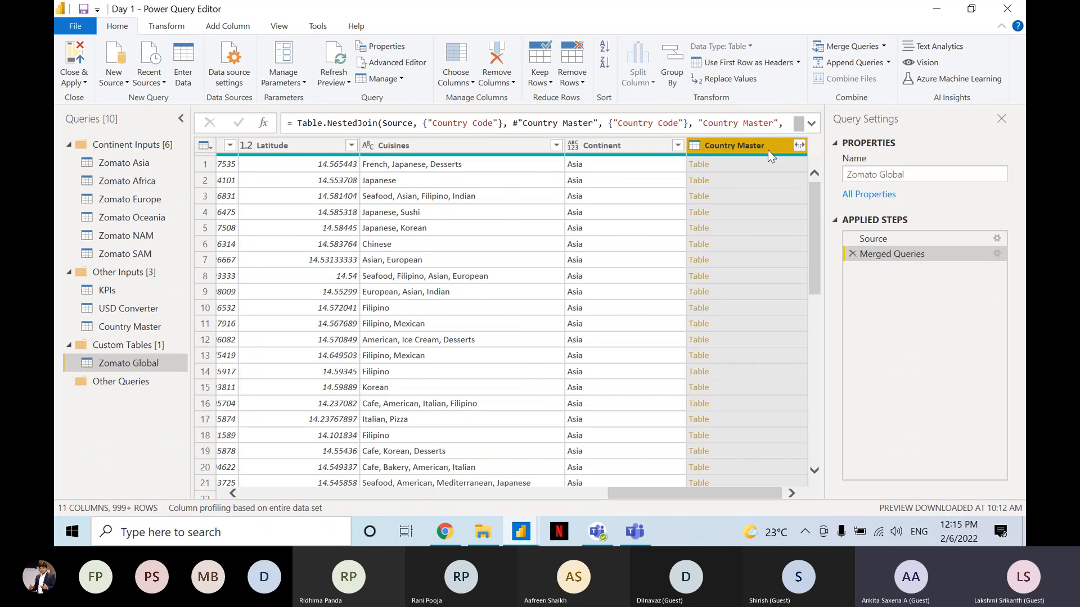
click(799, 147)
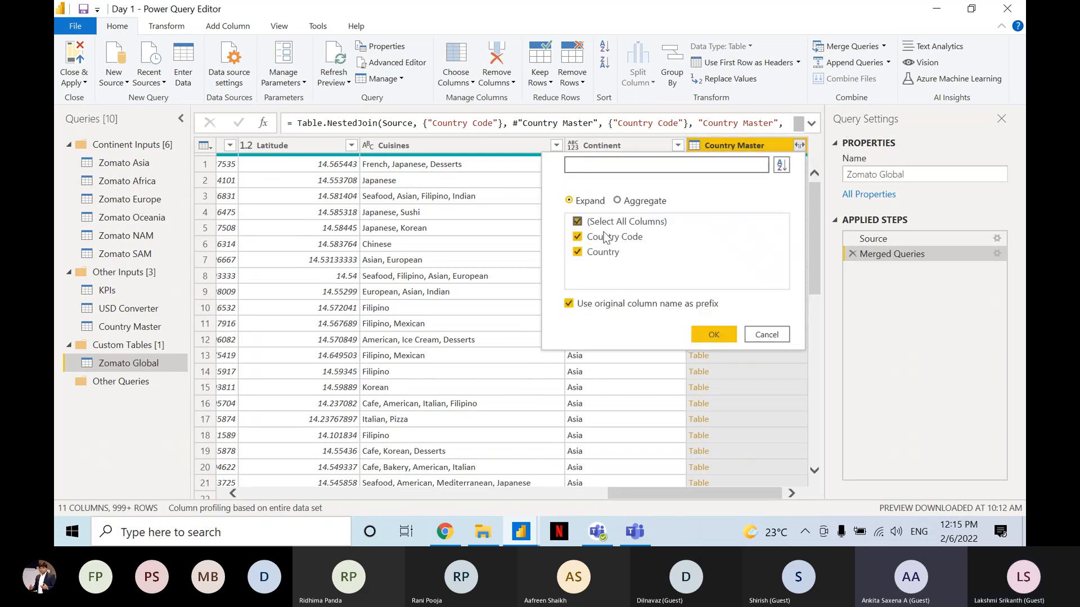
click(599, 240)
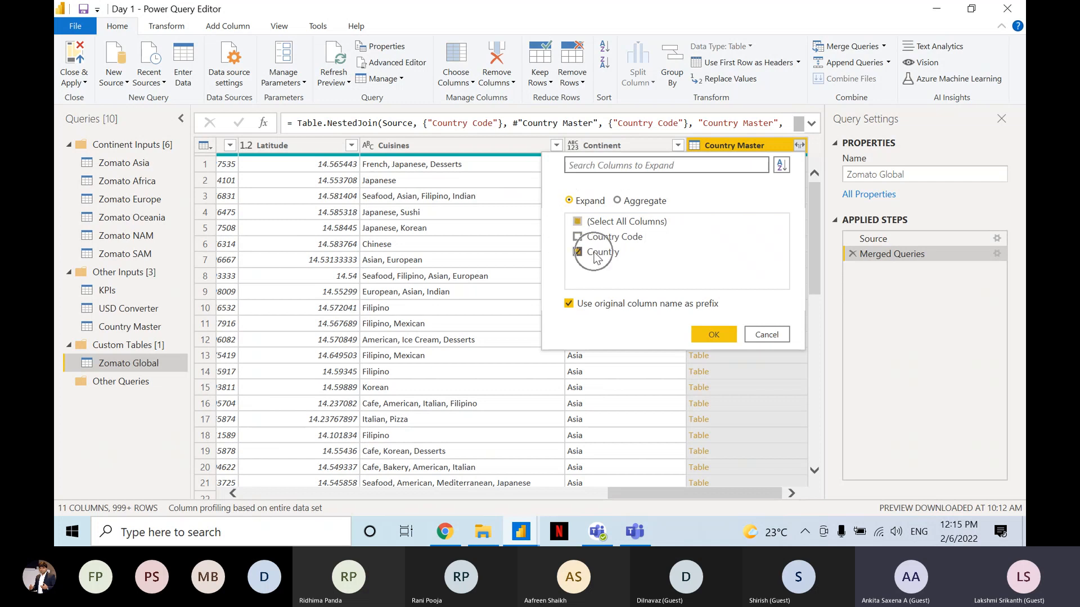
click(702, 332)
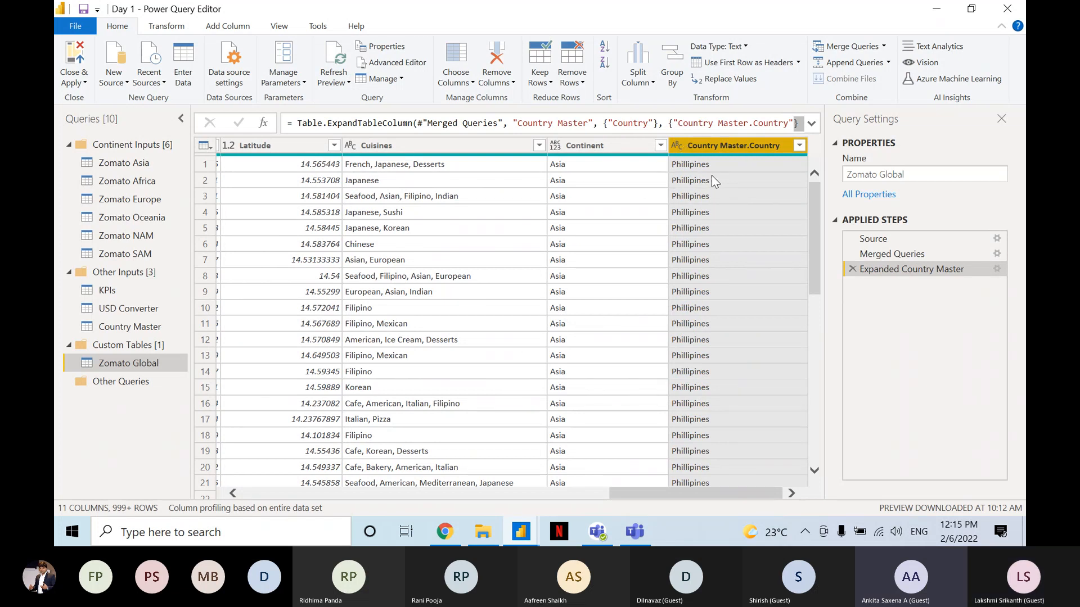
Switch to the Microsoft Teams meeting window to view the meeting chat.
click(632, 532)
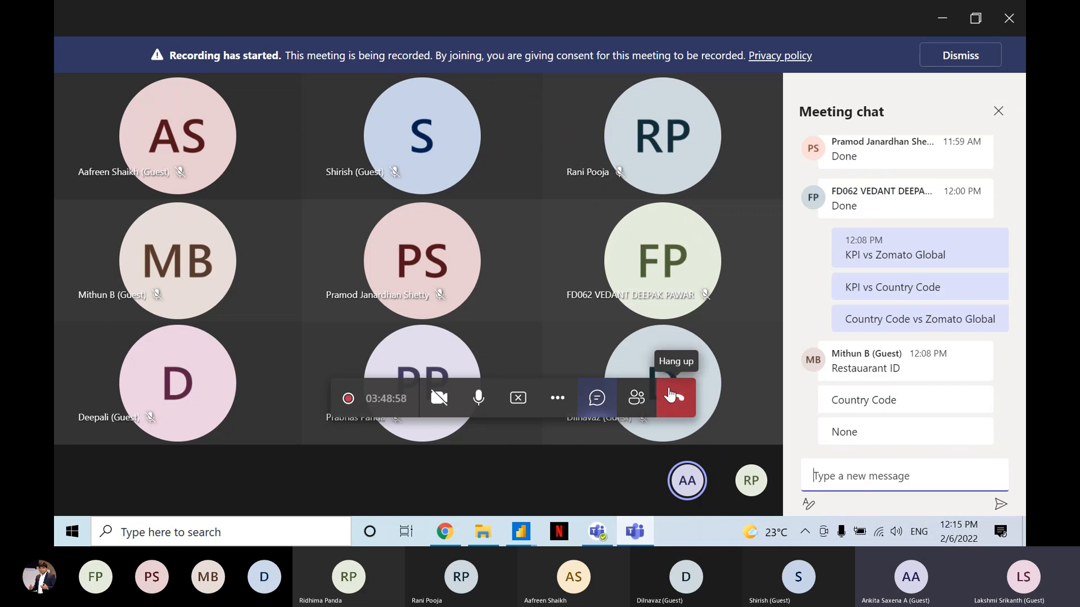